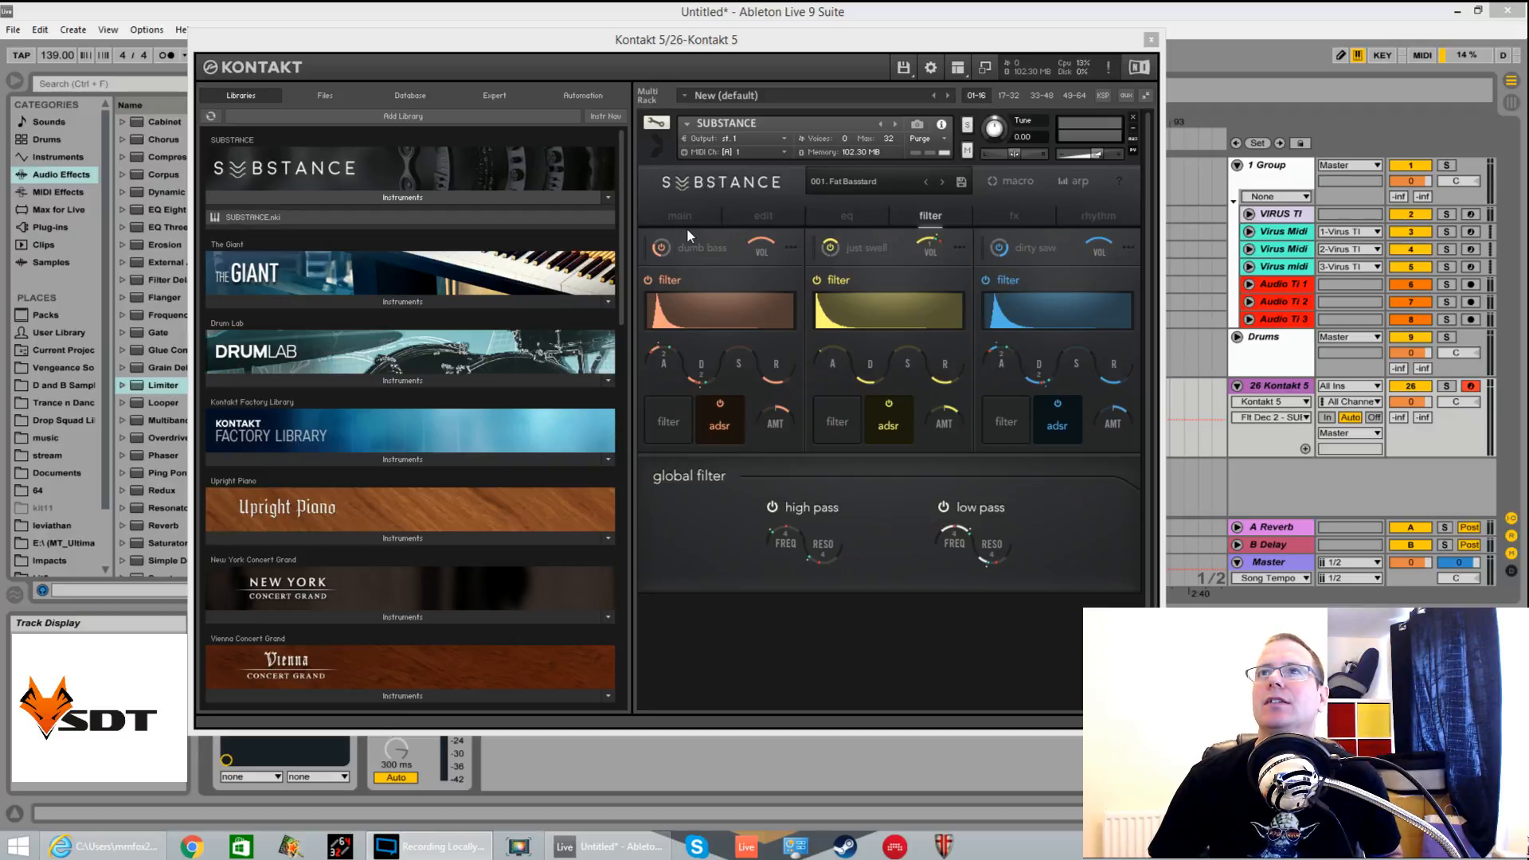
# Show the SUBSTANCE instrument's main page and open its preset browser with 001. Fat Basstard selected
pyautogui.click(685, 223)
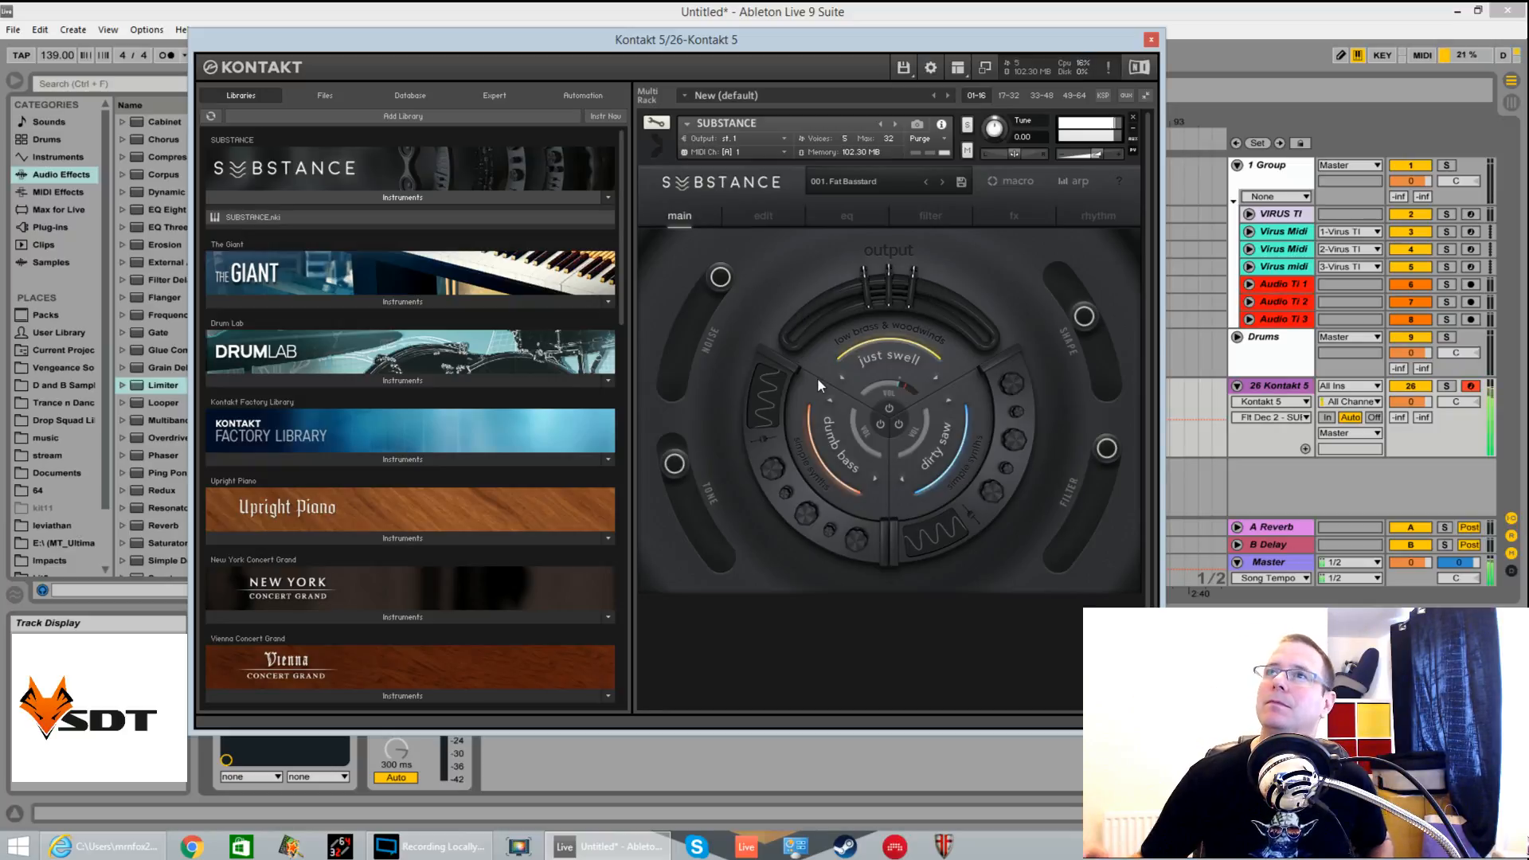
pyautogui.click(858, 187)
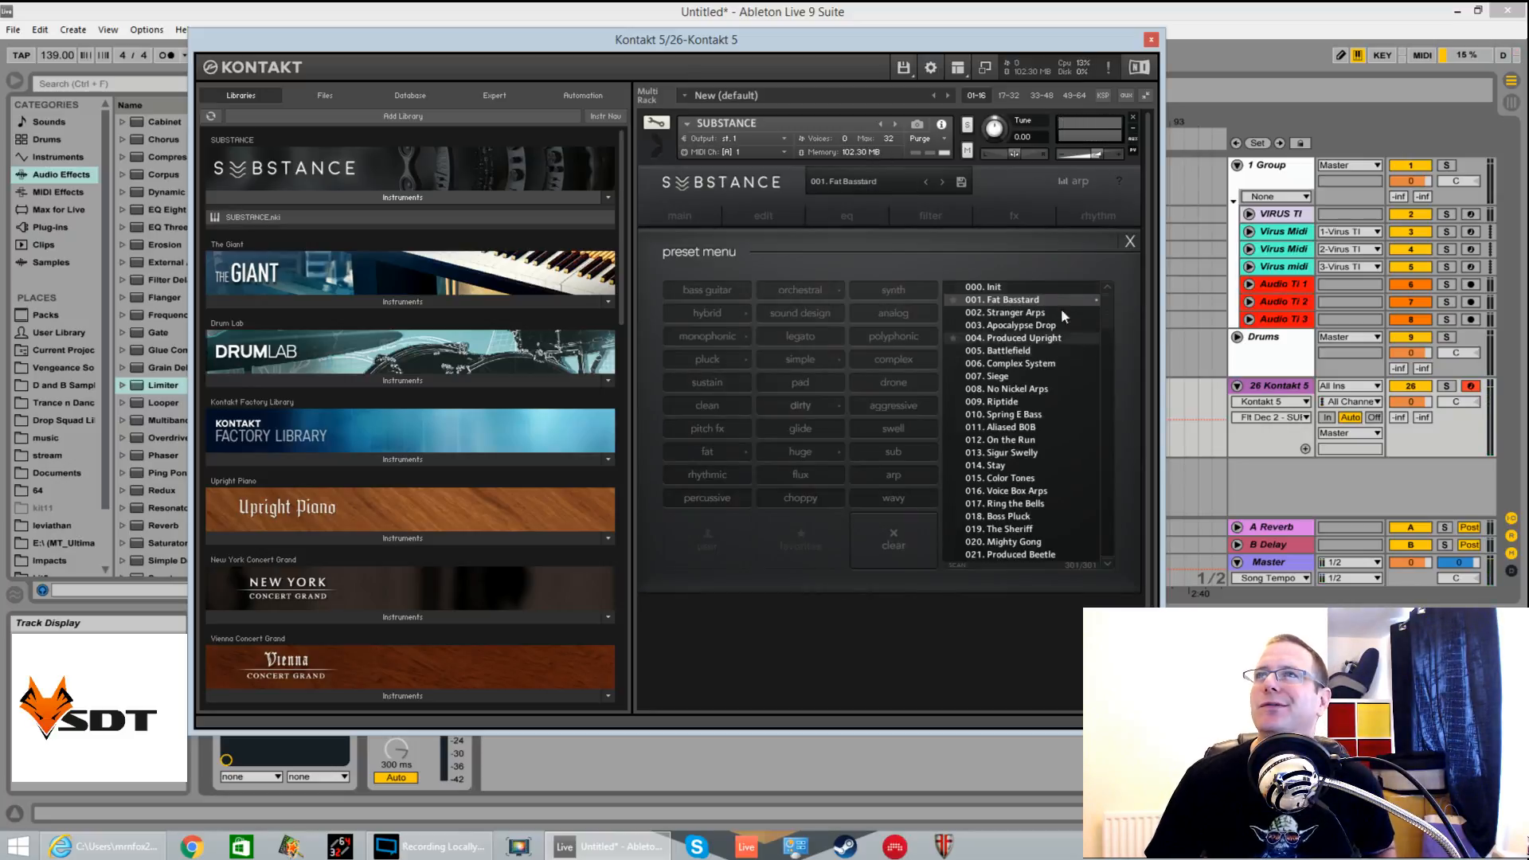
pyautogui.click(1011, 300)
pyautogui.click(947, 398)
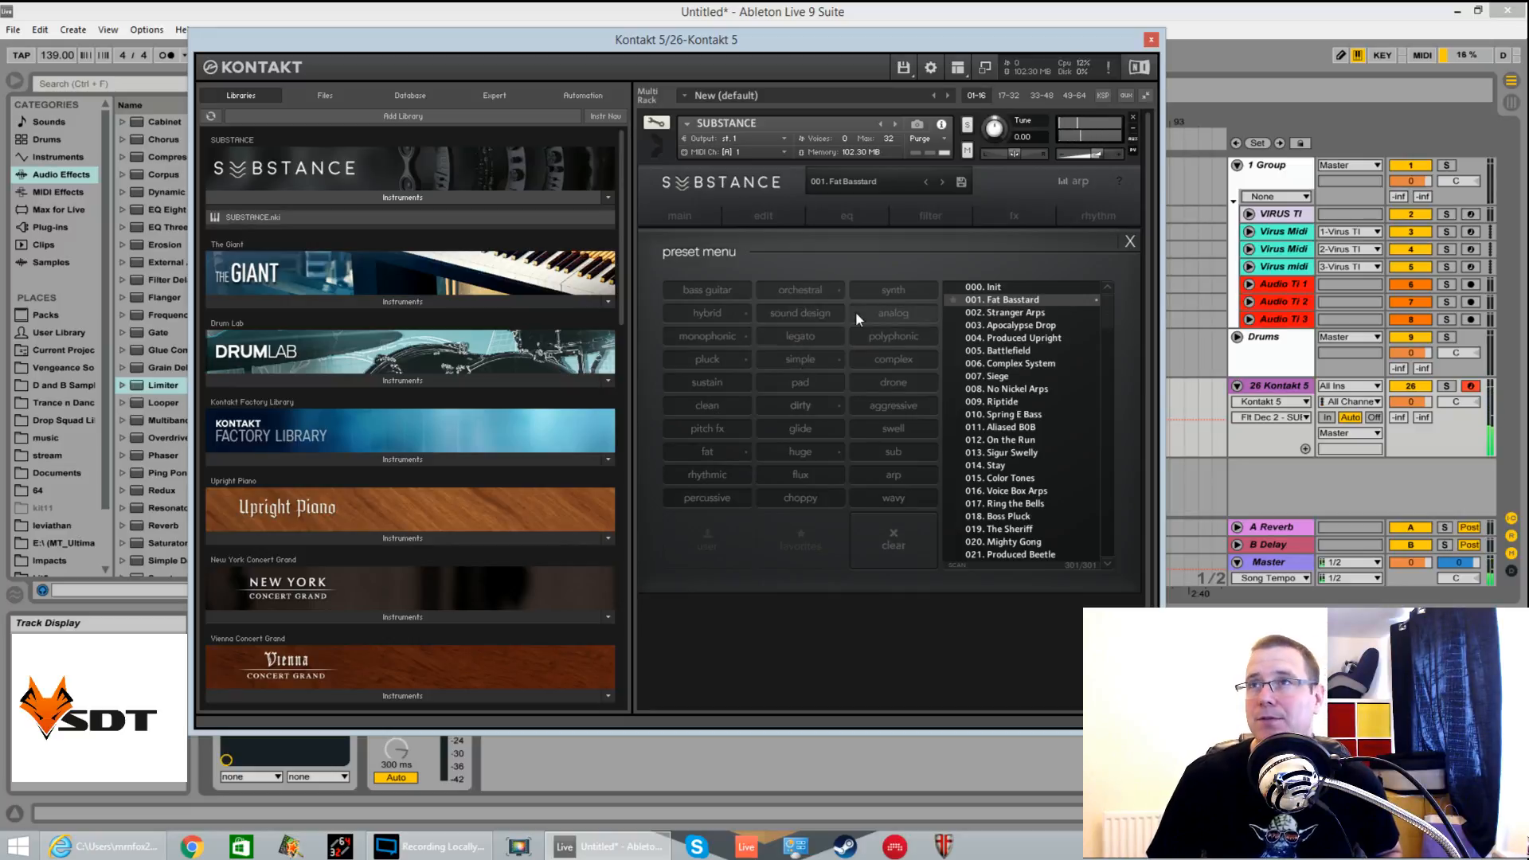
pyautogui.click(861, 180)
pyautogui.click(862, 180)
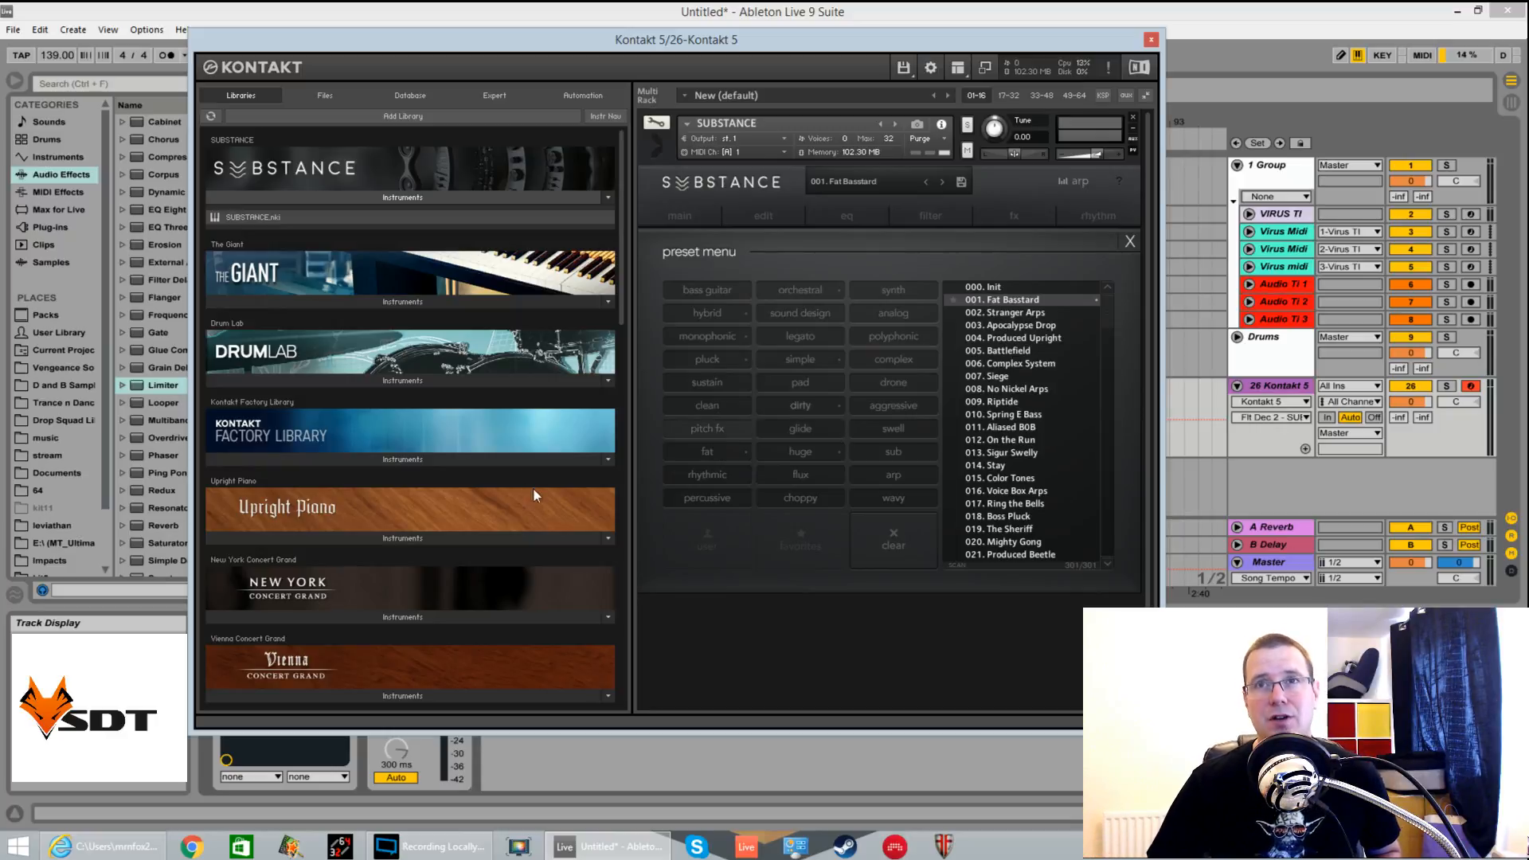
pyautogui.moveTo(623, 279); pyautogui.dragTo(590, 242)
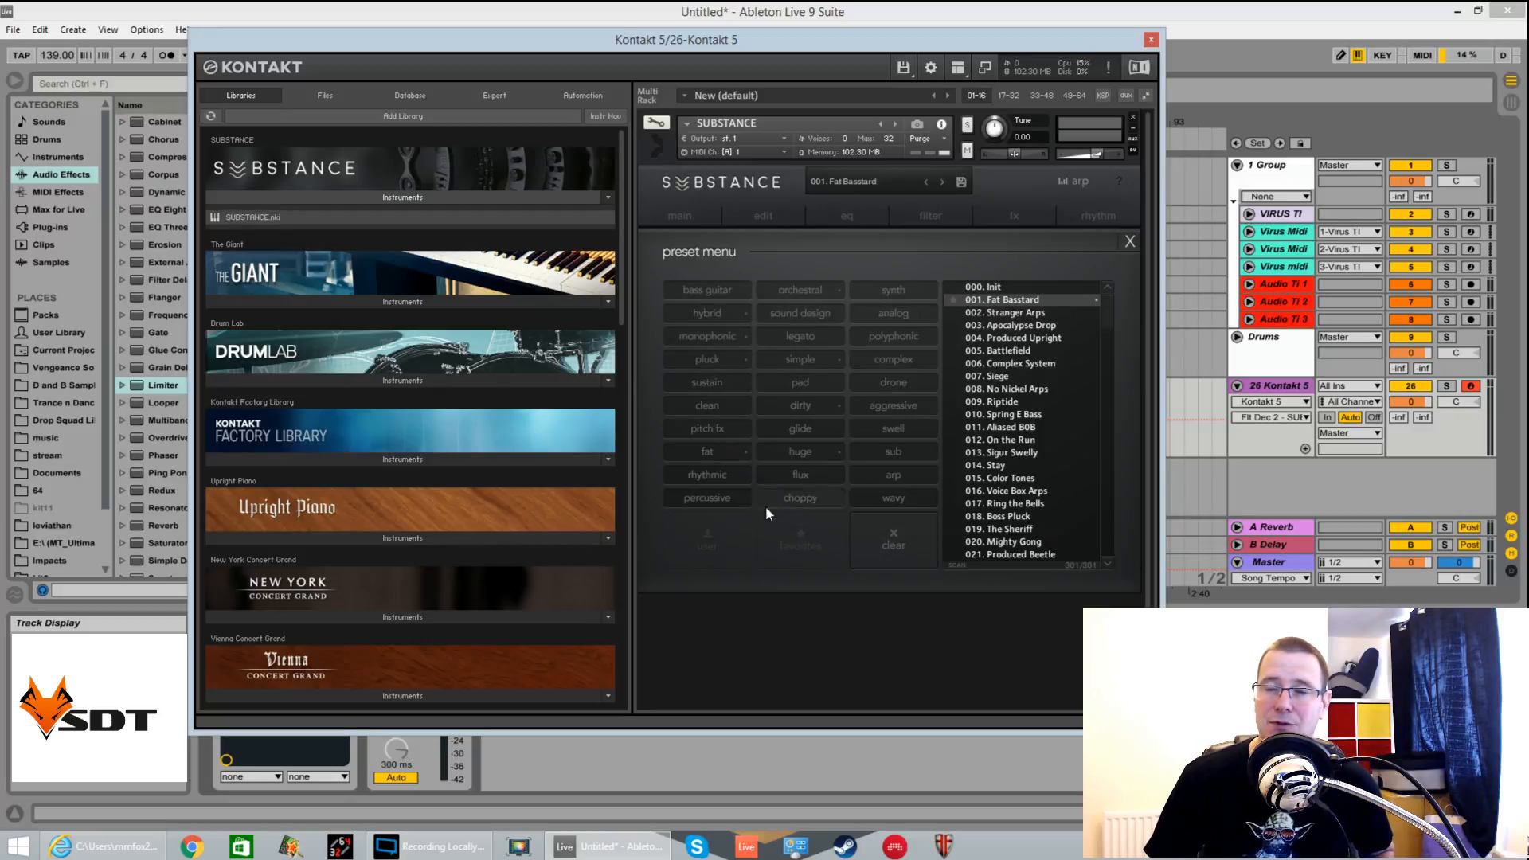
# Filter the presets by hybrid, dirty and sub, and load 091. Wobble Step
pyautogui.click(719, 316)
pyautogui.click(815, 399)
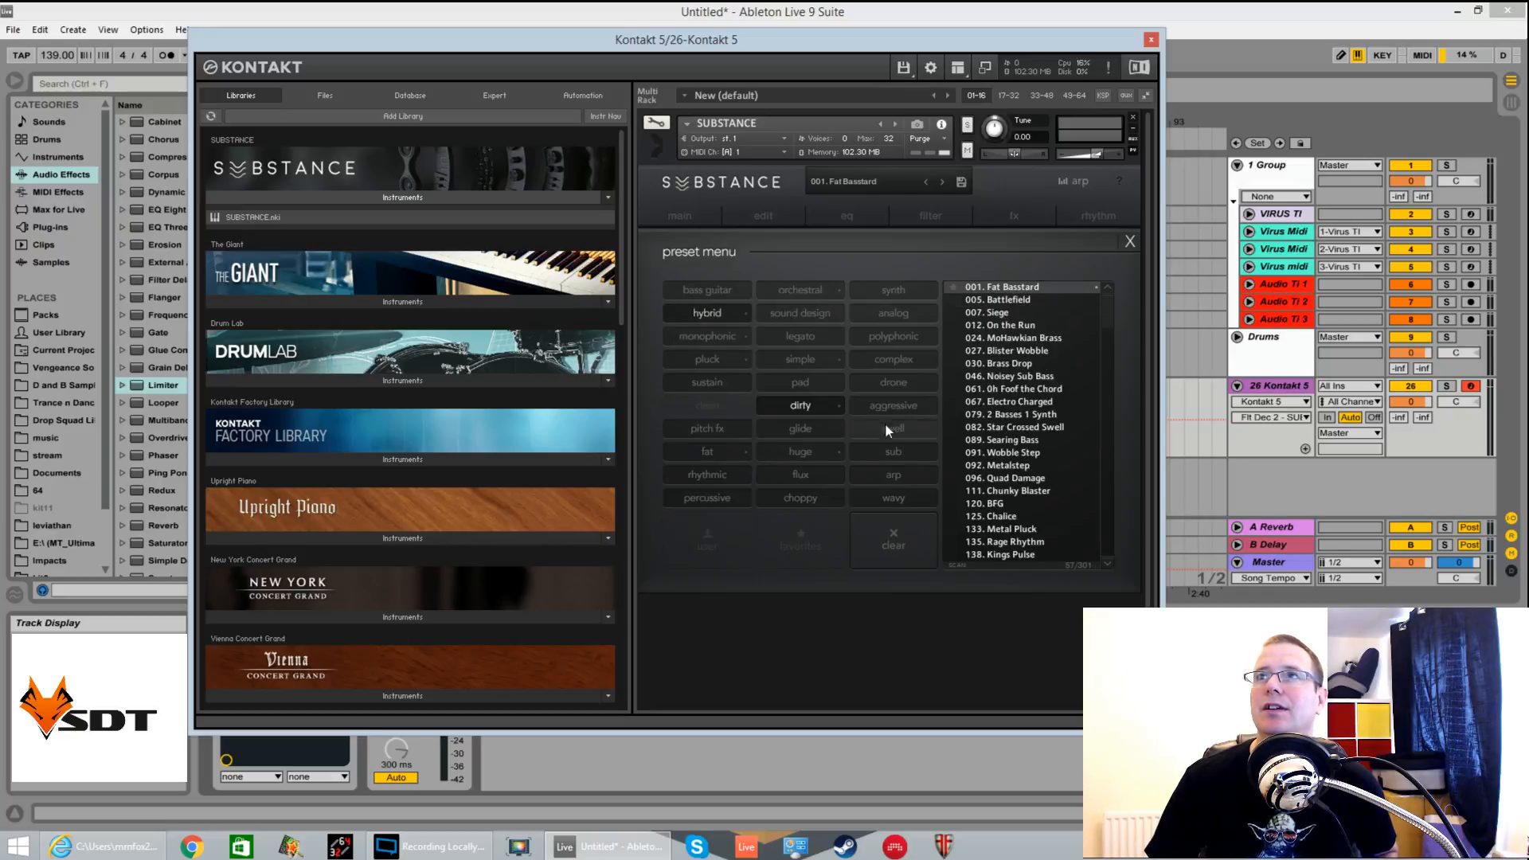
pyautogui.click(887, 450)
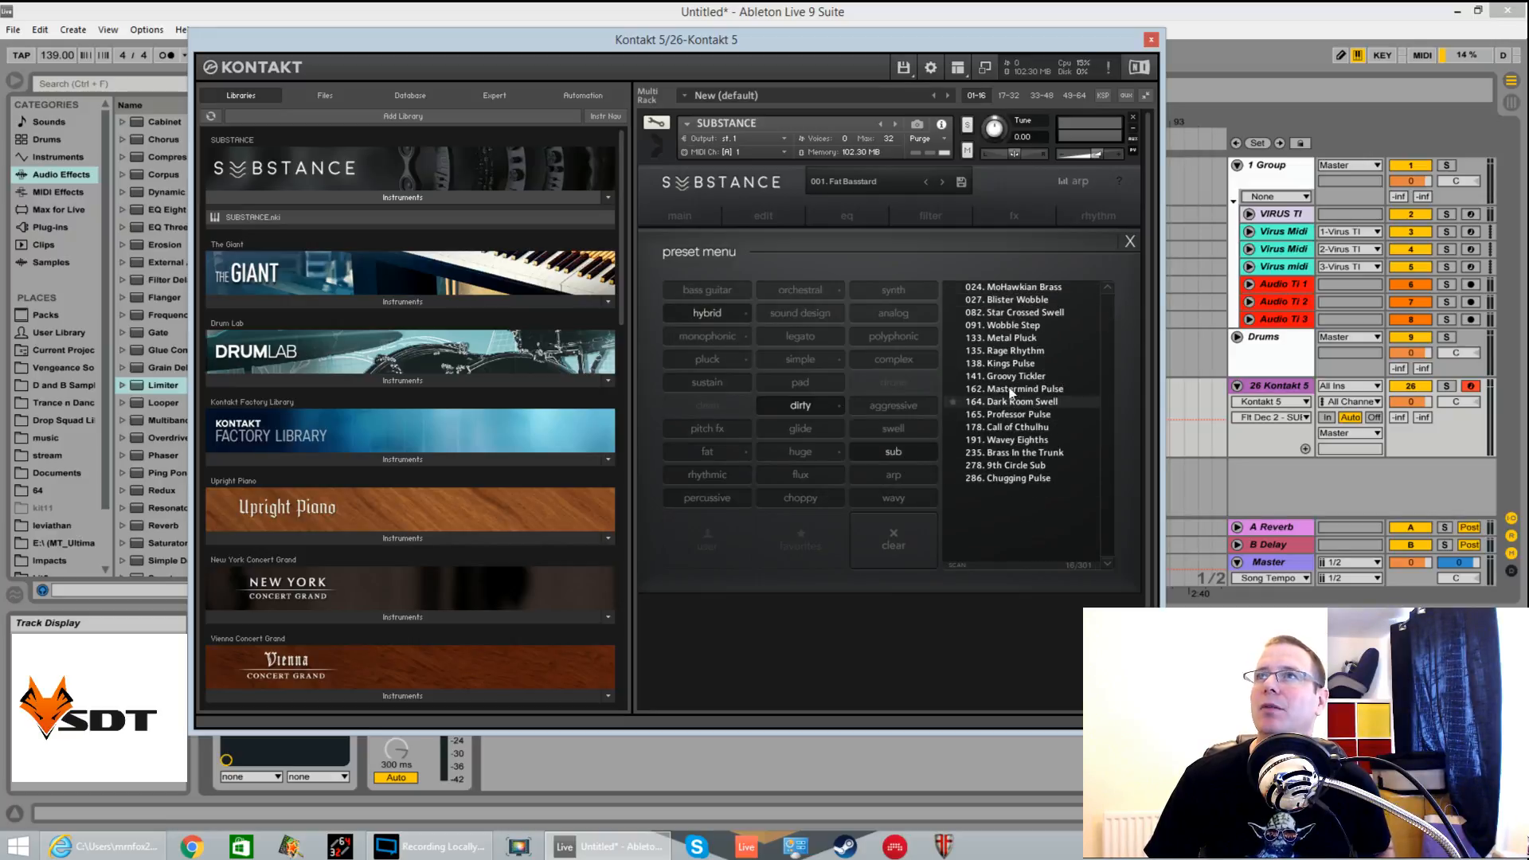
pyautogui.click(1023, 327)
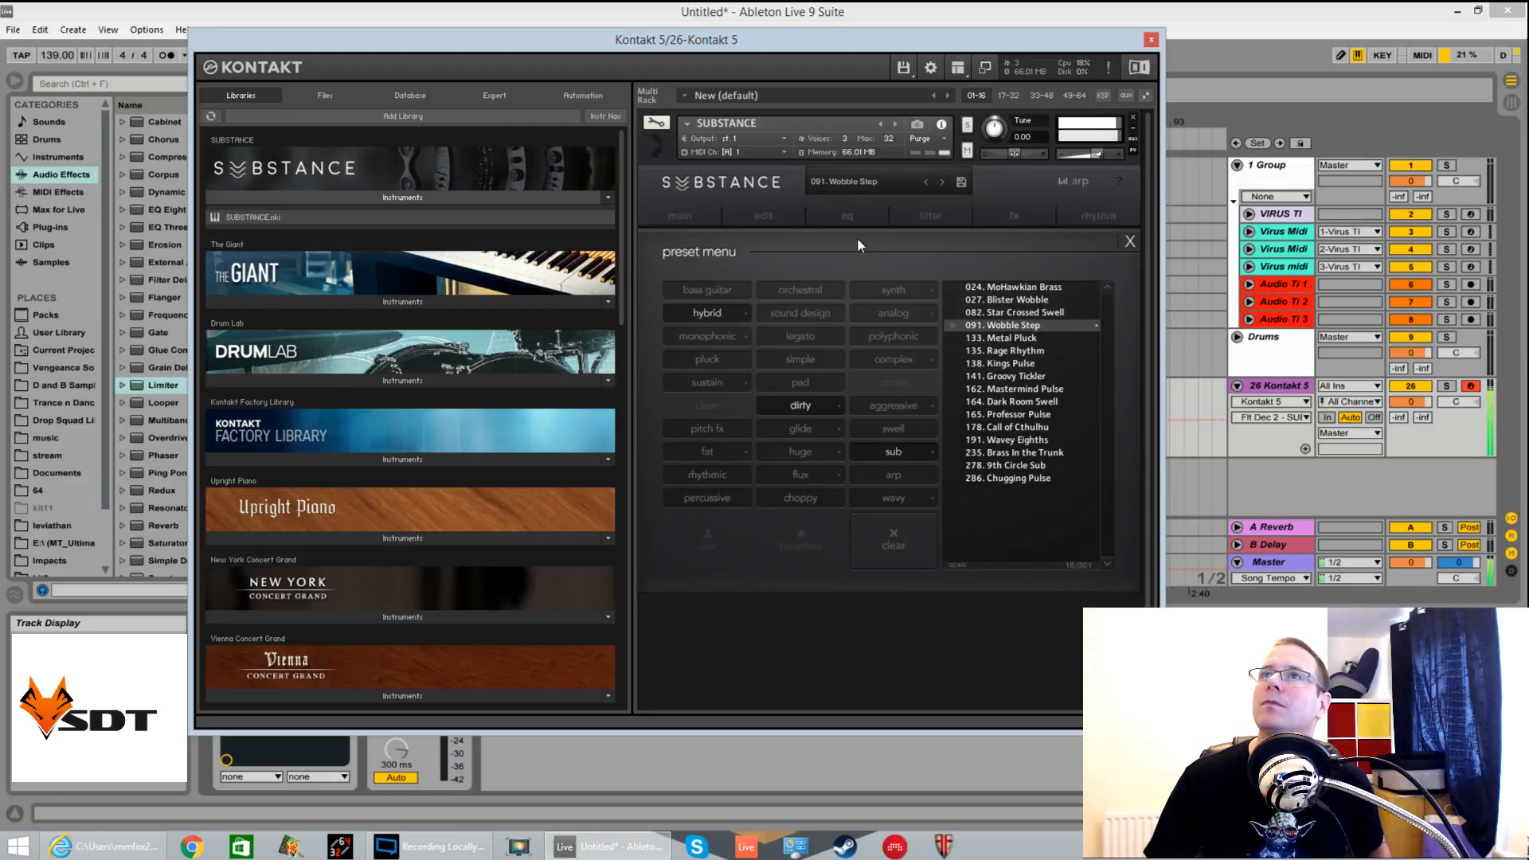
# Return to the main page and examine the parameters assigned to the slots of macros 1, 2, 4 and 3
pyautogui.click(760, 221)
pyautogui.click(694, 217)
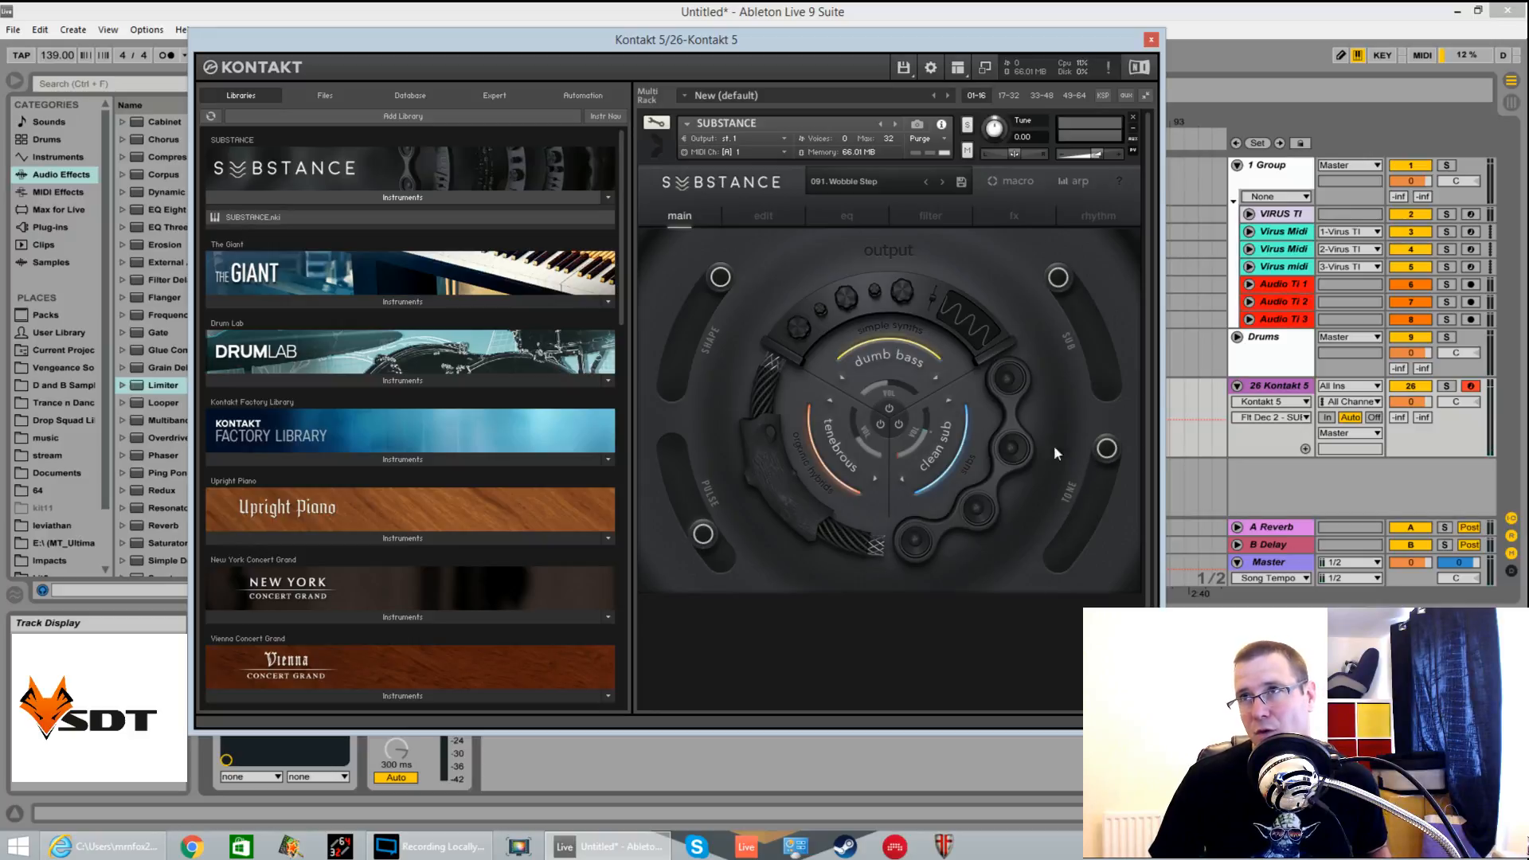
pyautogui.click(1019, 182)
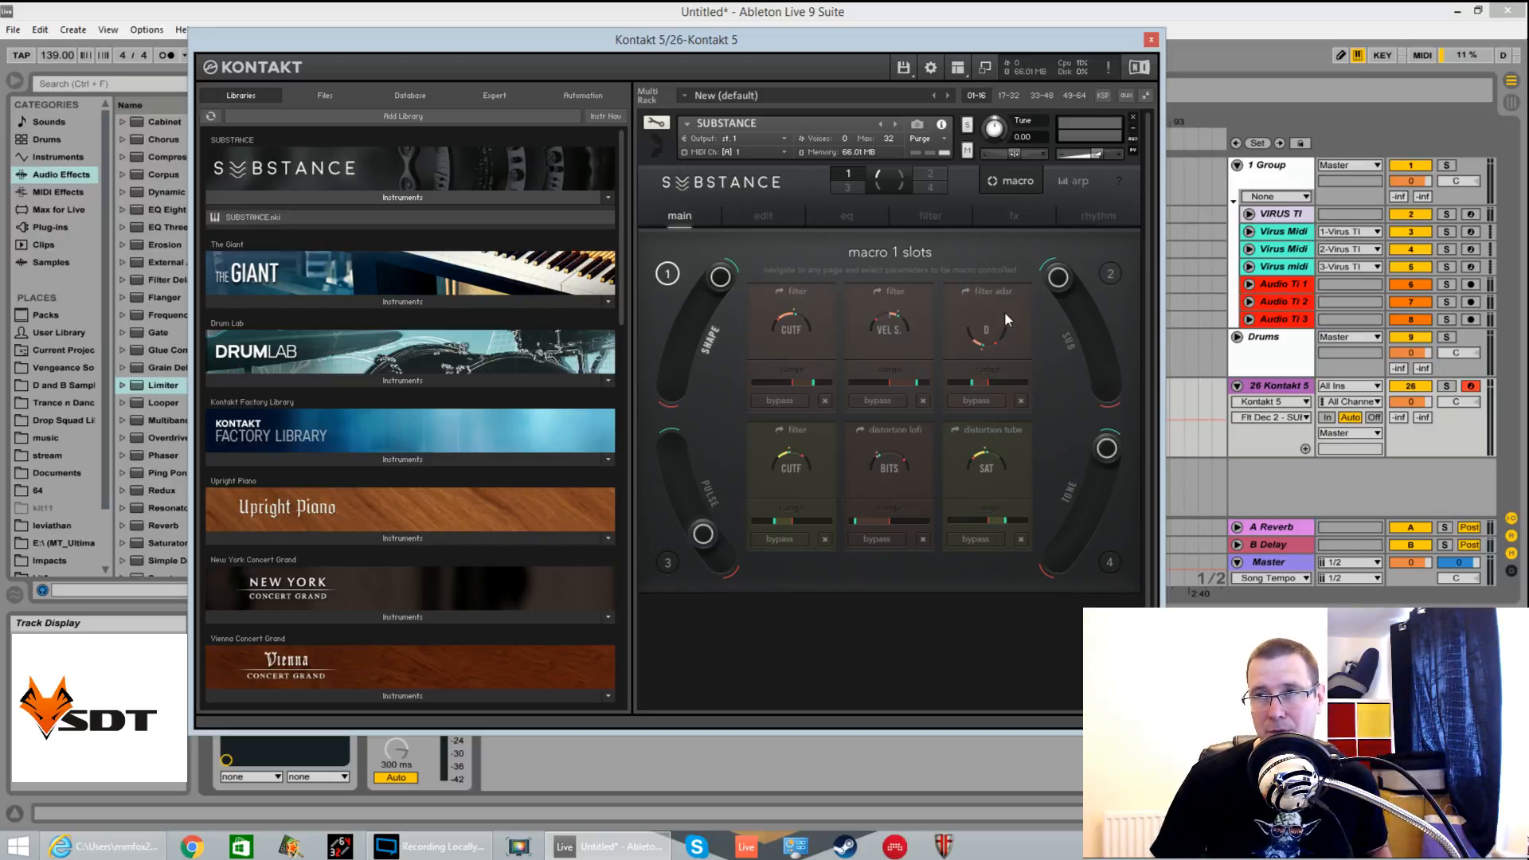
pyautogui.click(695, 310)
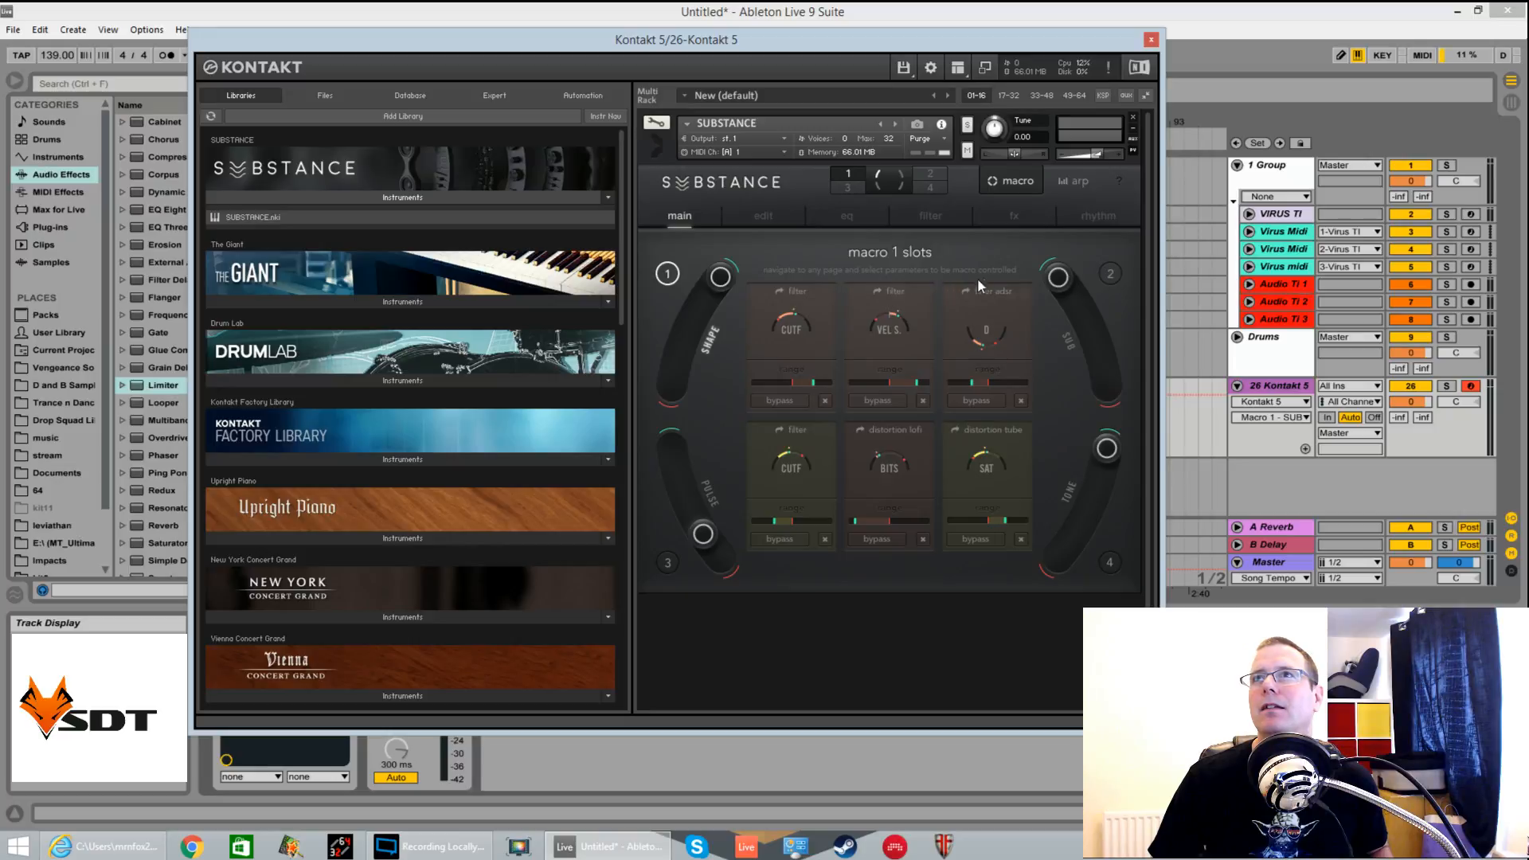
pyautogui.click(1109, 275)
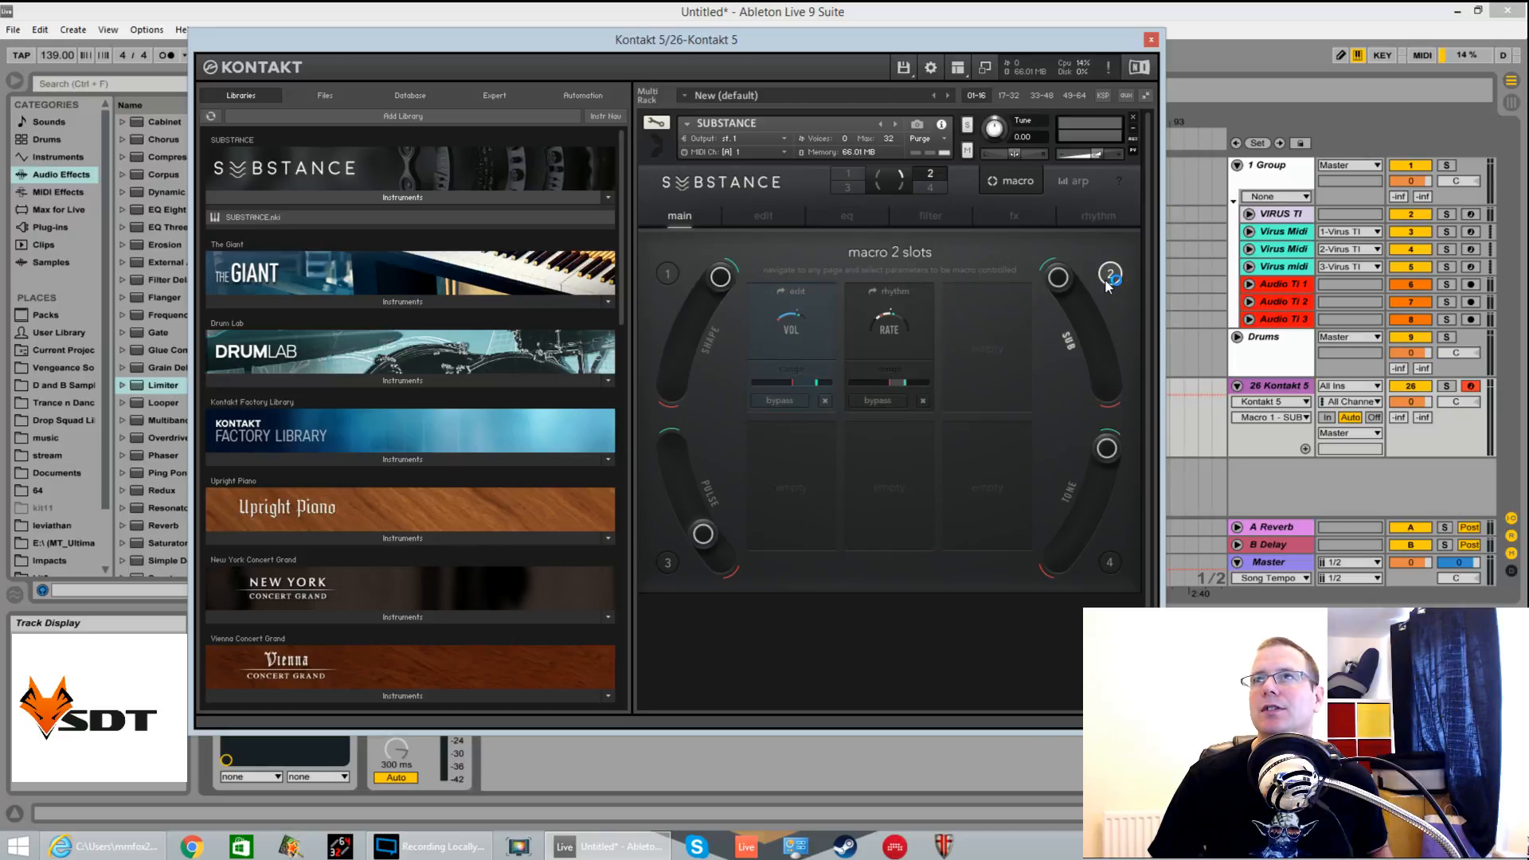
pyautogui.click(1111, 560)
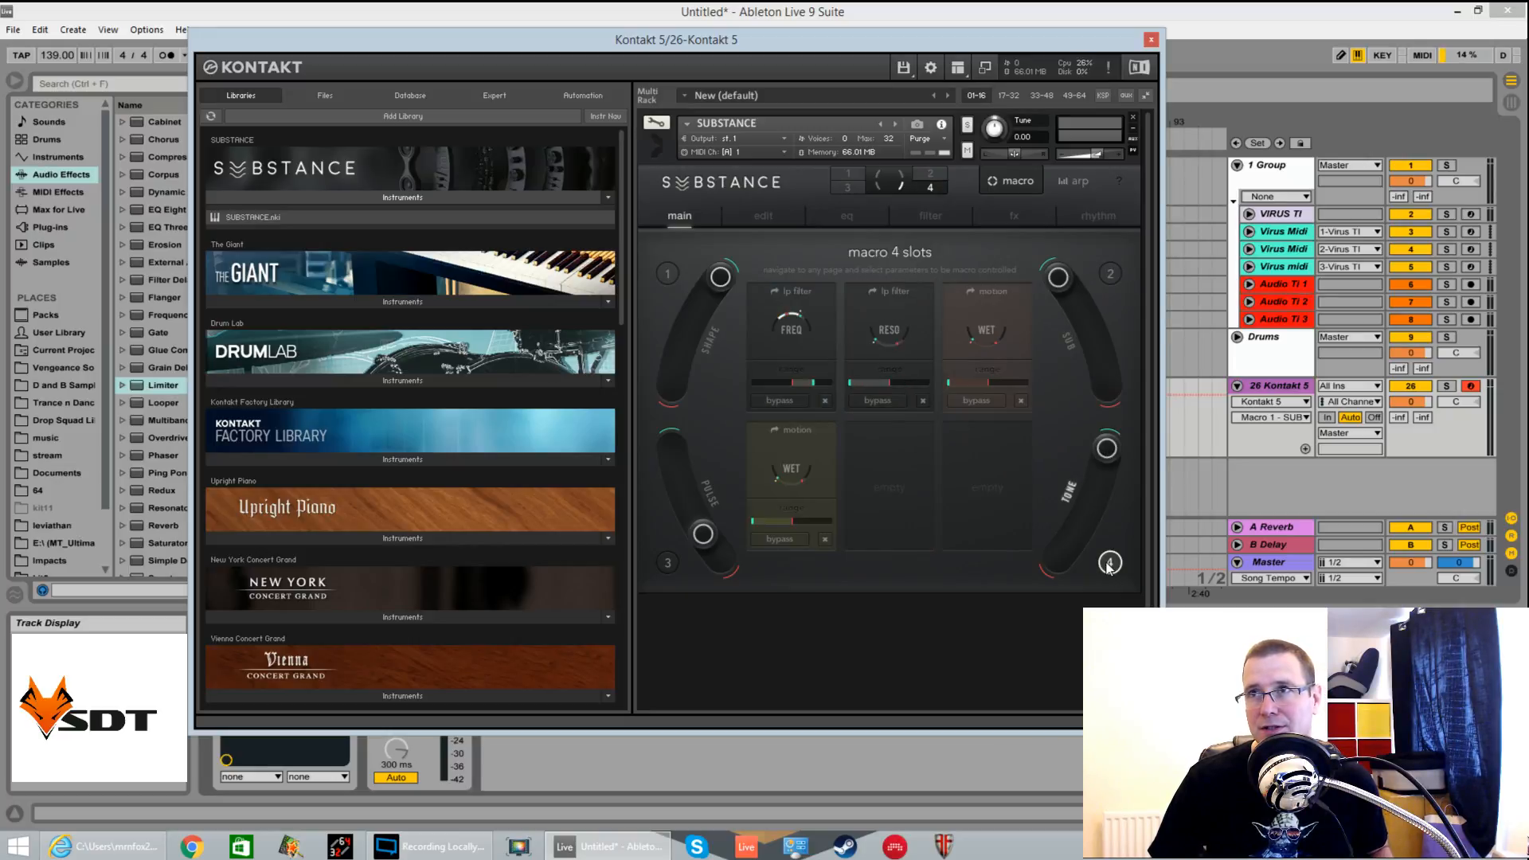
pyautogui.click(669, 564)
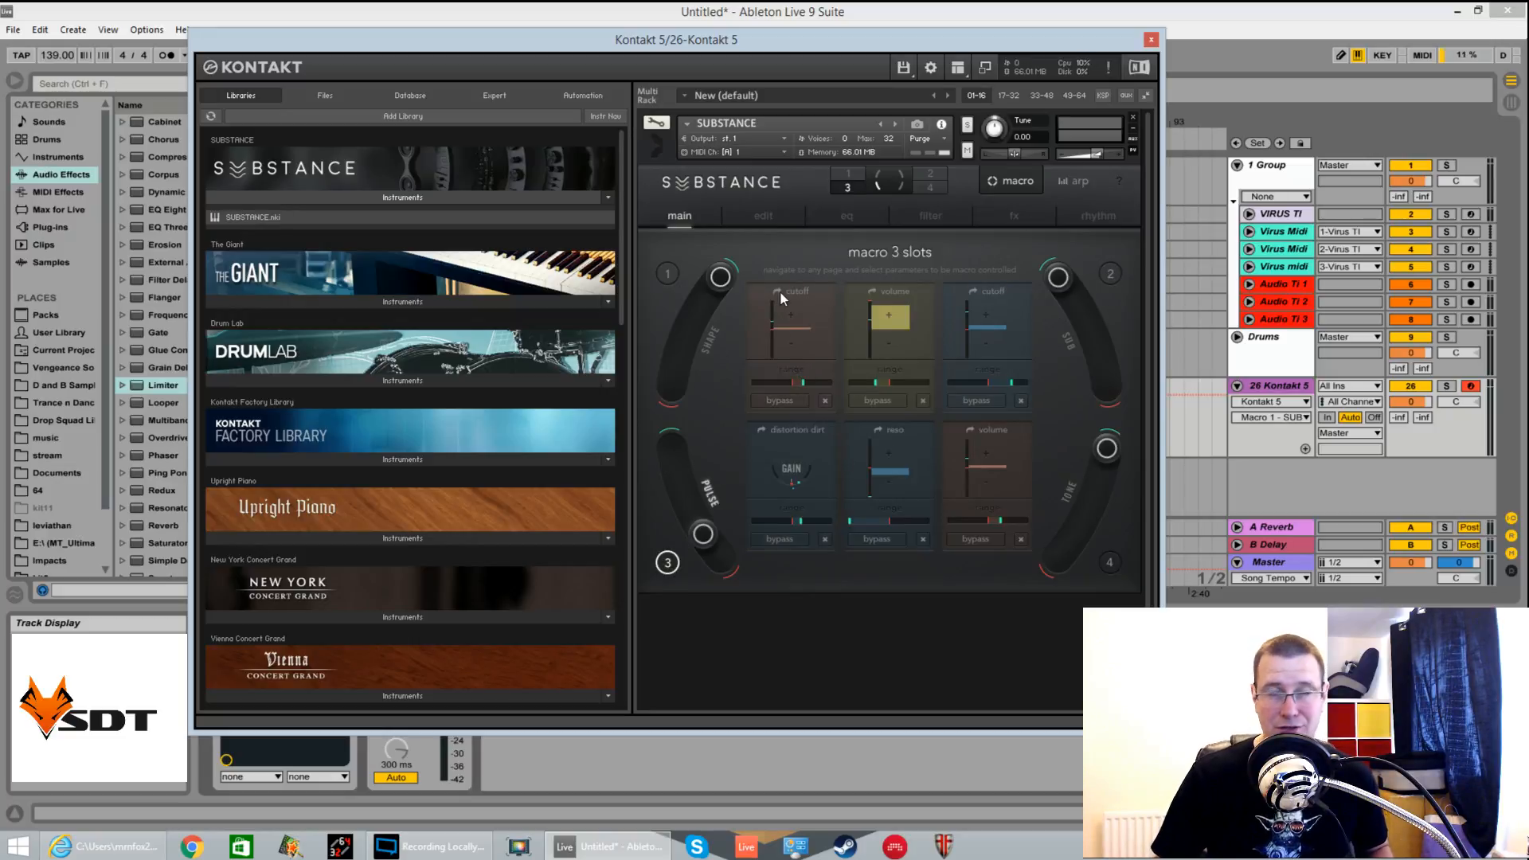
pyautogui.click(749, 215)
pyautogui.click(691, 216)
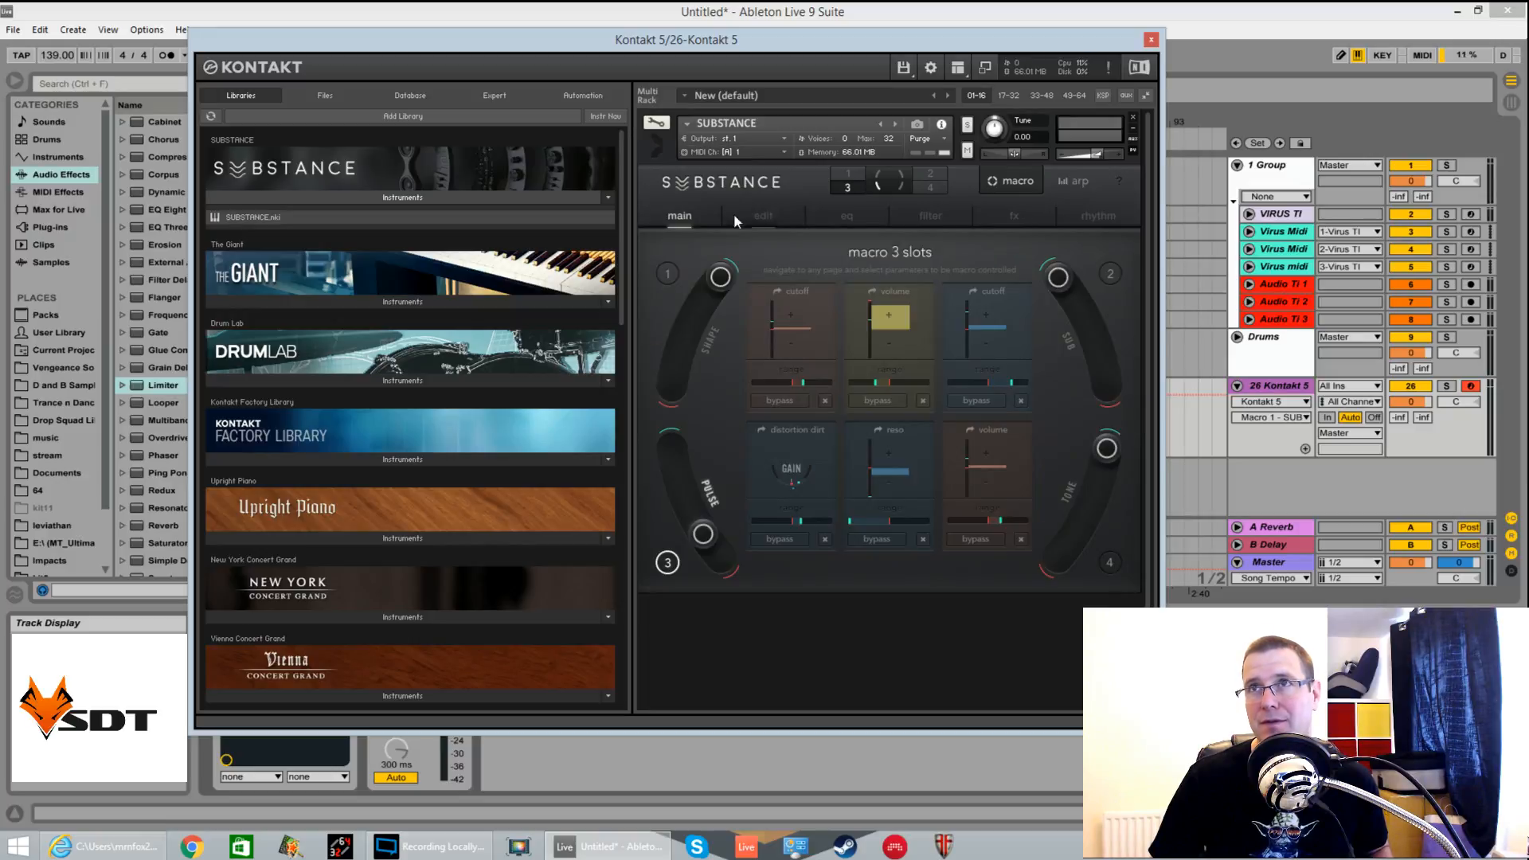
pyautogui.click(1017, 190)
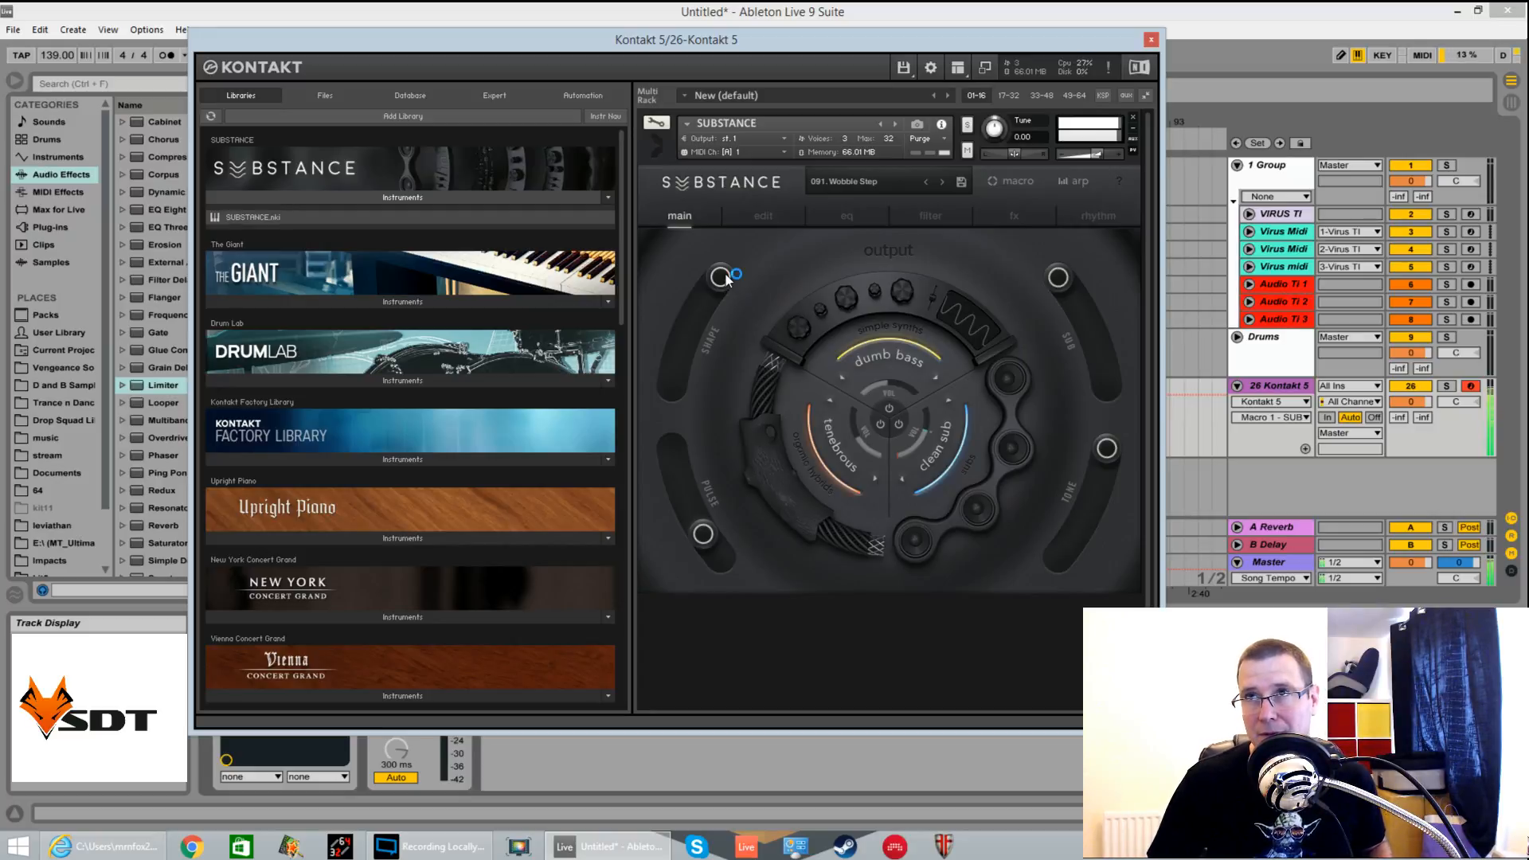
# Try out the Shape, Pulse and Sub macro sliders on the main page
pyautogui.moveTo(724, 275); pyautogui.dragTo(766, 228)
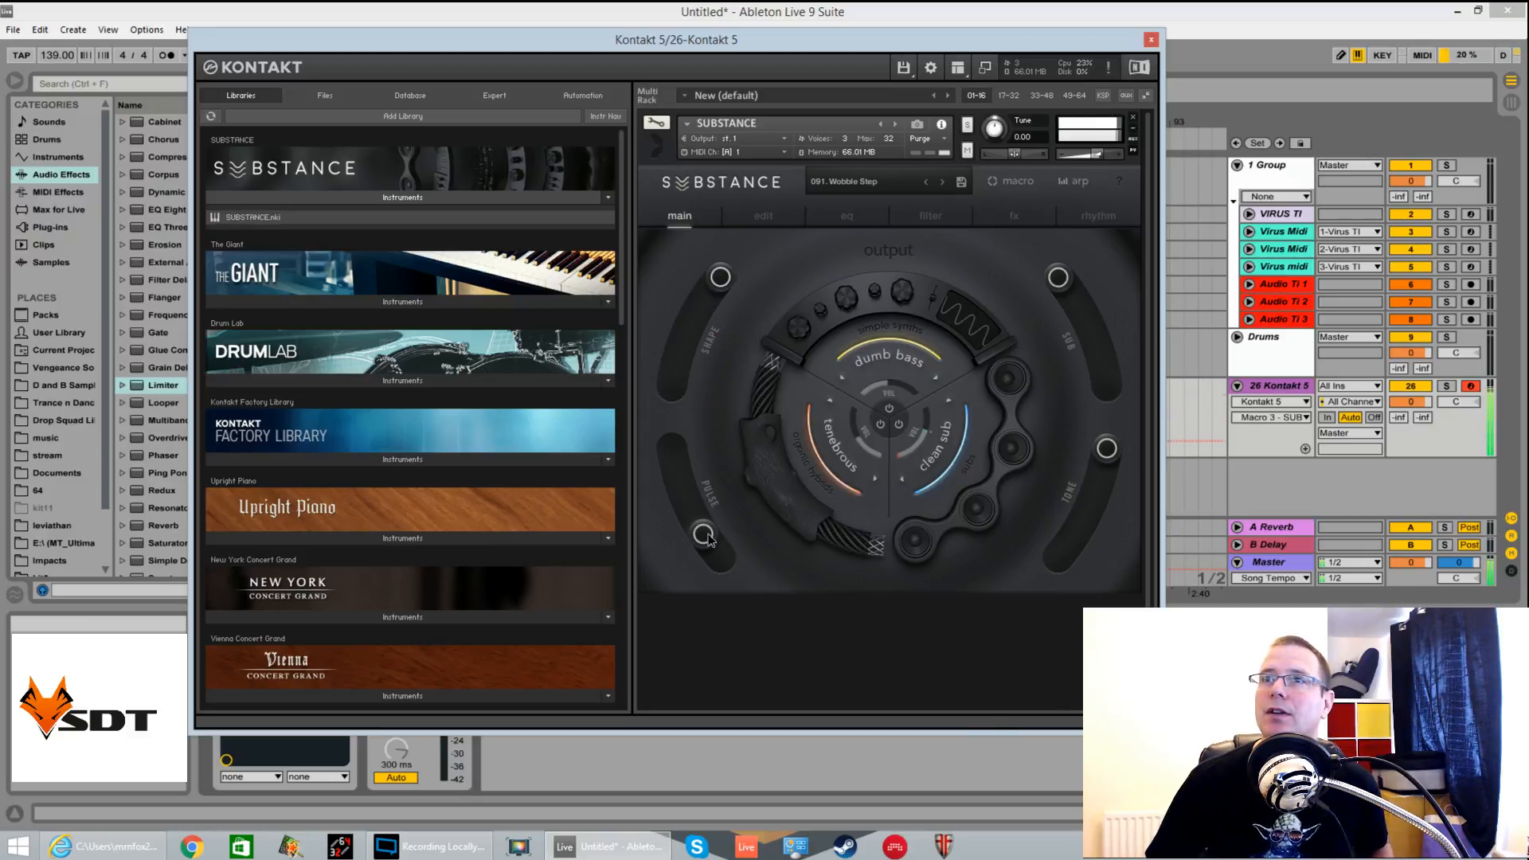
pyautogui.moveTo(709, 533)
pyautogui.mouseDown()
pyautogui.moveTo(690, 352)
pyautogui.moveTo(733, 521)
pyautogui.mouseUp()
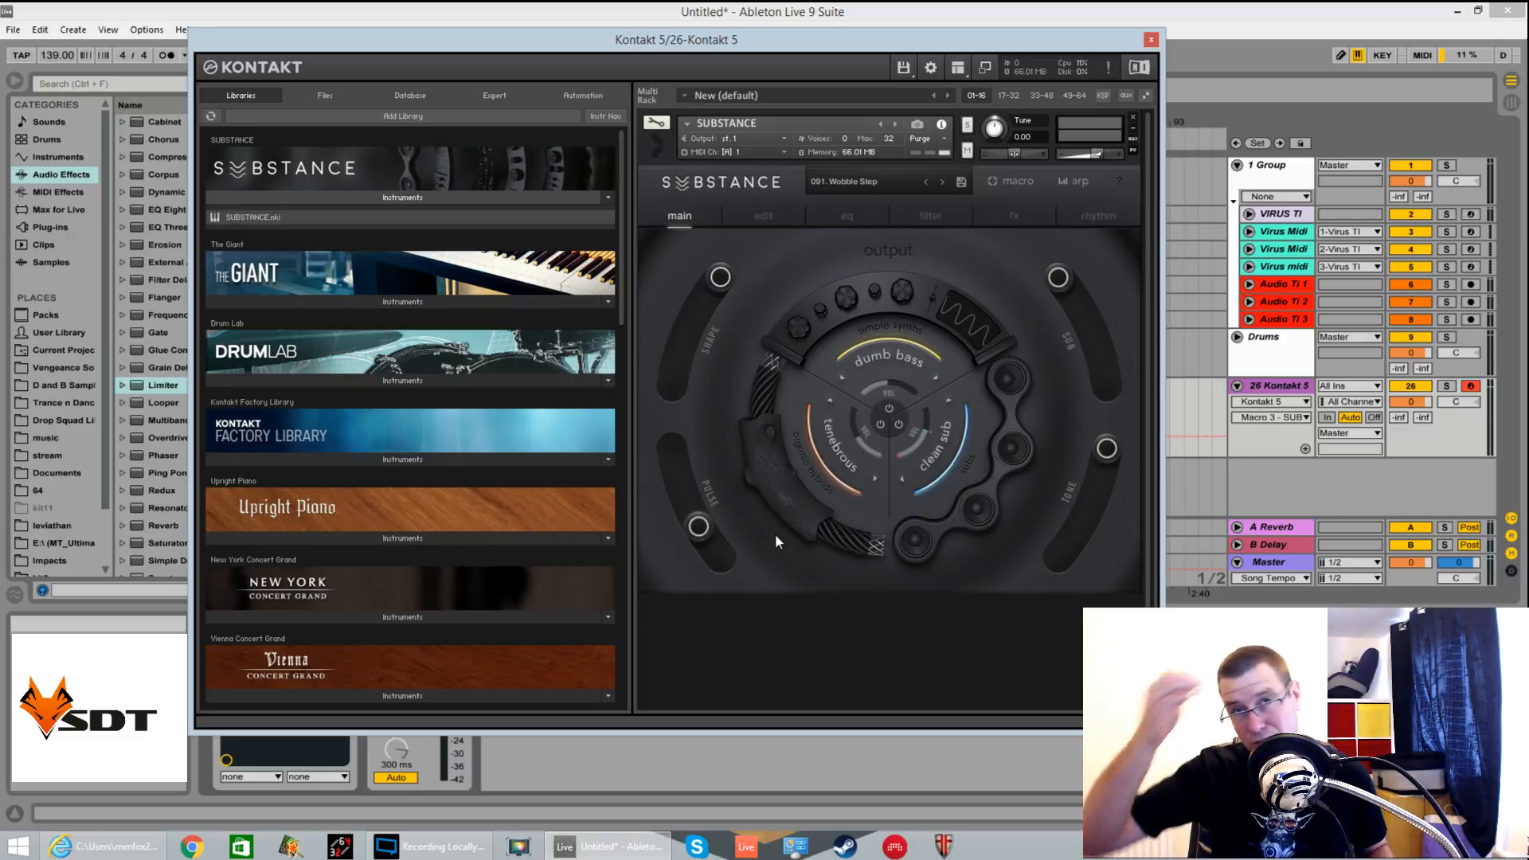
pyautogui.scroll(-10, 616, 275)
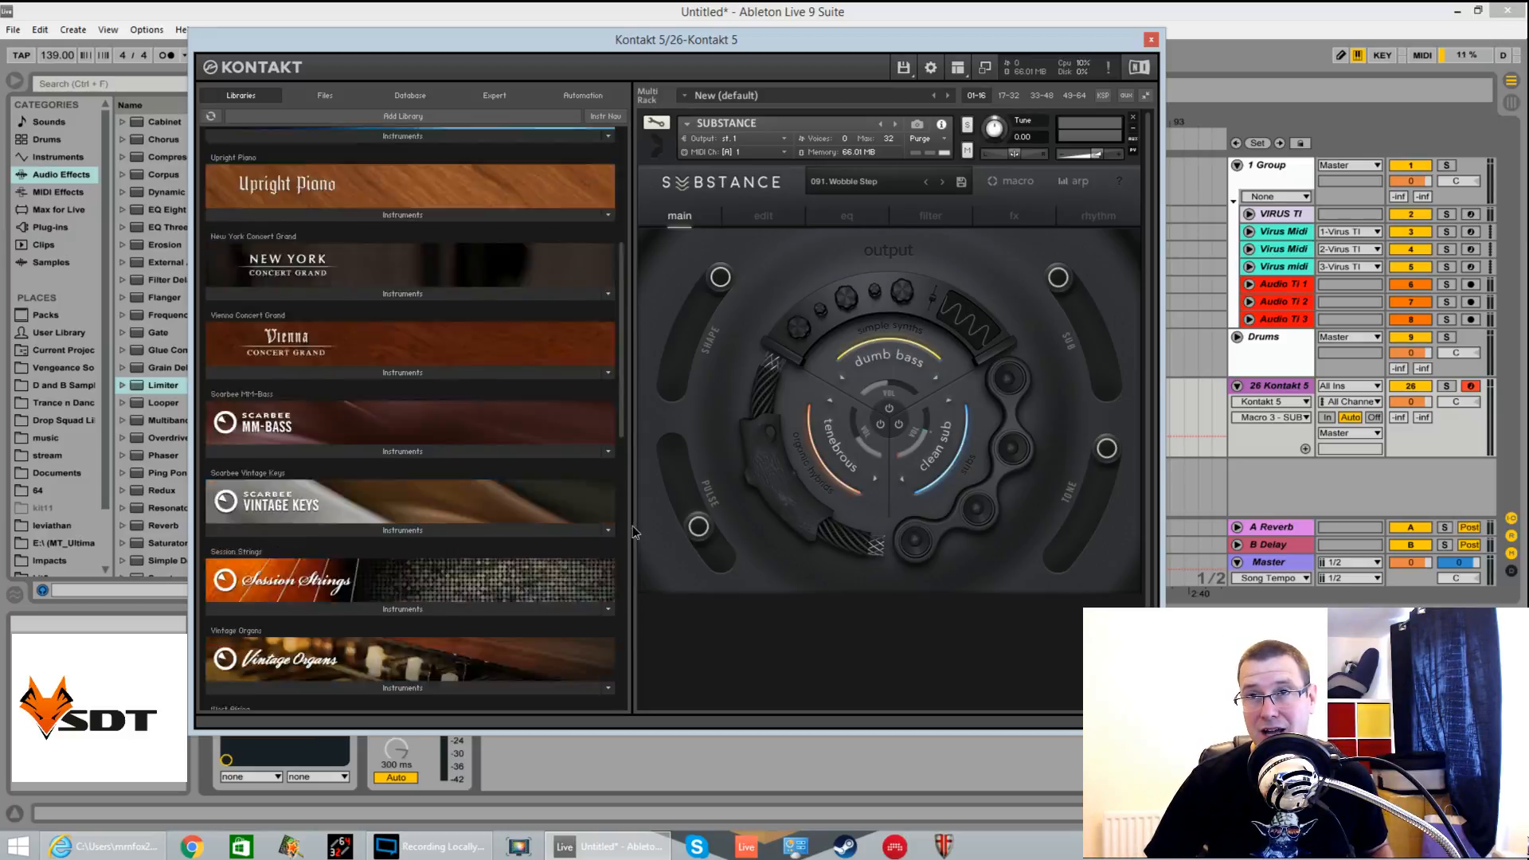
pyautogui.scroll(10, 613, 286)
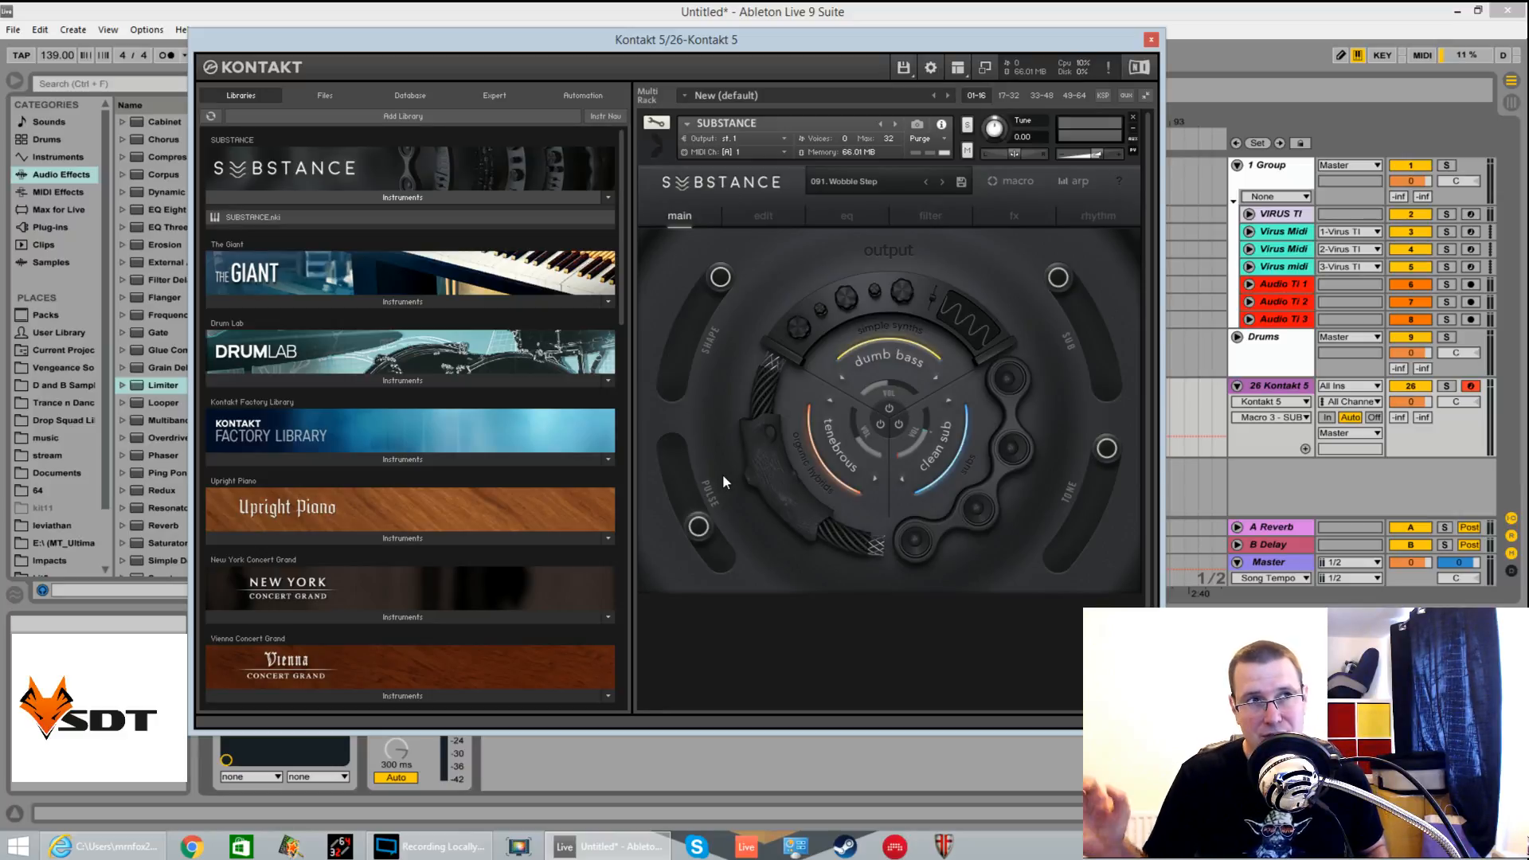
pyautogui.moveTo(1054, 282)
pyautogui.mouseDown()
pyautogui.moveTo(1113, 563)
pyautogui.moveTo(1059, 279)
pyautogui.mouseUp()
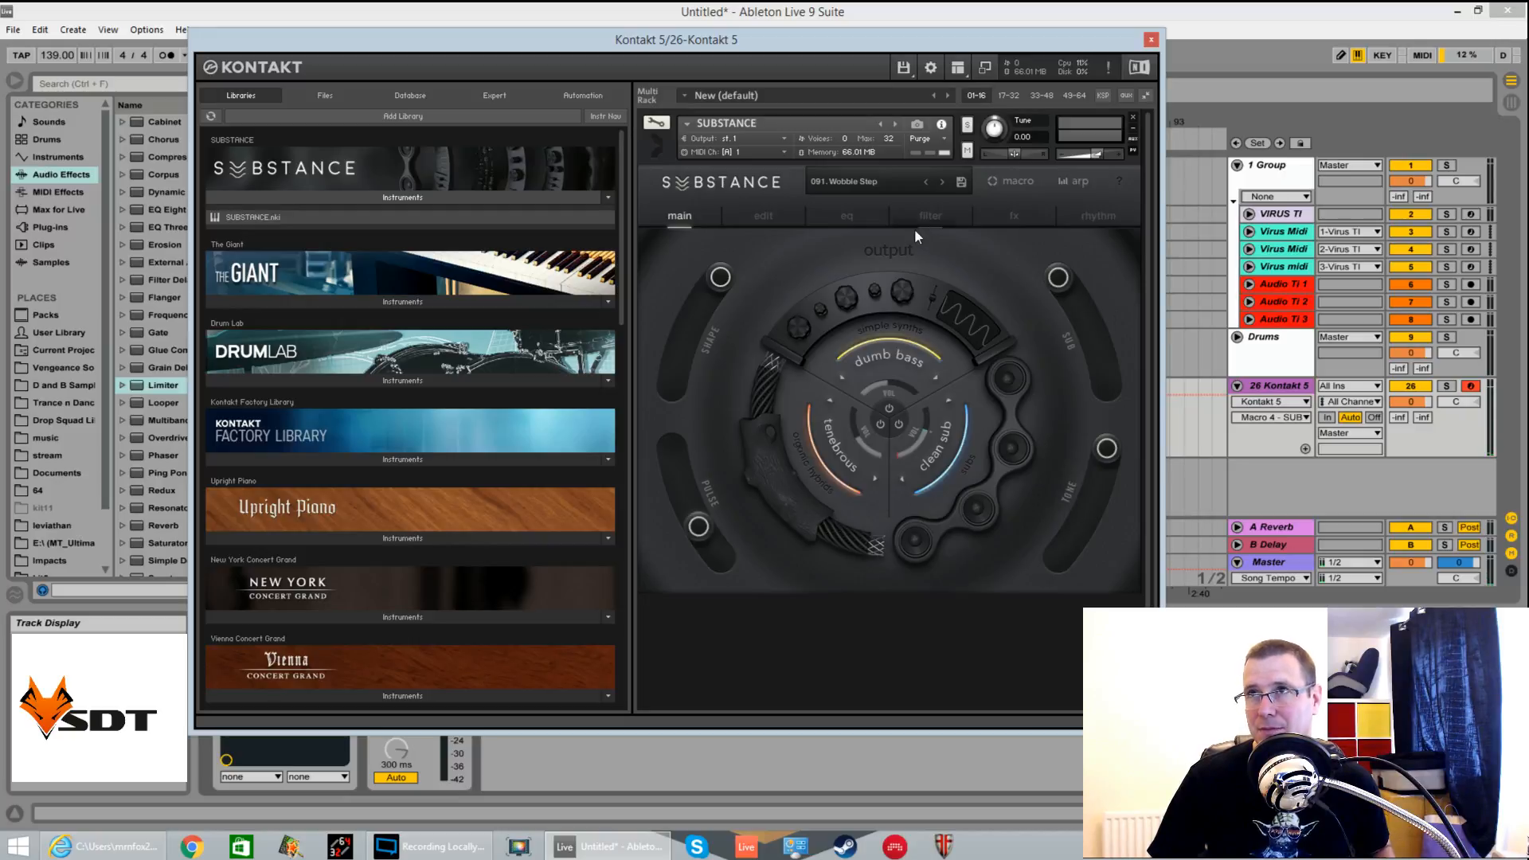
# Reopen the macro view, look through the names available for the Shape macro, and exit without changing it
pyautogui.click(1009, 182)
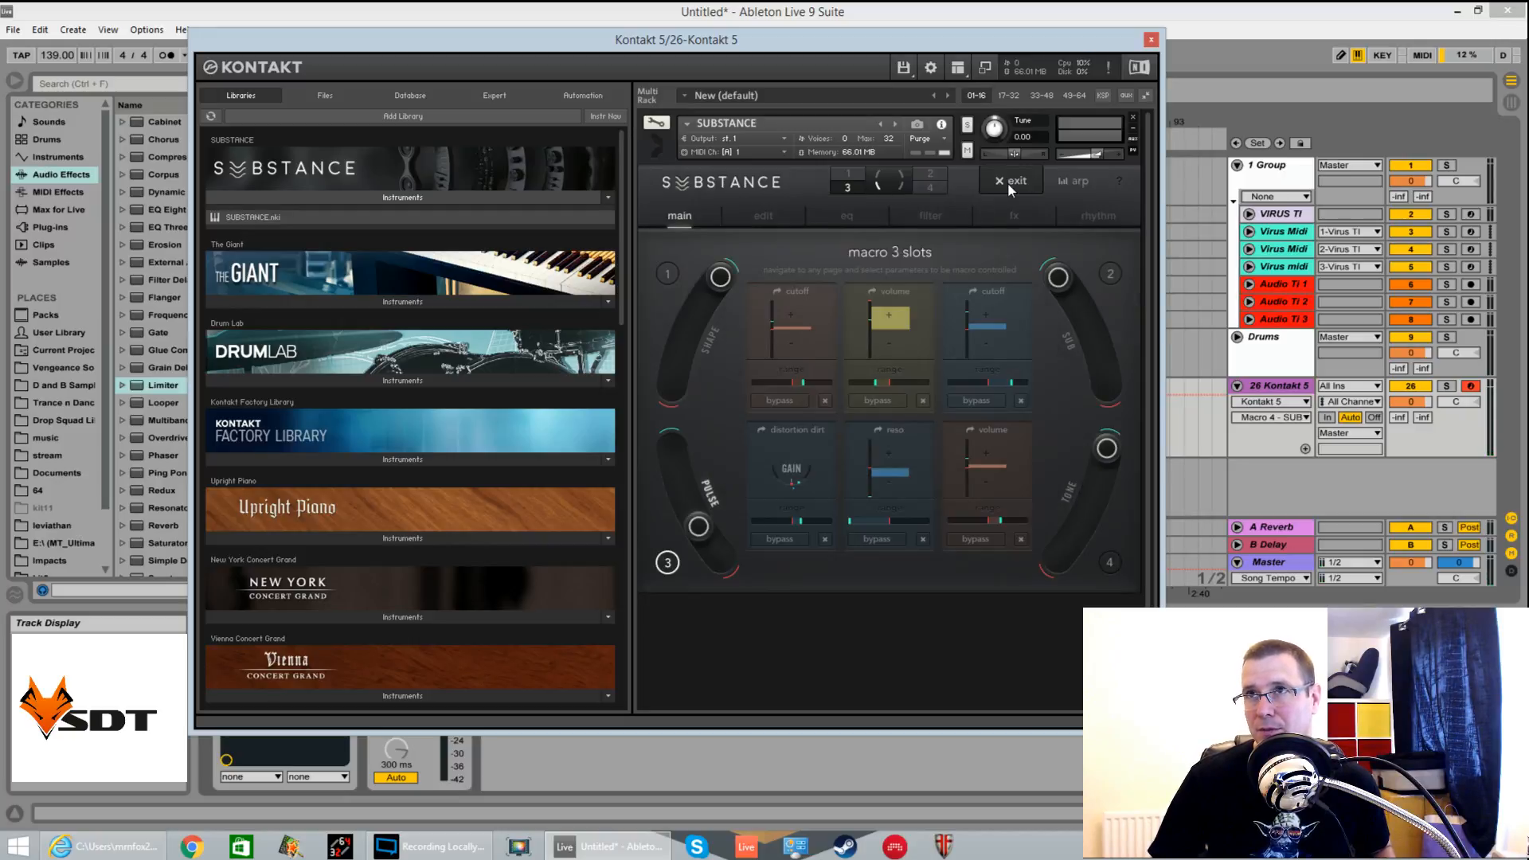
pyautogui.click(719, 340)
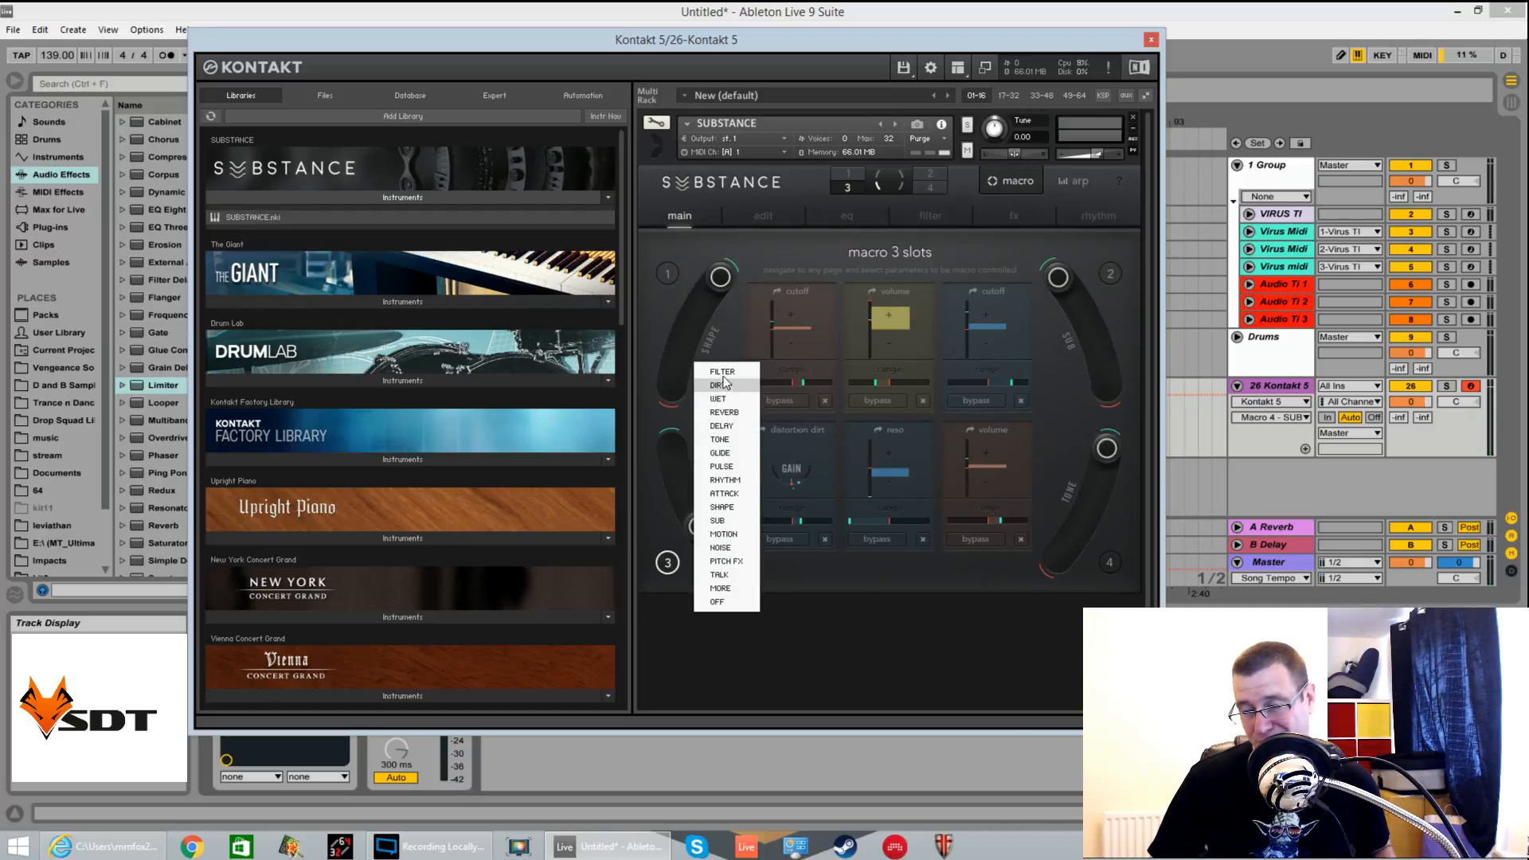
pyautogui.click(880, 638)
pyautogui.click(1010, 183)
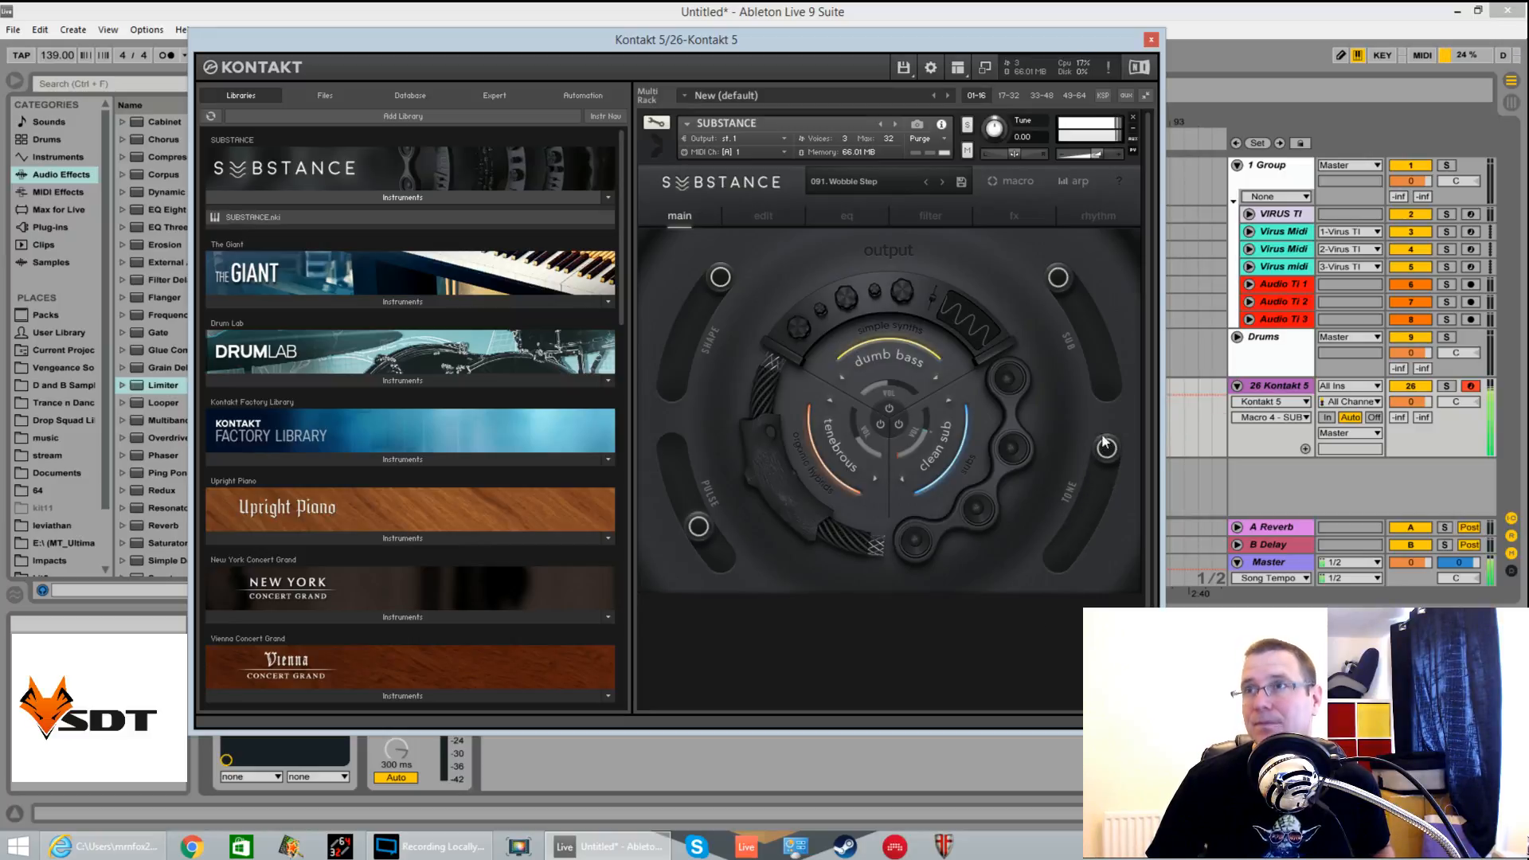
# Switch the clean sub layer off and back on, and raise the Pulse macro slider partway
pyautogui.click(896, 424)
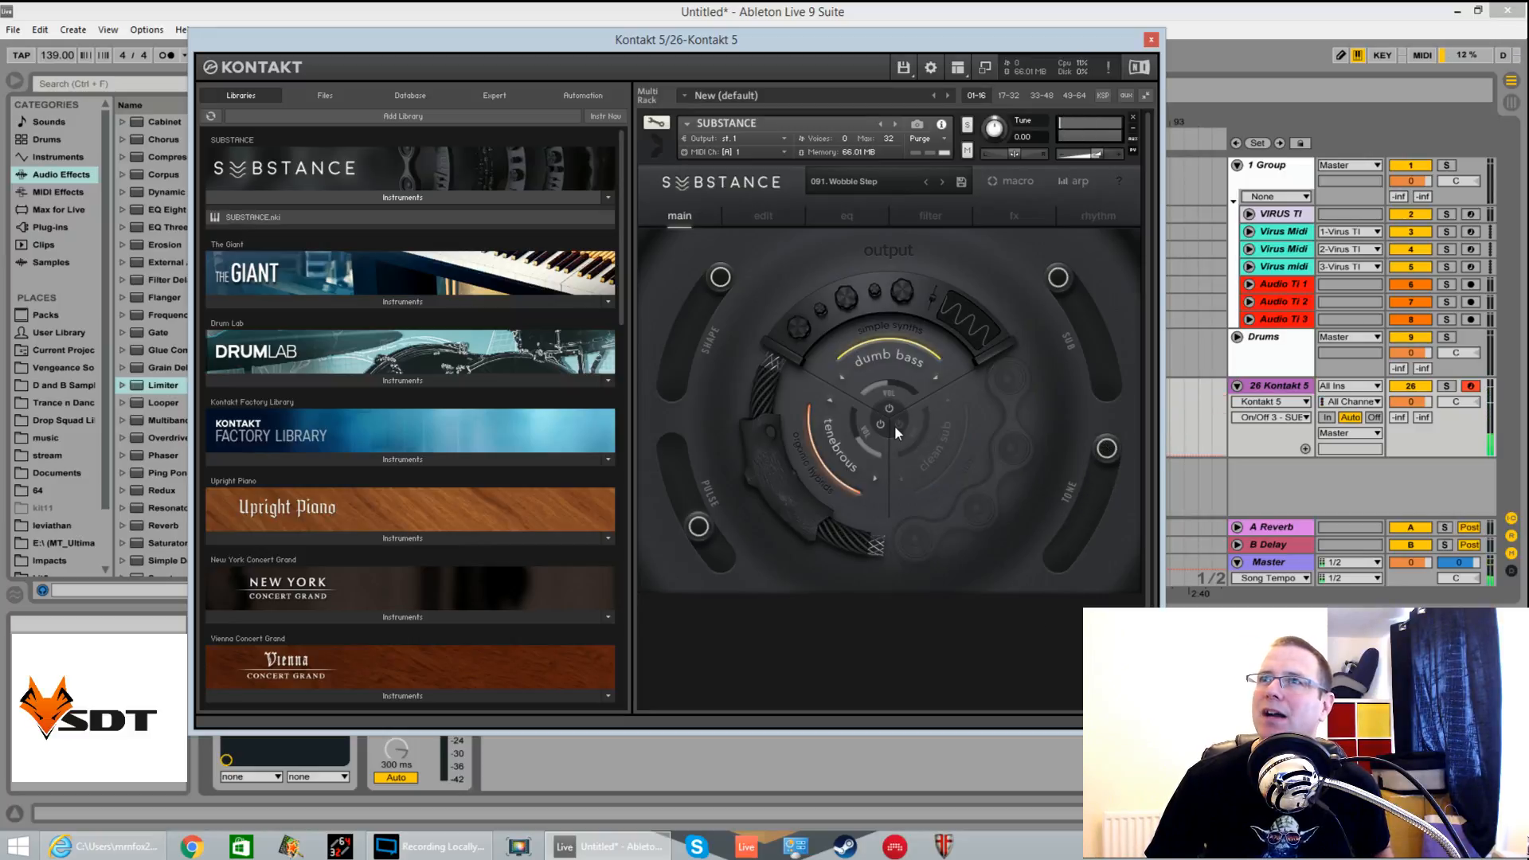
pyautogui.click(859, 434)
pyautogui.click(864, 380)
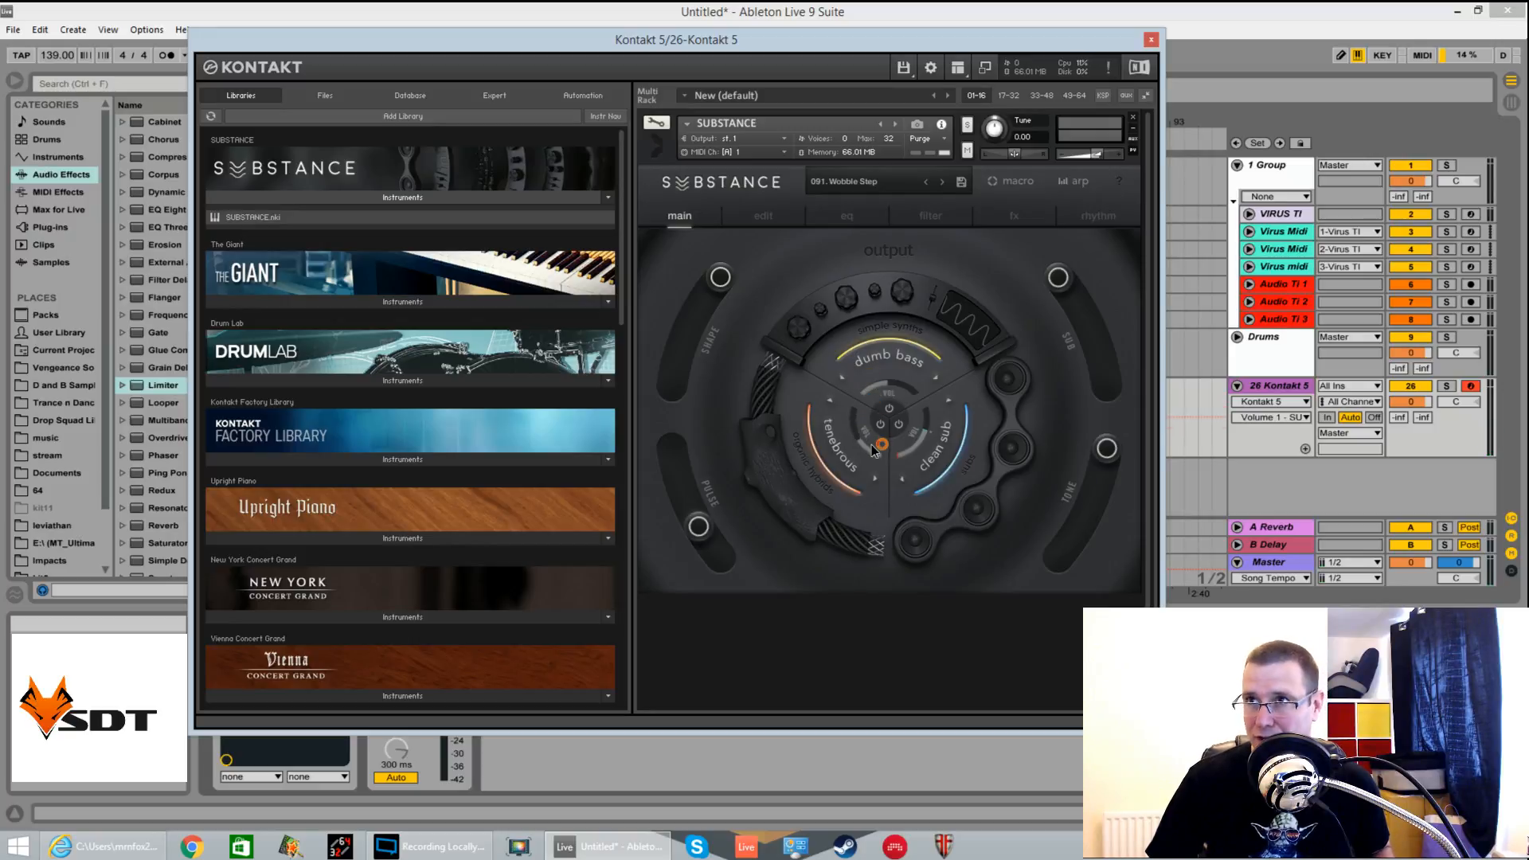
pyautogui.click(872, 443)
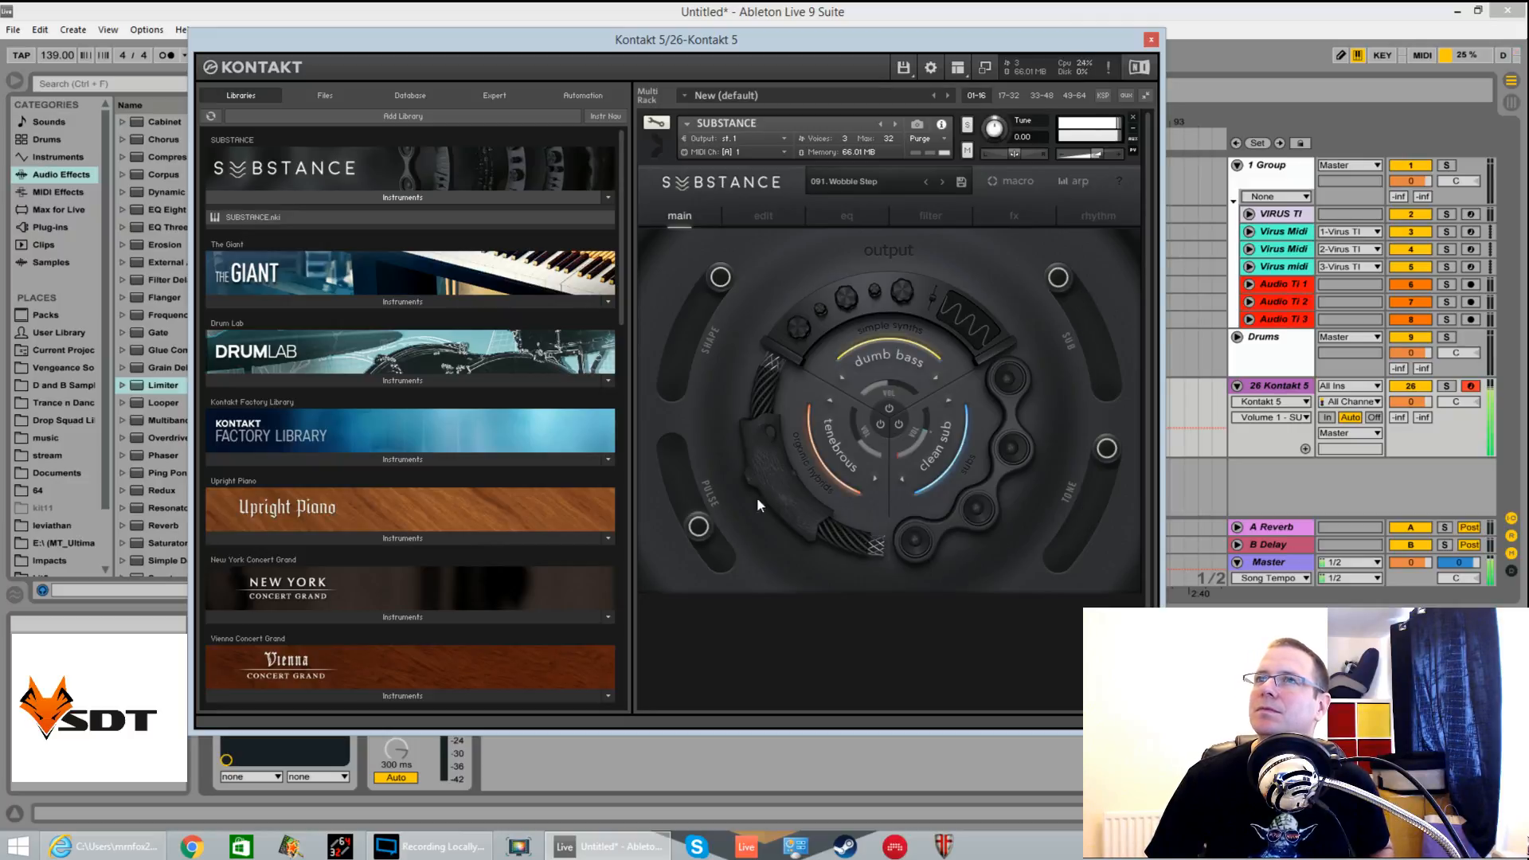
pyautogui.moveTo(699, 525); pyautogui.dragTo(667, 414)
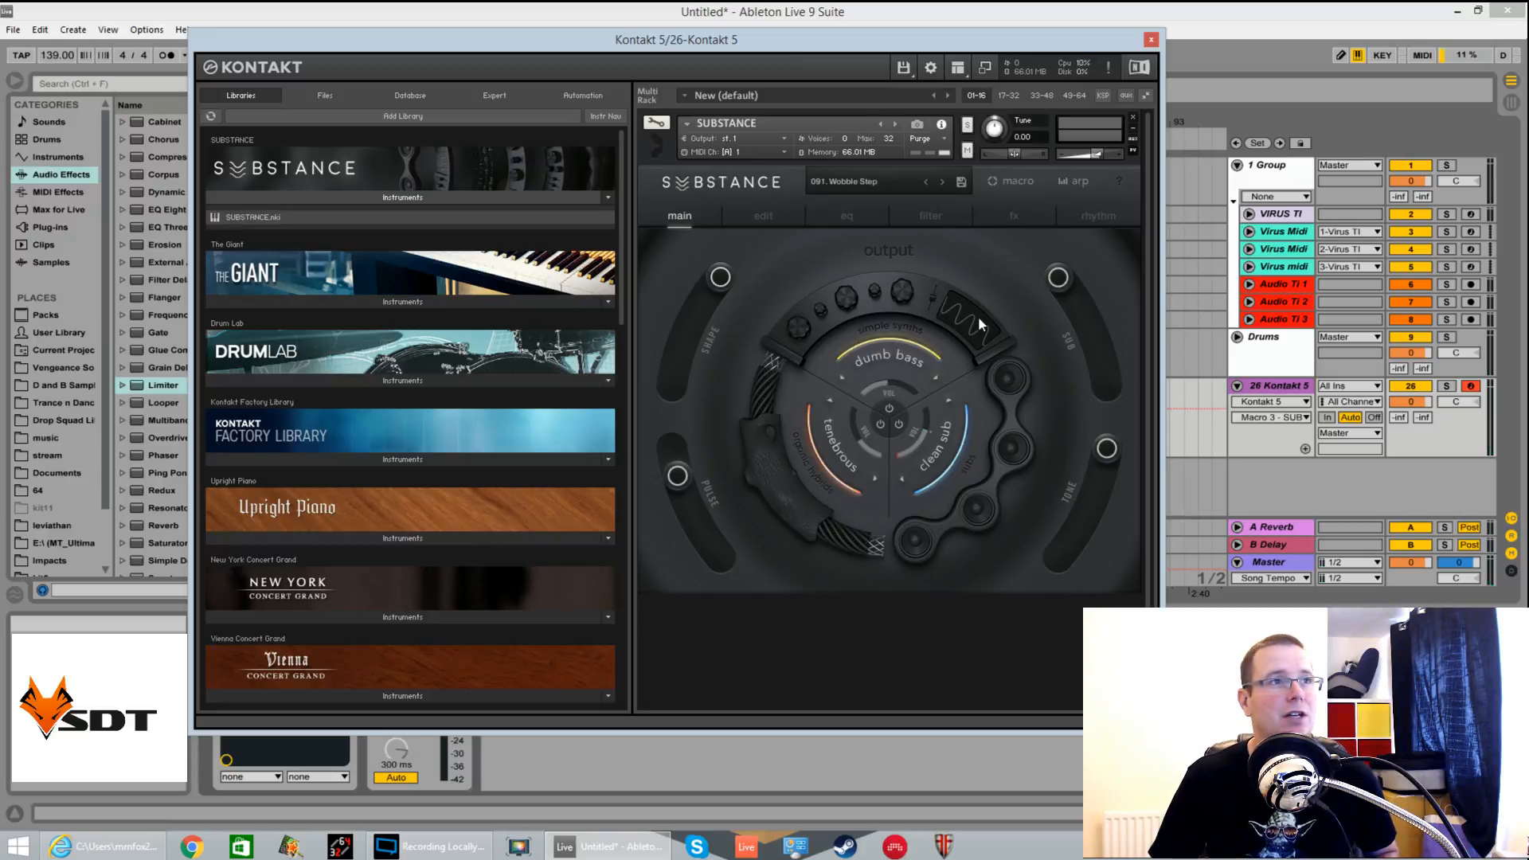
# Filter the presets by bass guitar and orchestral instead of hybrid and dirty, and clear all filter tags
pyautogui.click(849, 182)
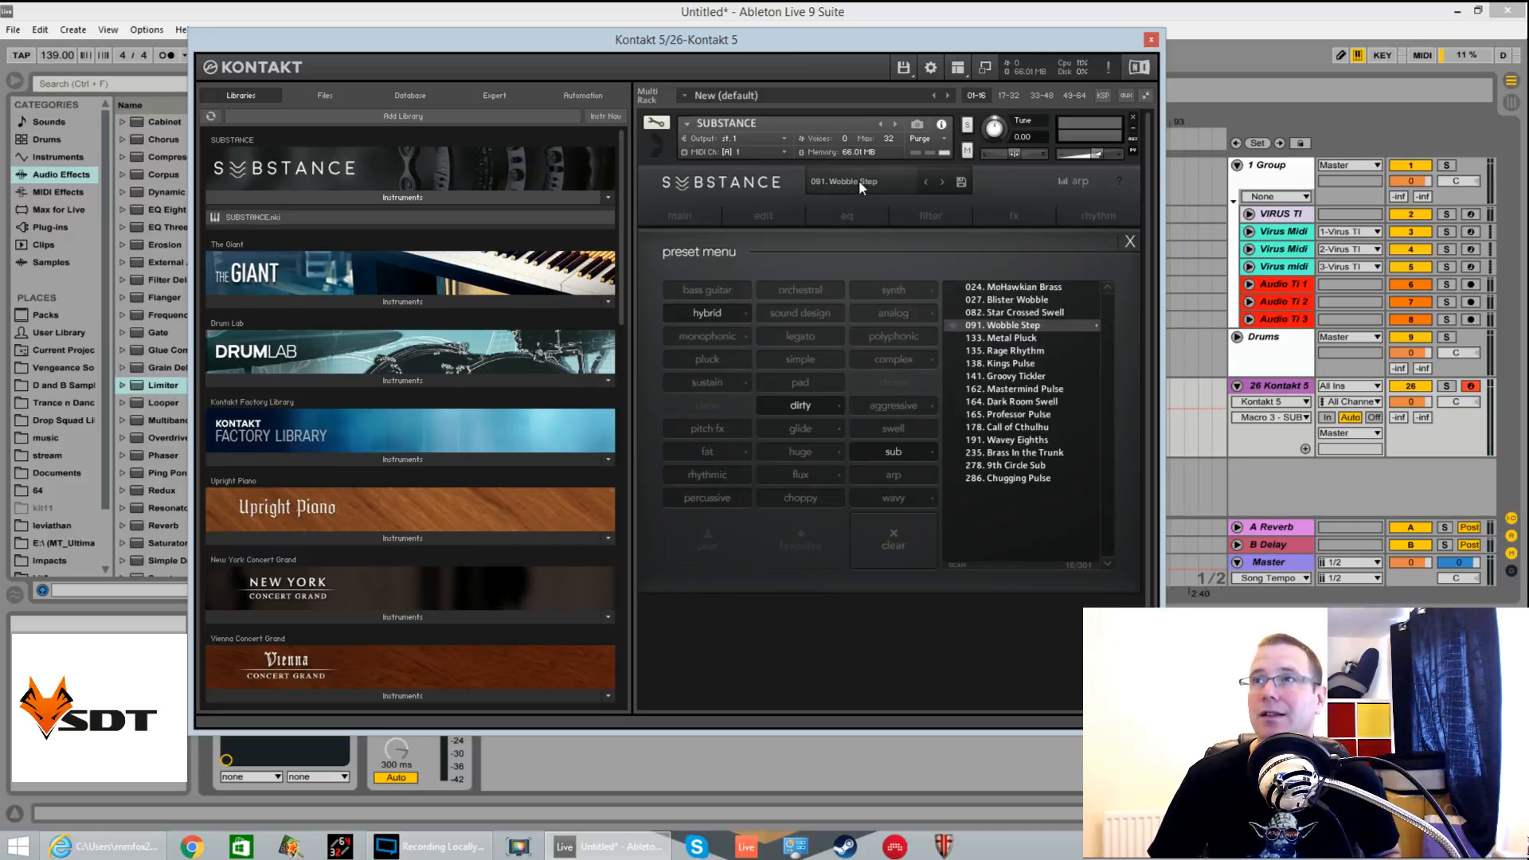
pyautogui.click(740, 314)
pyautogui.click(786, 407)
pyautogui.click(715, 285)
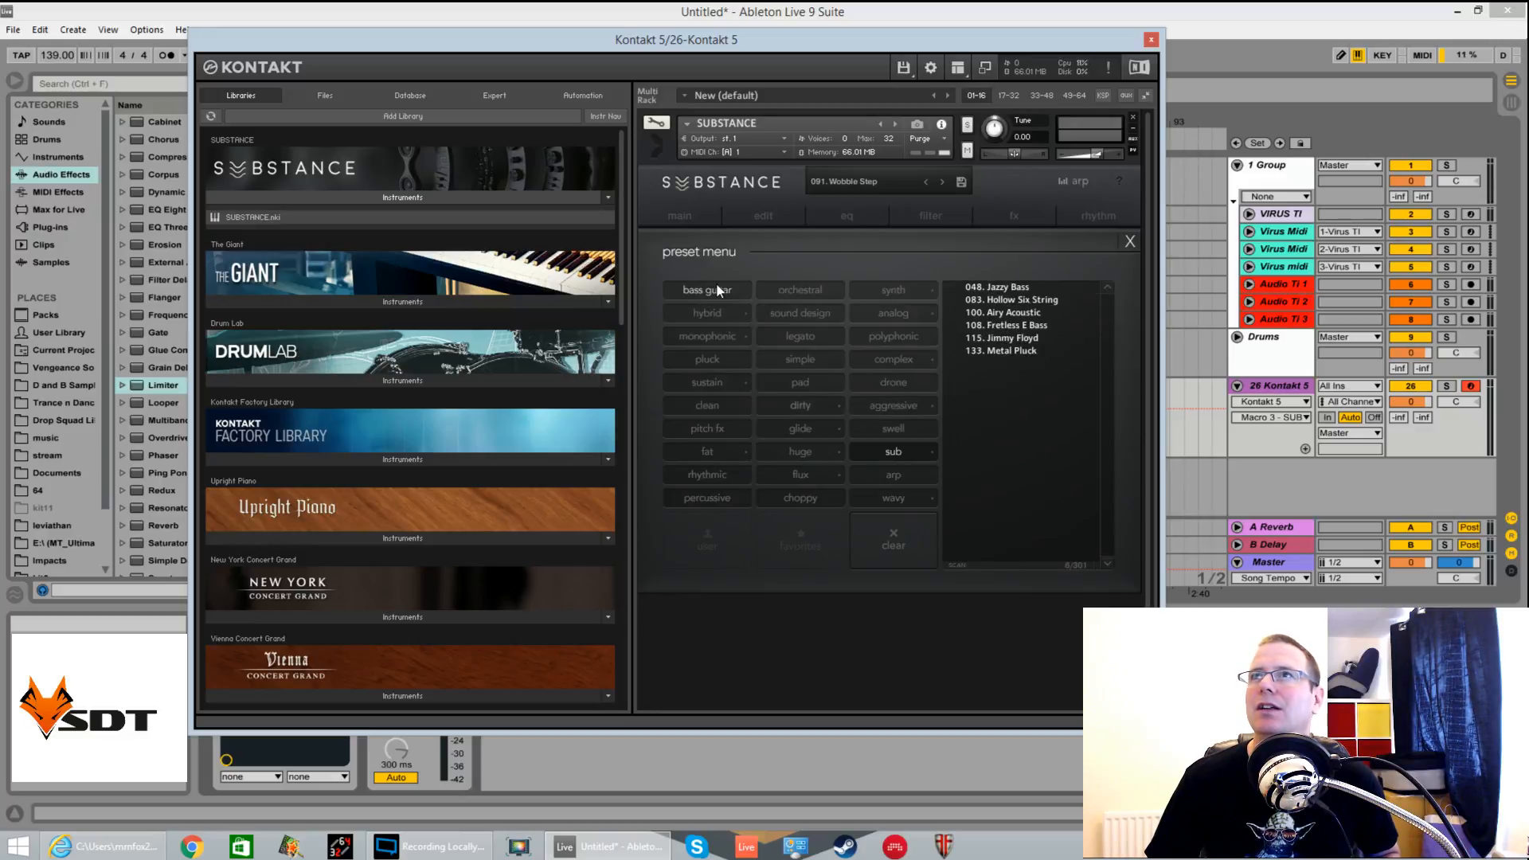
pyautogui.click(827, 289)
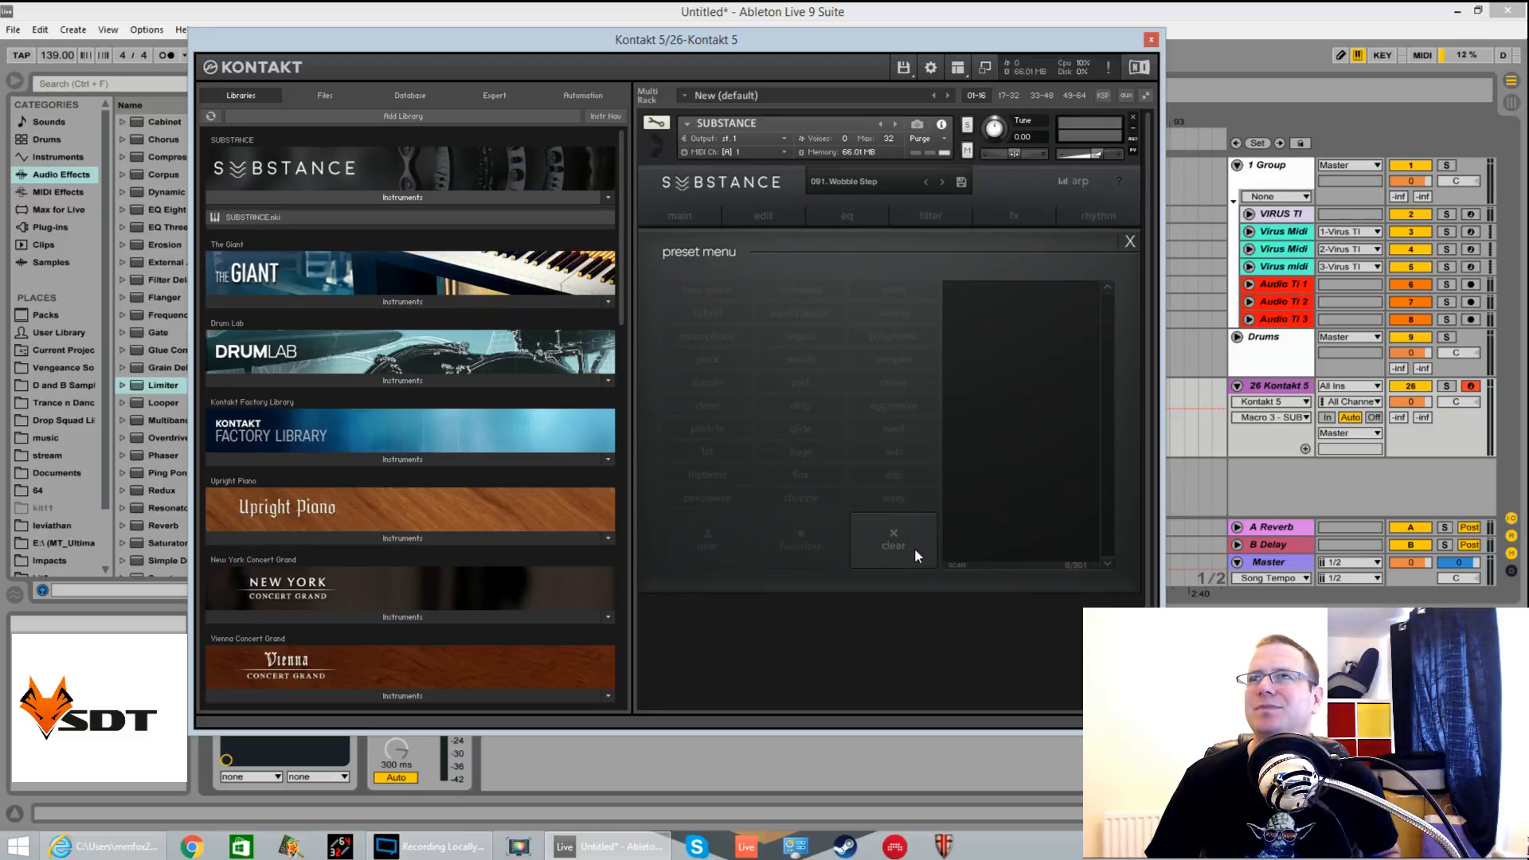
pyautogui.click(893, 548)
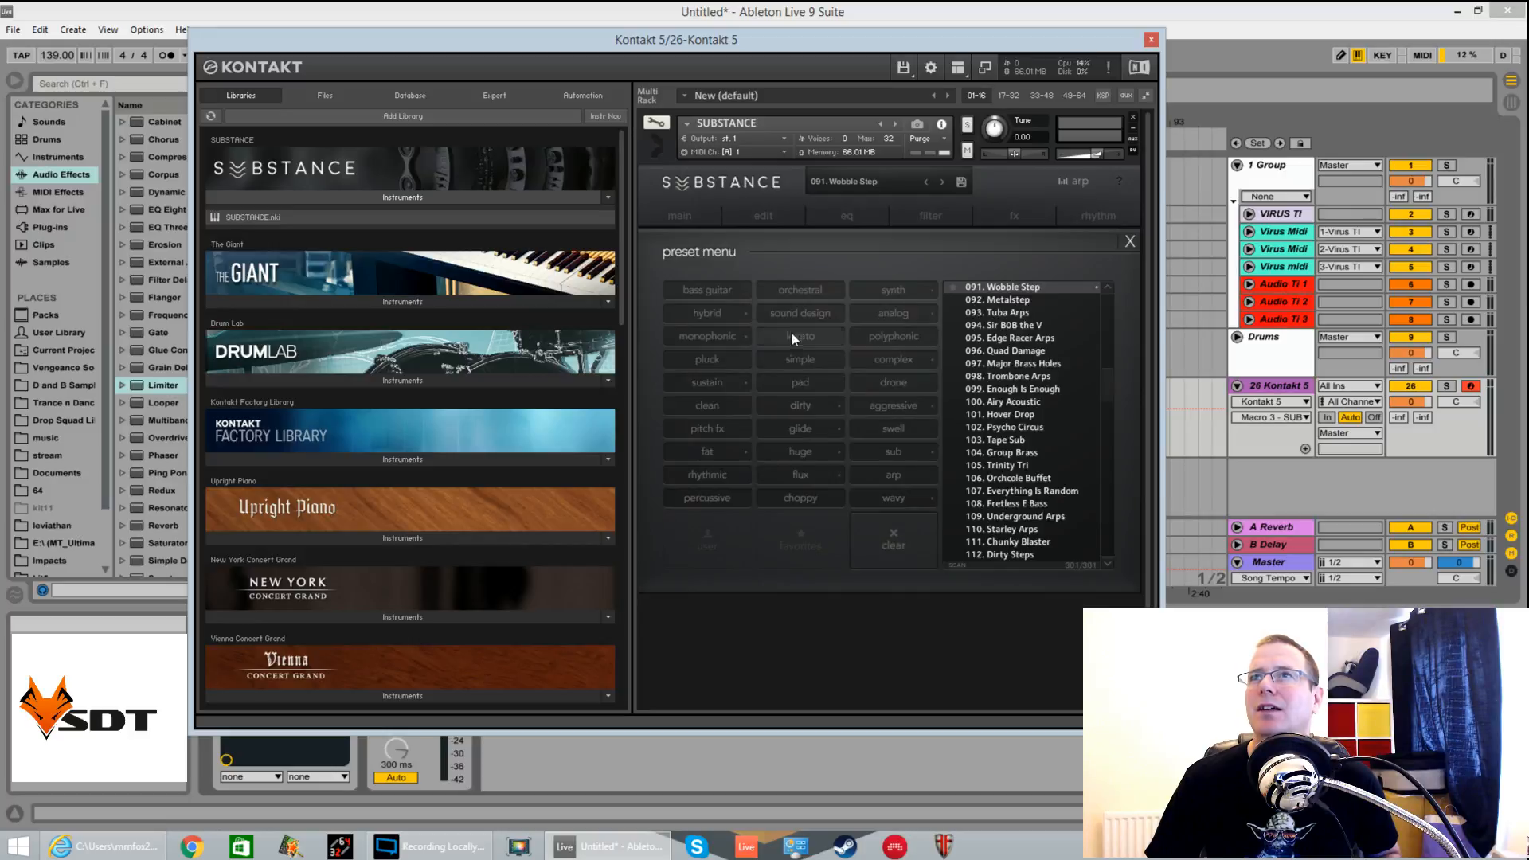
# Filter the presets by legato and arp, clear the tags, and show the sub presets
pyautogui.click(797, 335)
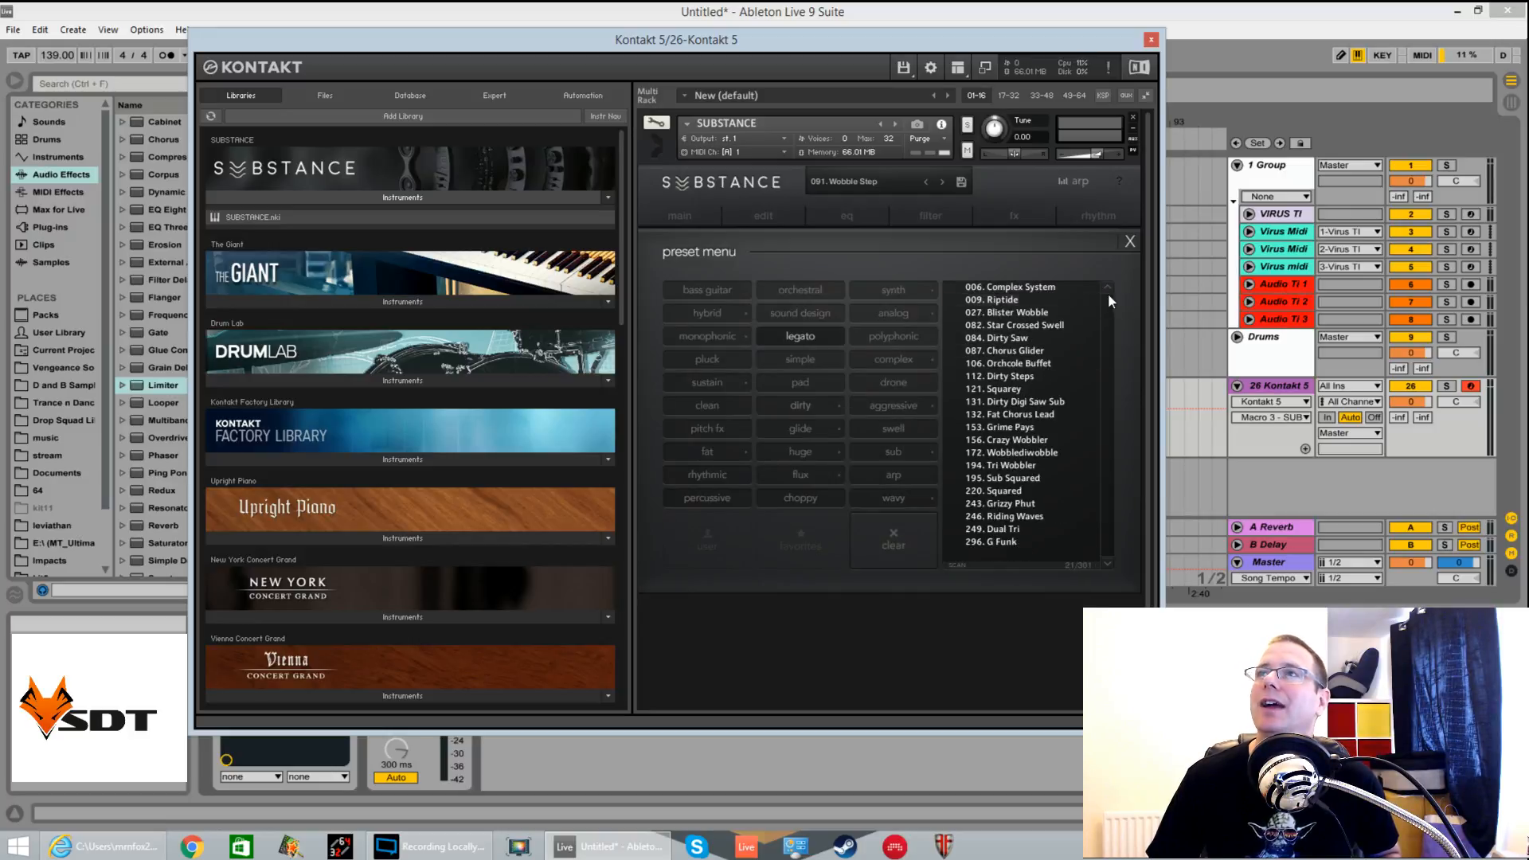
pyautogui.click(891, 476)
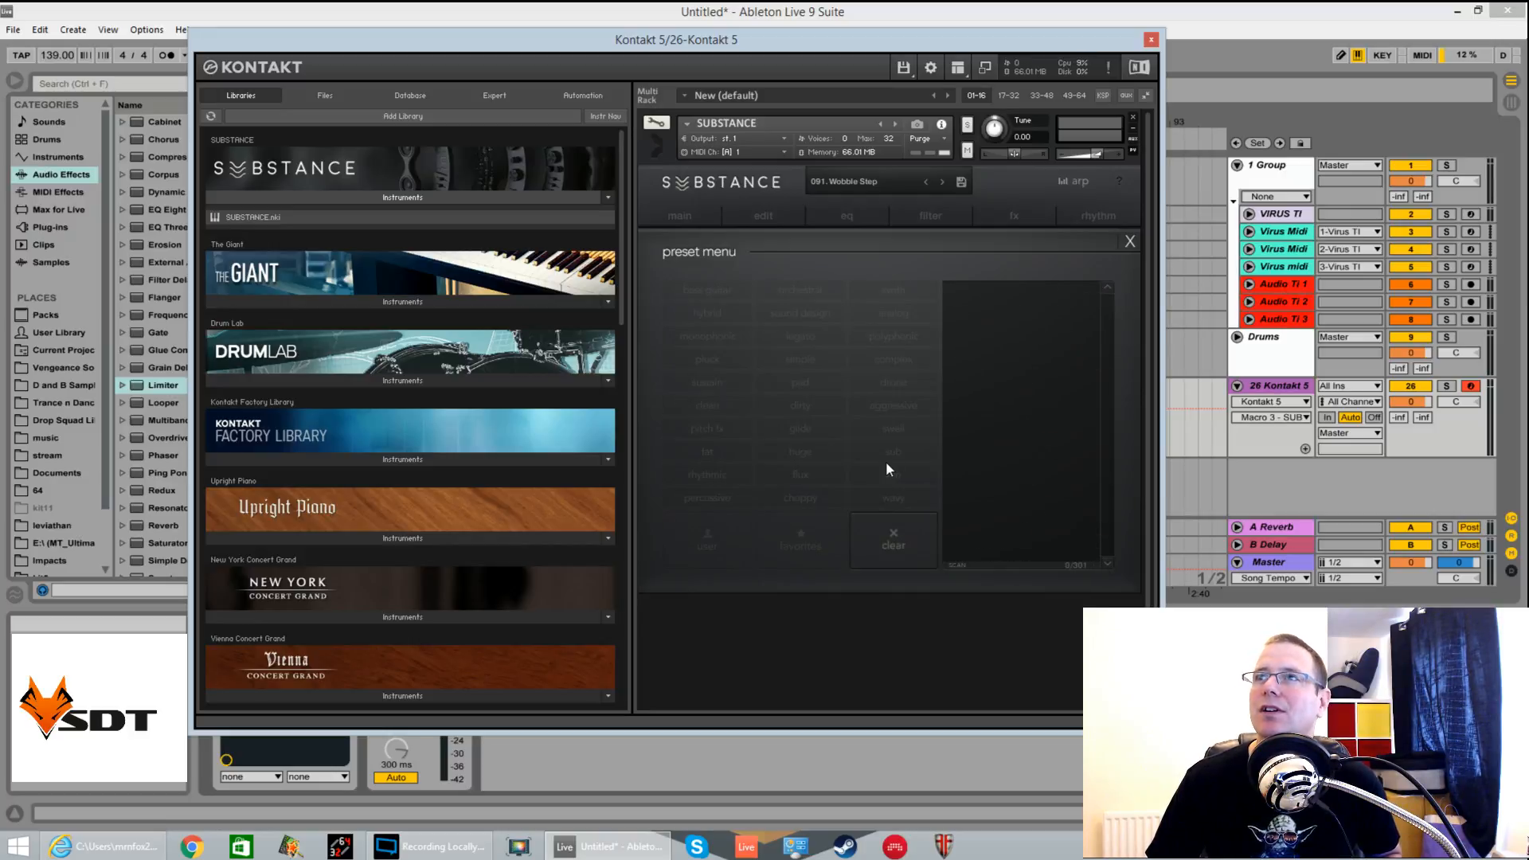
pyautogui.click(920, 558)
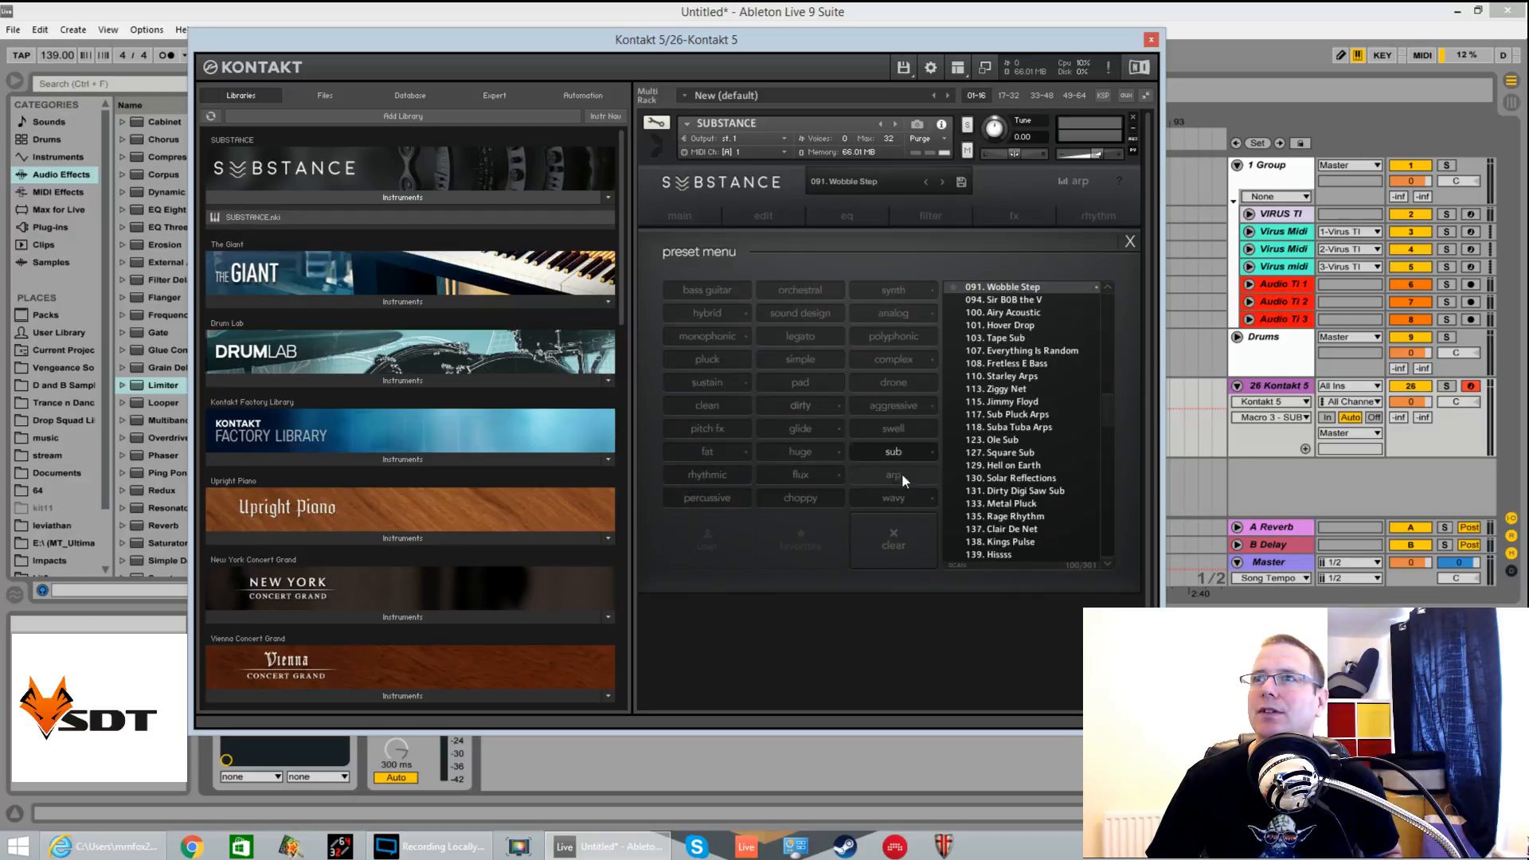
# Filter the presets by huge, dirty and pad instead of sub, and load preset 181. Final Boss
pyautogui.click(800, 447)
pyautogui.click(805, 403)
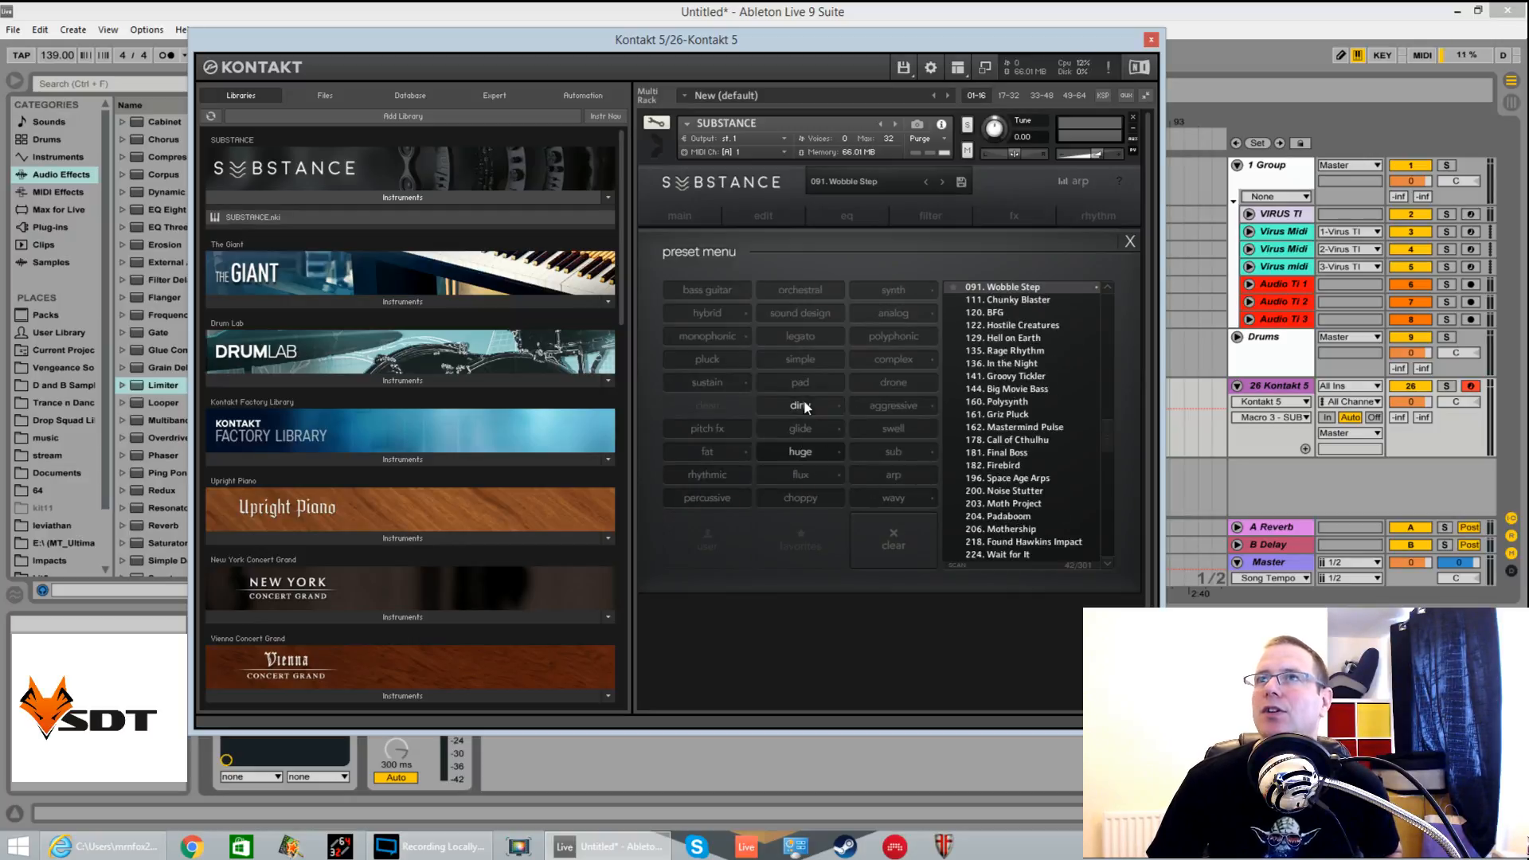
pyautogui.click(811, 380)
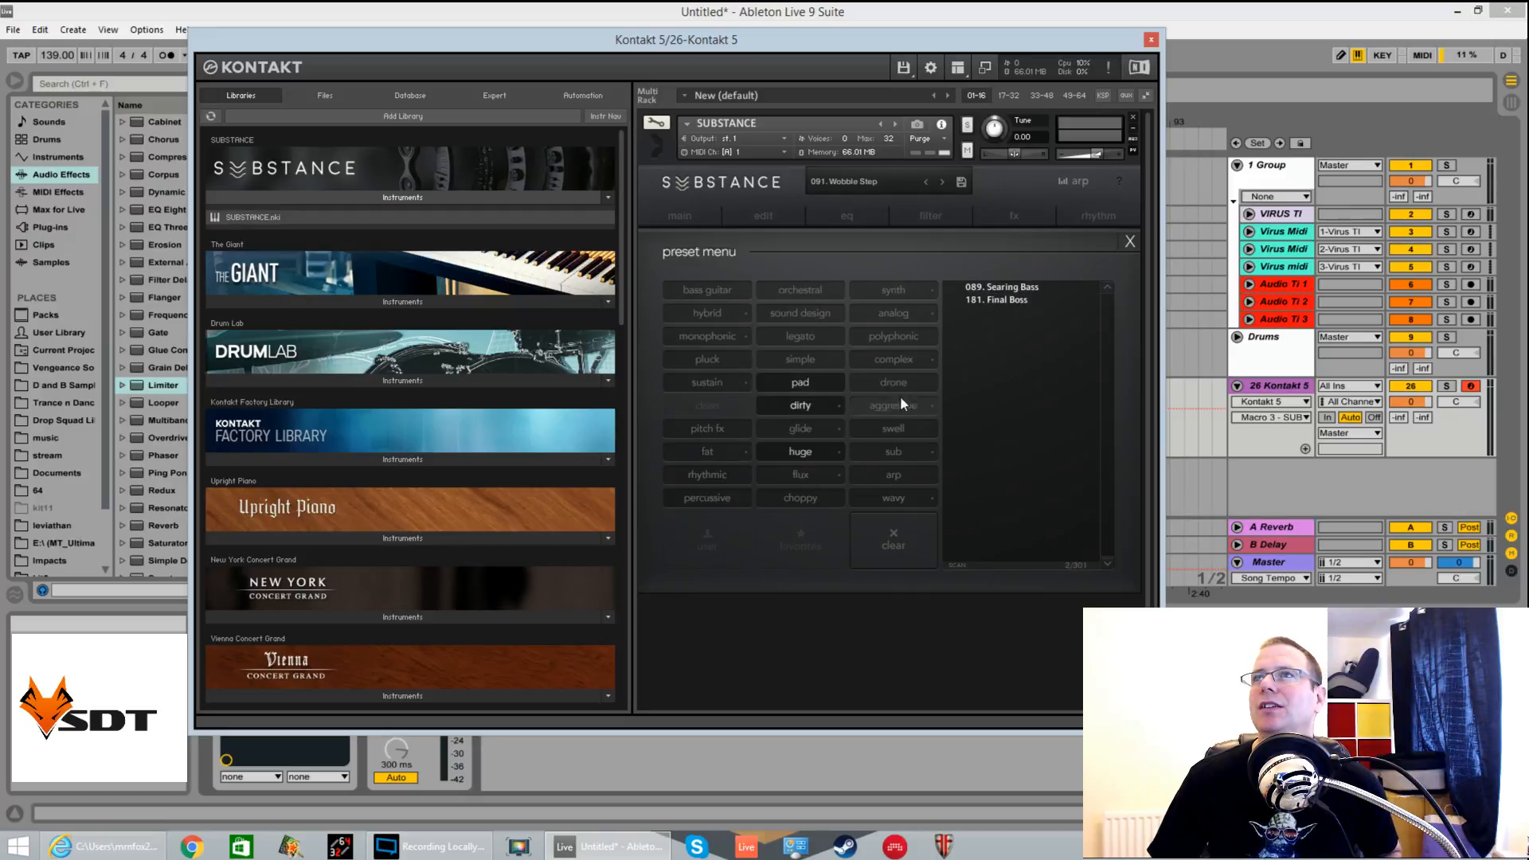
pyautogui.click(1008, 300)
pyautogui.click(976, 406)
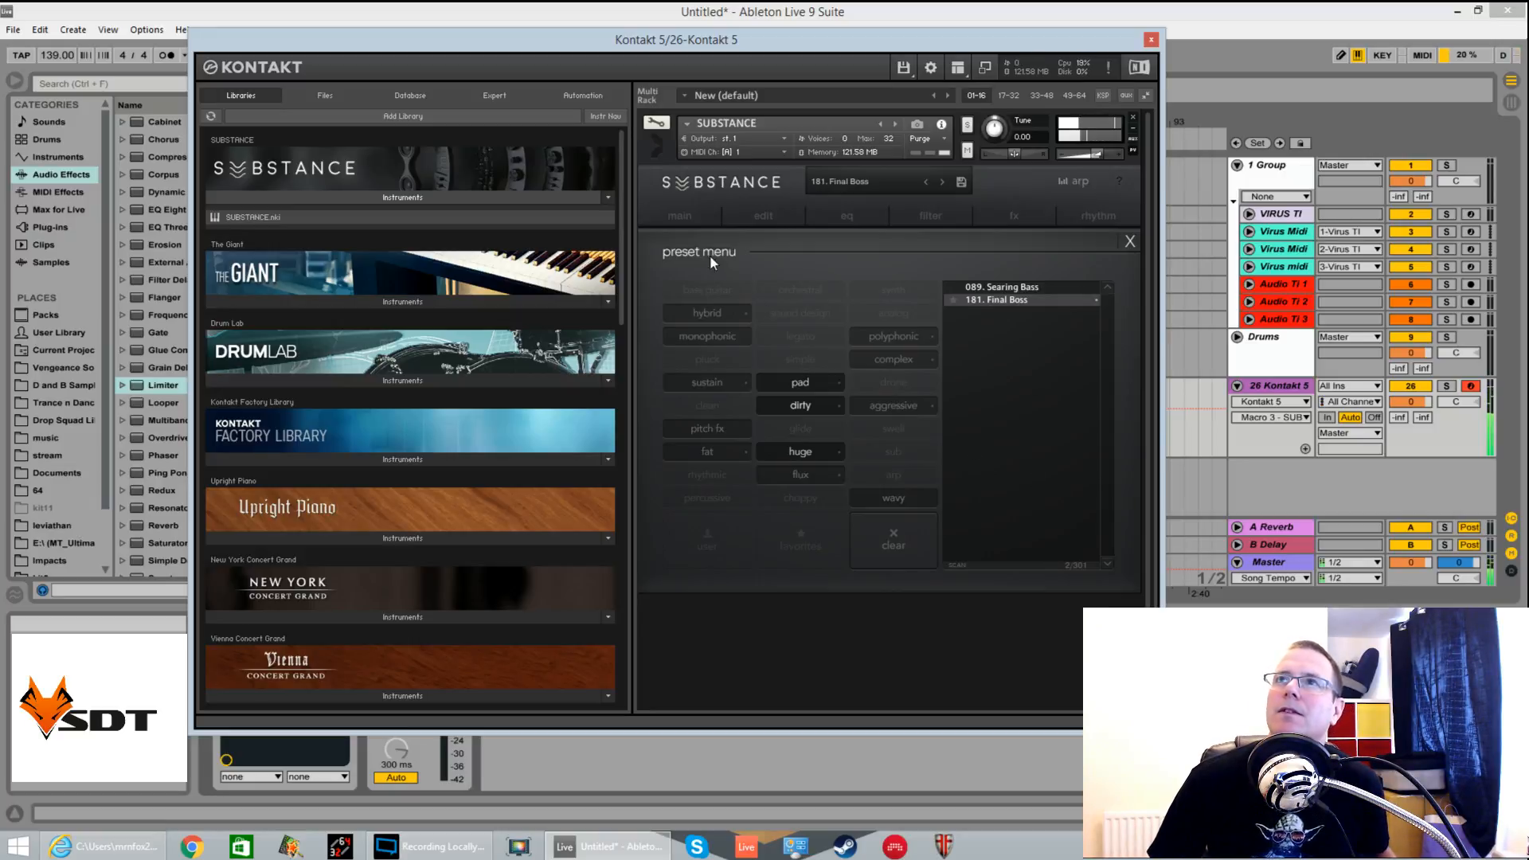
# On the main page, try the Pulse macro and return it to minimum, with Sub at minimum and Reverb at maximum
pyautogui.click(712, 213)
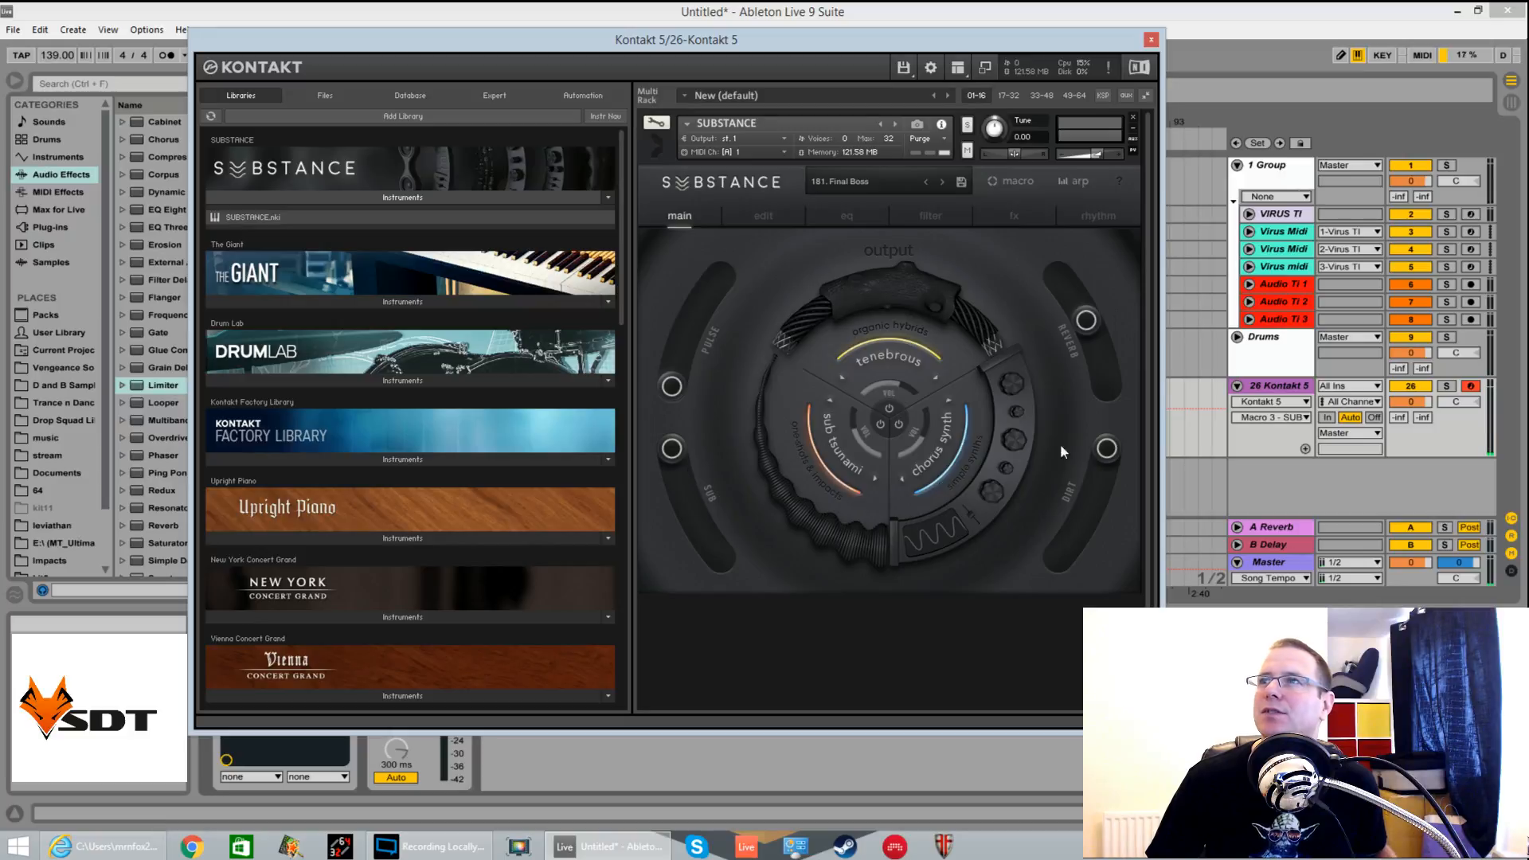
pyautogui.moveTo(671, 385)
pyautogui.mouseDown()
pyautogui.moveTo(704, 227)
pyautogui.moveTo(648, 209)
pyautogui.mouseUp()
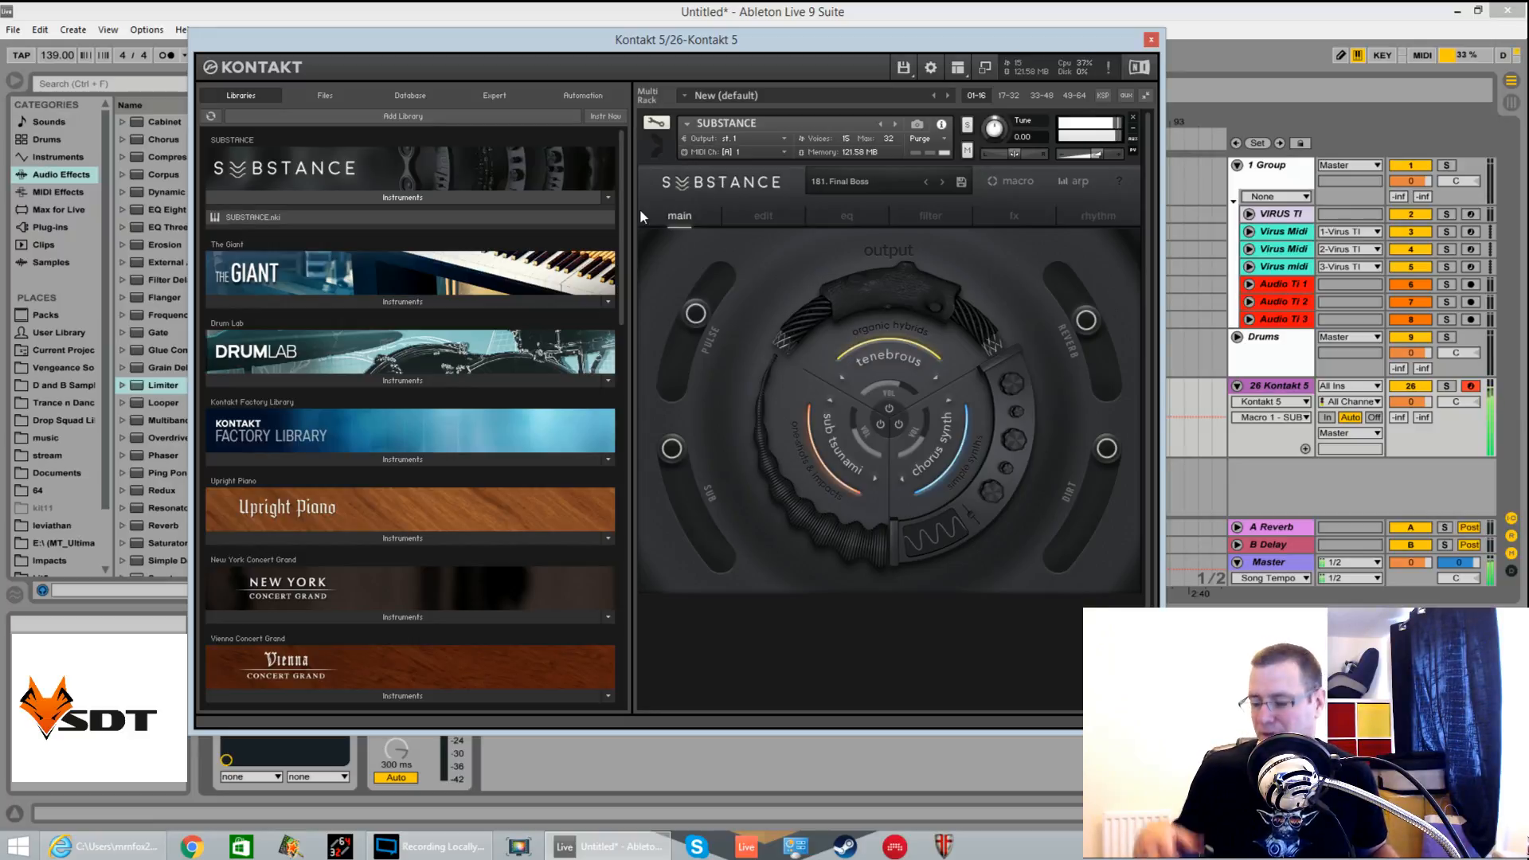
pyautogui.moveTo(671, 448); pyautogui.dragTo(787, 686)
pyautogui.moveTo(695, 315); pyautogui.dragTo(721, 585)
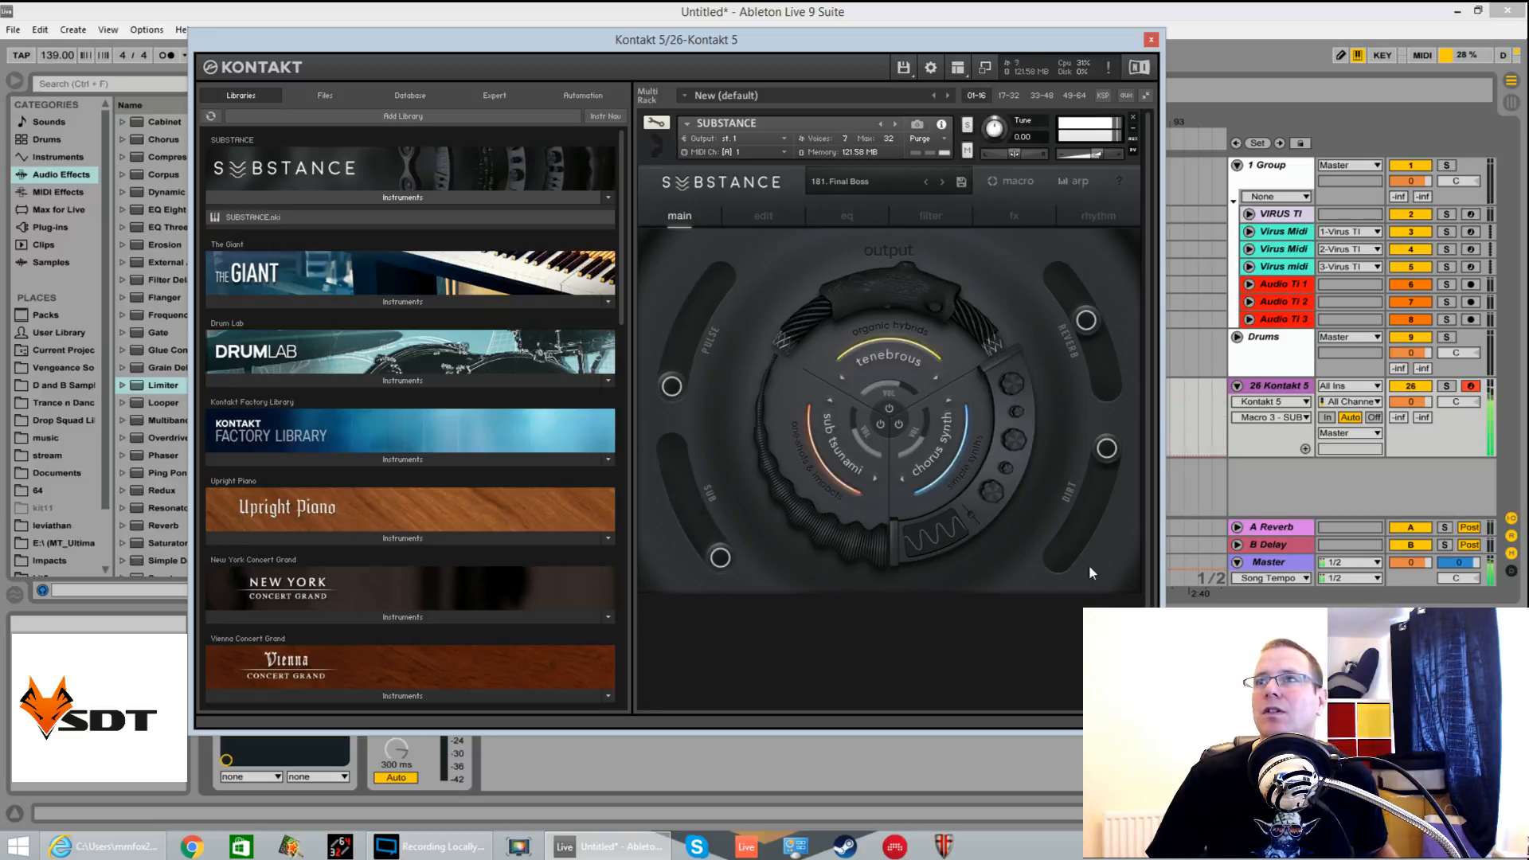
pyautogui.moveTo(1103, 456); pyautogui.dragTo(1070, 432)
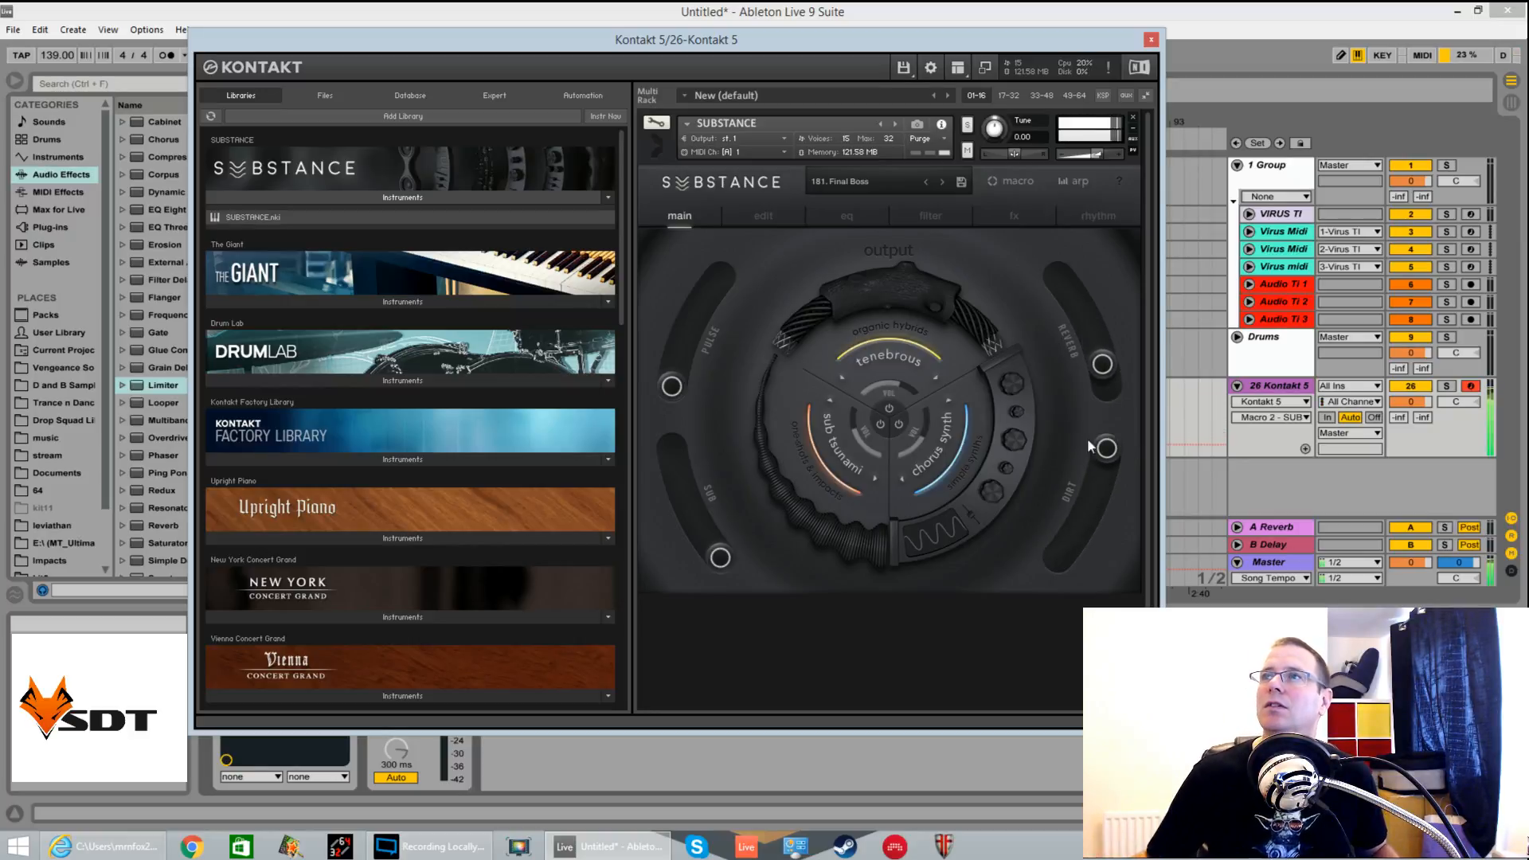
pyautogui.moveTo(1110, 371); pyautogui.dragTo(982, 140)
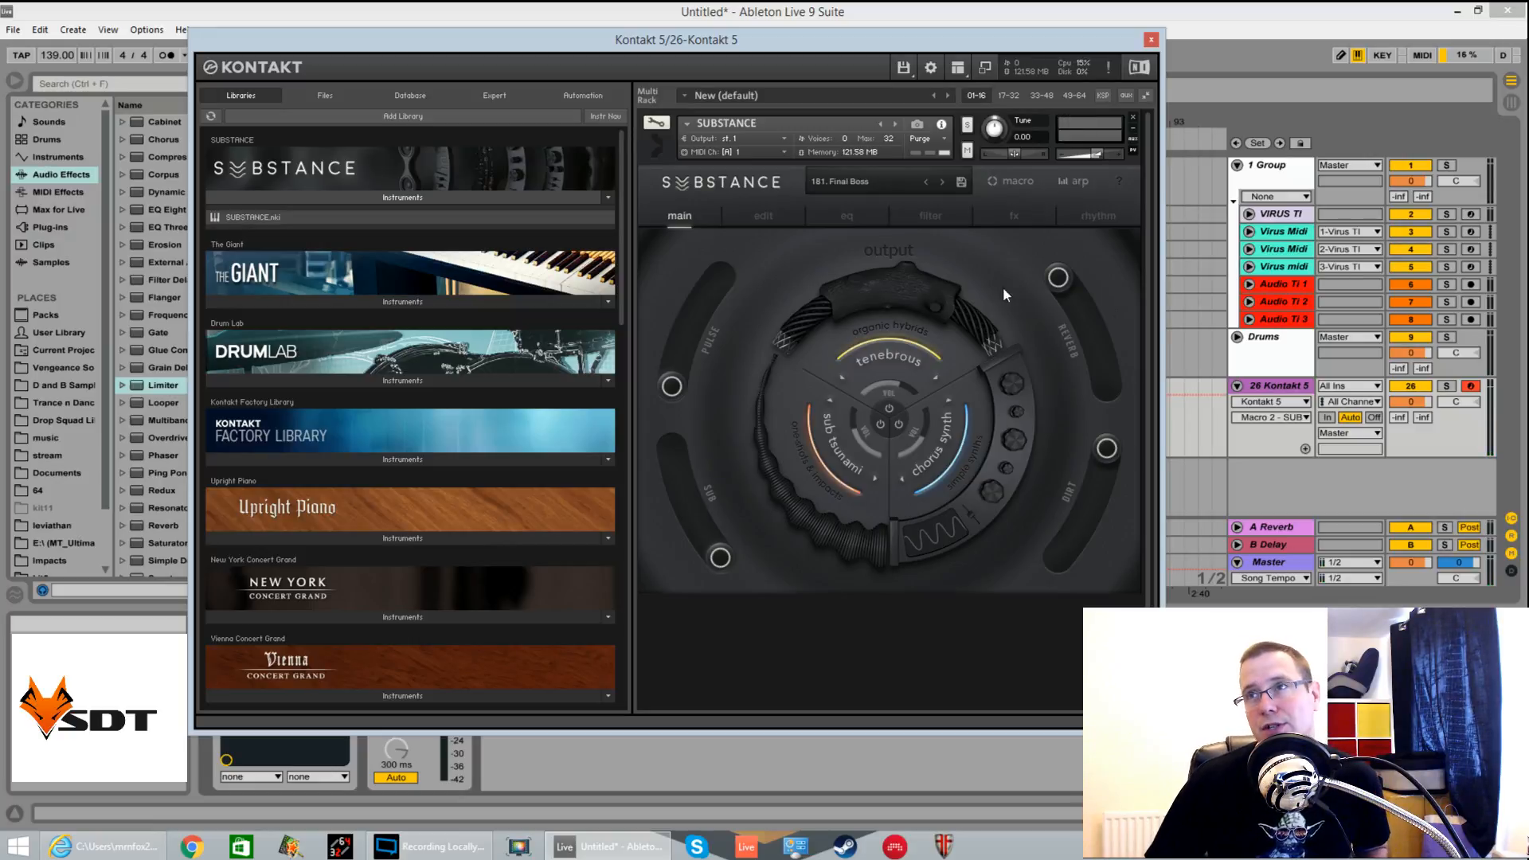
# Reopen the preset browser, try the glide, huge and pluck tags instead of dirty and pad, and remove all tags
pyautogui.click(876, 181)
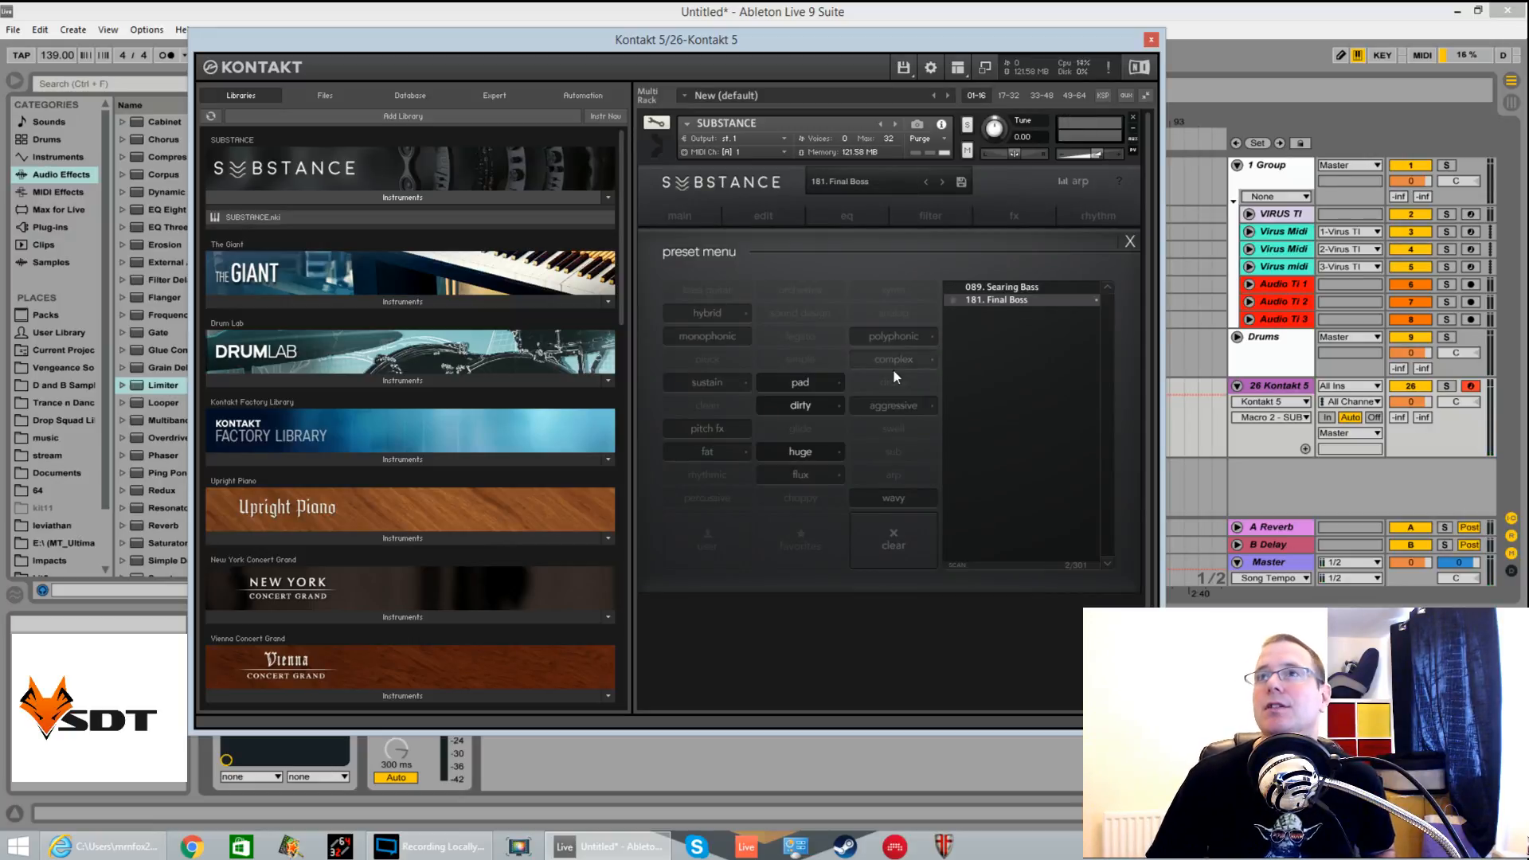
pyautogui.click(813, 423)
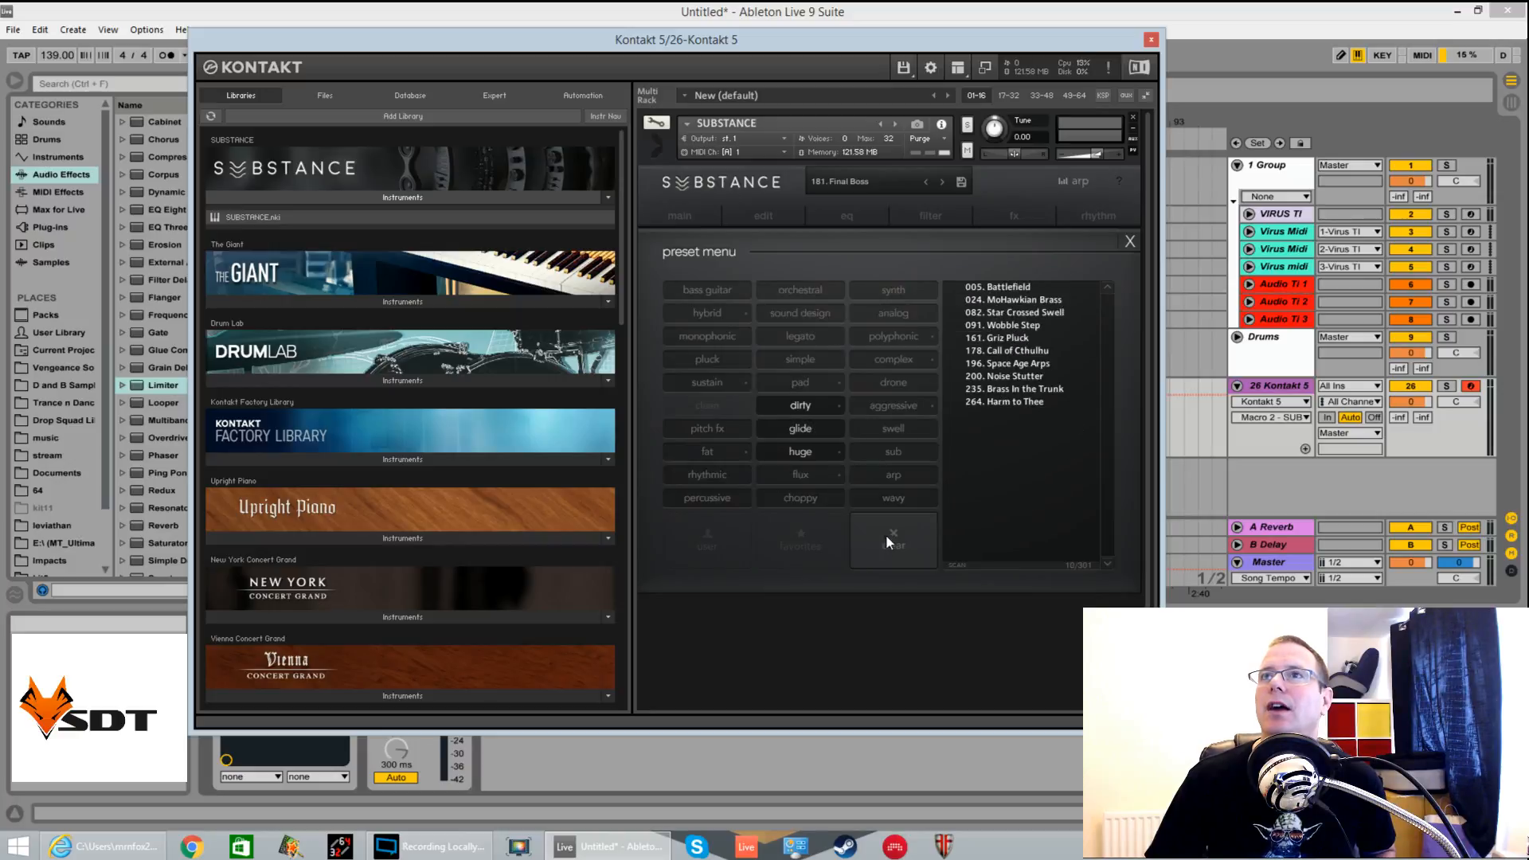
pyautogui.click(802, 405)
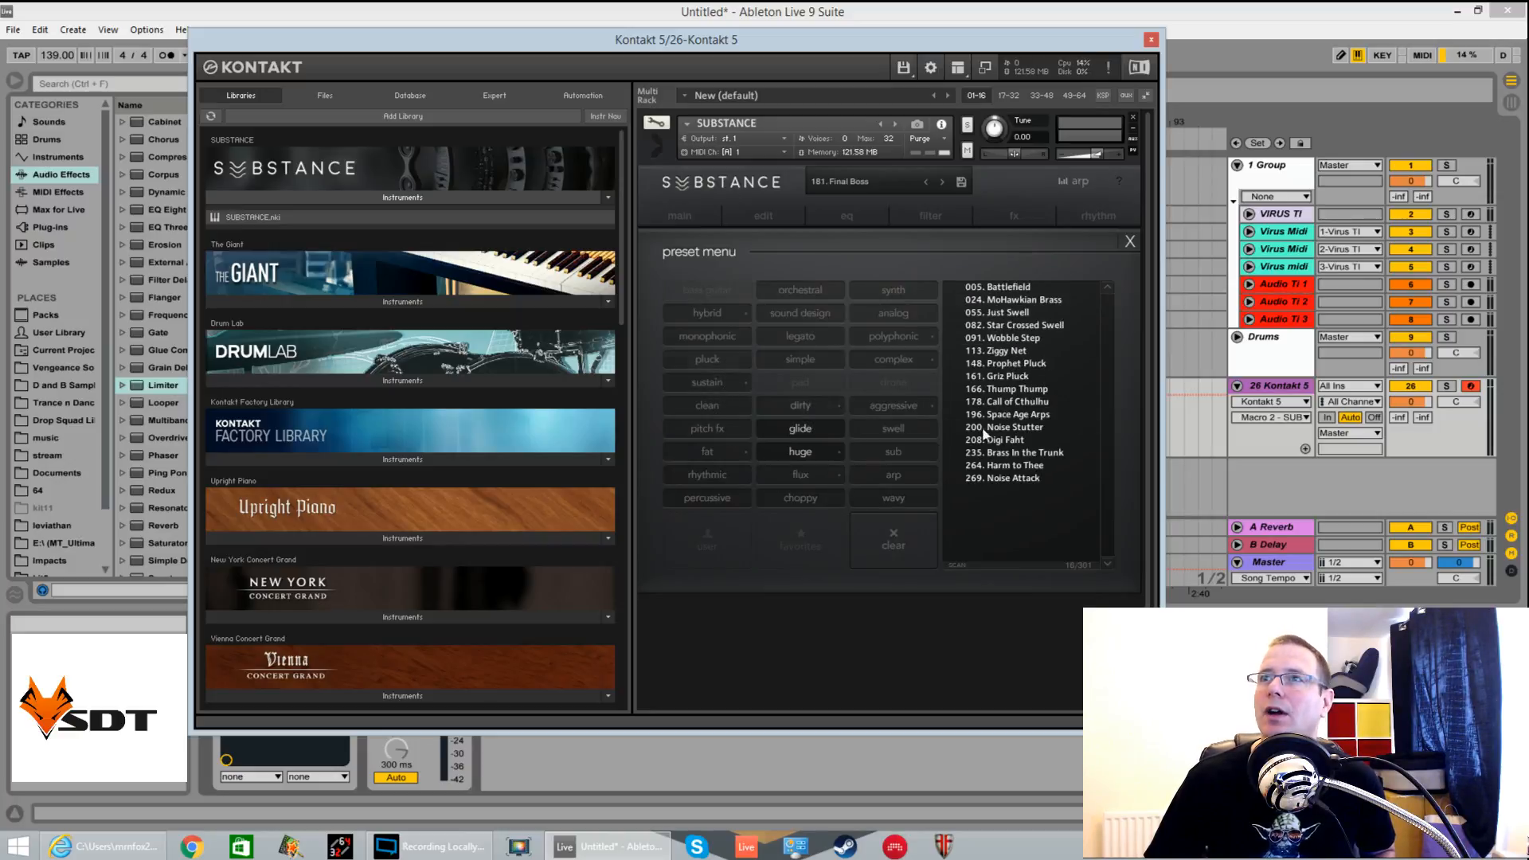
pyautogui.click(715, 362)
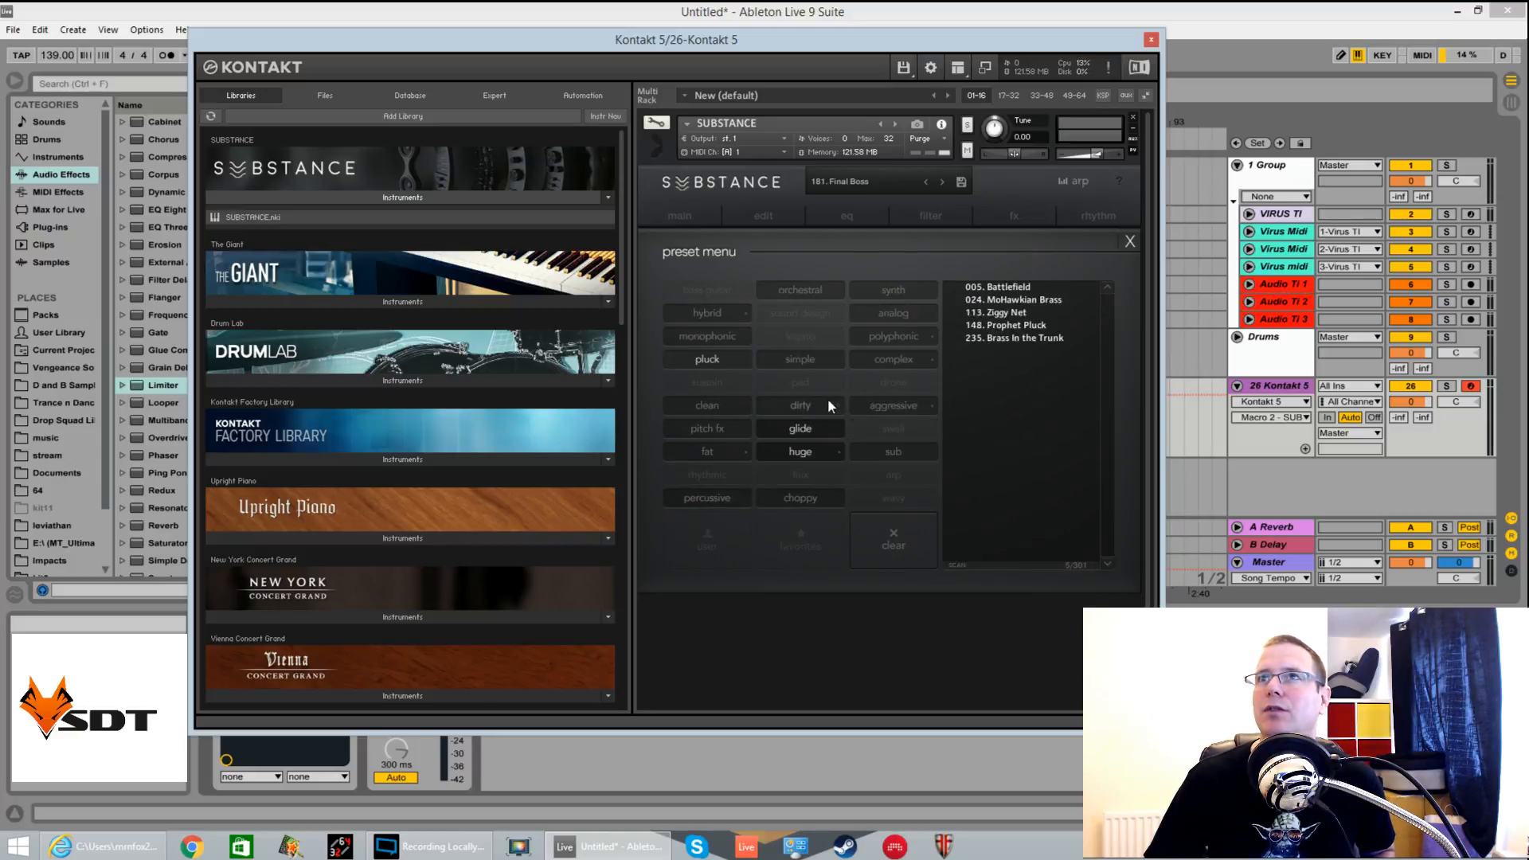
pyautogui.click(818, 455)
pyautogui.click(801, 428)
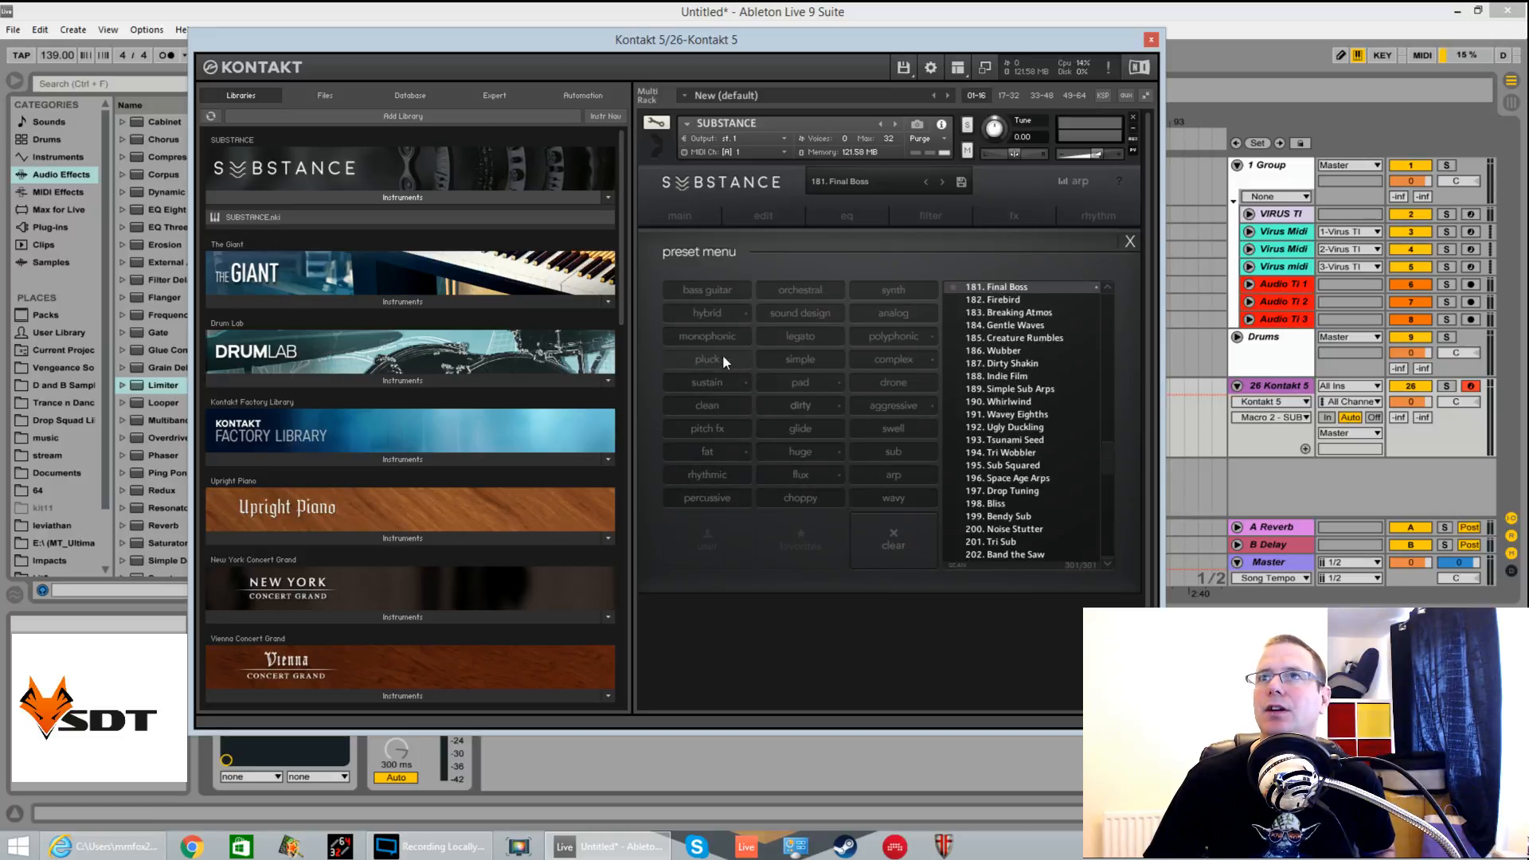
# Filter the presets by pluck and choppy, load 182. Firebird, and clear the tags before returning to the main page
pyautogui.click(815, 495)
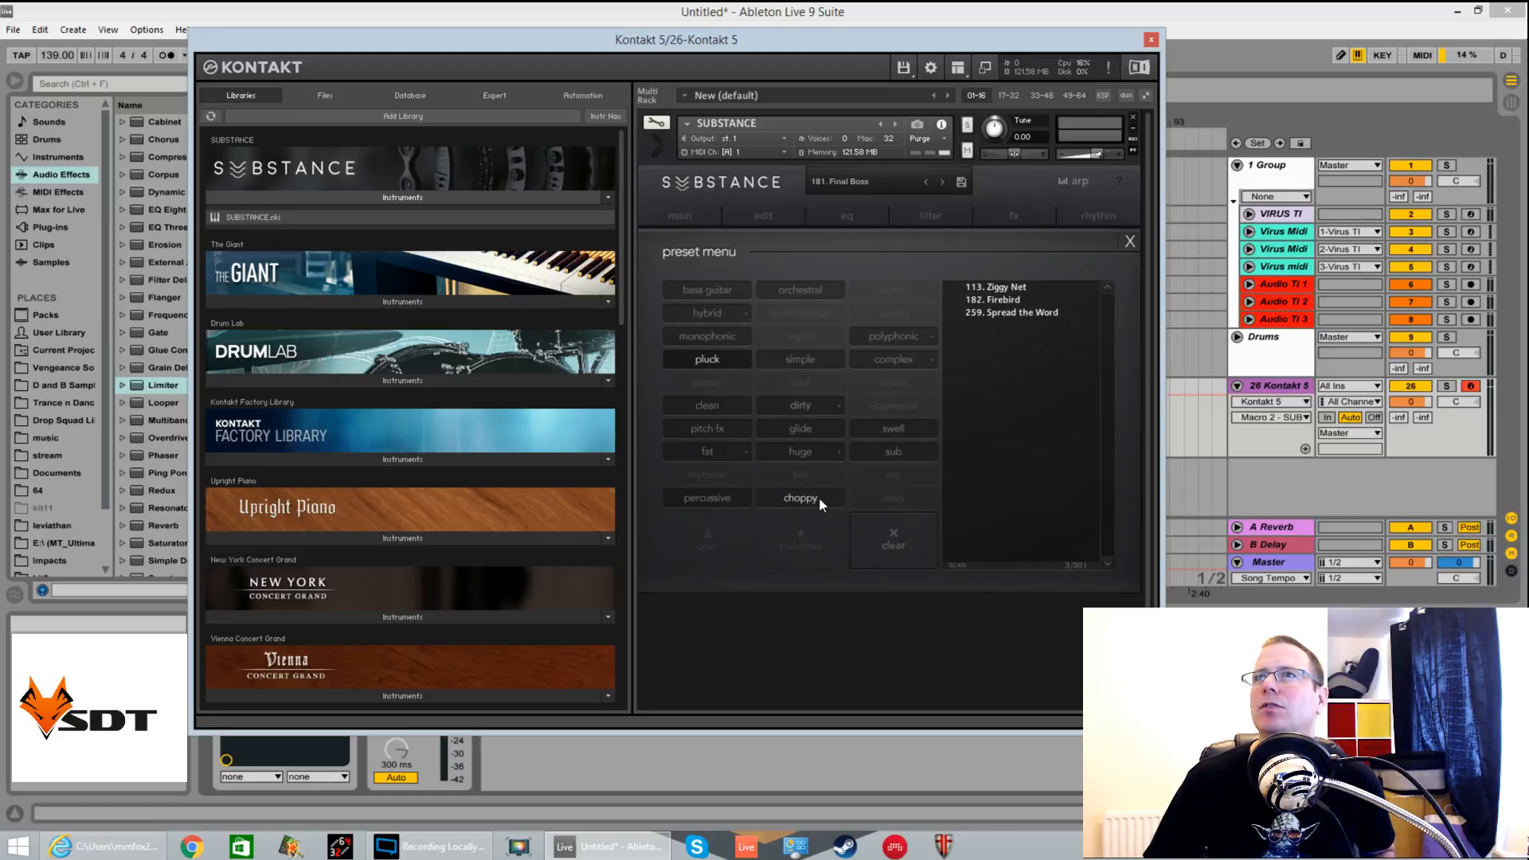
pyautogui.click(1008, 300)
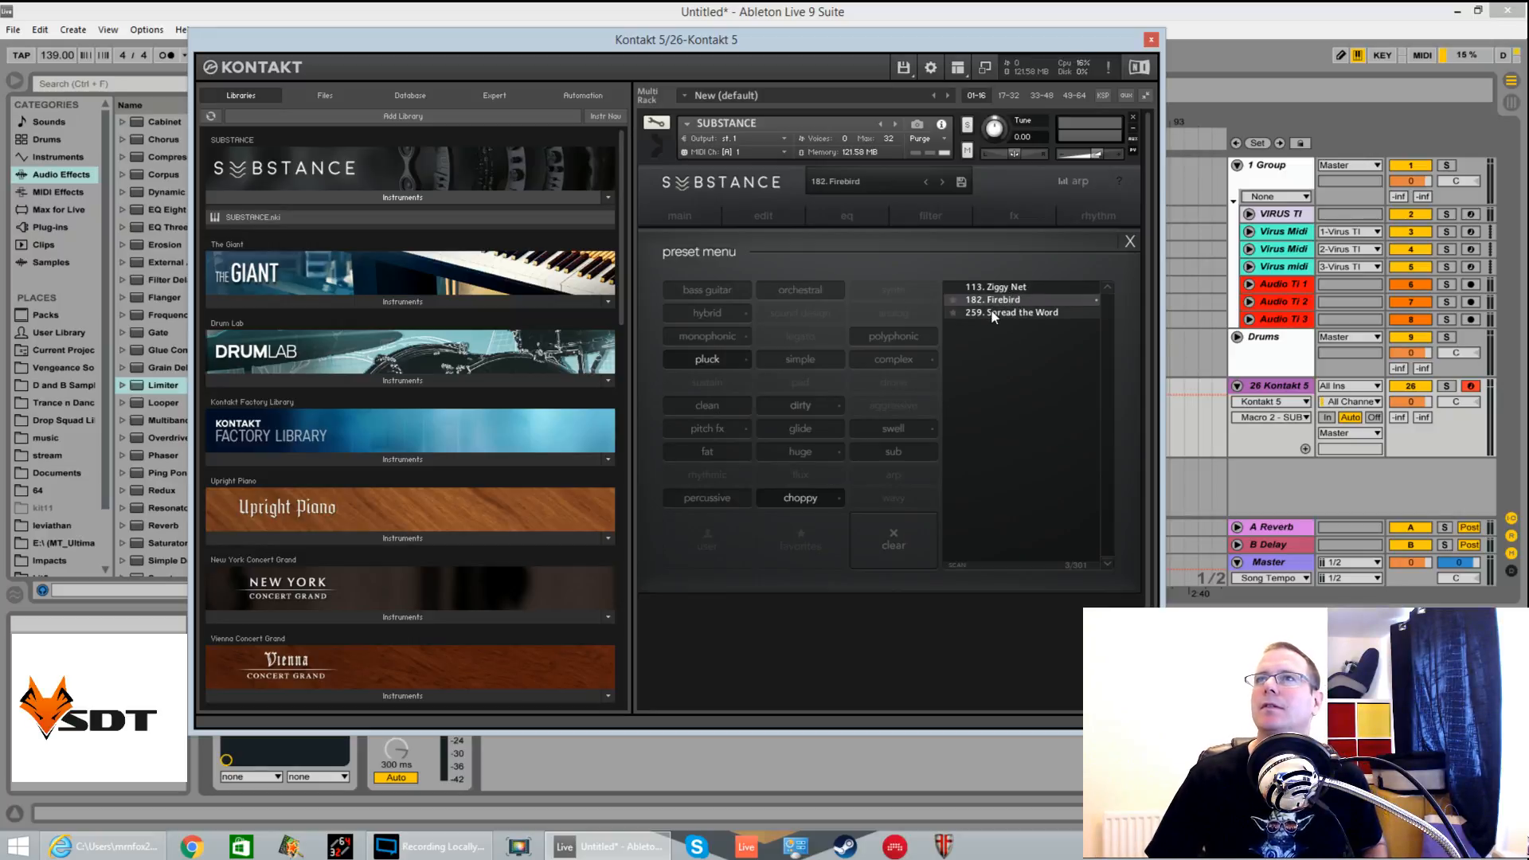
pyautogui.click(992, 299)
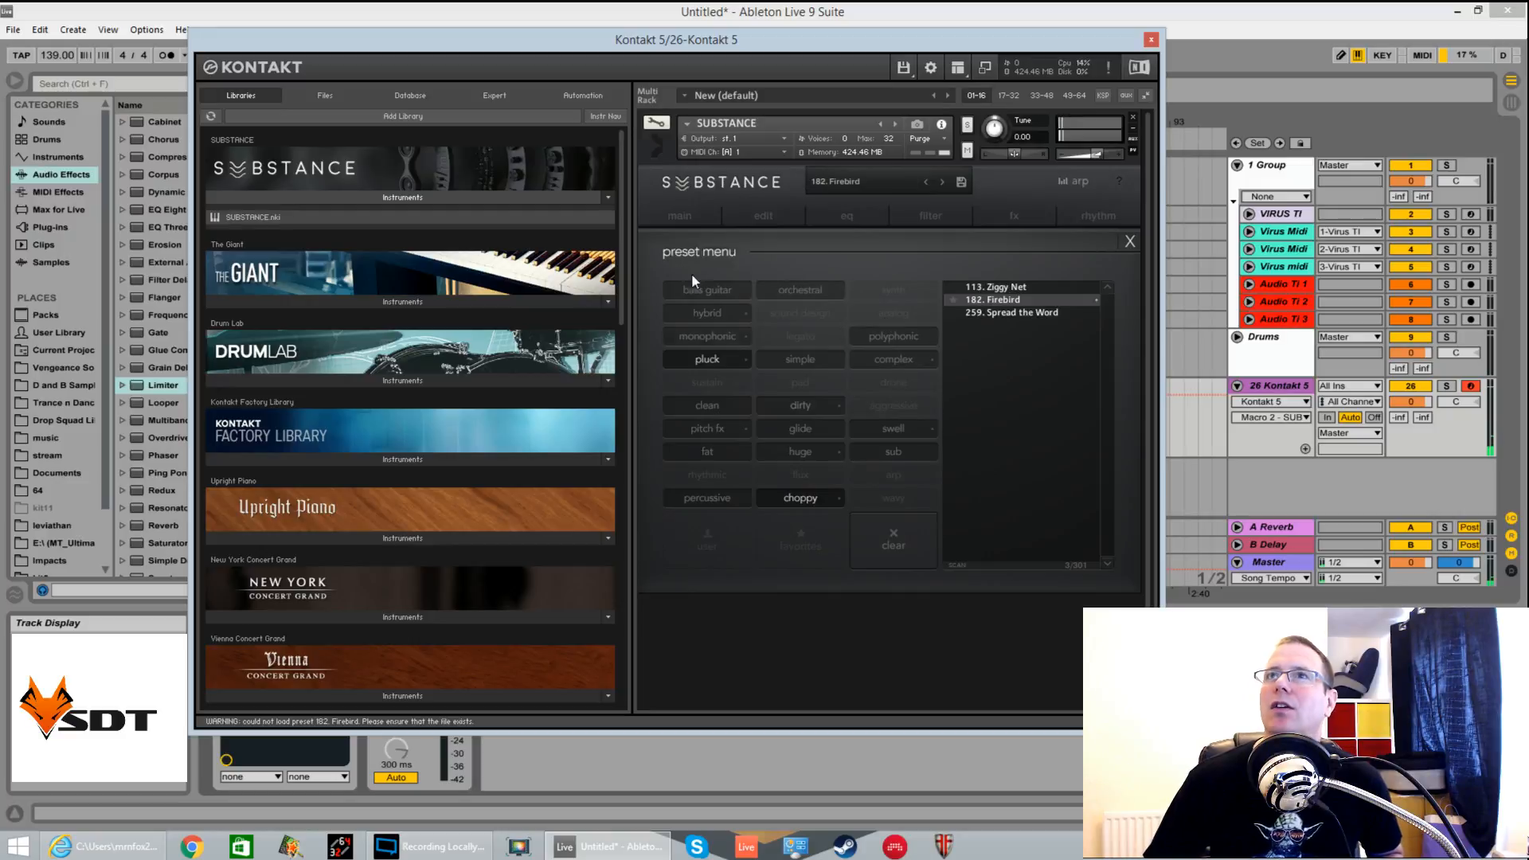
pyautogui.click(868, 535)
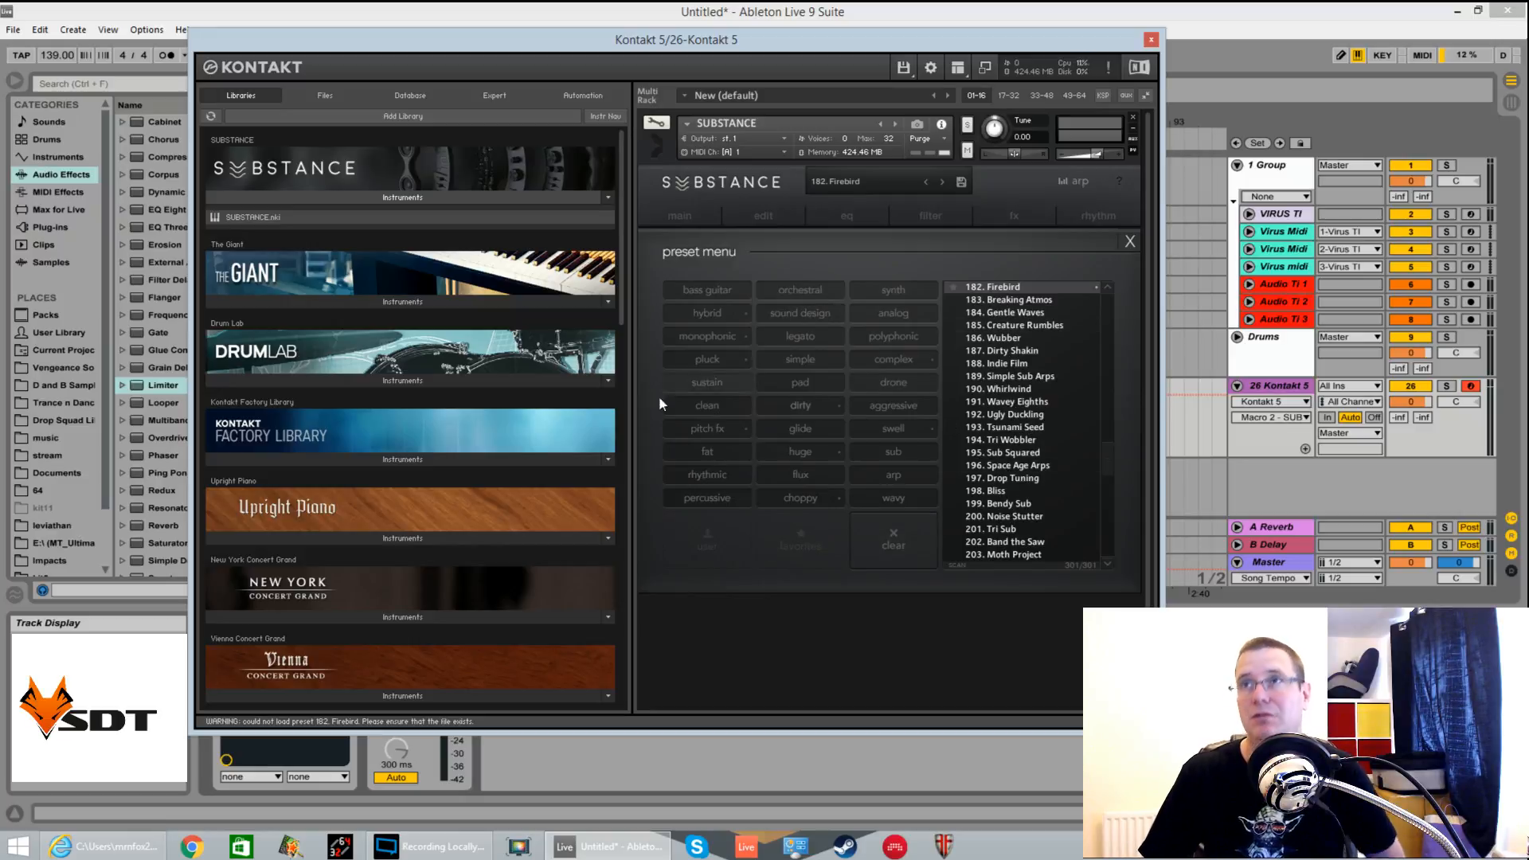
pyautogui.click(895, 182)
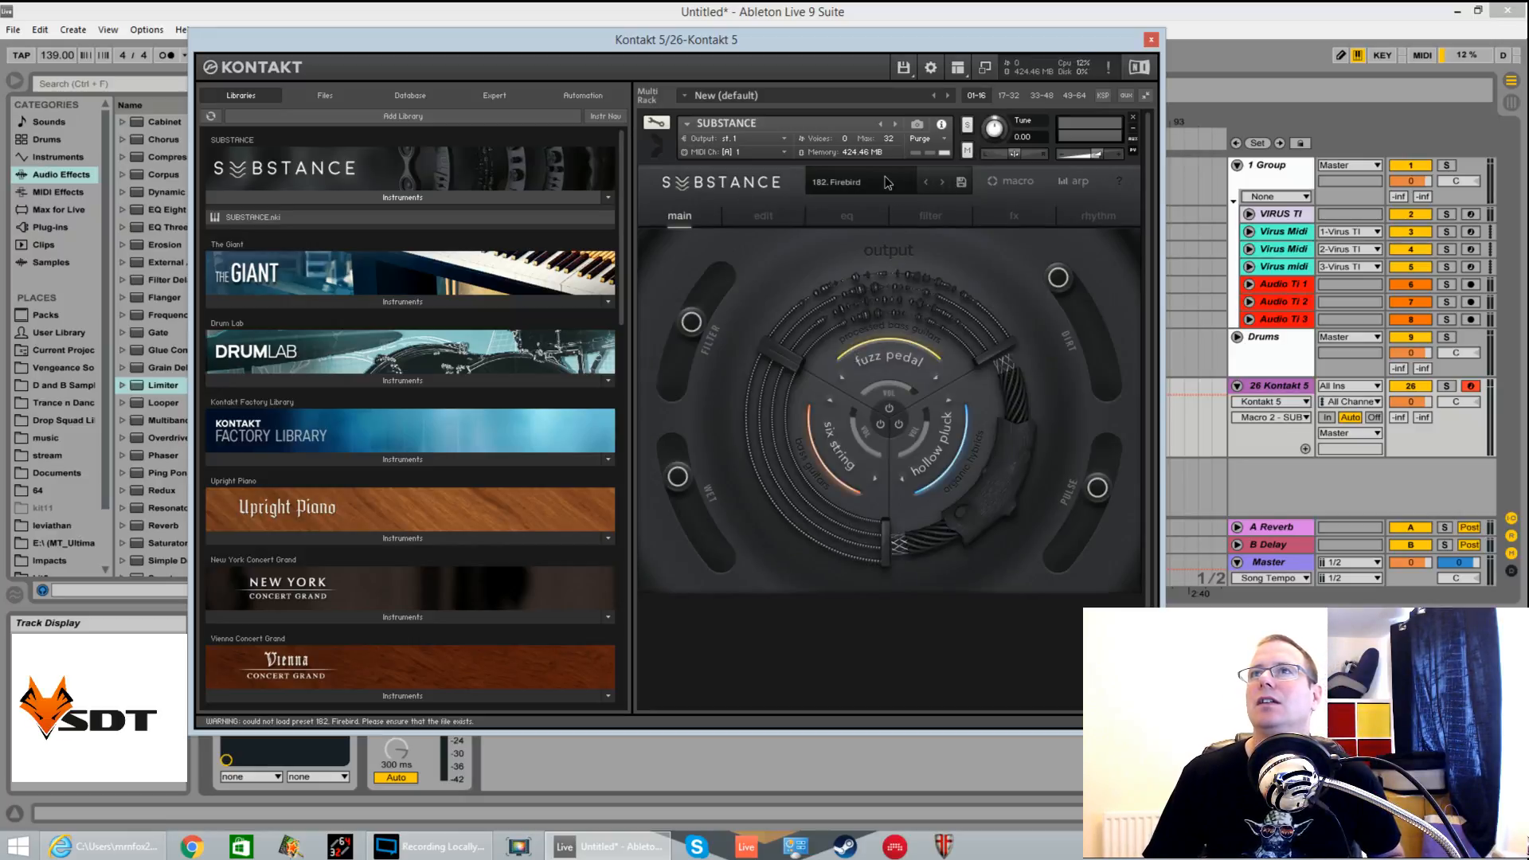
# Load the preset 000. Init from the start of the full preset list and return to the main page
pyautogui.click(882, 187)
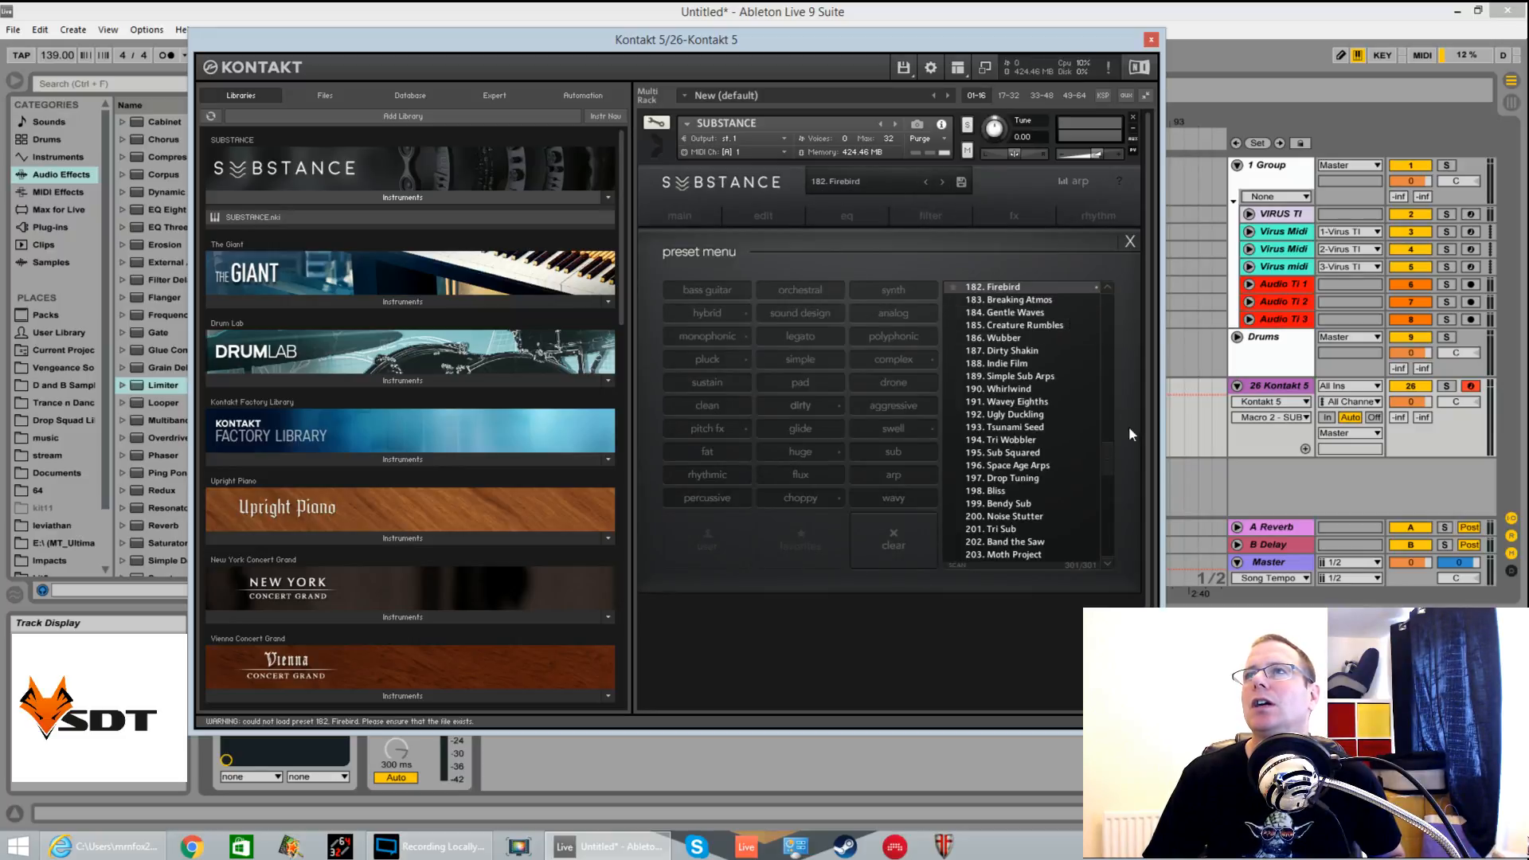
pyautogui.moveTo(1106, 433); pyautogui.dragTo(1107, 290)
pyautogui.click(1015, 286)
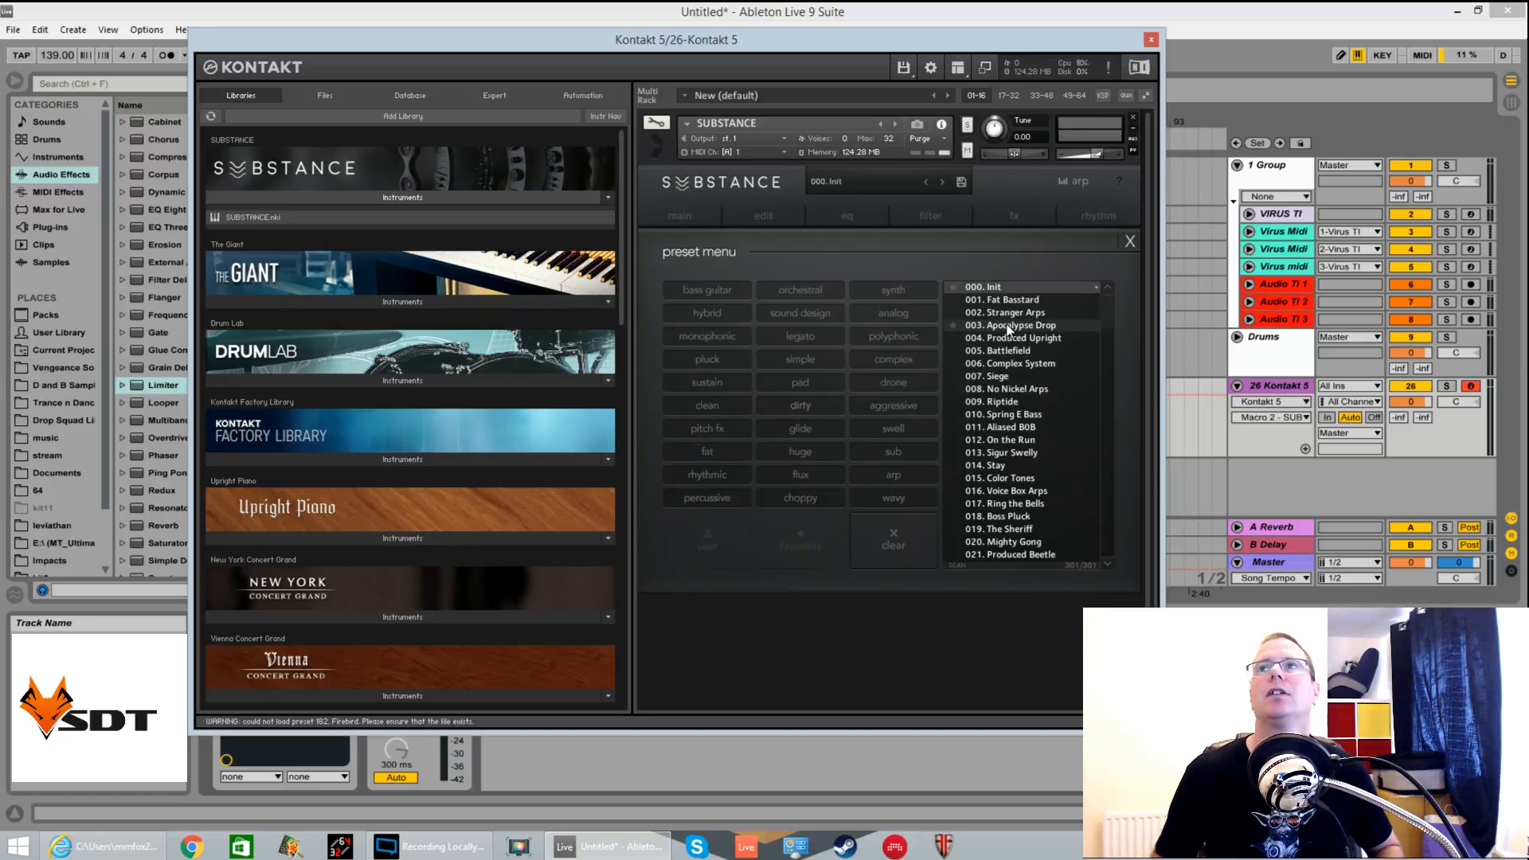
pyautogui.click(664, 217)
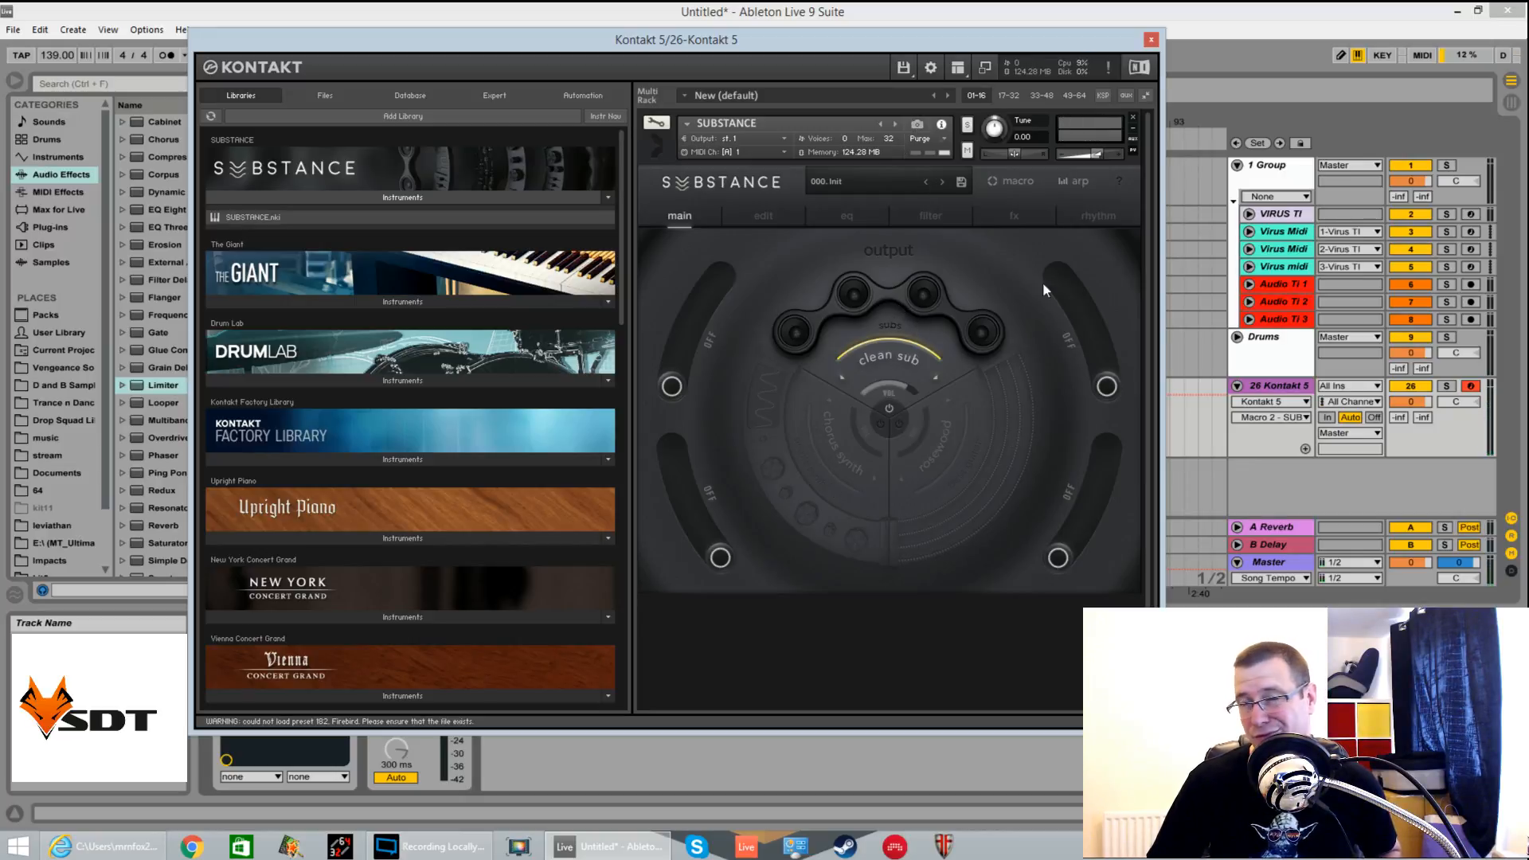
# Replace the clean sub layer's source with dual tri from the simple synths category
pyautogui.click(947, 305)
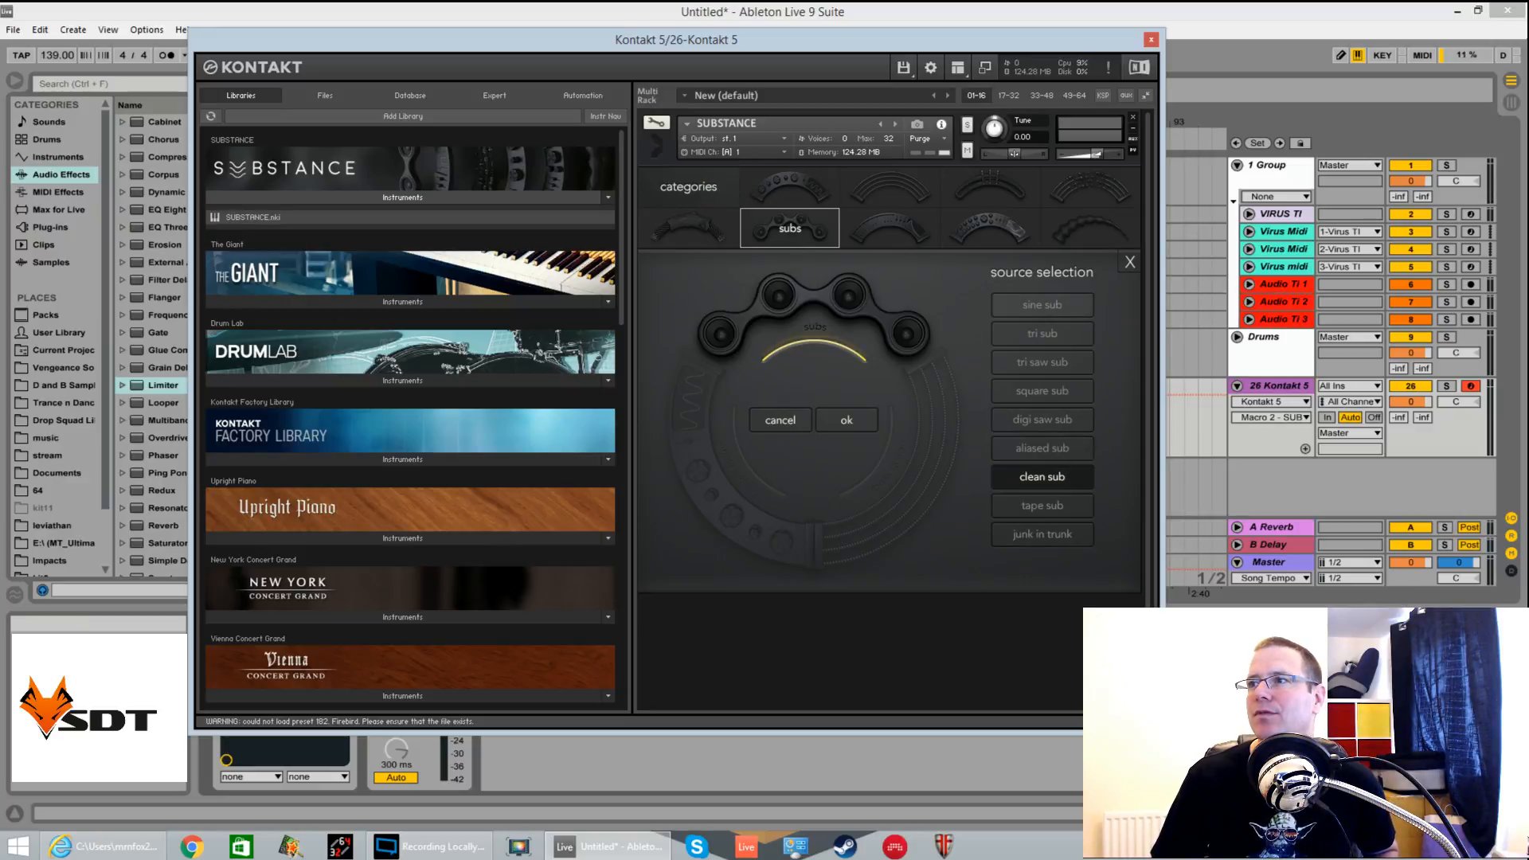
pyautogui.click(791, 181)
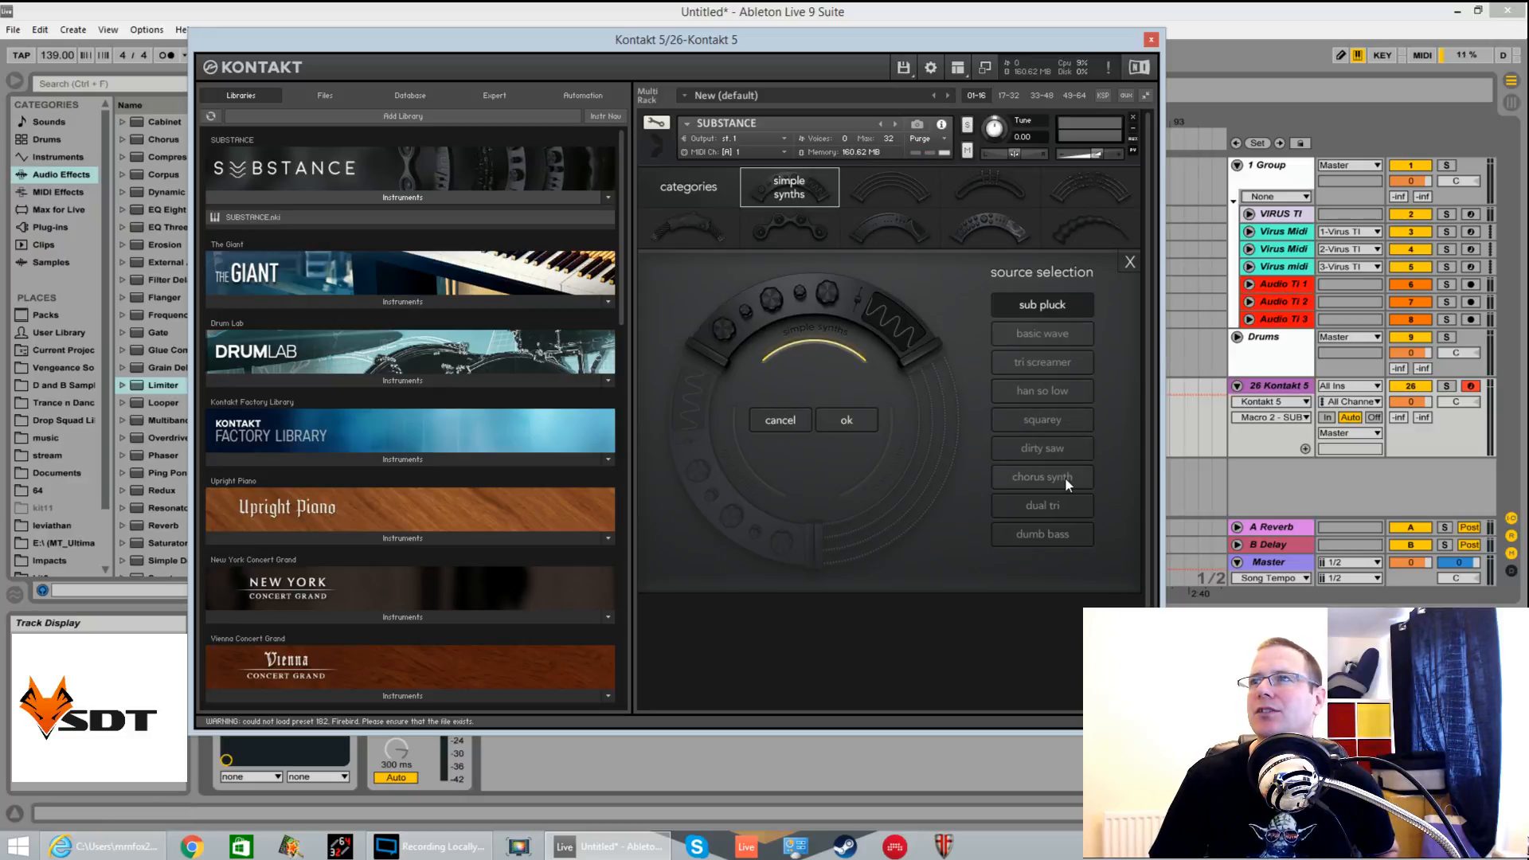
pyautogui.click(1044, 503)
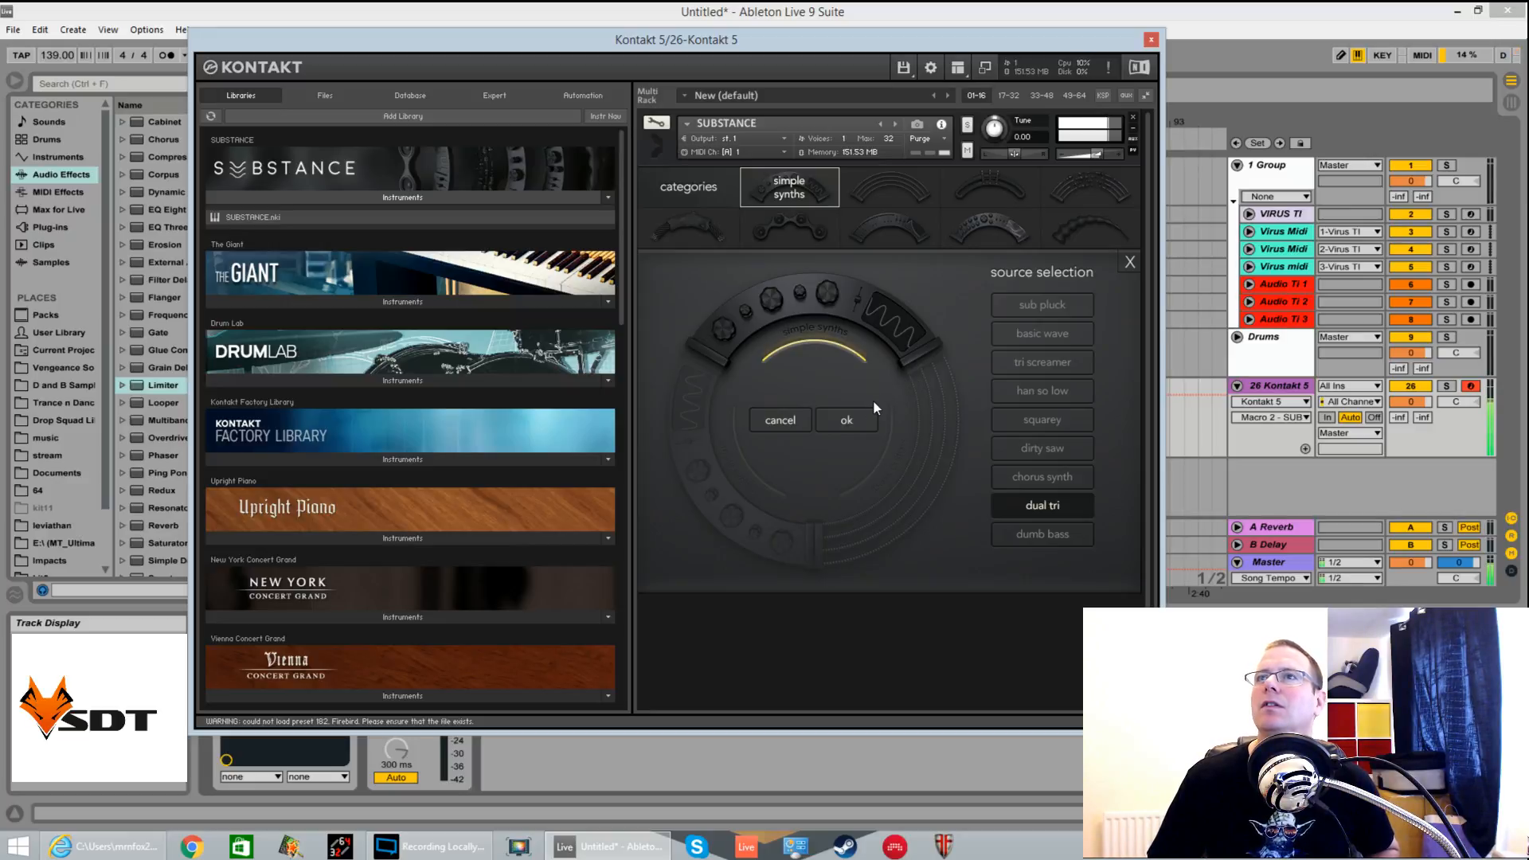
pyautogui.doubleClick(1072, 502)
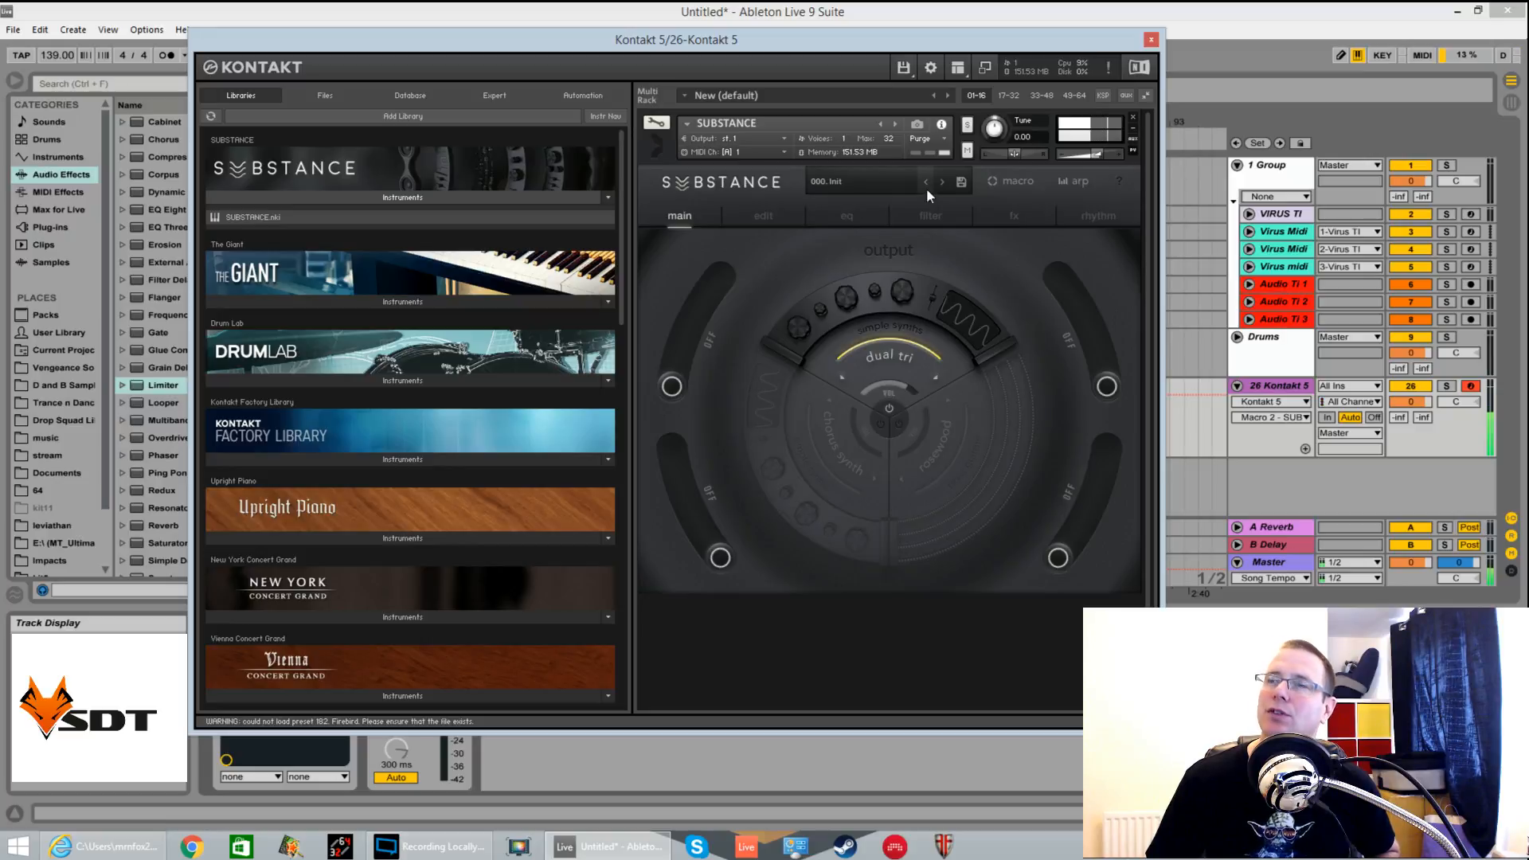
# Switch on the rosewood layer and replace its source with solo tuba from the low brass & woodwinds category
pyautogui.click(965, 442)
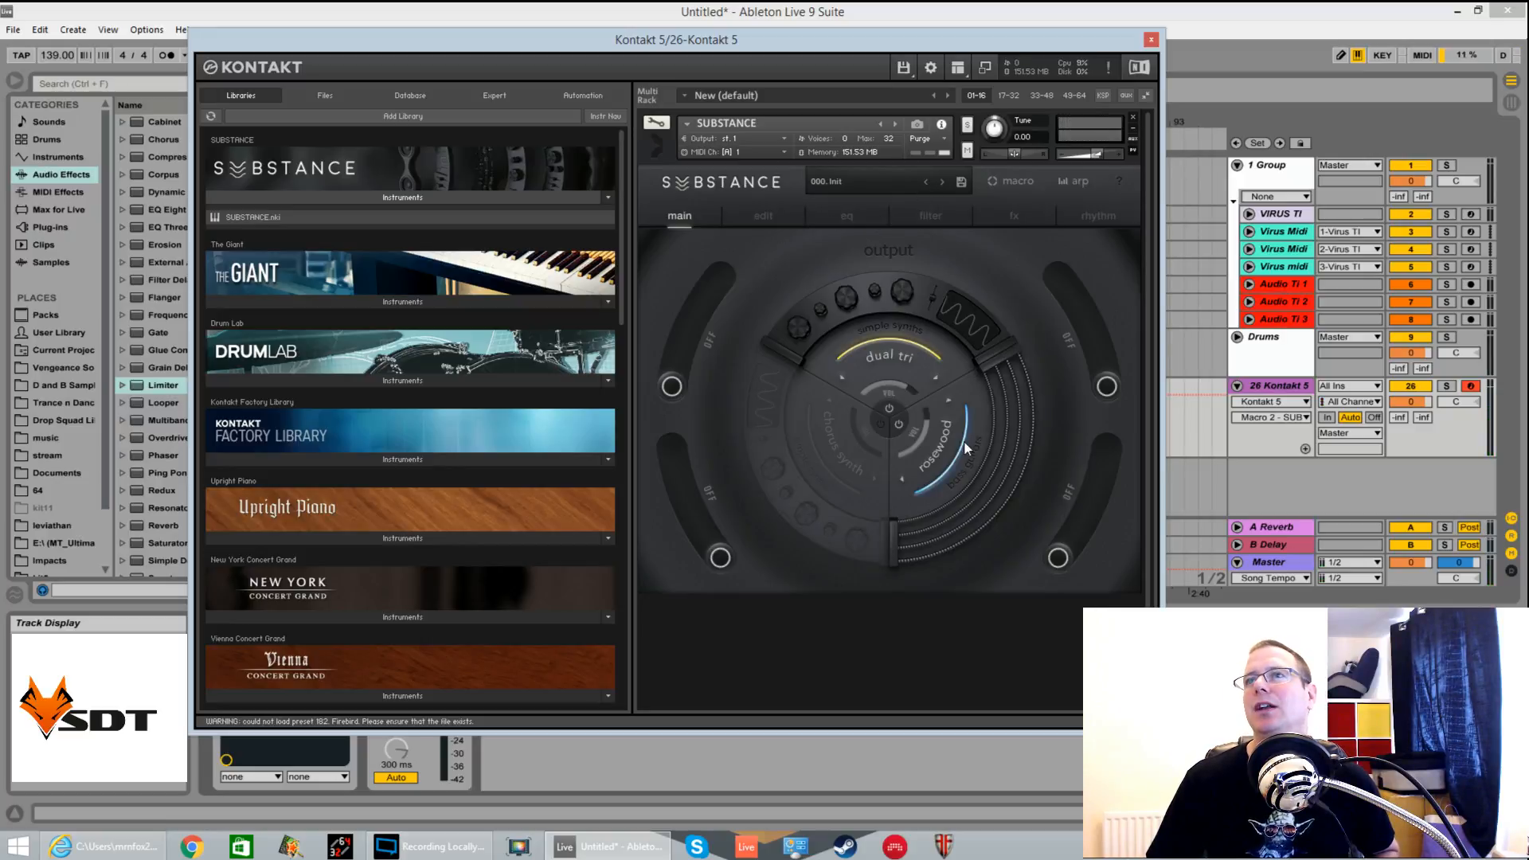
pyautogui.click(949, 440)
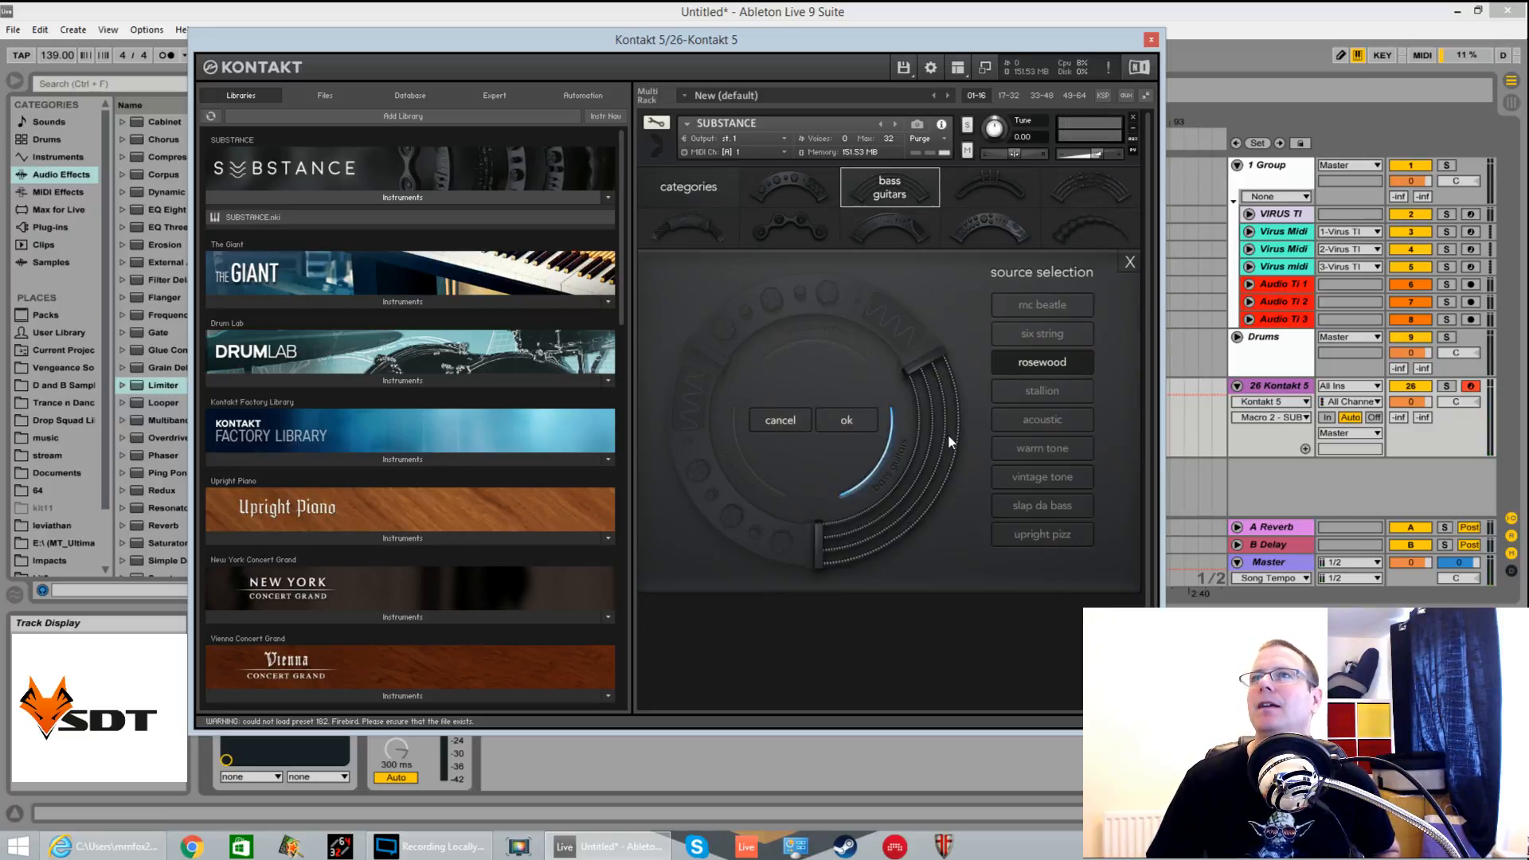
pyautogui.click(1007, 191)
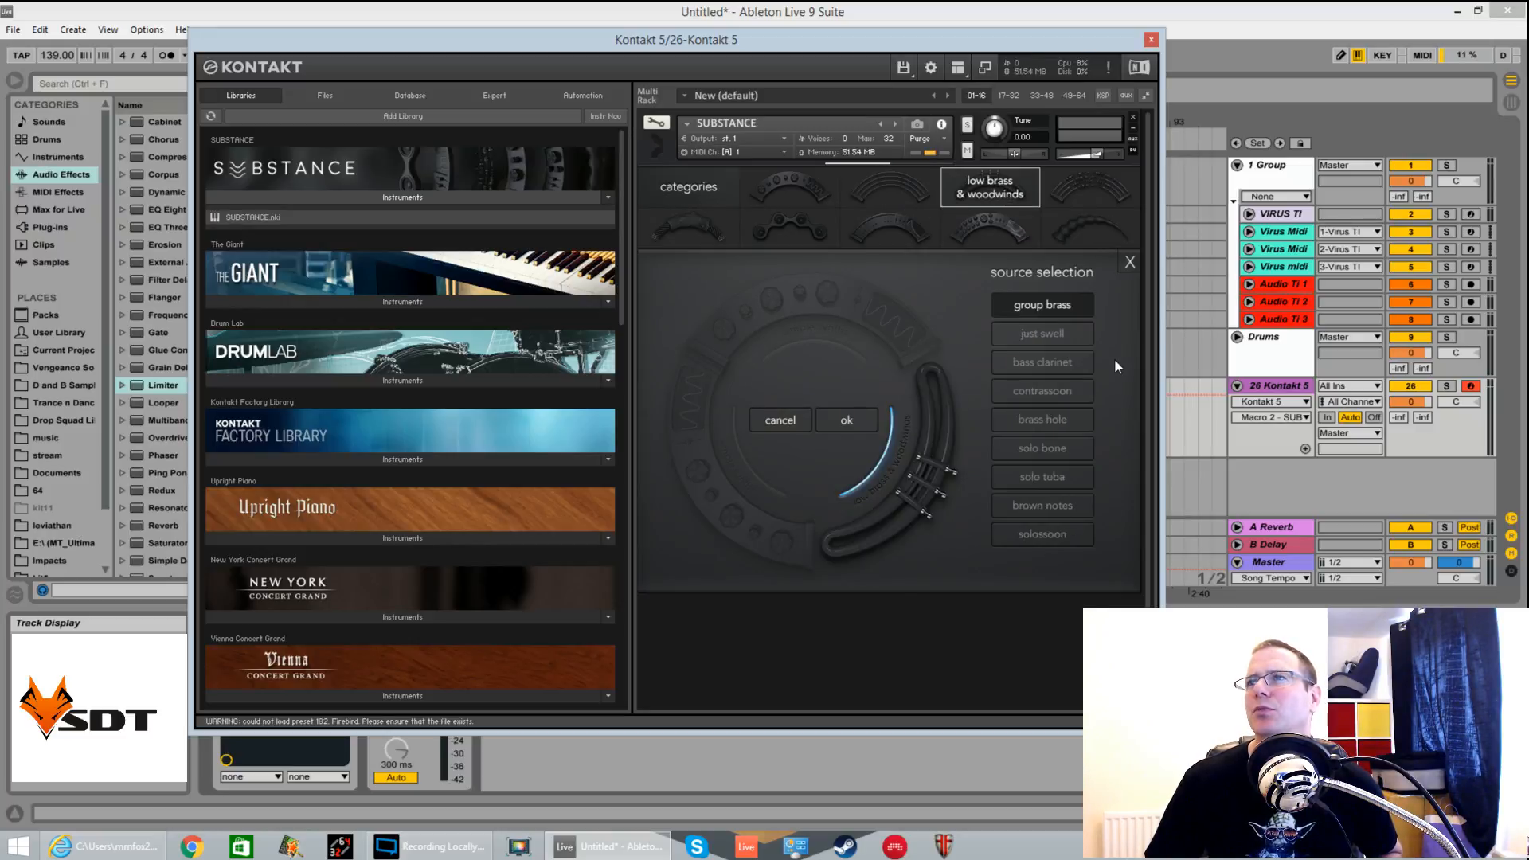
pyautogui.click(1052, 476)
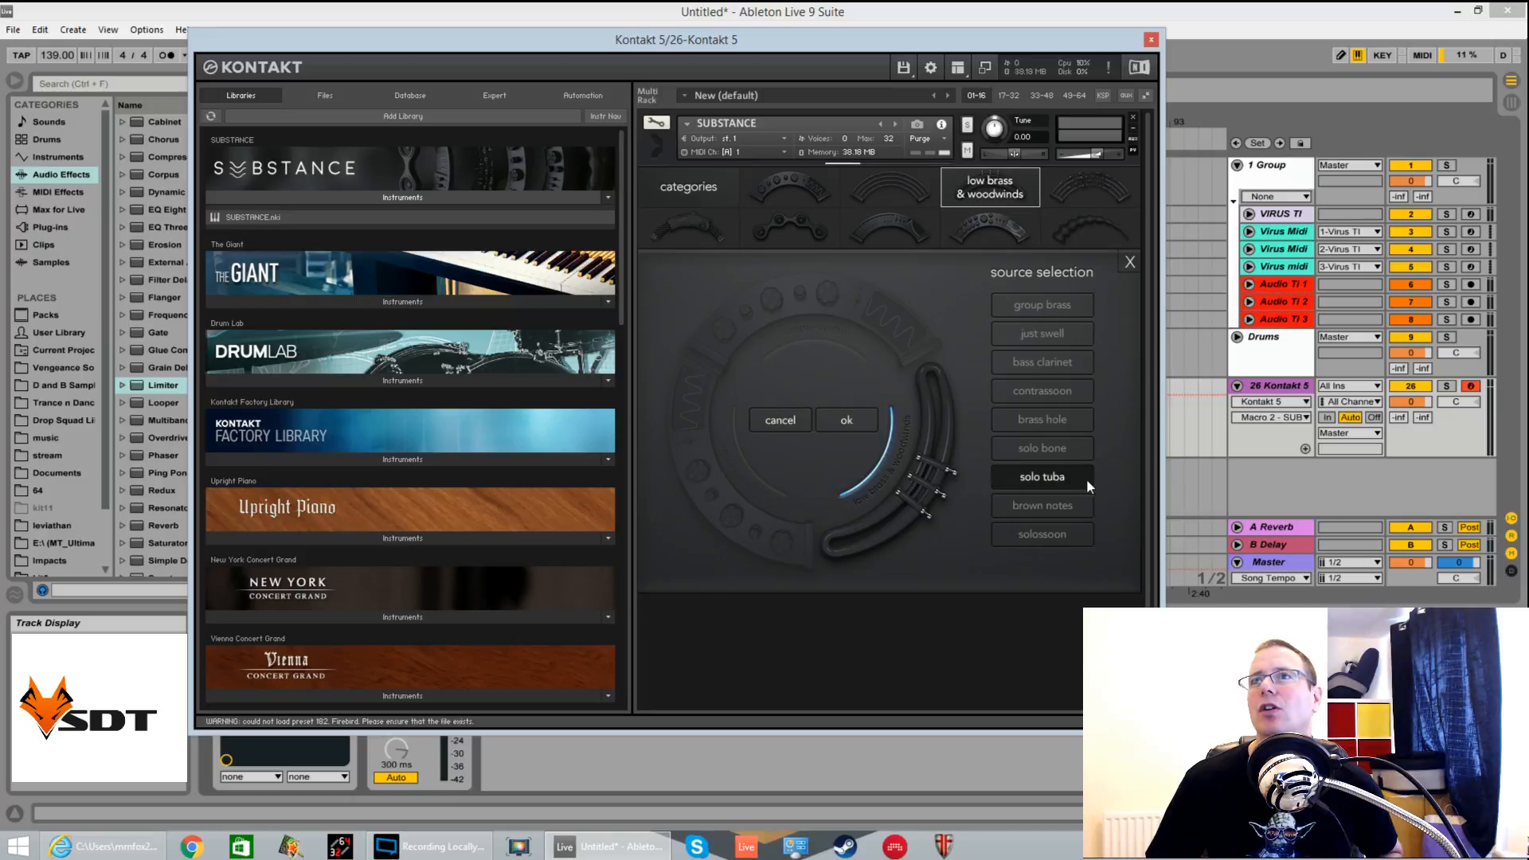
pyautogui.click(832, 428)
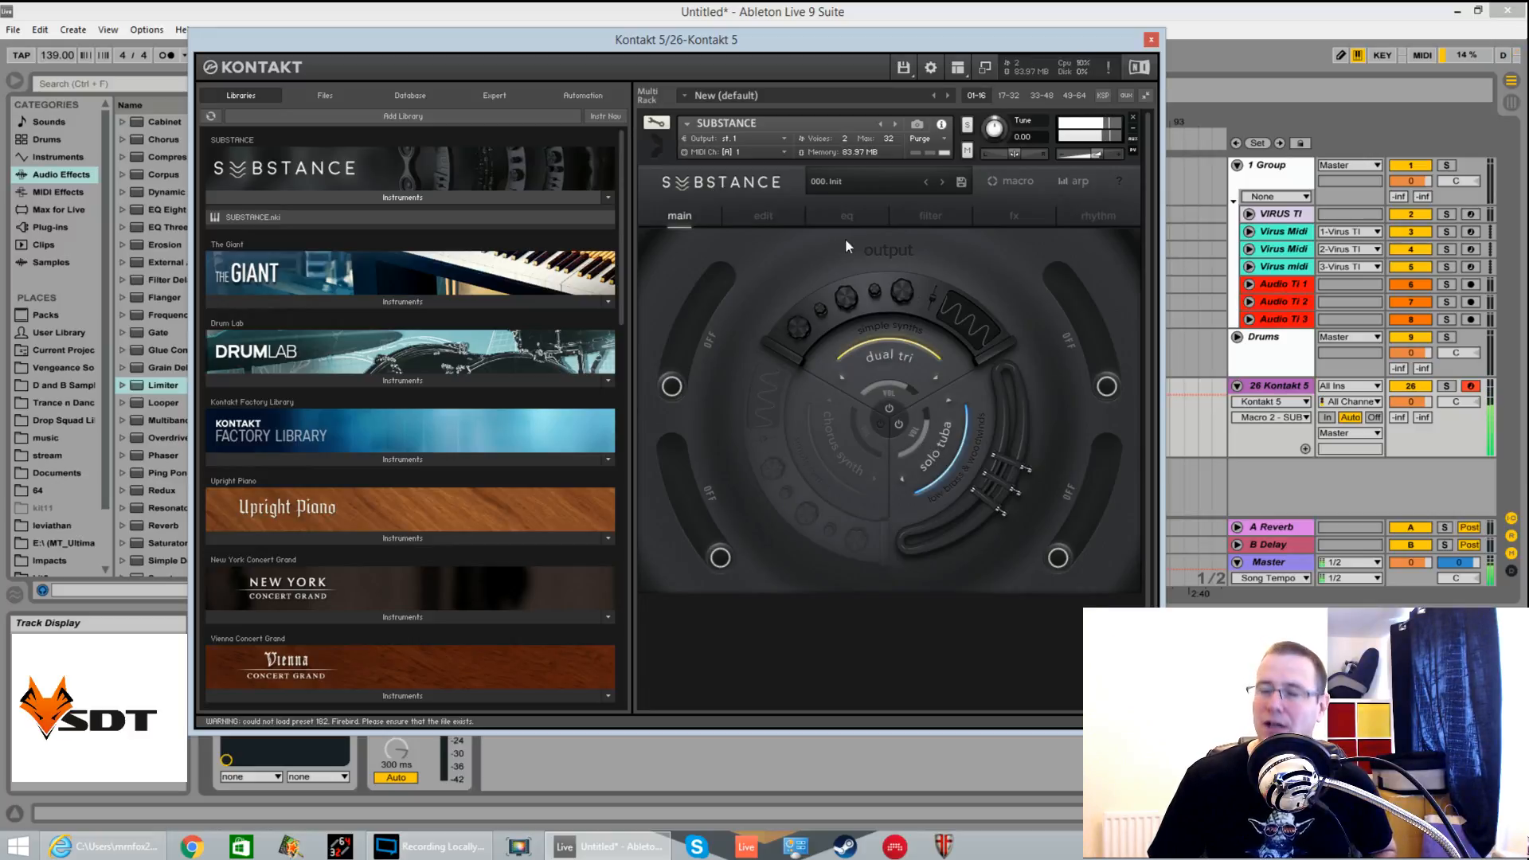
# Replace the chorus synth layer's source with cerberus from the organic hybrids category
pyautogui.click(835, 430)
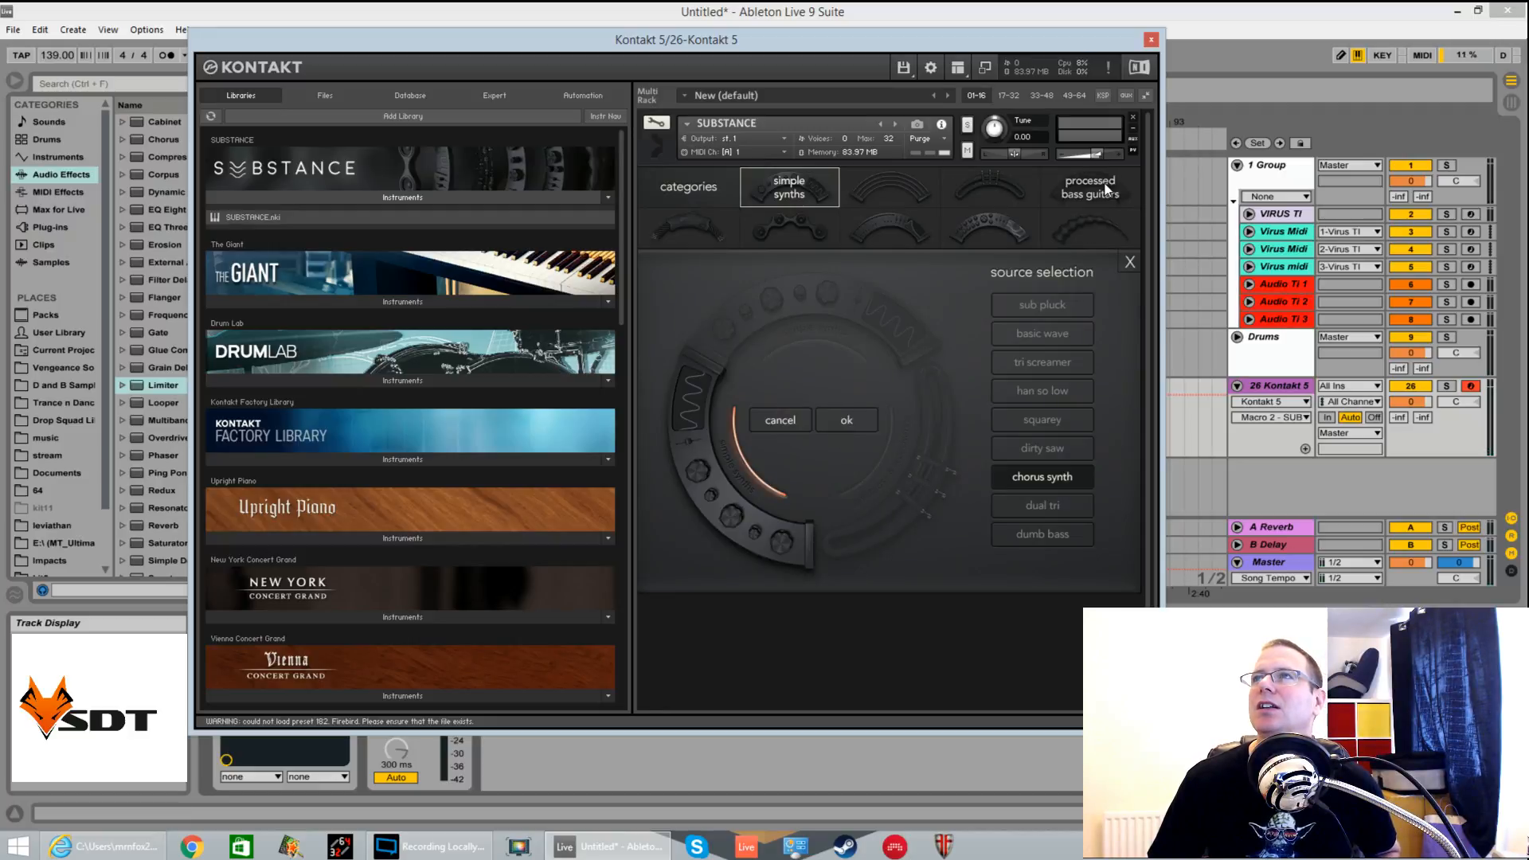
pyautogui.click(688, 232)
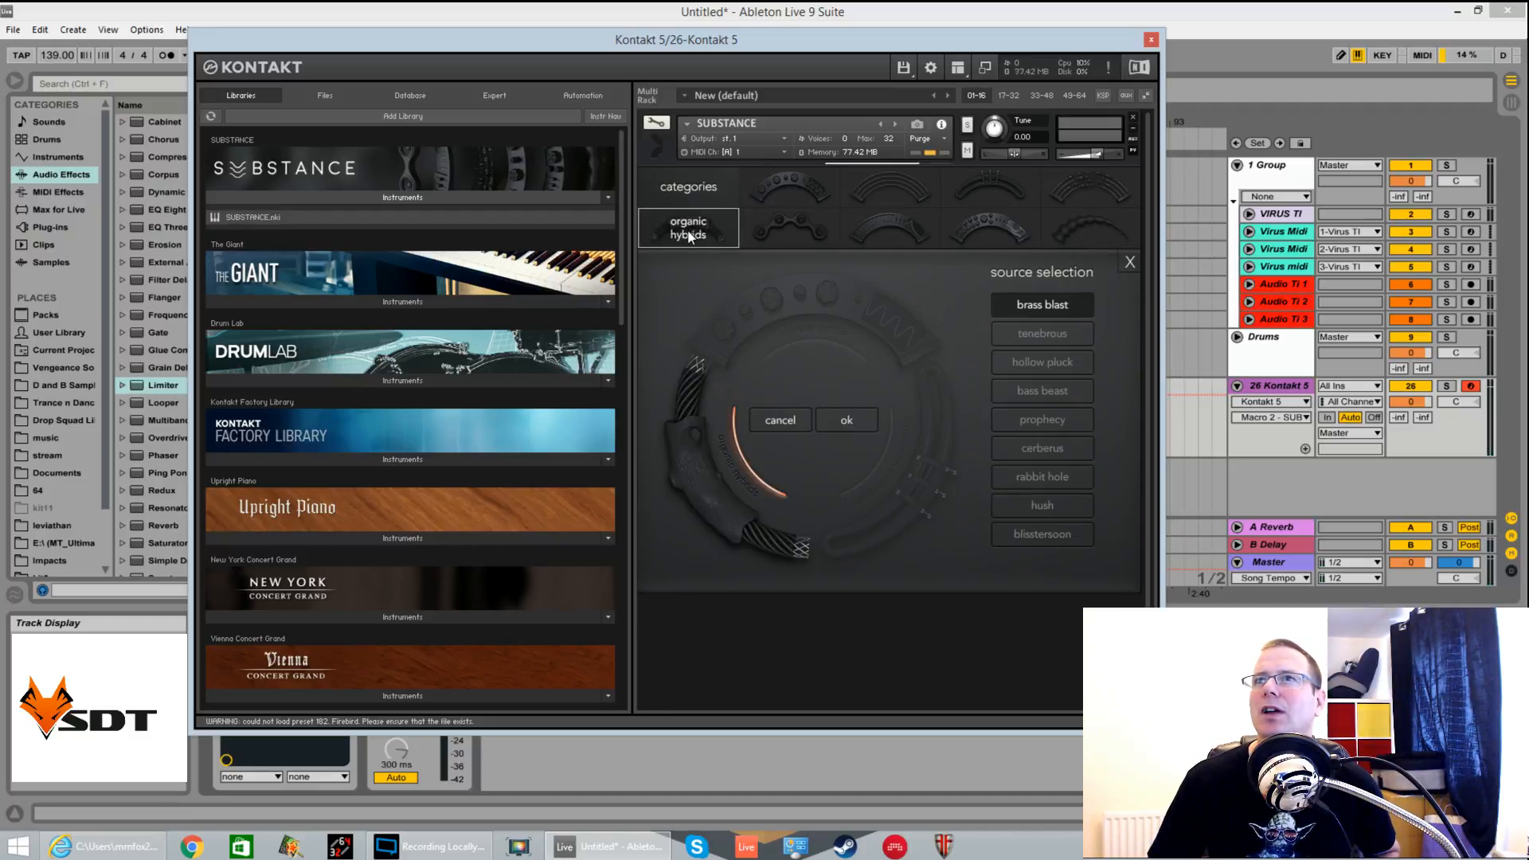
pyautogui.click(1058, 447)
pyautogui.click(847, 427)
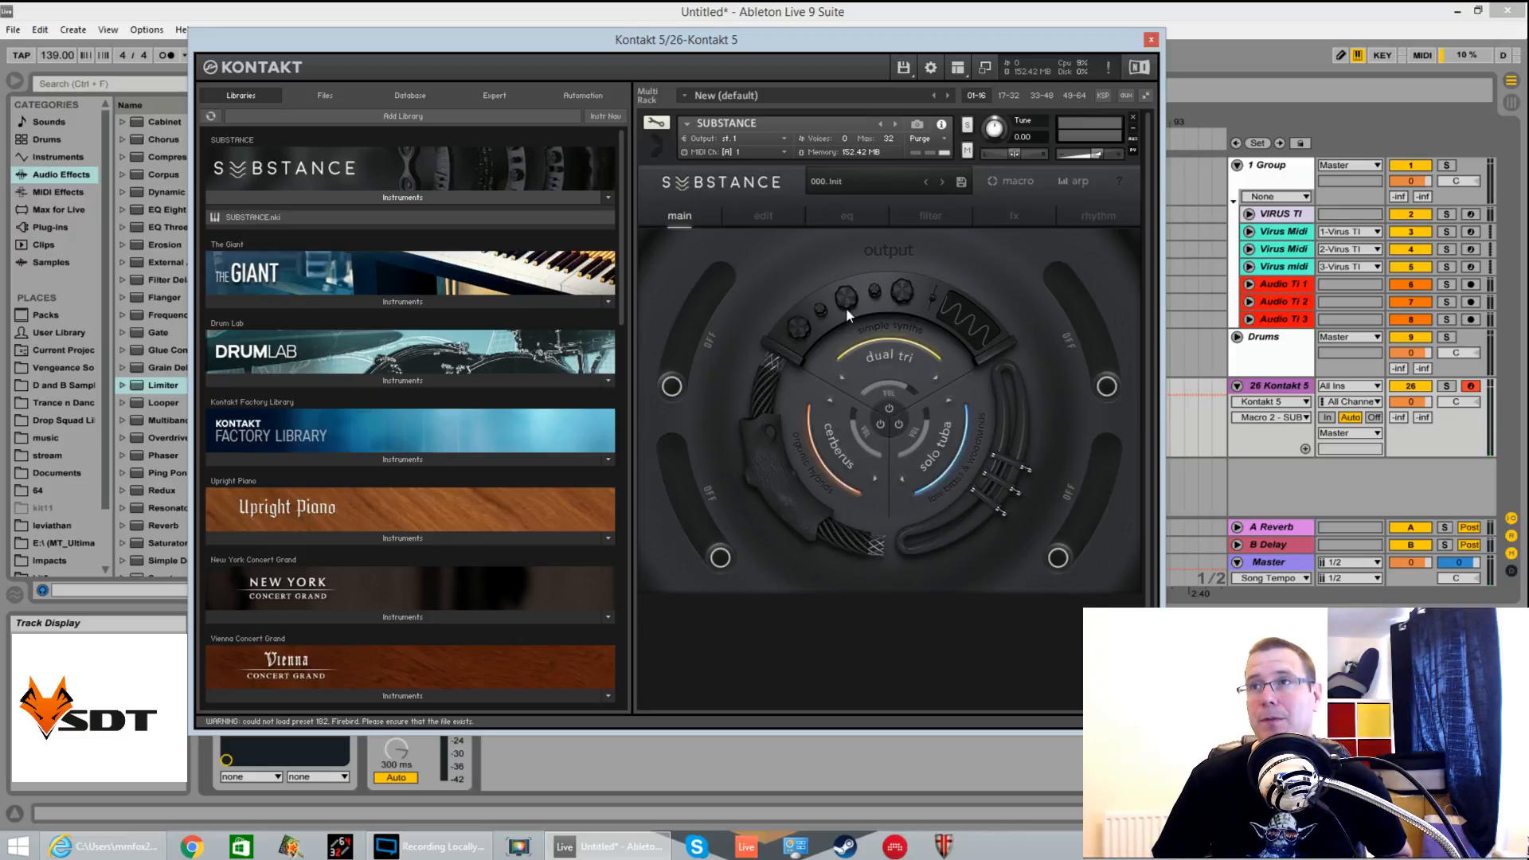
# Try the solo tuba layer's volume control, and switch the dual tri layer off and back on
pyautogui.click(914, 425)
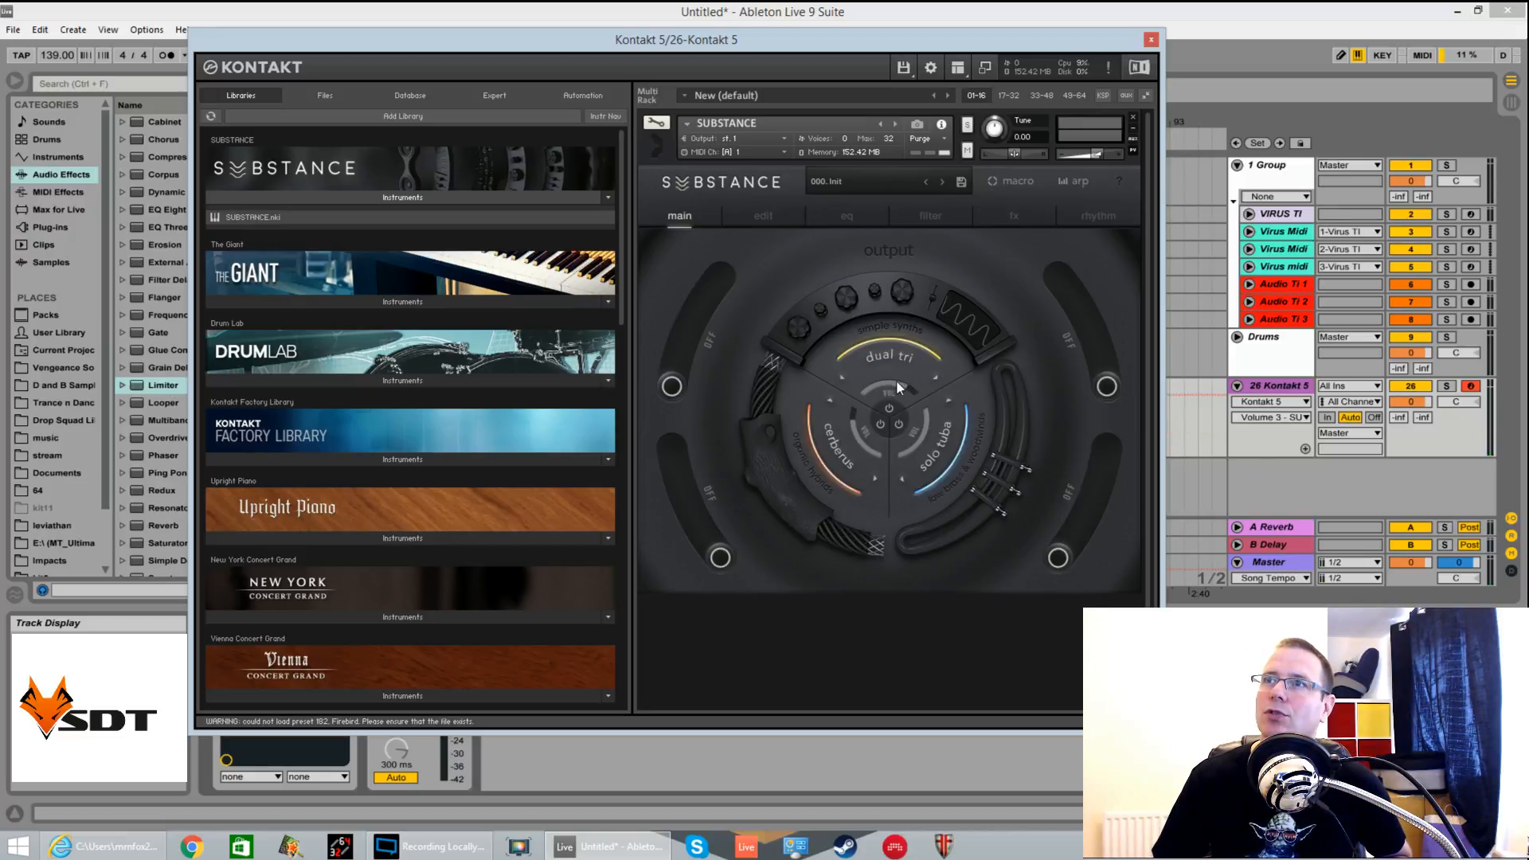
pyautogui.click(890, 404)
pyautogui.click(891, 405)
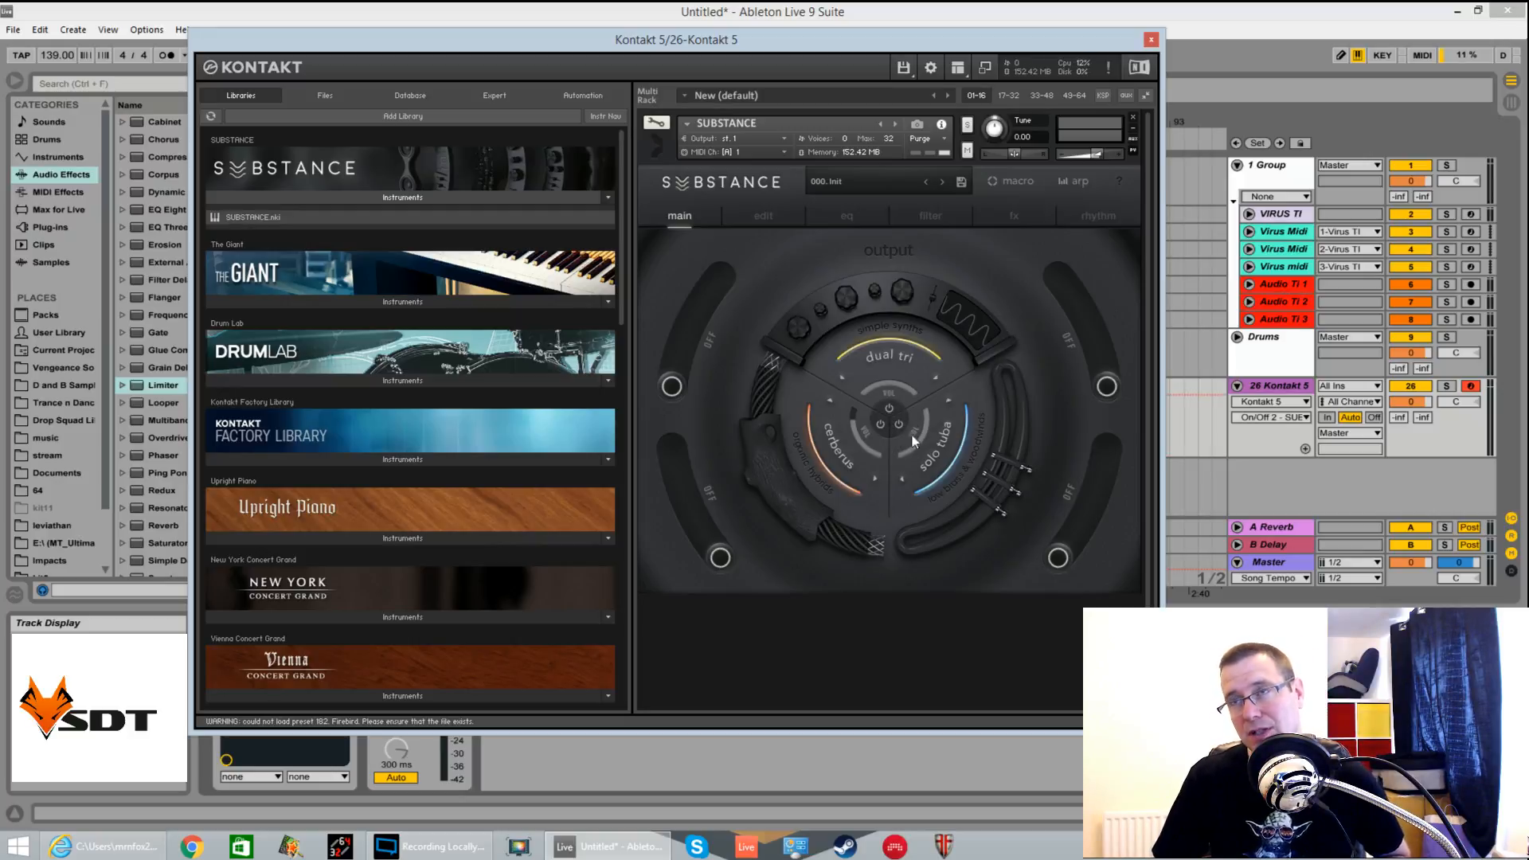
# Try the cerberus layer's volume control and lower its envelope sustain to the minimum on the edit page
pyautogui.click(876, 435)
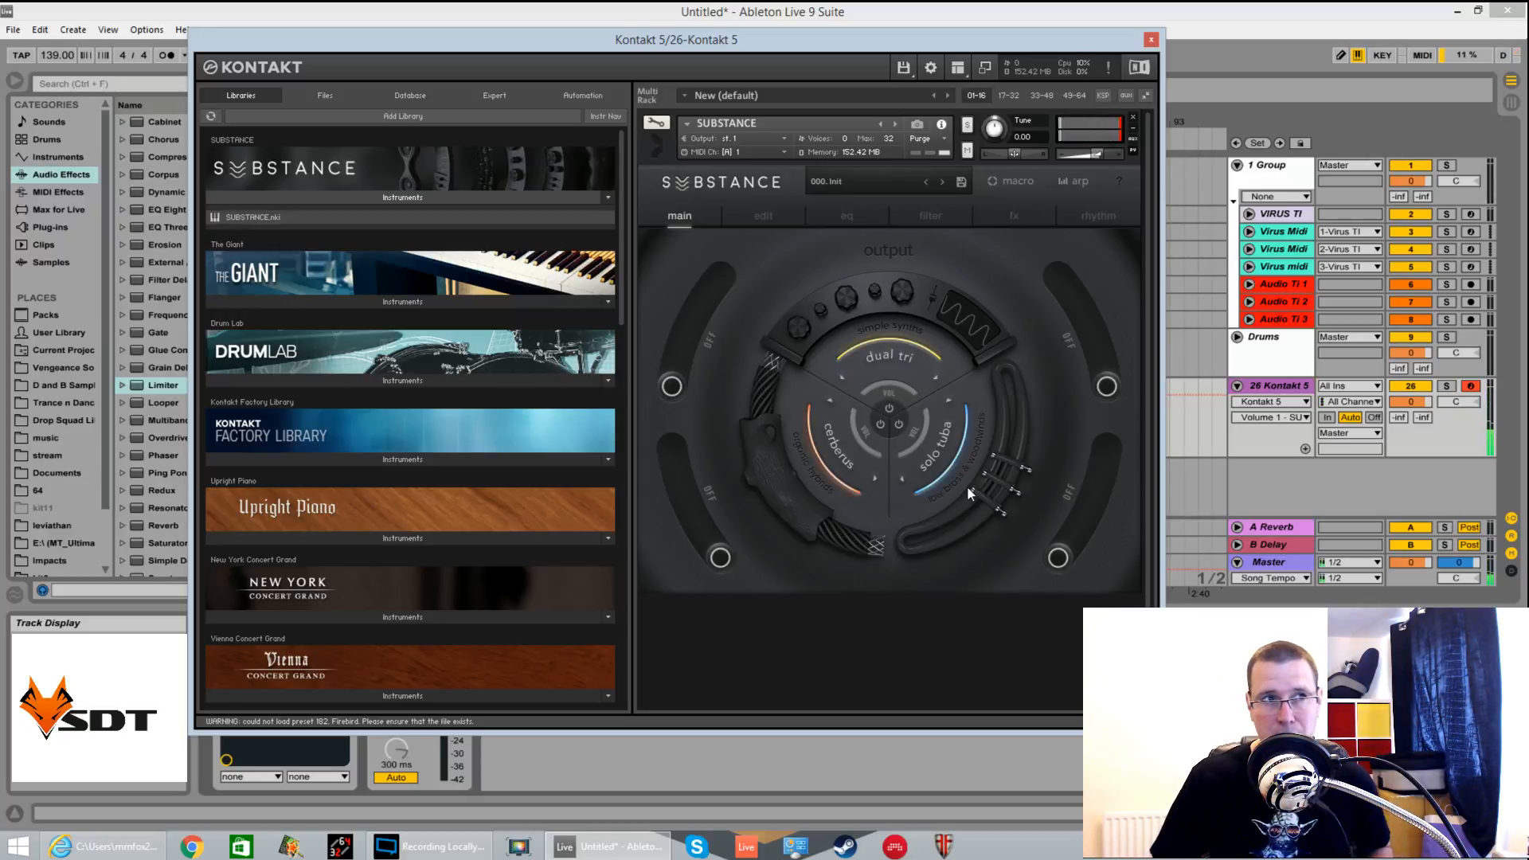
pyautogui.click(764, 215)
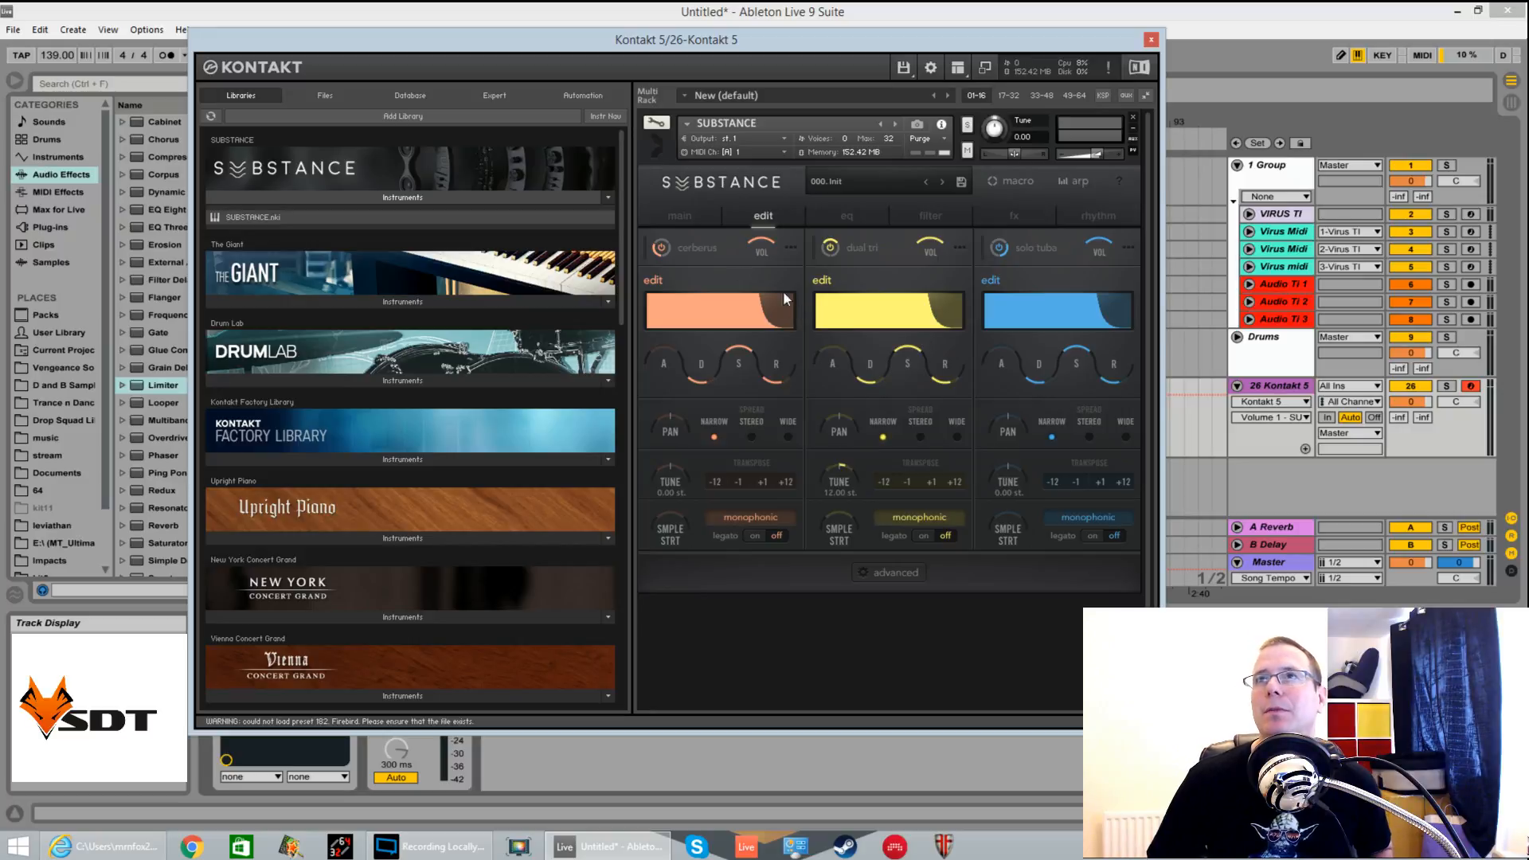
pyautogui.moveTo(740, 360); pyautogui.dragTo(744, 474)
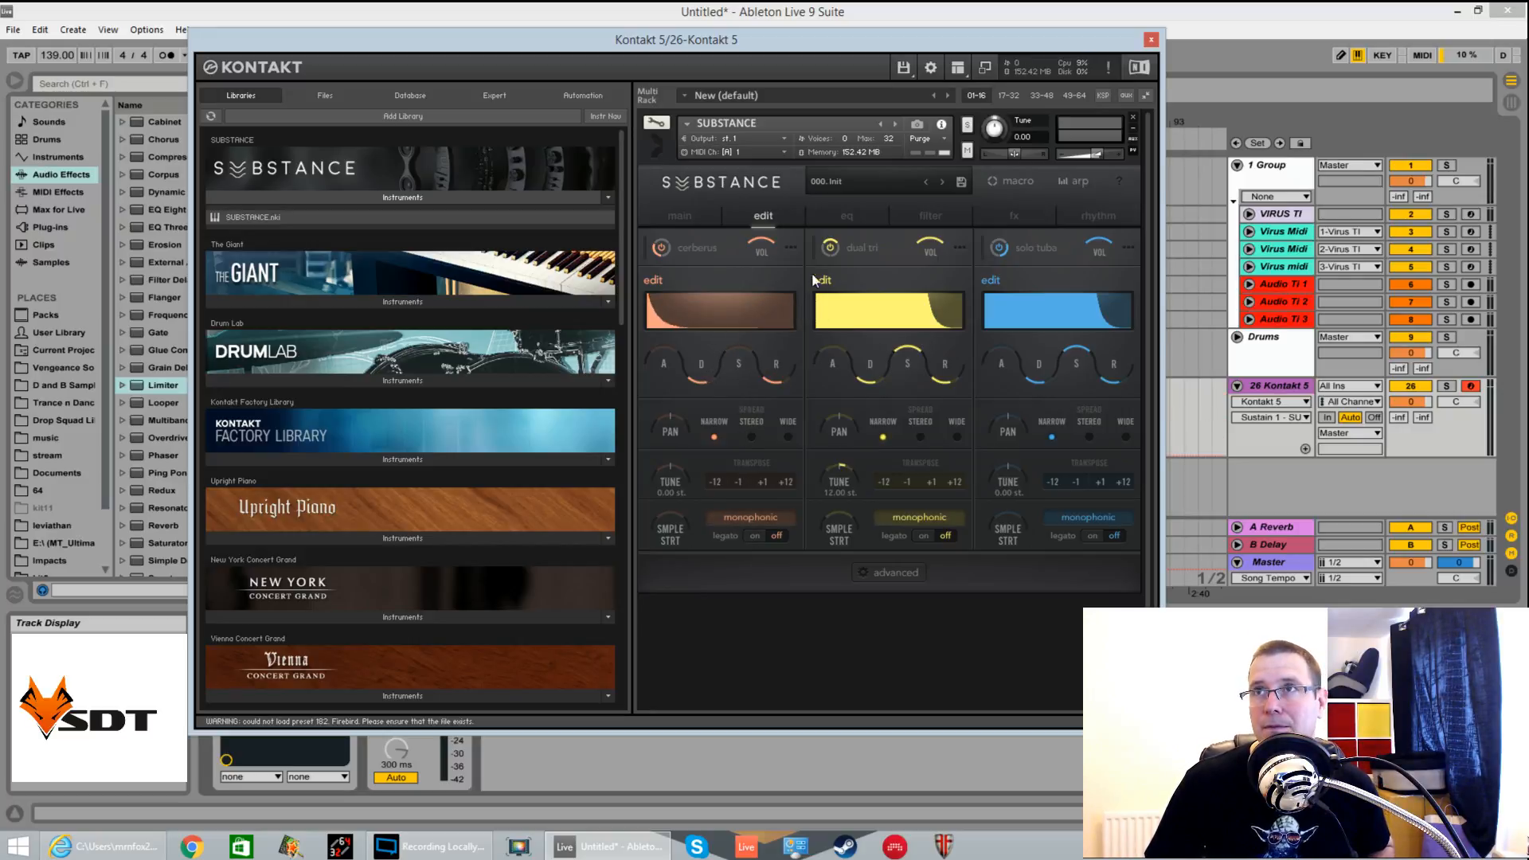
# Isolate the cerberus layer and set its decay to about 692 ms, spread to stereo and transposition to -12
pyautogui.click(830, 248)
pyautogui.click(998, 247)
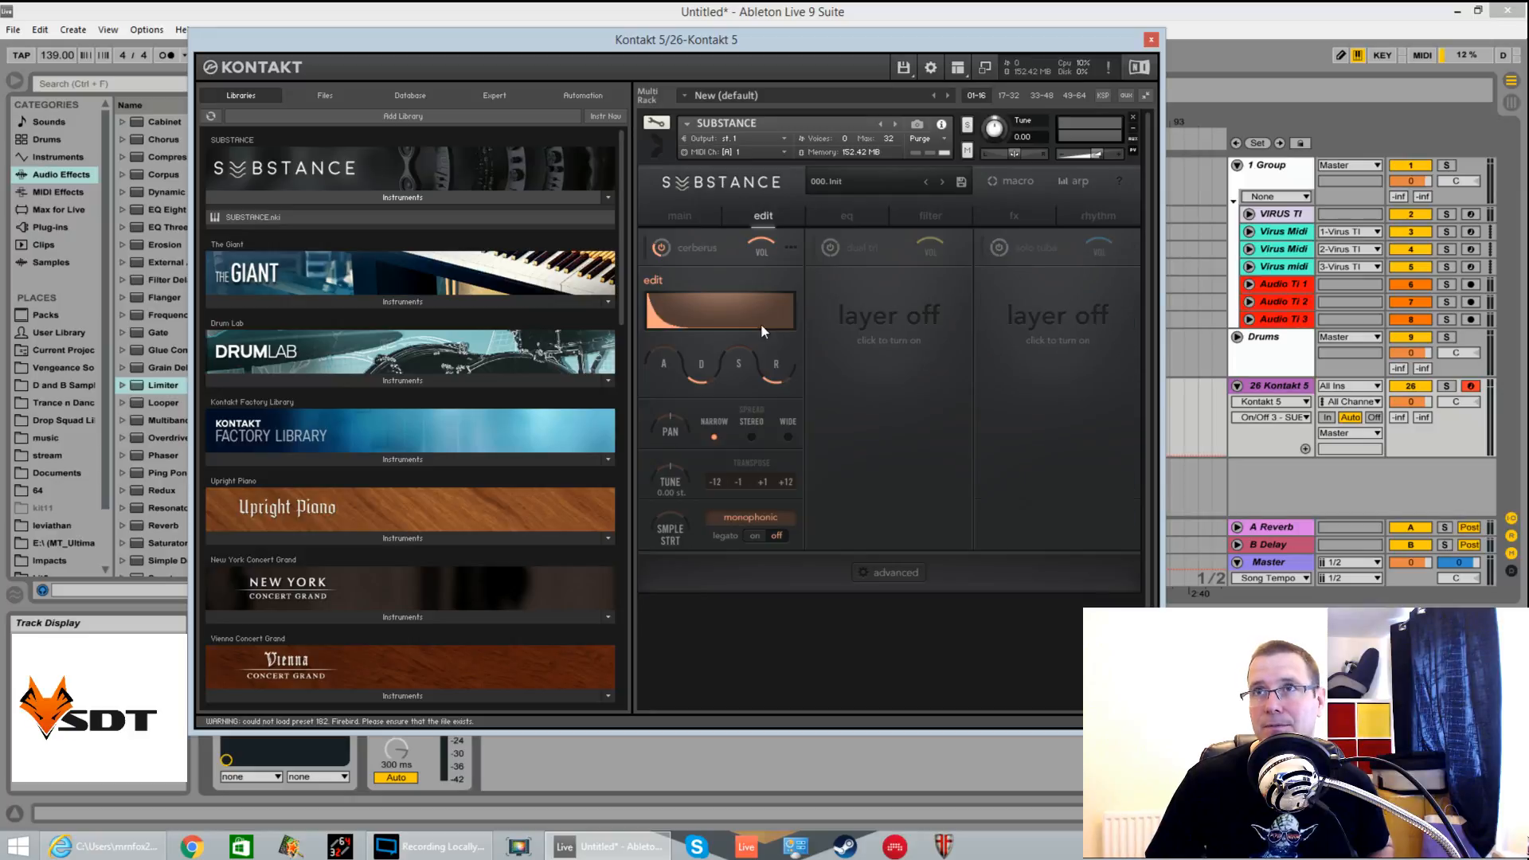
pyautogui.click(701, 368)
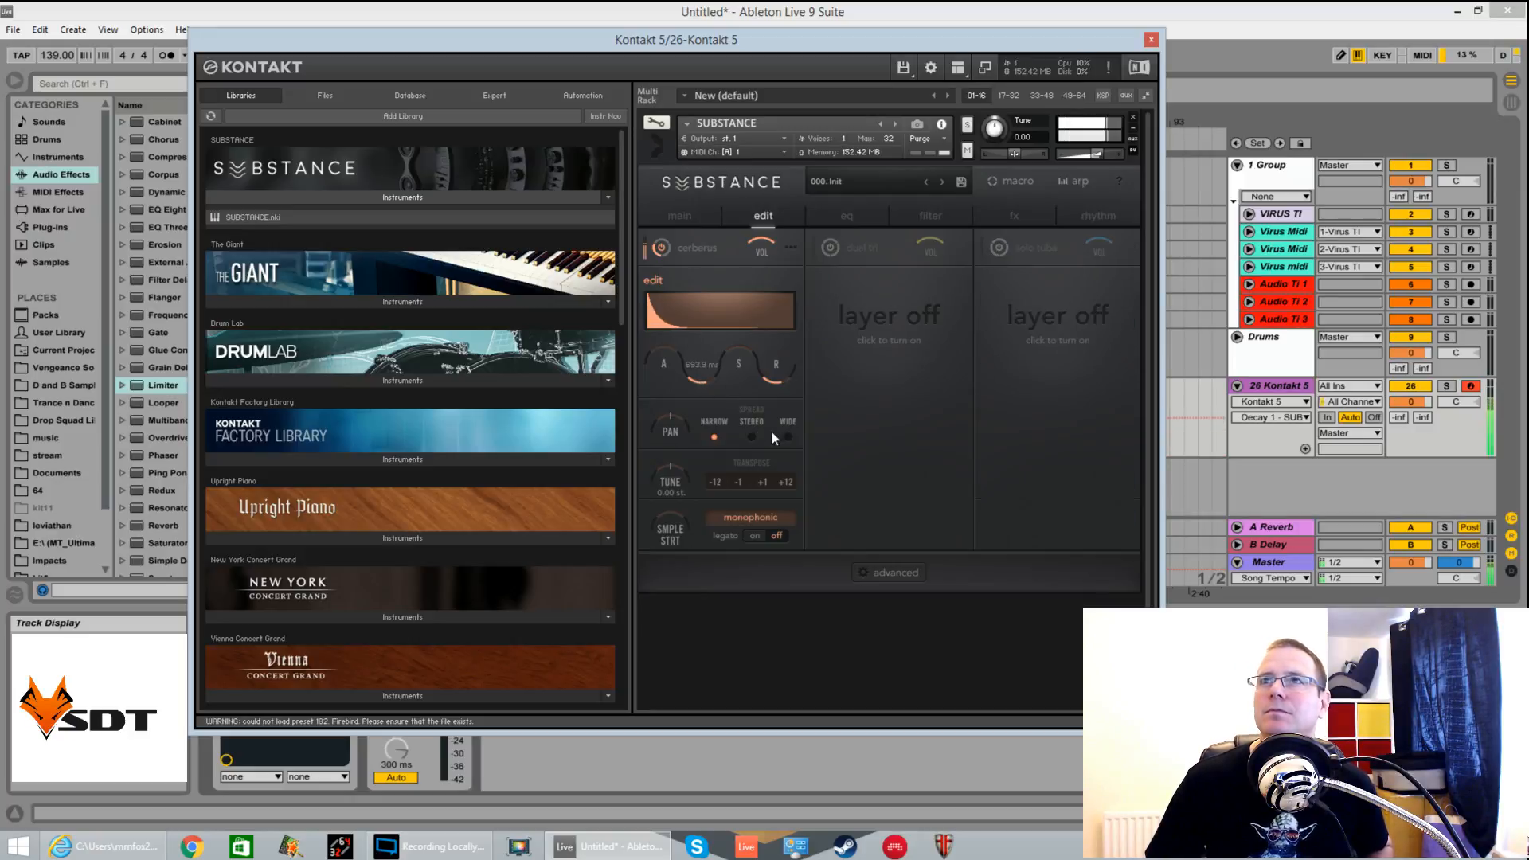
pyautogui.click(752, 428)
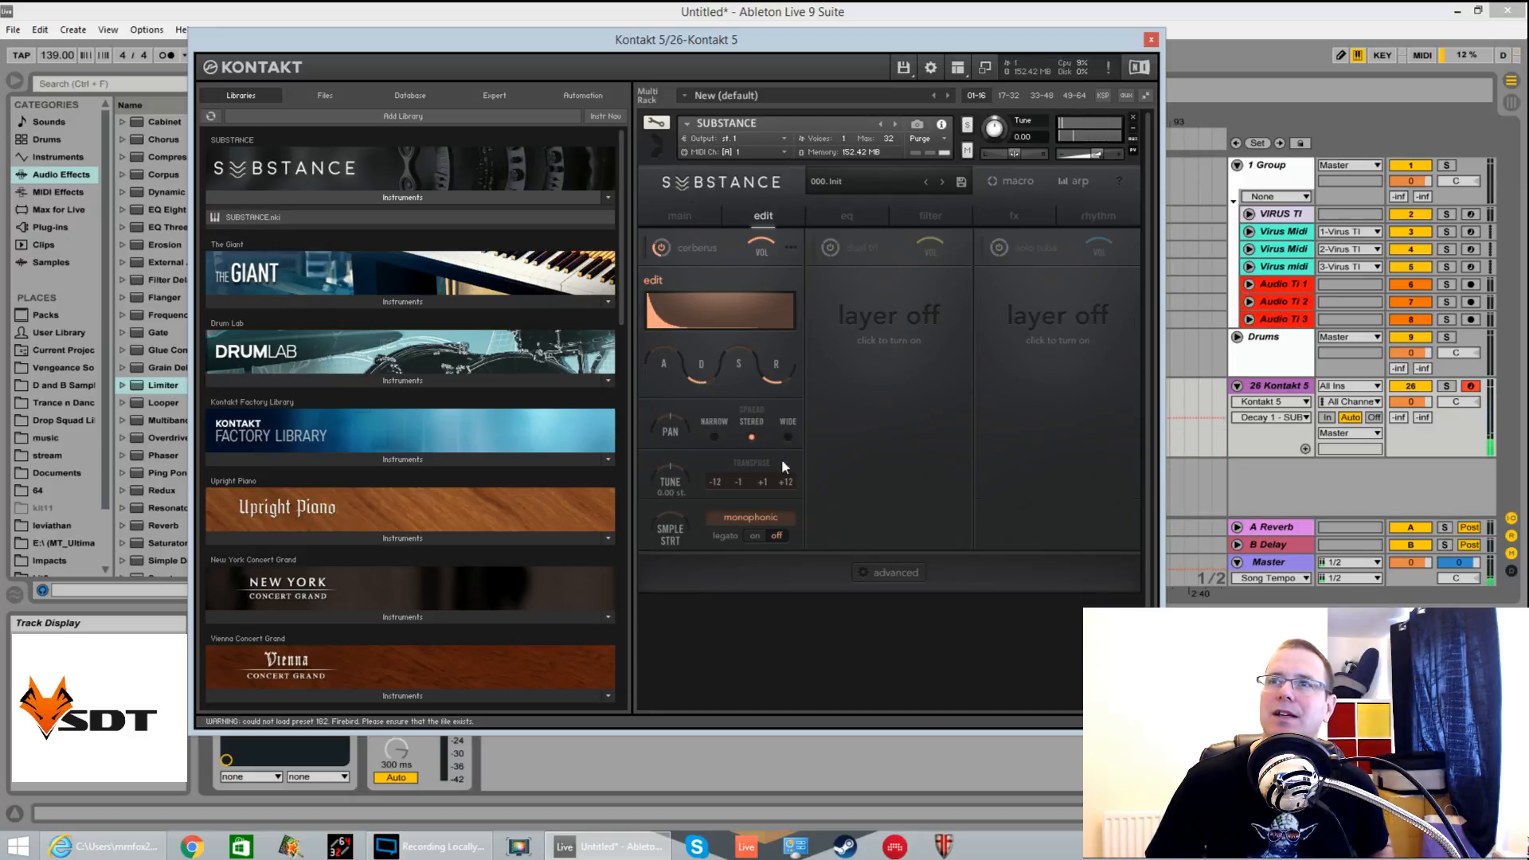
pyautogui.click(715, 482)
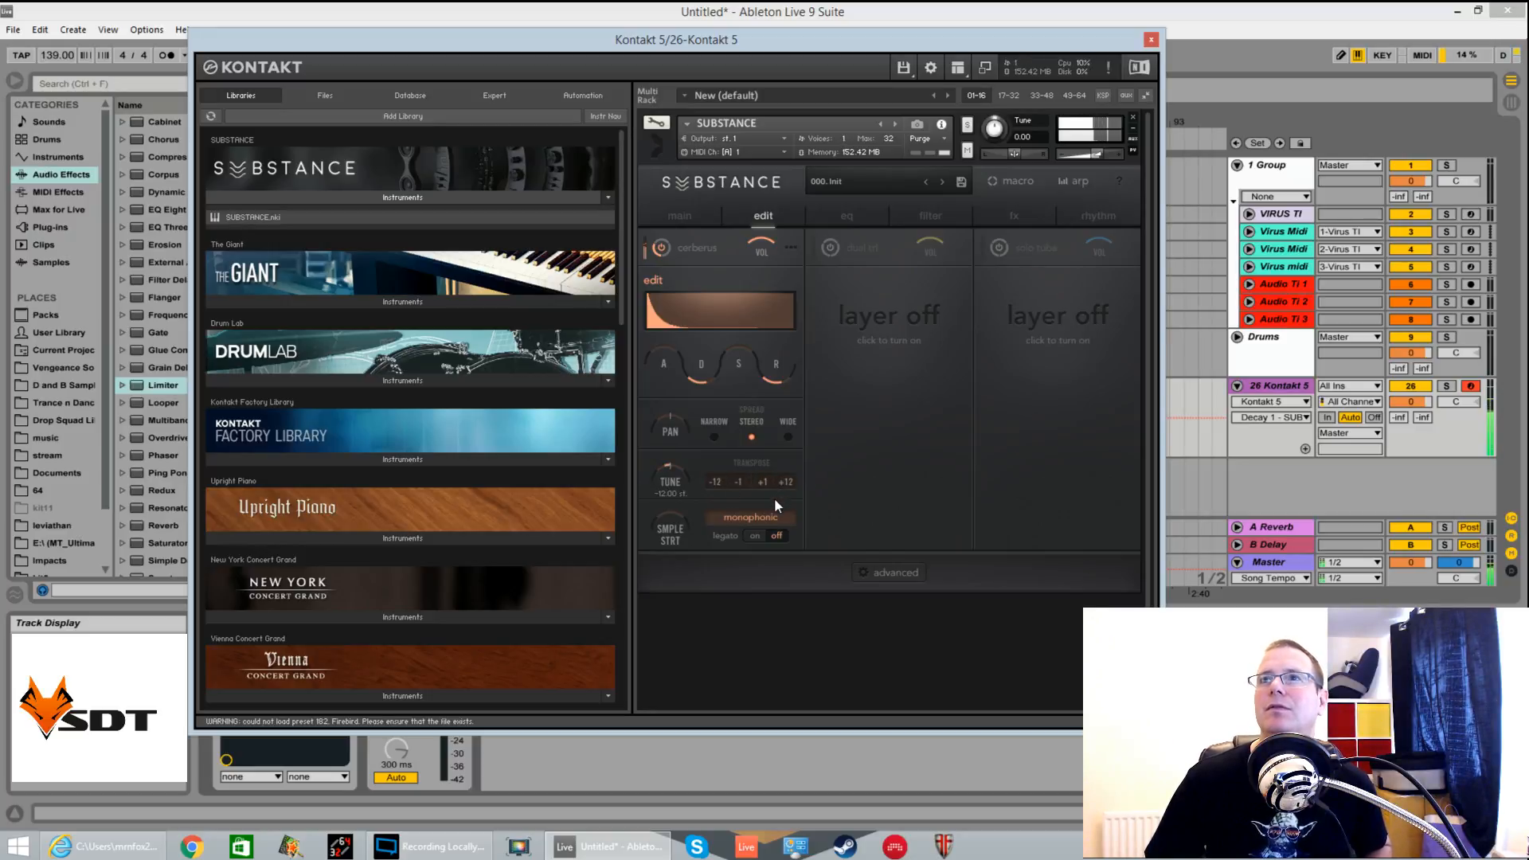
# Switch the dual tri layer back on, shape a plucky envelope with about 2.5k ms decay, and reset its tuning to 0.00 st
pyautogui.click(793, 248)
pyautogui.click(891, 432)
pyautogui.click(890, 434)
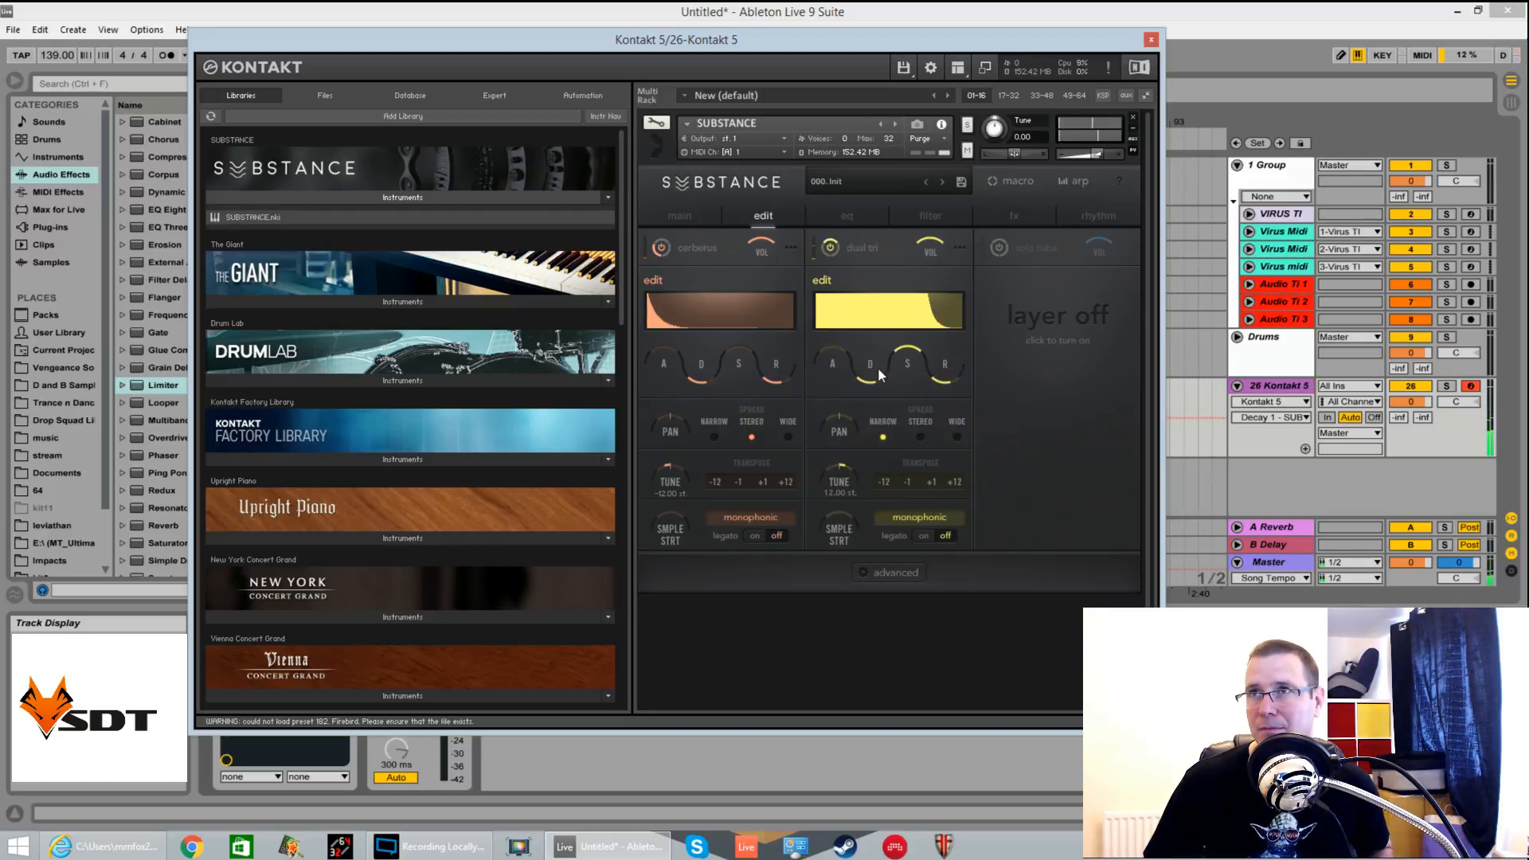
pyautogui.moveTo(877, 366)
pyautogui.mouseDown()
pyautogui.moveTo(907, 398)
pyautogui.moveTo(874, 386)
pyautogui.mouseUp()
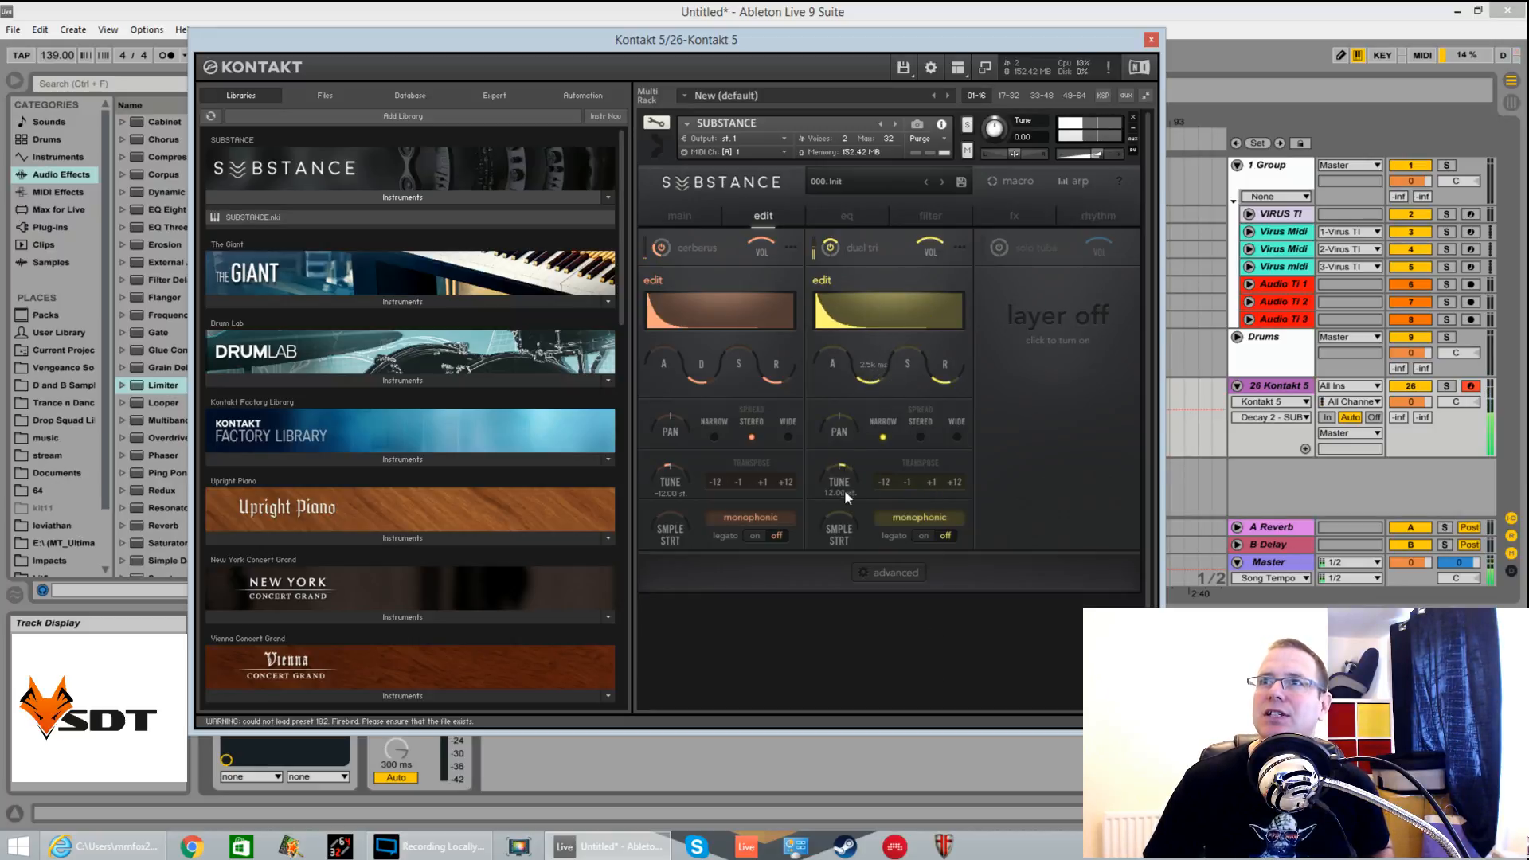
pyautogui.moveTo(844, 490); pyautogui.dragTo(841, 508)
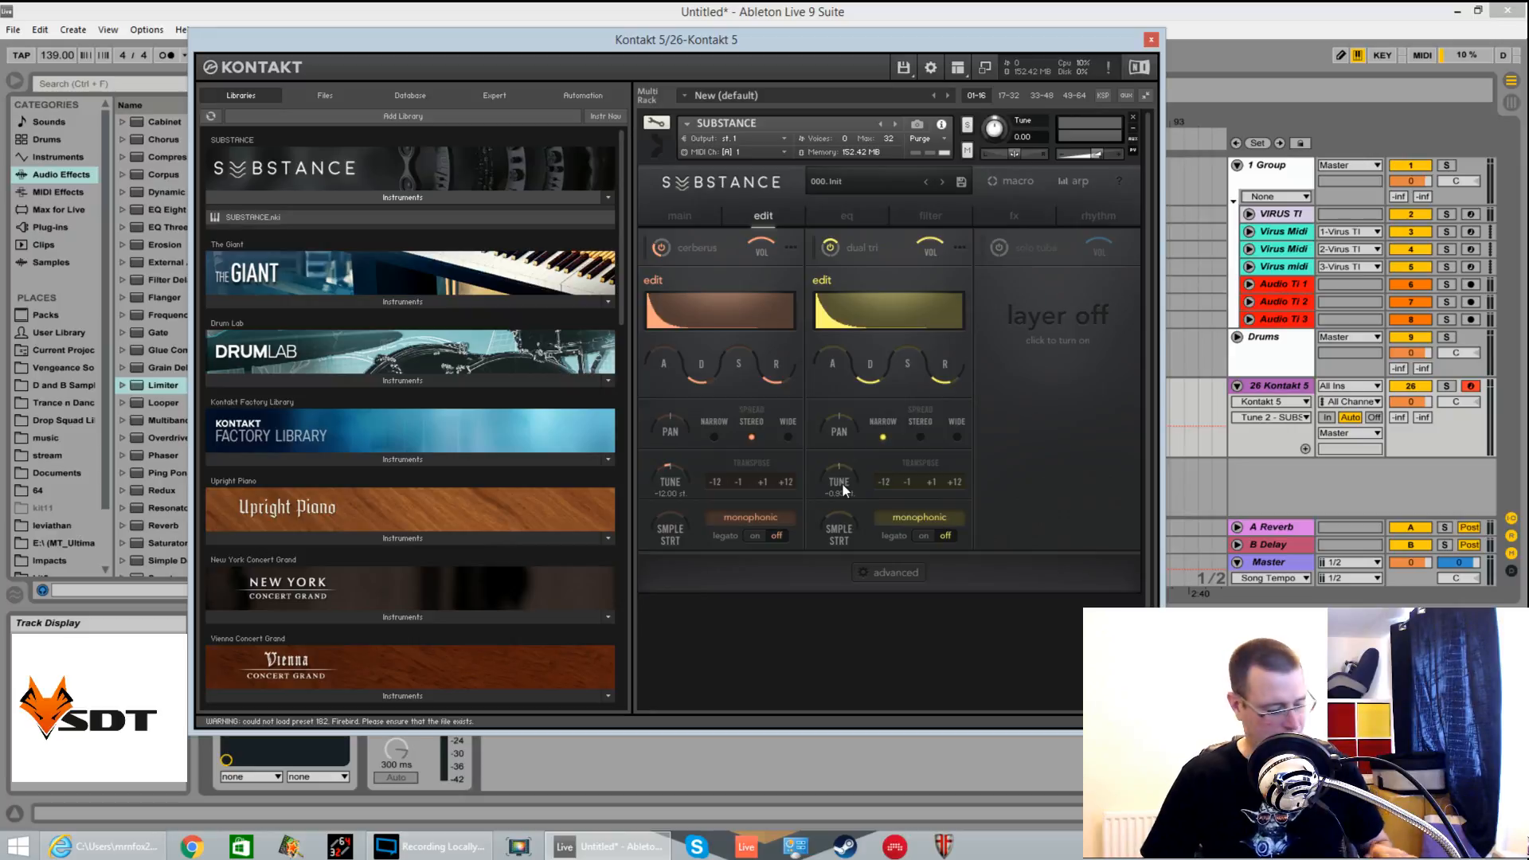
pyautogui.keyDown('ctrl'); pyautogui.click(843, 485); pyautogui.keyUp('ctrl')
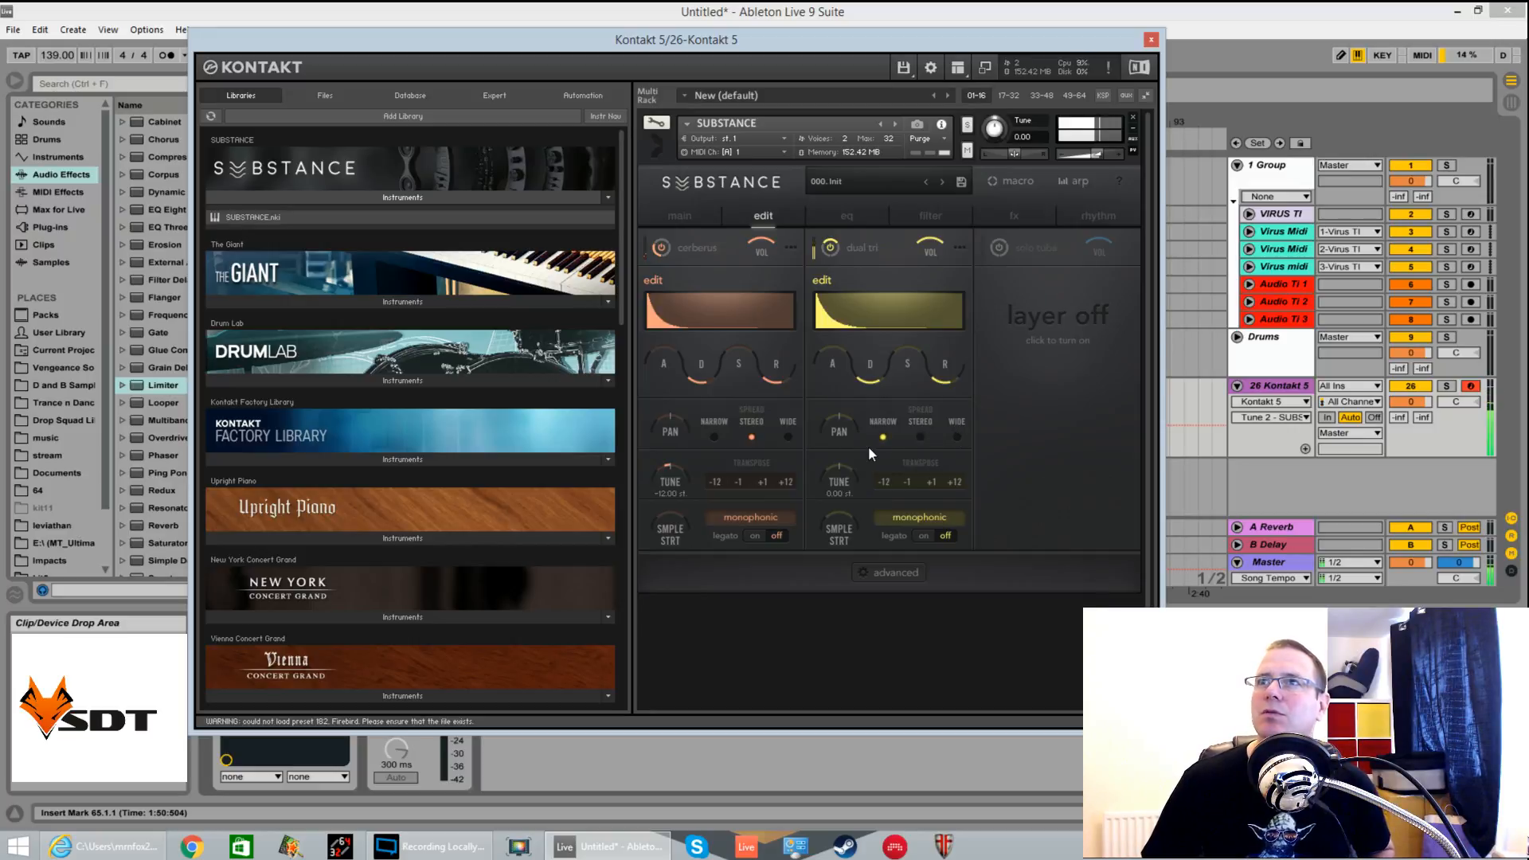
# Switch the solo tuba layer back on and set its tuning to 12.00 st
pyautogui.click(1023, 287)
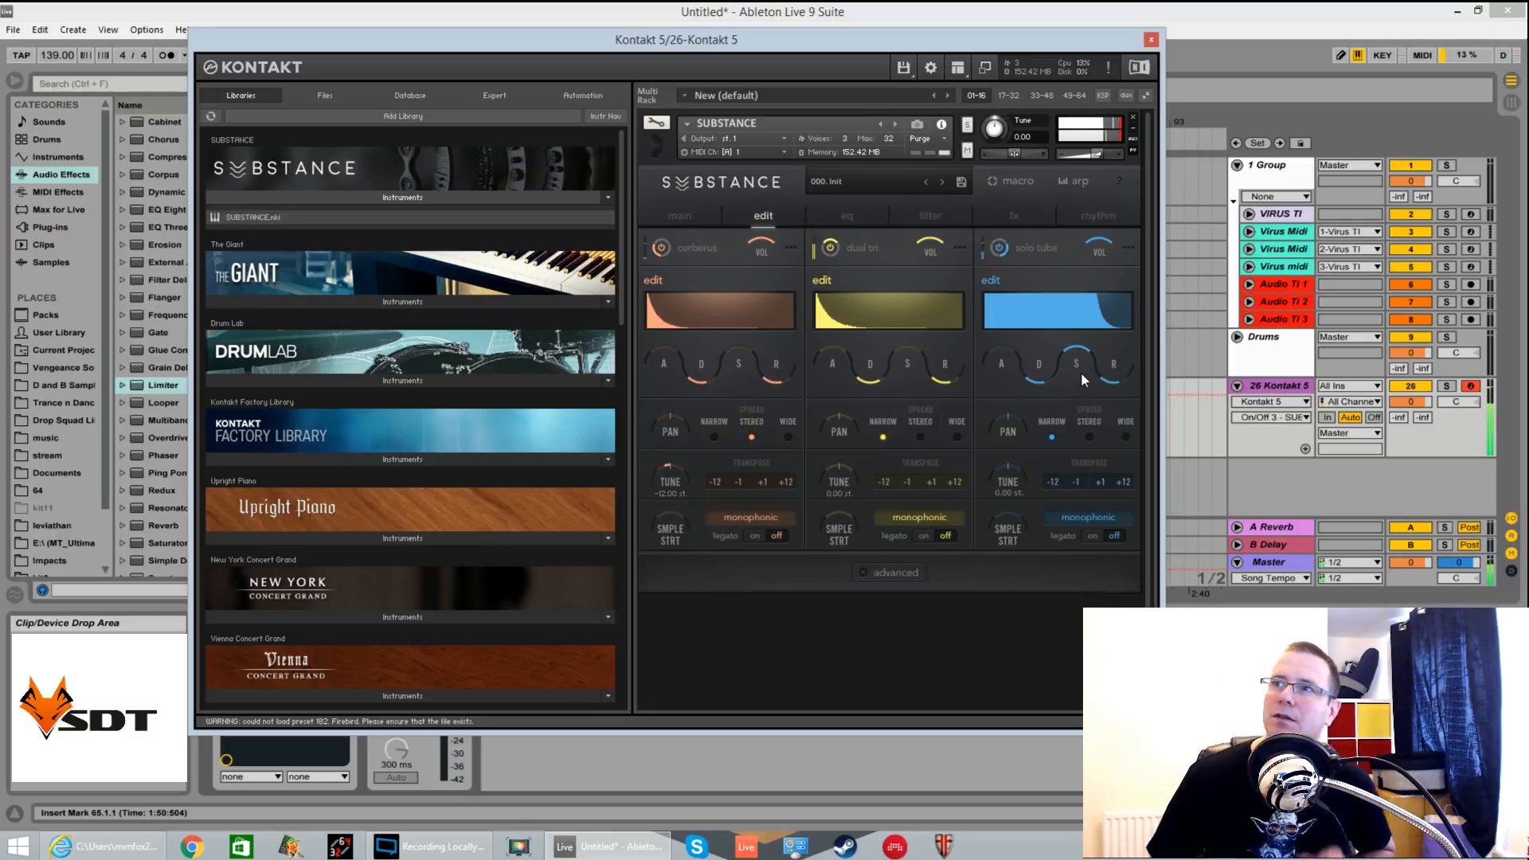
pyautogui.click(1010, 478)
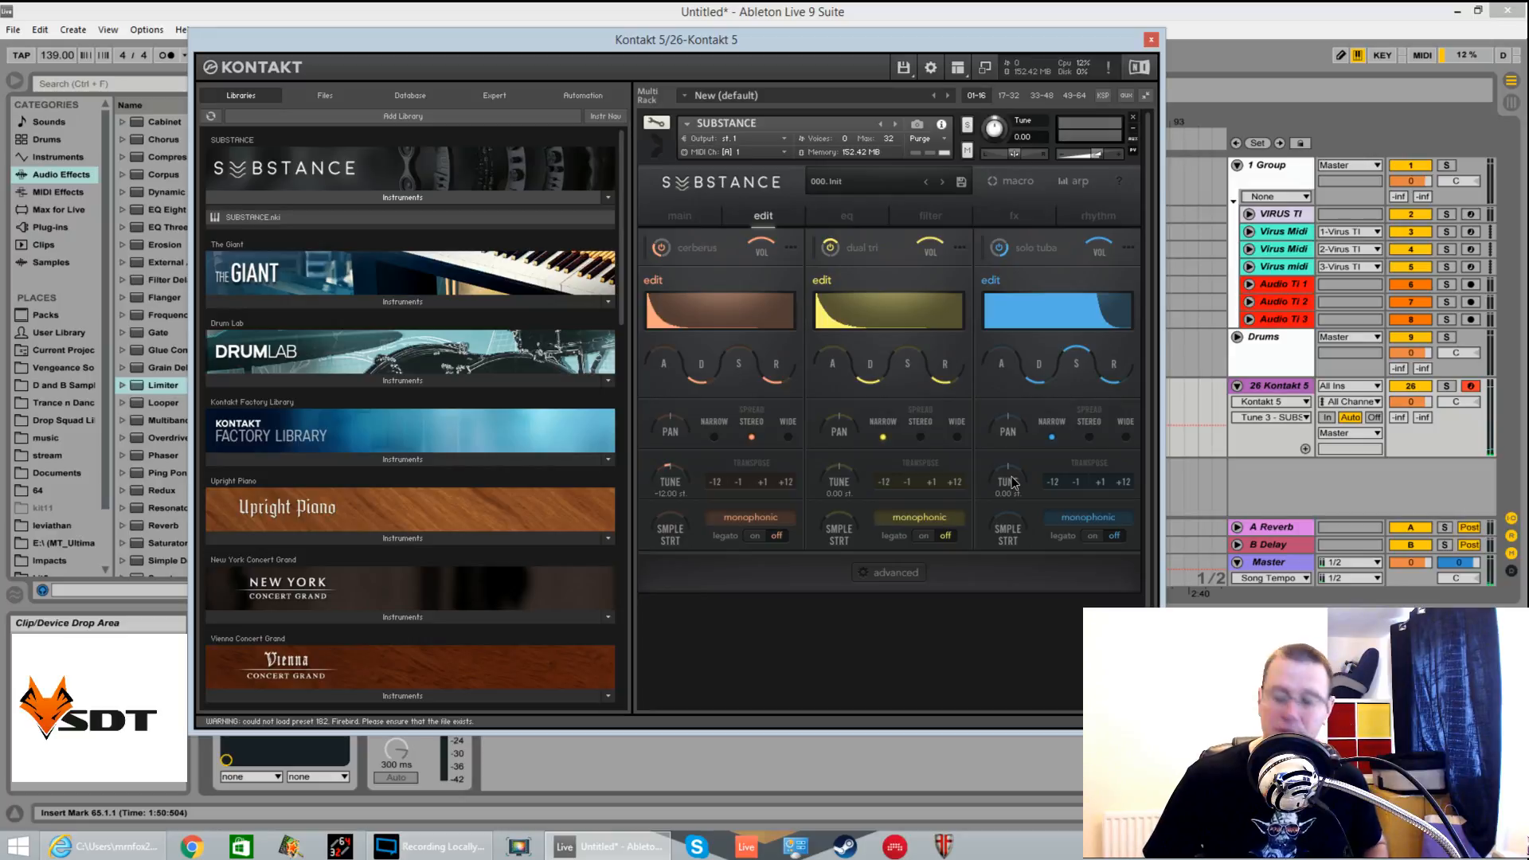
pyautogui.moveTo(1013, 481); pyautogui.dragTo(1014, 465)
pyautogui.click(1049, 480)
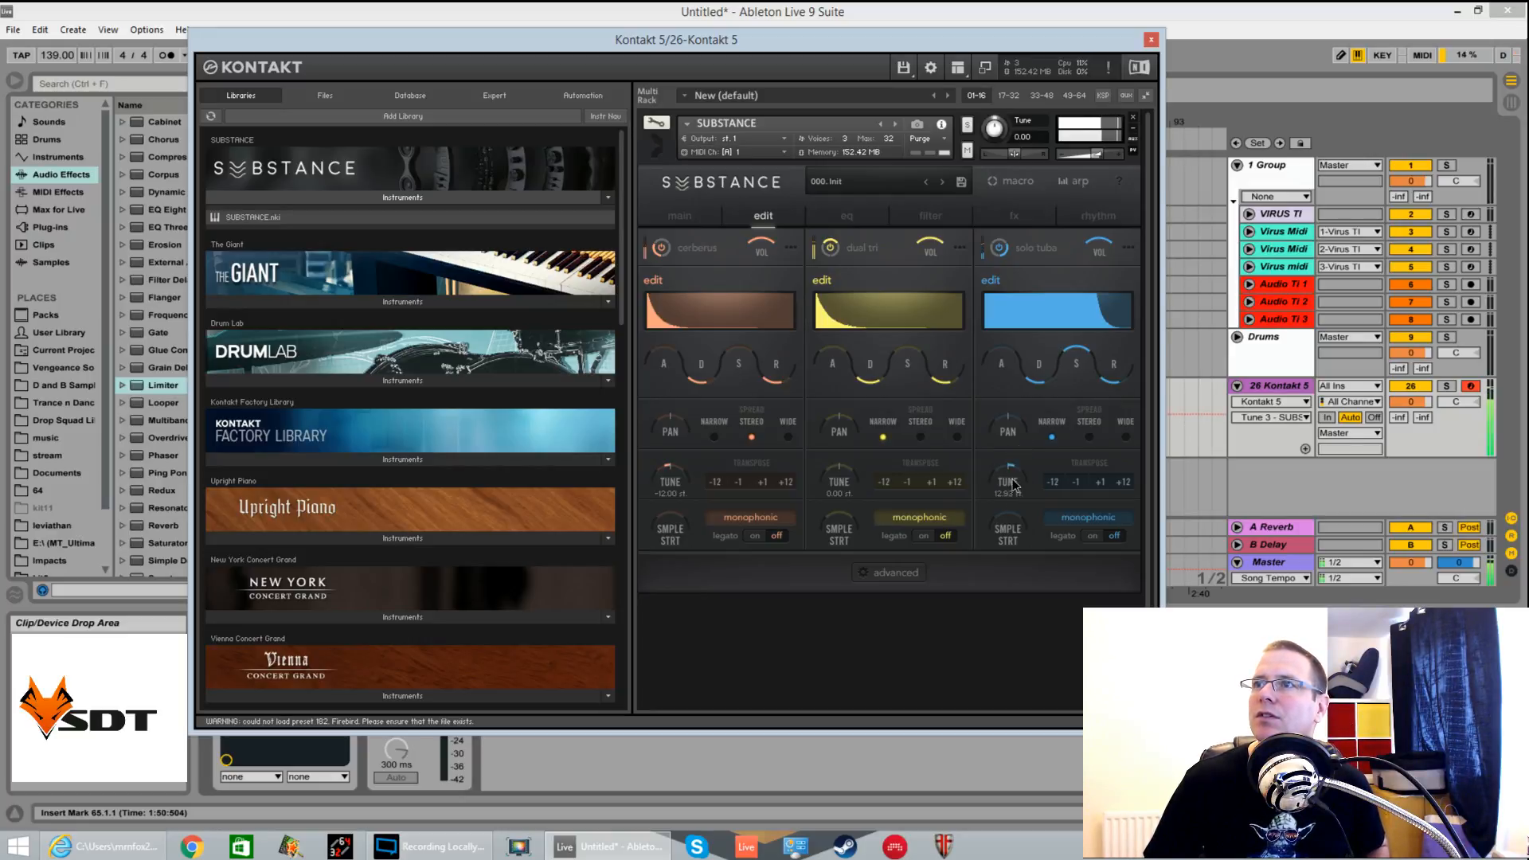
pyautogui.keyDown('ctrl'); pyautogui.click(1015, 480); pyautogui.keyUp('ctrl')
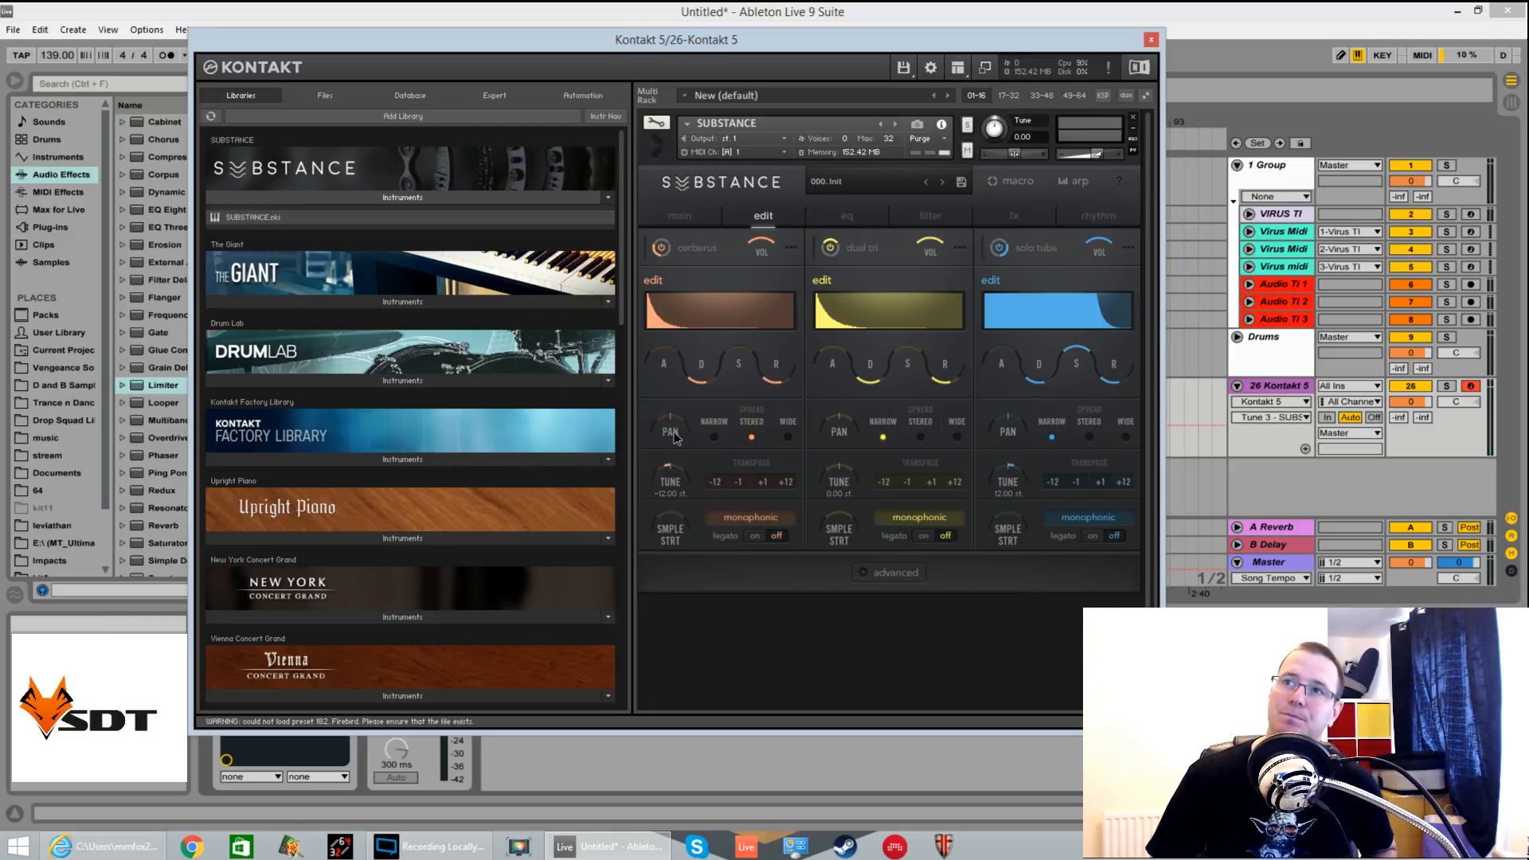
# Try the cerberus layer's pan, sample start and monophonic controls, temporarily switching off the dual tri and solo tuba layers
pyautogui.moveTo(673, 438)
pyautogui.mouseDown()
pyautogui.moveTo(696, 371)
pyautogui.moveTo(690, 517)
pyautogui.moveTo(689, 437)
pyautogui.mouseUp()
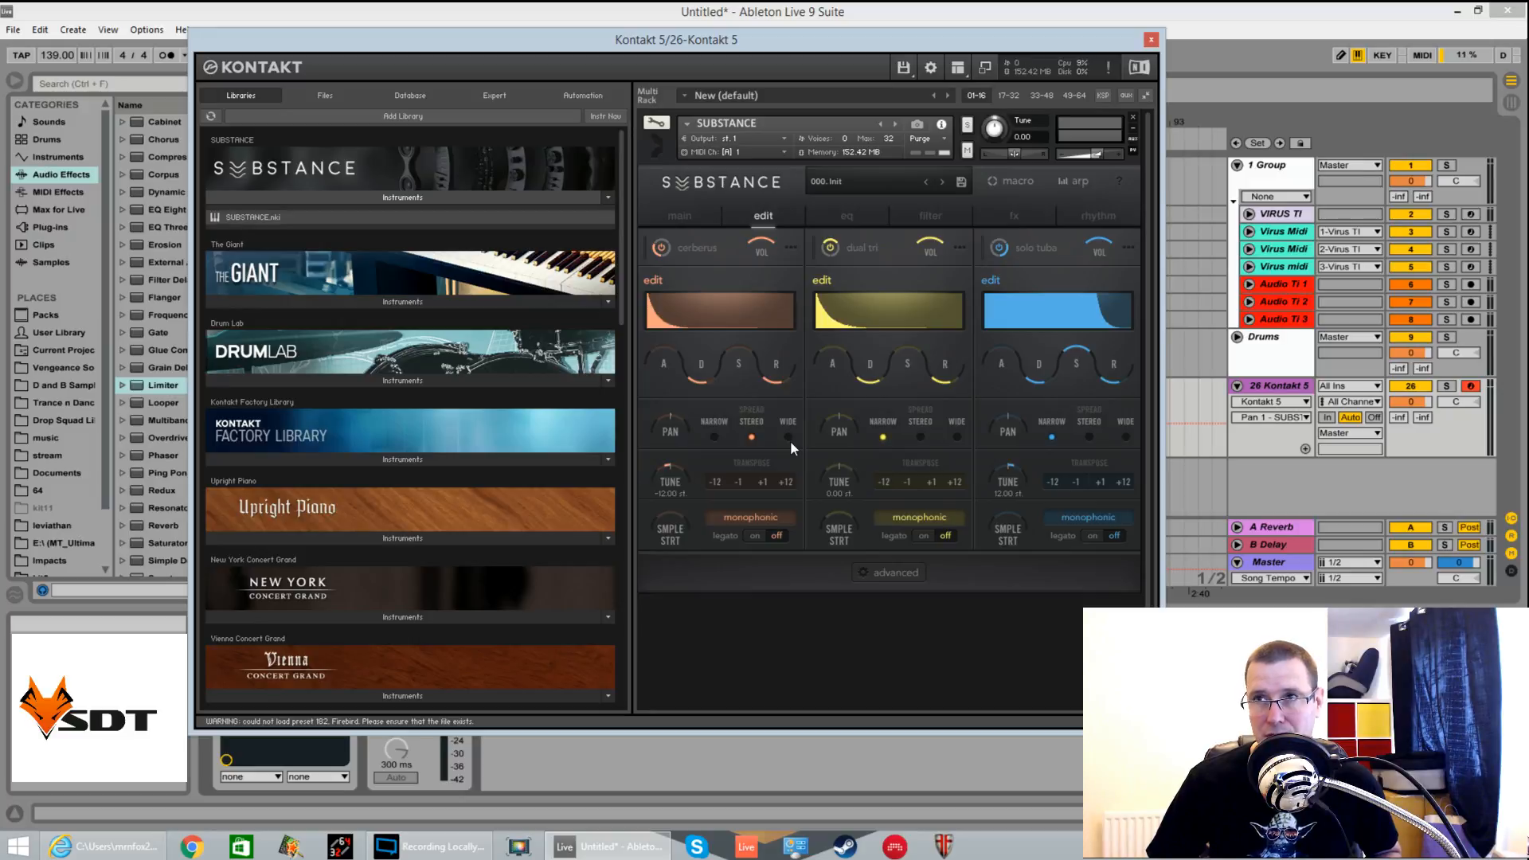
pyautogui.click(670, 531)
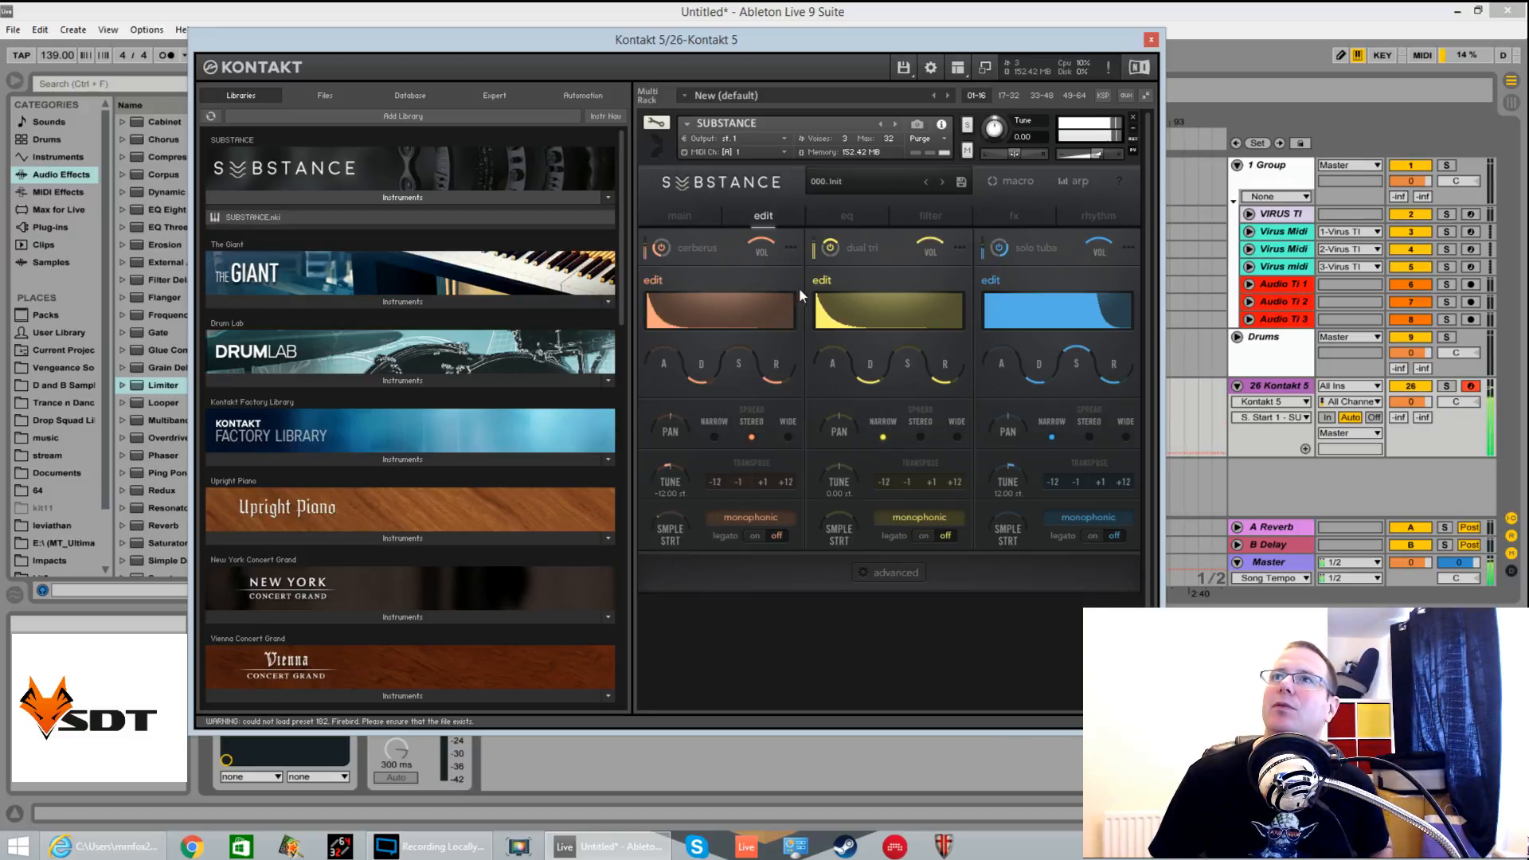
pyautogui.click(829, 249)
pyautogui.click(999, 249)
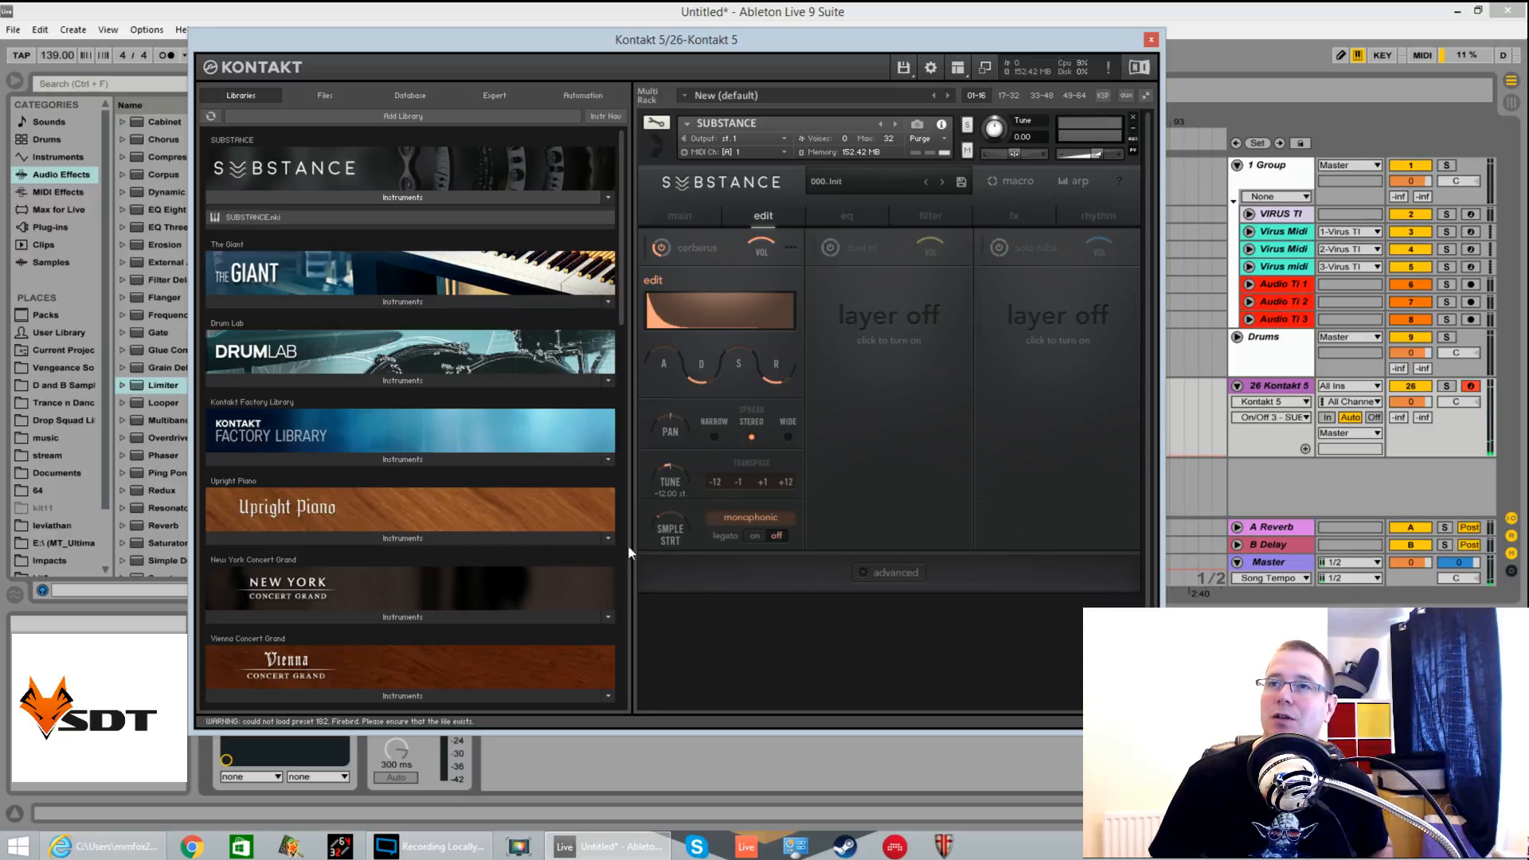
pyautogui.click(671, 525)
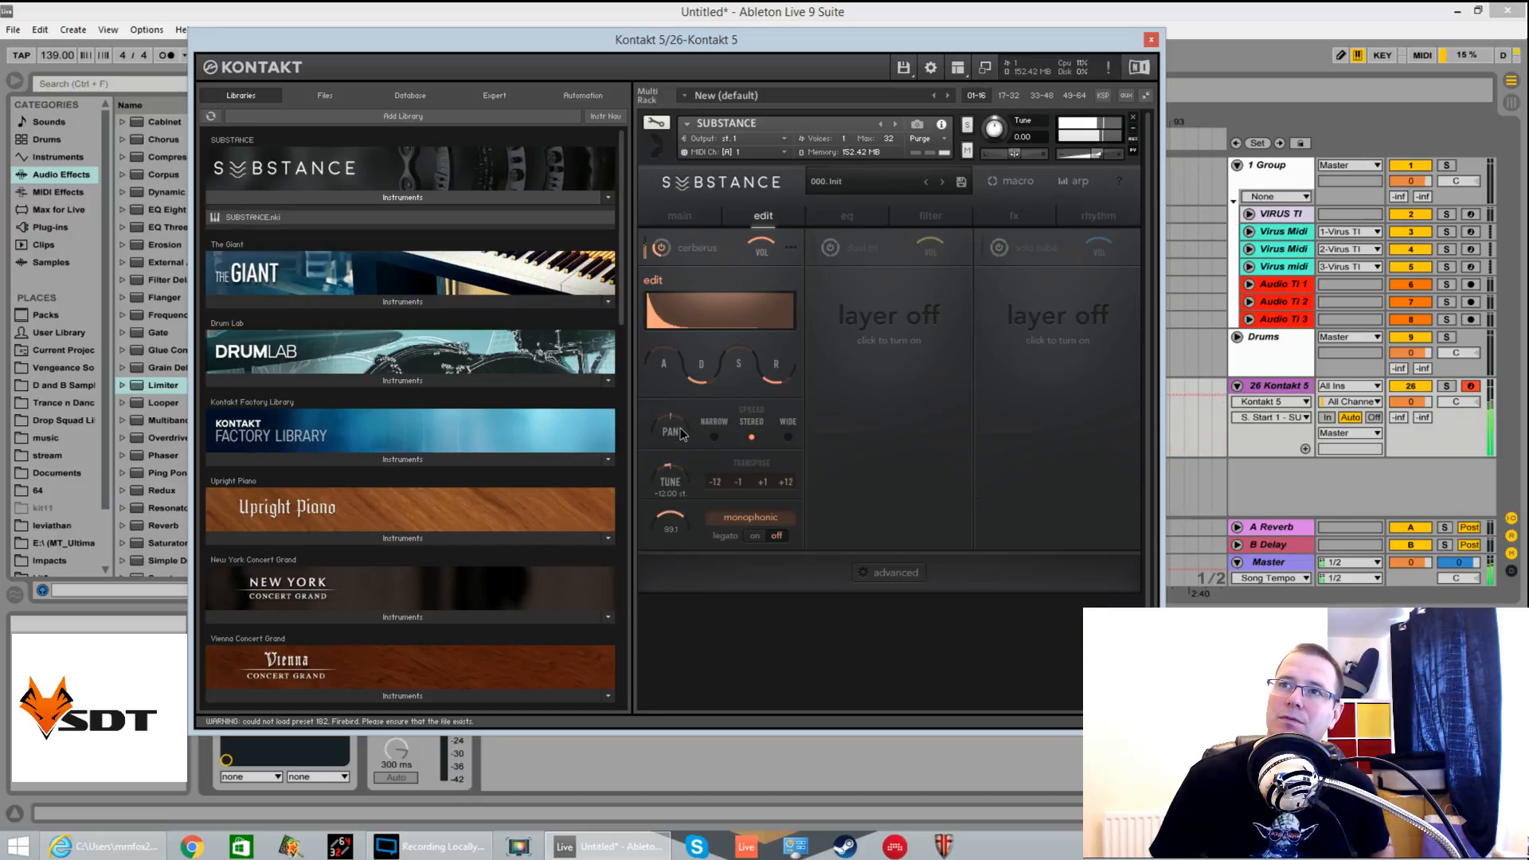
pyautogui.moveTo(670, 523); pyautogui.dragTo(672, 557)
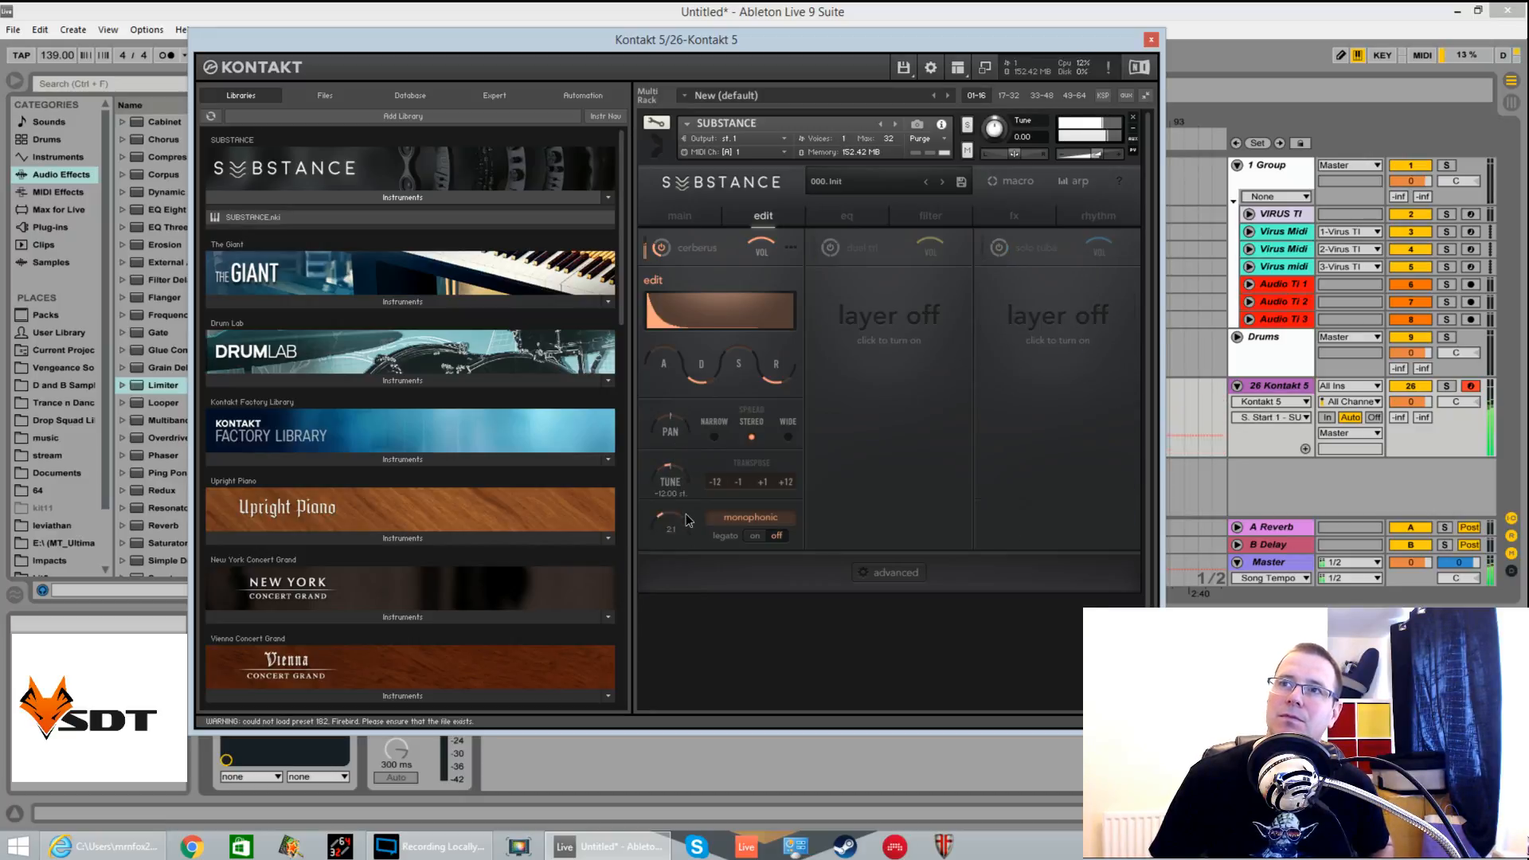
pyautogui.click(766, 514)
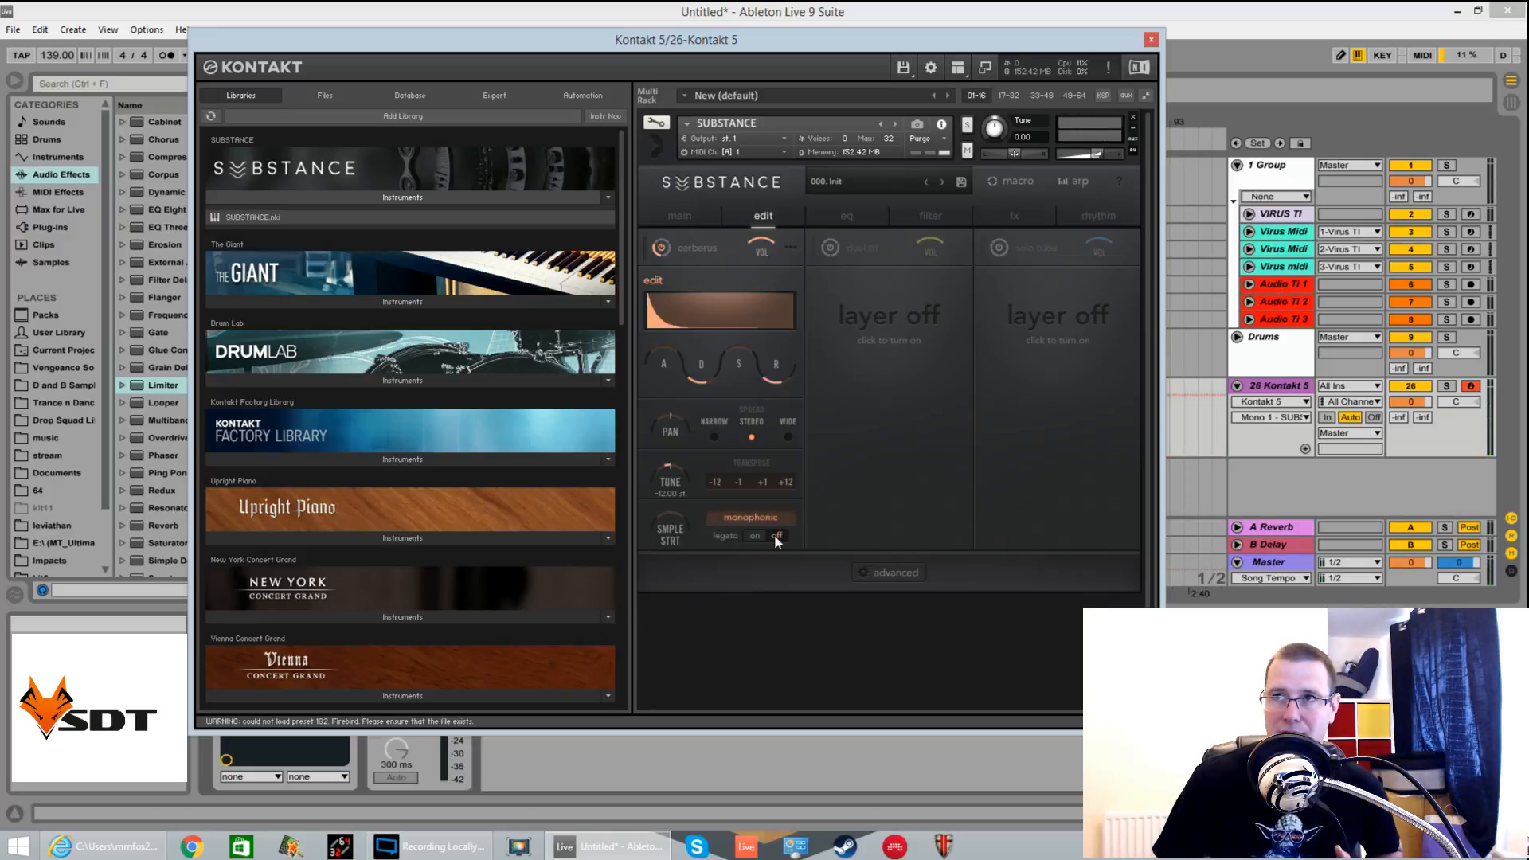
pyautogui.click(825, 250)
pyautogui.click(1035, 322)
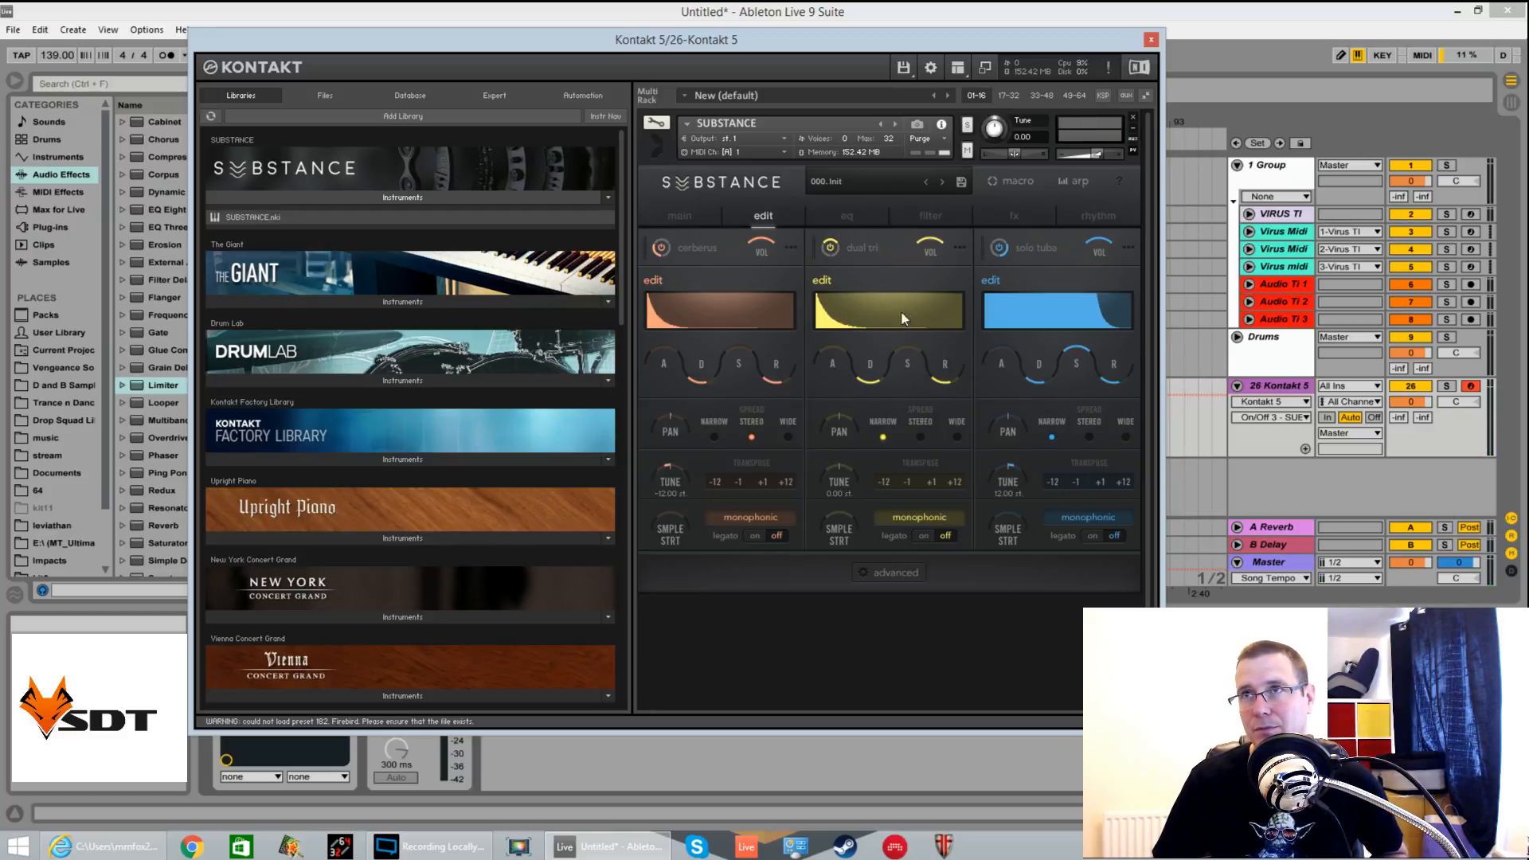
# Enable the individual EQ on the cerberus, dual tri and solo tuba layers
pyautogui.click(854, 211)
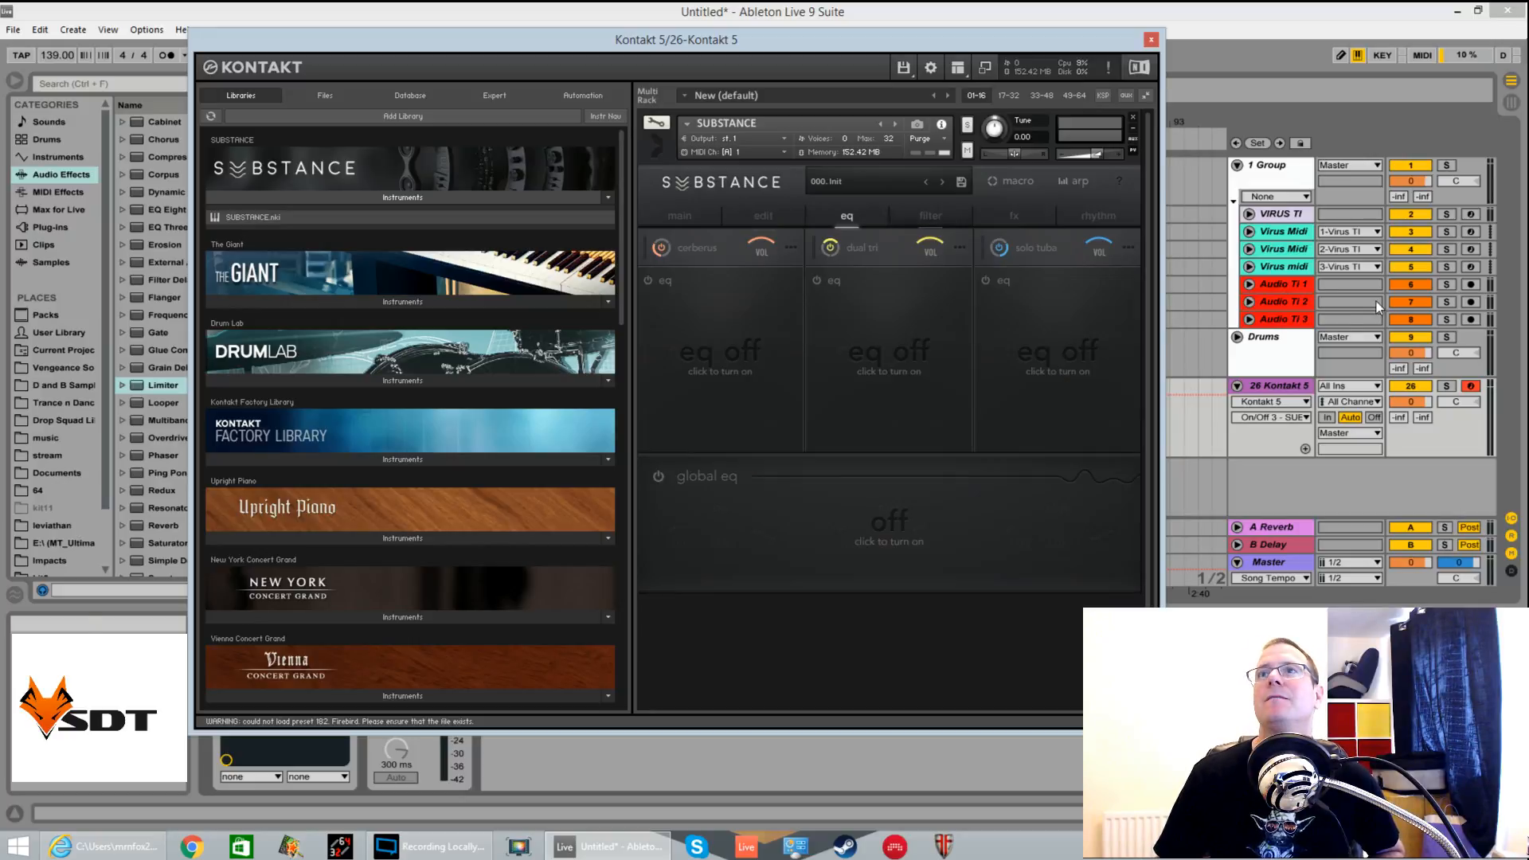
pyautogui.click(648, 280)
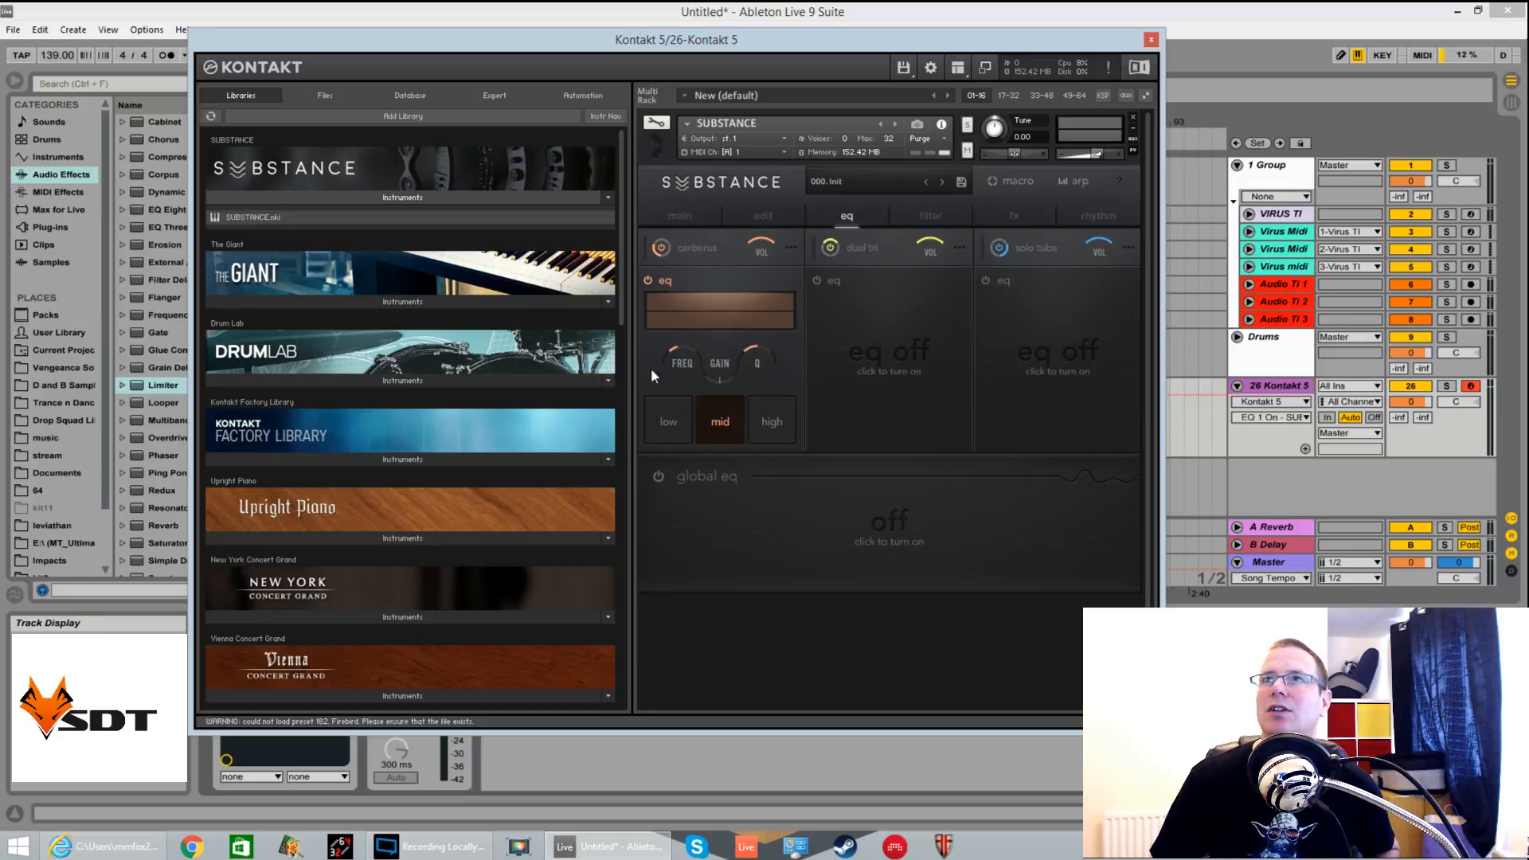
pyautogui.click(828, 278)
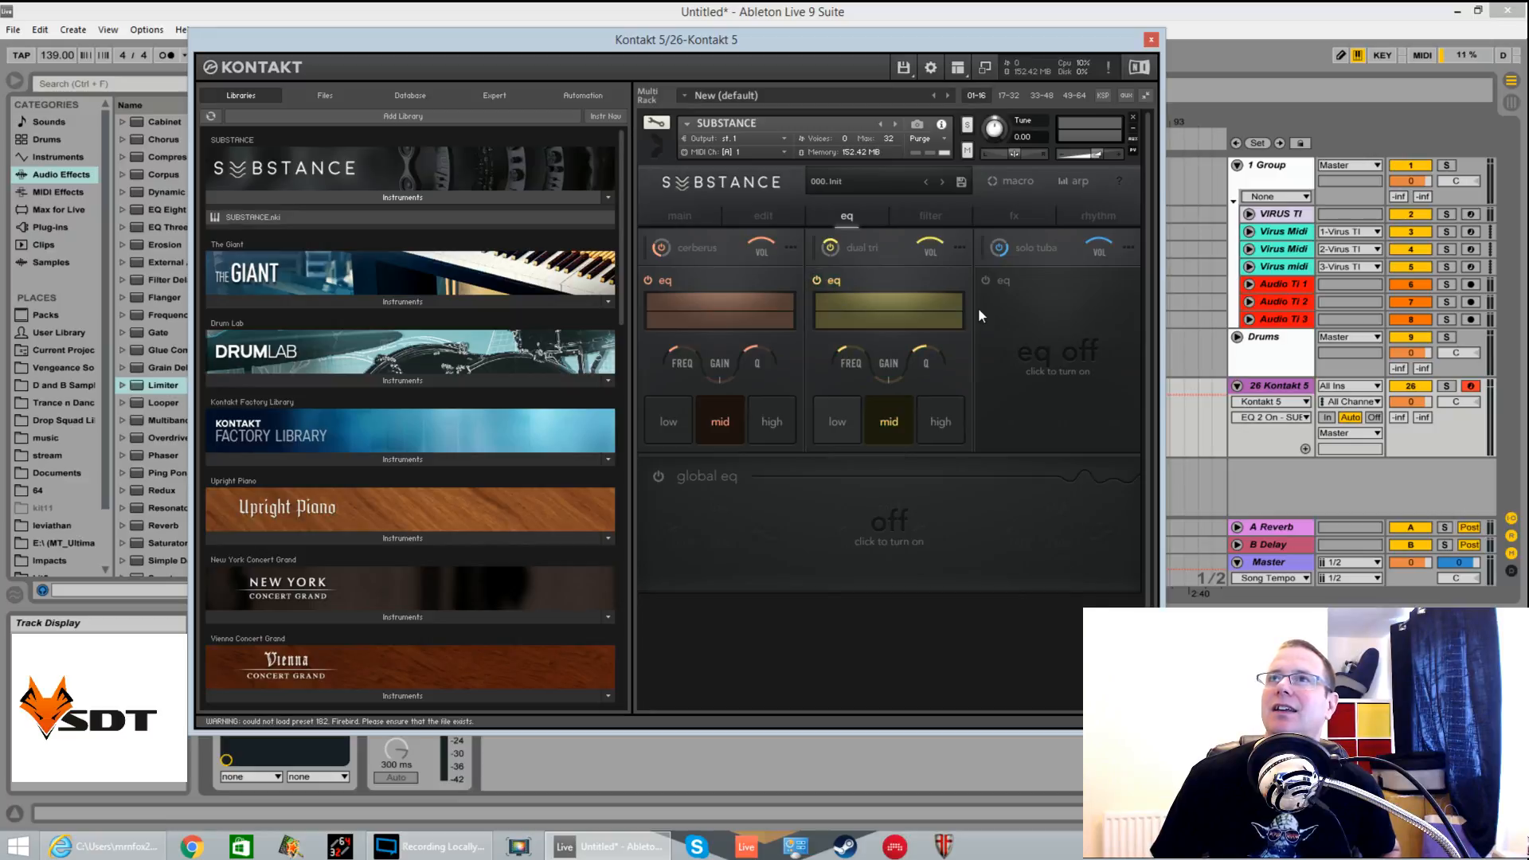
pyautogui.click(990, 277)
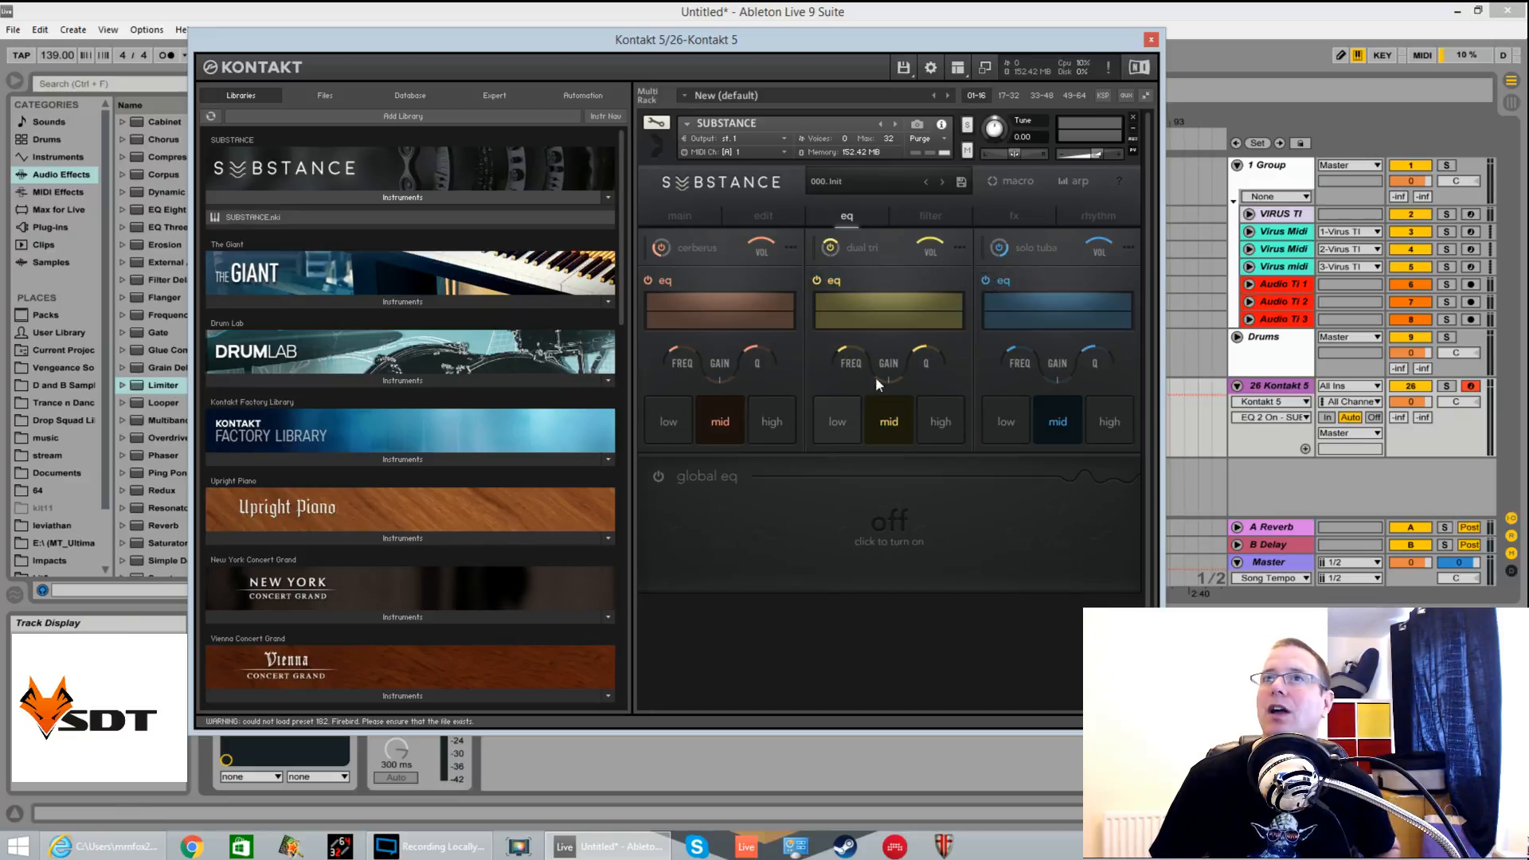
# Adjust the cerberus EQ's mid frequency and gain, and boost its low band
pyautogui.click(676, 360)
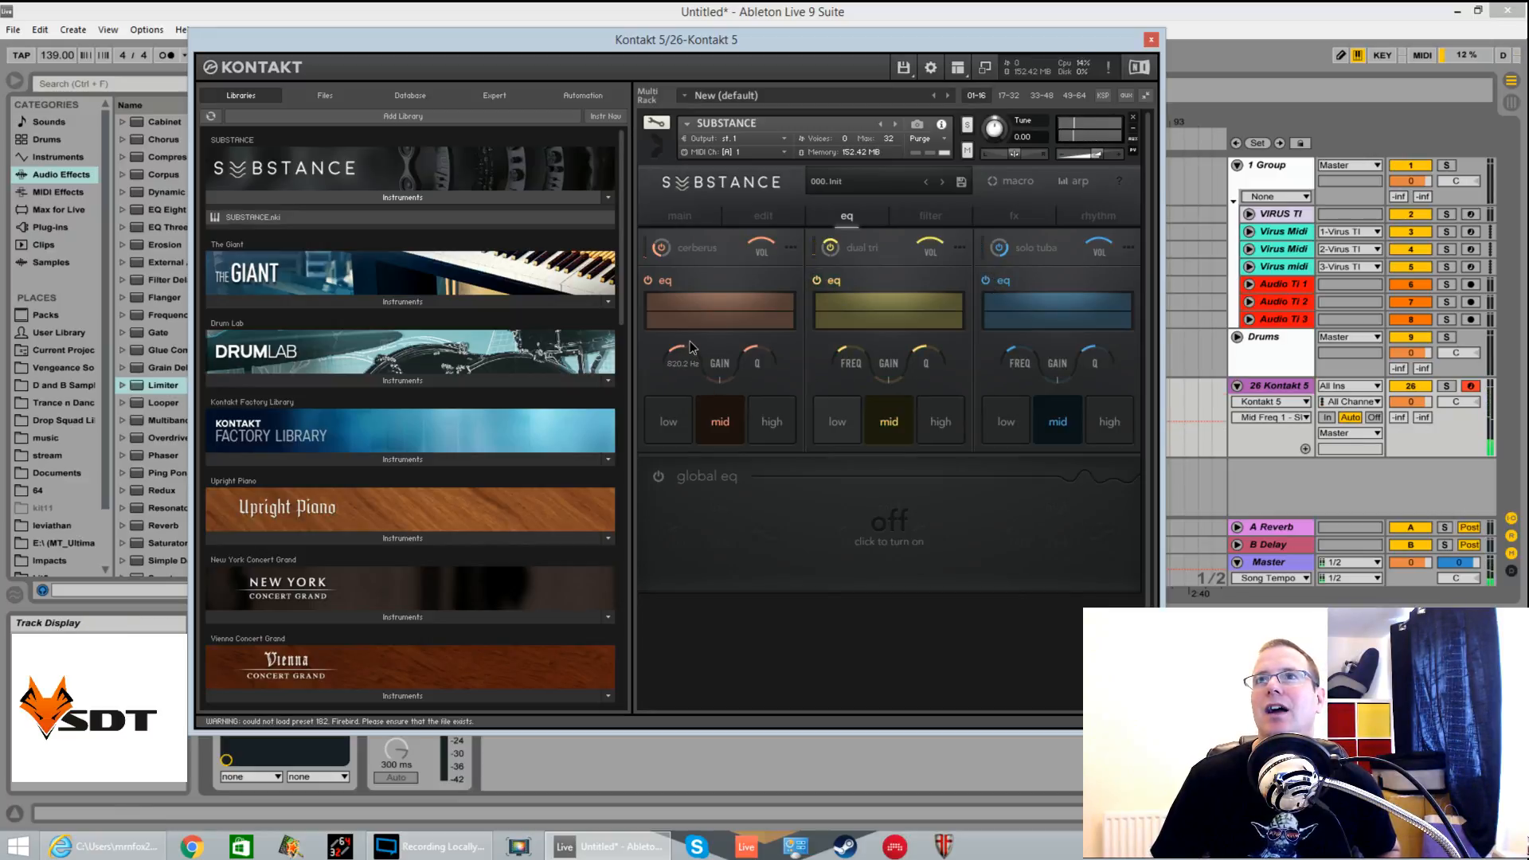
pyautogui.moveTo(721, 364); pyautogui.dragTo(721, 420)
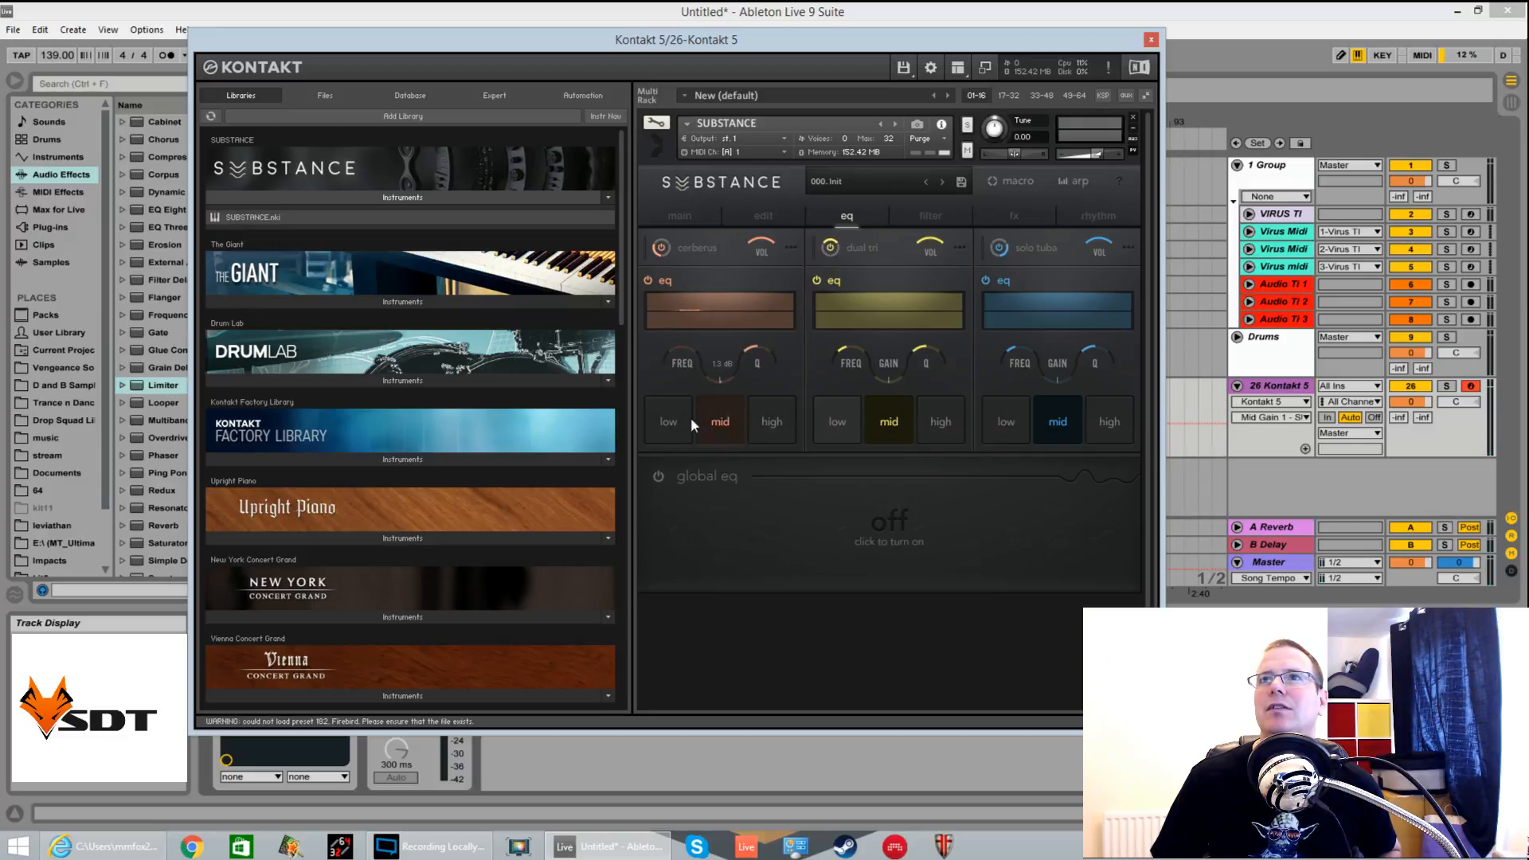
pyautogui.click(687, 419)
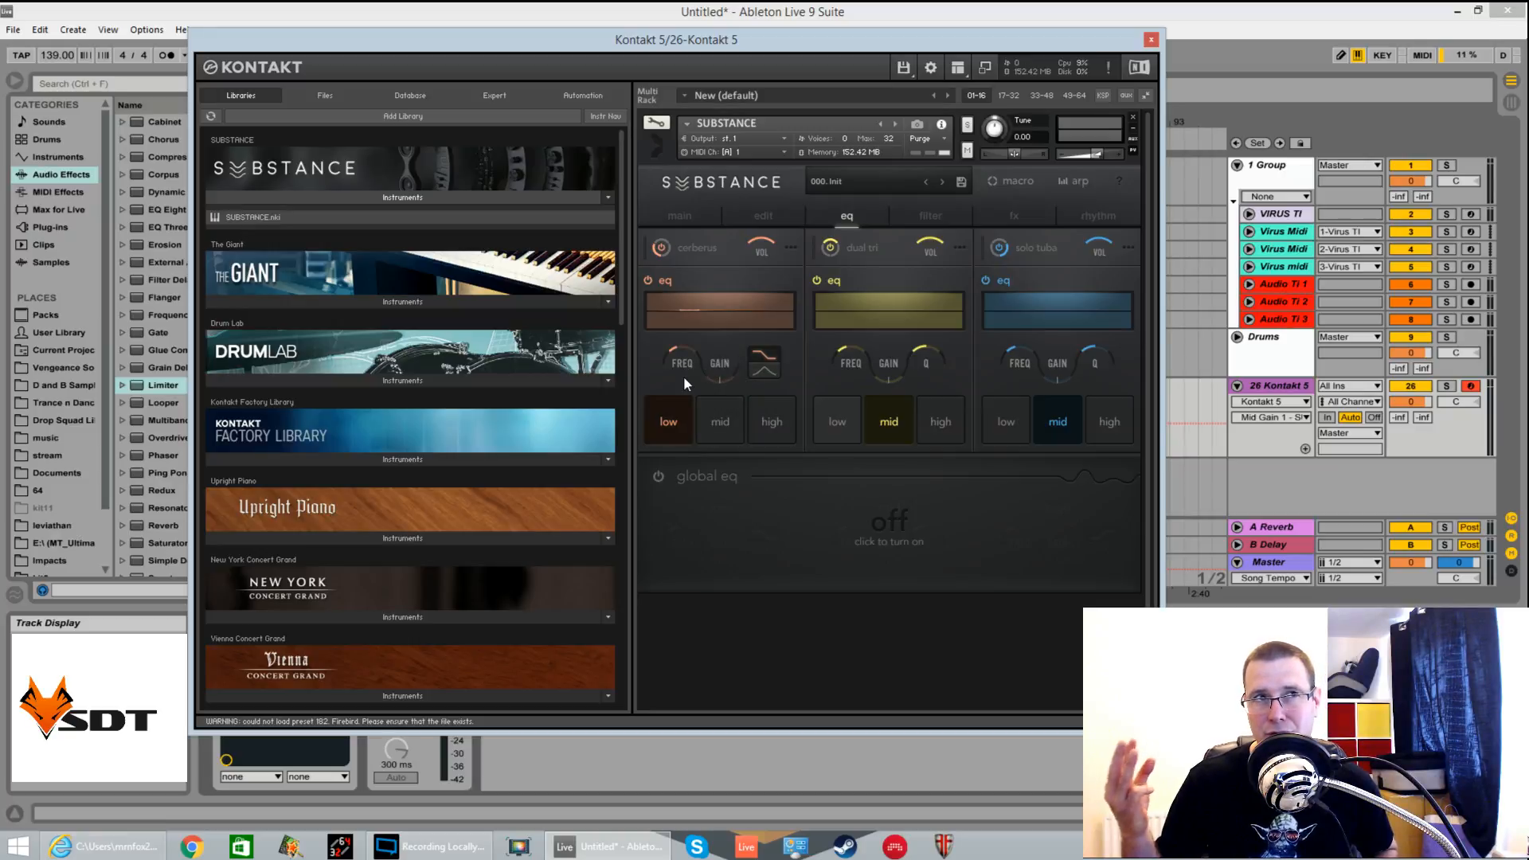
pyautogui.click(690, 368)
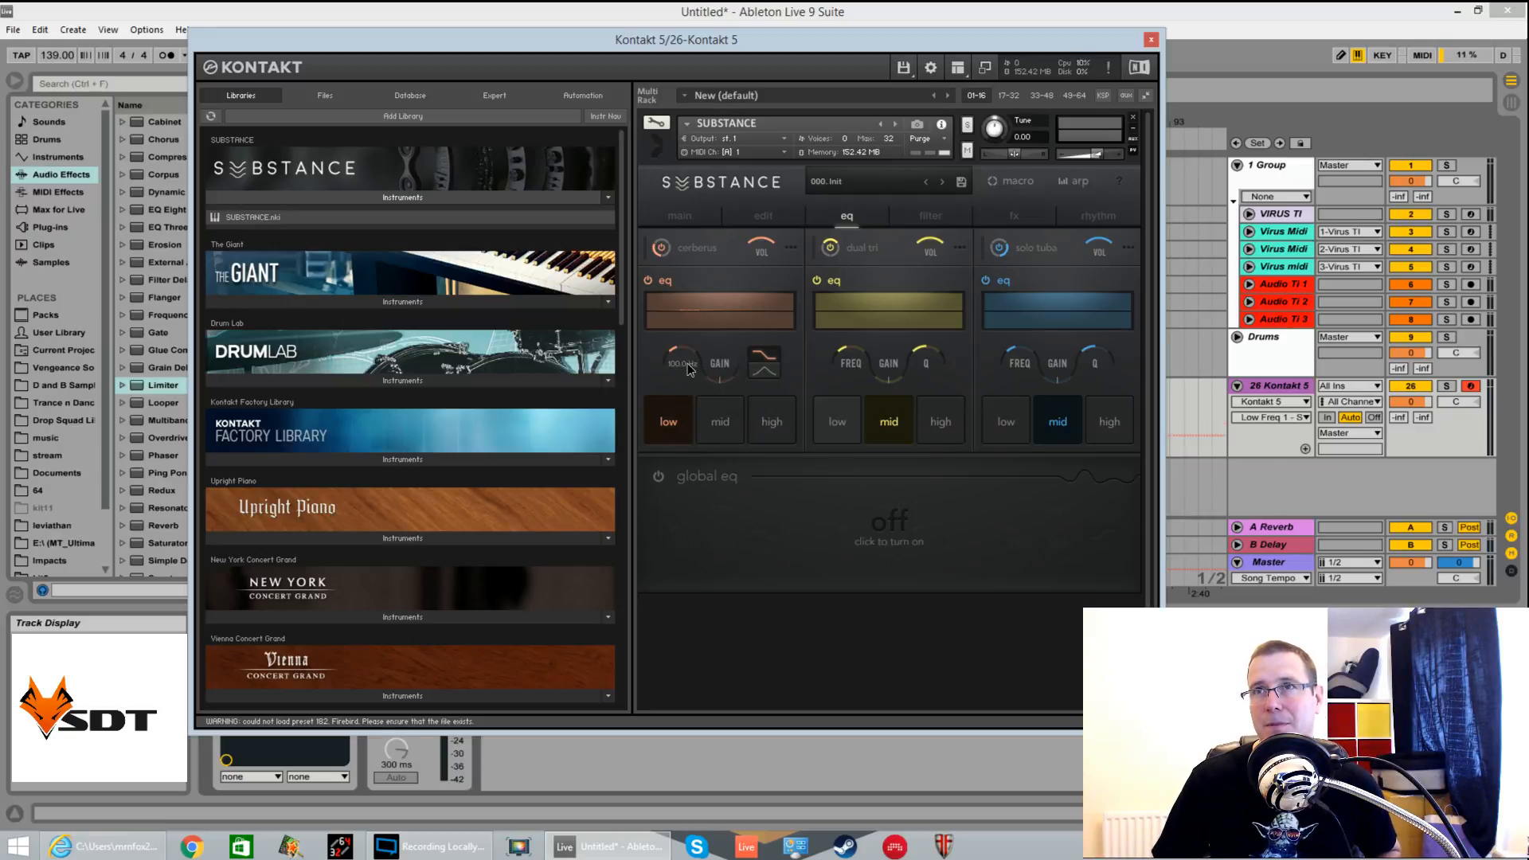
pyautogui.moveTo(722, 370)
pyautogui.mouseDown()
pyautogui.moveTo(723, 330)
pyautogui.moveTo(722, 345)
pyautogui.mouseUp()
# Adjust the low band frequency of the dual tri layer's EQ and boost its gain
pyautogui.click(836, 406)
pyautogui.click(850, 357)
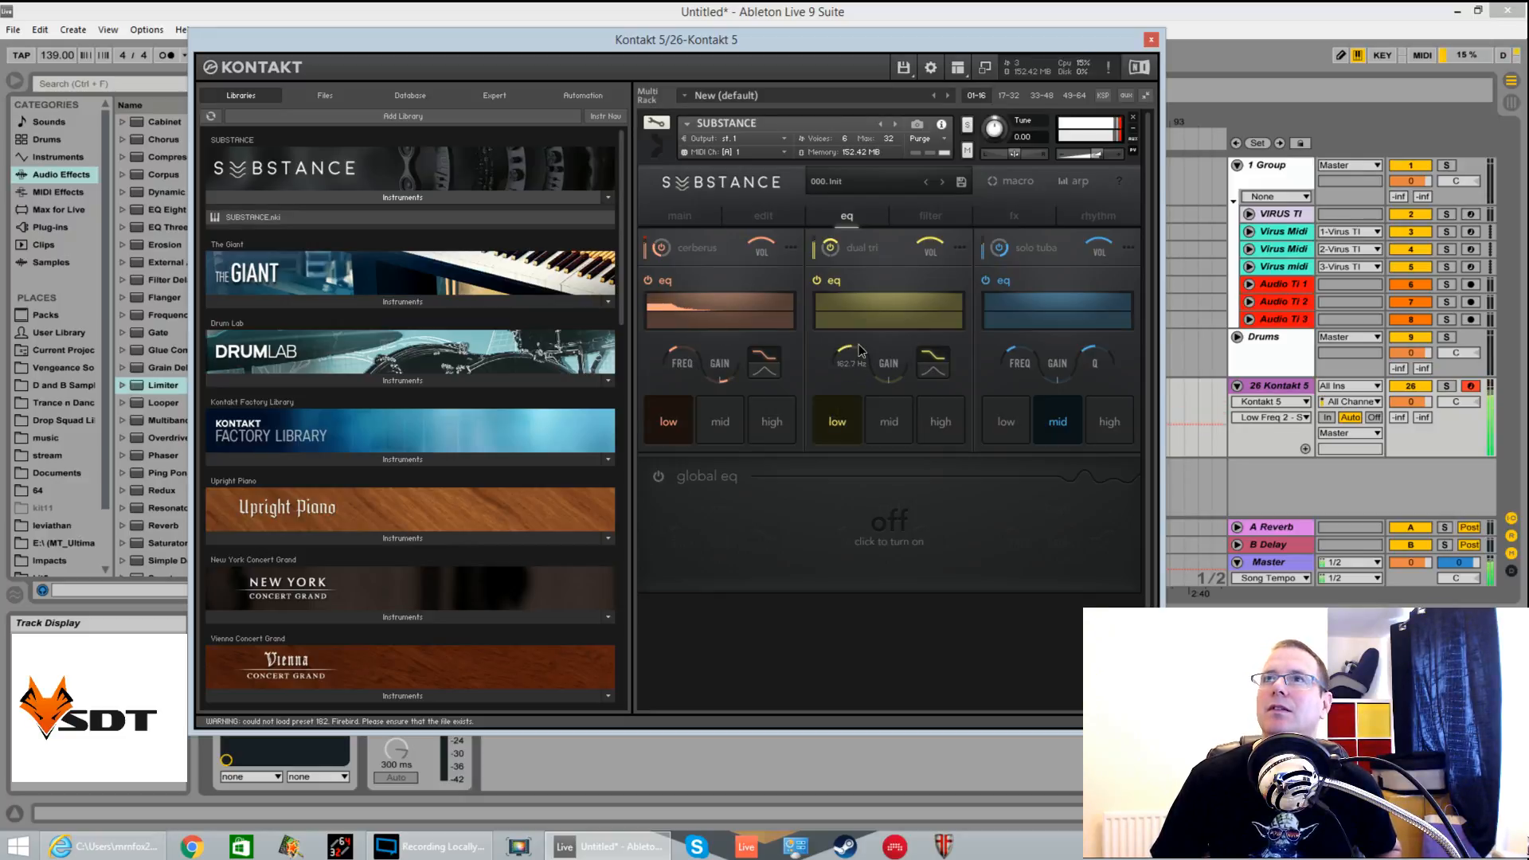
pyautogui.moveTo(882, 368)
pyautogui.mouseDown()
pyautogui.moveTo(882, 350)
pyautogui.moveTo(881, 368)
pyautogui.mouseUp()
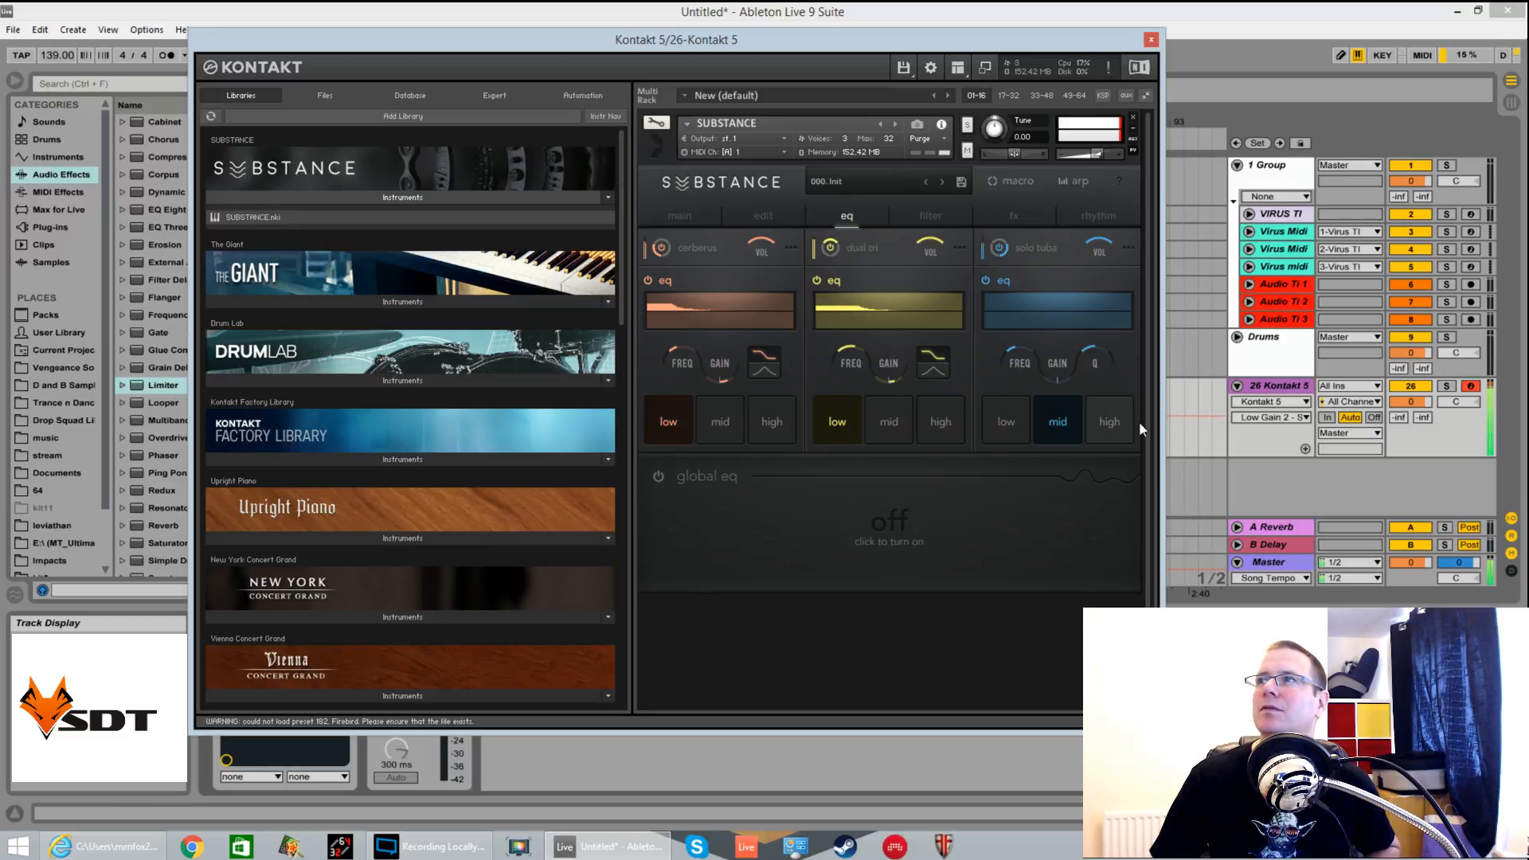
# Adjust the instrument's output volume, and boost the solo tuba EQ's mid band with Q at 53%
pyautogui.click(1296, 393)
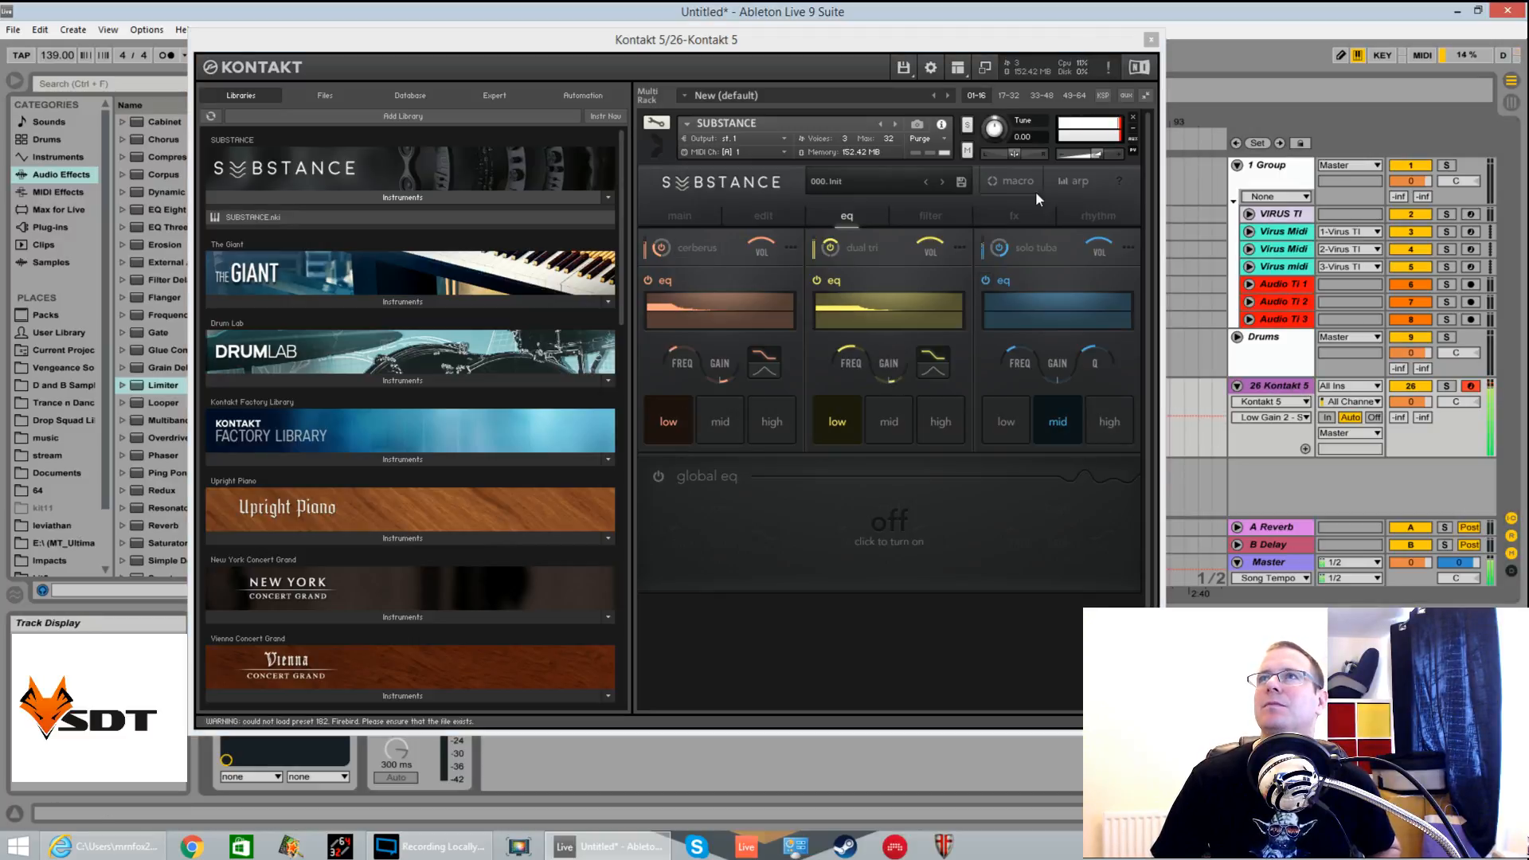
pyautogui.click(1091, 159)
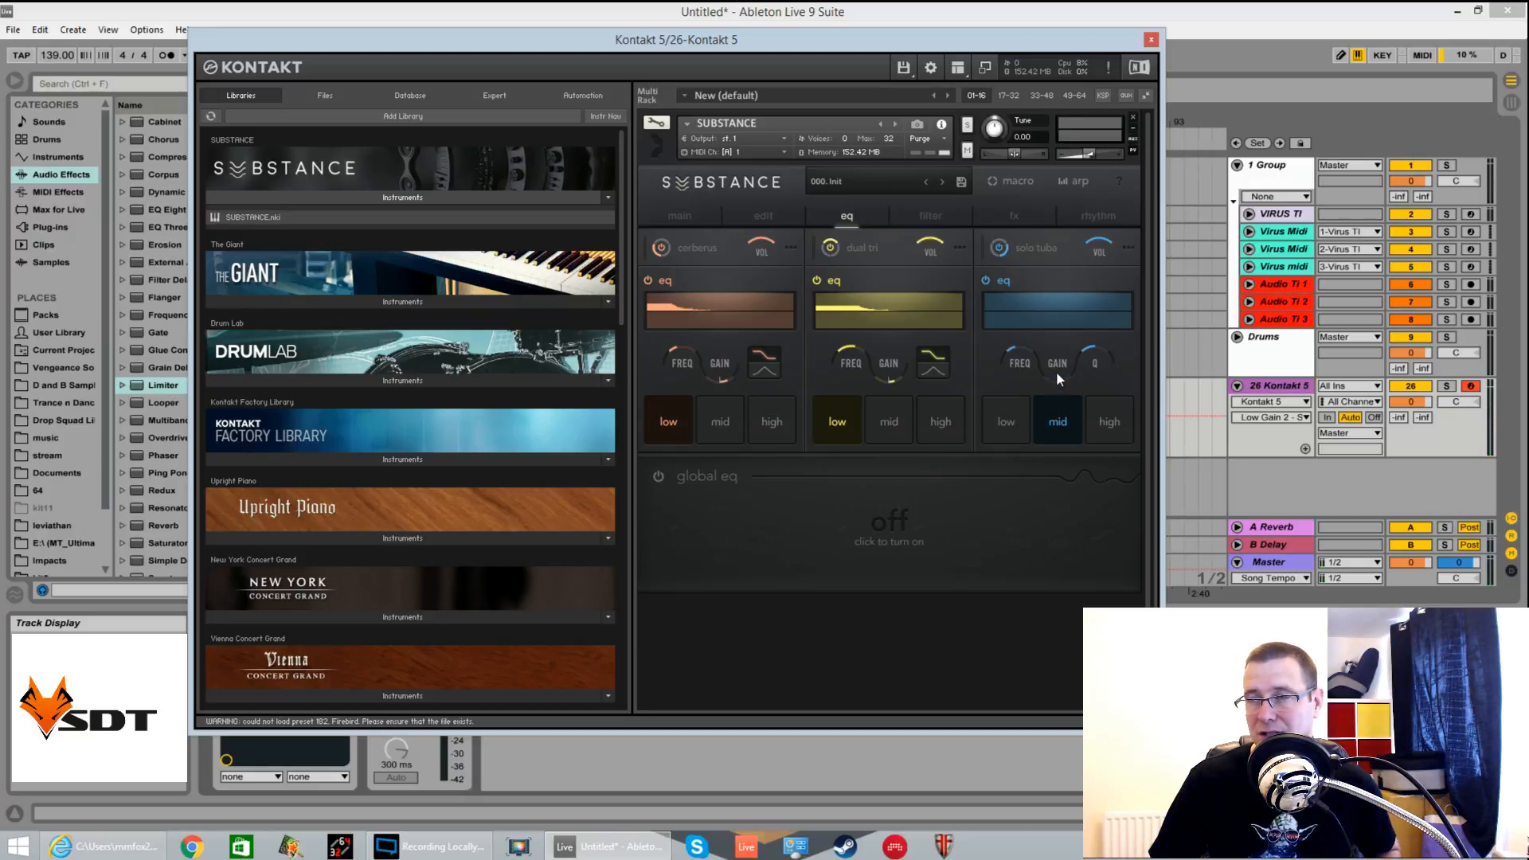
pyautogui.moveTo(1054, 367); pyautogui.dragTo(1091, 410)
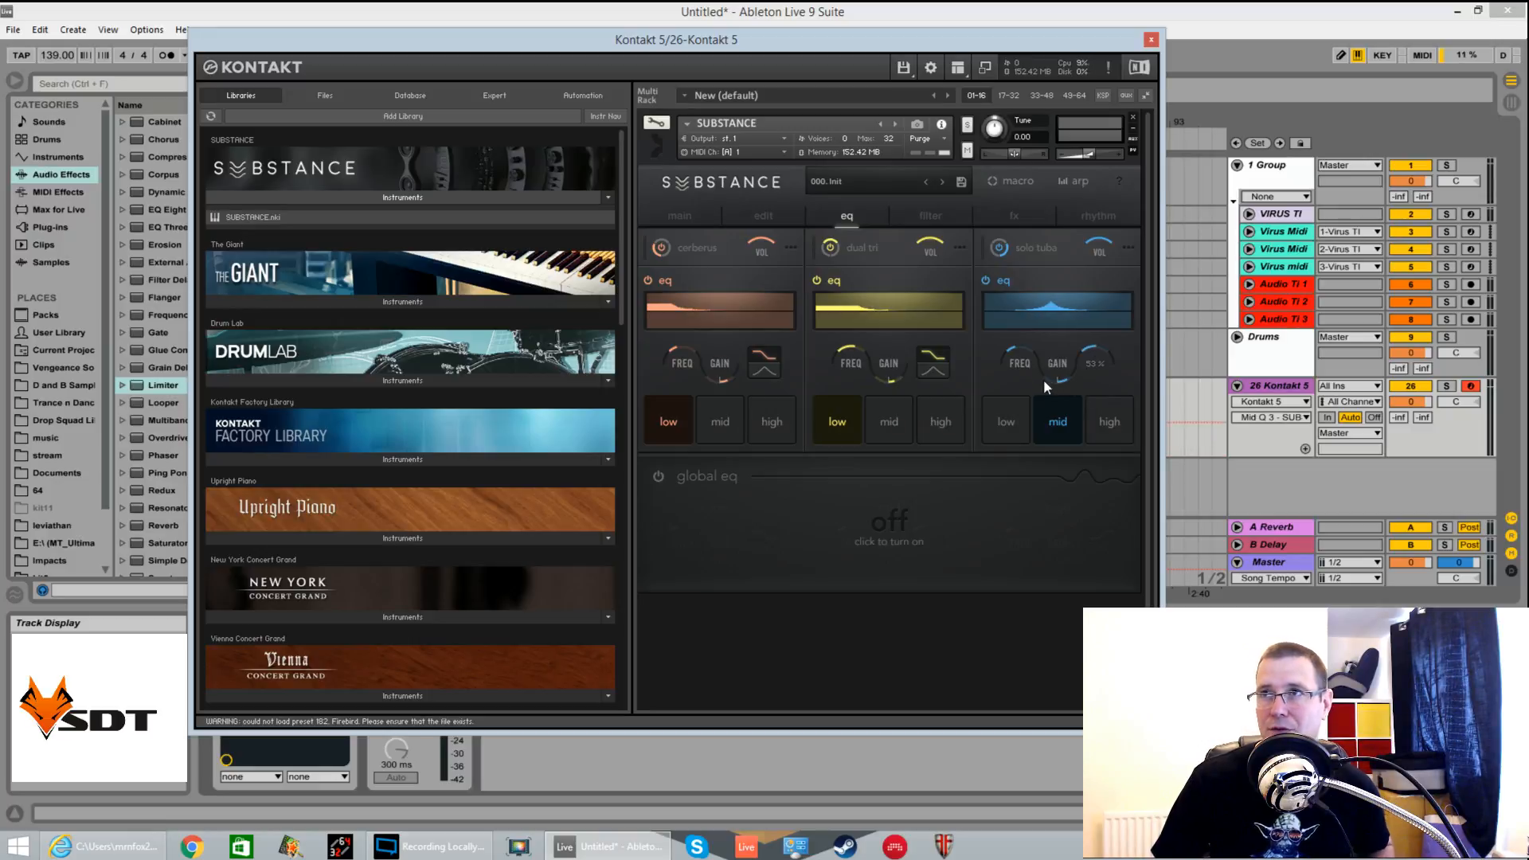
# Adjust the solo tuba EQ's mid frequency, and enable the global EQ with adjusted mid-band settings and high-band gain
pyautogui.moveTo(1033, 366)
pyautogui.mouseDown()
pyautogui.moveTo(1048, 326)
pyautogui.moveTo(1034, 384)
pyautogui.mouseUp()
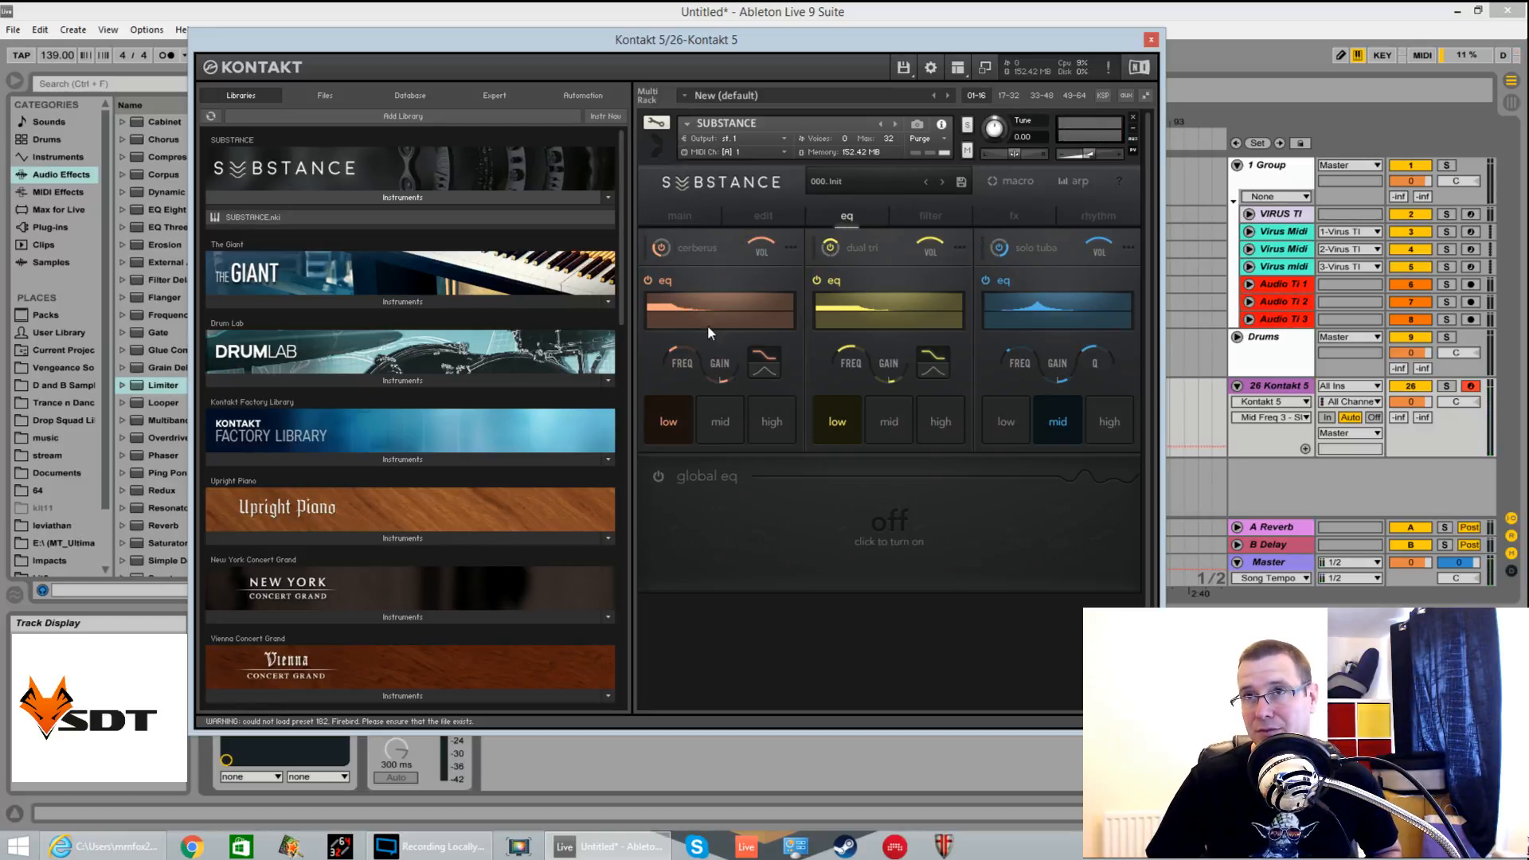
pyautogui.click(659, 477)
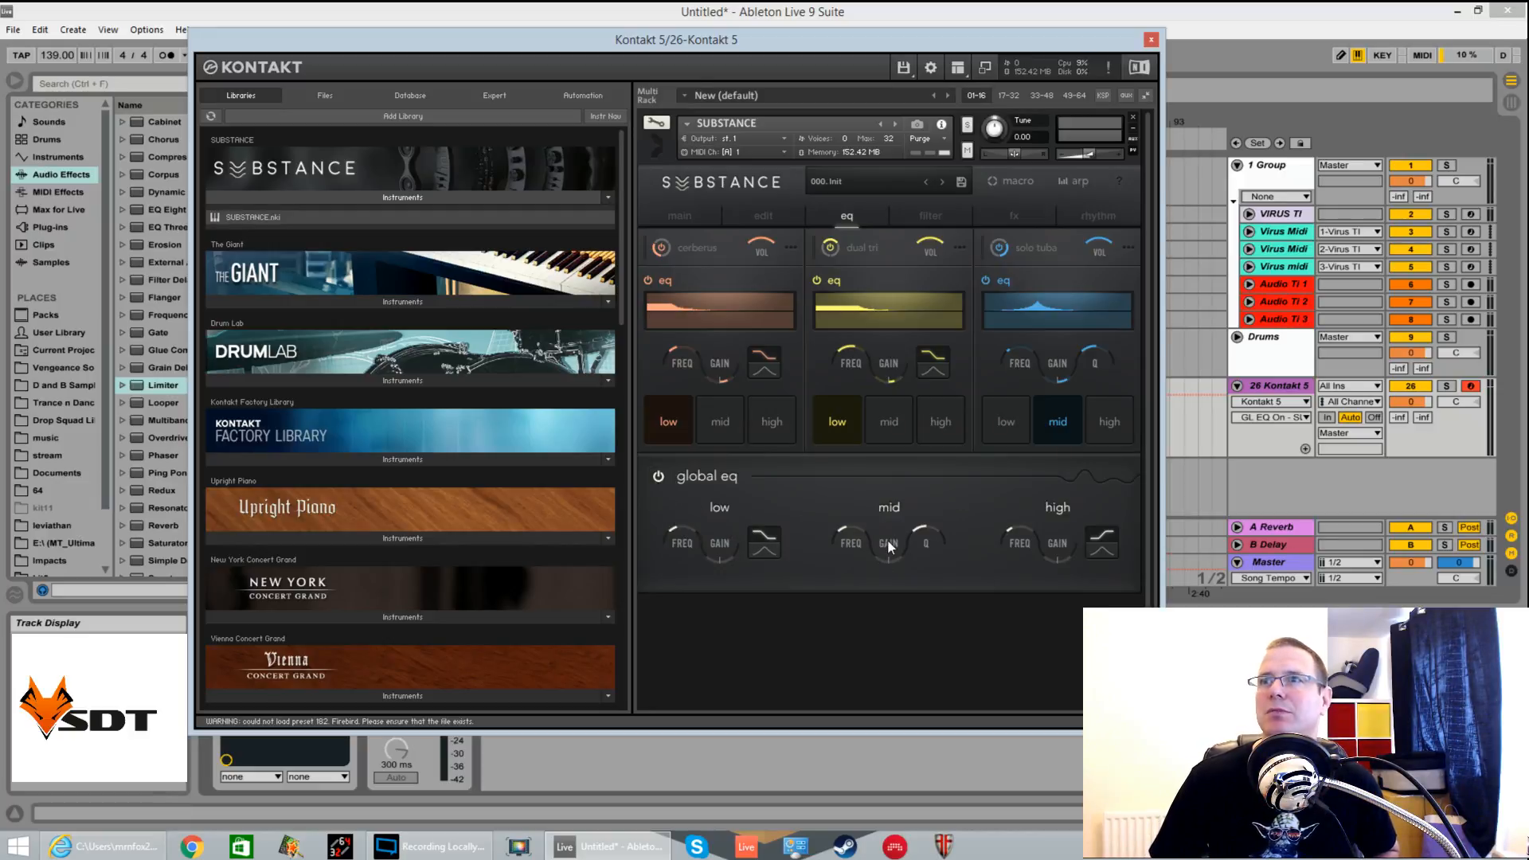
pyautogui.moveTo(900, 541); pyautogui.dragTo(860, 538)
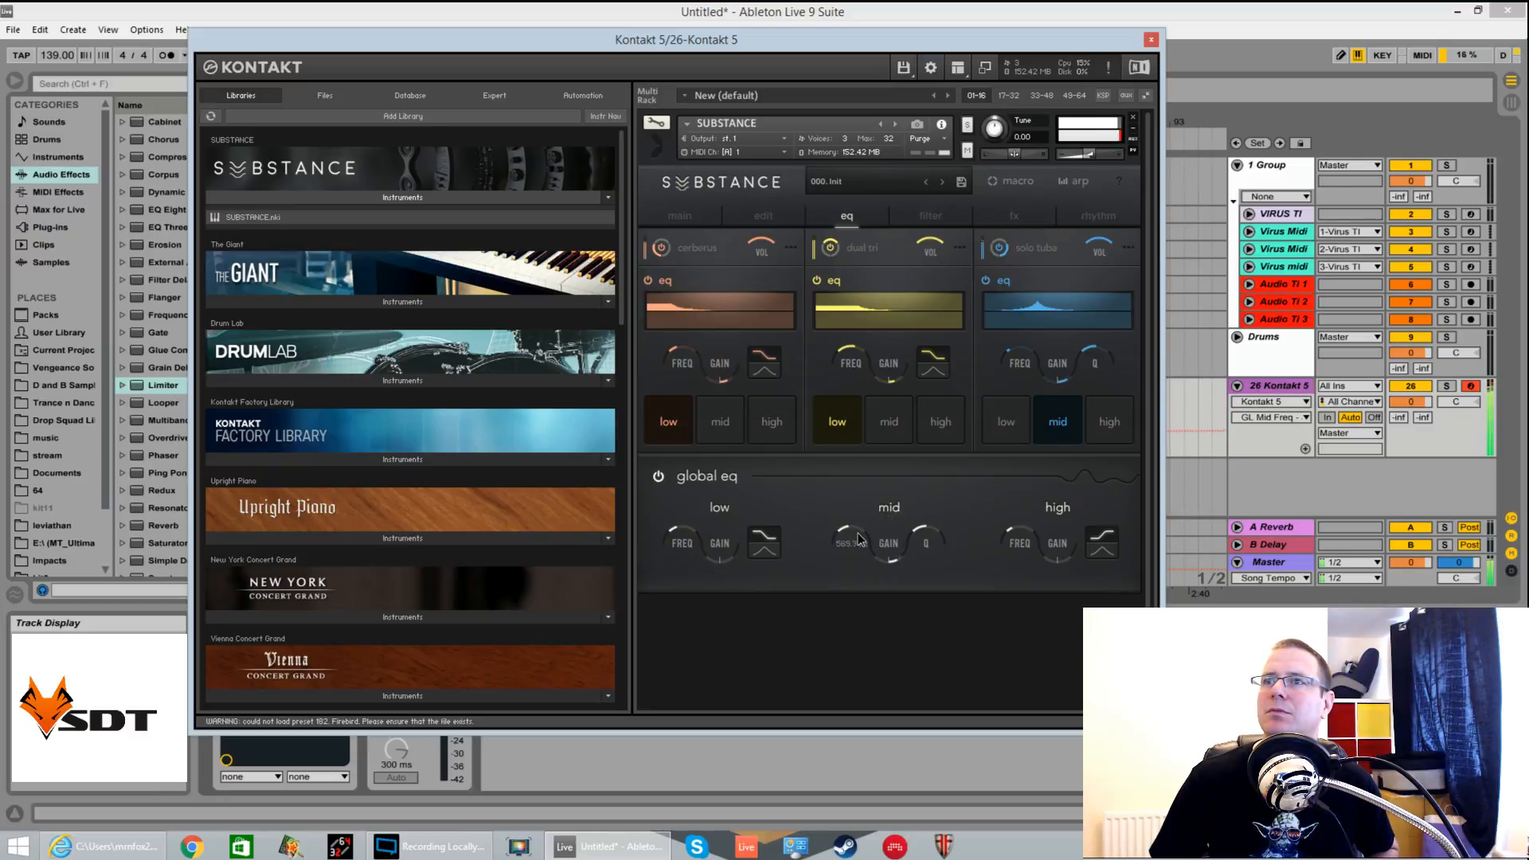
pyautogui.click(917, 549)
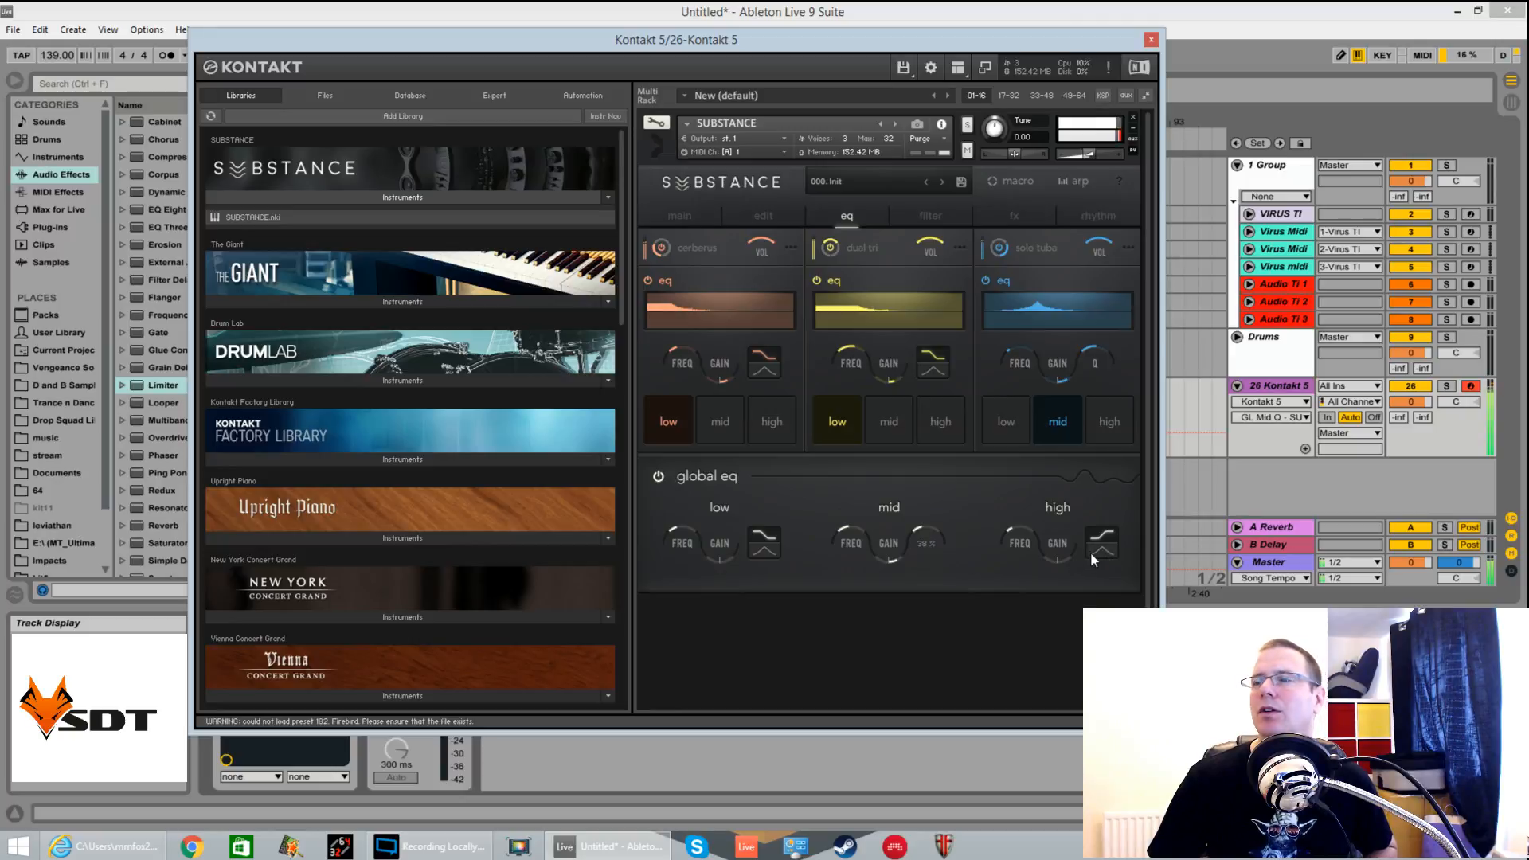
pyautogui.moveTo(1059, 546); pyautogui.dragTo(1059, 555)
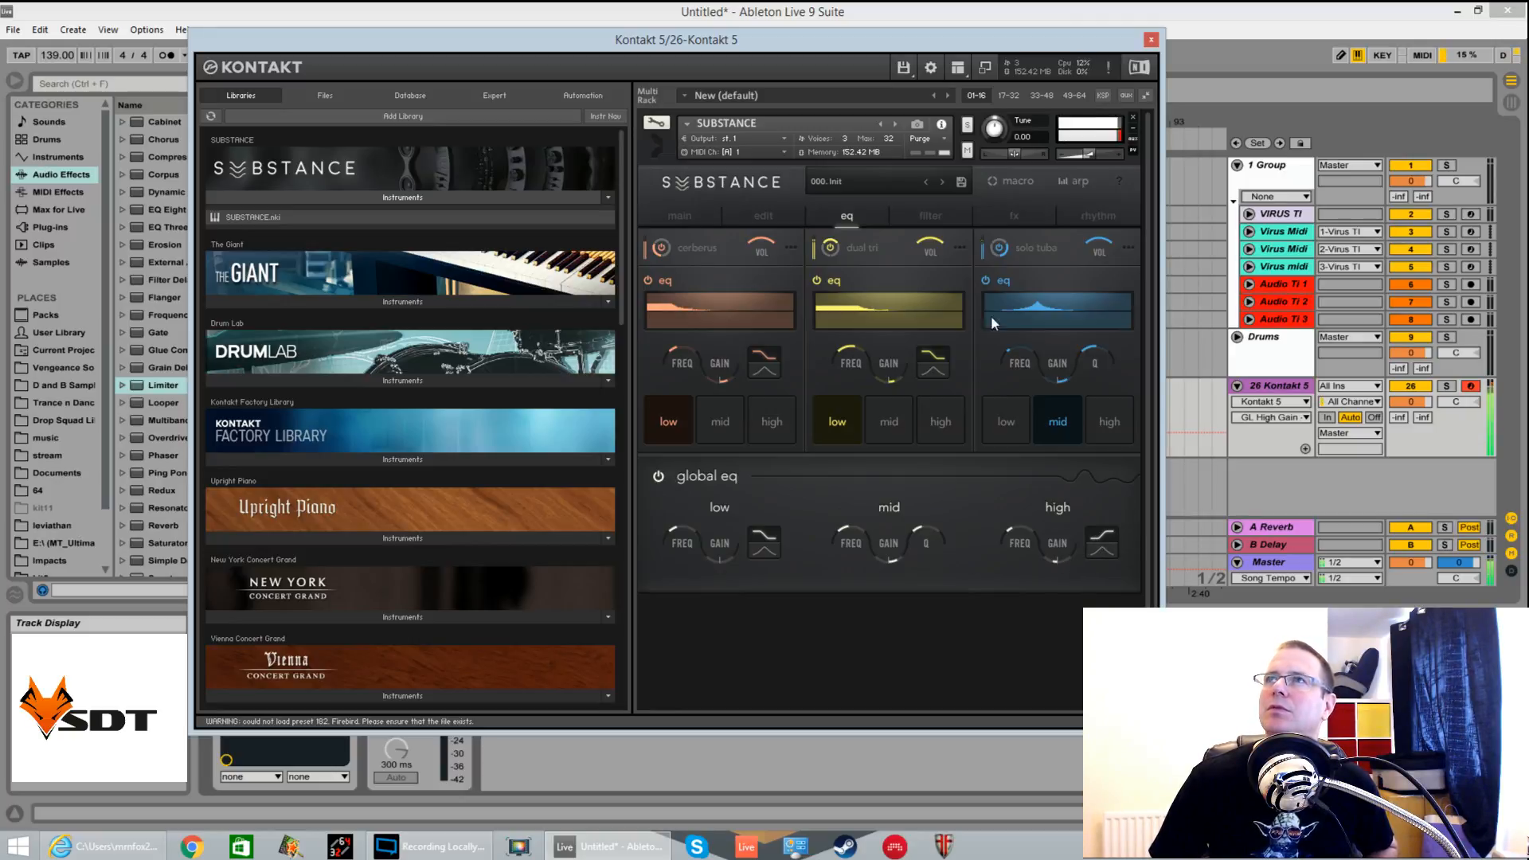
pyautogui.moveTo(1089, 156)
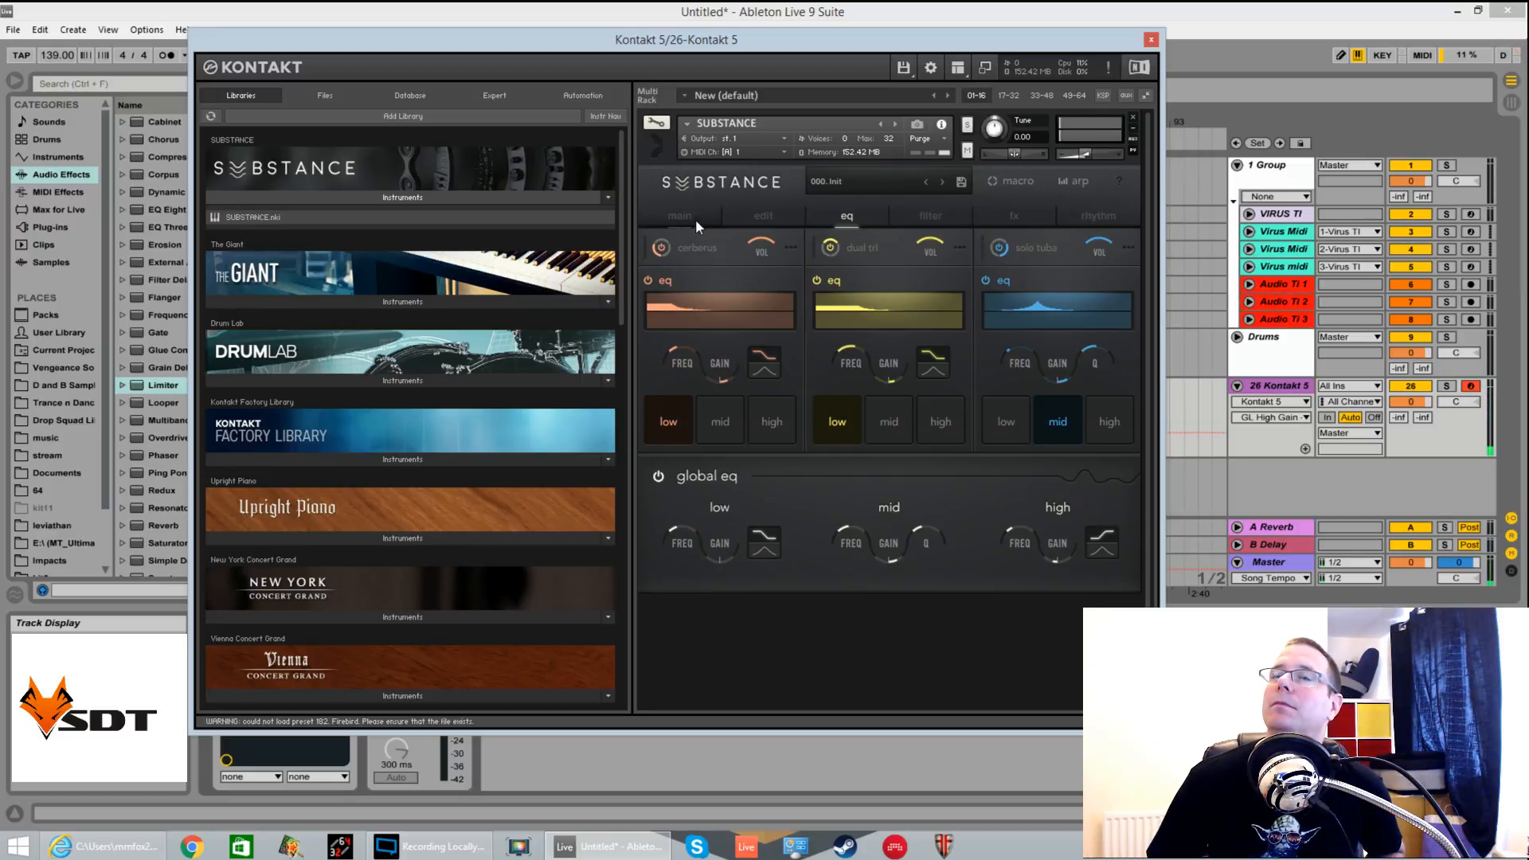
# Turn on the individual filters of the cerberus, dual tri and solo tuba layers
pyautogui.click(759, 216)
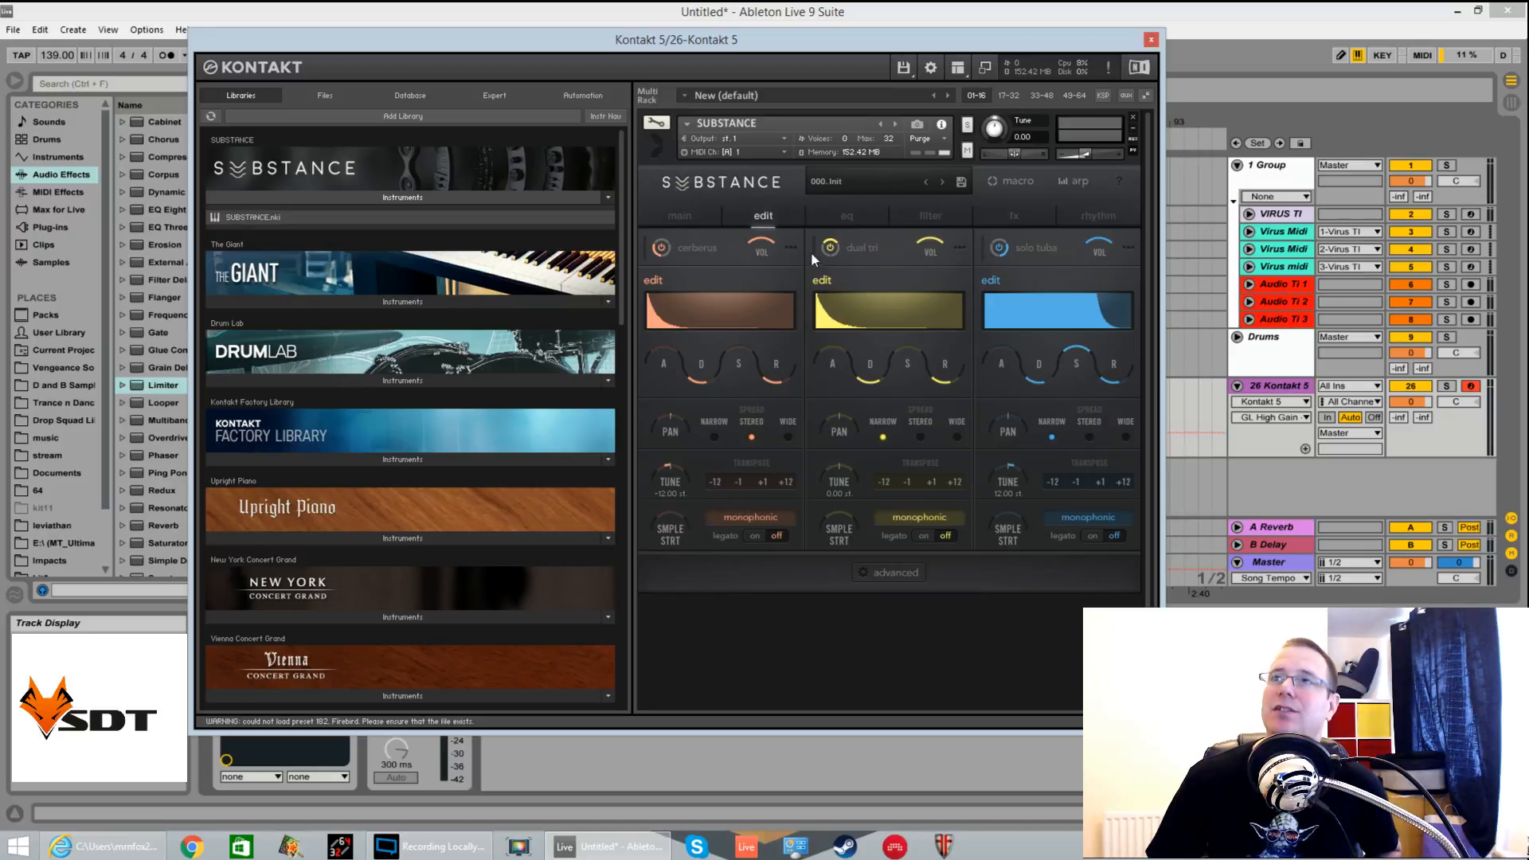
pyautogui.click(865, 219)
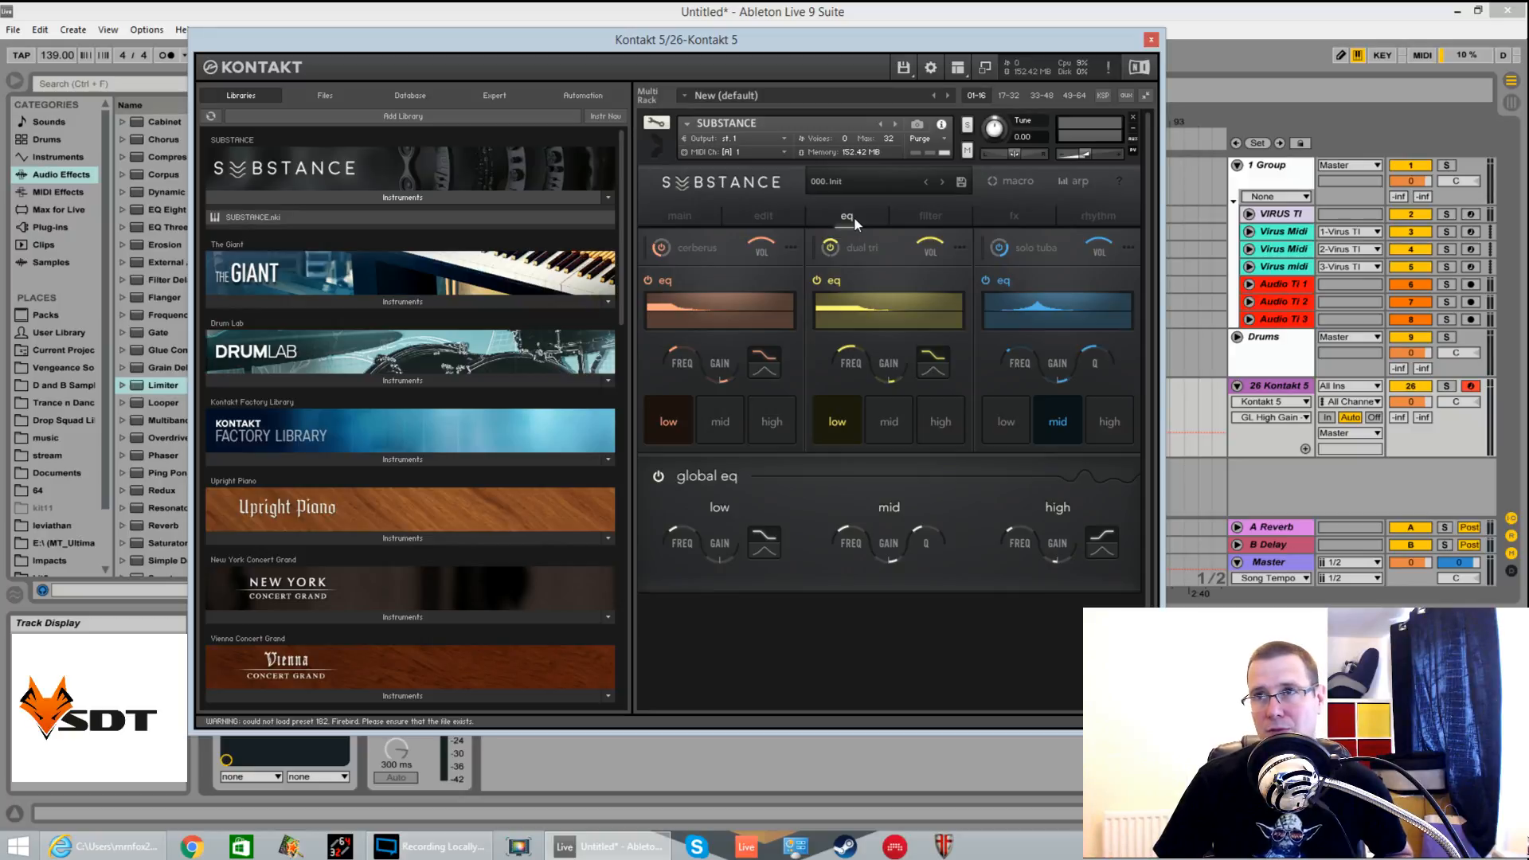
pyautogui.click(930, 215)
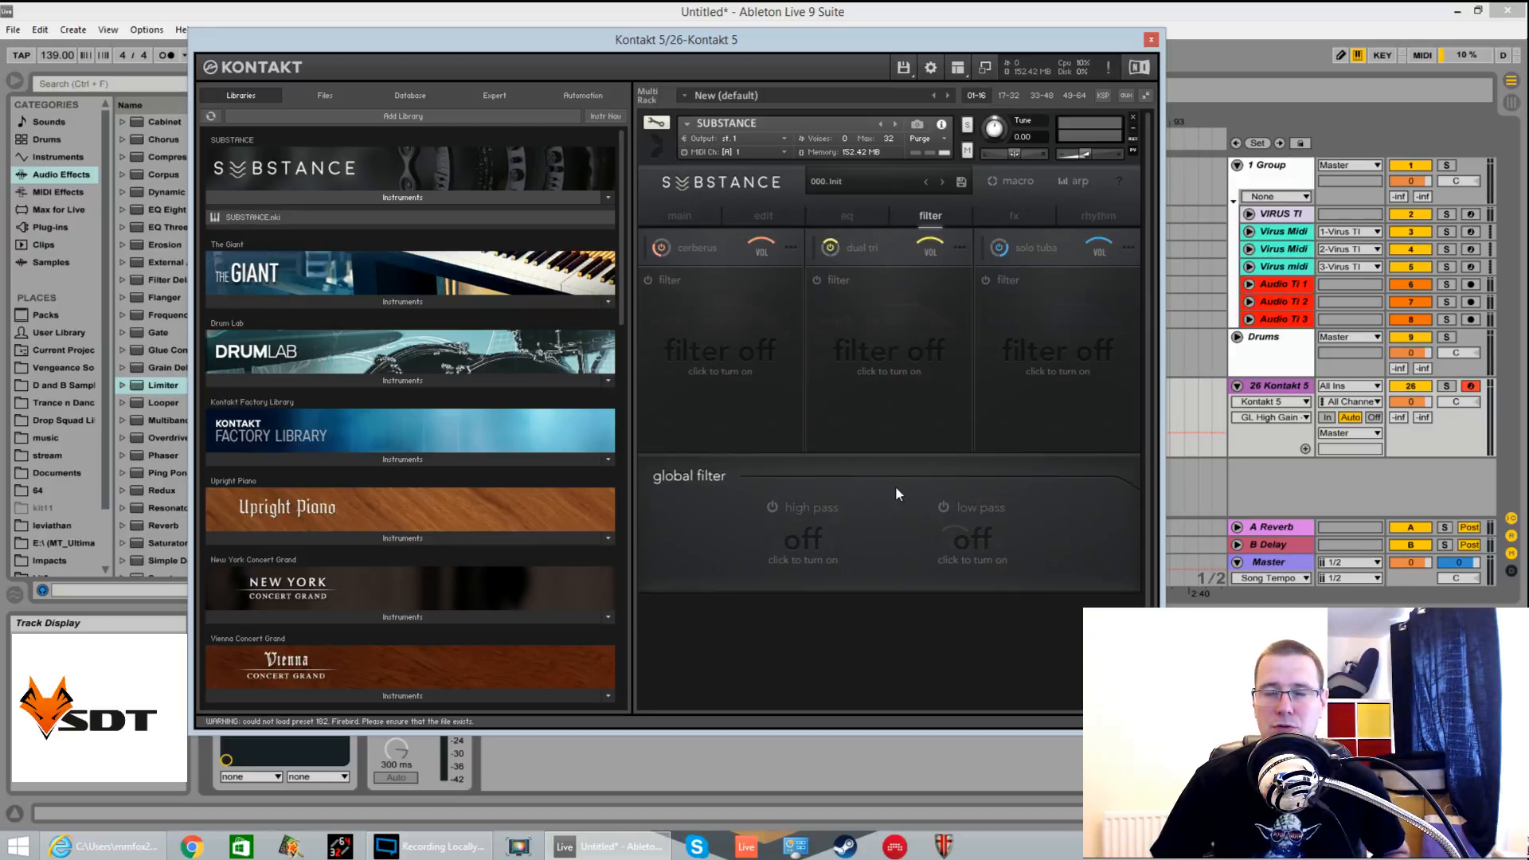
pyautogui.click(644, 278)
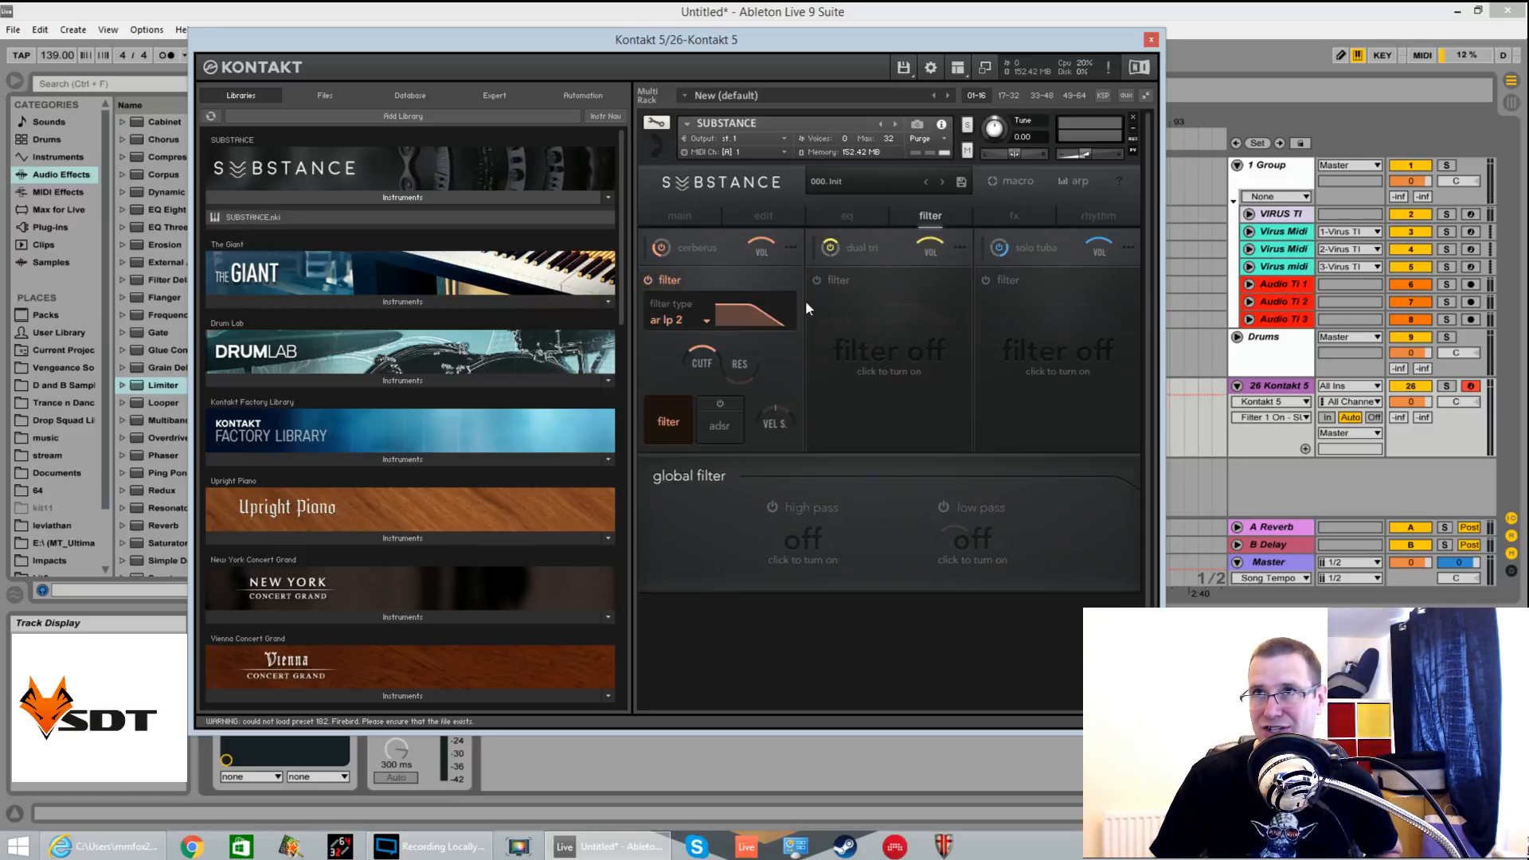
pyautogui.doubleClick(828, 275)
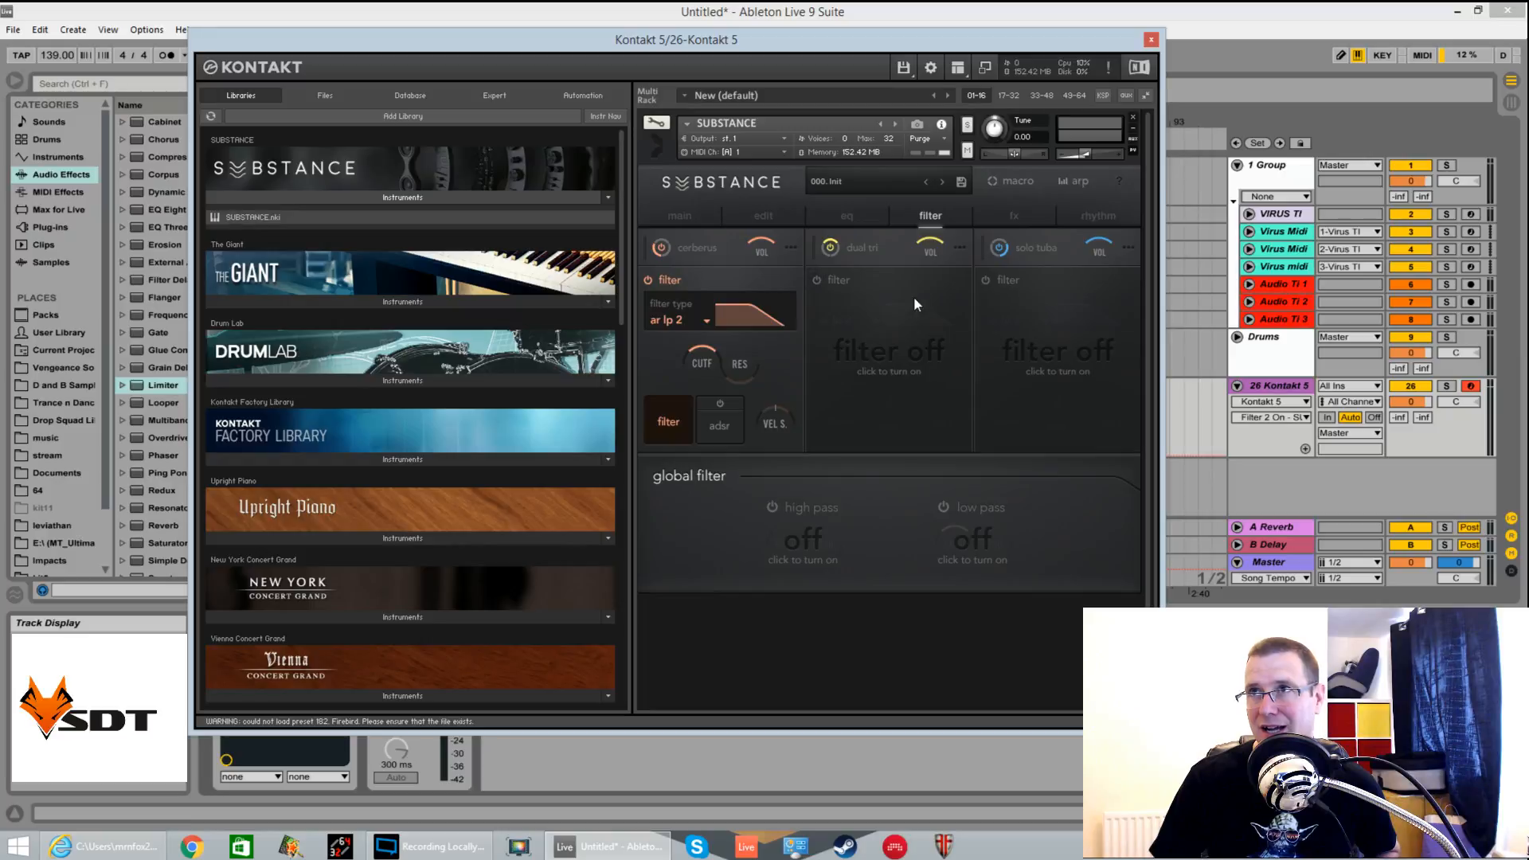
pyautogui.click(987, 279)
pyautogui.click(815, 279)
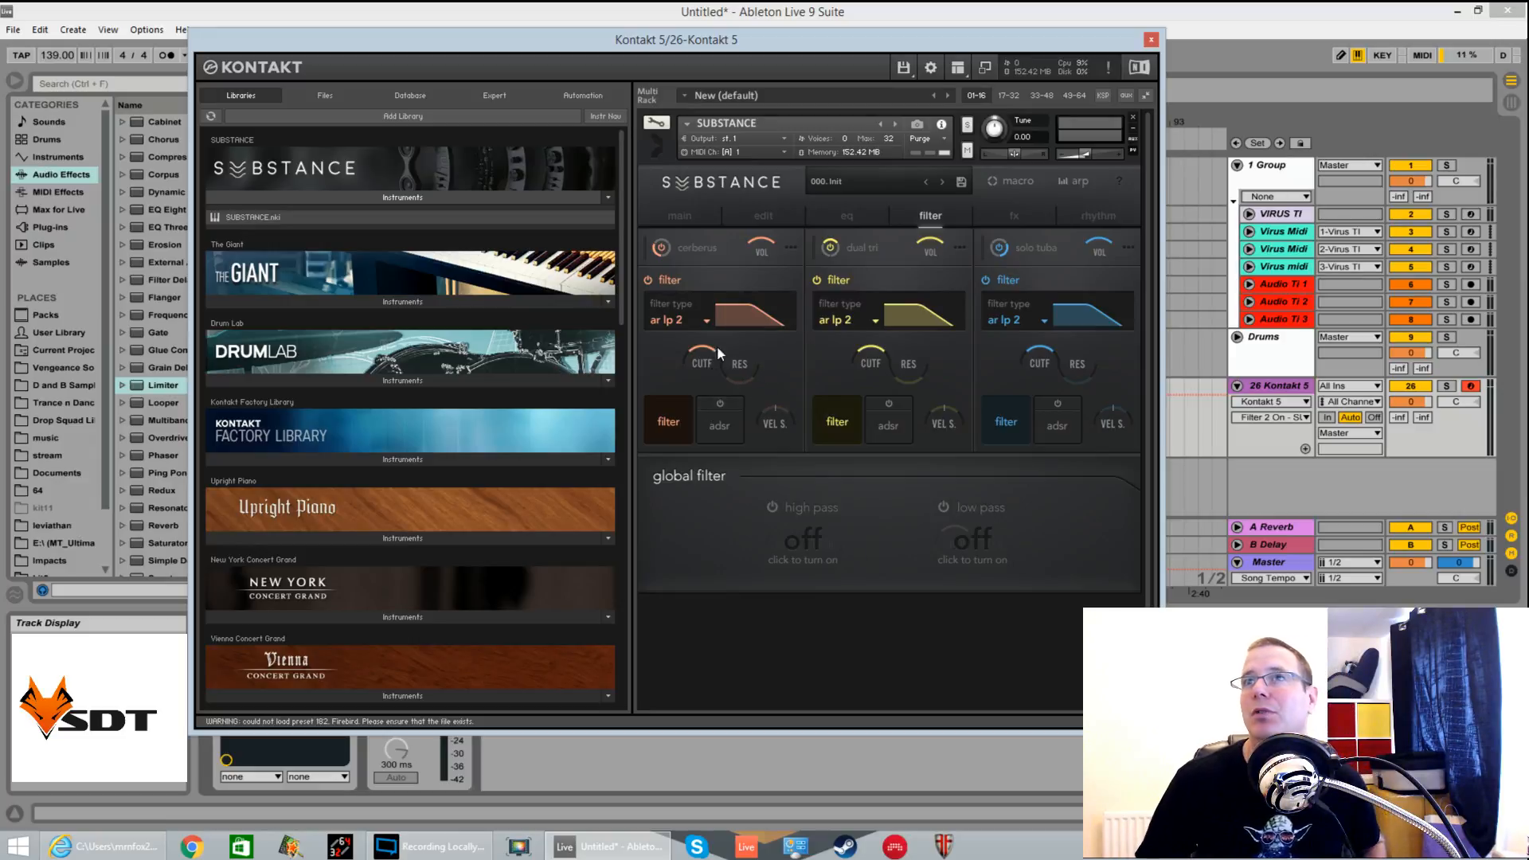
# Sweep the cerberus filter's cutoff, isolate that layer by switching off dual tri and solo tuba, and leave the cutoff fully lowered
pyautogui.moveTo(716, 345); pyautogui.dragTo(715, 484)
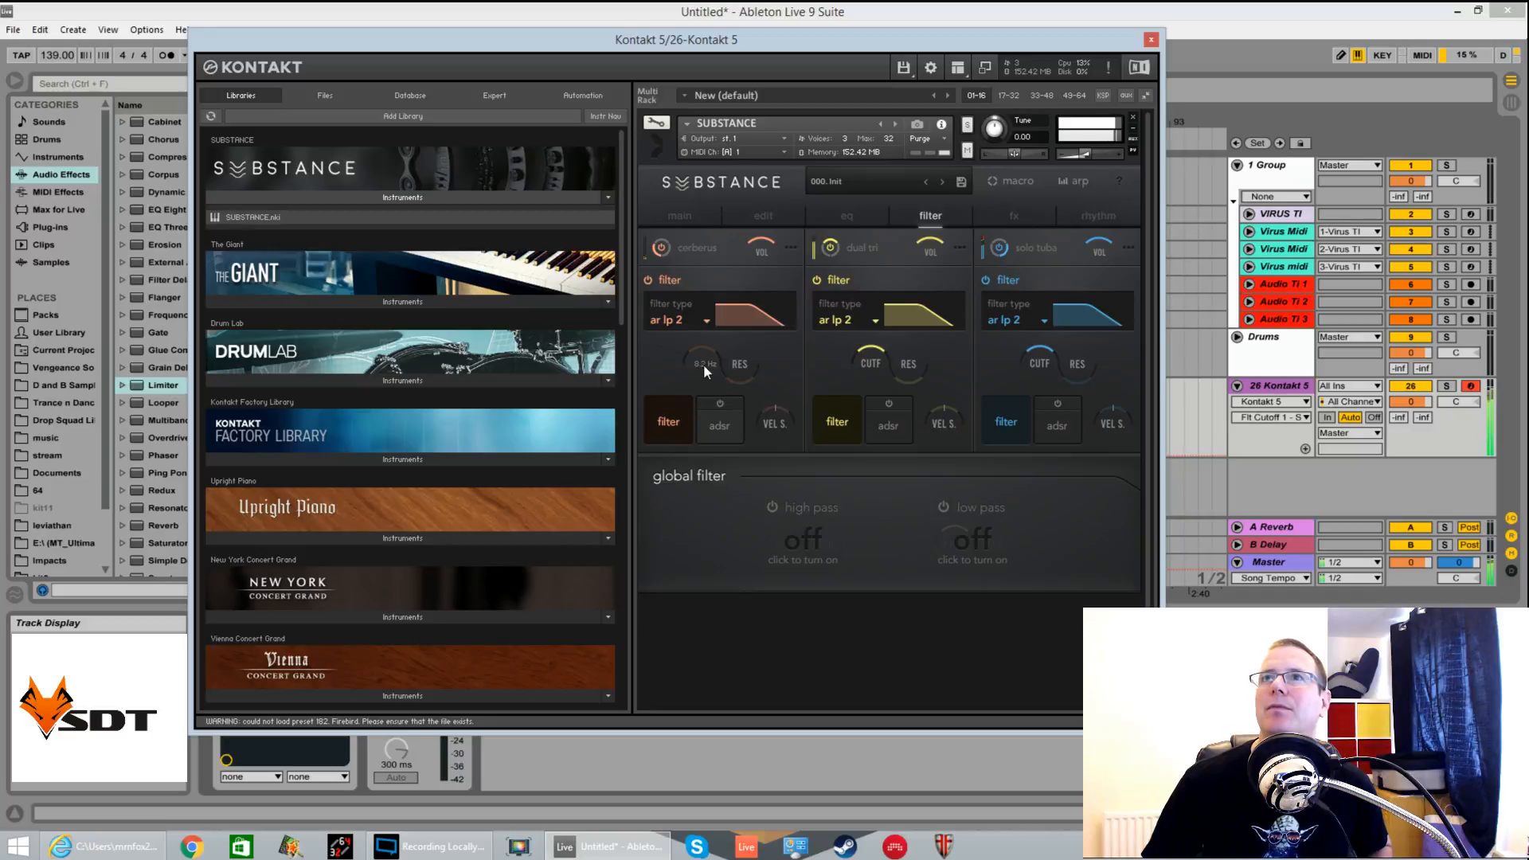
pyautogui.moveTo(704, 367); pyautogui.dragTo(774, 271)
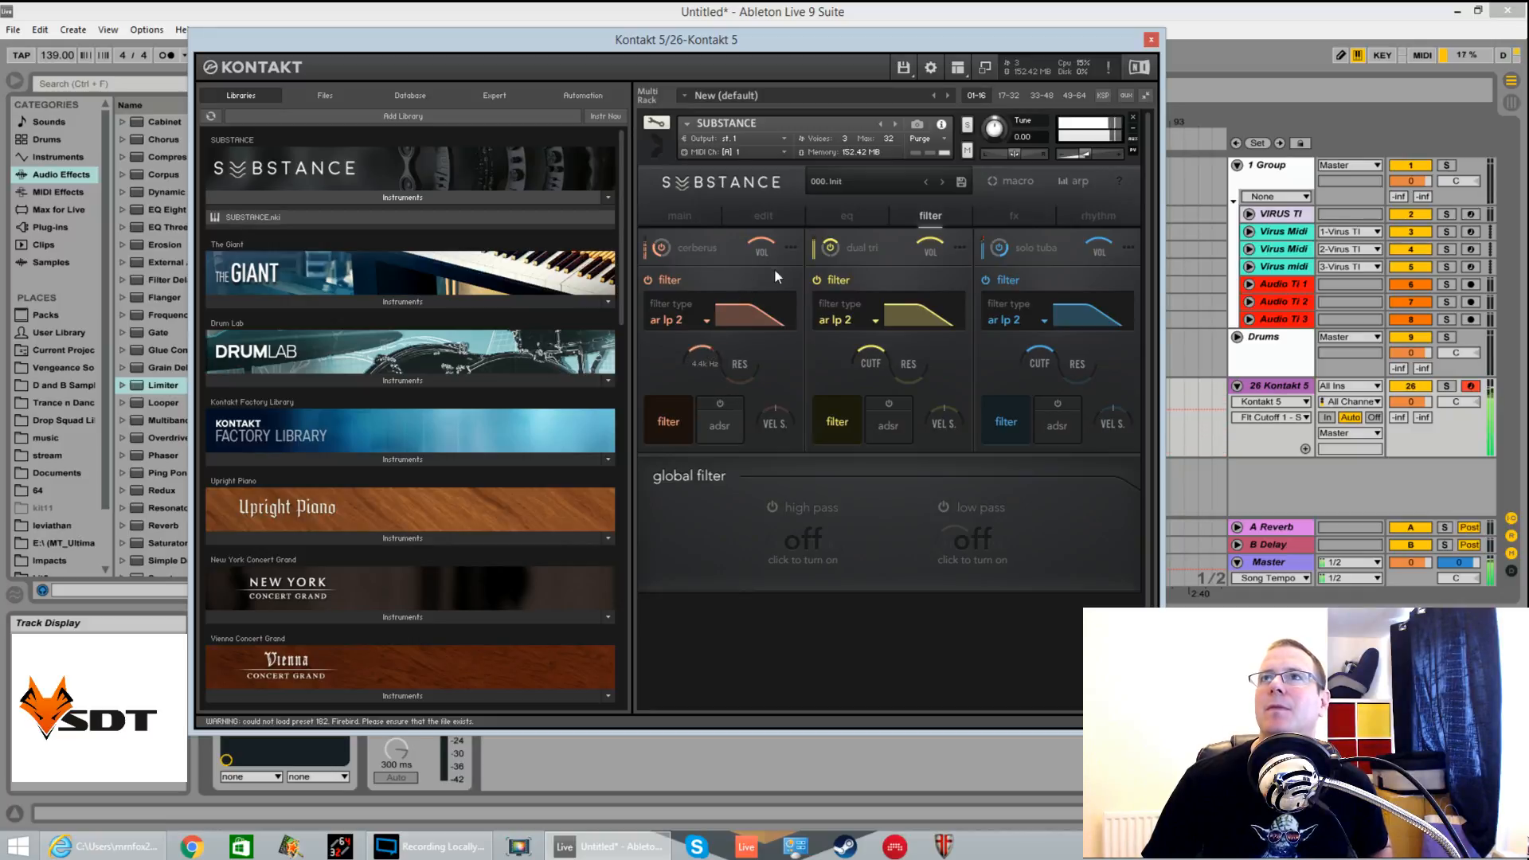
pyautogui.click(830, 247)
pyautogui.click(999, 248)
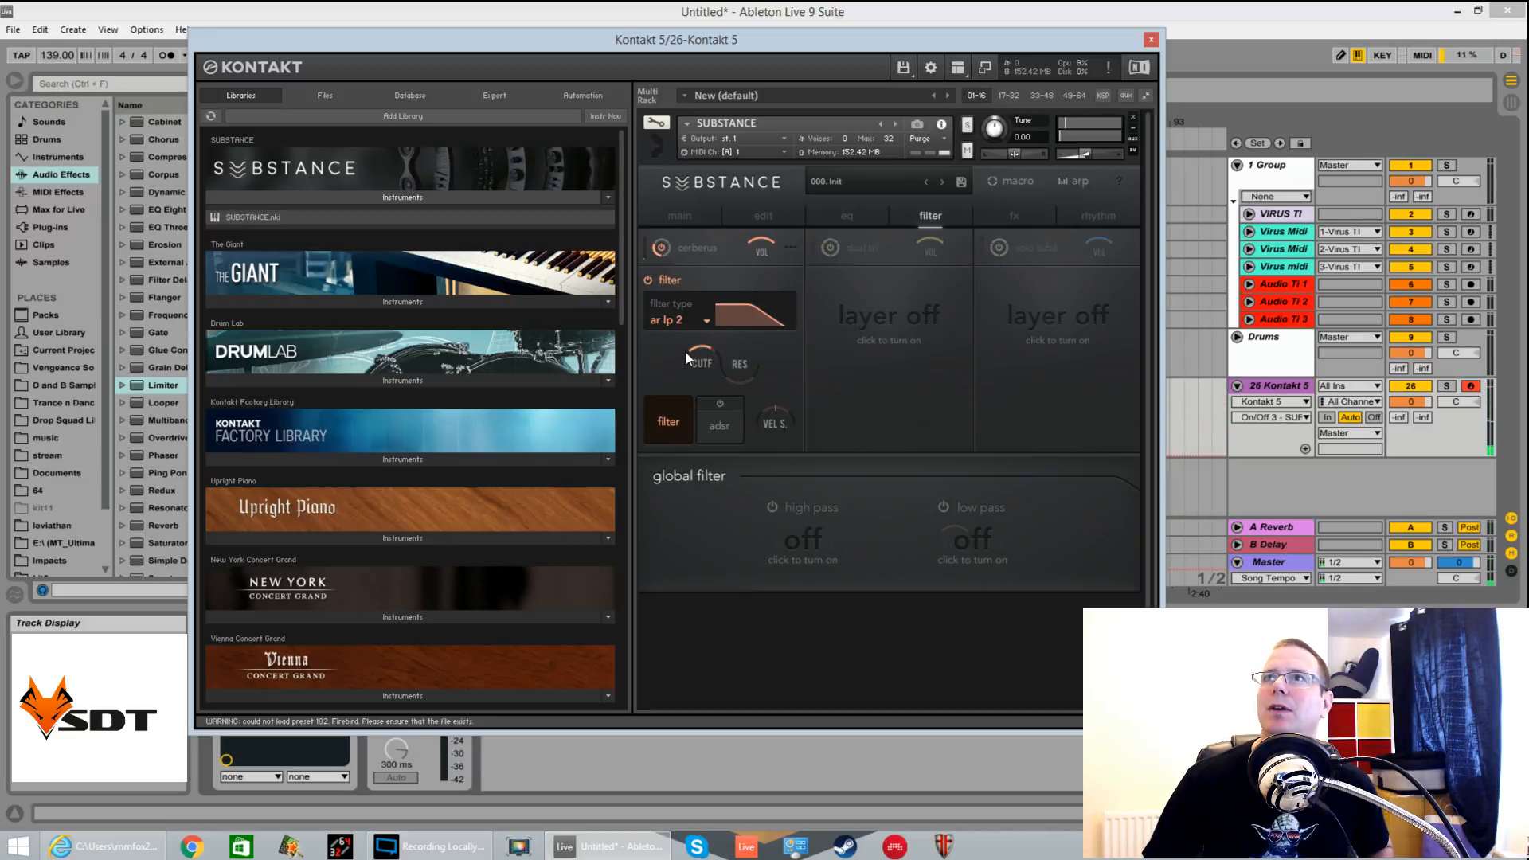
pyautogui.moveTo(688, 360); pyautogui.dragTo(697, 418)
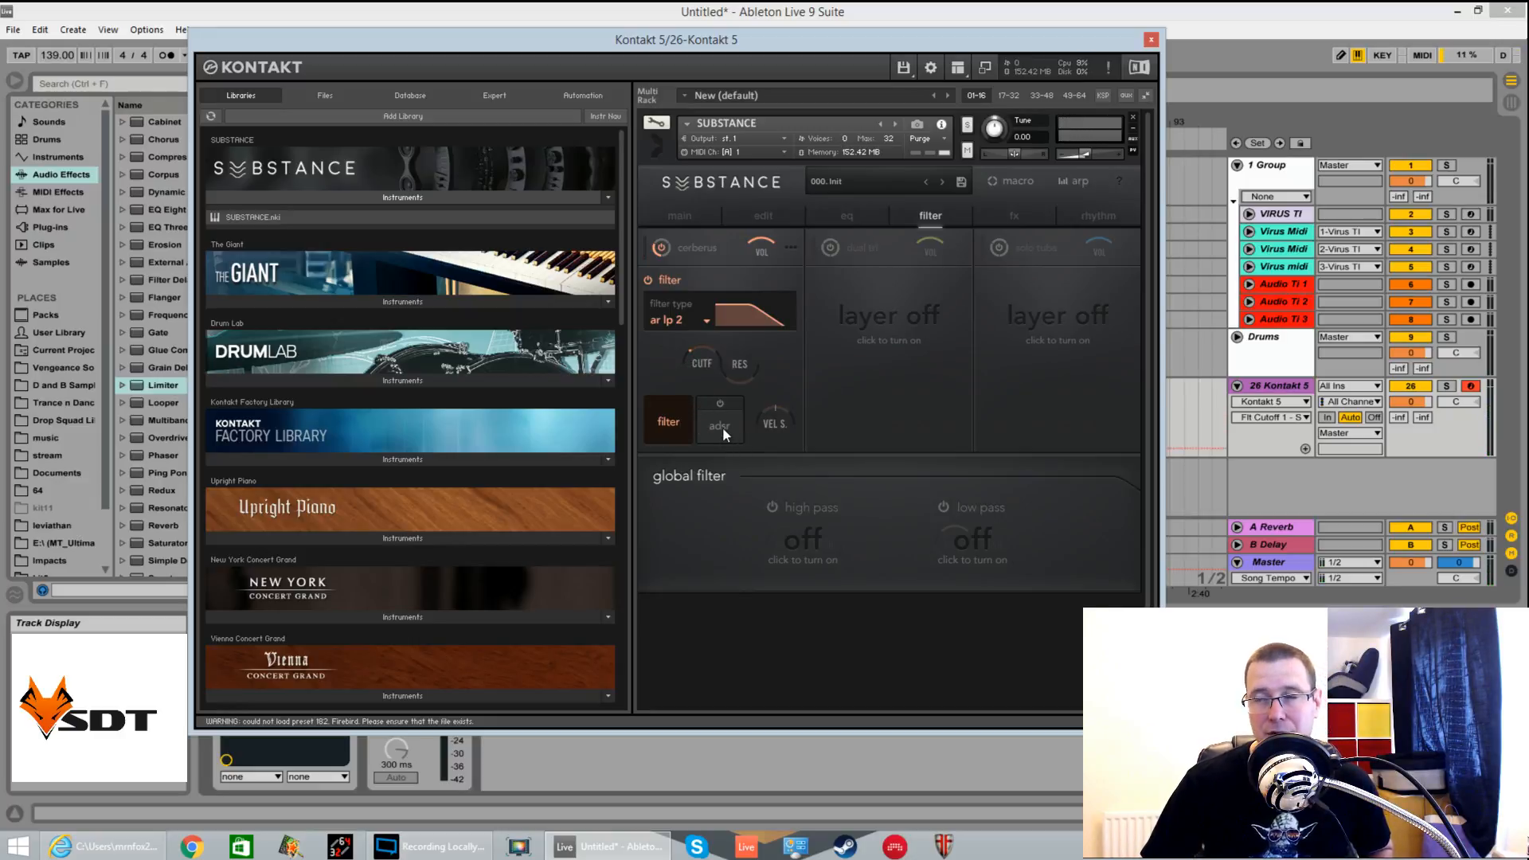
# Enable the cerberus filter's ADSR envelope with amount at 100%, a longer decay and release at 0 ms
pyautogui.click(723, 426)
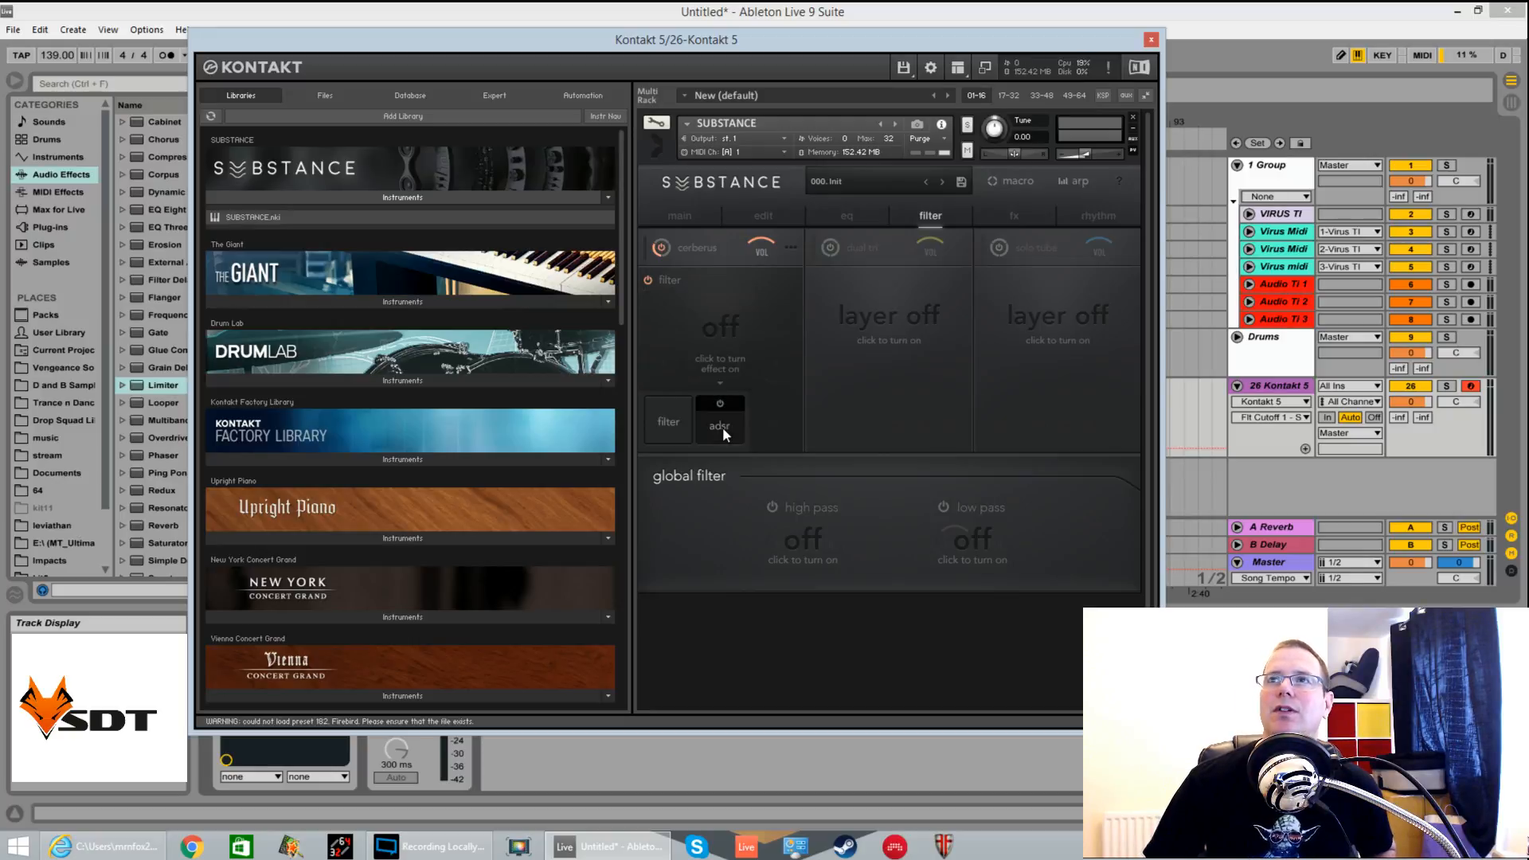
pyautogui.click(721, 402)
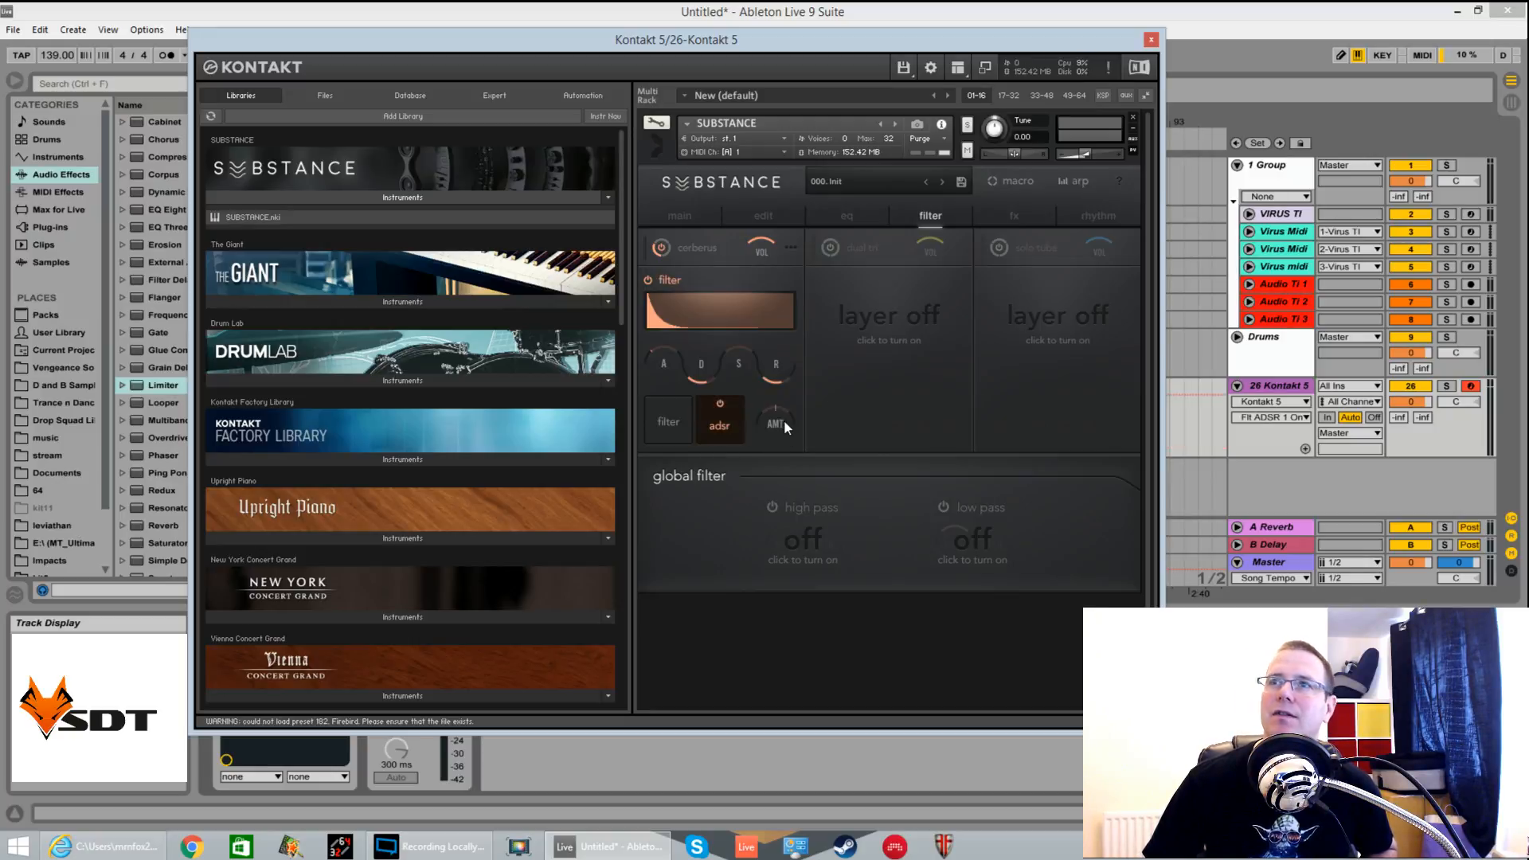
pyautogui.moveTo(784, 424); pyautogui.dragTo(791, 396)
pyautogui.click(711, 360)
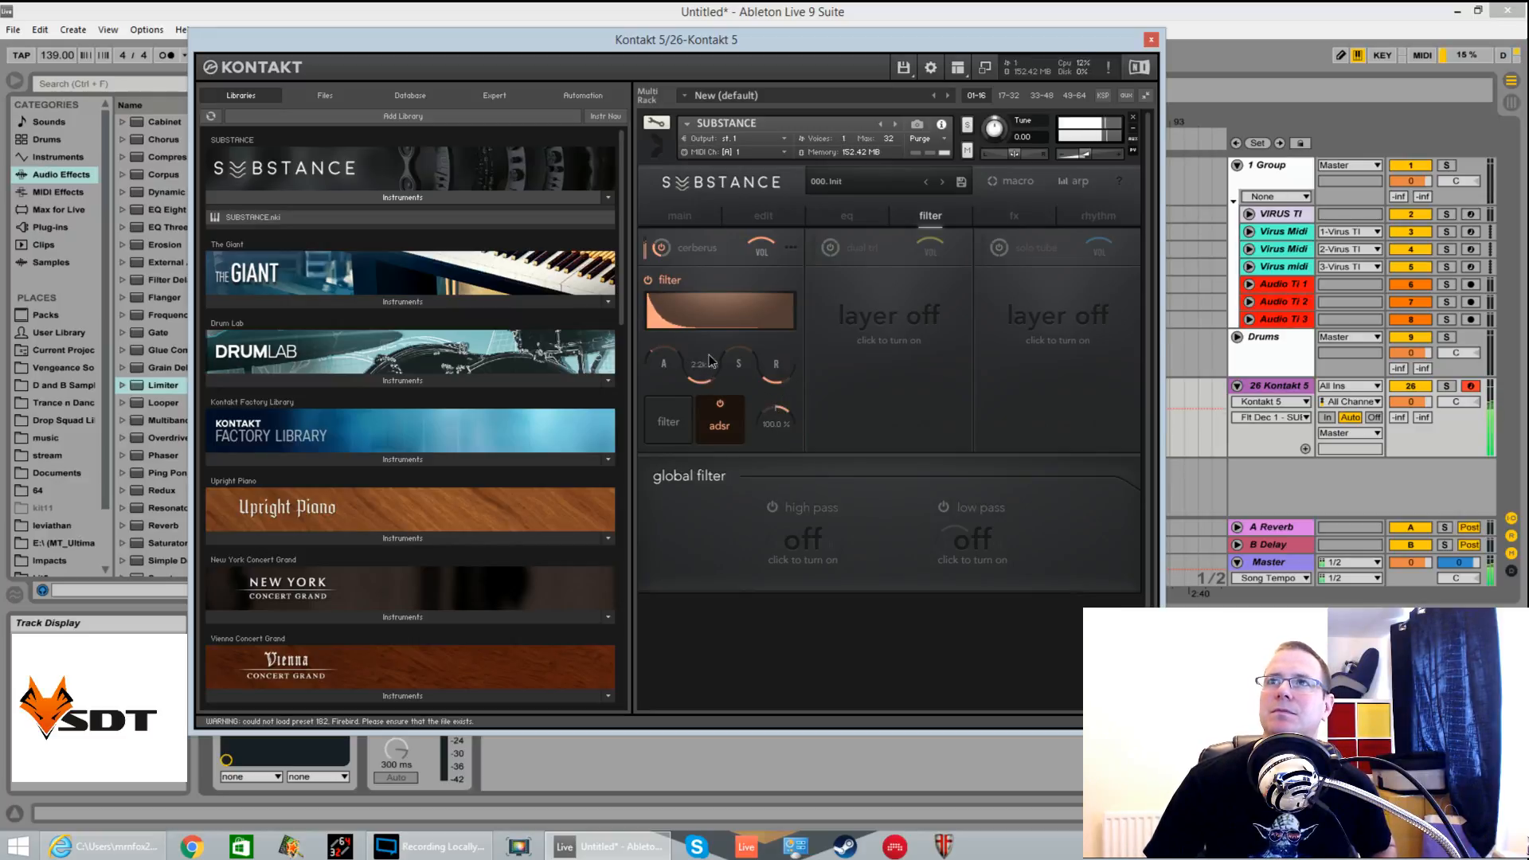
pyautogui.moveTo(711, 360); pyautogui.dragTo(717, 337)
pyautogui.moveTo(788, 384); pyautogui.dragTo(767, 453)
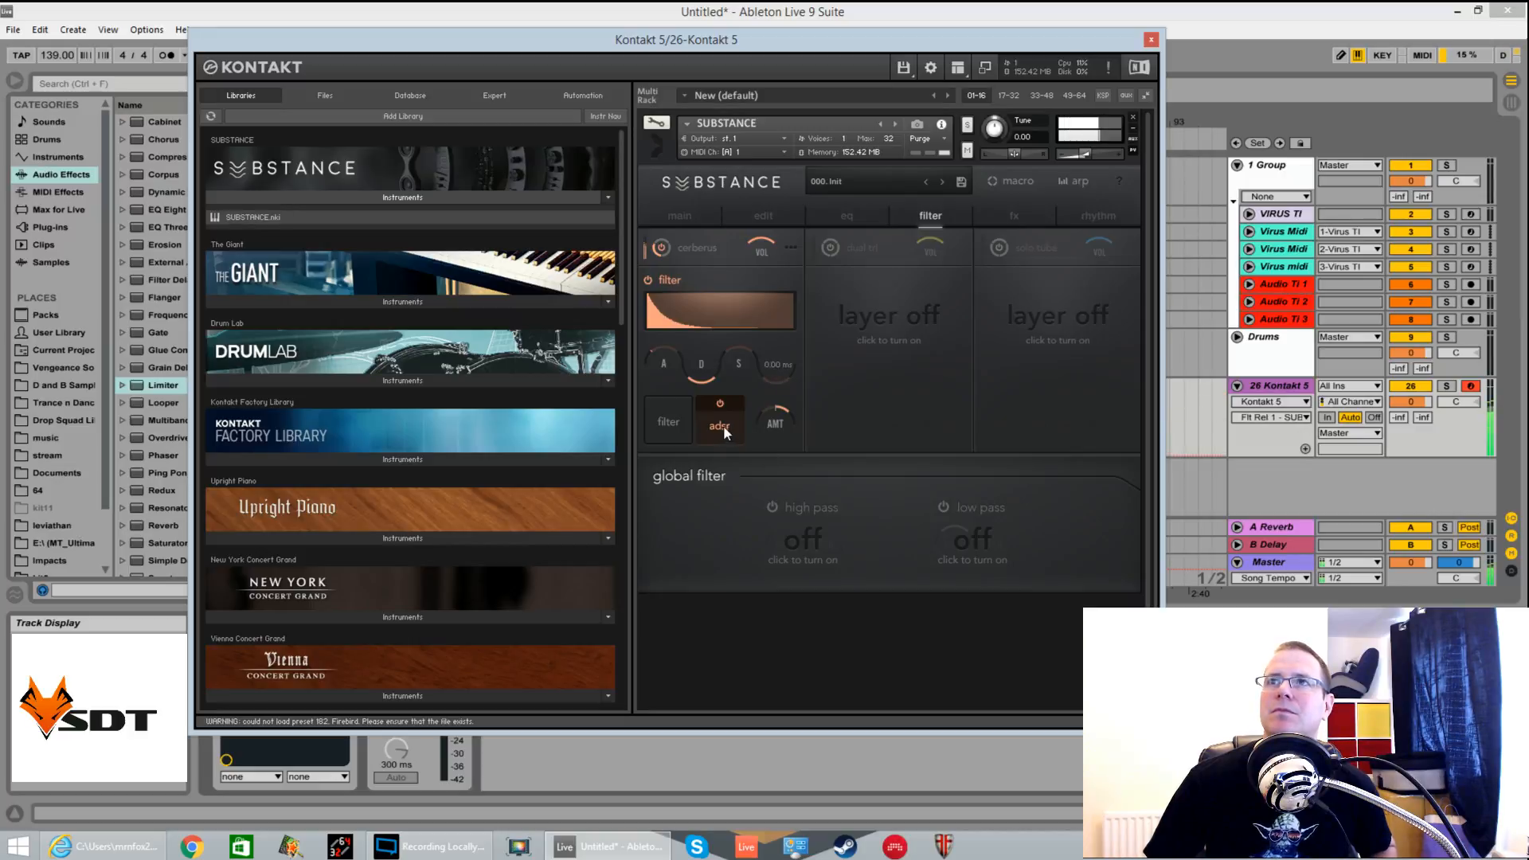
# Raise the cerberus filter's resonance slightly, sweep its cutoff up and back down low, and adjust the filter envelope's attack
pyautogui.click(667, 422)
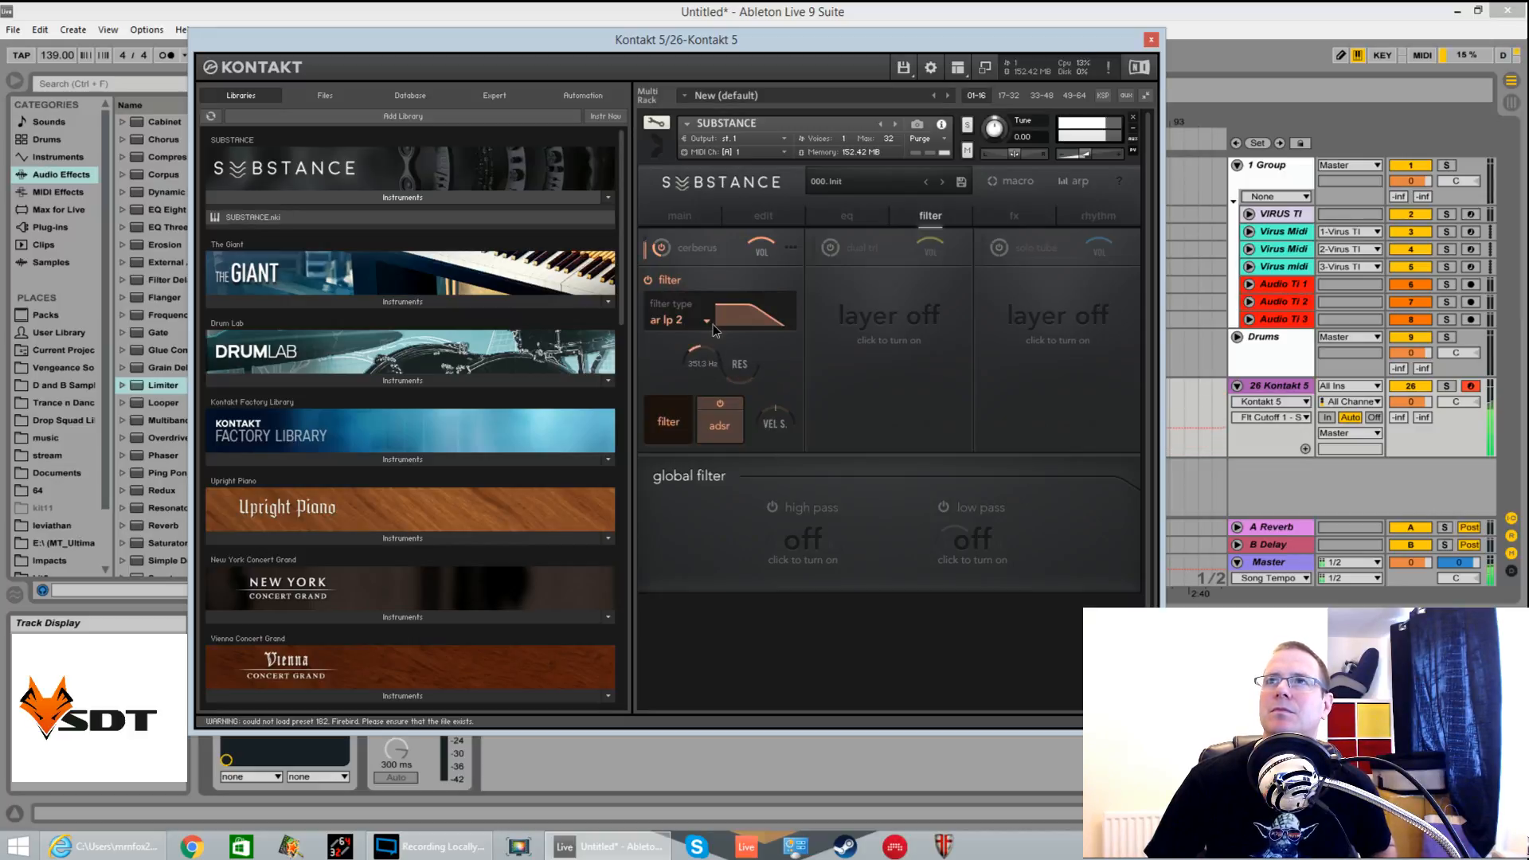
pyautogui.moveTo(718, 314); pyautogui.dragTo(716, 284)
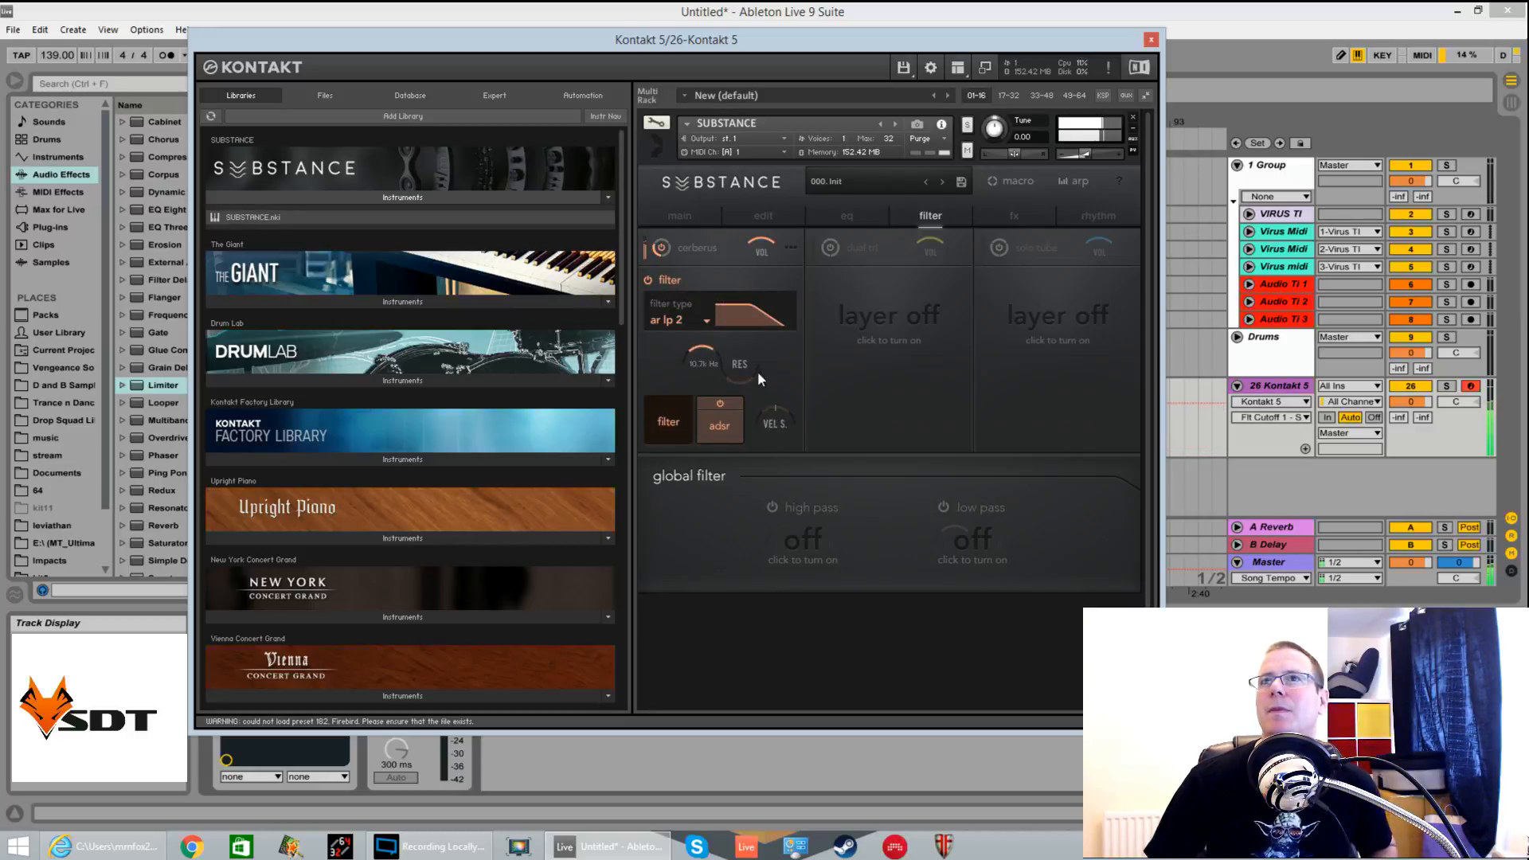
pyautogui.moveTo(757, 371); pyautogui.dragTo(756, 347)
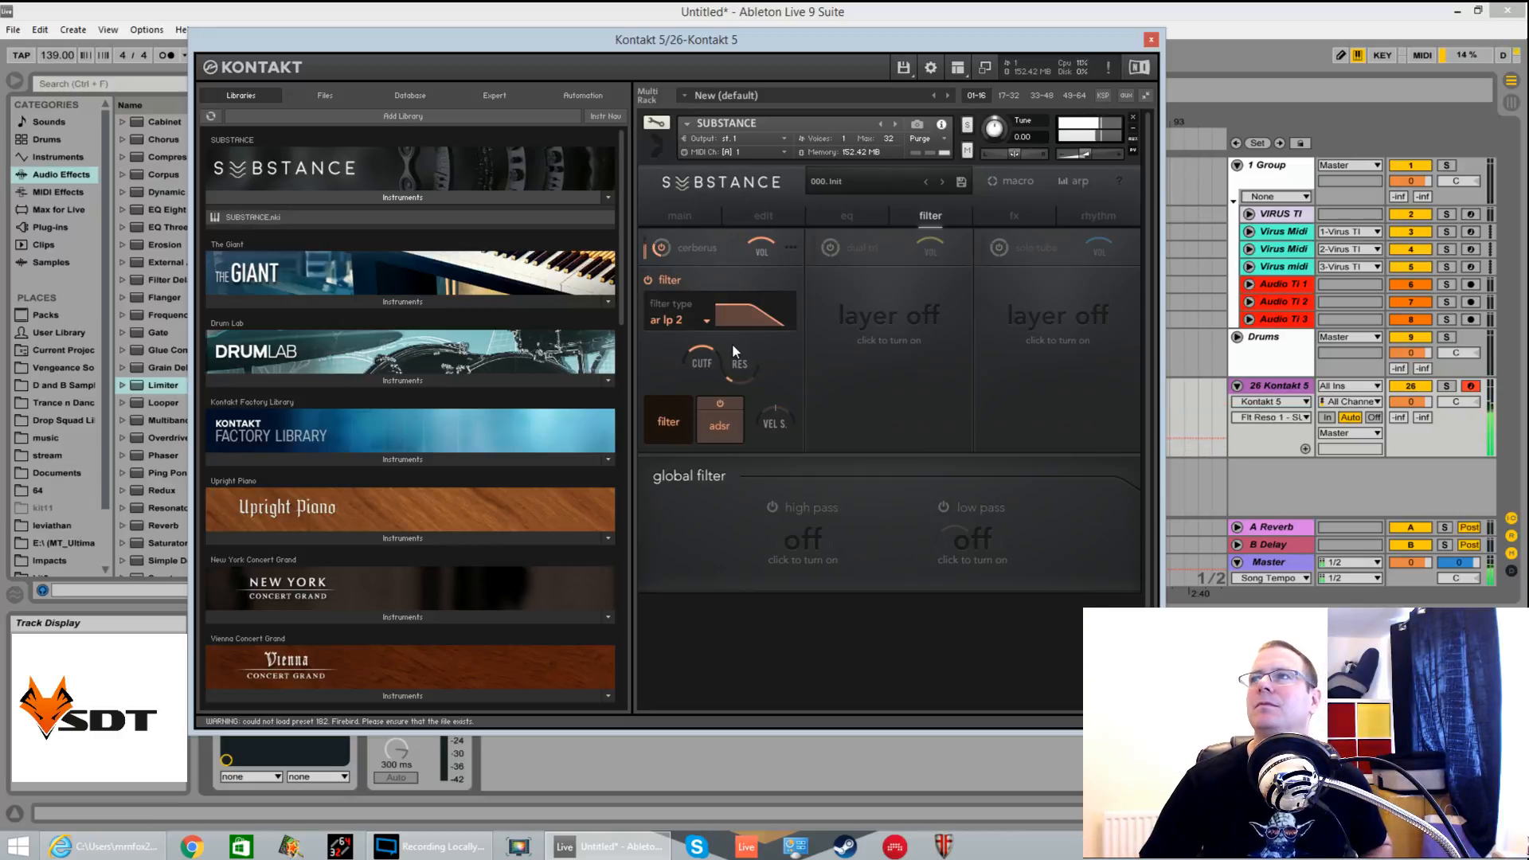
pyautogui.click(704, 355)
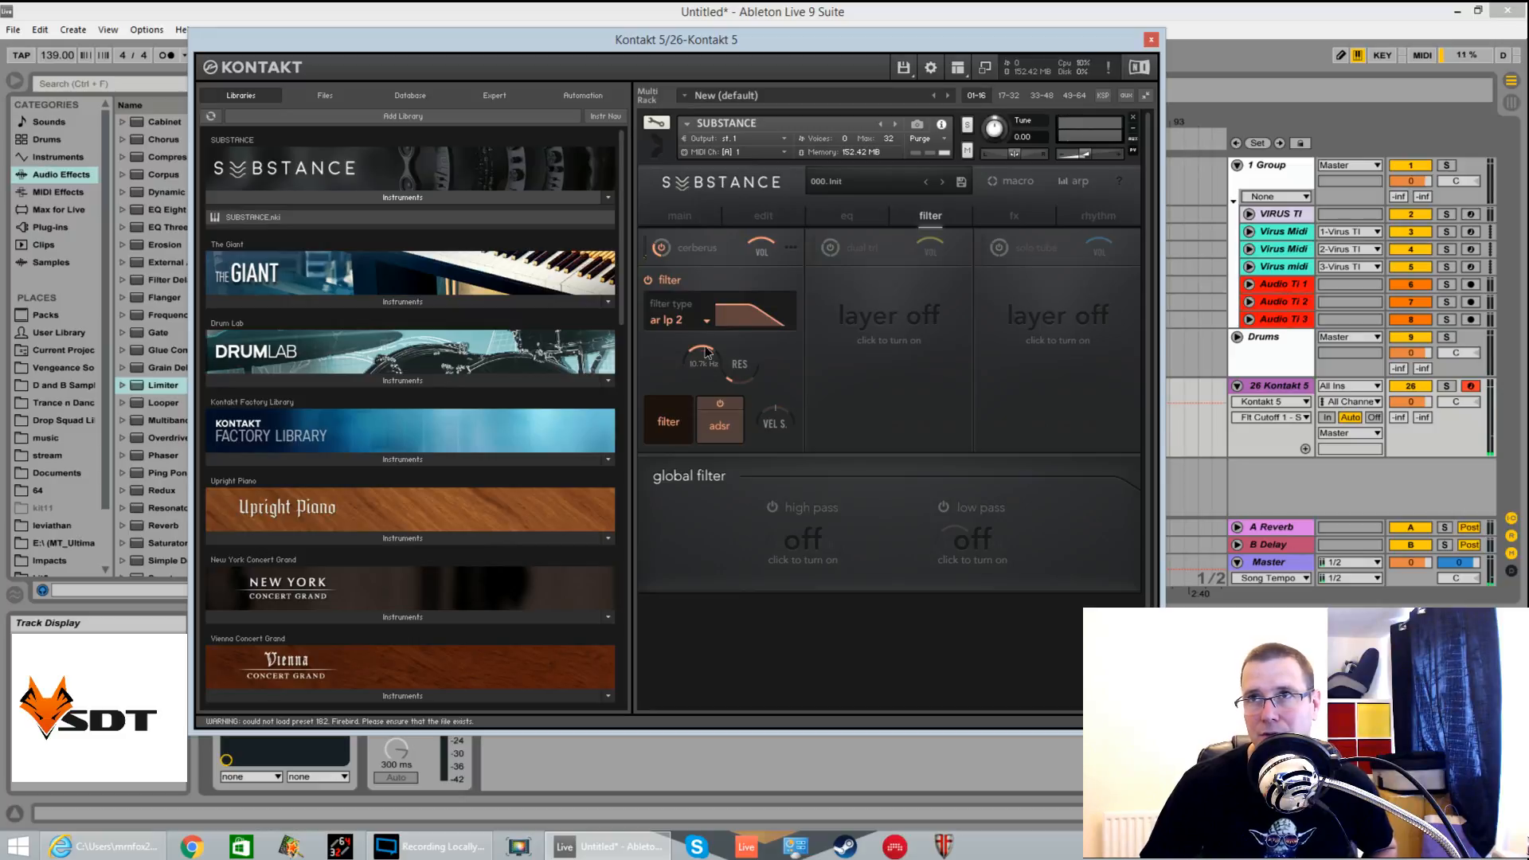
pyautogui.moveTo(704, 355); pyautogui.dragTo(720, 433)
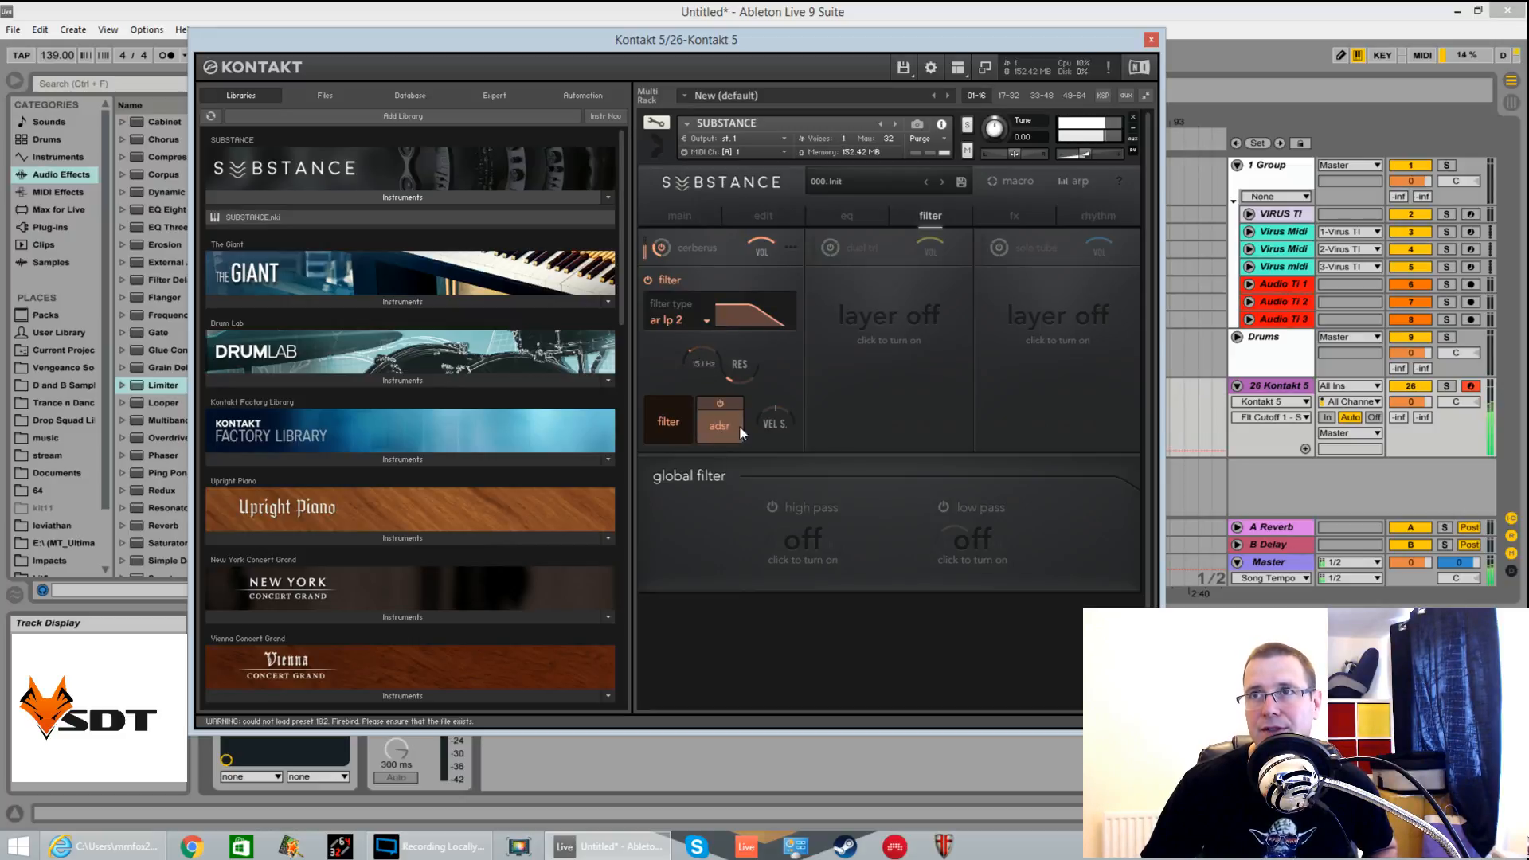
pyautogui.click(739, 431)
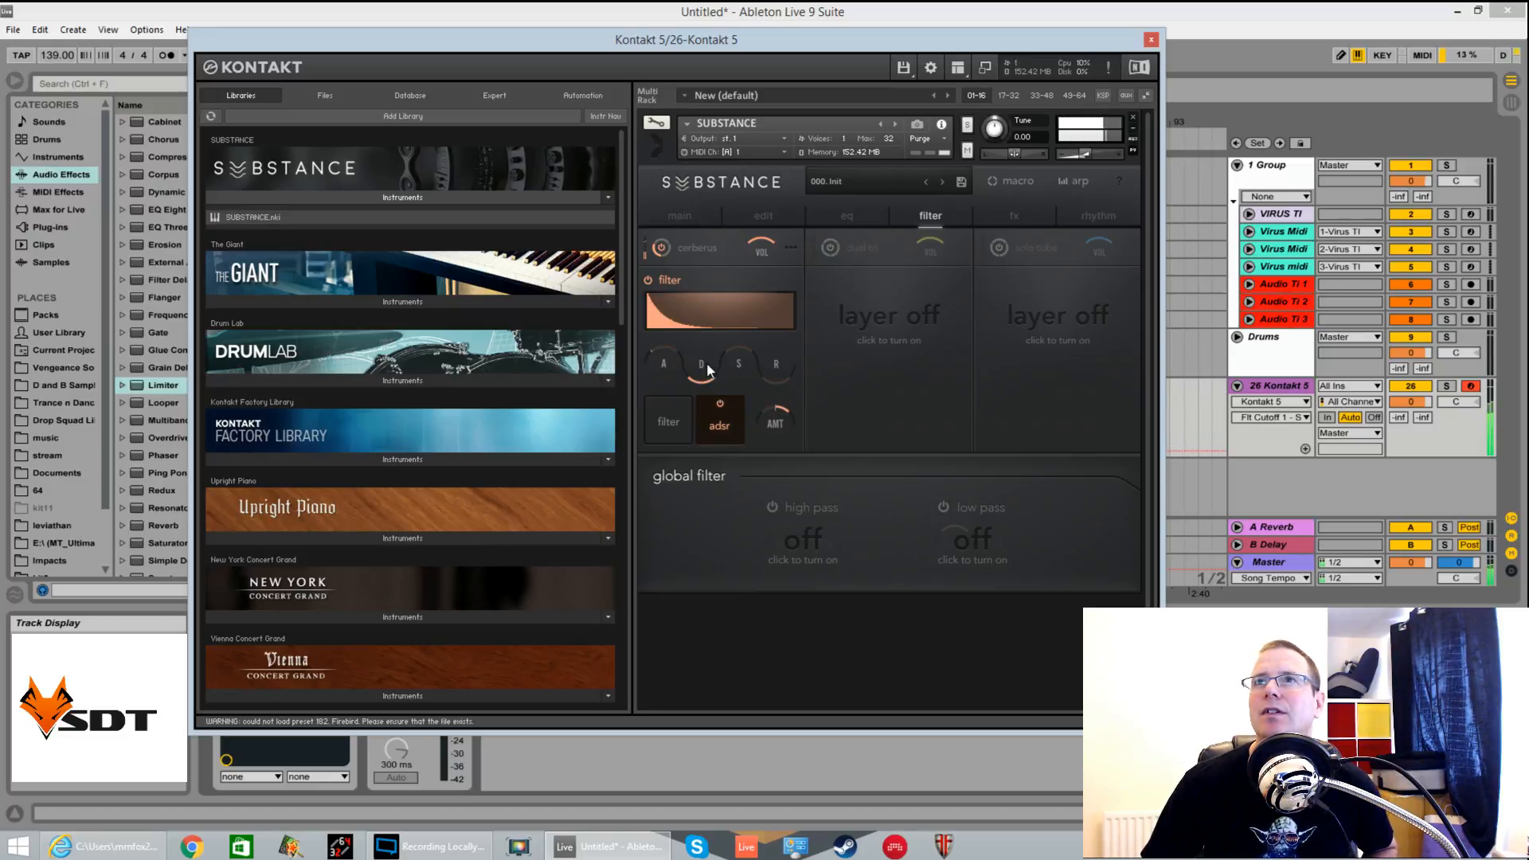
pyautogui.moveTo(663, 363)
pyautogui.mouseDown()
pyautogui.moveTo(683, 309)
pyautogui.moveTo(673, 375)
pyautogui.mouseUp()
# Switch the dual tri layer back on, lower its filter cutoff, and enable its filter ADSR with an adjusted amount
pyautogui.click(833, 245)
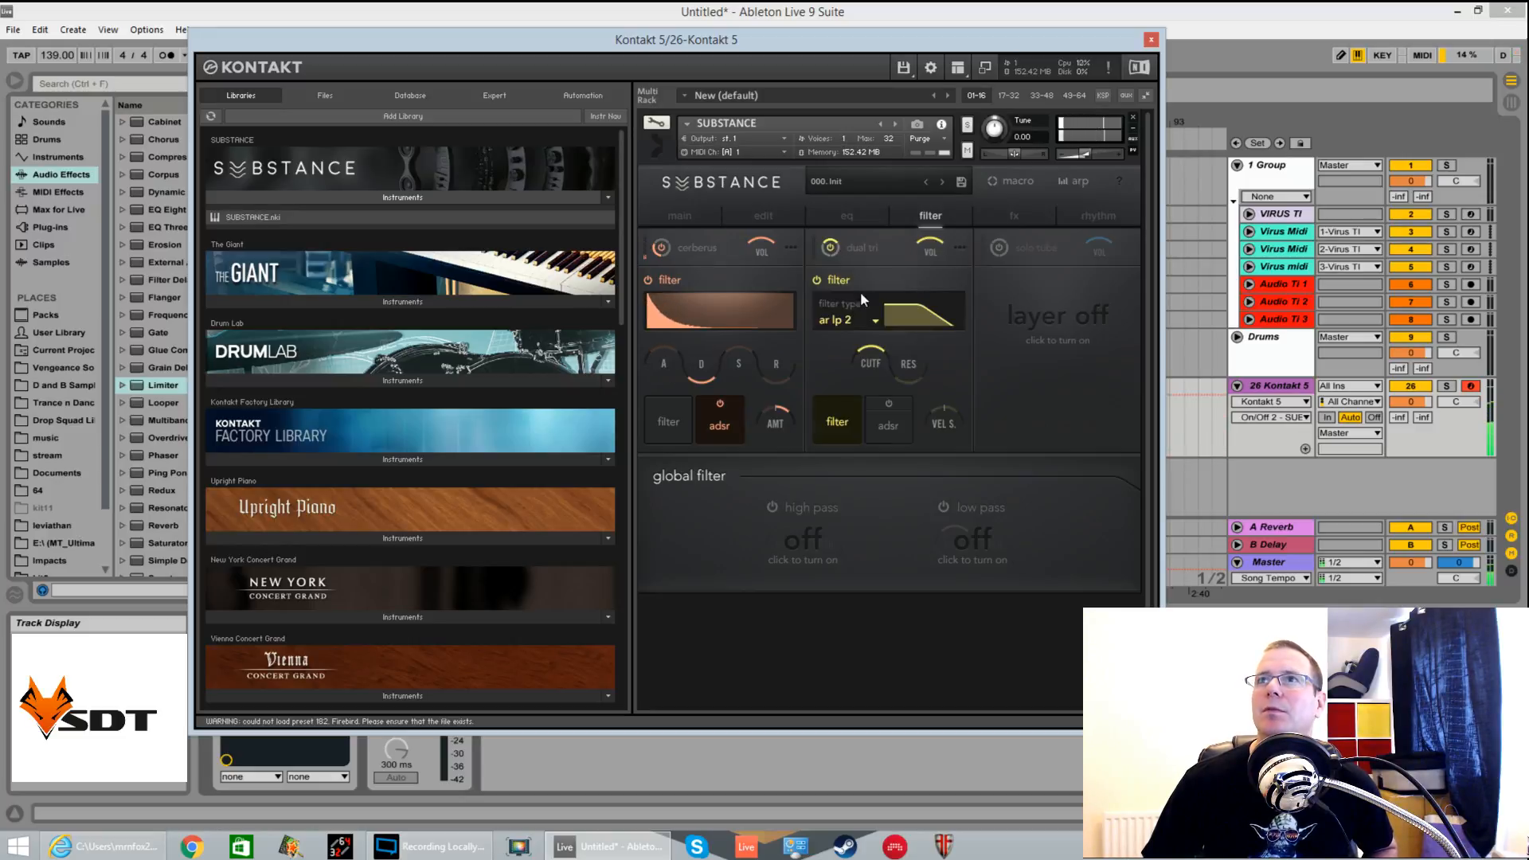
pyautogui.click(876, 377)
pyautogui.moveTo(873, 377); pyautogui.dragTo(914, 369)
pyautogui.click(882, 434)
pyautogui.click(943, 420)
pyautogui.click(856, 408)
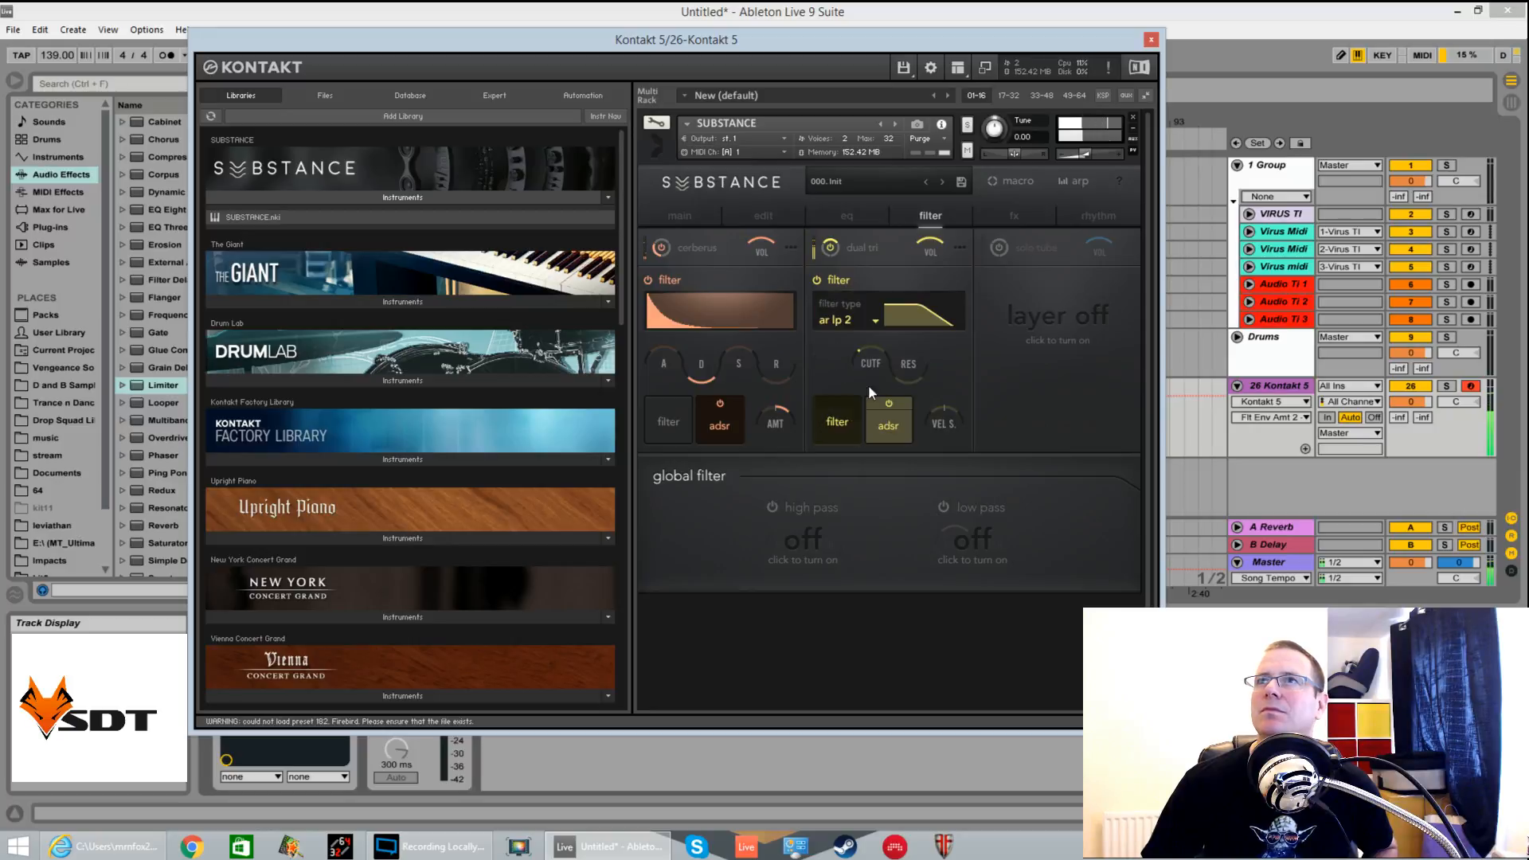
# Raise the dual tri filter's cutoff, set its resonance to about 76.4%, and change the filter type to AR lp4
pyautogui.moveTo(886, 342); pyautogui.dragTo(896, 317)
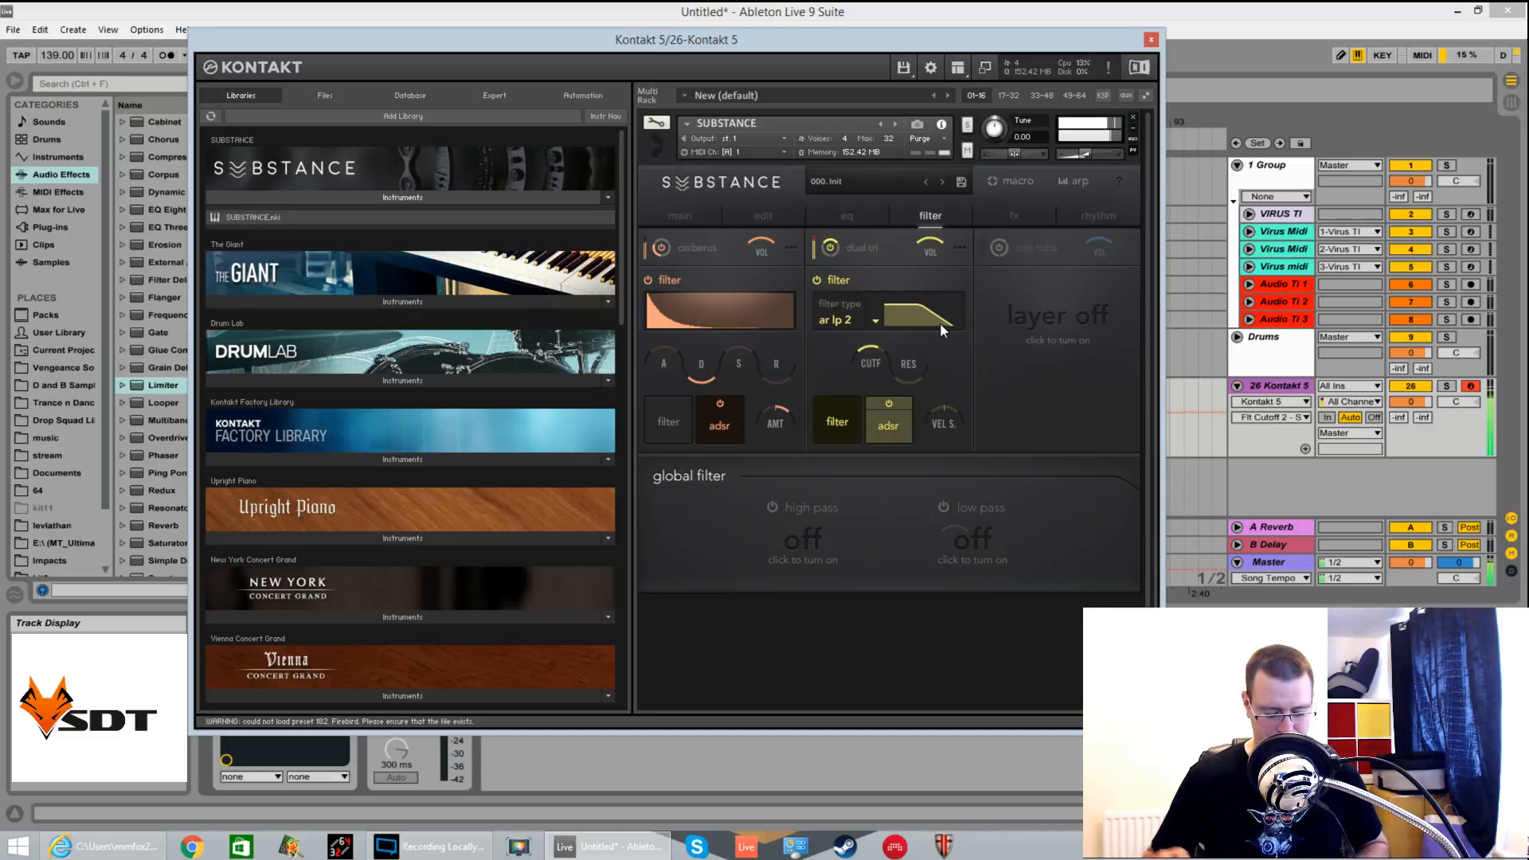
pyautogui.moveTo(928, 363); pyautogui.dragTo(920, 387)
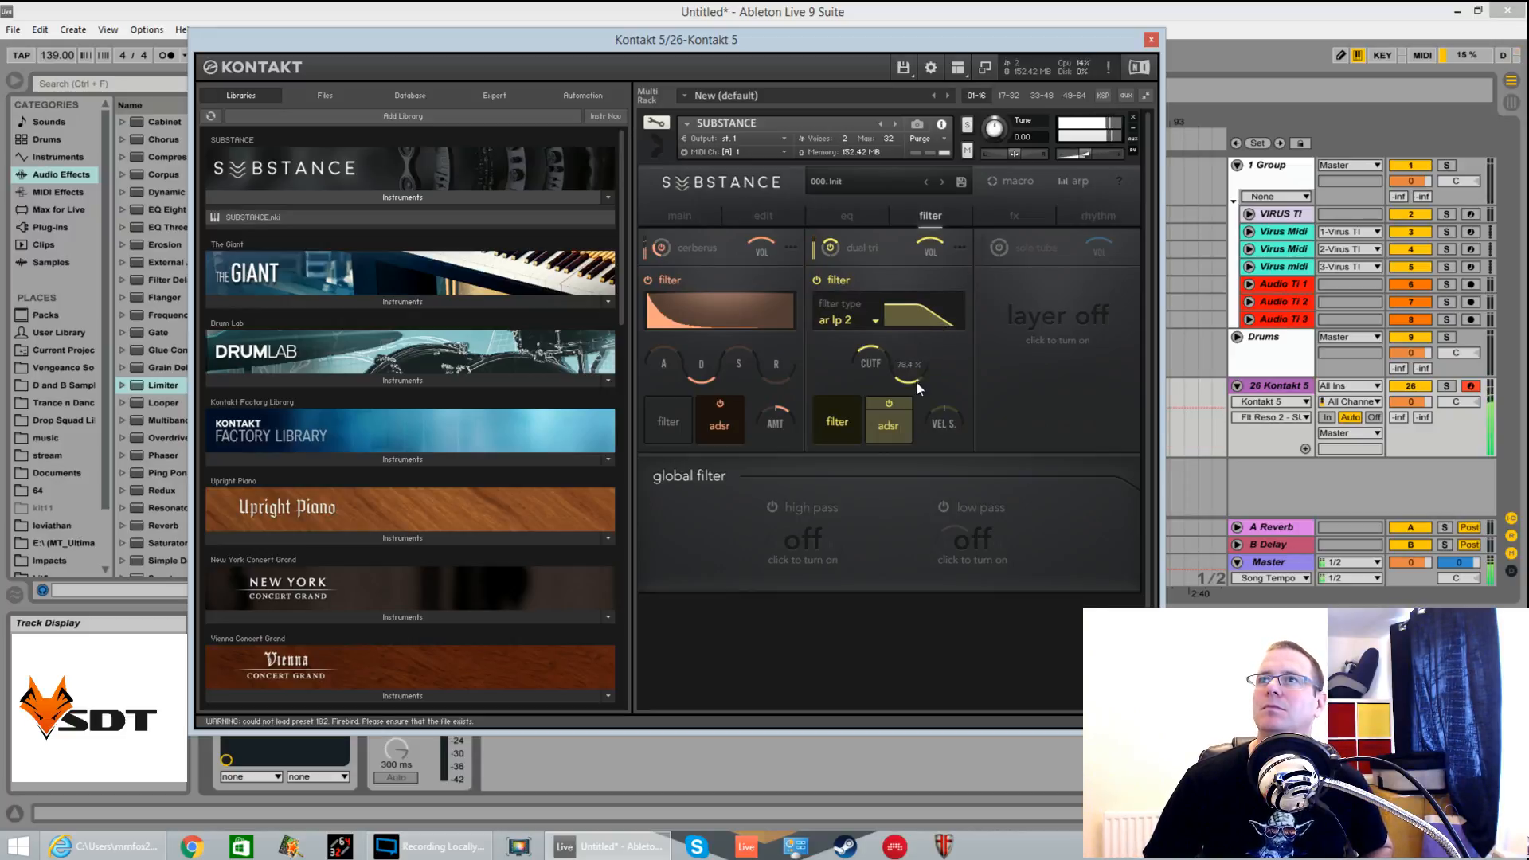
pyautogui.click(852, 319)
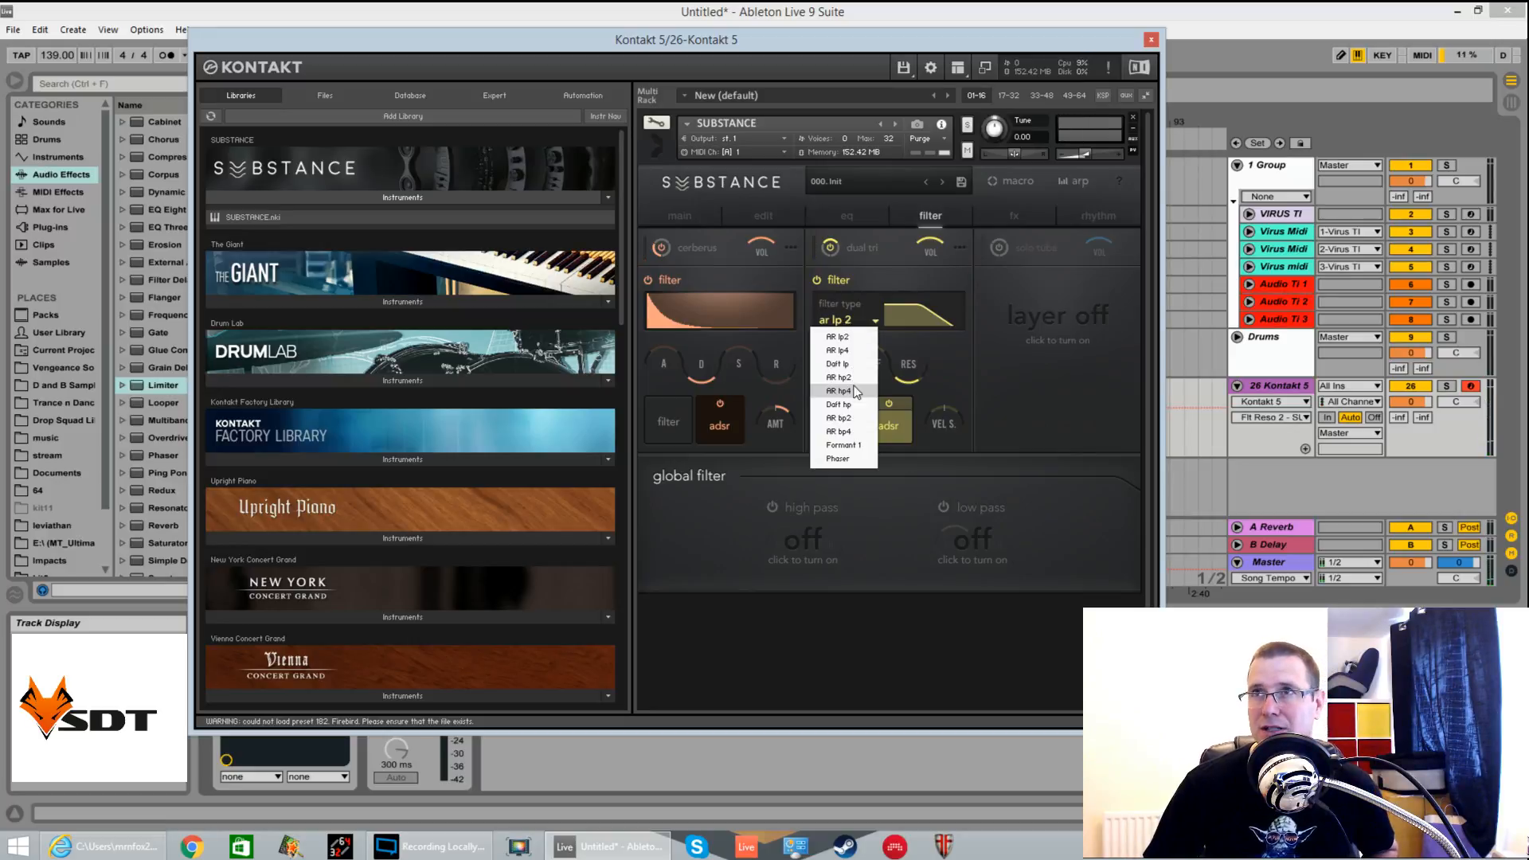
pyautogui.click(859, 351)
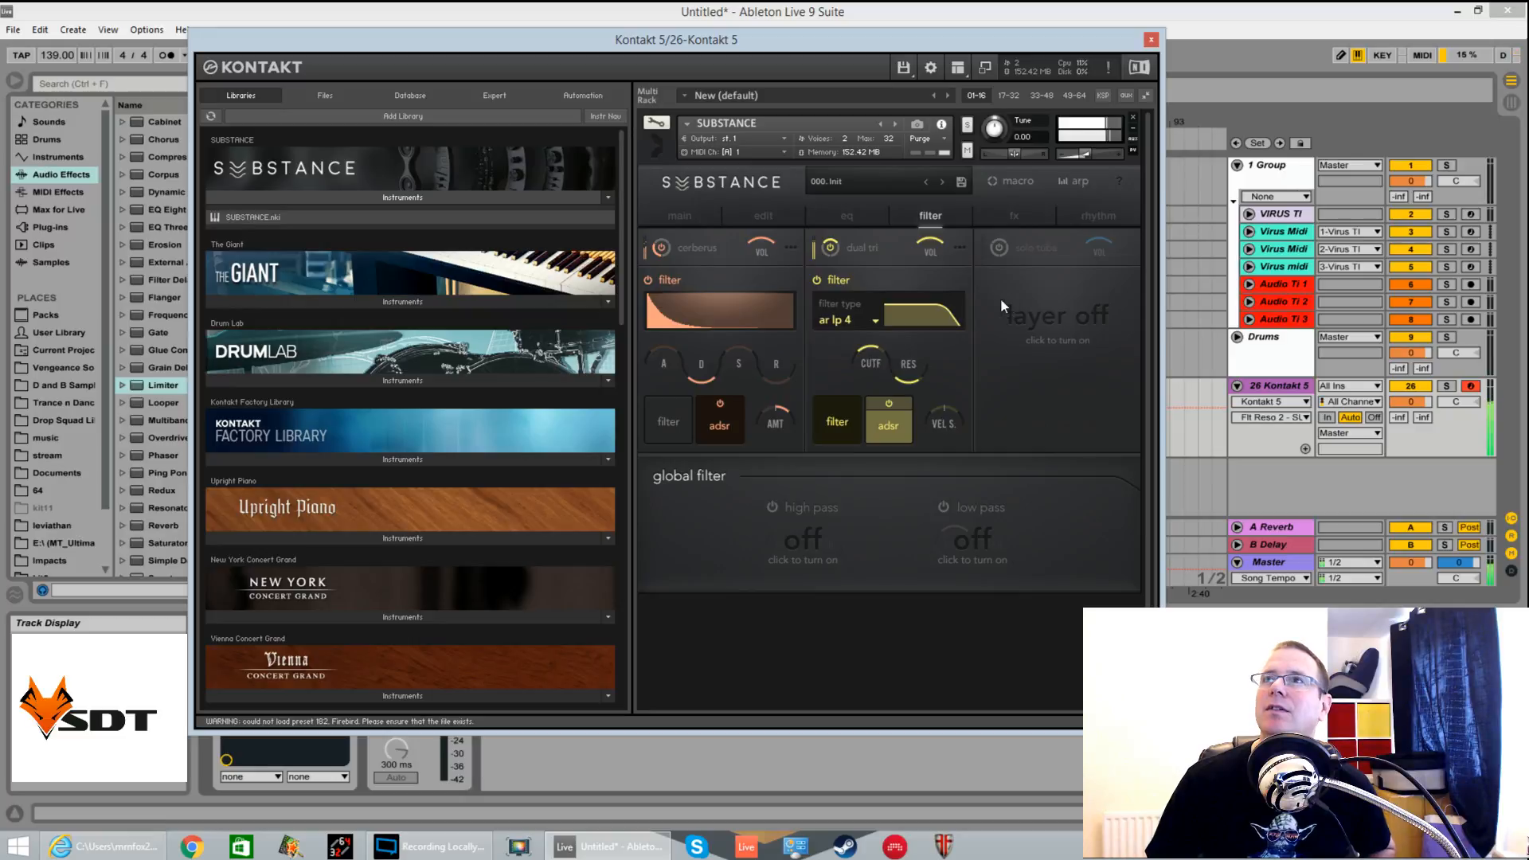
# Switch the solo tuba layer back on and lower its filter cutoff
pyautogui.click(999, 248)
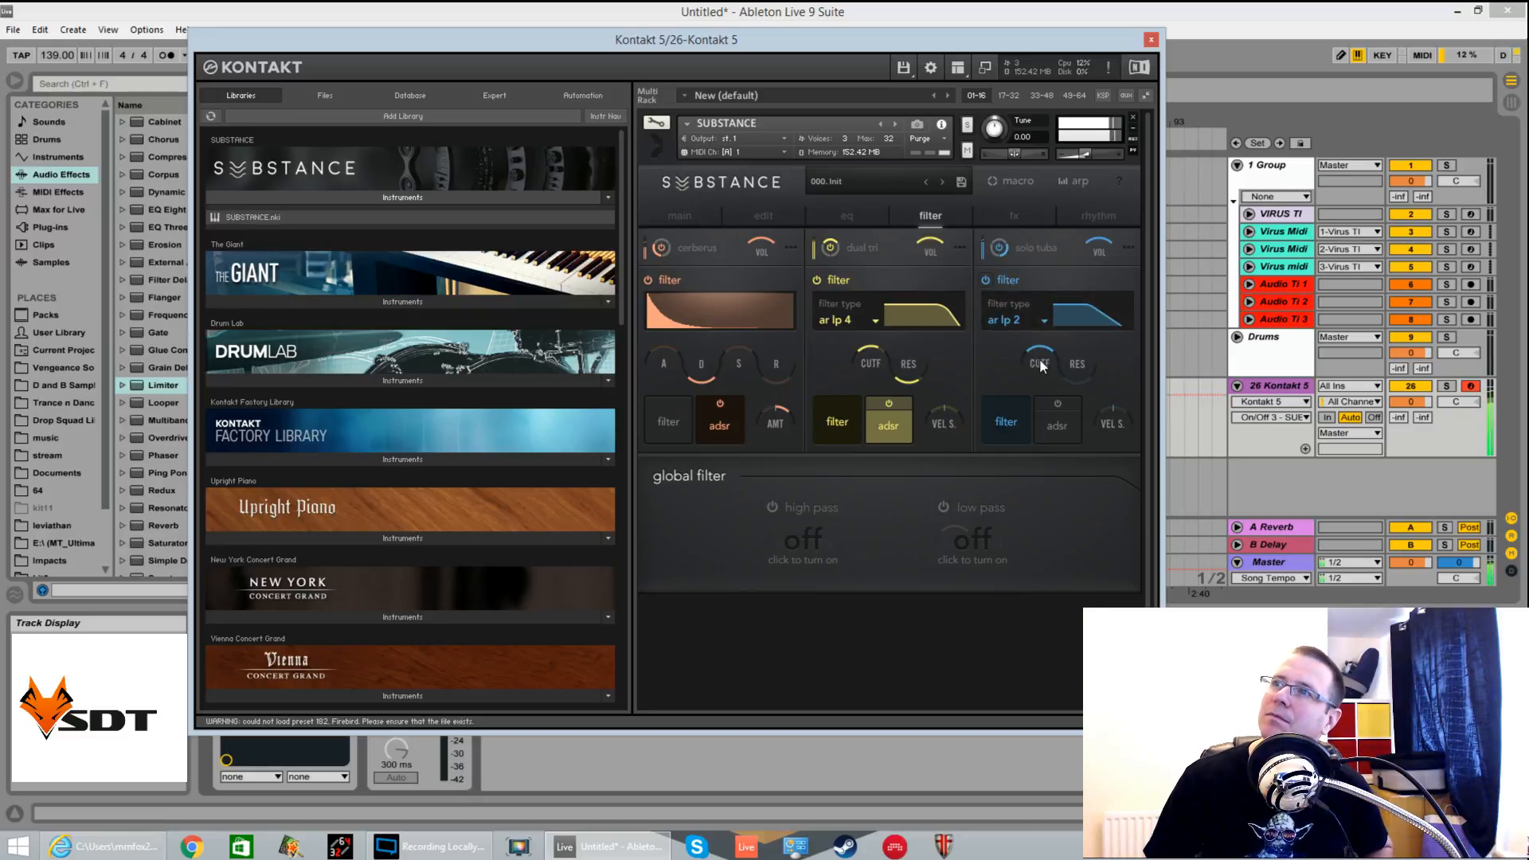
pyautogui.moveTo(1043, 382); pyautogui.dragTo(841, 253)
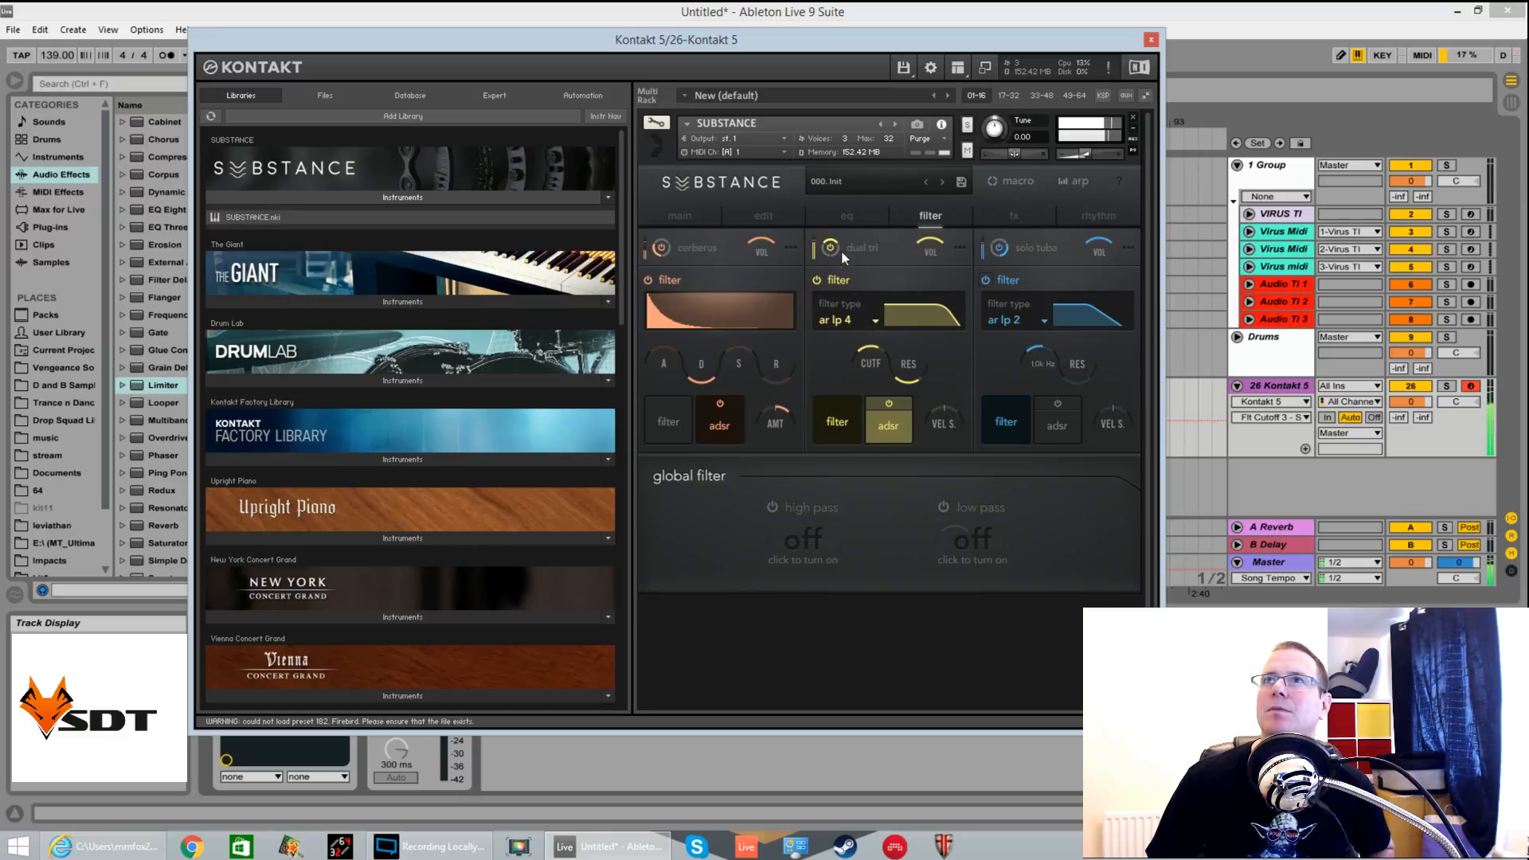
pyautogui.moveTo(747, 216); pyautogui.dragTo(697, 213)
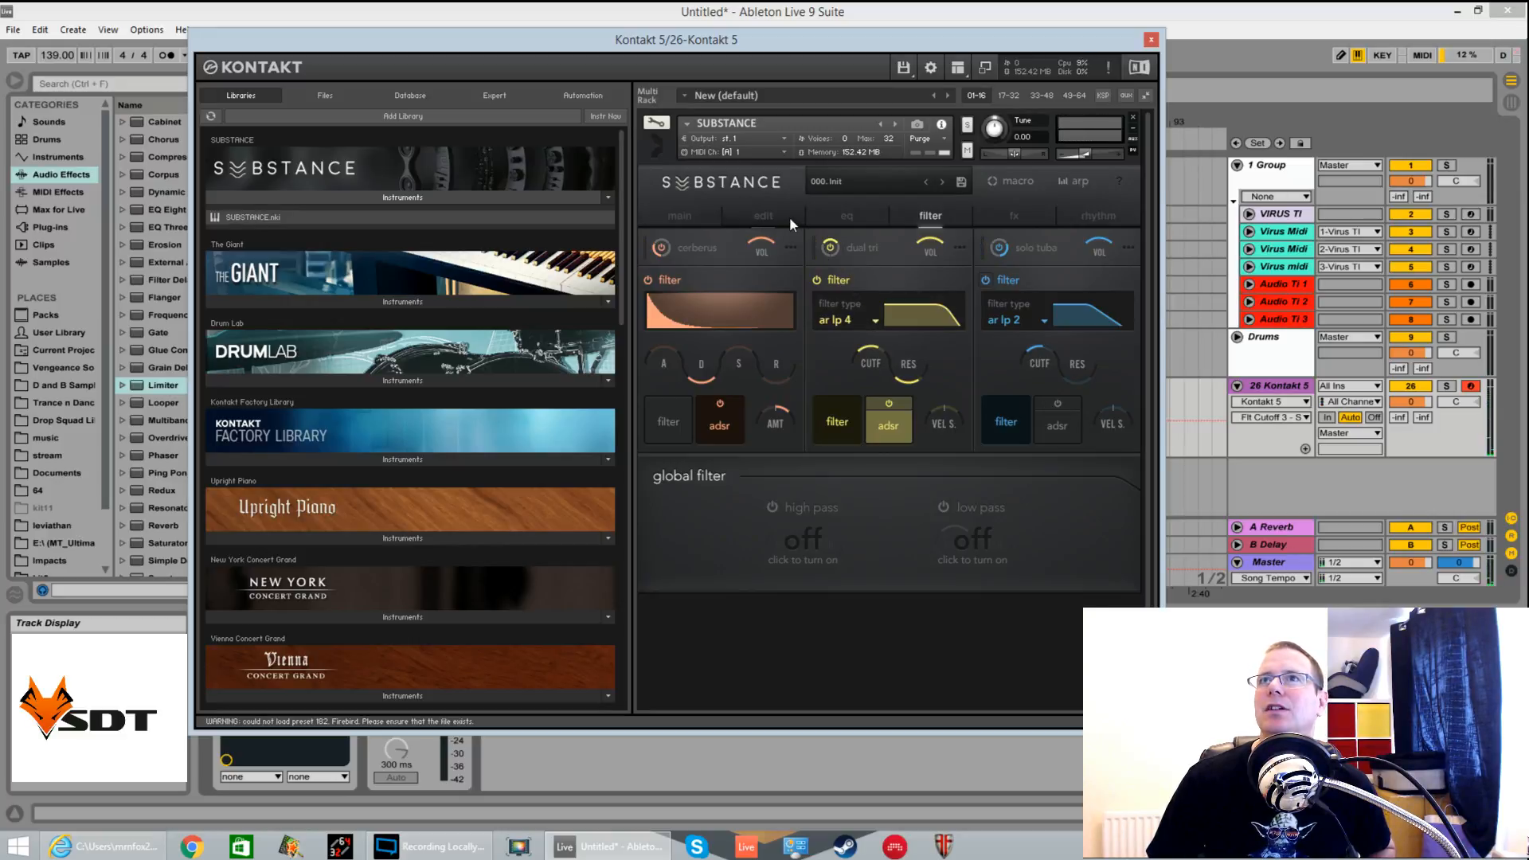
# On the edit page, raise the dual tri layer's tuning and transpose it down one semitone to about 12.16 st
pyautogui.click(768, 217)
pyautogui.moveTo(843, 479); pyautogui.dragTo(847, 475)
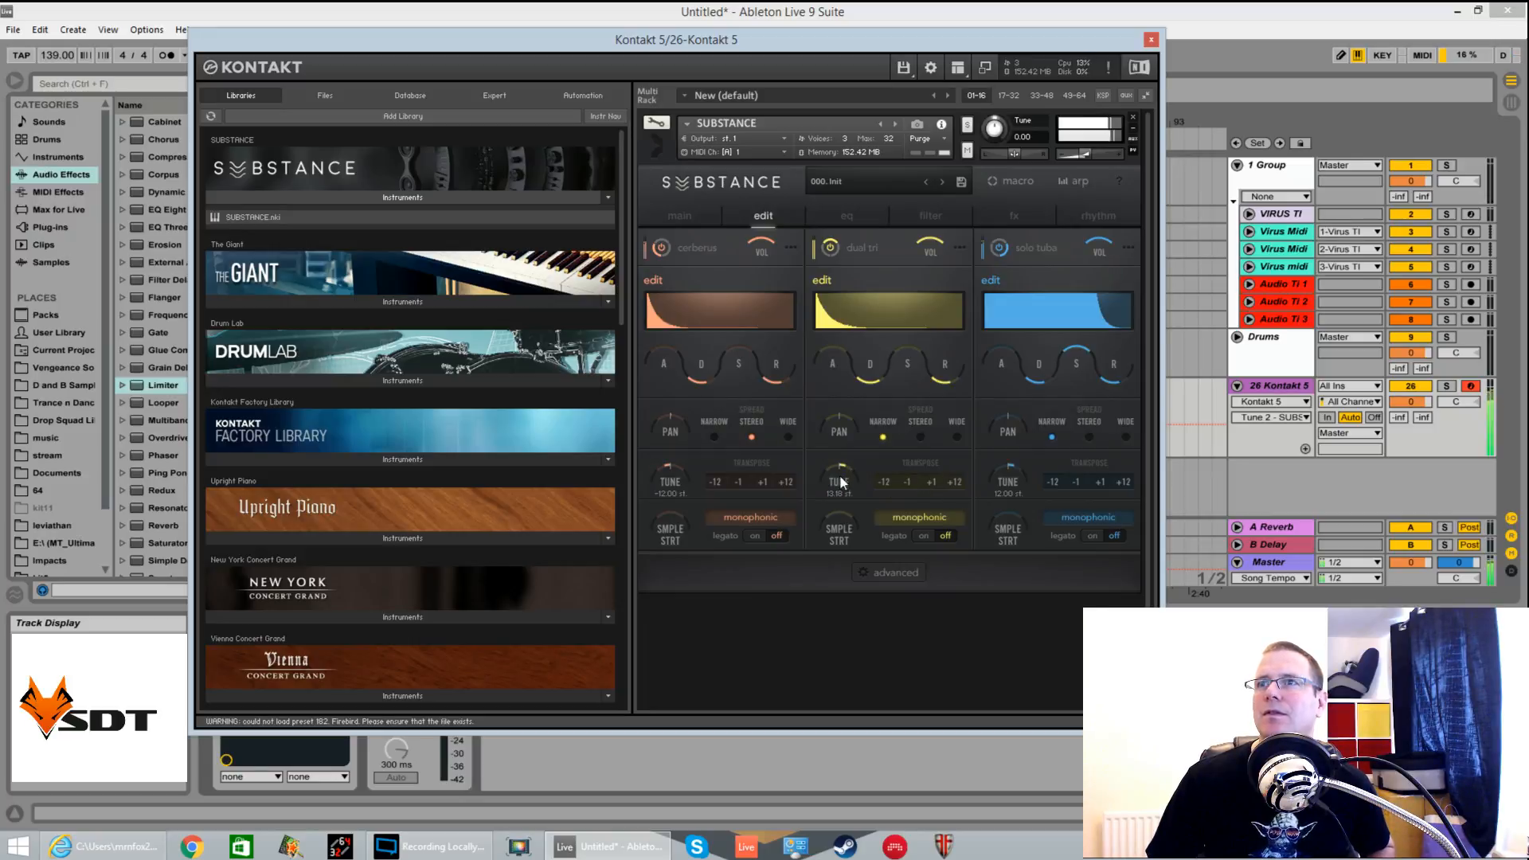
pyautogui.click(906, 482)
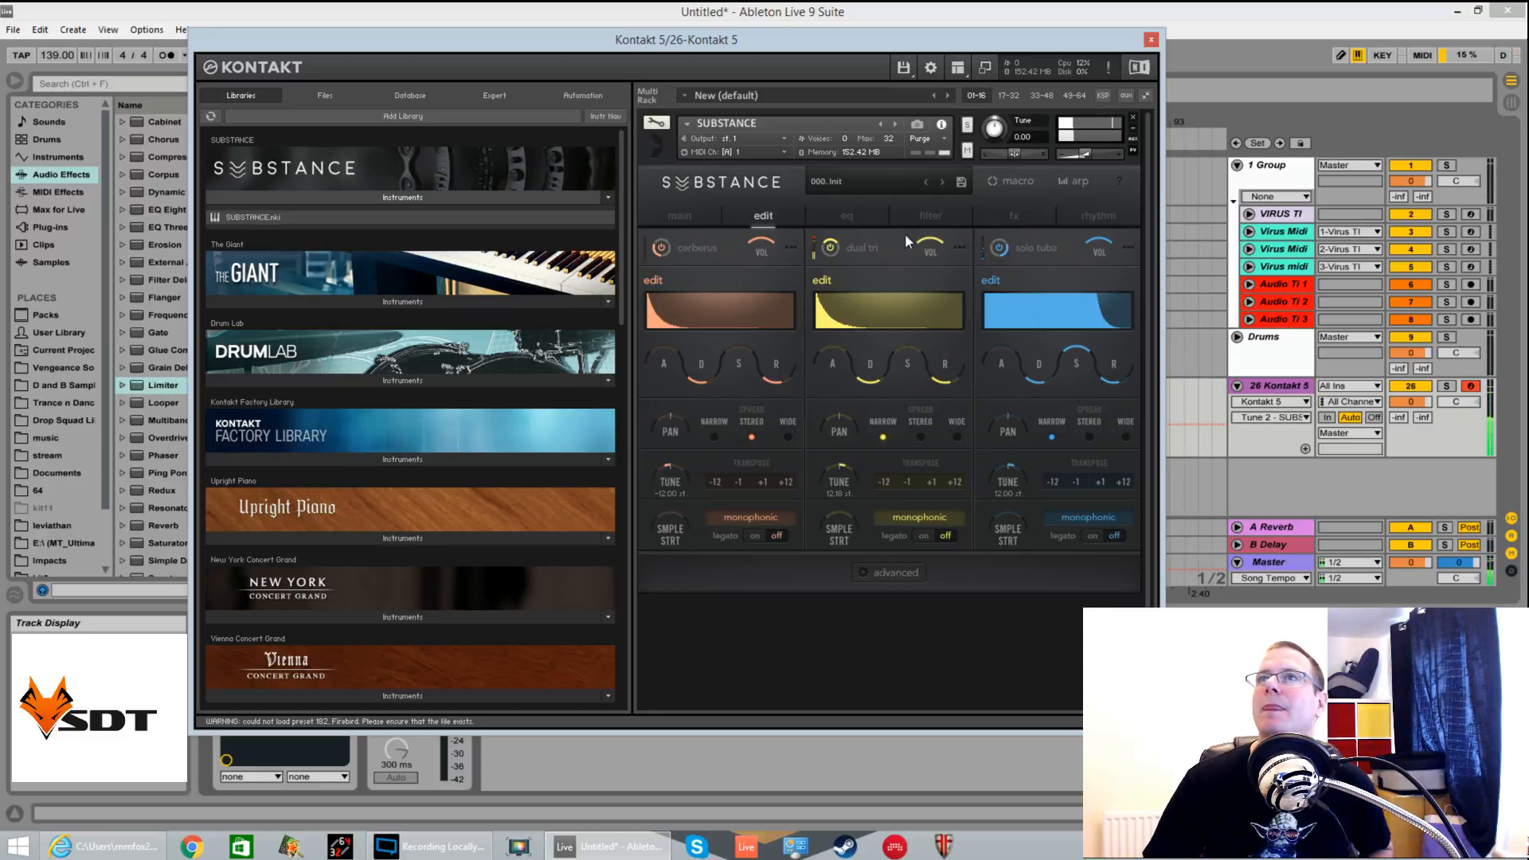
# Adjust the solo tuba layer's filter cutoff, enable its filter ADSR, and raise the envelope amount
pyautogui.click(924, 216)
pyautogui.click(1042, 371)
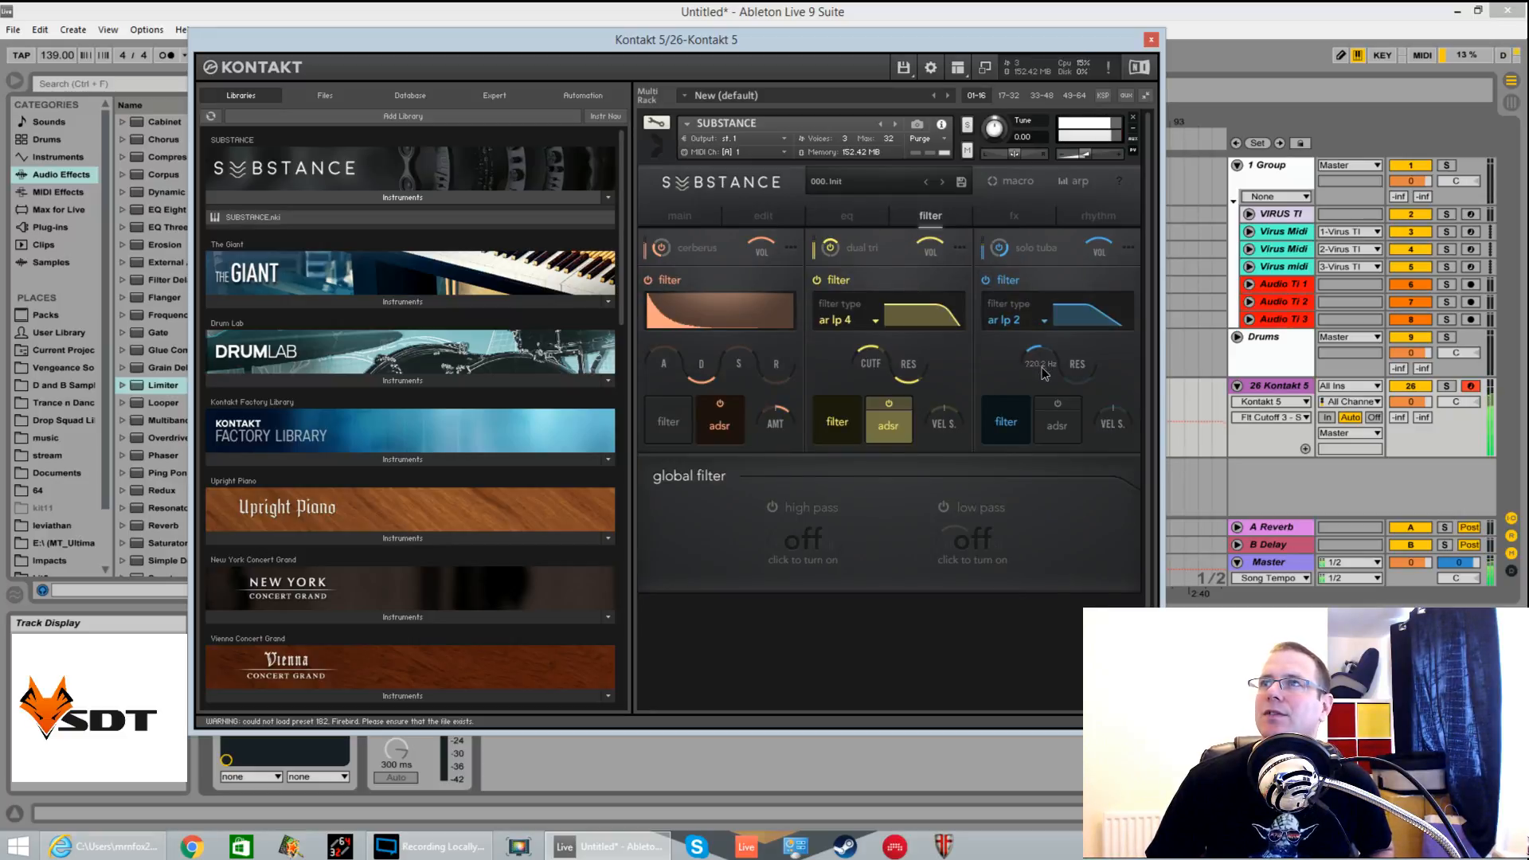
pyautogui.click(1057, 436)
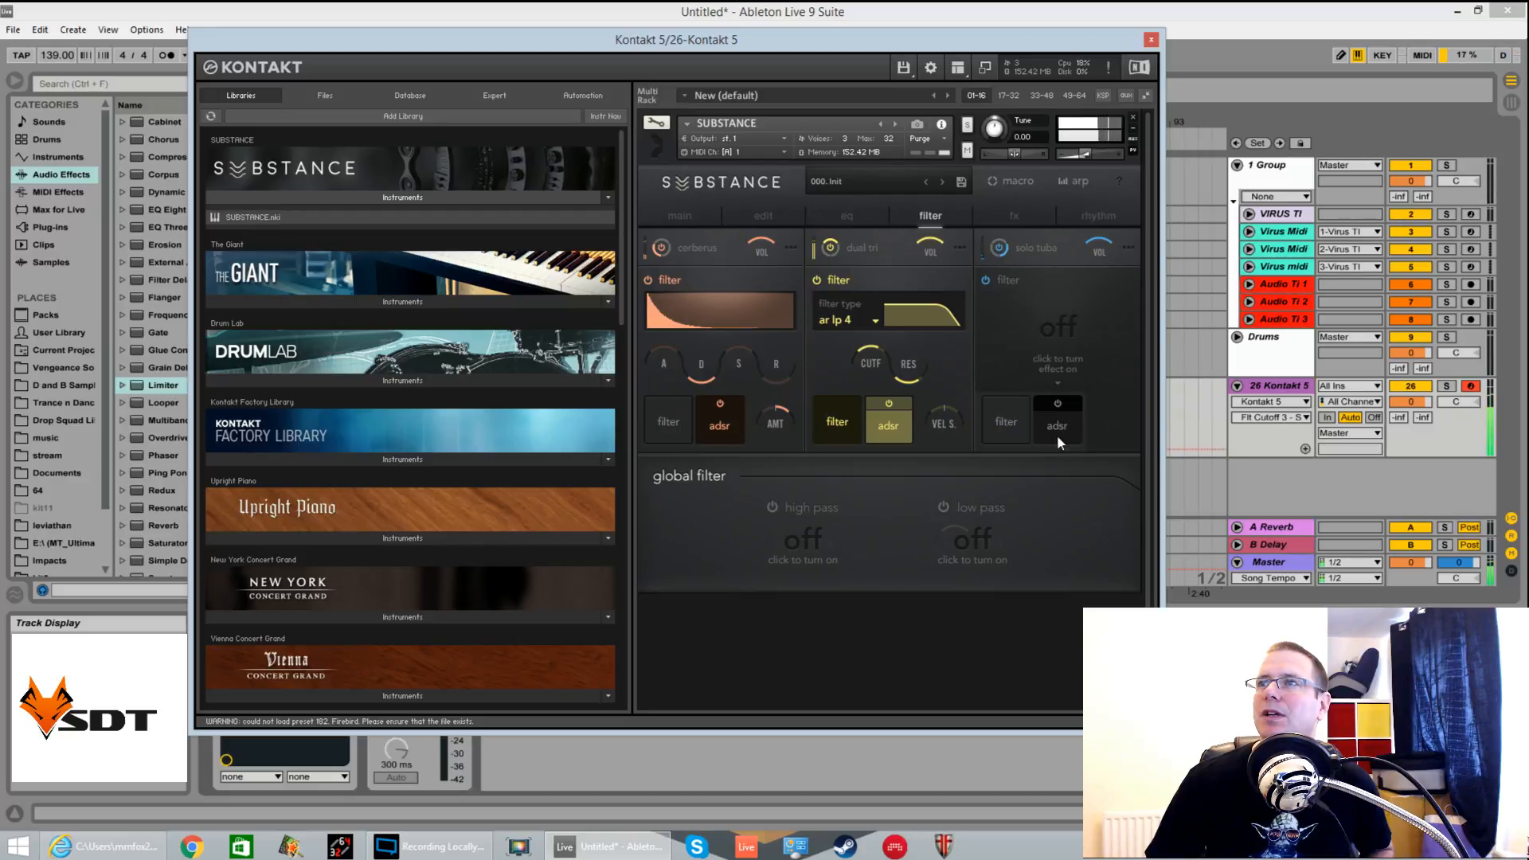
pyautogui.click(1058, 403)
pyautogui.click(1117, 414)
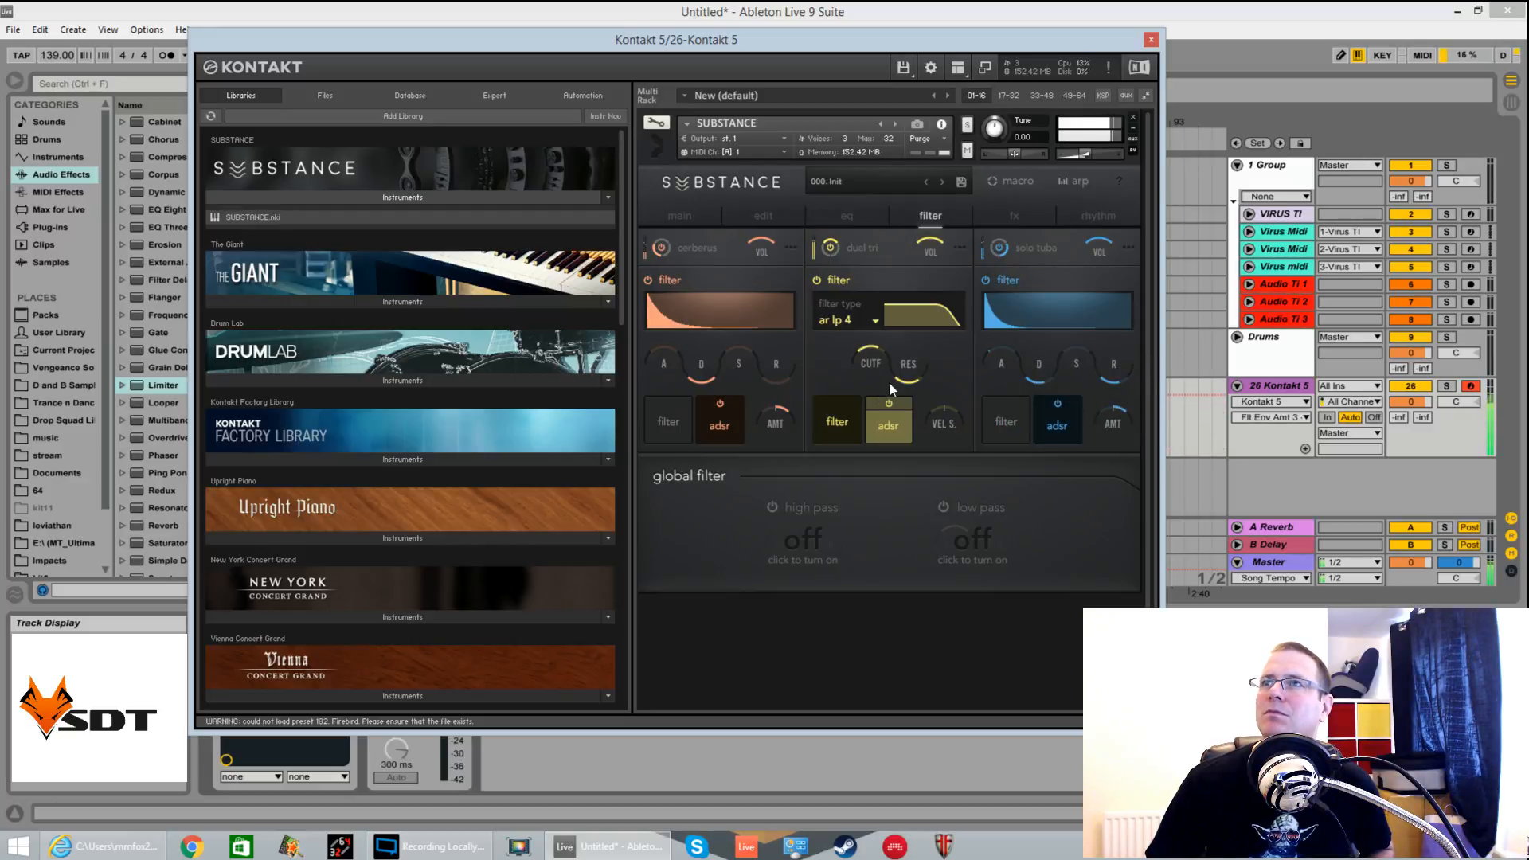
# Set the cerberus filter envelope amount to 100% and adjust the decay of the solo tuba filter envelope
pyautogui.click(780, 420)
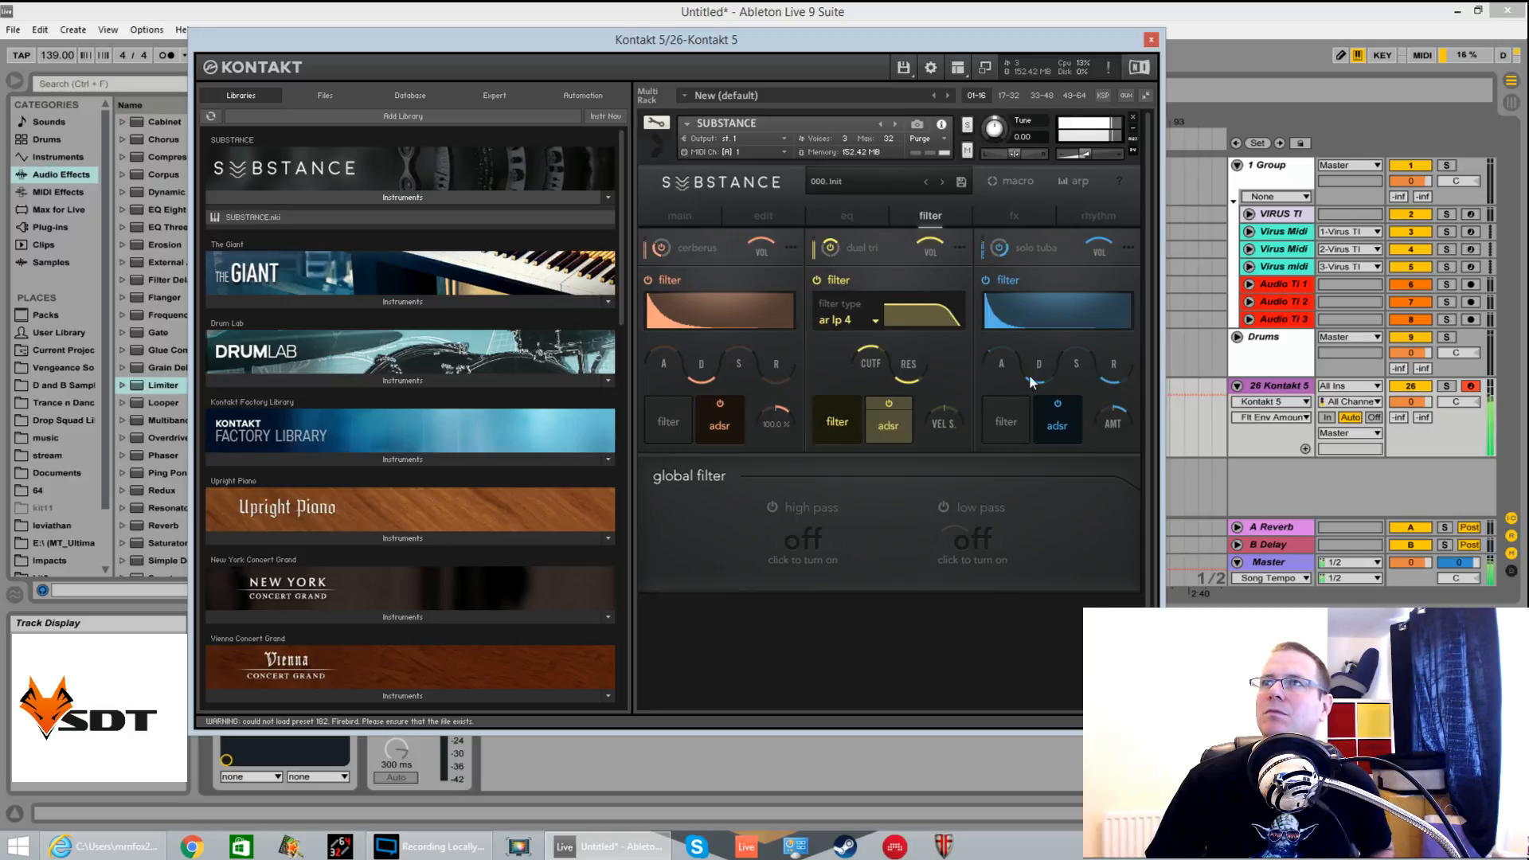
pyautogui.moveTo(1028, 380); pyautogui.dragTo(1039, 371)
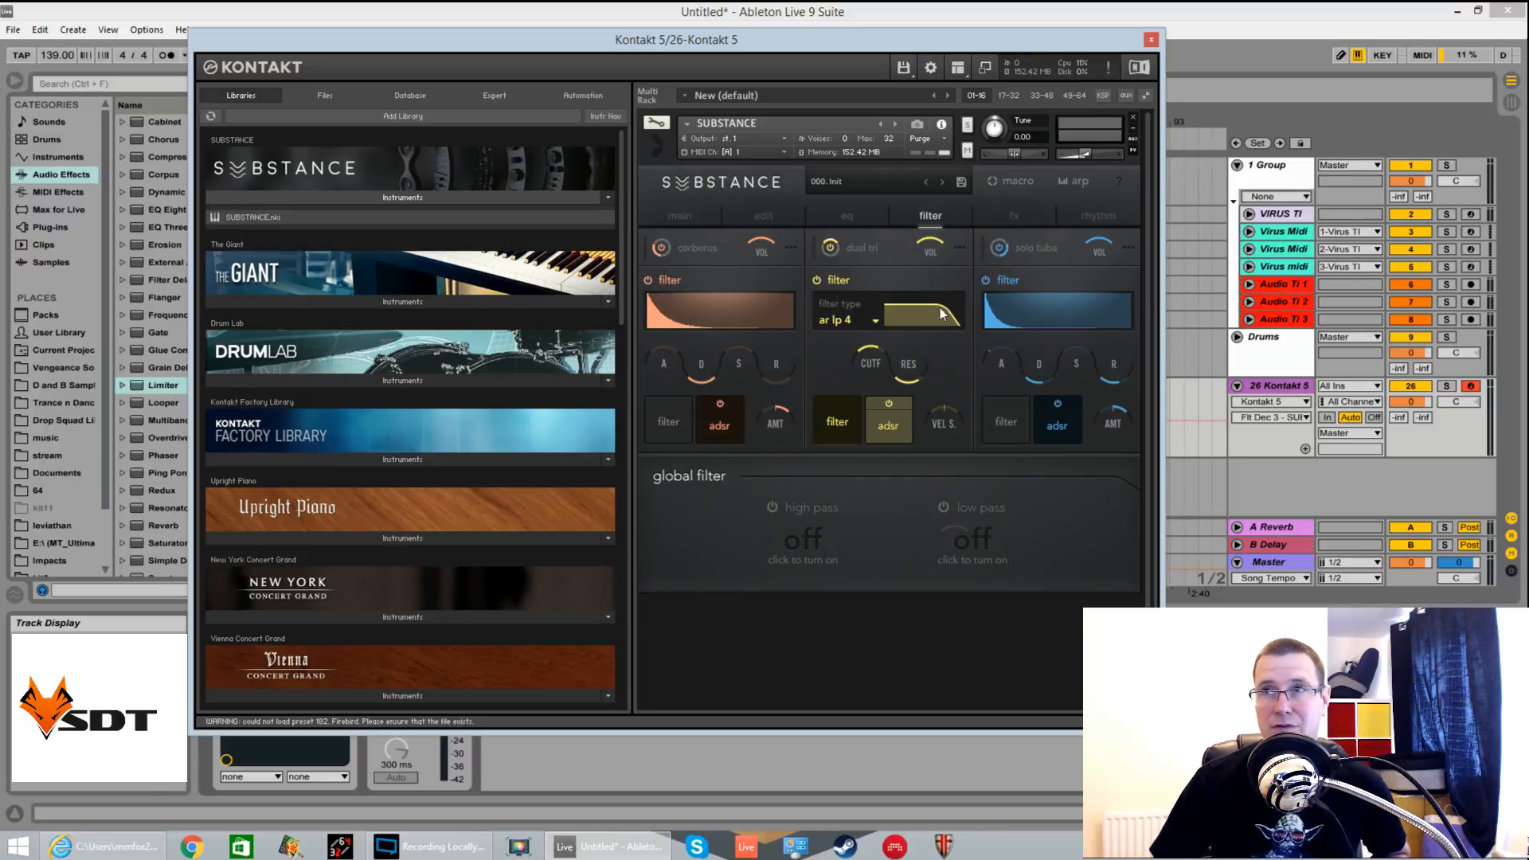
# Audition the solo tuba layer alone by switching off cerberus and dual tri, and switch both layers back on
pyautogui.click(661, 248)
pyautogui.click(828, 249)
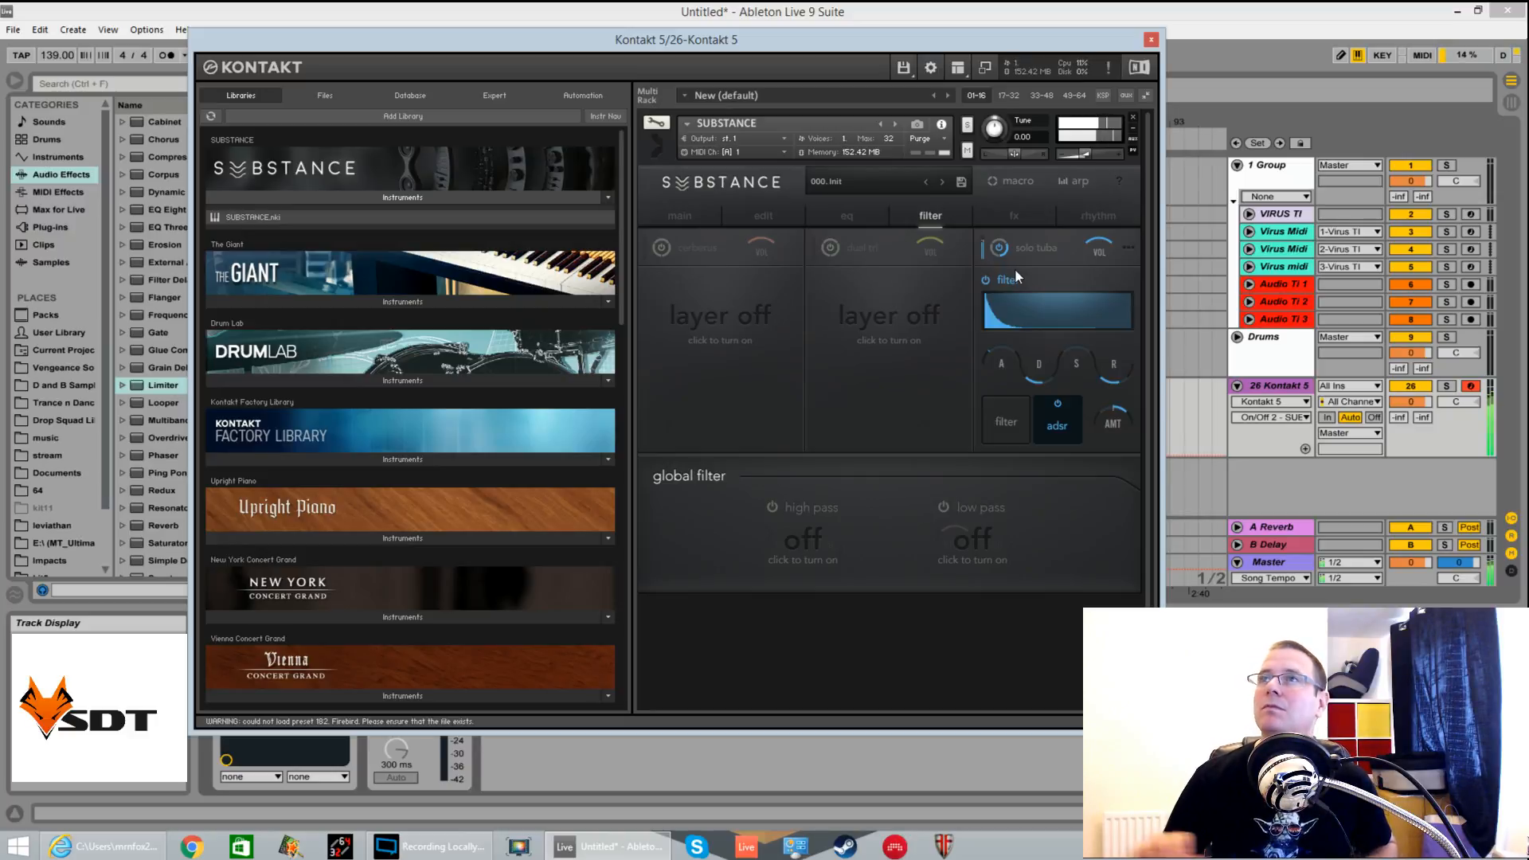
pyautogui.click(829, 247)
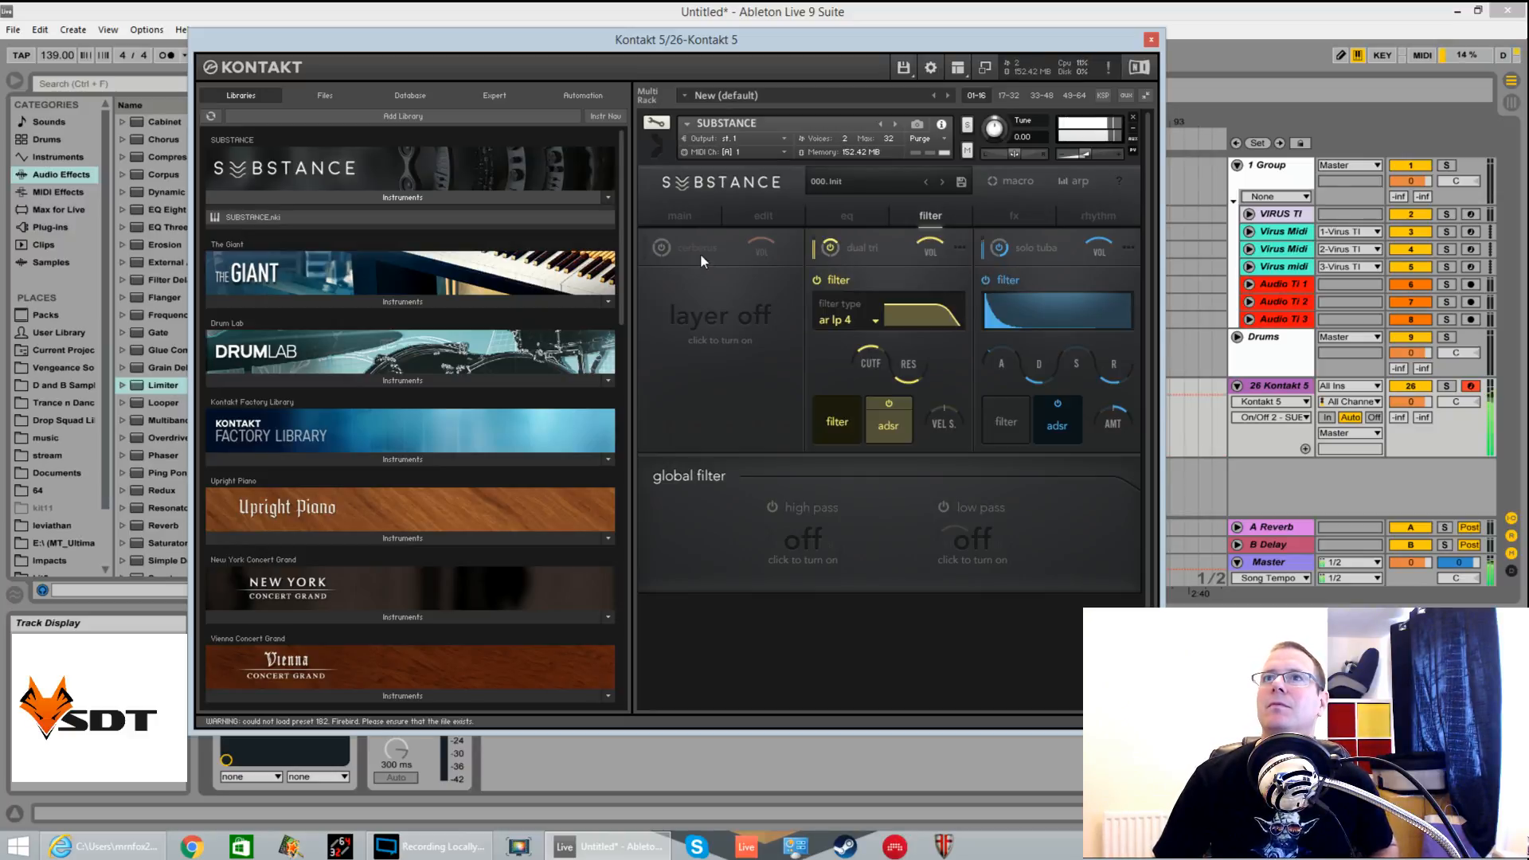
pyautogui.click(661, 248)
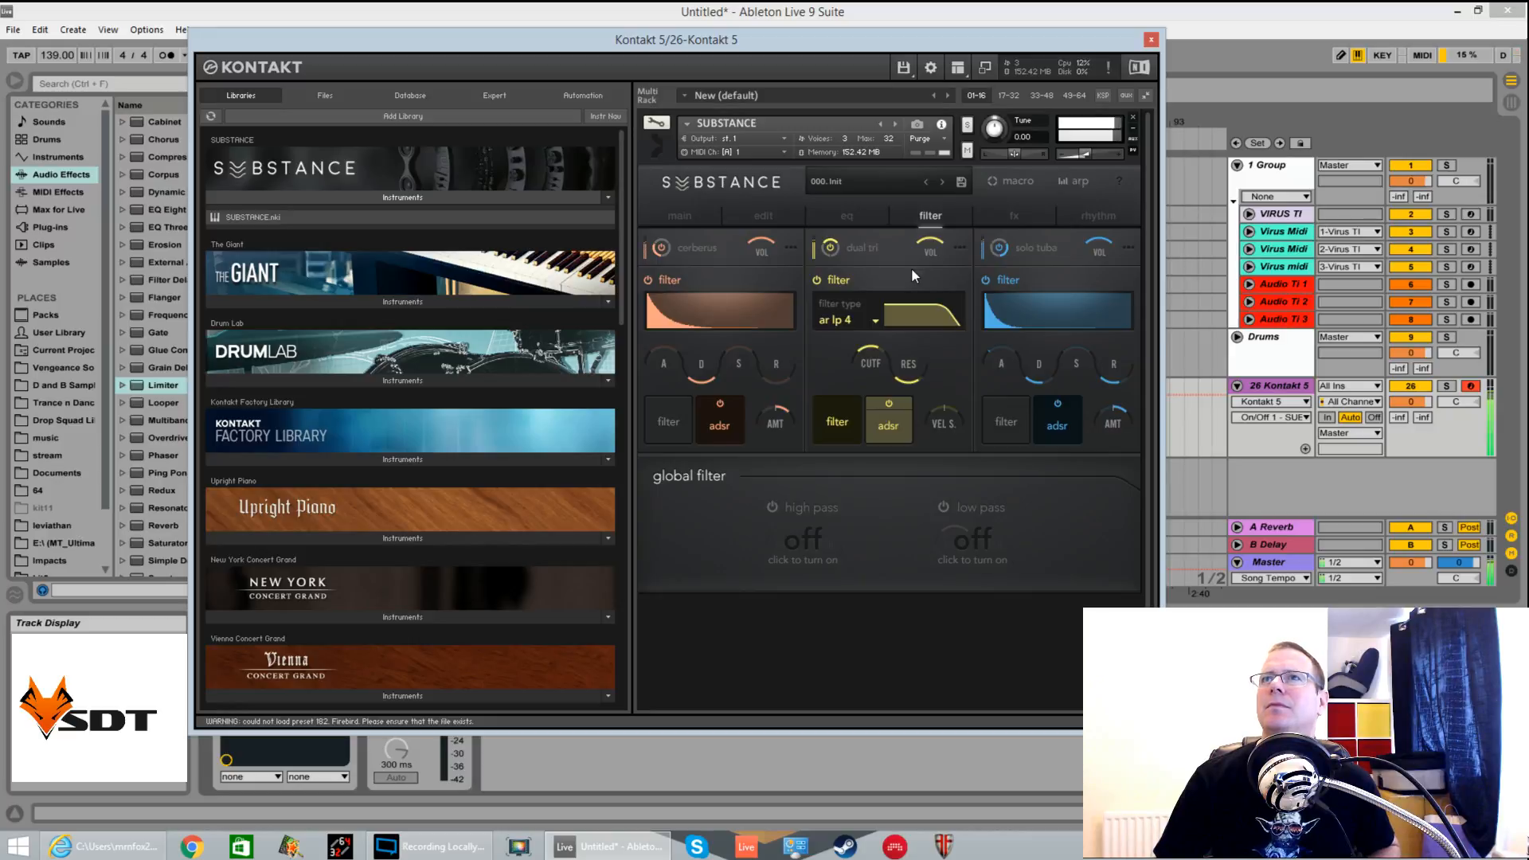
# Turn off the filter ADSRs and filters of the cerberus and dual tri layers, and adjust the solo tuba filter envelope's decay
pyautogui.click(849, 433)
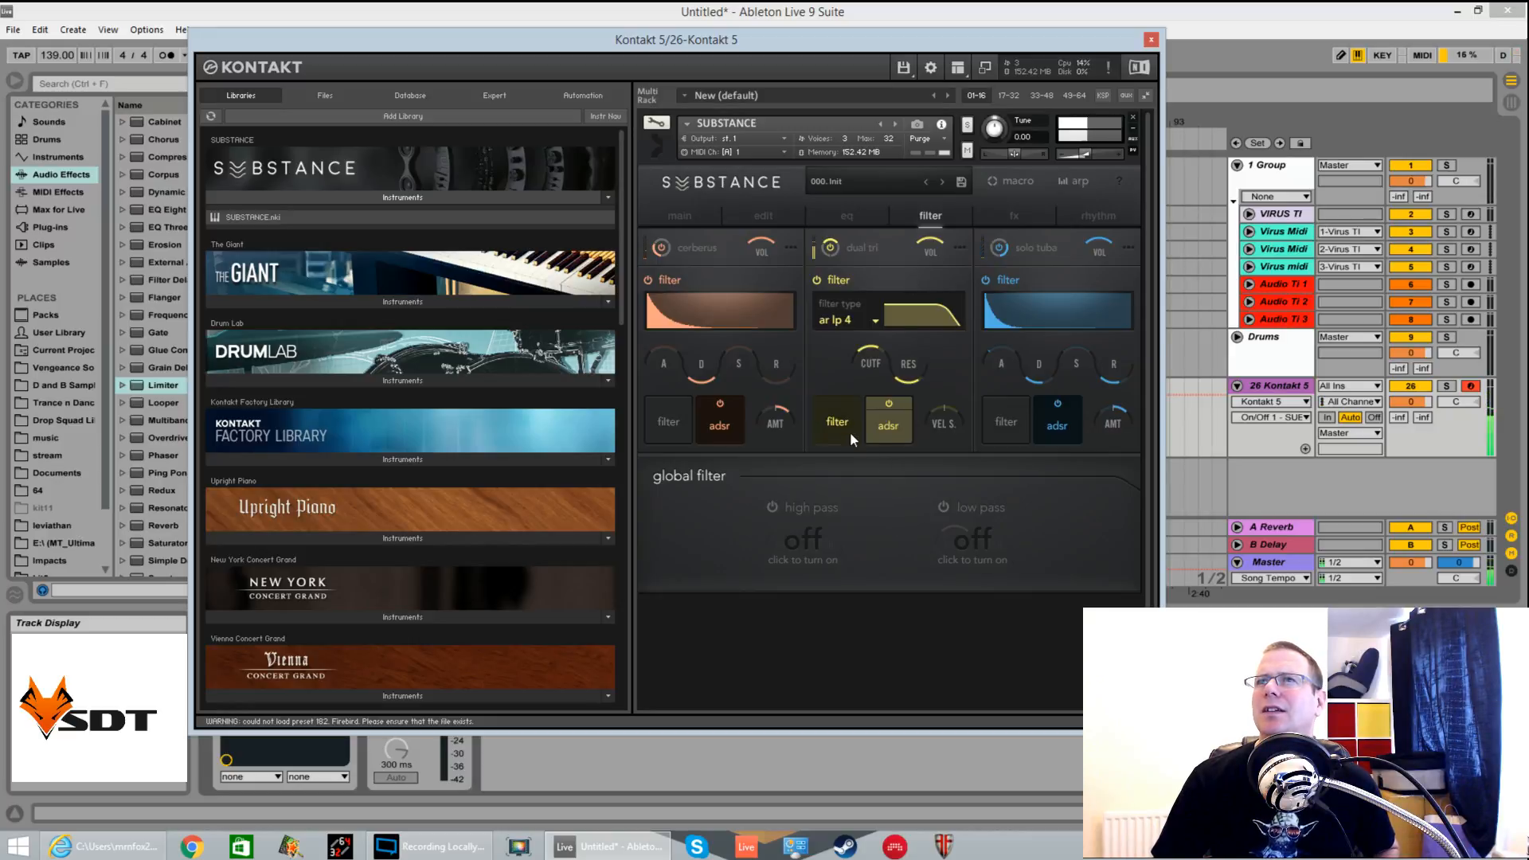
pyautogui.click(896, 432)
pyautogui.click(721, 401)
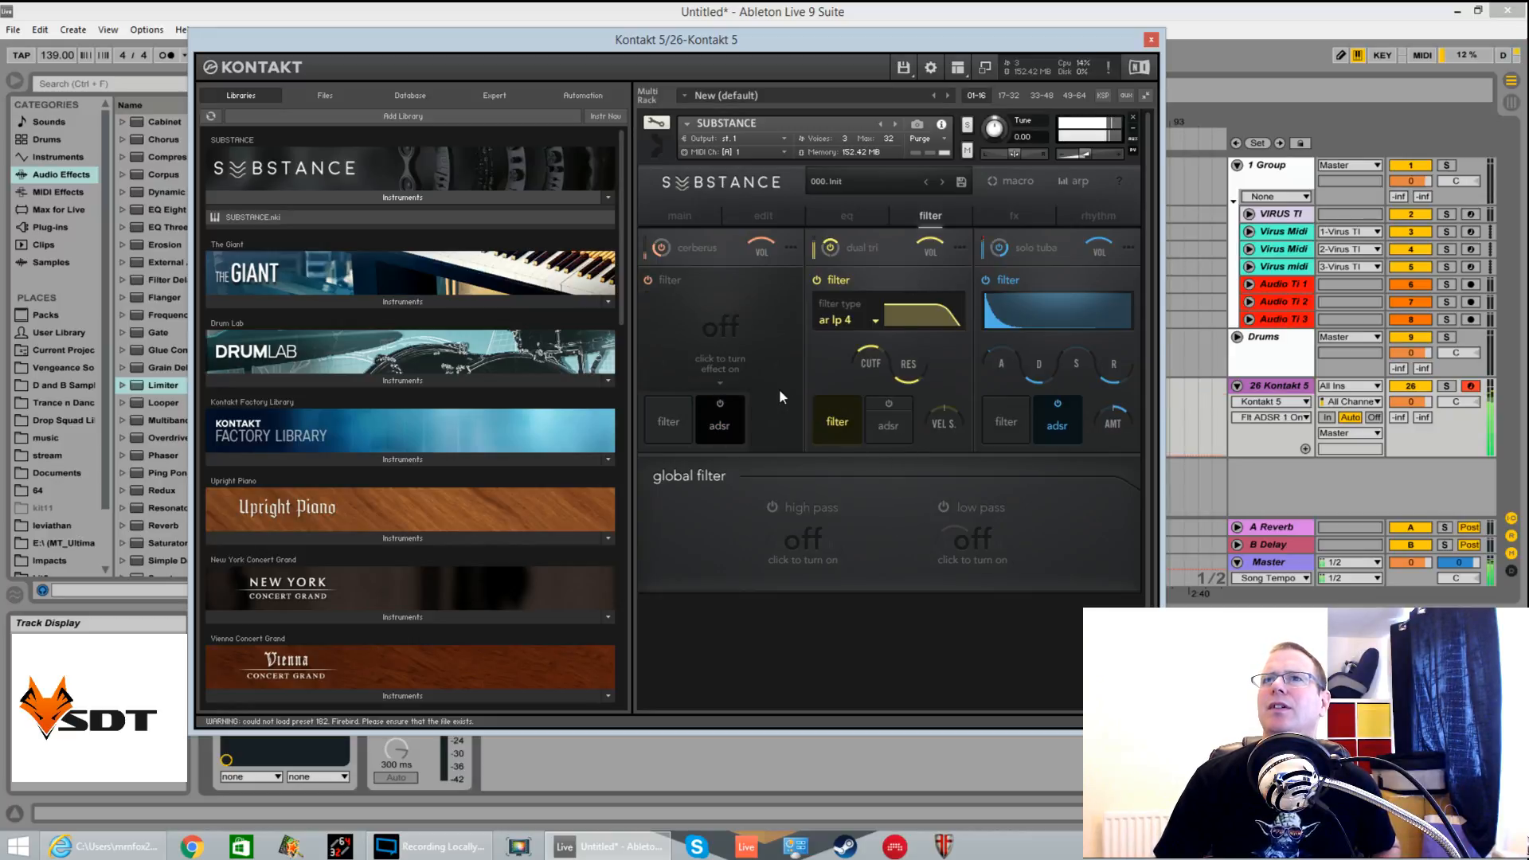
pyautogui.click(887, 405)
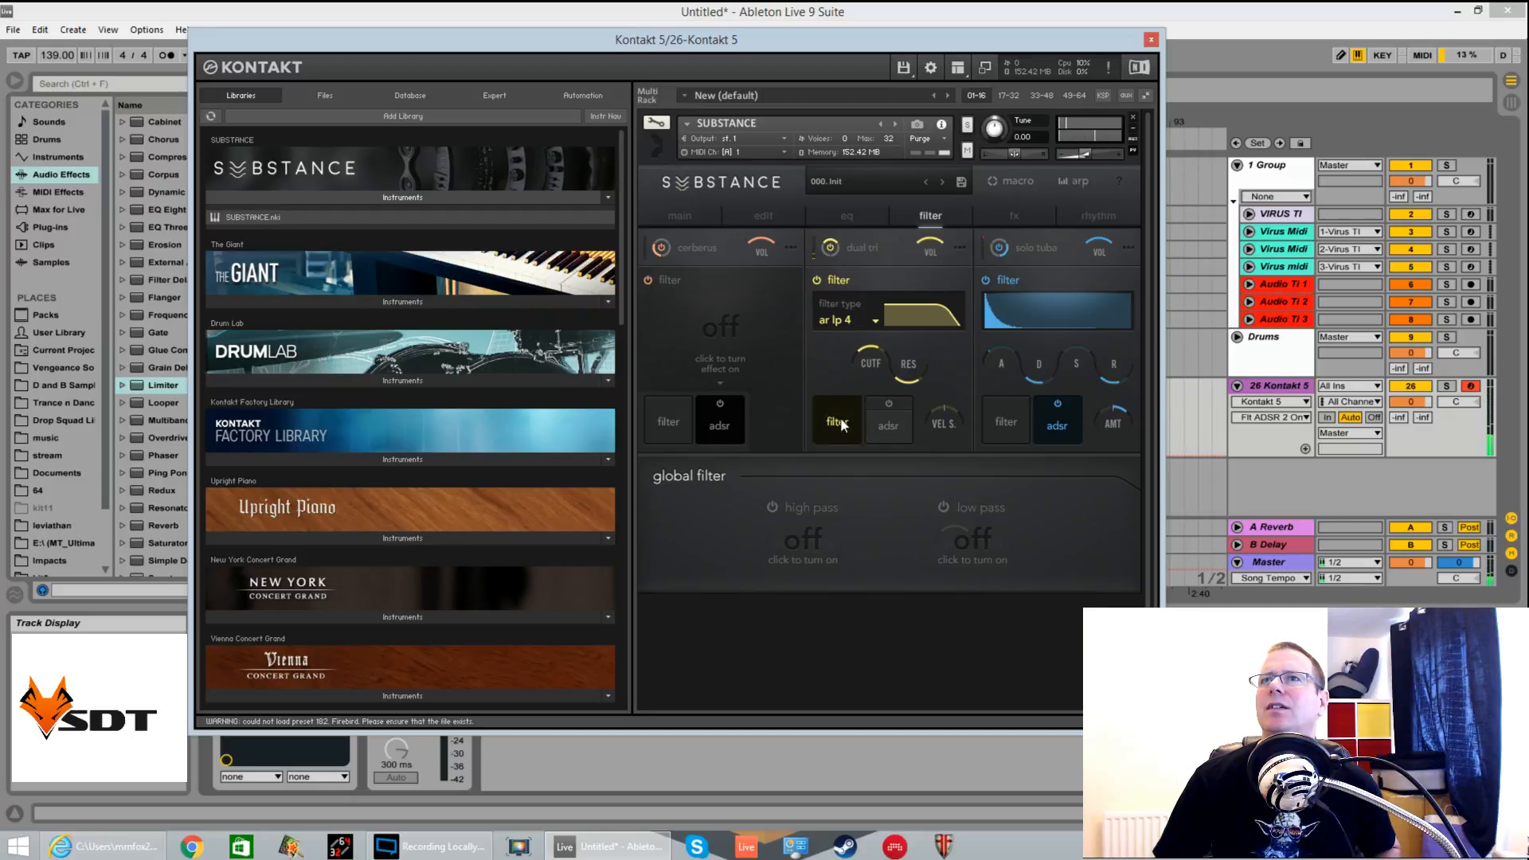
pyautogui.click(817, 280)
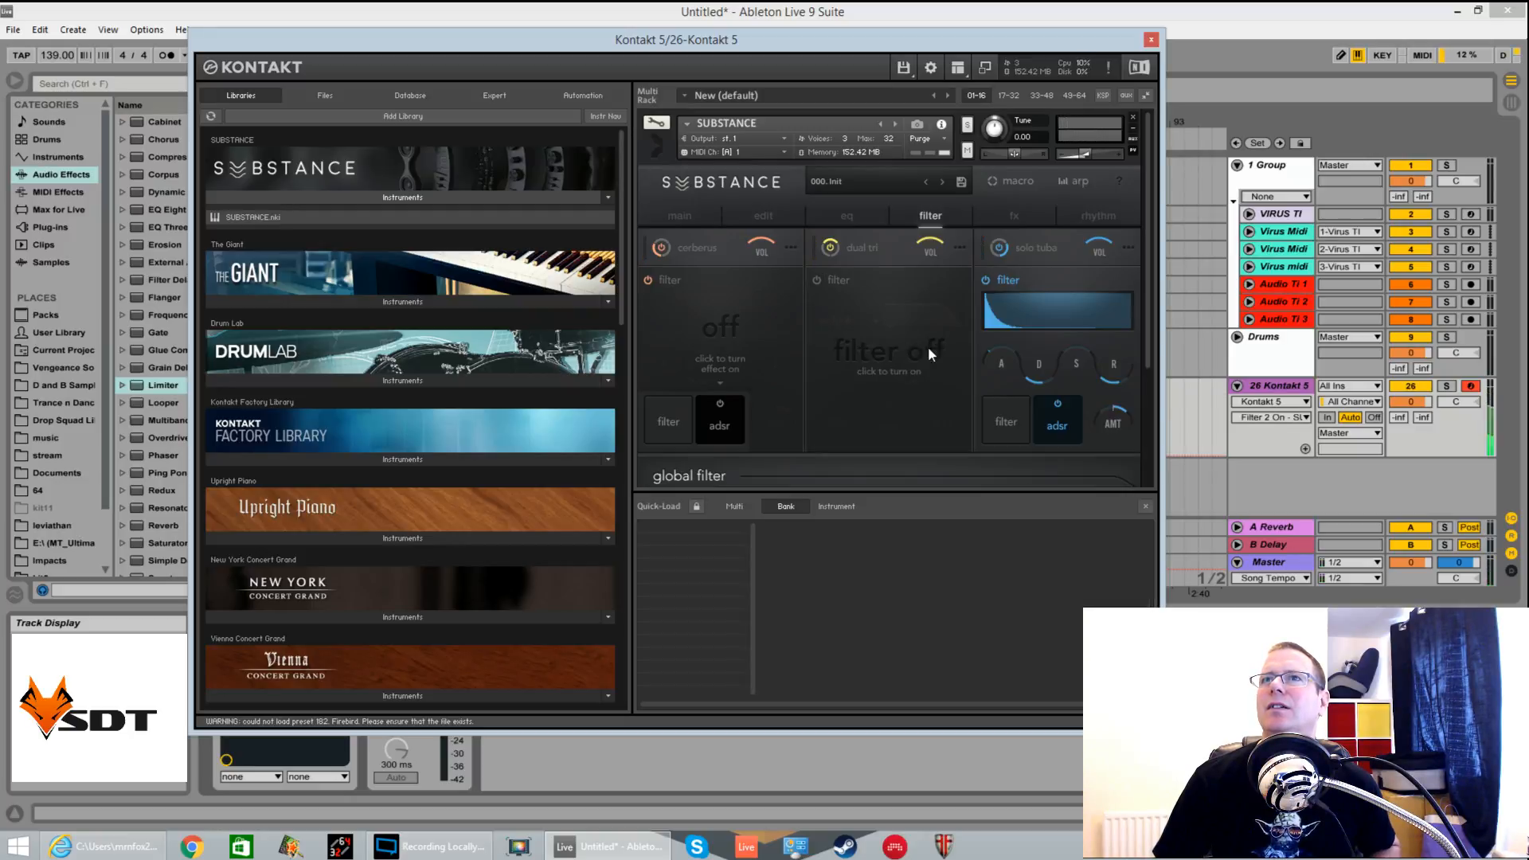
pyautogui.click(647, 280)
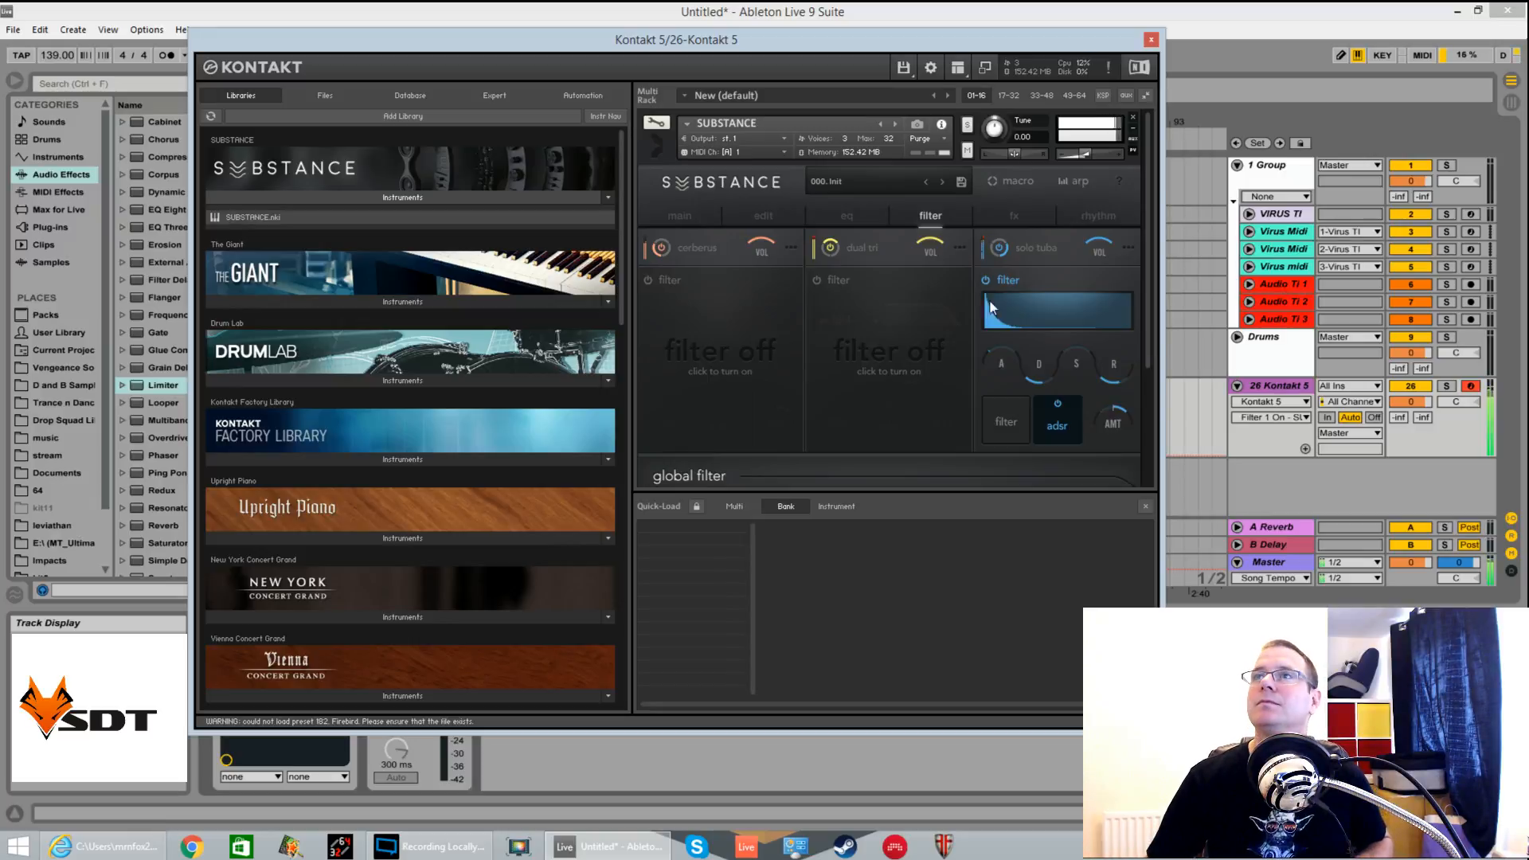
pyautogui.moveTo(1035, 374)
pyautogui.mouseDown()
pyautogui.moveTo(1040, 338)
pyautogui.moveTo(1037, 387)
pyautogui.moveTo(1033, 364)
pyautogui.mouseUp()
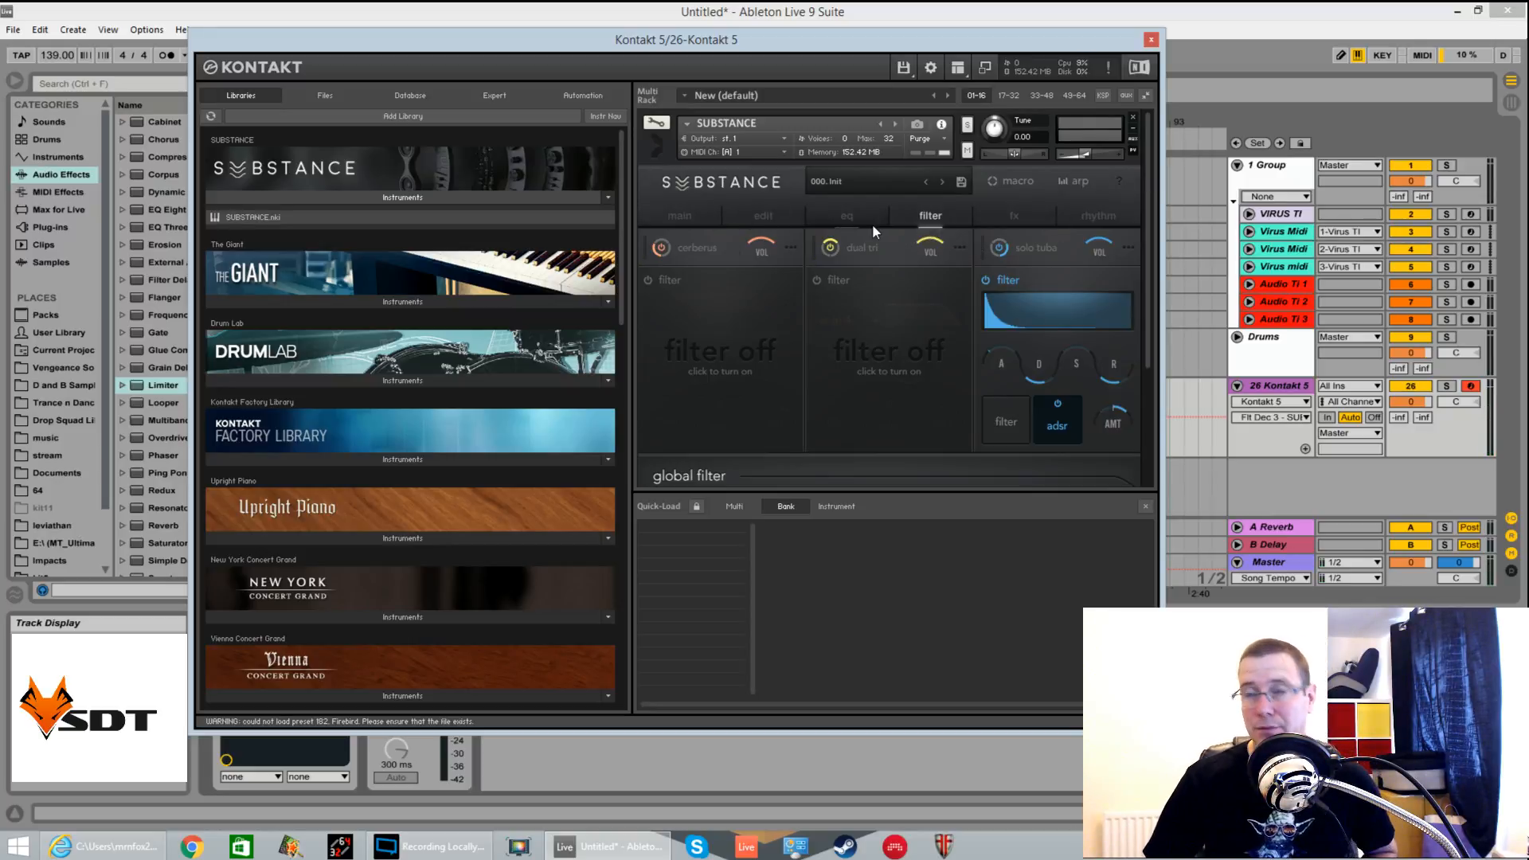
# Enable distortion on the cerberus layer, replace the tube type with dirt, and raise its gain
pyautogui.click(1013, 218)
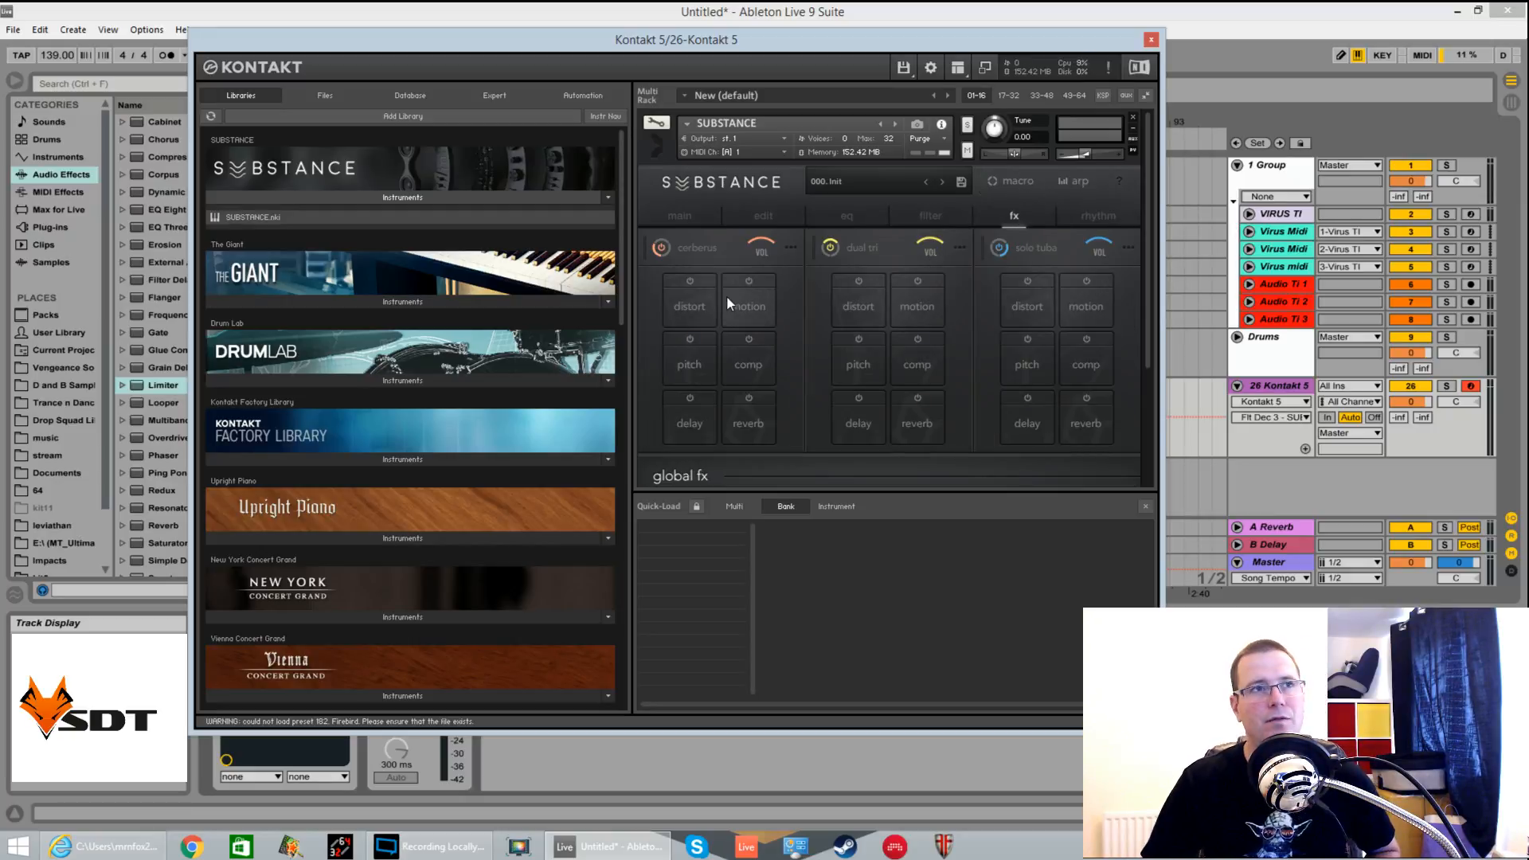
pyautogui.click(702, 318)
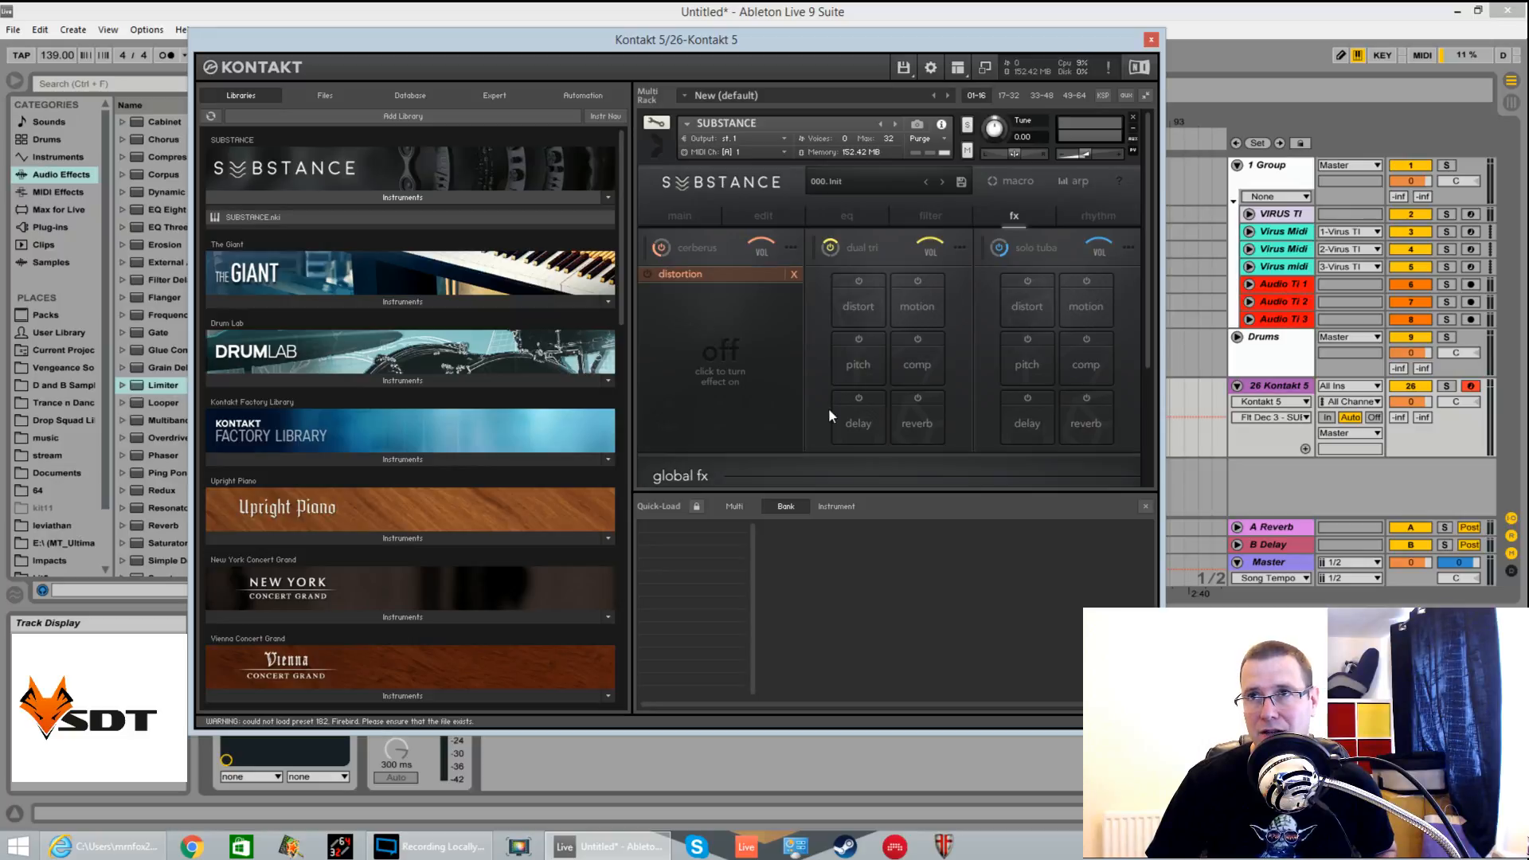
pyautogui.click(646, 275)
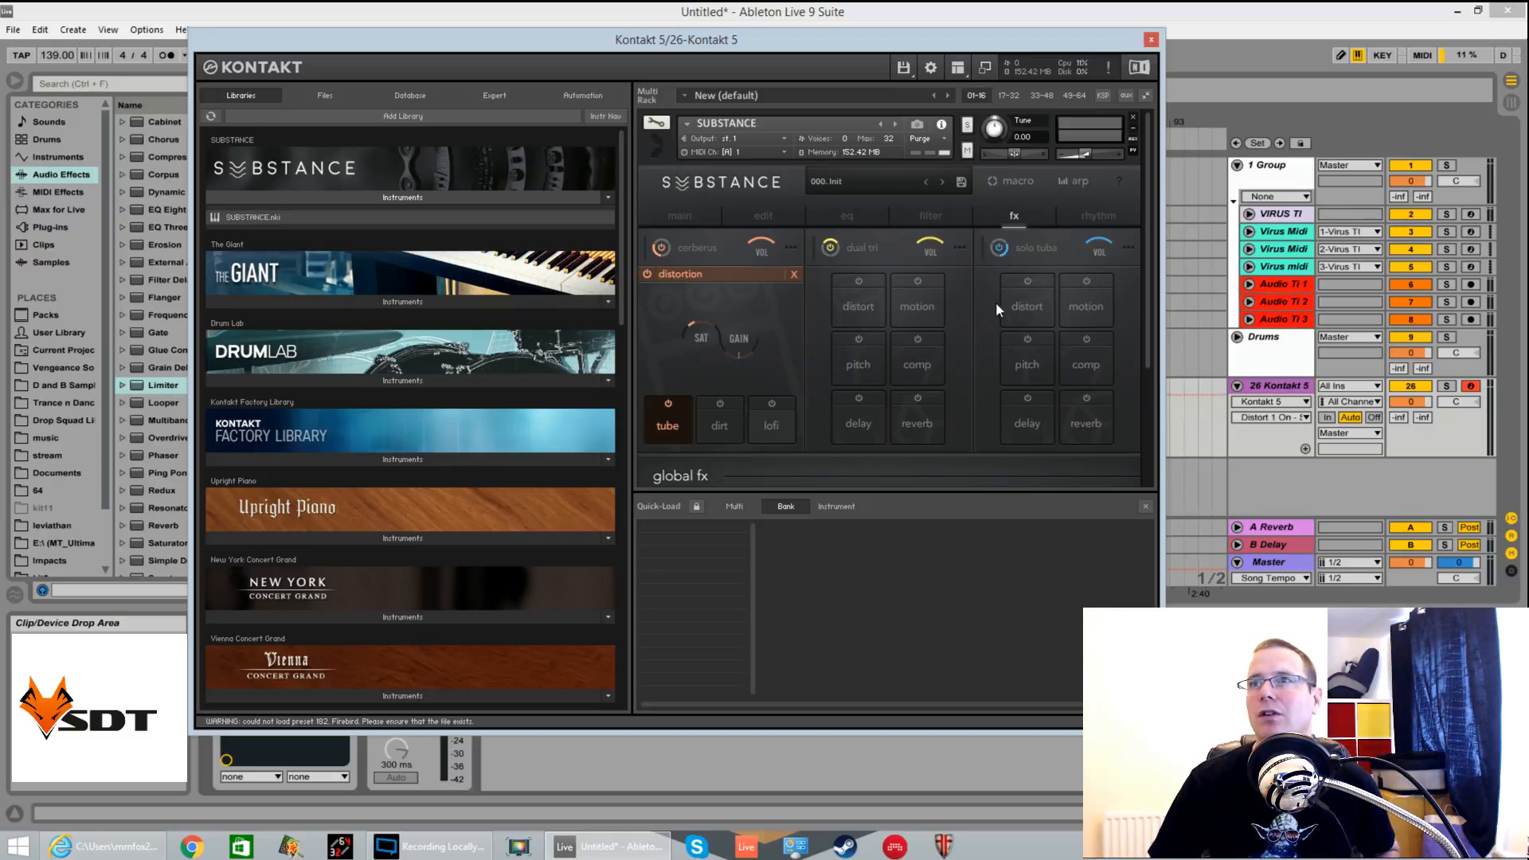
pyautogui.click(715, 432)
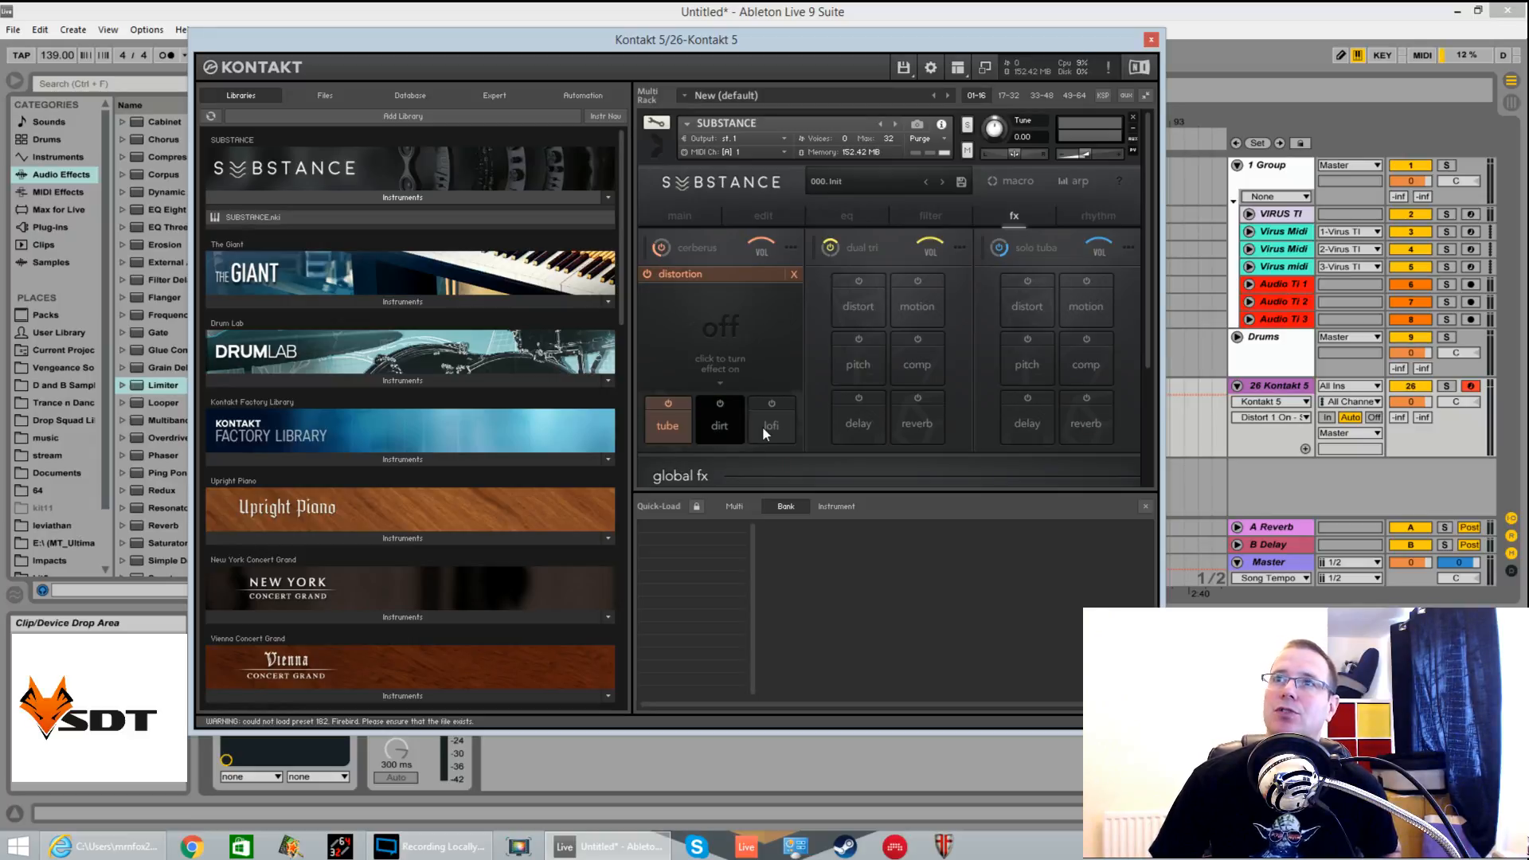
pyautogui.click(720, 406)
pyautogui.click(667, 405)
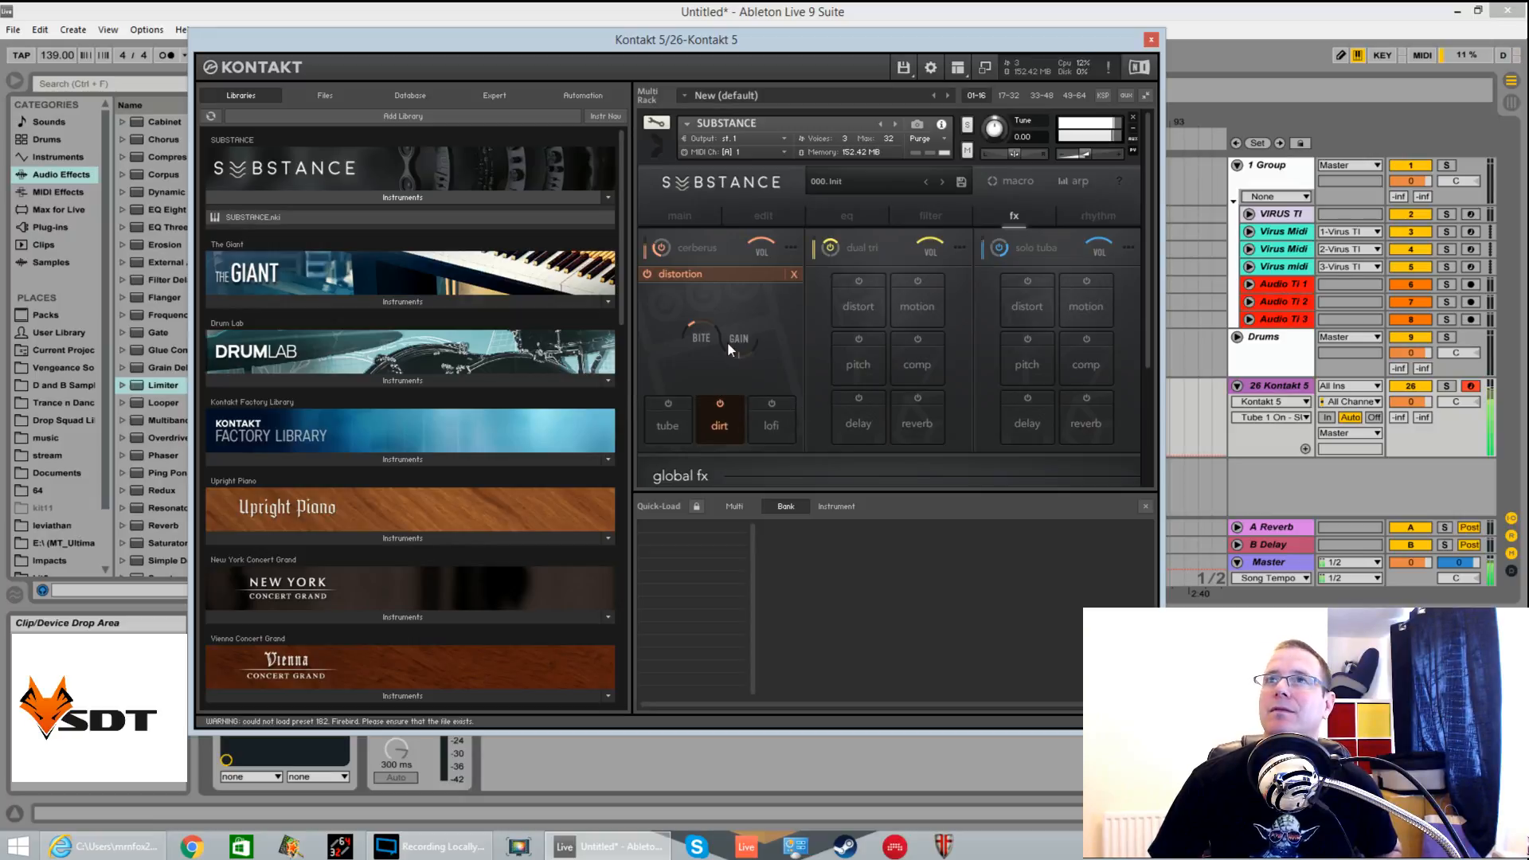
pyautogui.moveTo(727, 342); pyautogui.dragTo(752, 312)
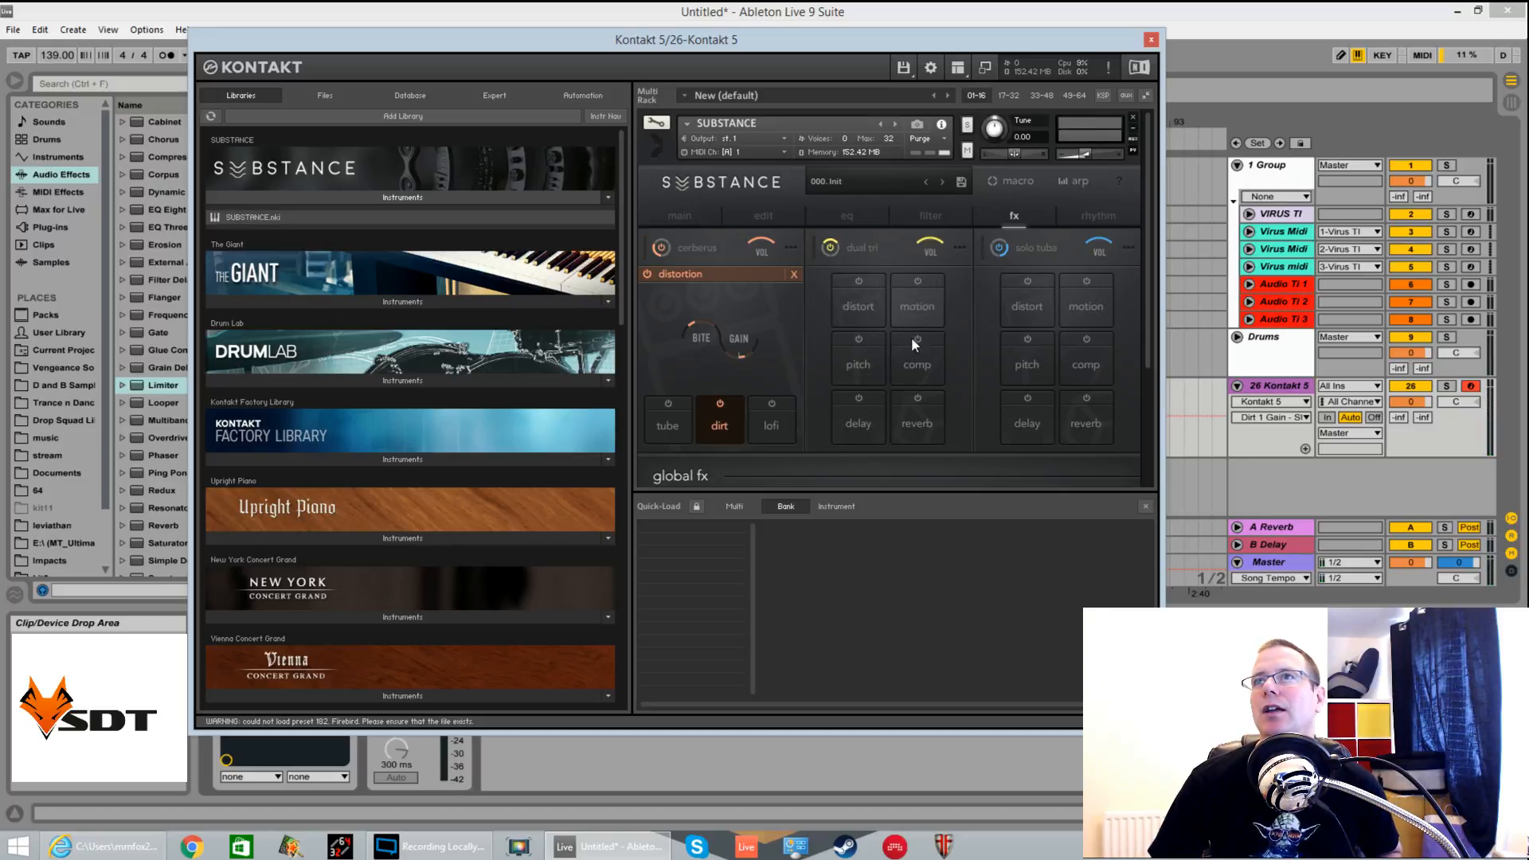
# Enable the compressor on the dual tri layer, adjust its amount, and lower the instrument's output volume
pyautogui.click(919, 365)
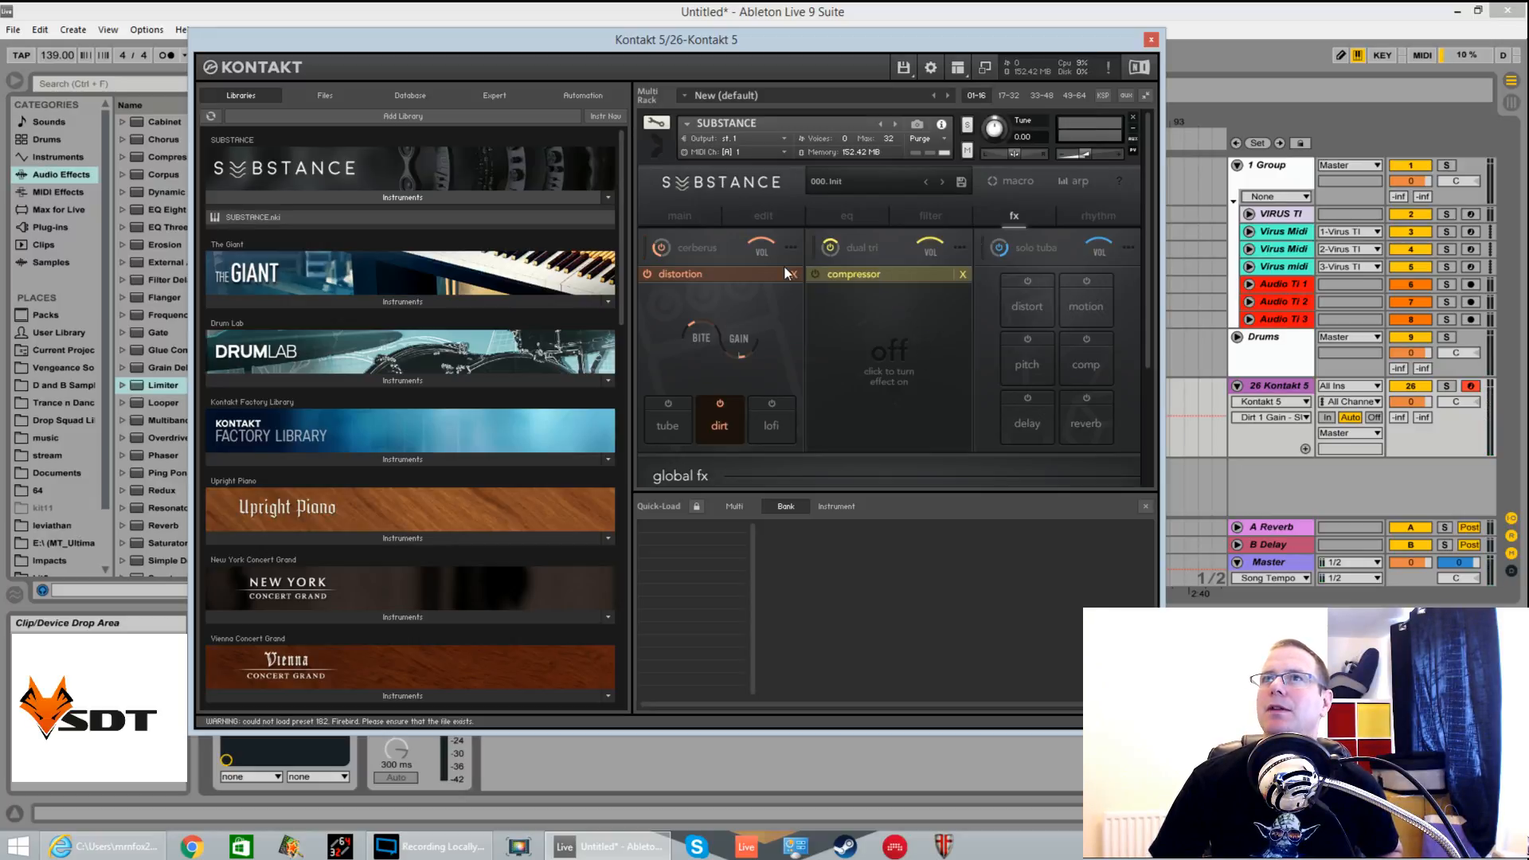
pyautogui.click(814, 275)
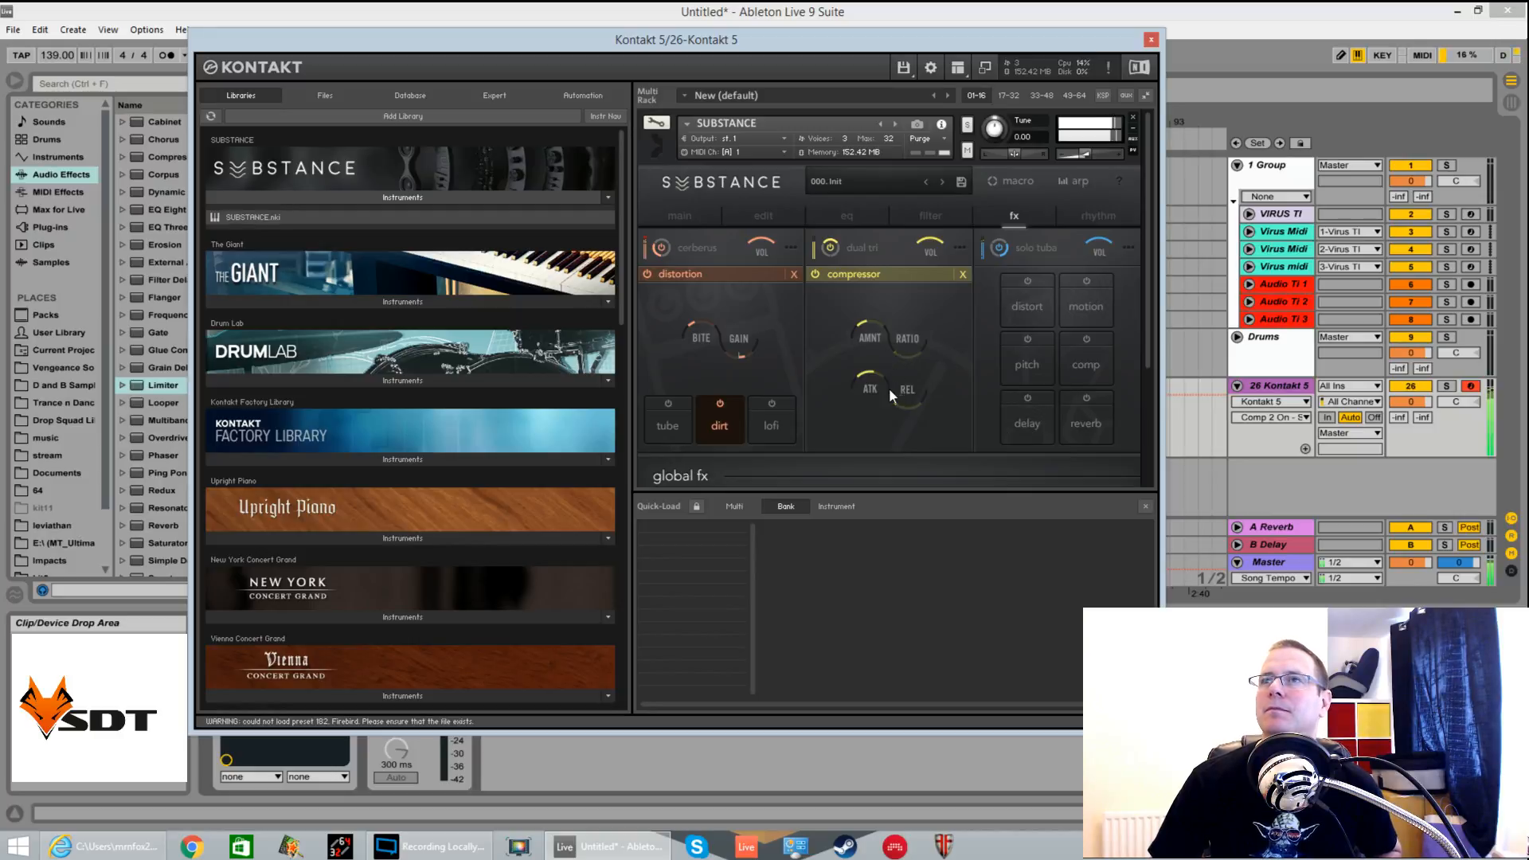
pyautogui.click(871, 340)
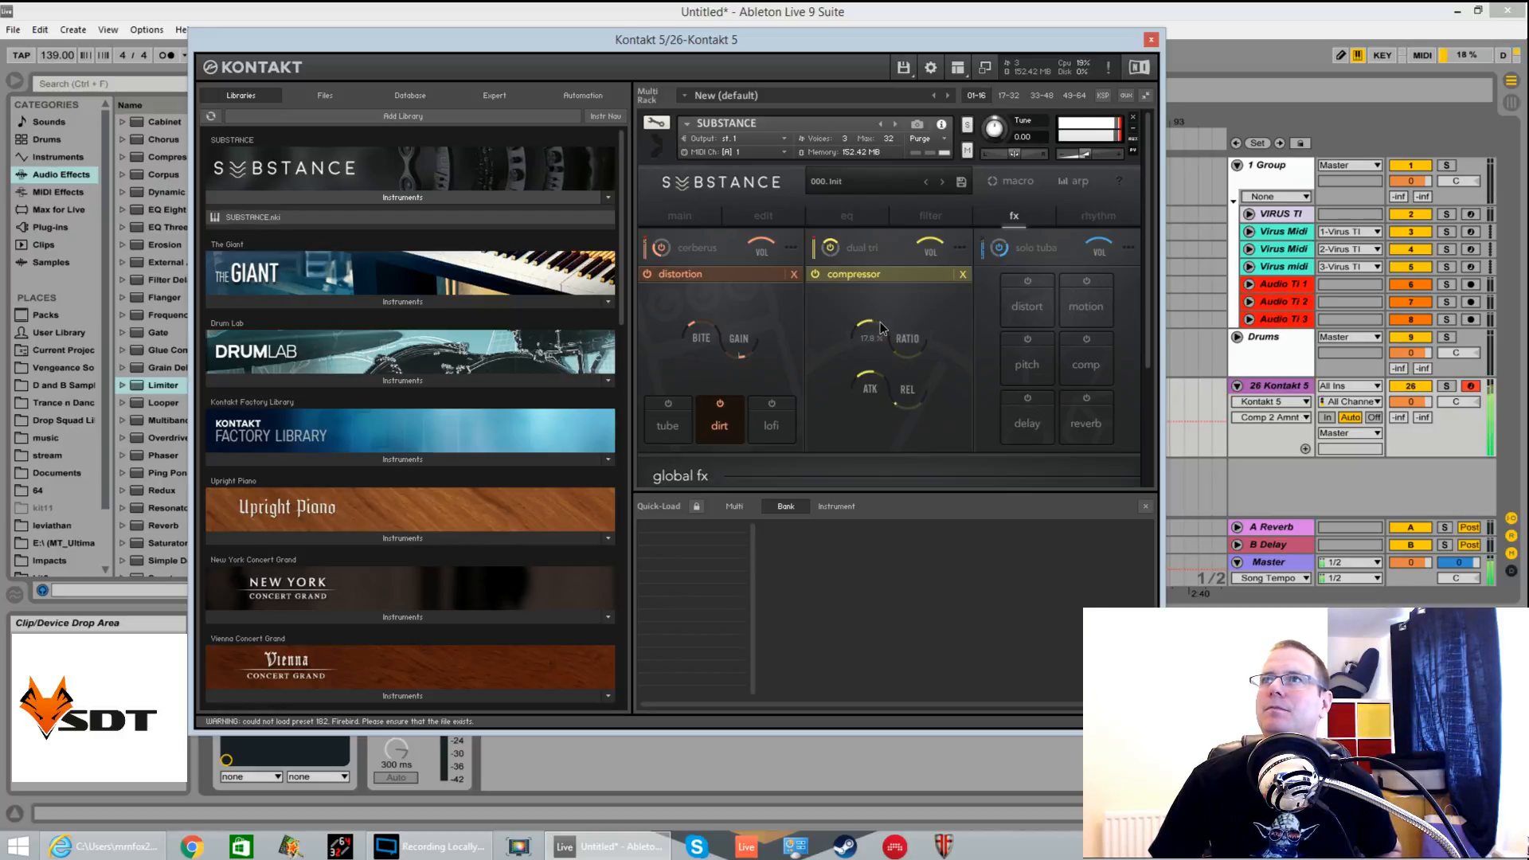
pyautogui.click(1081, 156)
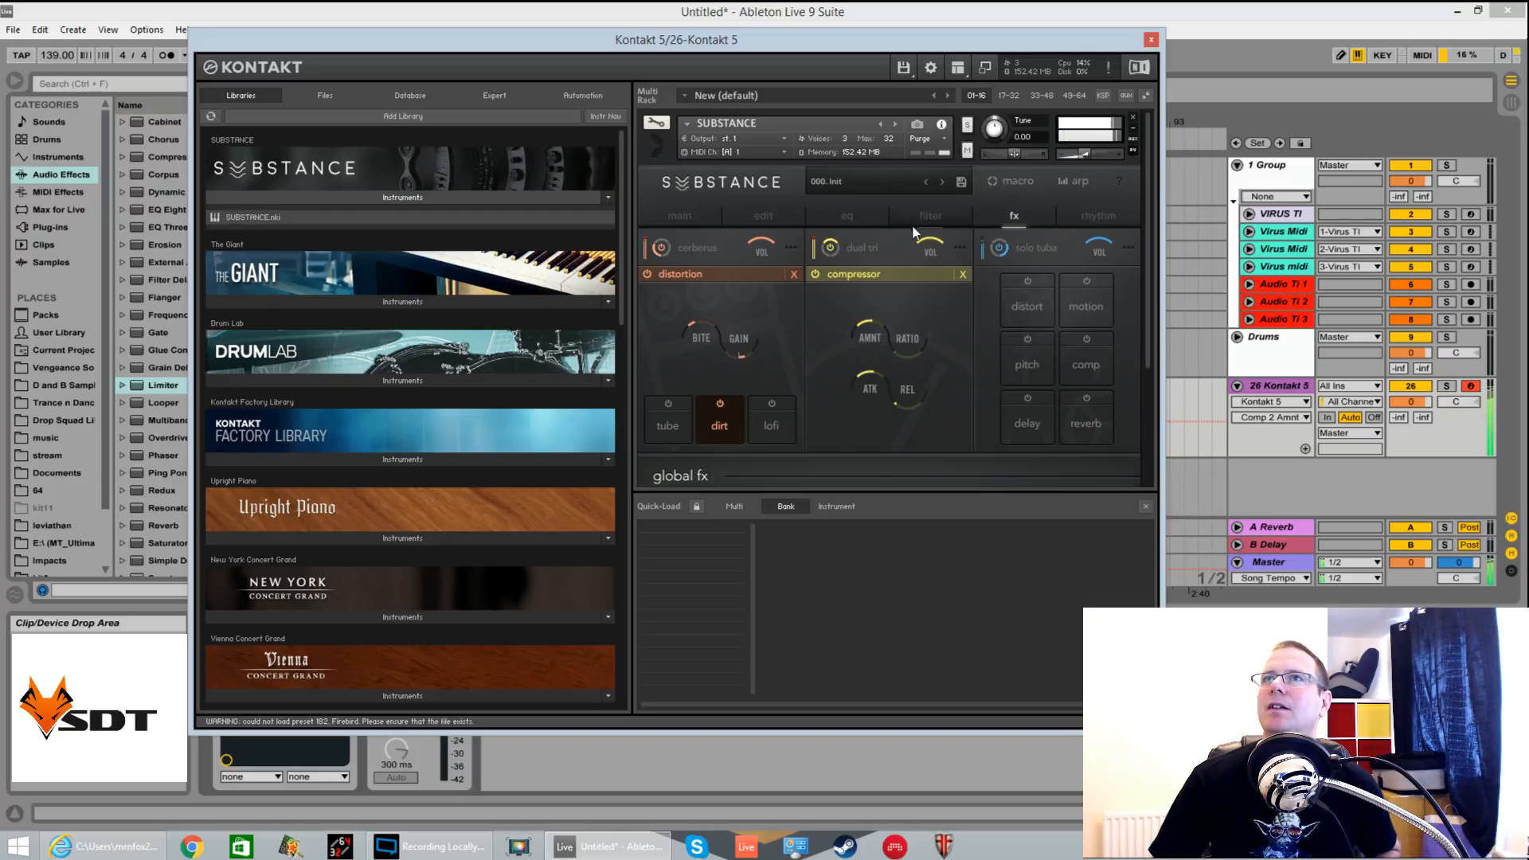
pyautogui.click(962, 273)
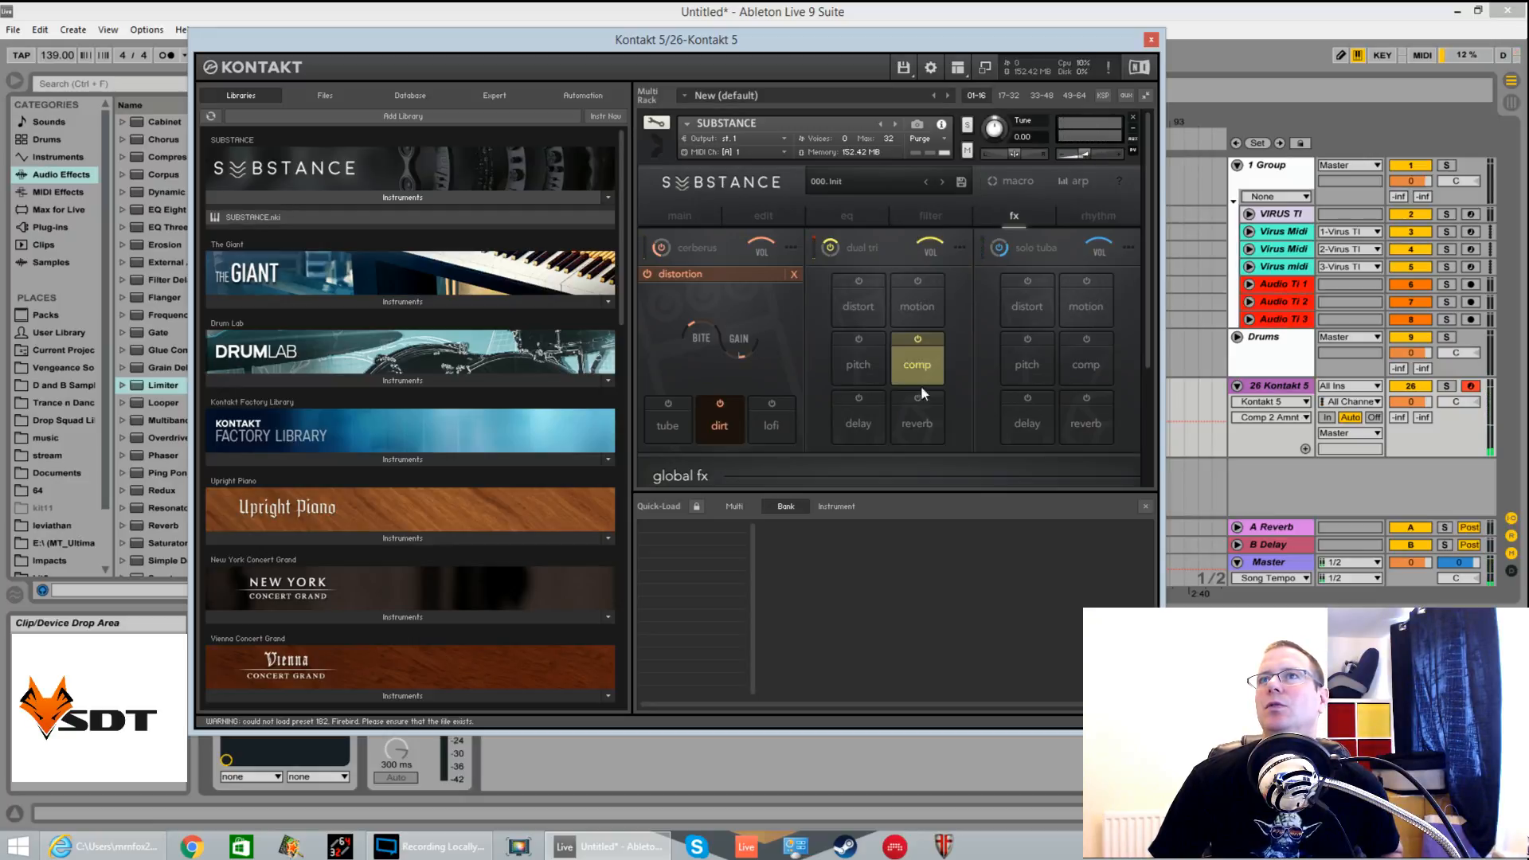
# Enable tube distortion on the dual tri layer, raise its saturation and gain, and lower the instrument's output volume to about -15.7
pyautogui.click(859, 307)
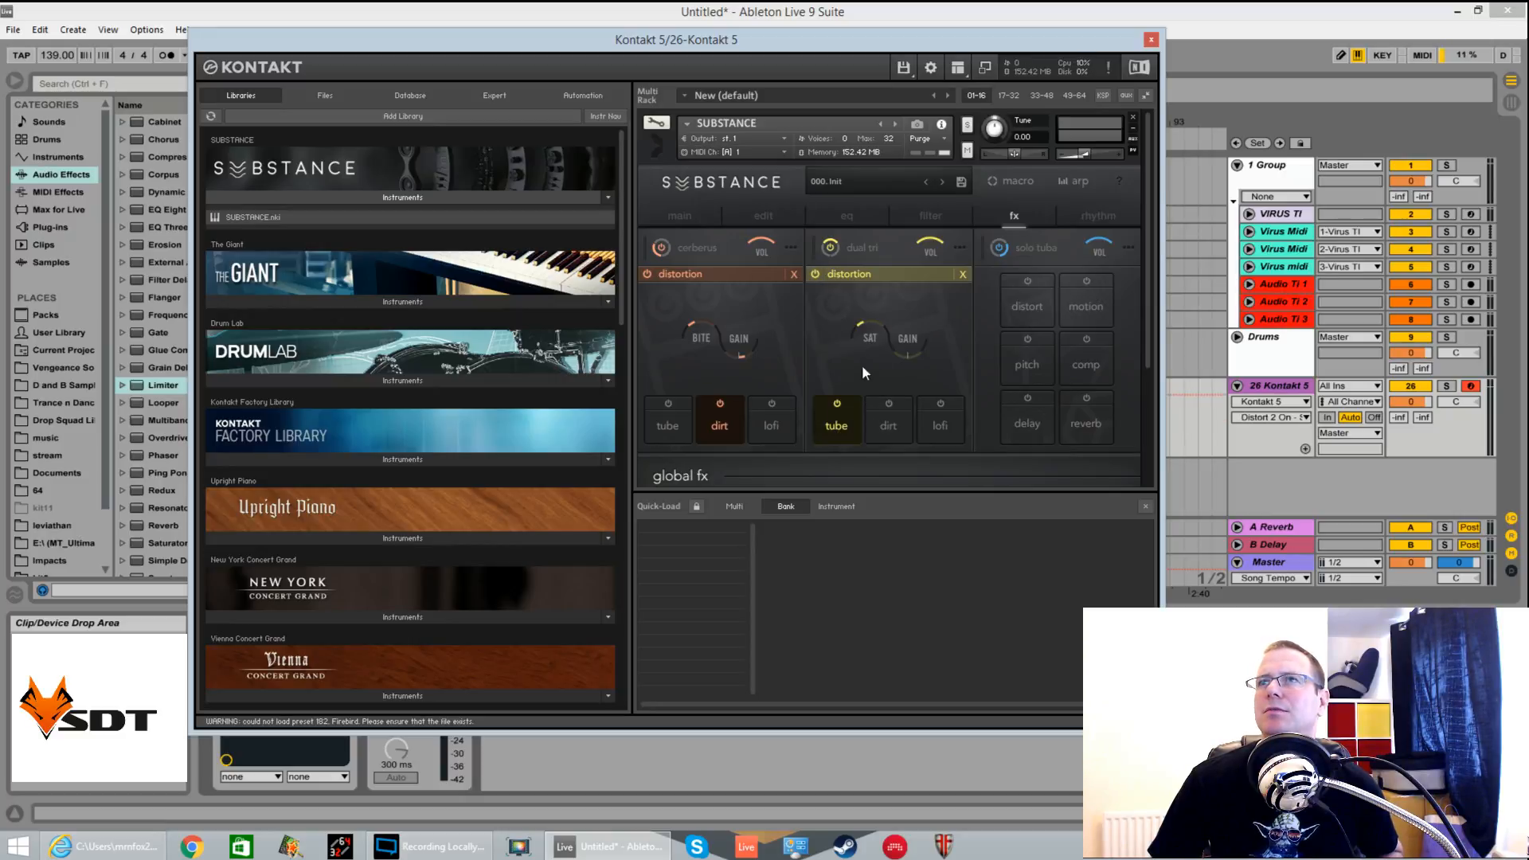
pyautogui.click(869, 336)
pyautogui.click(906, 326)
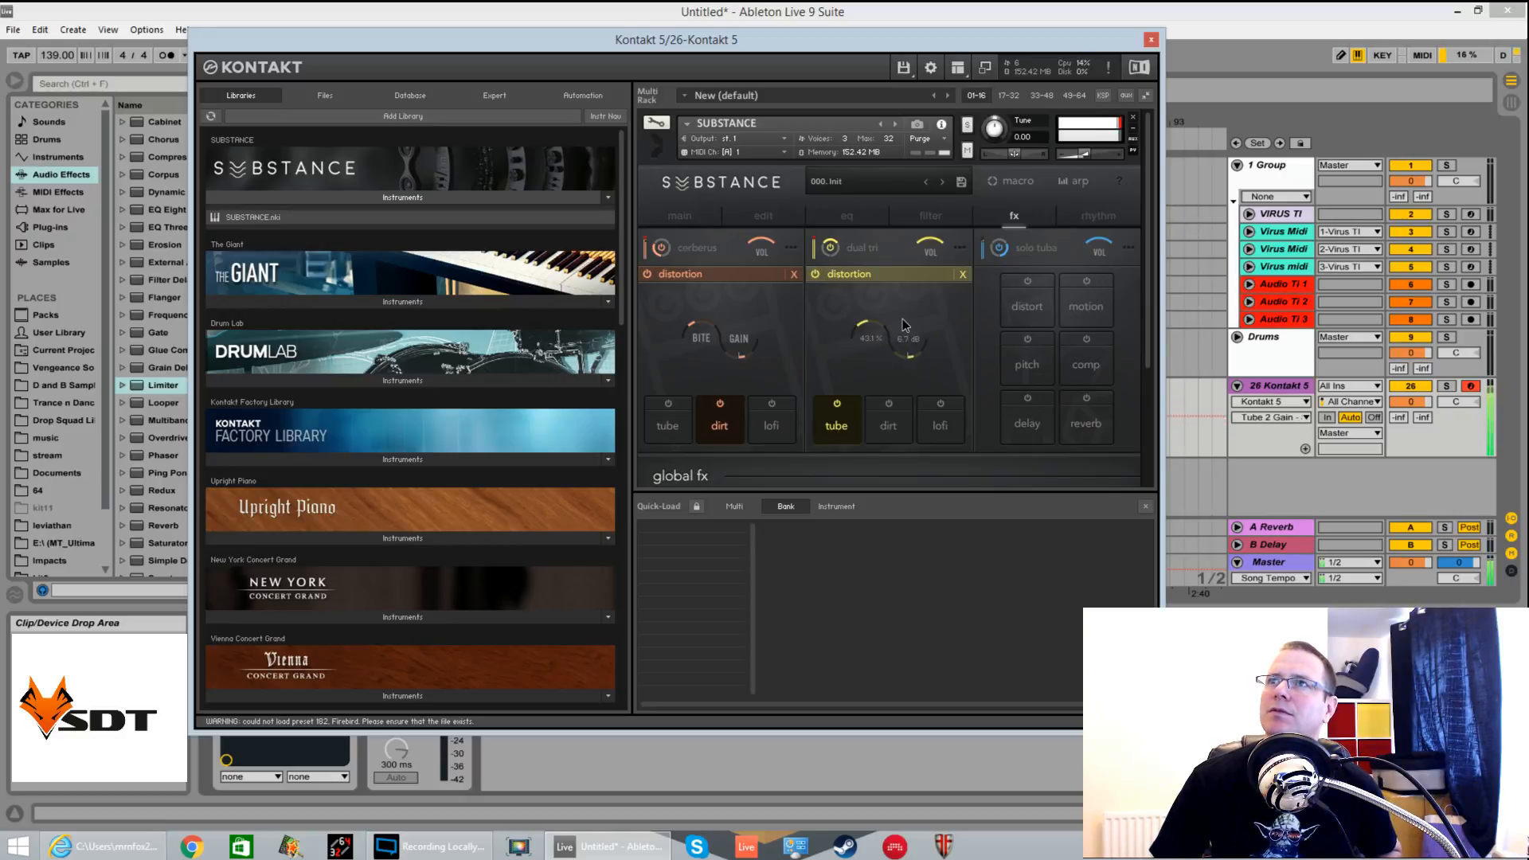
pyautogui.moveTo(905, 325); pyautogui.dragTo(905, 321)
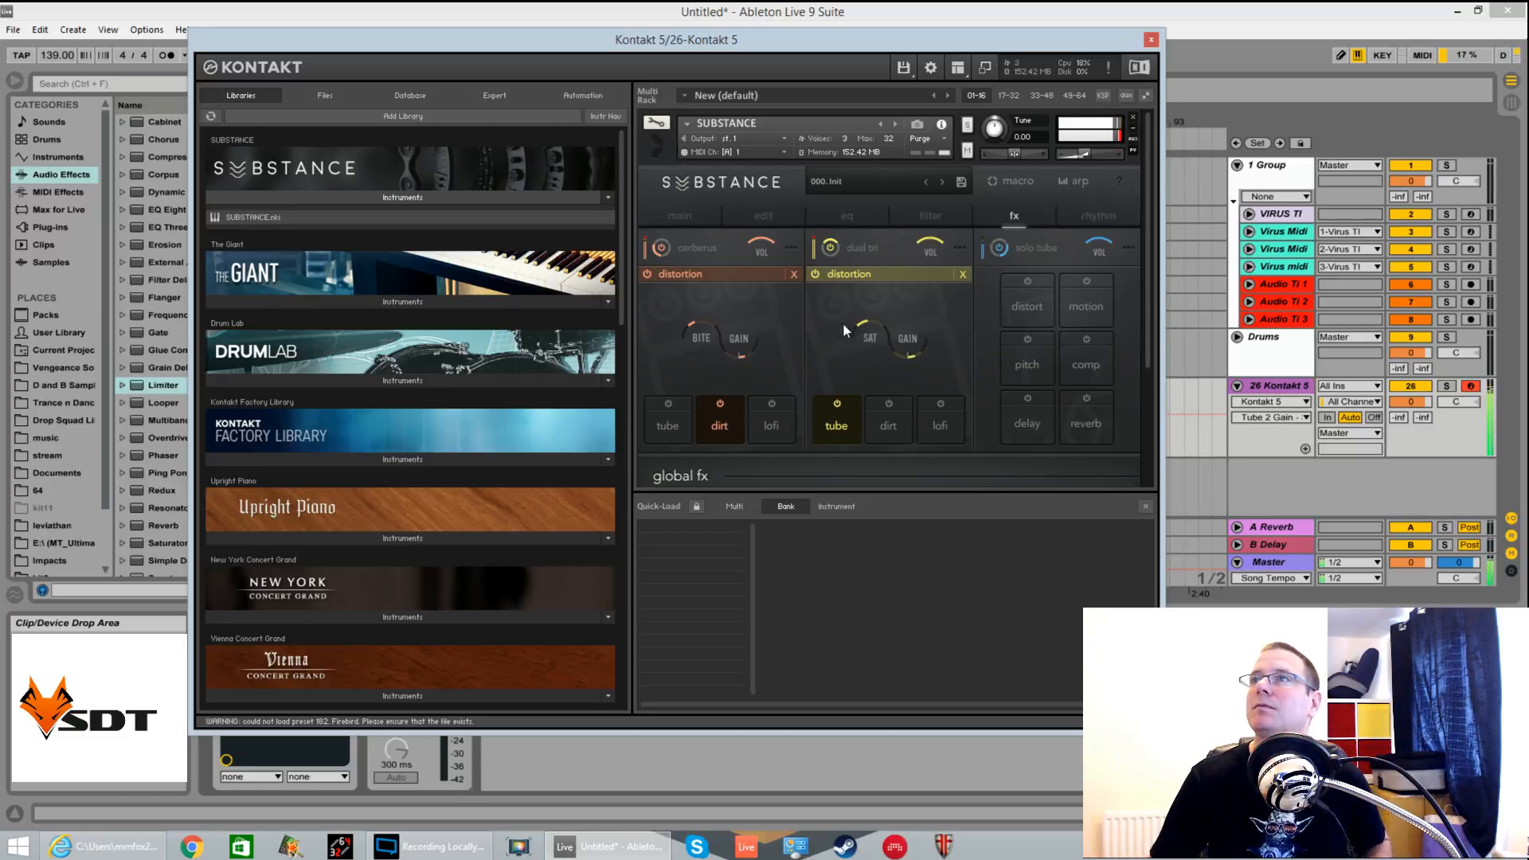
pyautogui.moveTo(1089, 154); pyautogui.dragTo(1085, 154)
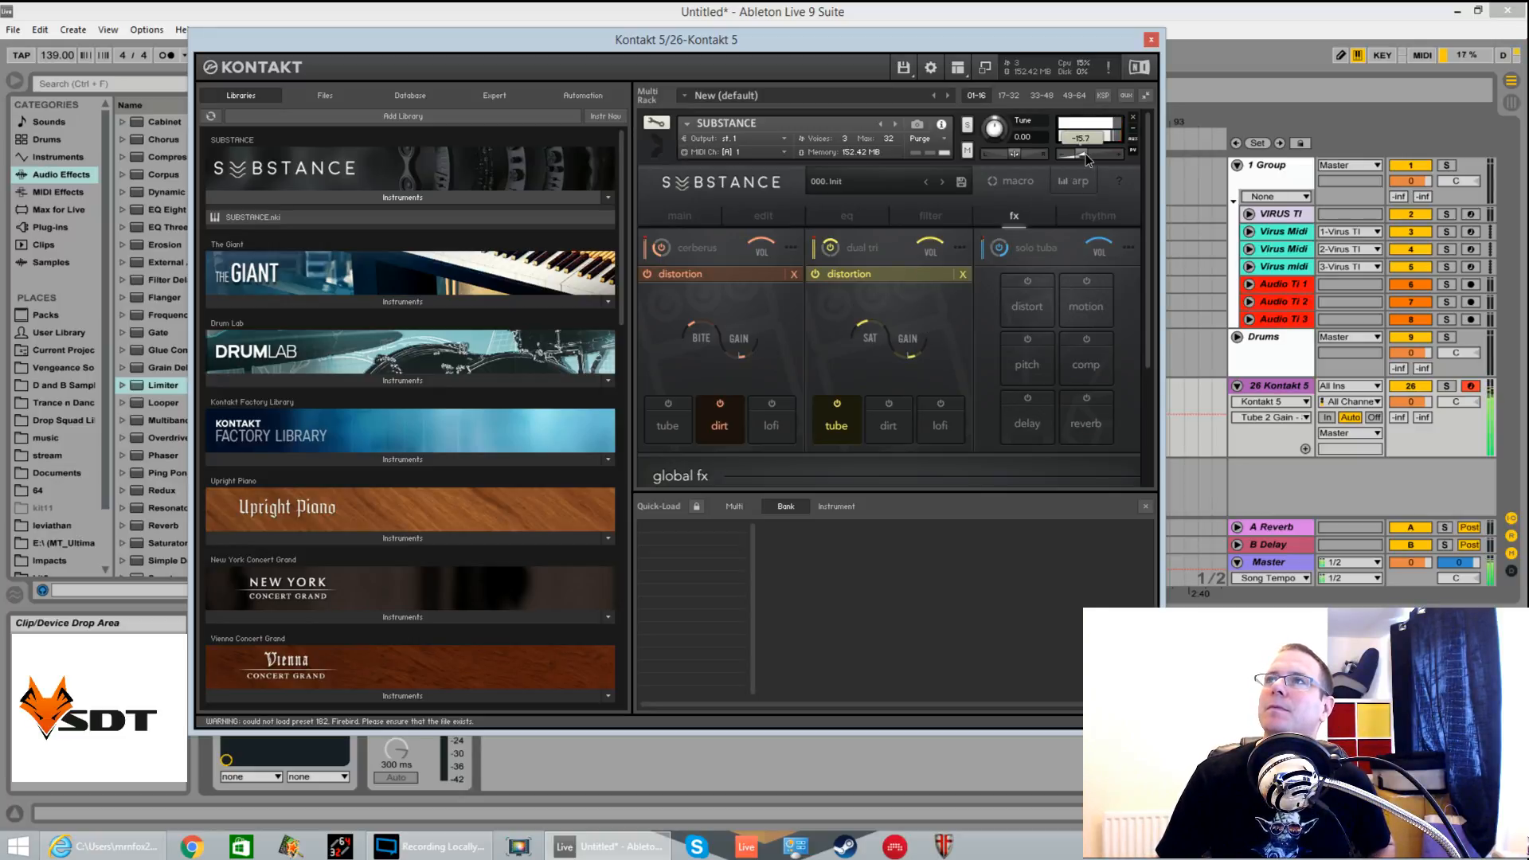
# Enable the delay on the solo tuba layer and adjust its wet level, feedback and time
pyautogui.click(1033, 410)
pyautogui.click(985, 274)
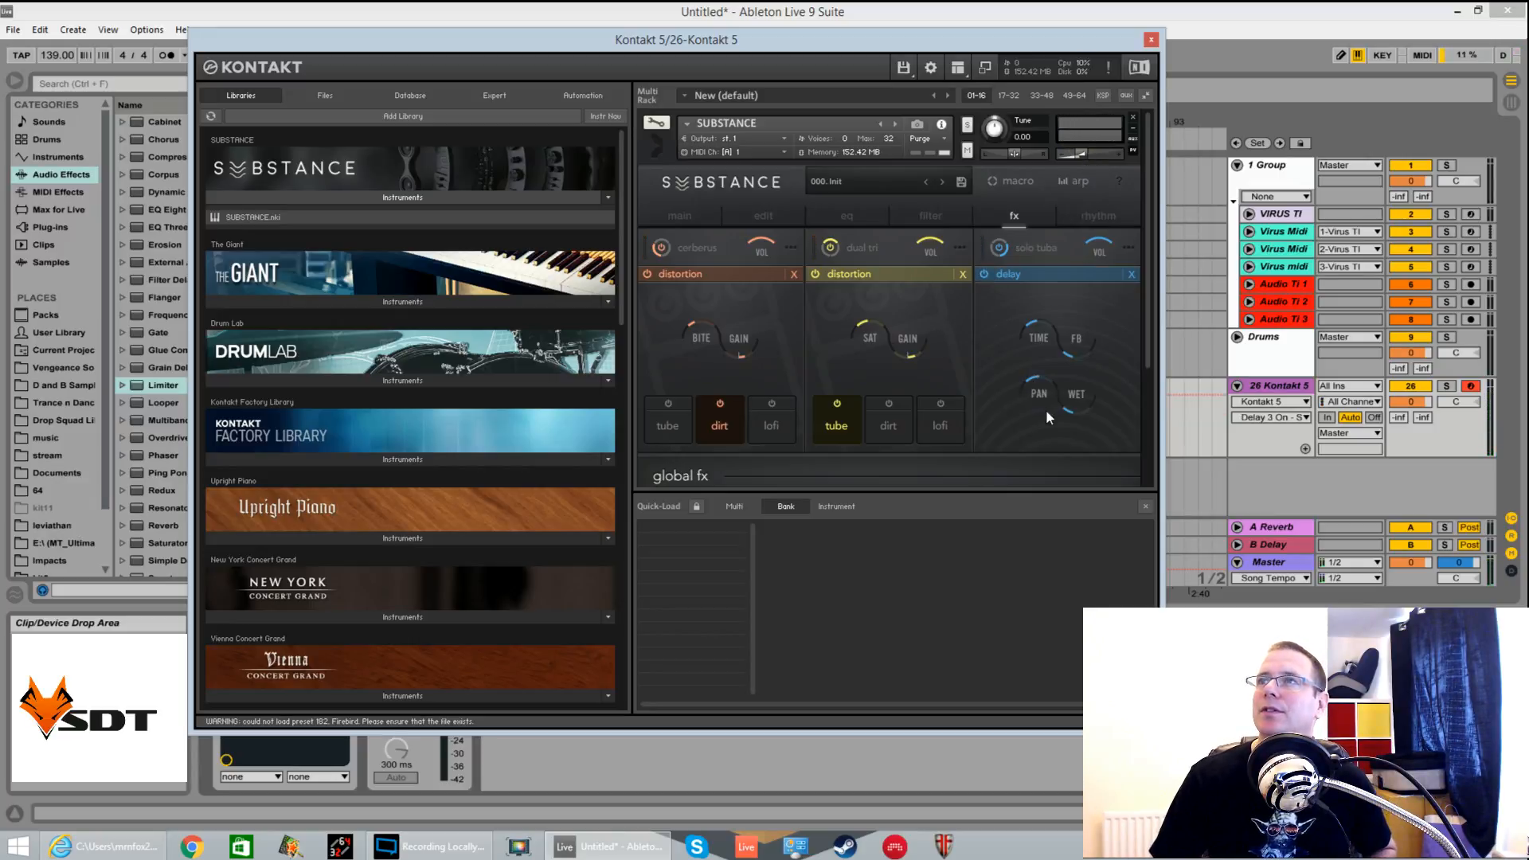
pyautogui.moveTo(1075, 395); pyautogui.dragTo(1071, 349)
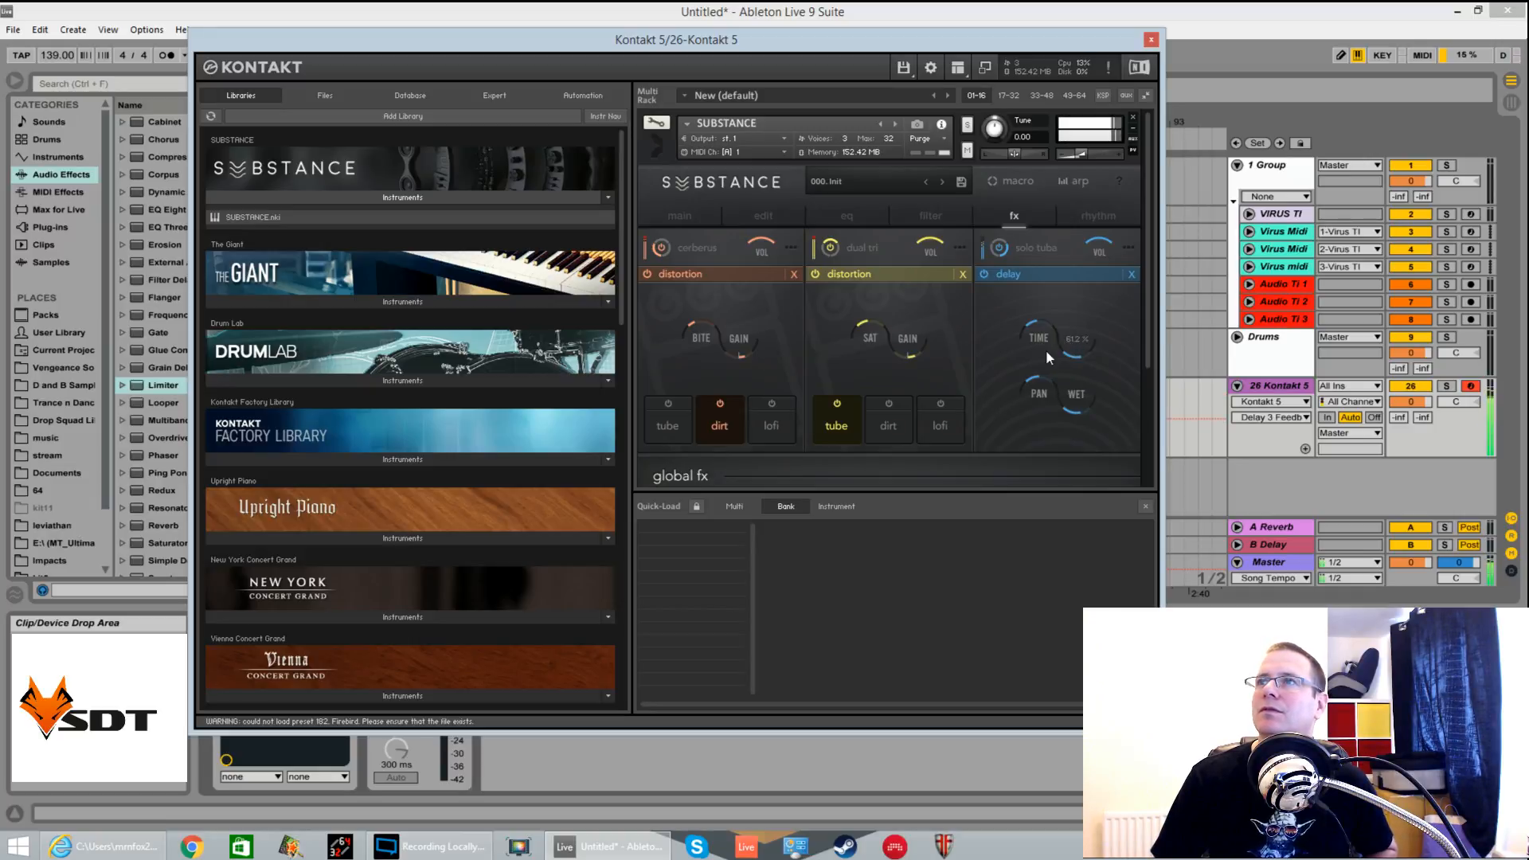
pyautogui.click(1039, 328)
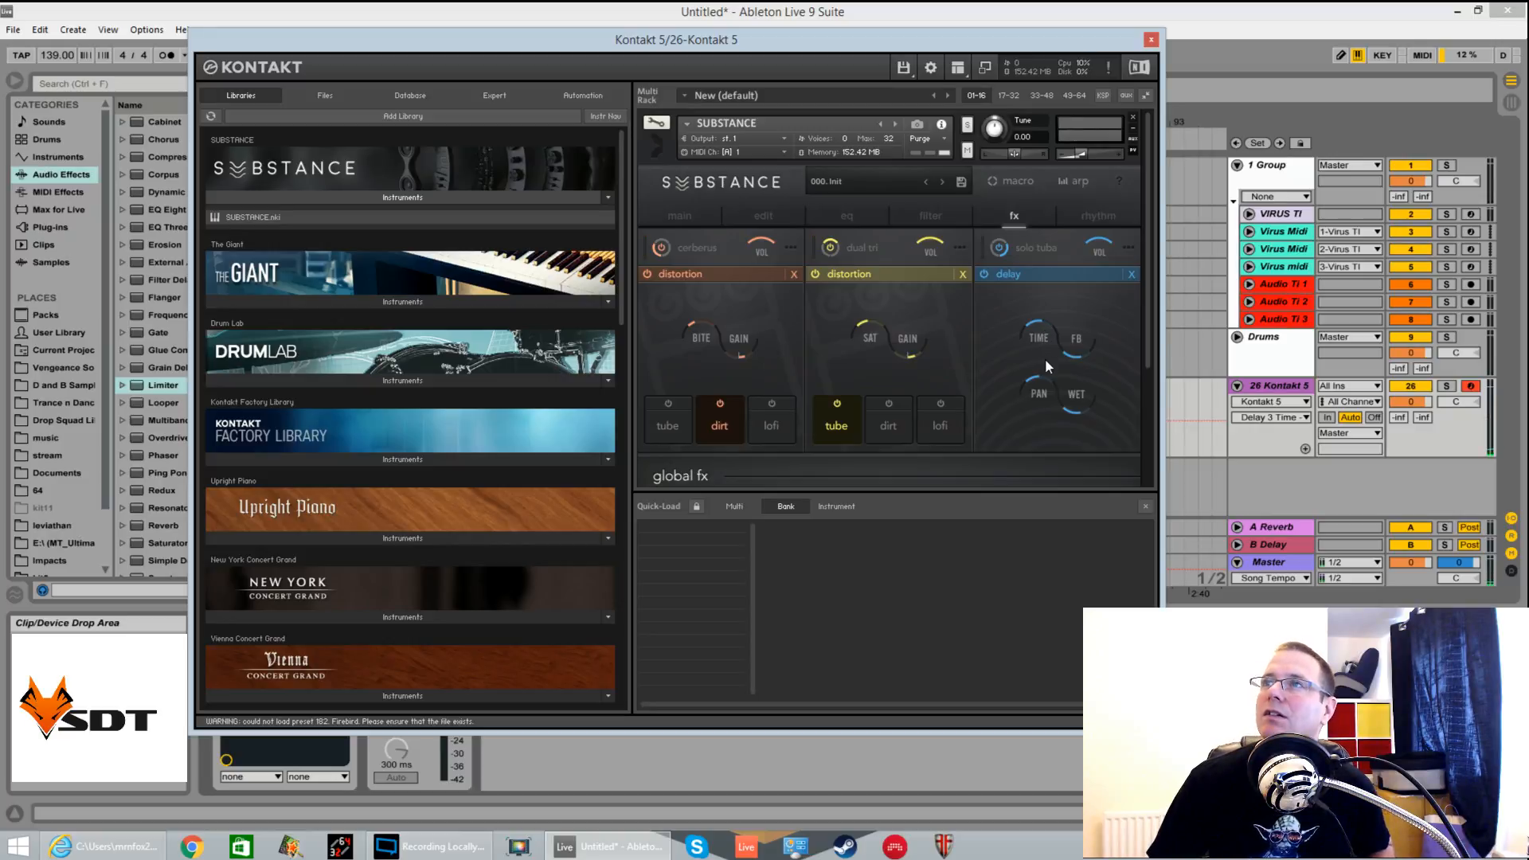
# Try the motion effect on the cerberus layer with its type set to phaser, and switch the effect off again
pyautogui.click(784, 214)
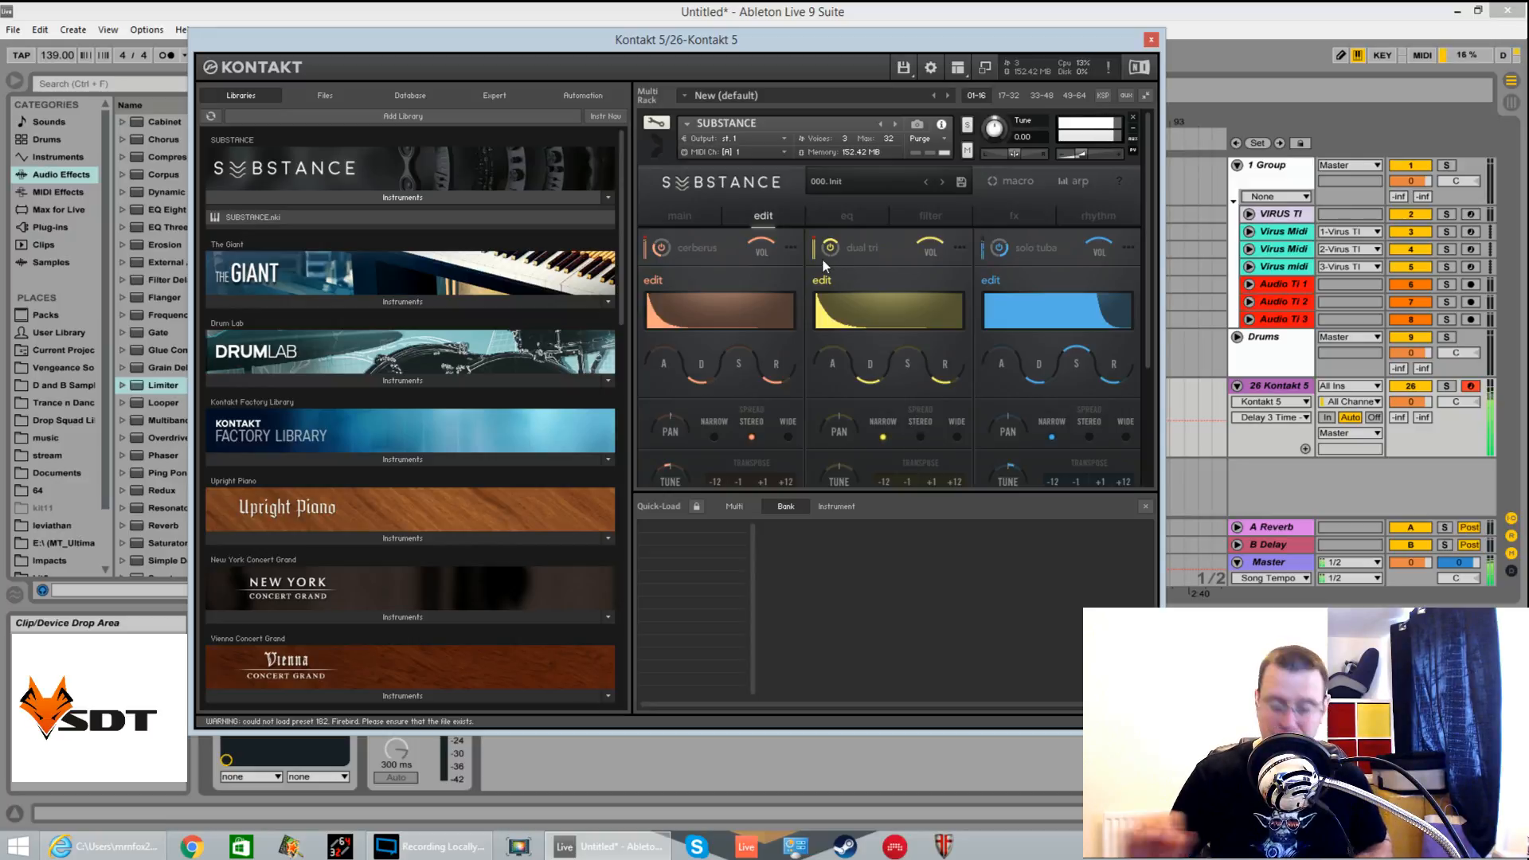
pyautogui.click(1010, 216)
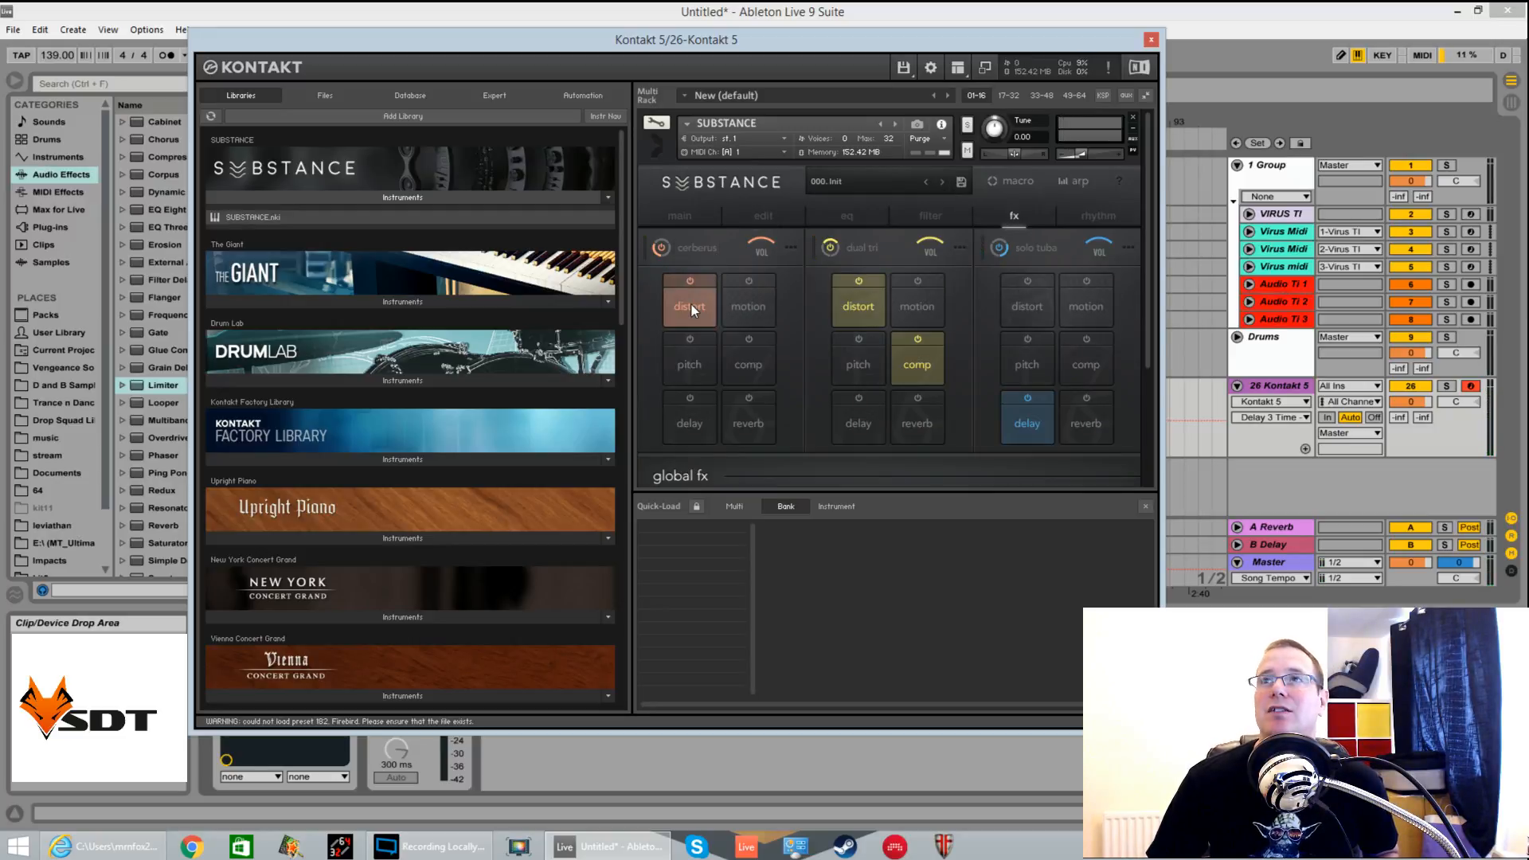
pyautogui.click(752, 305)
pyautogui.click(645, 273)
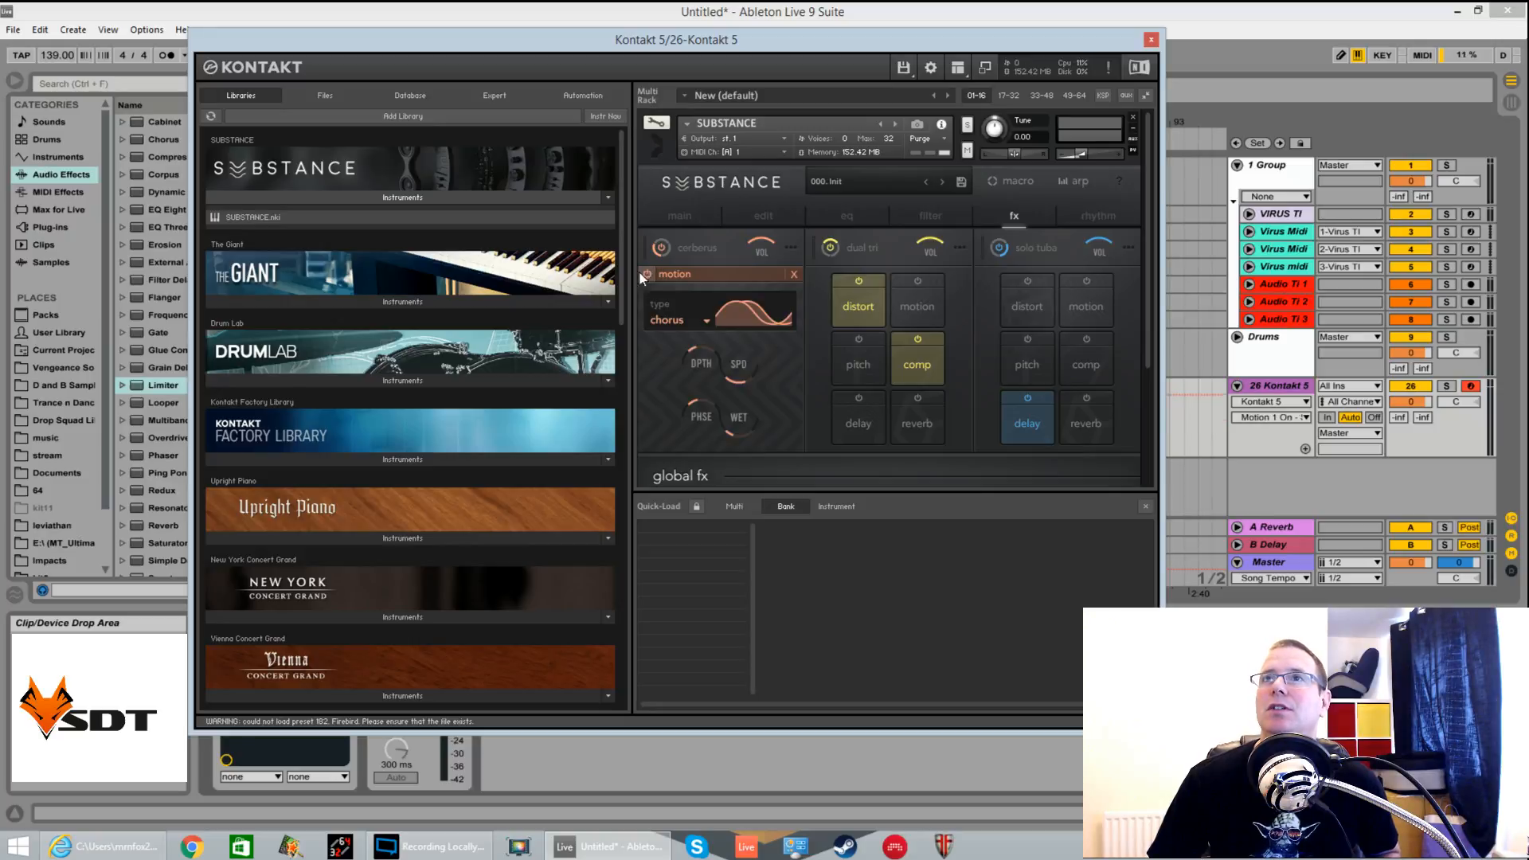
pyautogui.click(696, 325)
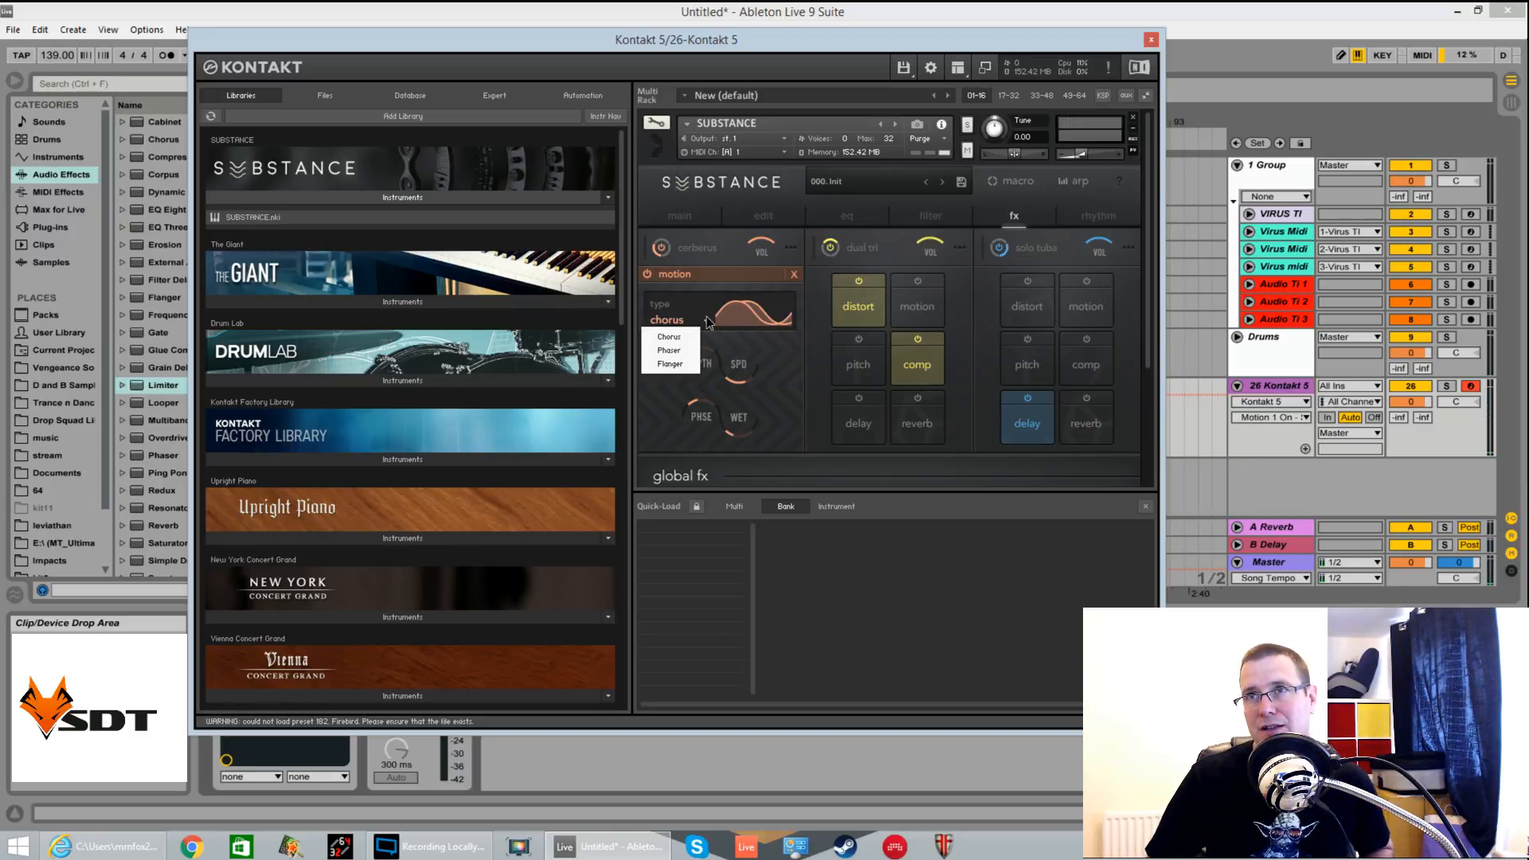
pyautogui.click(681, 352)
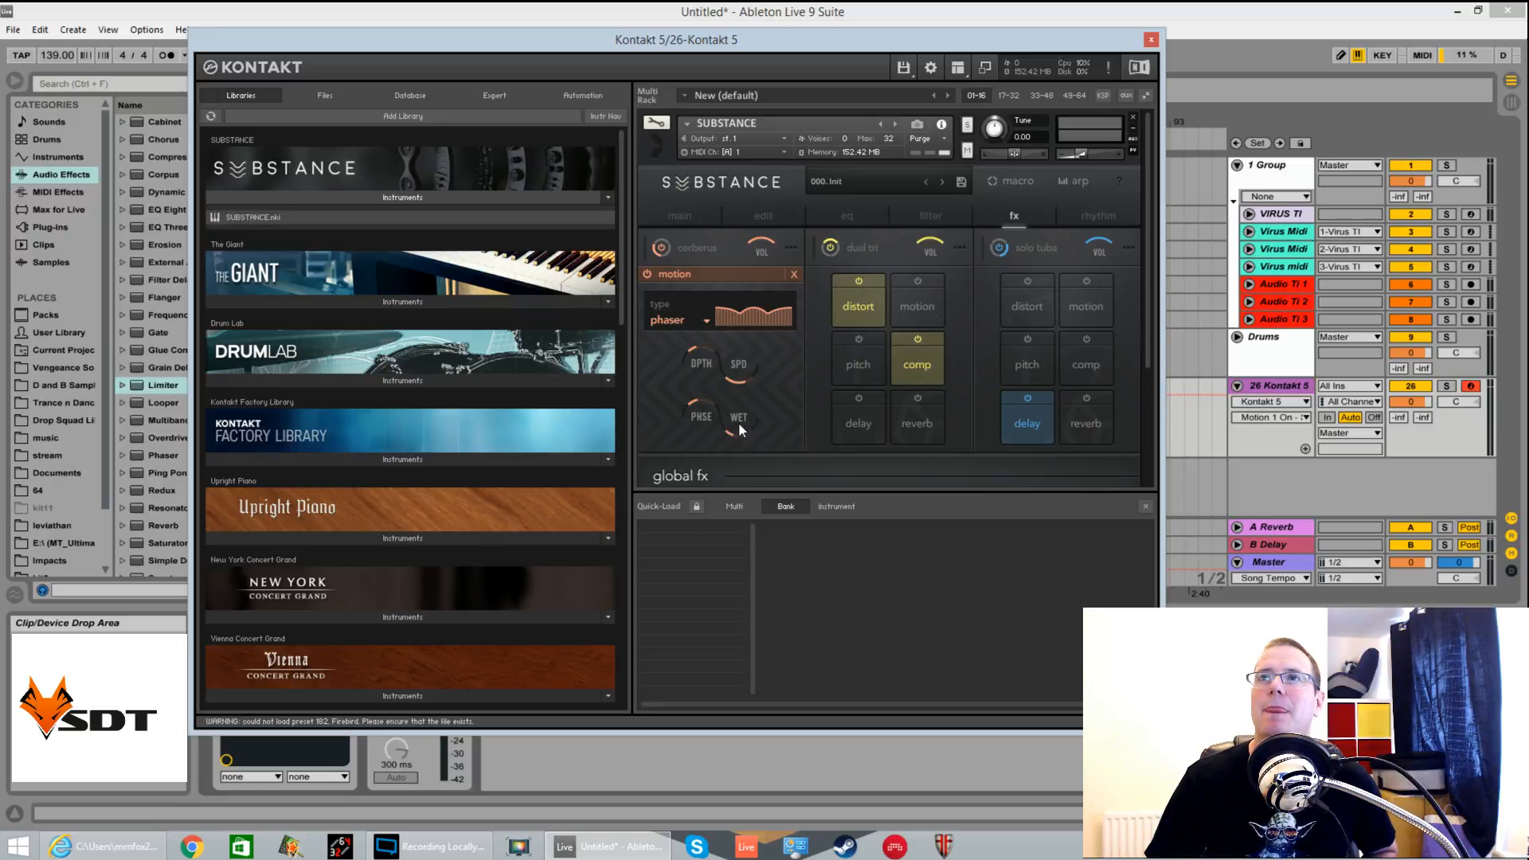
pyautogui.click(703, 320)
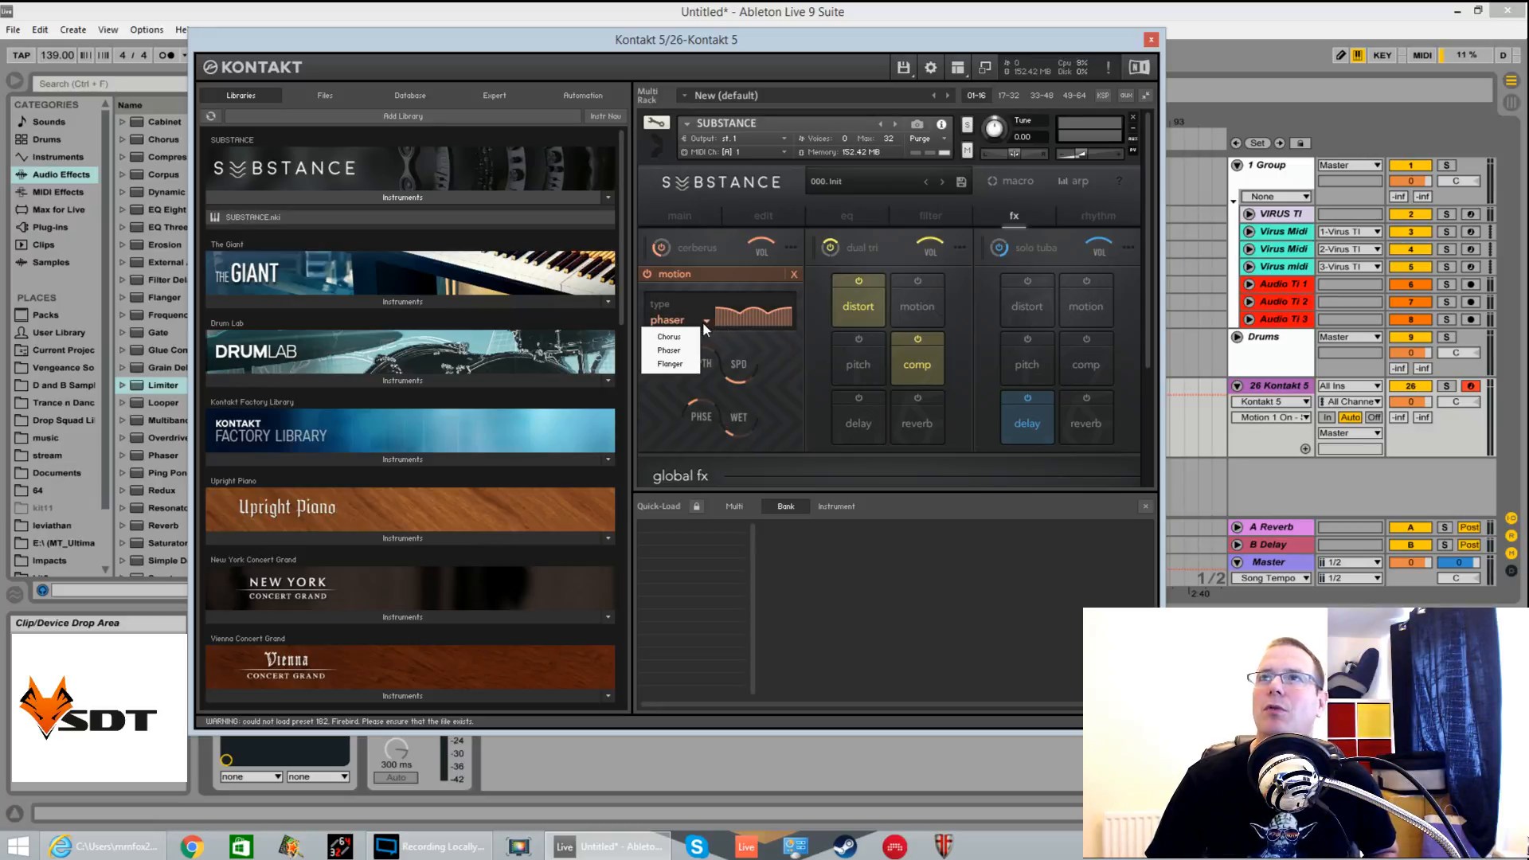
pyautogui.click(648, 275)
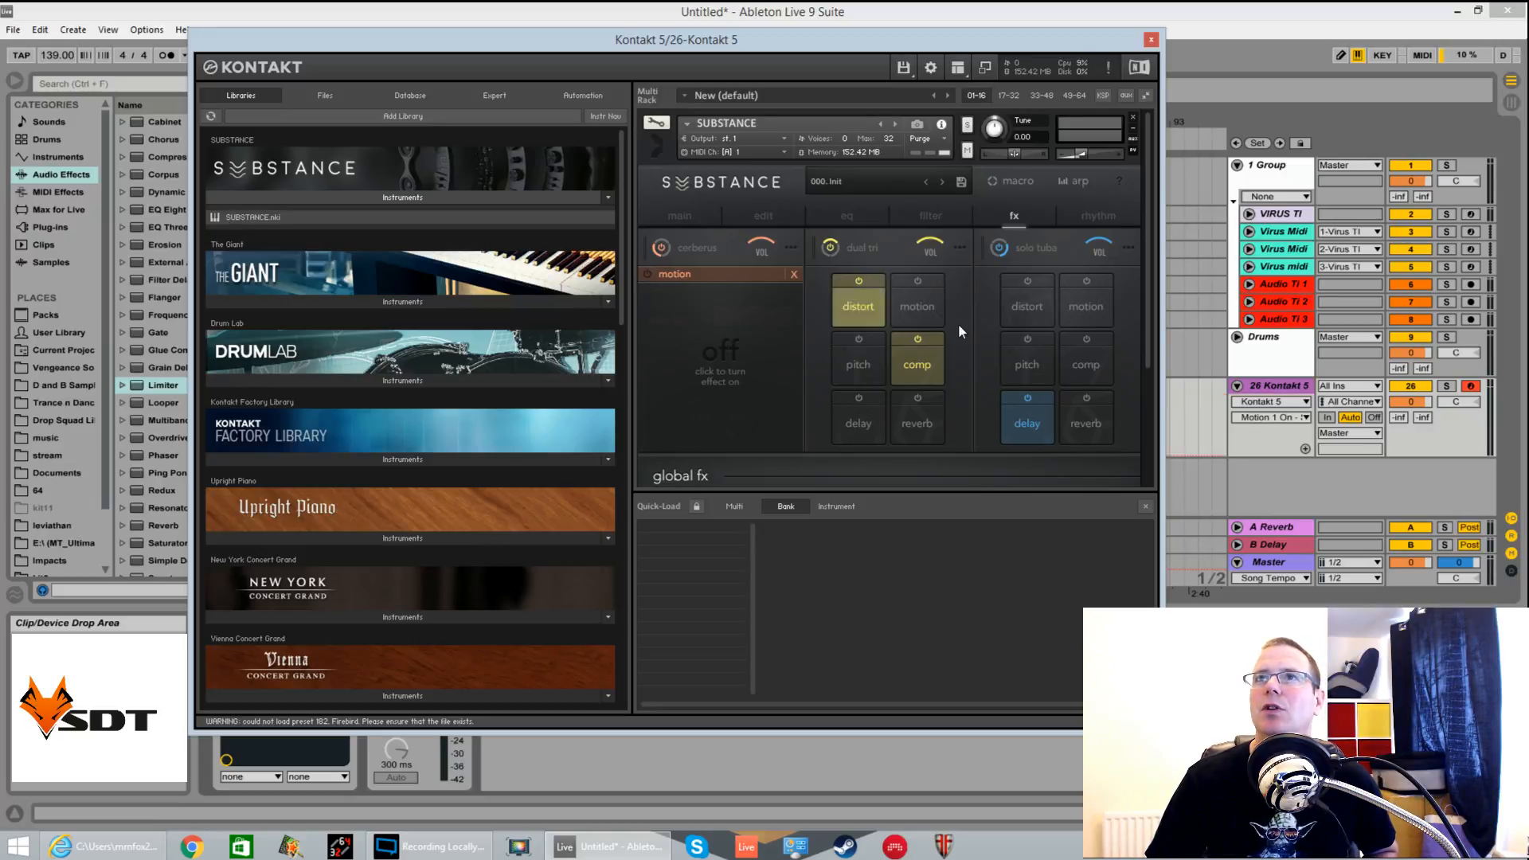
# Enable the pitch effect on the dual tri layer, raise its amount, and adjust the pitch envelope's decay
pyautogui.click(864, 361)
pyautogui.click(818, 277)
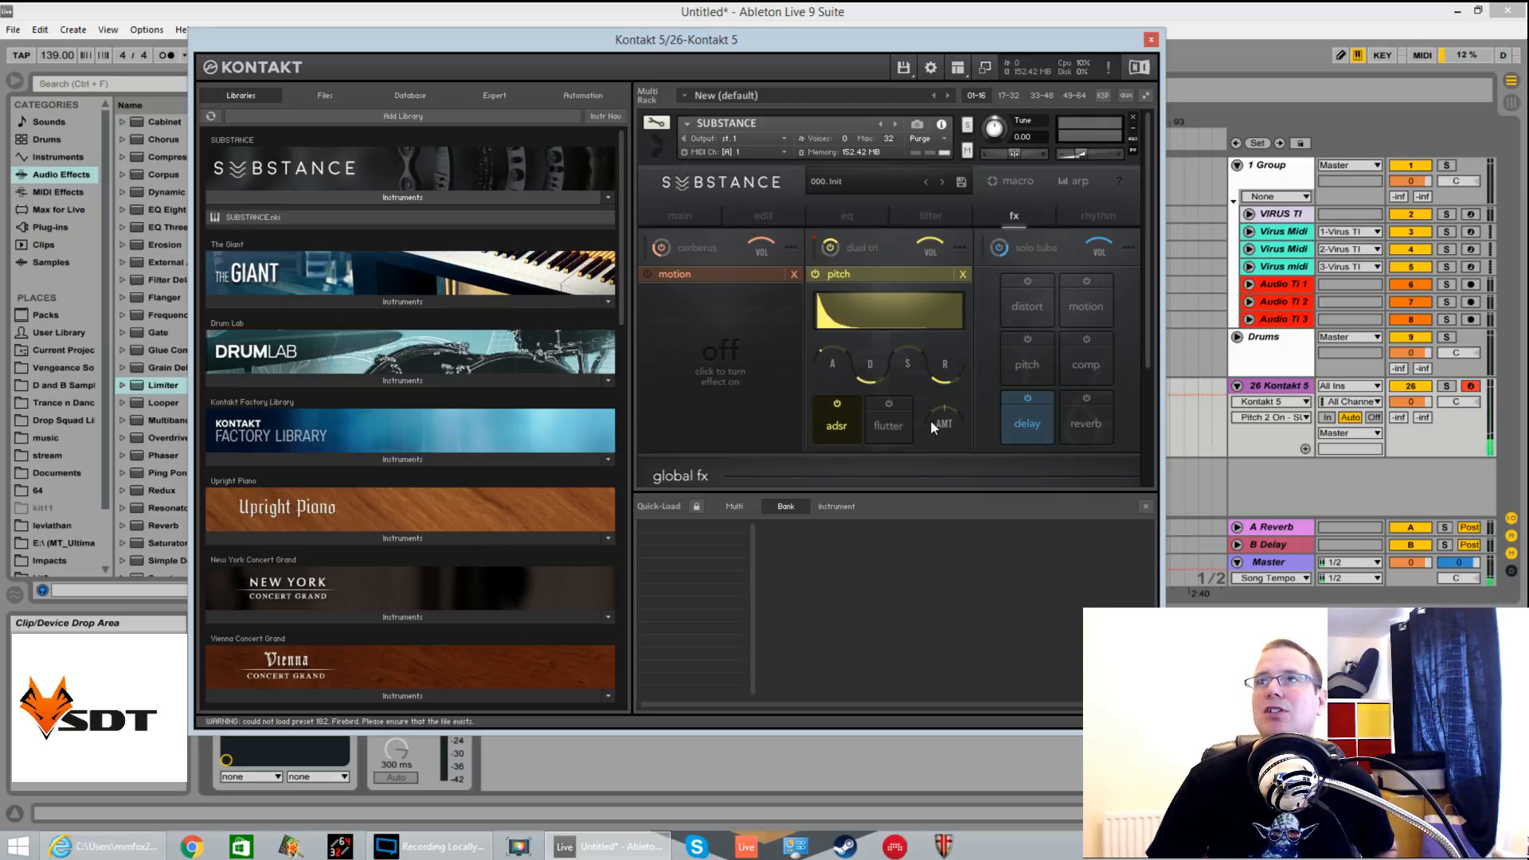
pyautogui.moveTo(932, 419)
pyautogui.mouseDown()
pyautogui.moveTo(962, 393)
pyautogui.moveTo(952, 405)
pyautogui.mouseUp()
pyautogui.moveTo(870, 377); pyautogui.dragTo(870, 418)
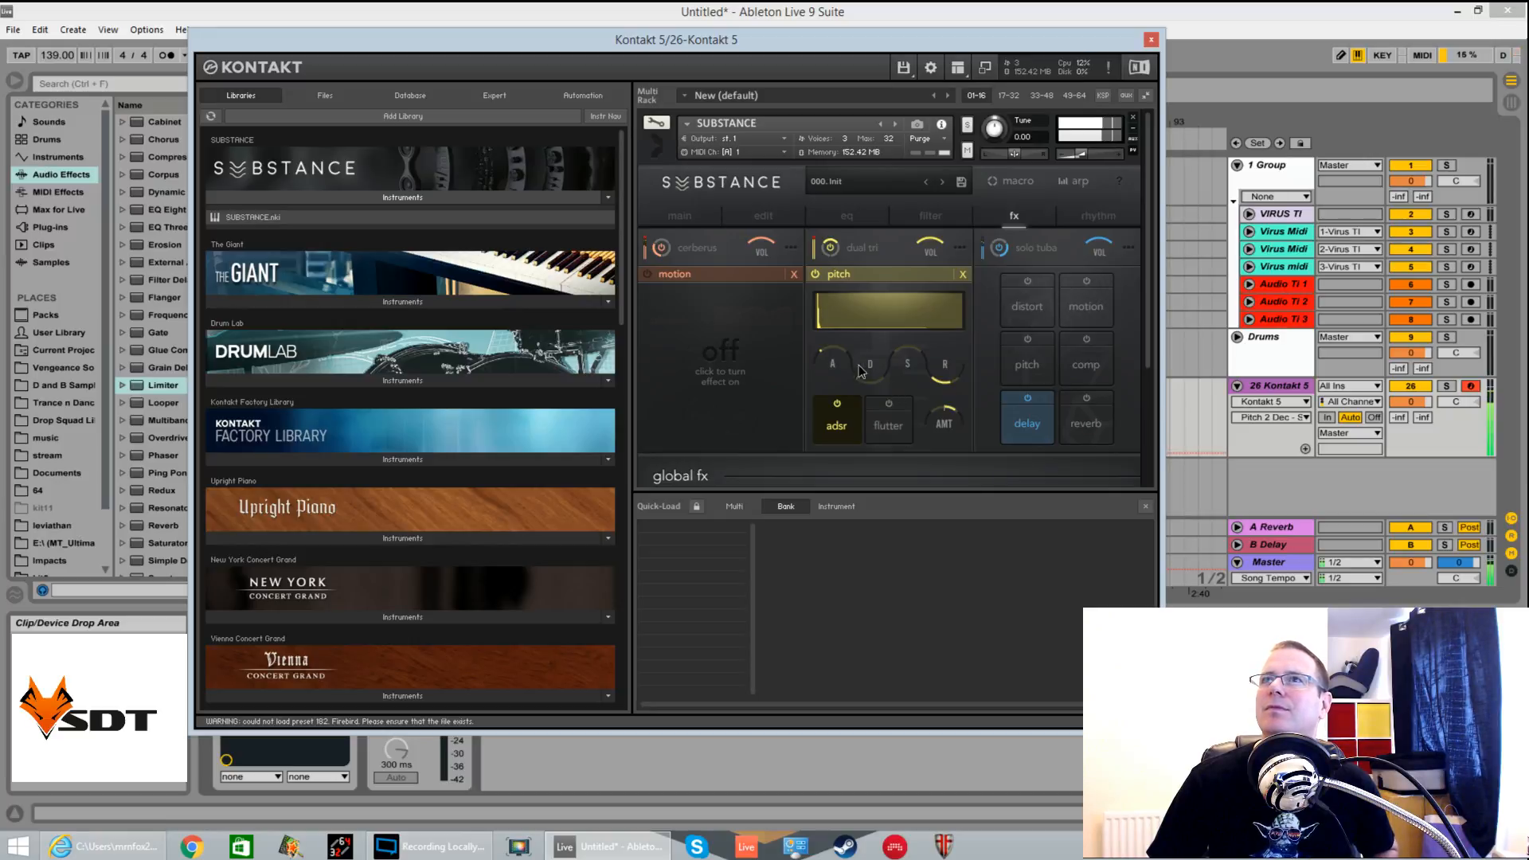
pyautogui.moveTo(867, 346); pyautogui.dragTo(857, 245)
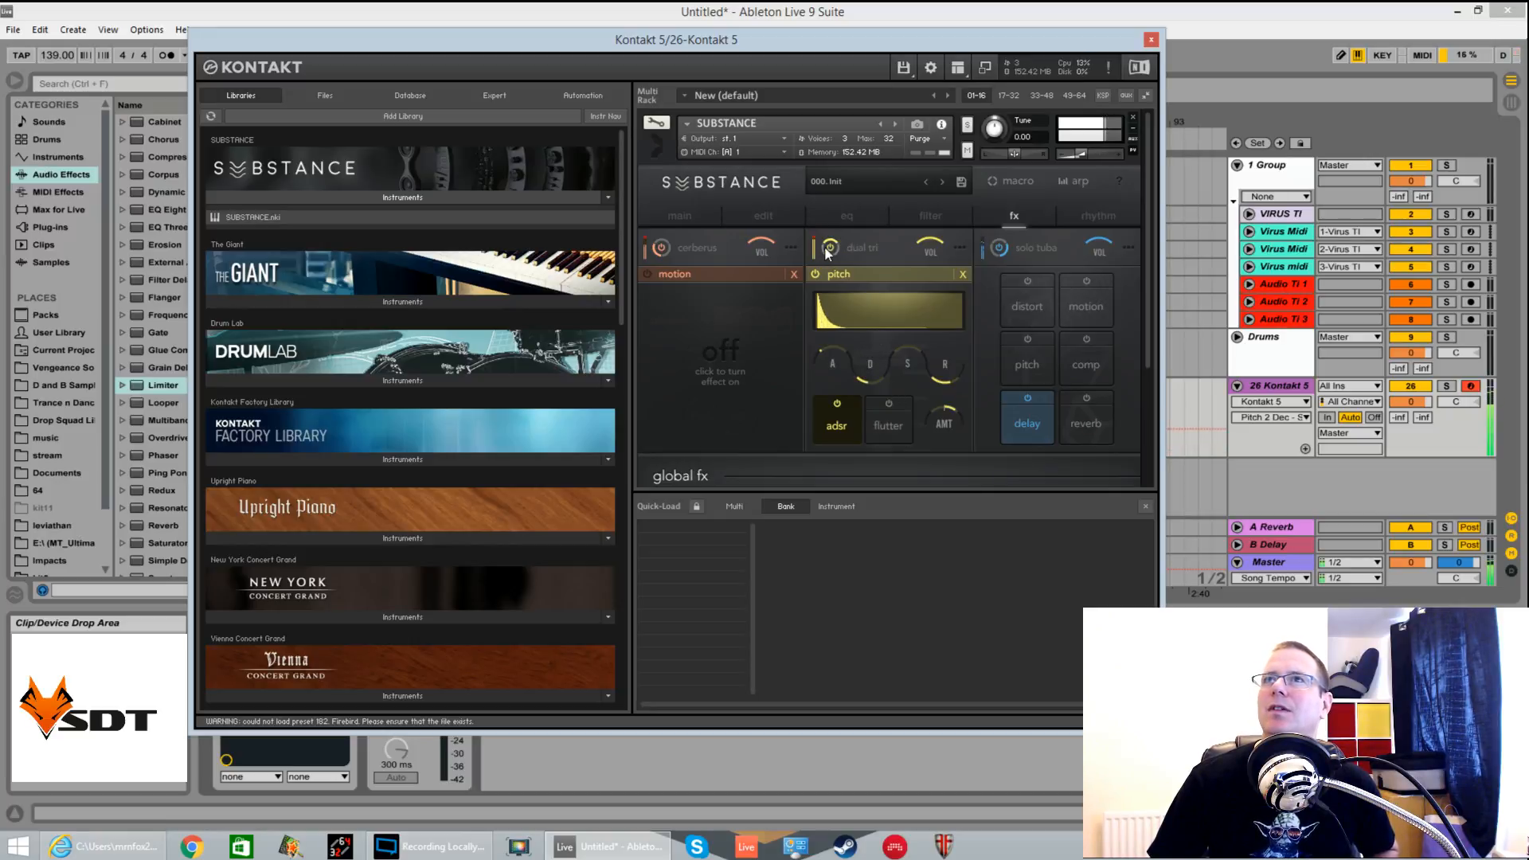
# Switch off the cerberus and solo tuba layers to adjust the dual tri pitch amount and decay alone, and show its flutter settings
pyautogui.click(663, 247)
pyautogui.click(1000, 248)
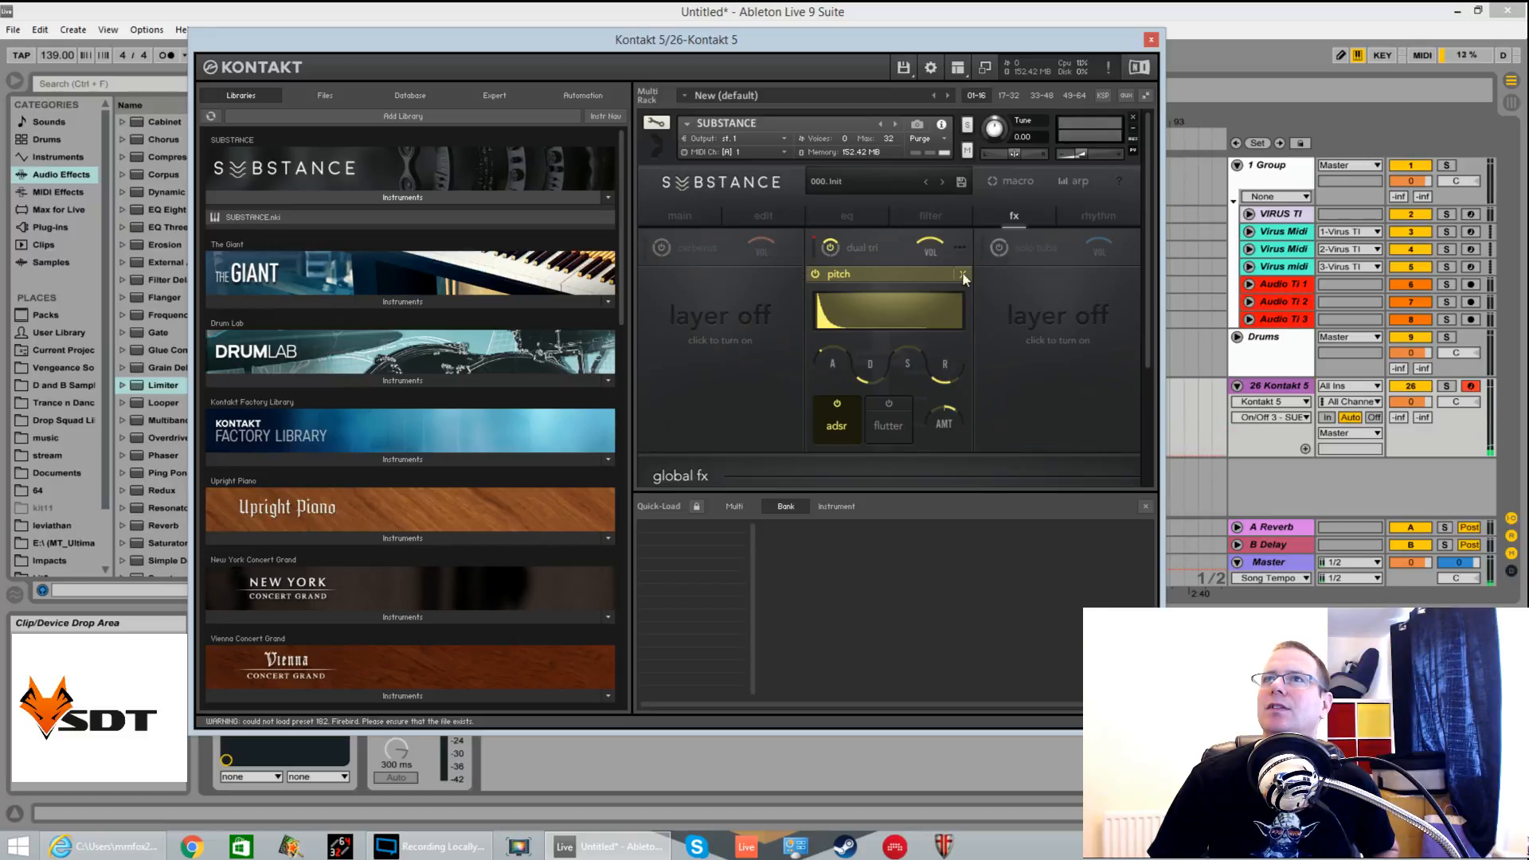
pyautogui.moveTo(938, 417); pyautogui.dragTo(940, 393)
pyautogui.click(873, 362)
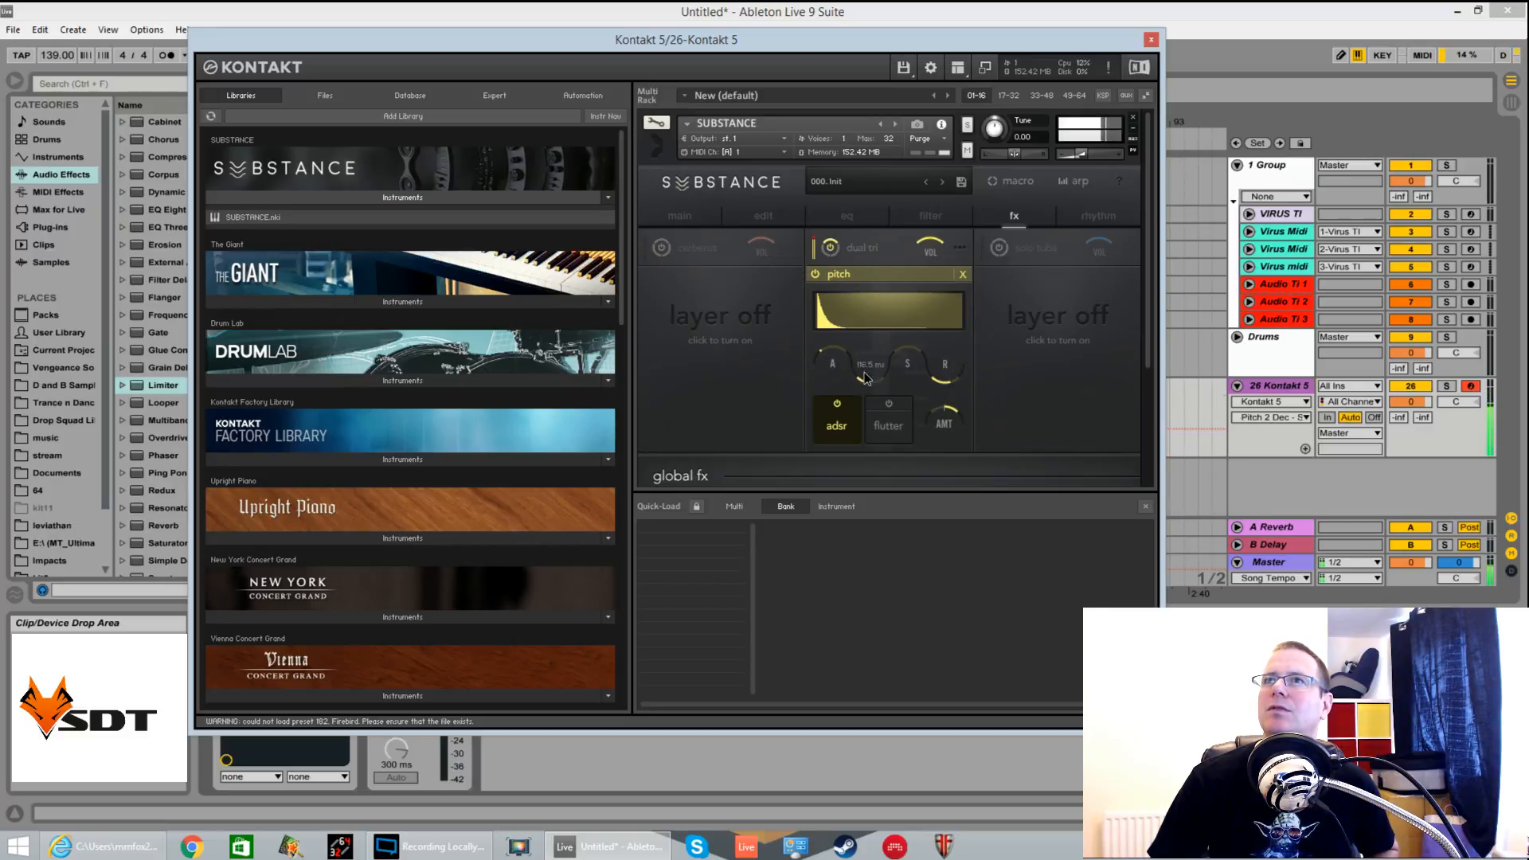
pyautogui.moveTo(875, 361); pyautogui.dragTo(873, 386)
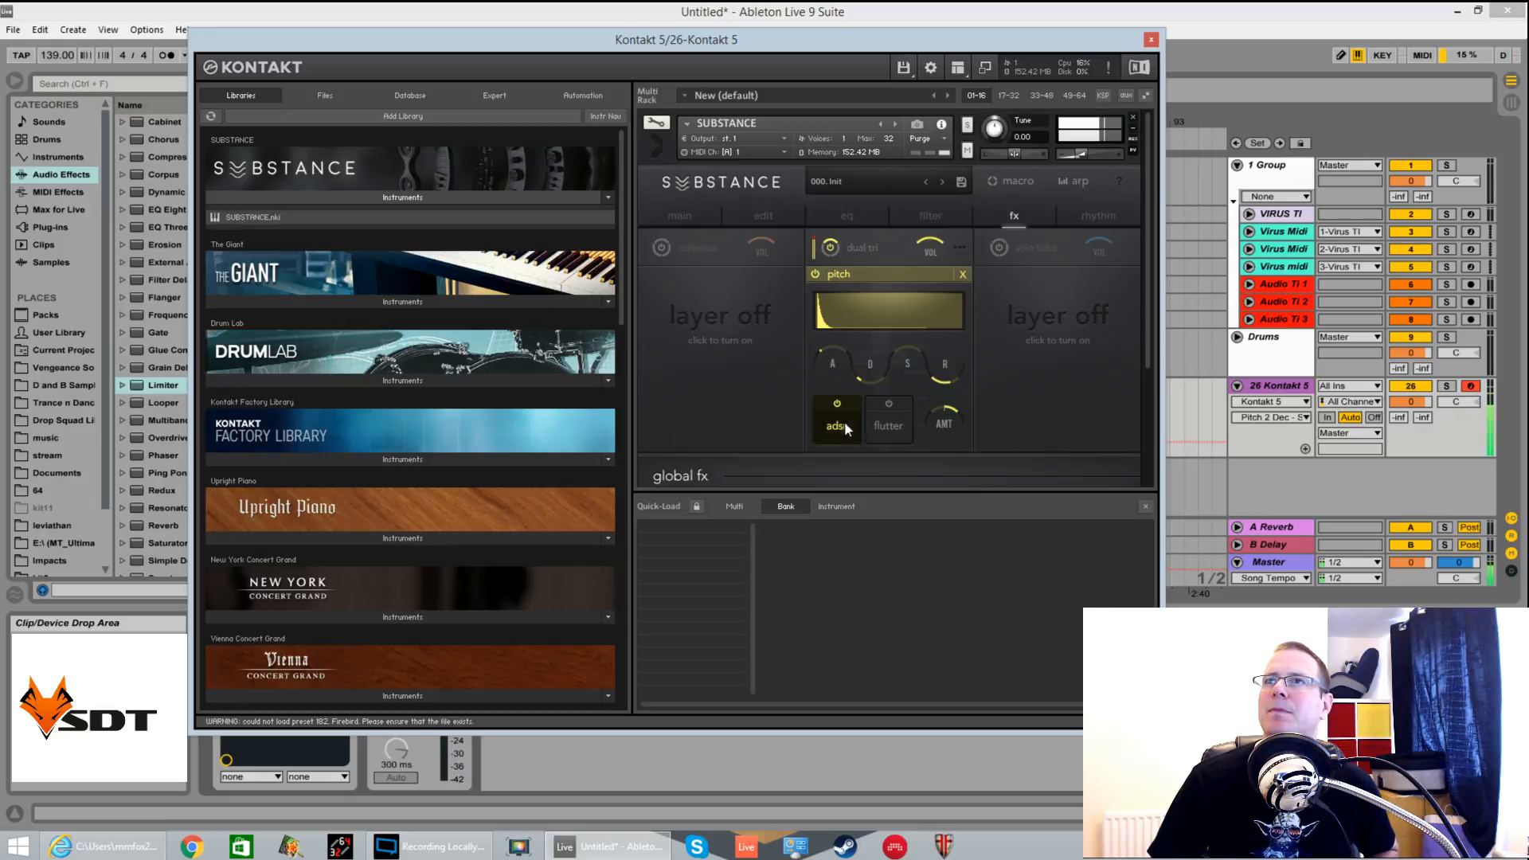
pyautogui.click(884, 428)
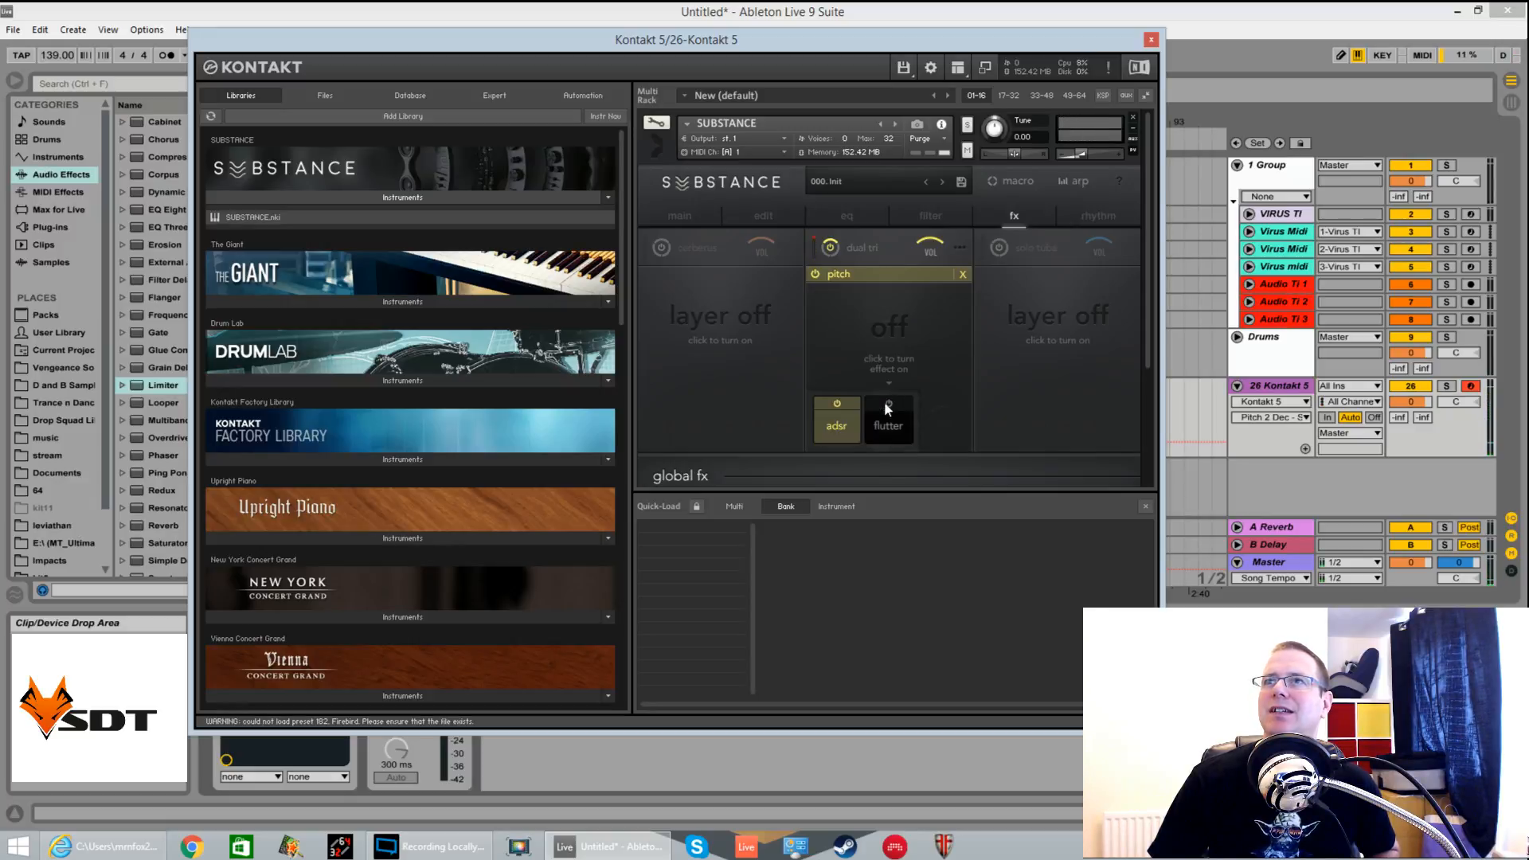
# Switch the cerberus layer back on and enable its pitch effect with flutter active
pyautogui.click(662, 249)
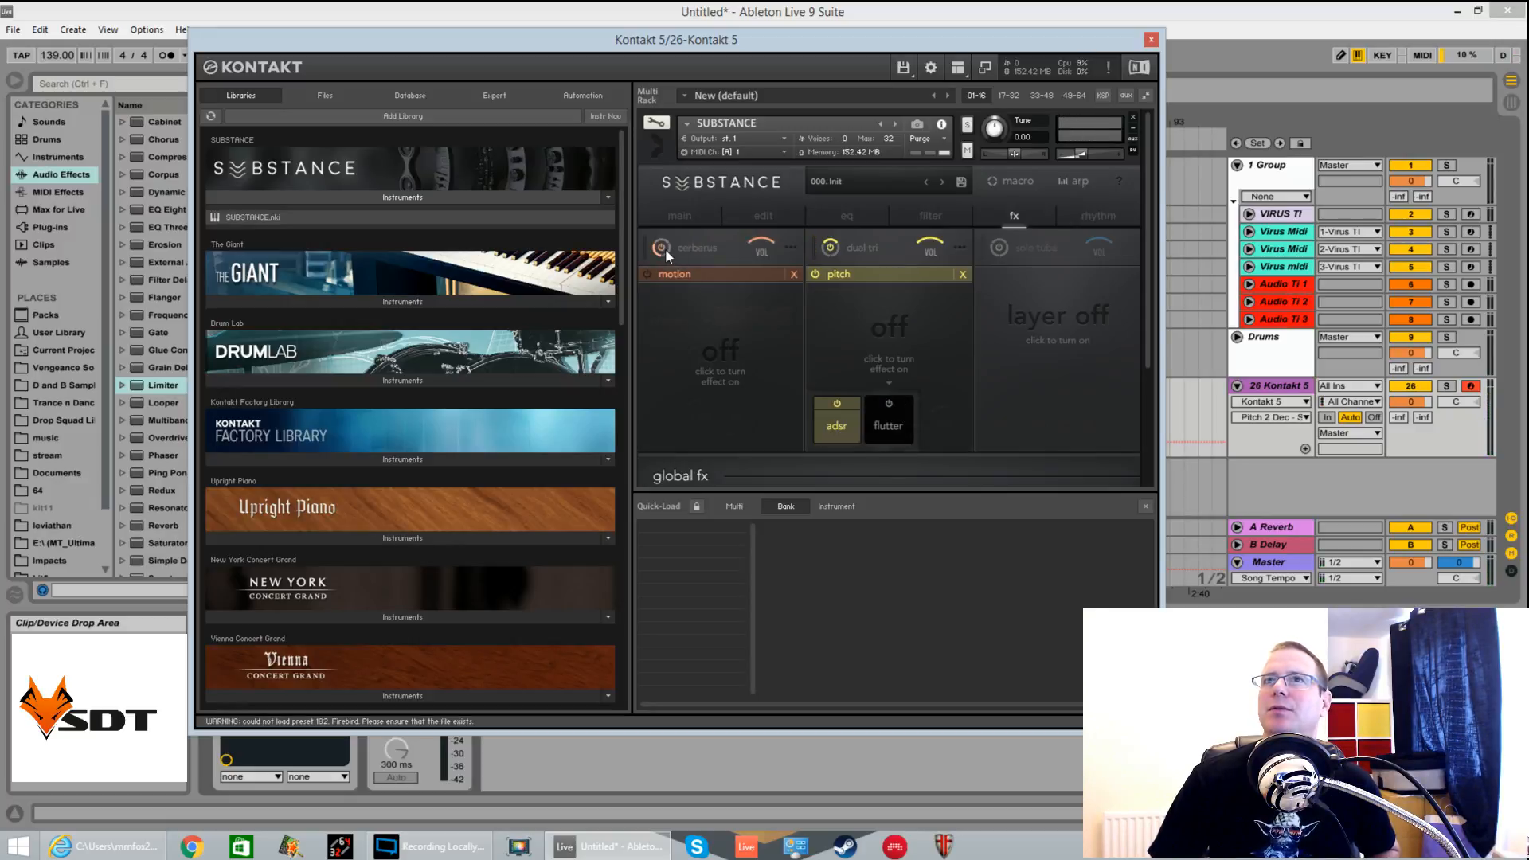
pyautogui.click(793, 277)
pyautogui.click(696, 368)
pyautogui.click(709, 357)
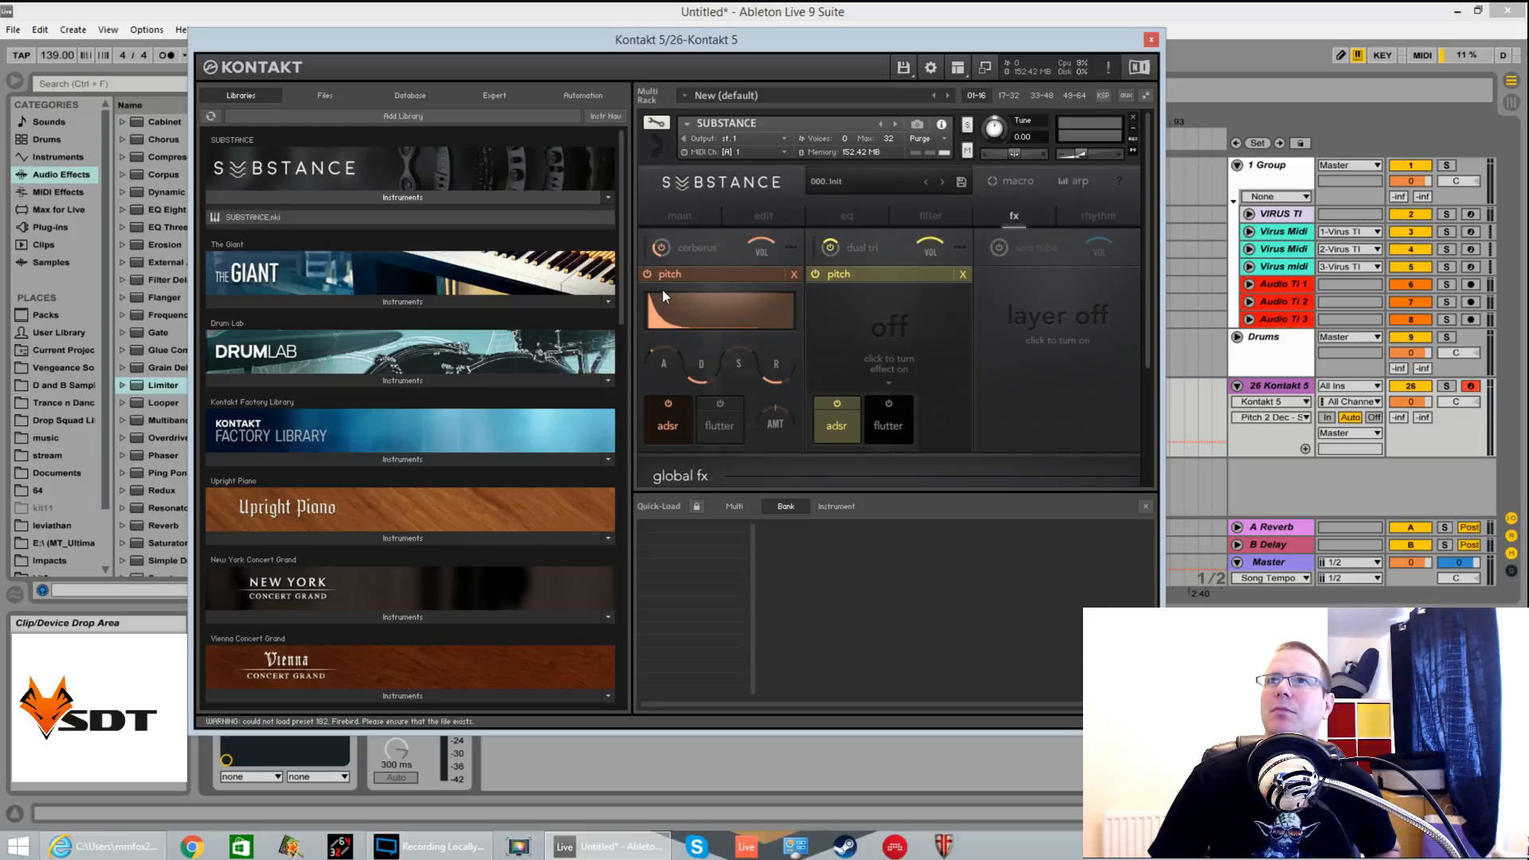
pyautogui.click(729, 424)
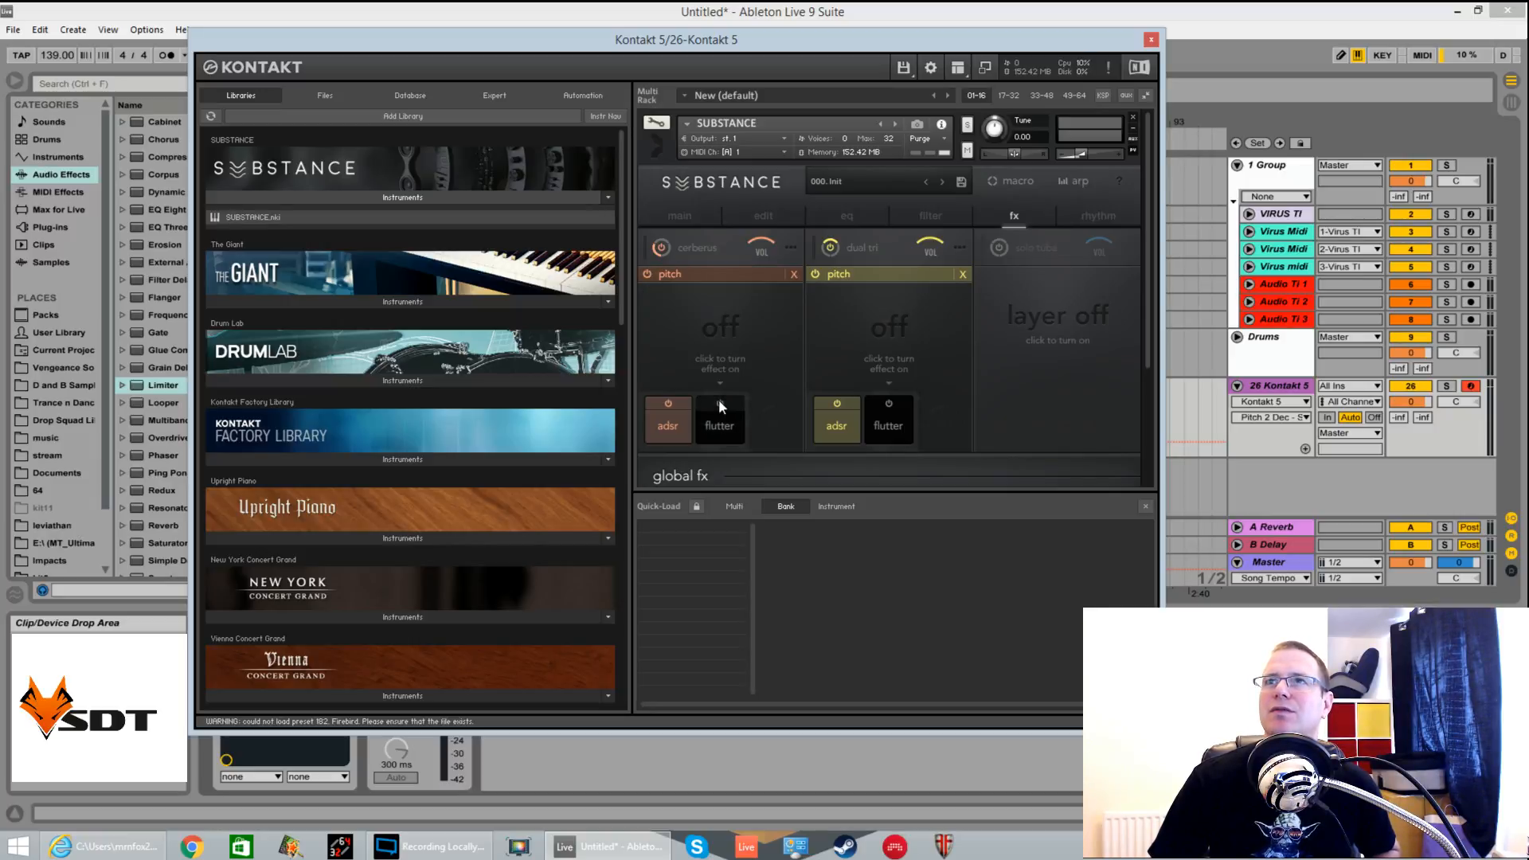
pyautogui.click(721, 404)
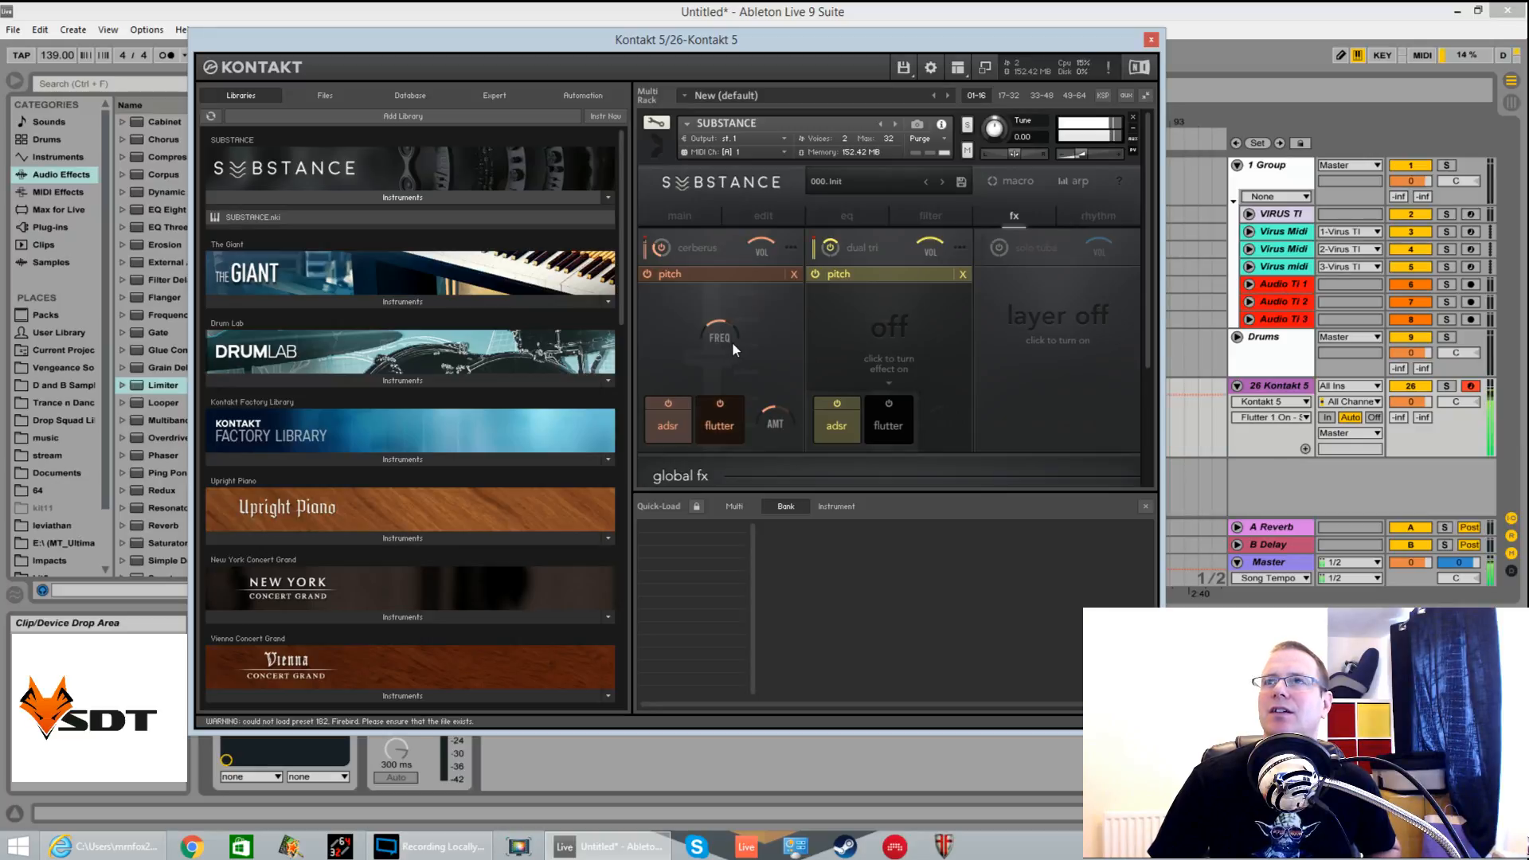
# Try different flutter amounts and frequencies on the cerberus layer's pitch effect, and switch the effect off
pyautogui.click(780, 422)
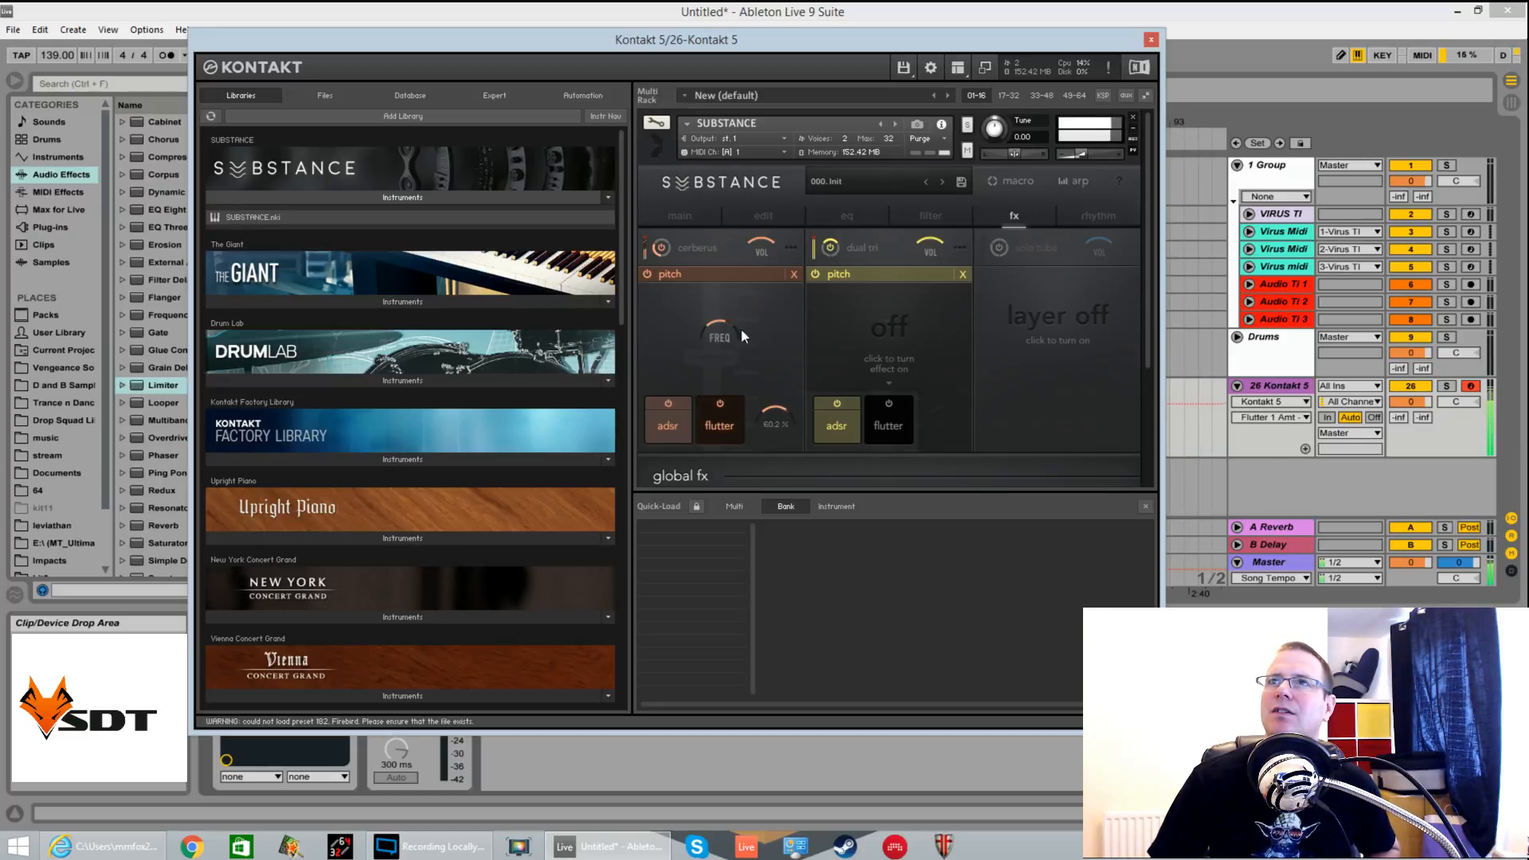
pyautogui.moveTo(741, 328); pyautogui.dragTo(740, 374)
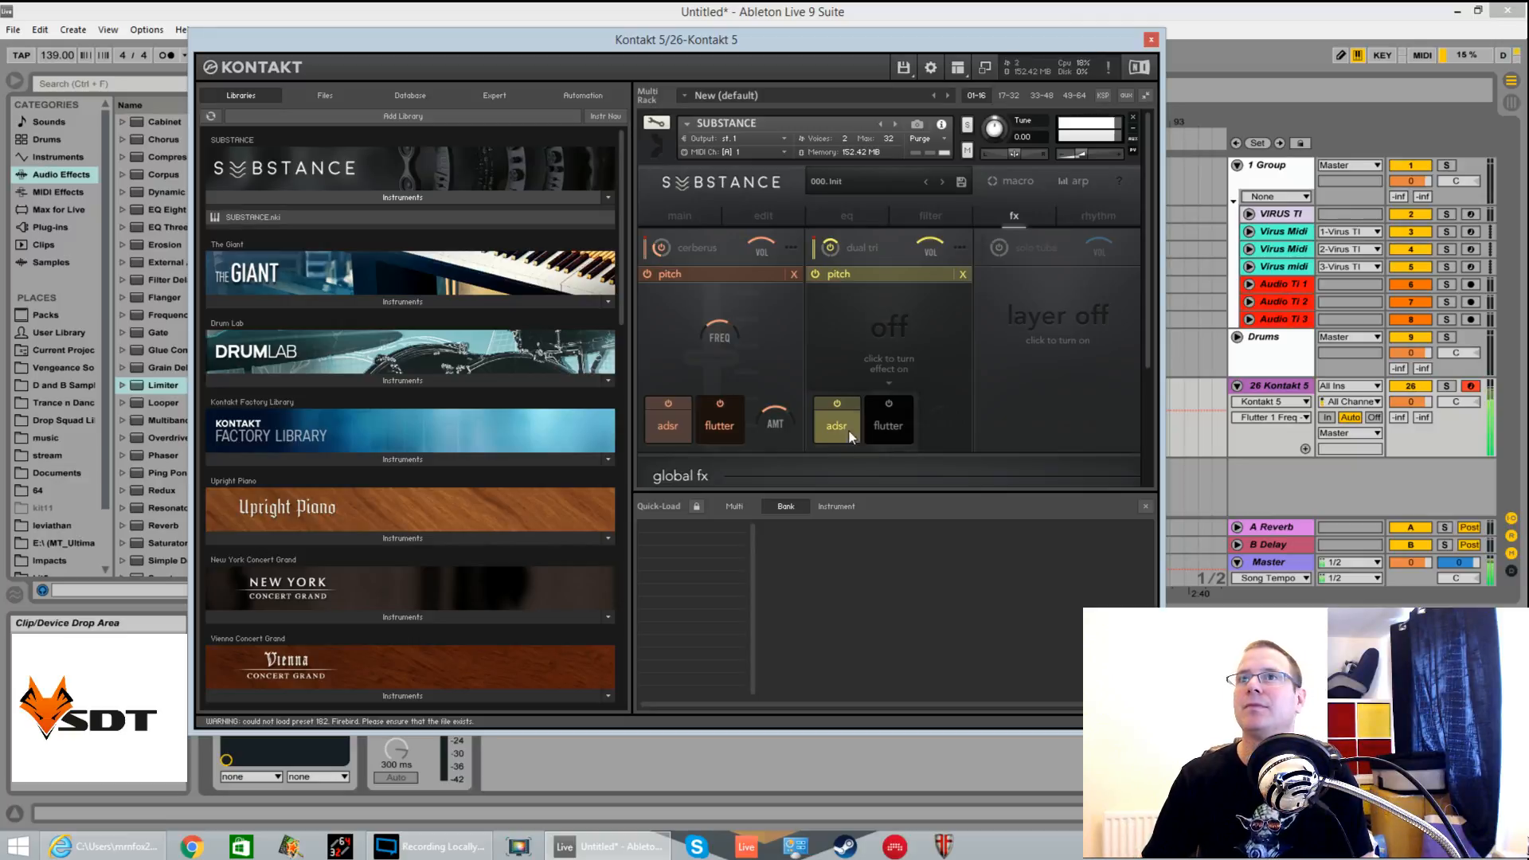
pyautogui.click(784, 422)
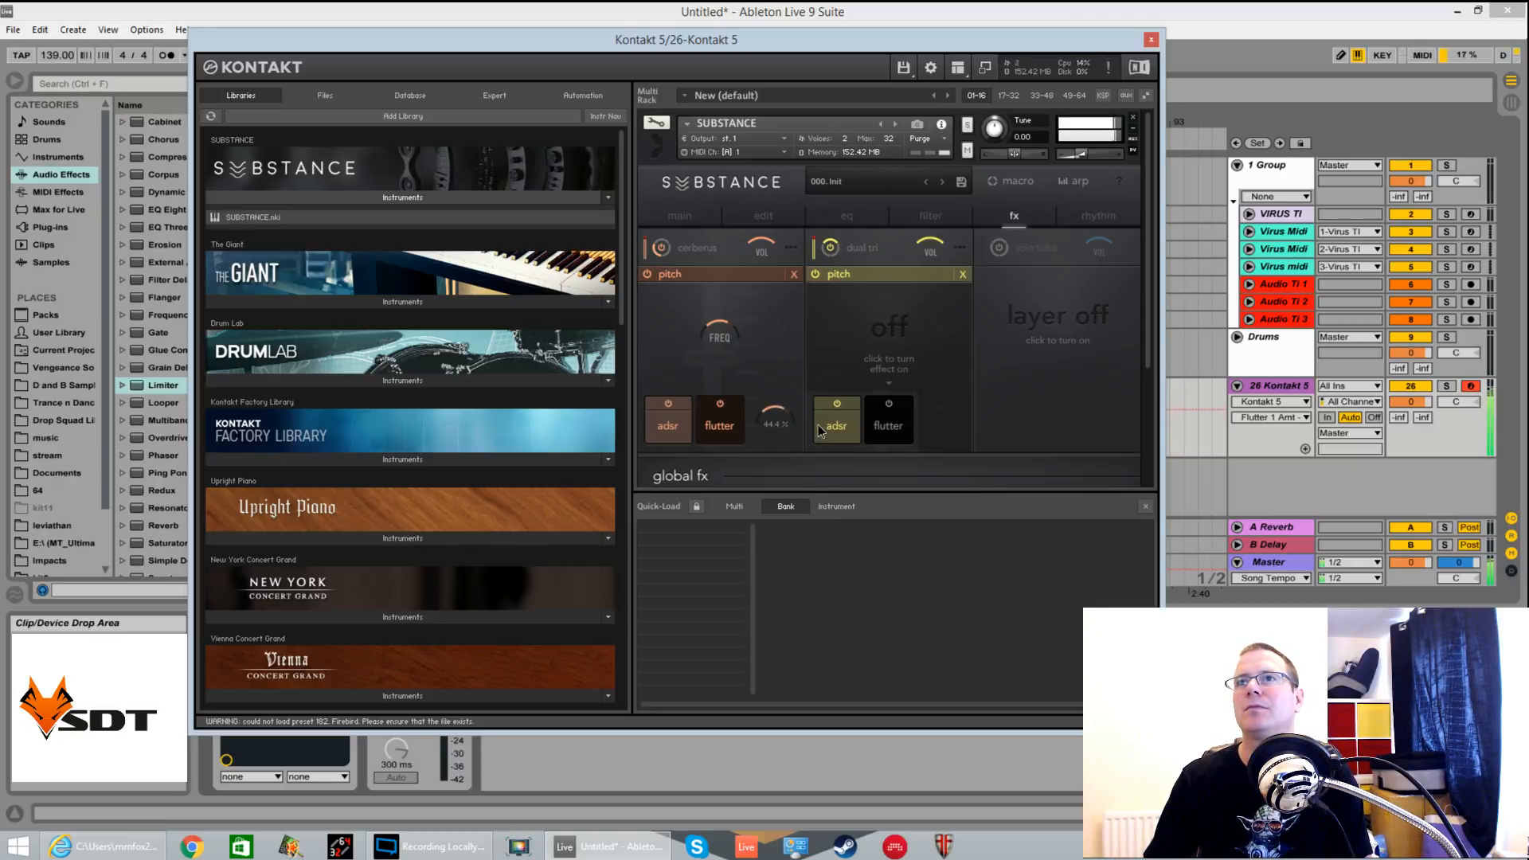
pyautogui.moveTo(818, 424); pyautogui.dragTo(817, 423)
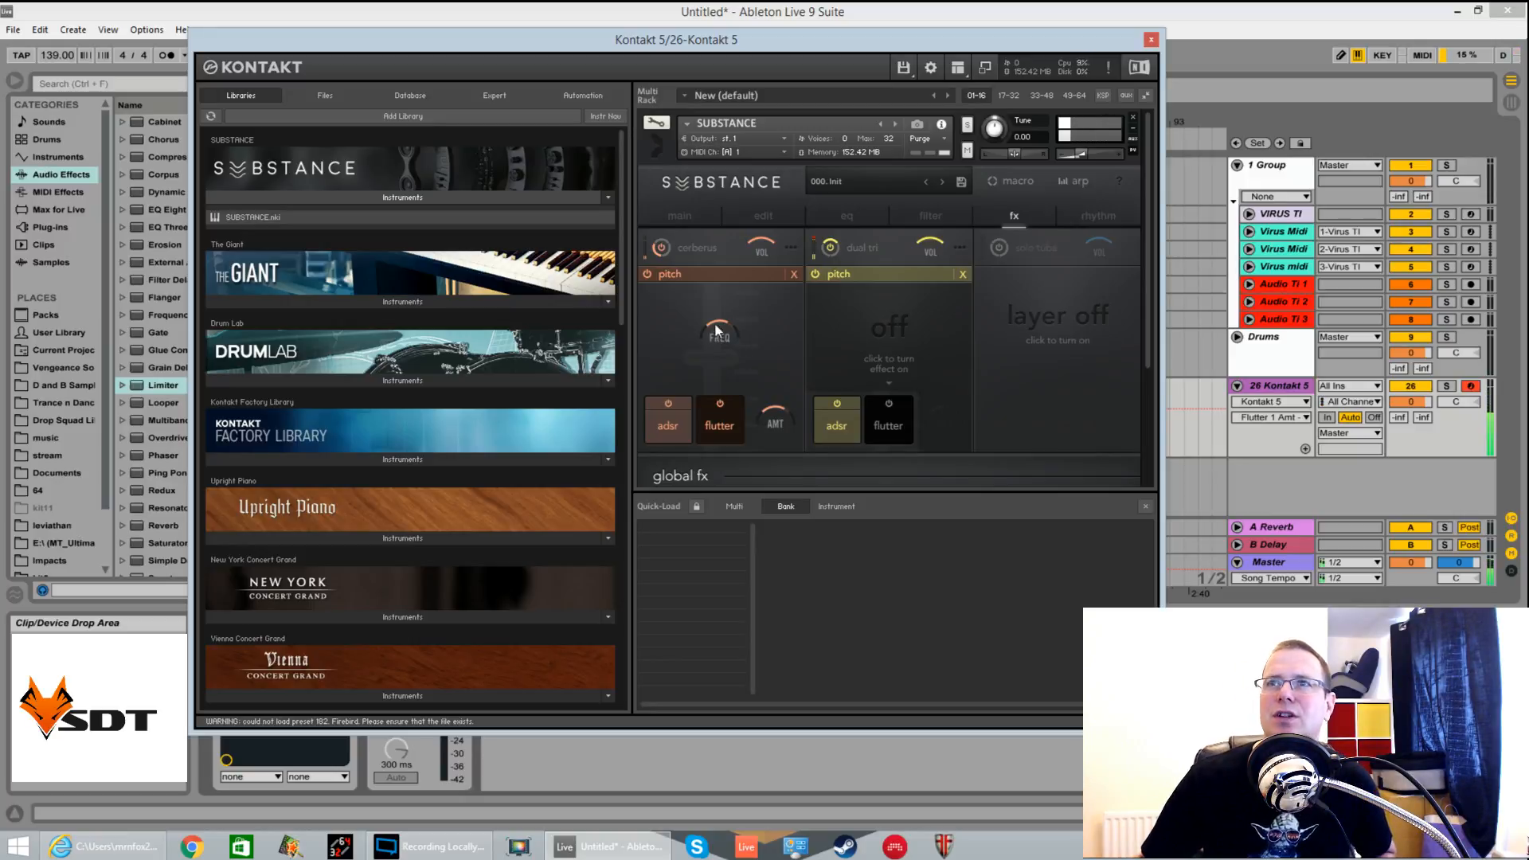
pyautogui.moveTo(717, 331); pyautogui.dragTo(723, 308)
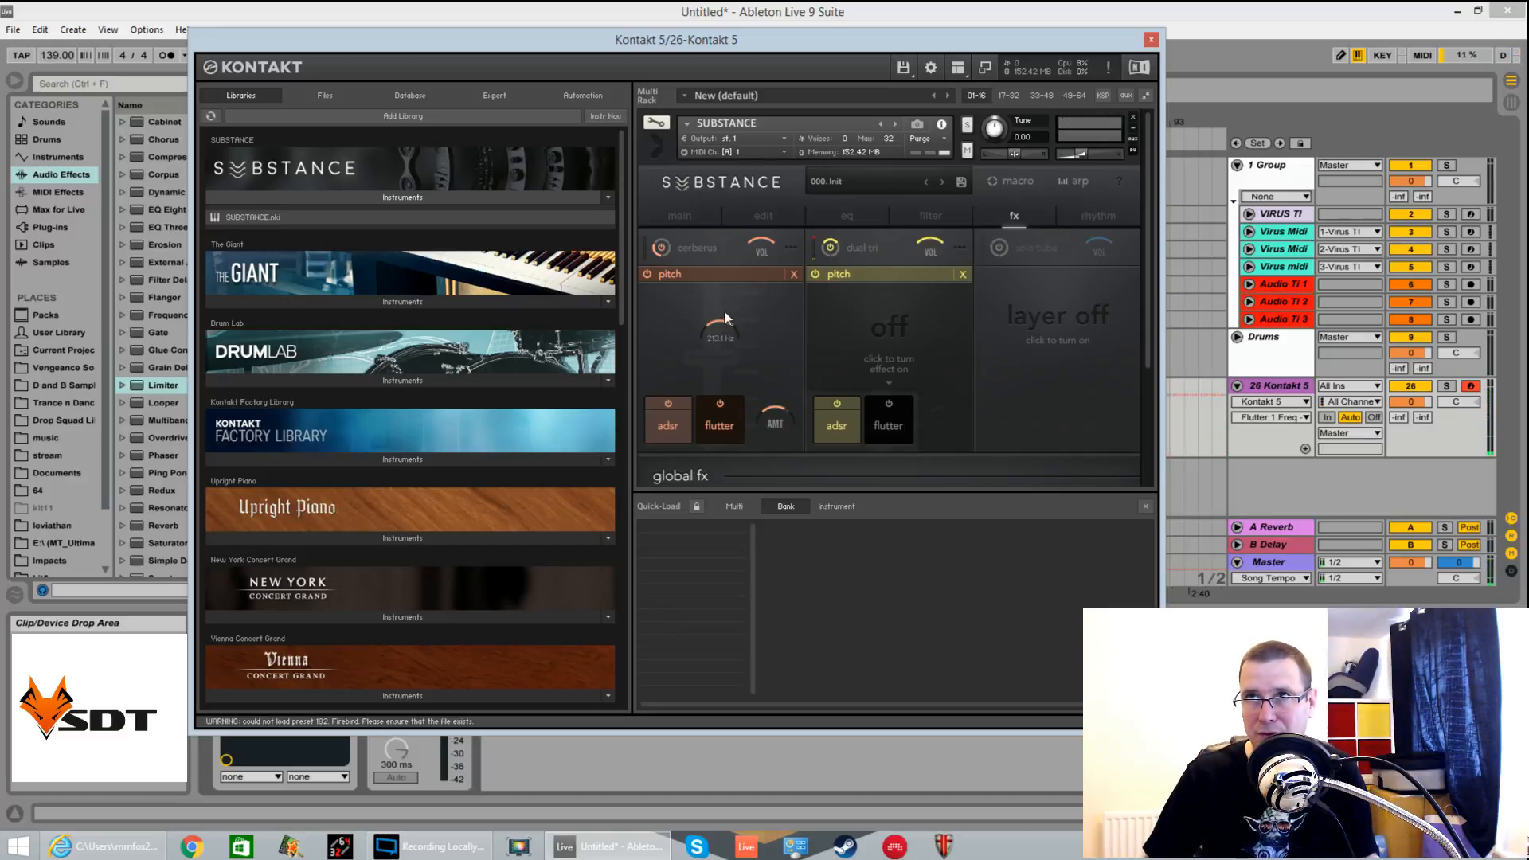
pyautogui.moveTo(730, 338); pyautogui.dragTo(740, 419)
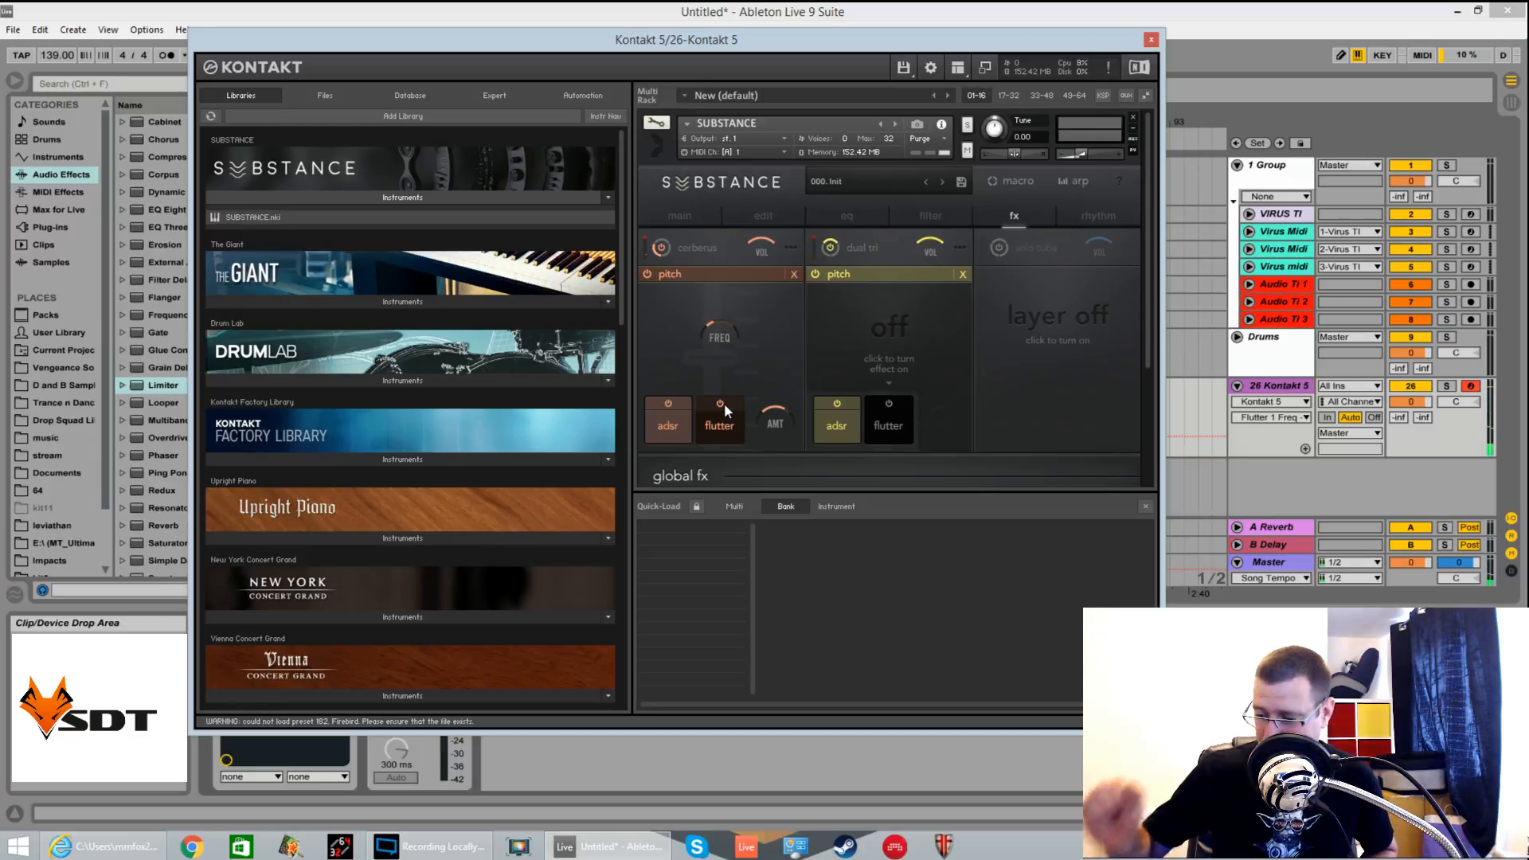
pyautogui.click(647, 273)
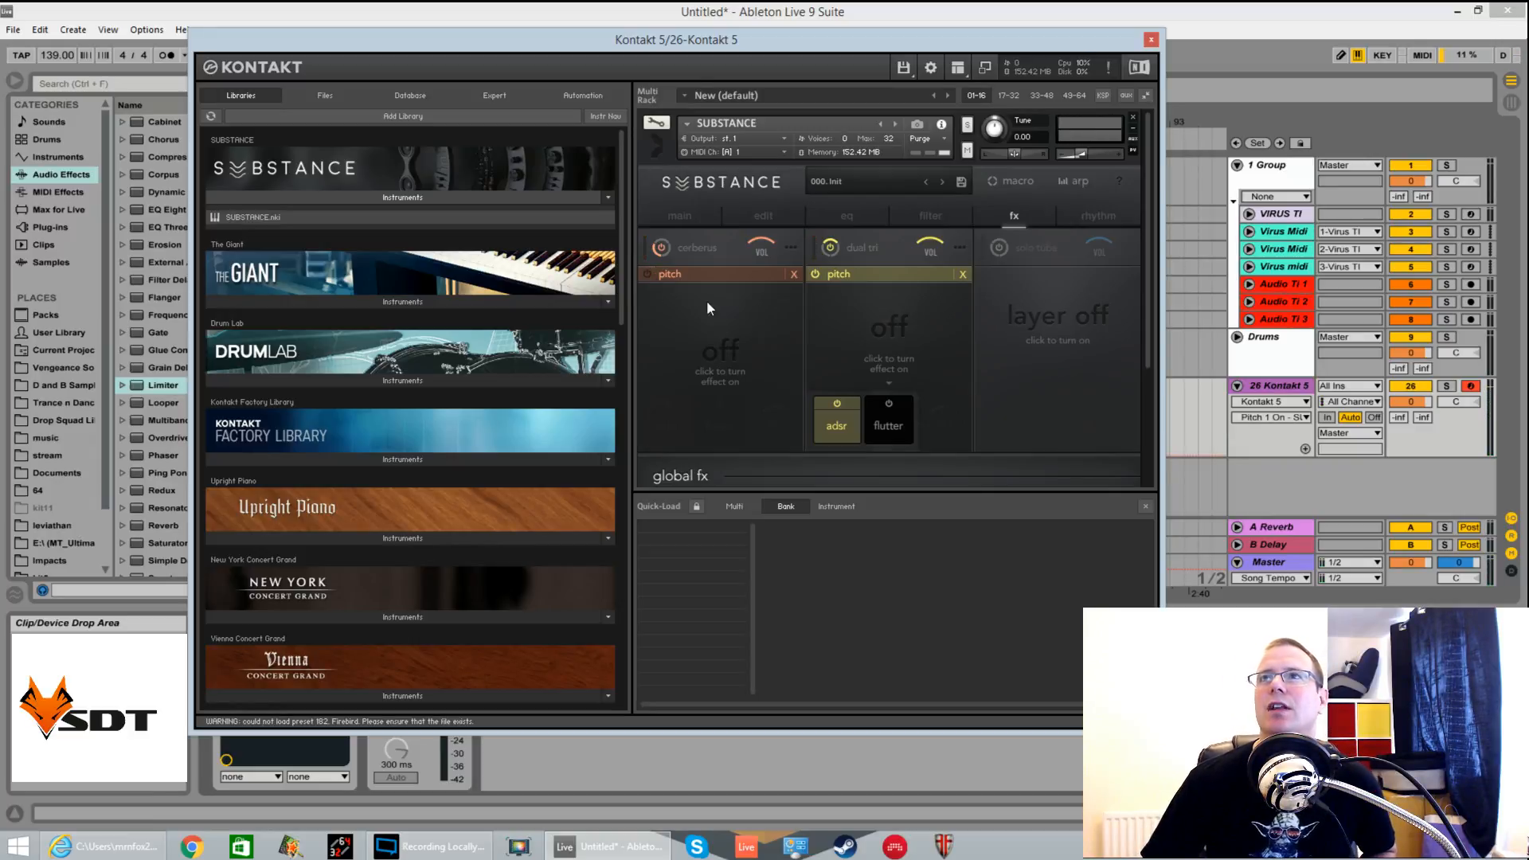
# Activate flutter in the dual tri layer's pitch effect and return both active layers to their effects overview
pyautogui.click(815, 274)
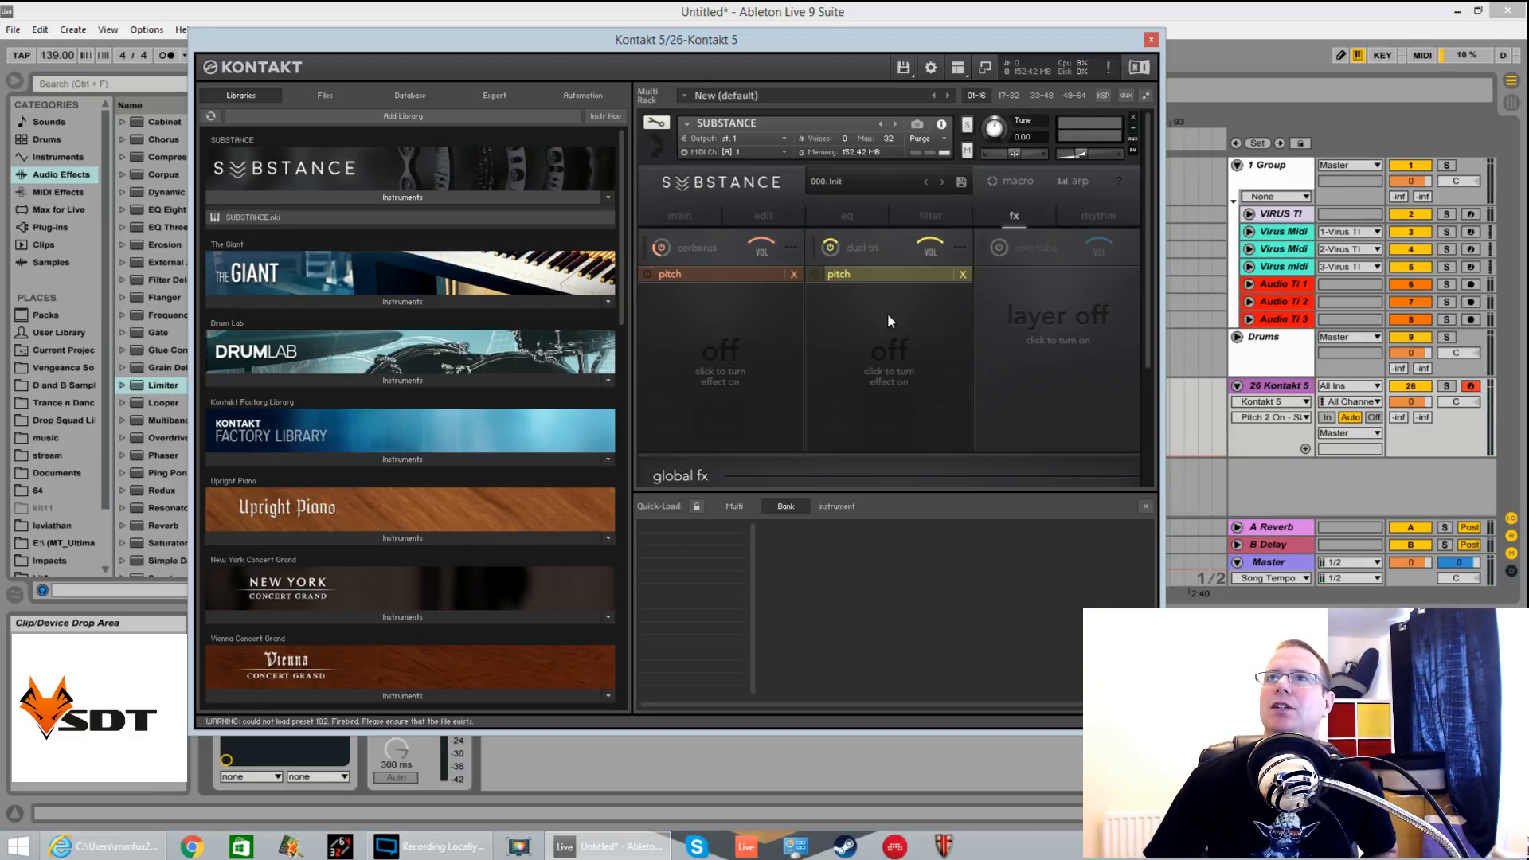
pyautogui.click(815, 274)
pyautogui.click(793, 275)
pyautogui.click(956, 317)
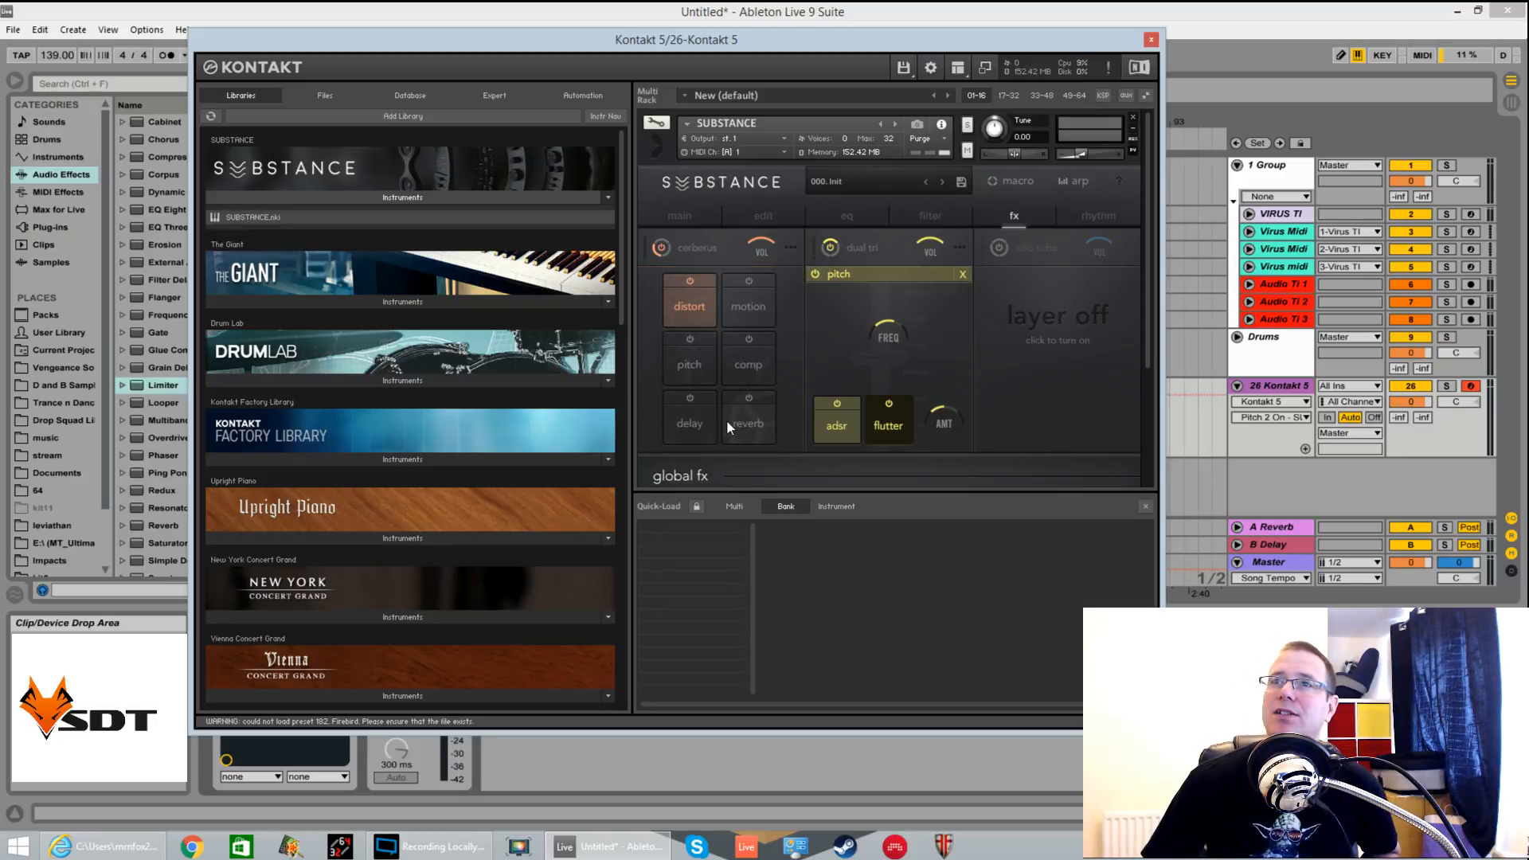
pyautogui.click(962, 274)
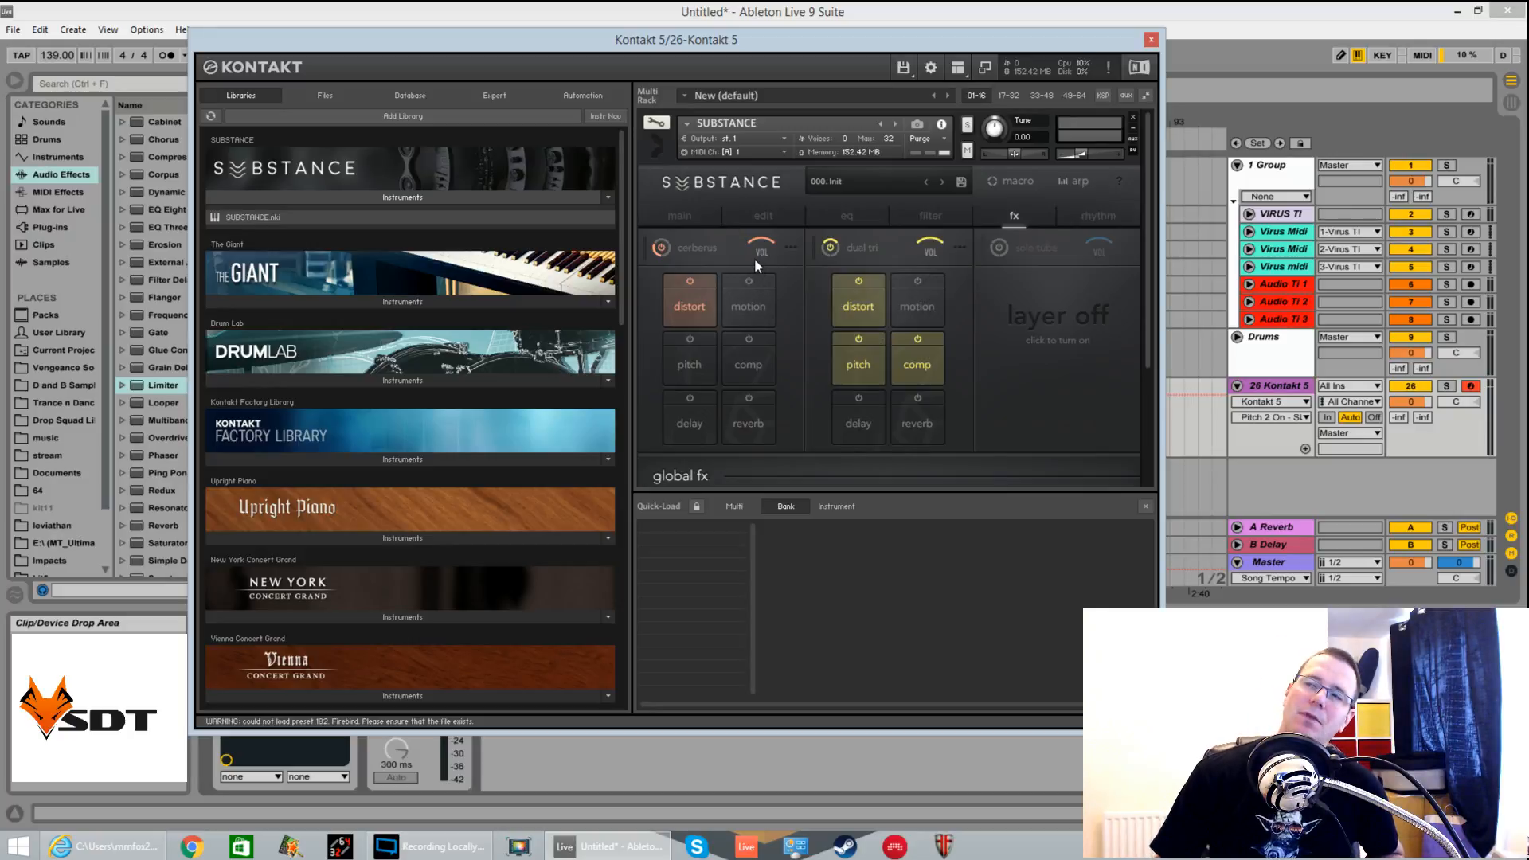
# Enable global distortion with the tweed A cabinet at about -0.3 dB output, and switch off the dual tri layer's pitch effect
pyautogui.click(1144, 505)
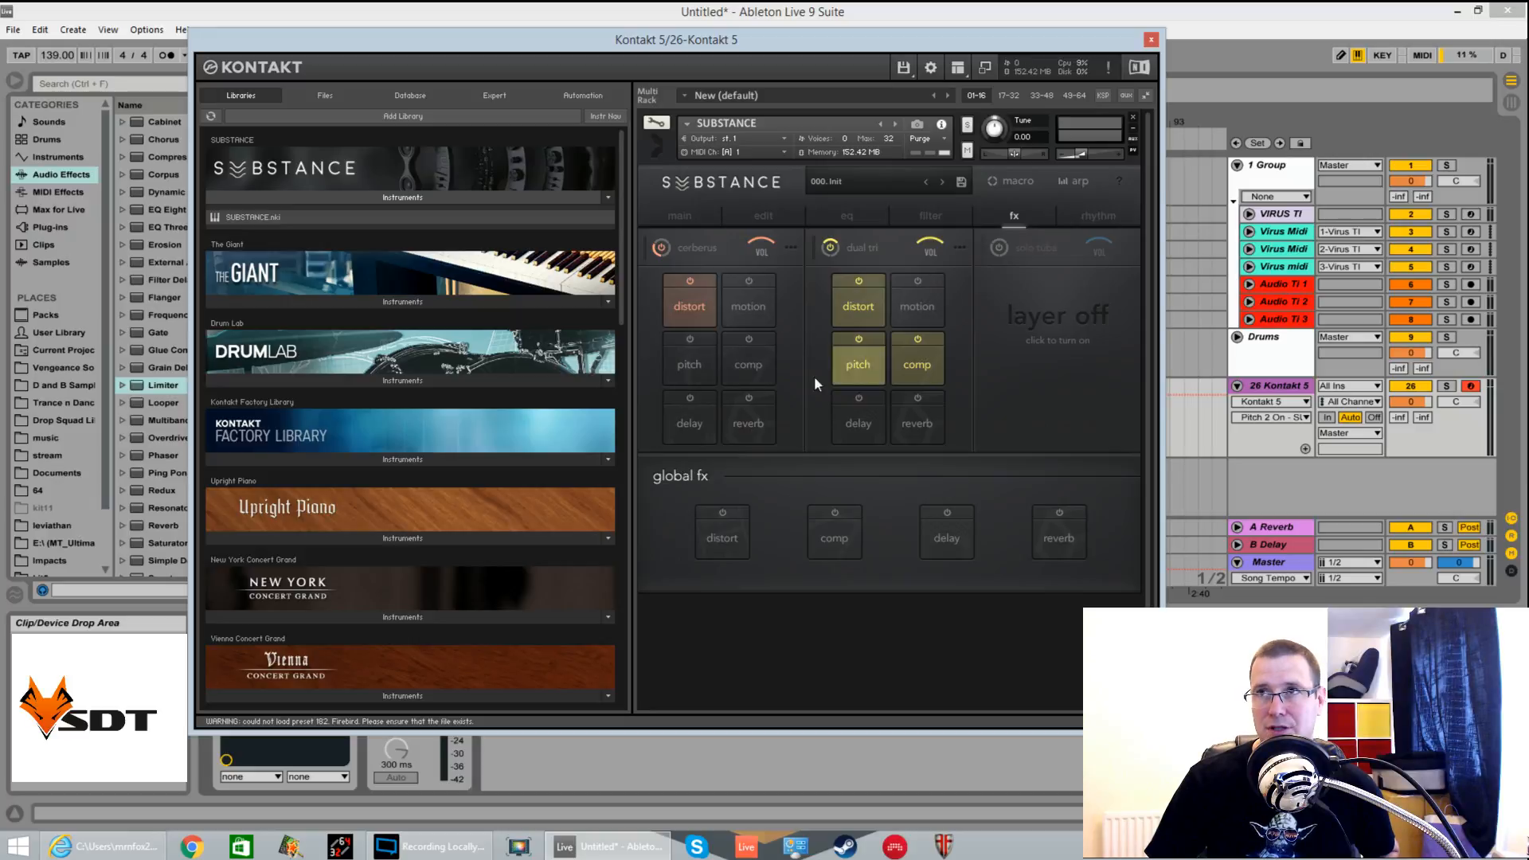
pyautogui.click(727, 541)
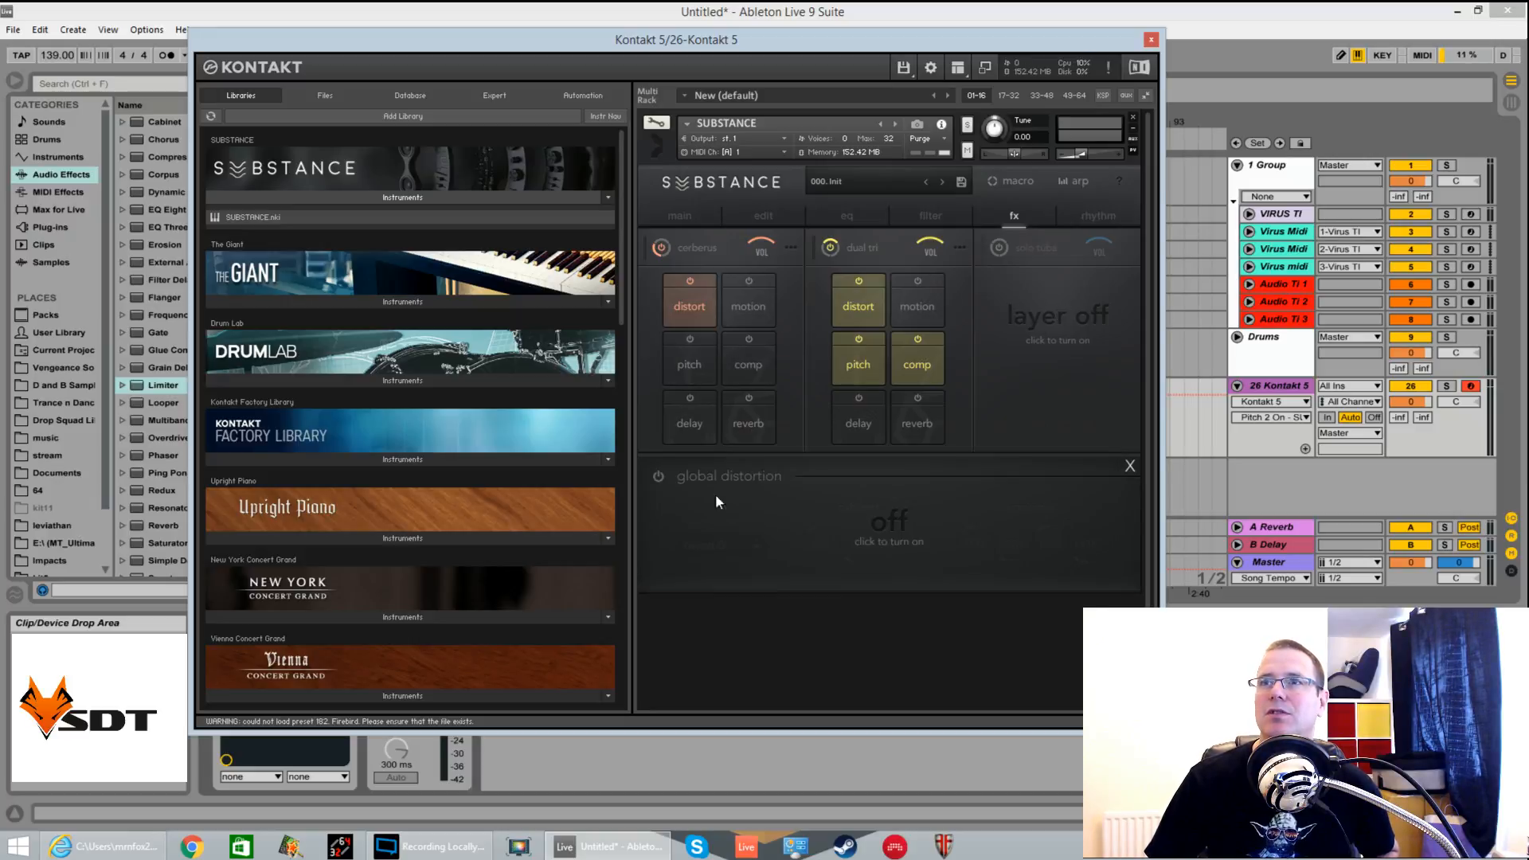
pyautogui.click(753, 545)
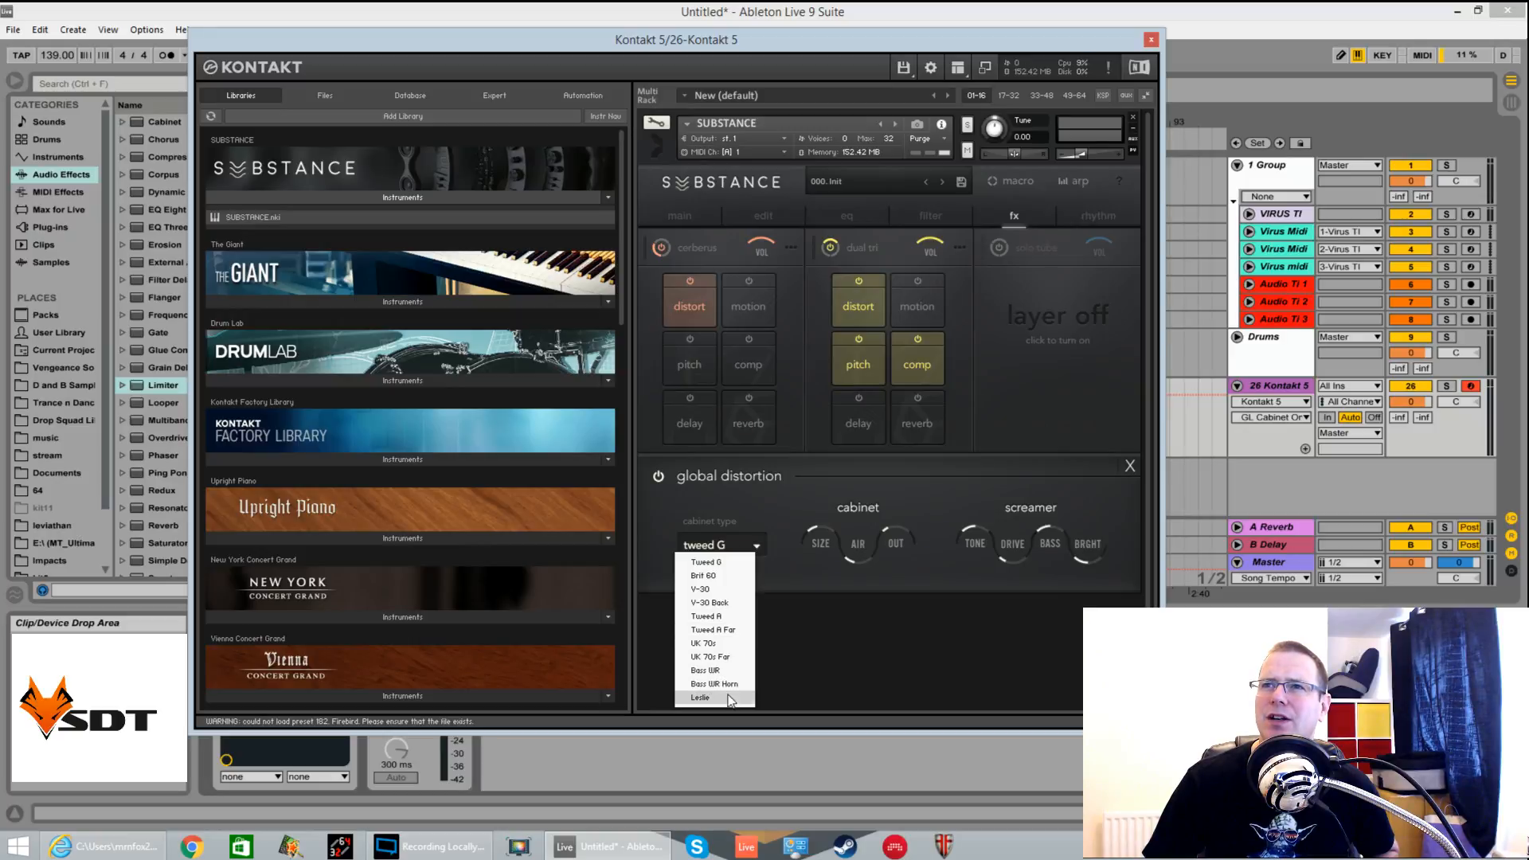
pyautogui.click(733, 617)
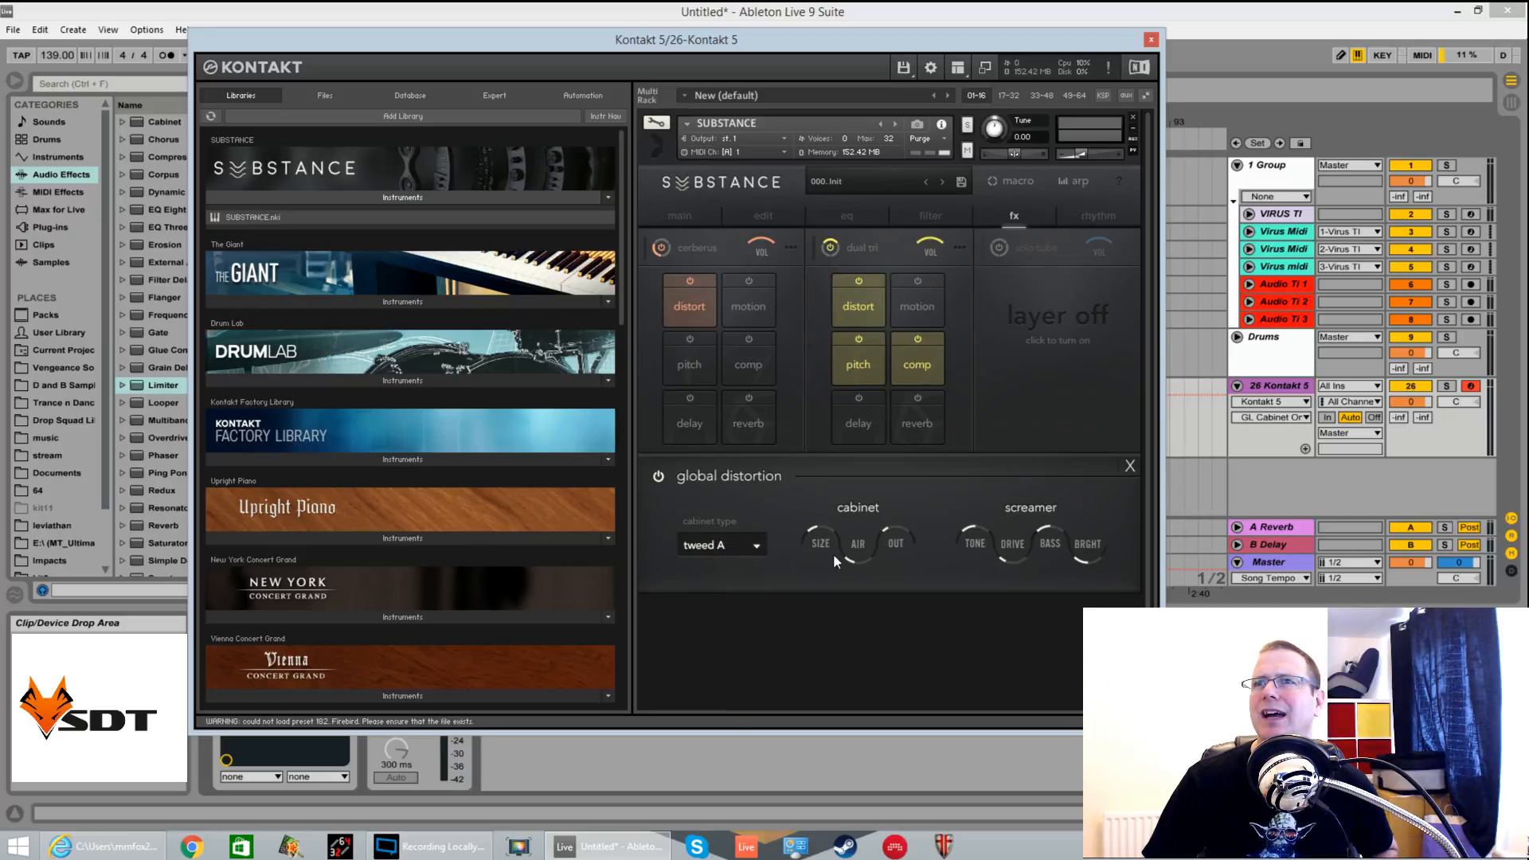
pyautogui.moveTo(894, 553); pyautogui.dragTo(909, 518)
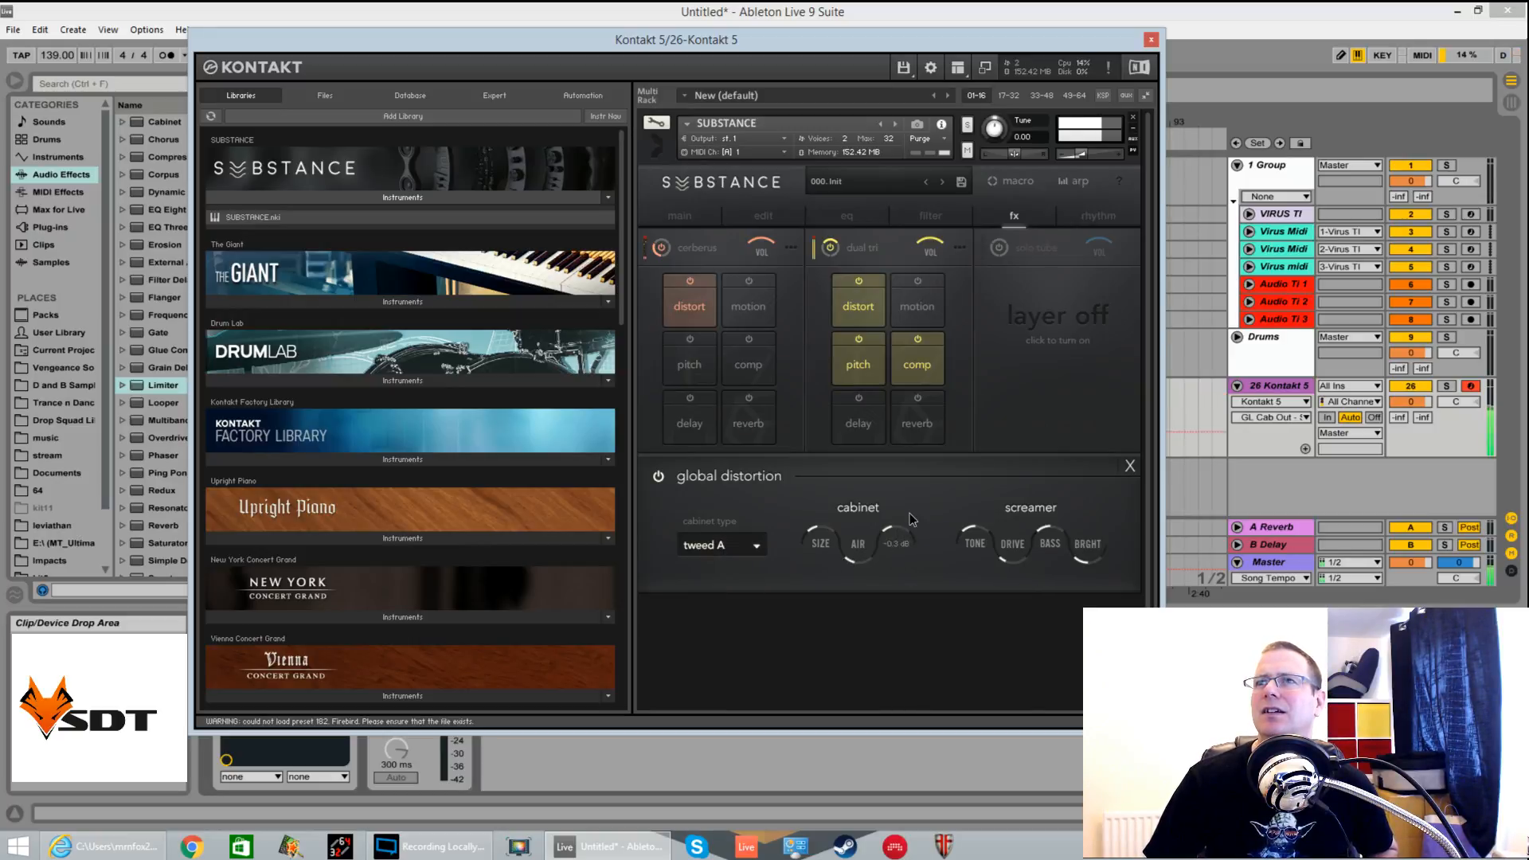
pyautogui.click(859, 339)
# Adjust the global distortion's screamer tone and lower the instrument's output volume
pyautogui.moveTo(1010, 546); pyautogui.dragTo(984, 509)
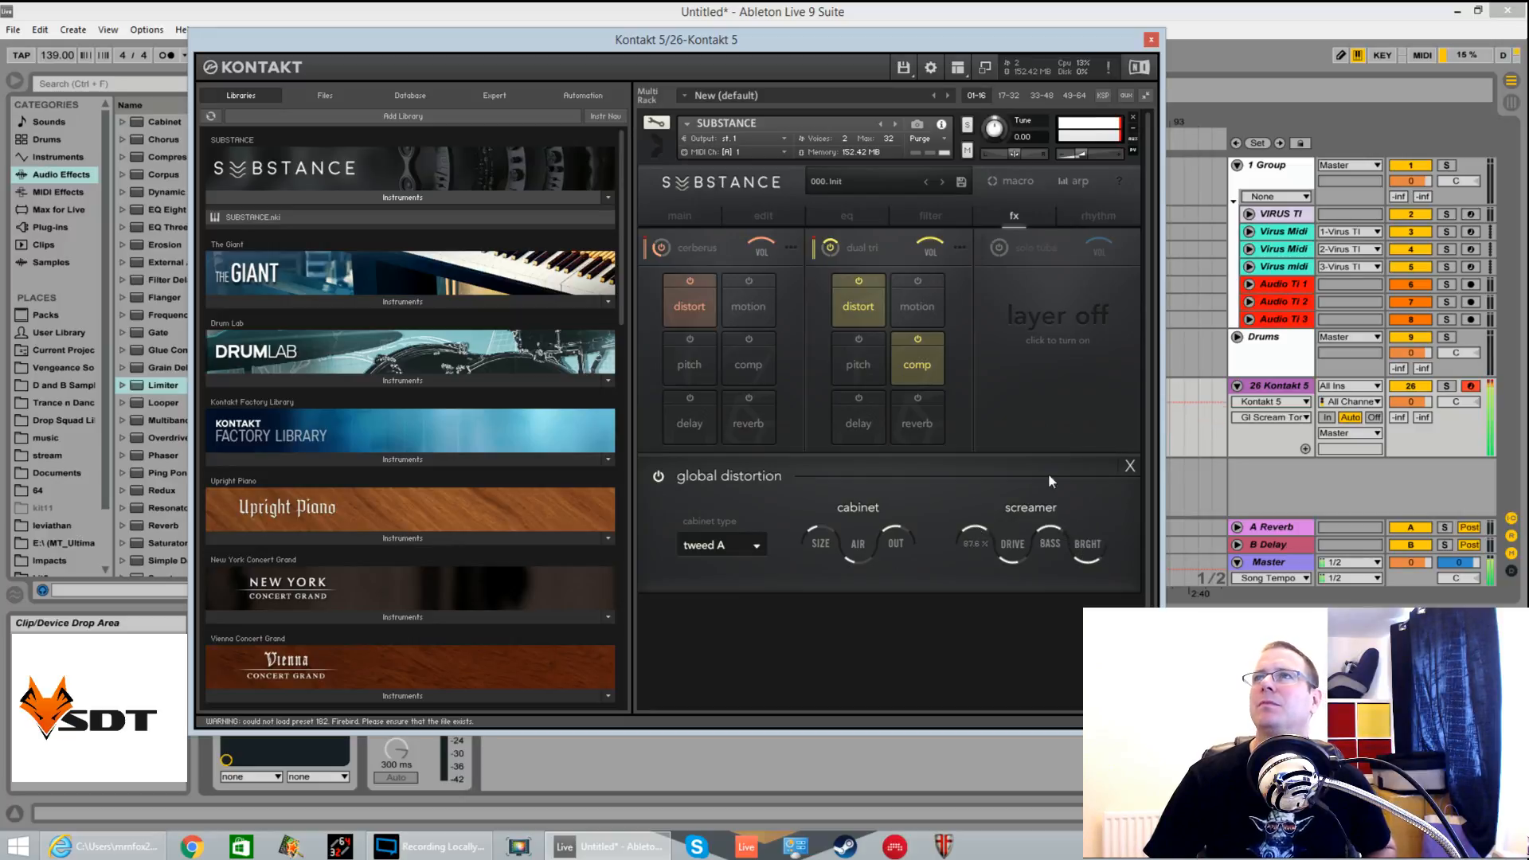
pyautogui.moveTo(1079, 155); pyautogui.dragTo(1078, 155)
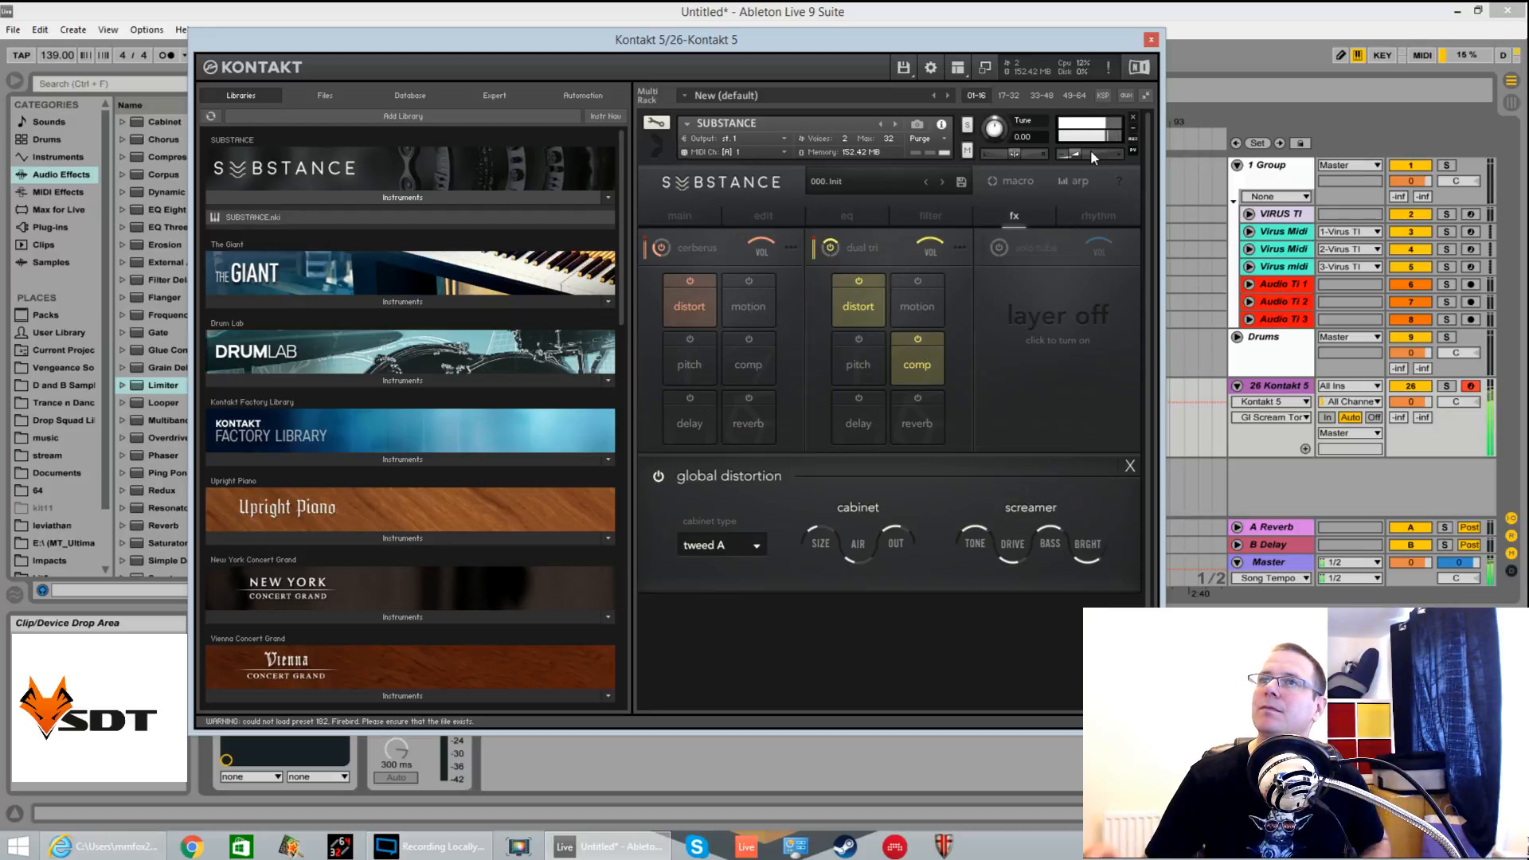
# Try the global distortion's cabinet settings, switch the distortion off, and raise the instrument's output volume
pyautogui.moveTo(823, 551); pyautogui.dragTo(864, 567)
pyautogui.click(896, 541)
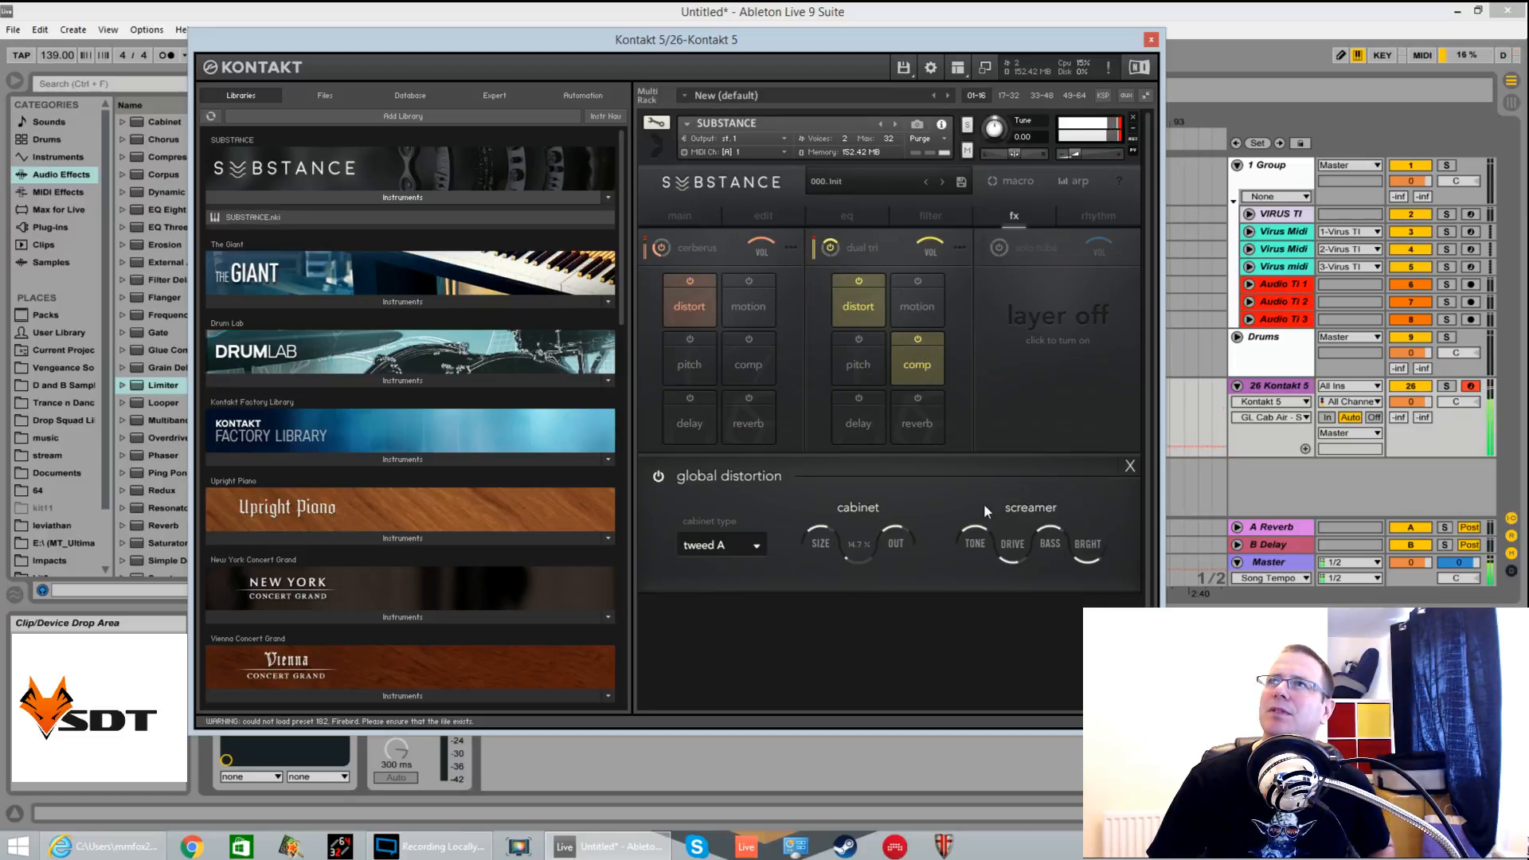
pyautogui.click(658, 476)
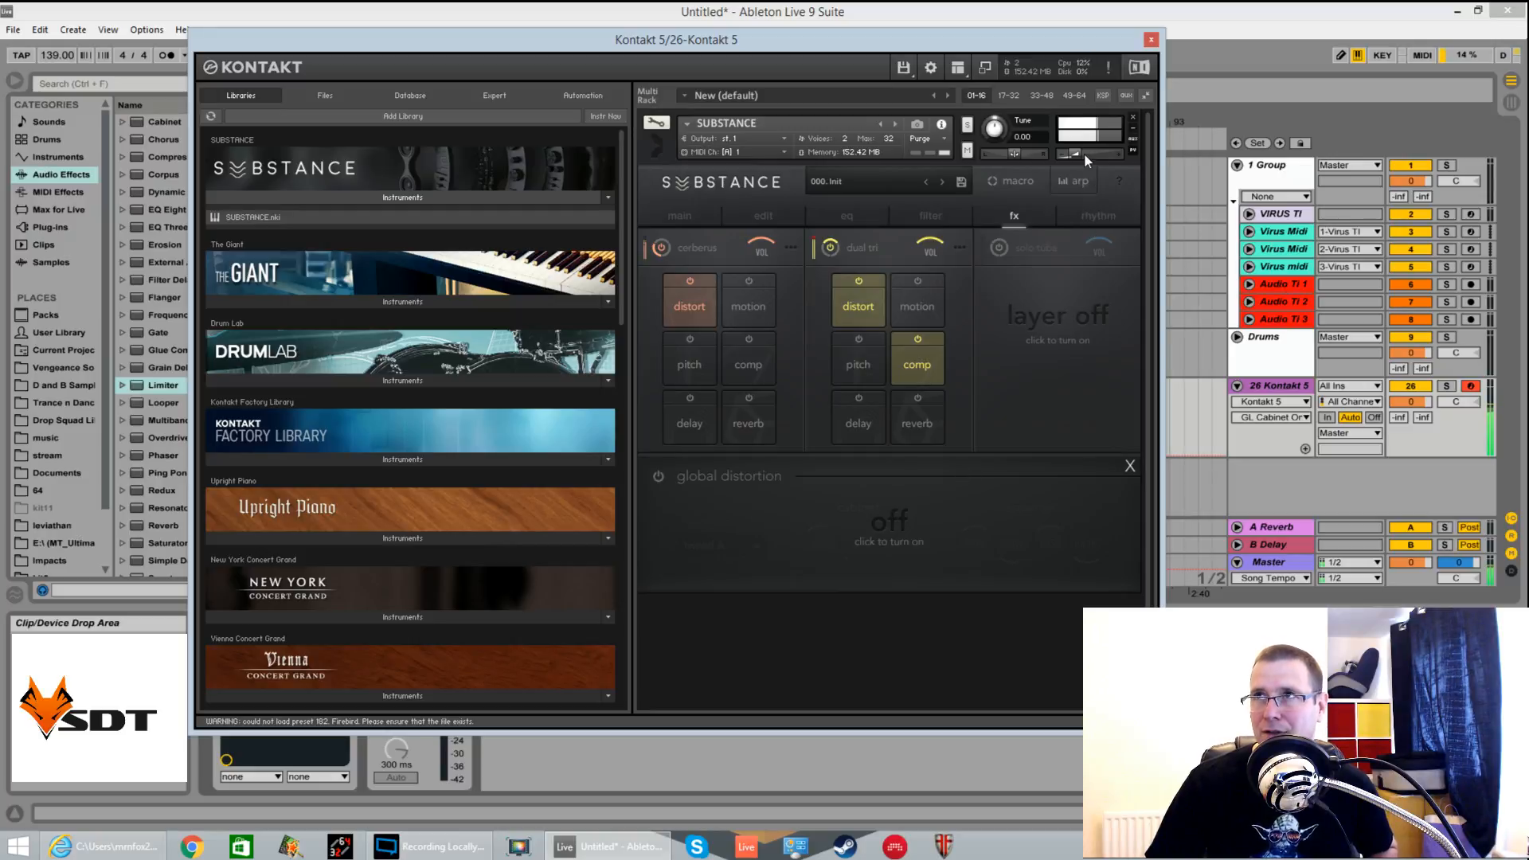
pyautogui.moveTo(1088, 155); pyautogui.dragTo(1095, 153)
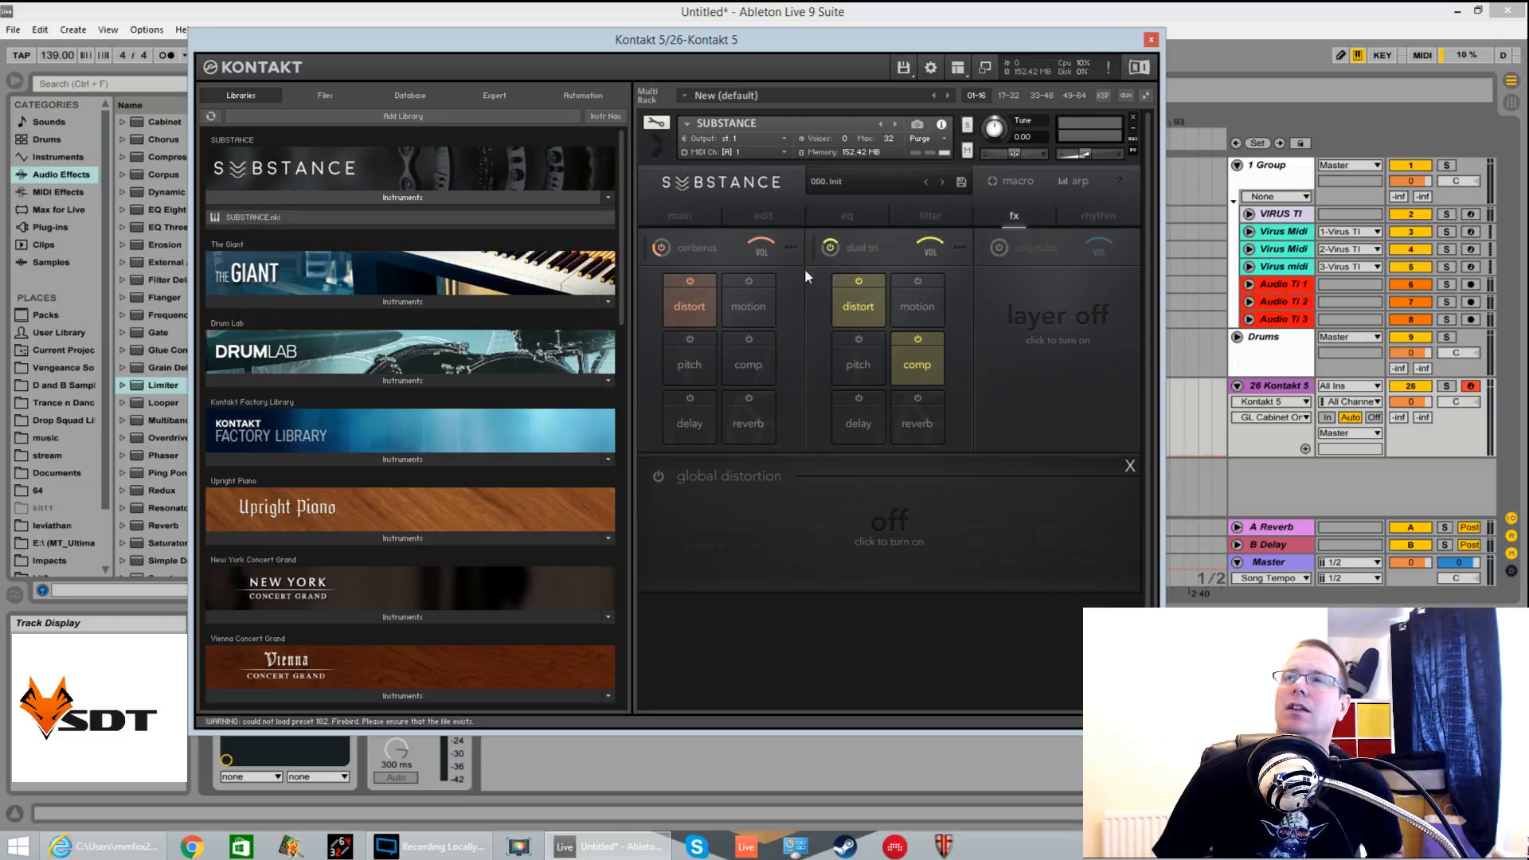
# Reload the 000. Init preset from the preset menu
pyautogui.click(881, 185)
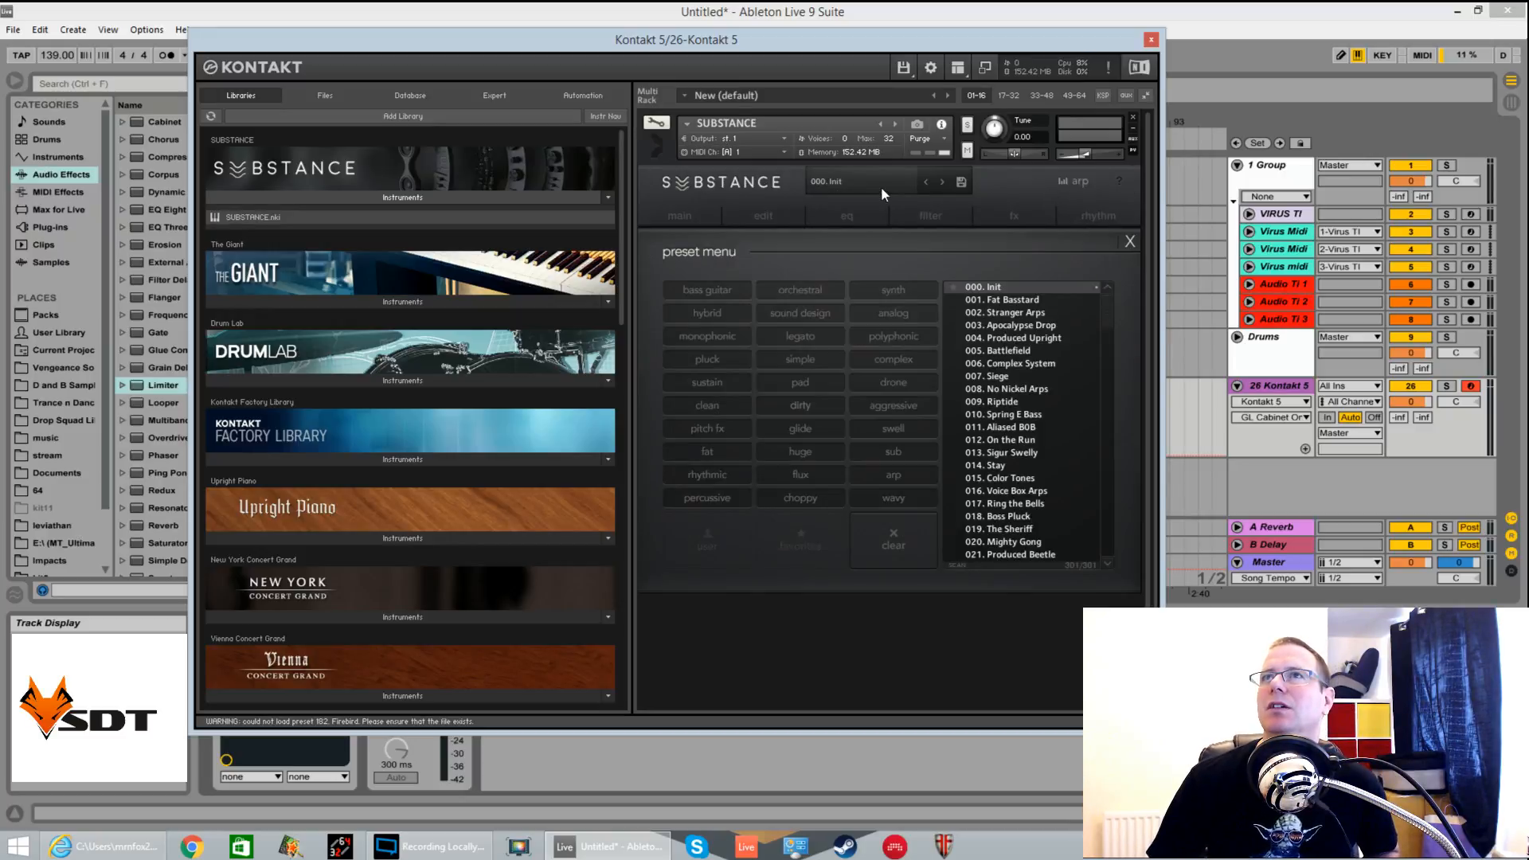
pyautogui.click(1027, 294)
pyautogui.click(959, 398)
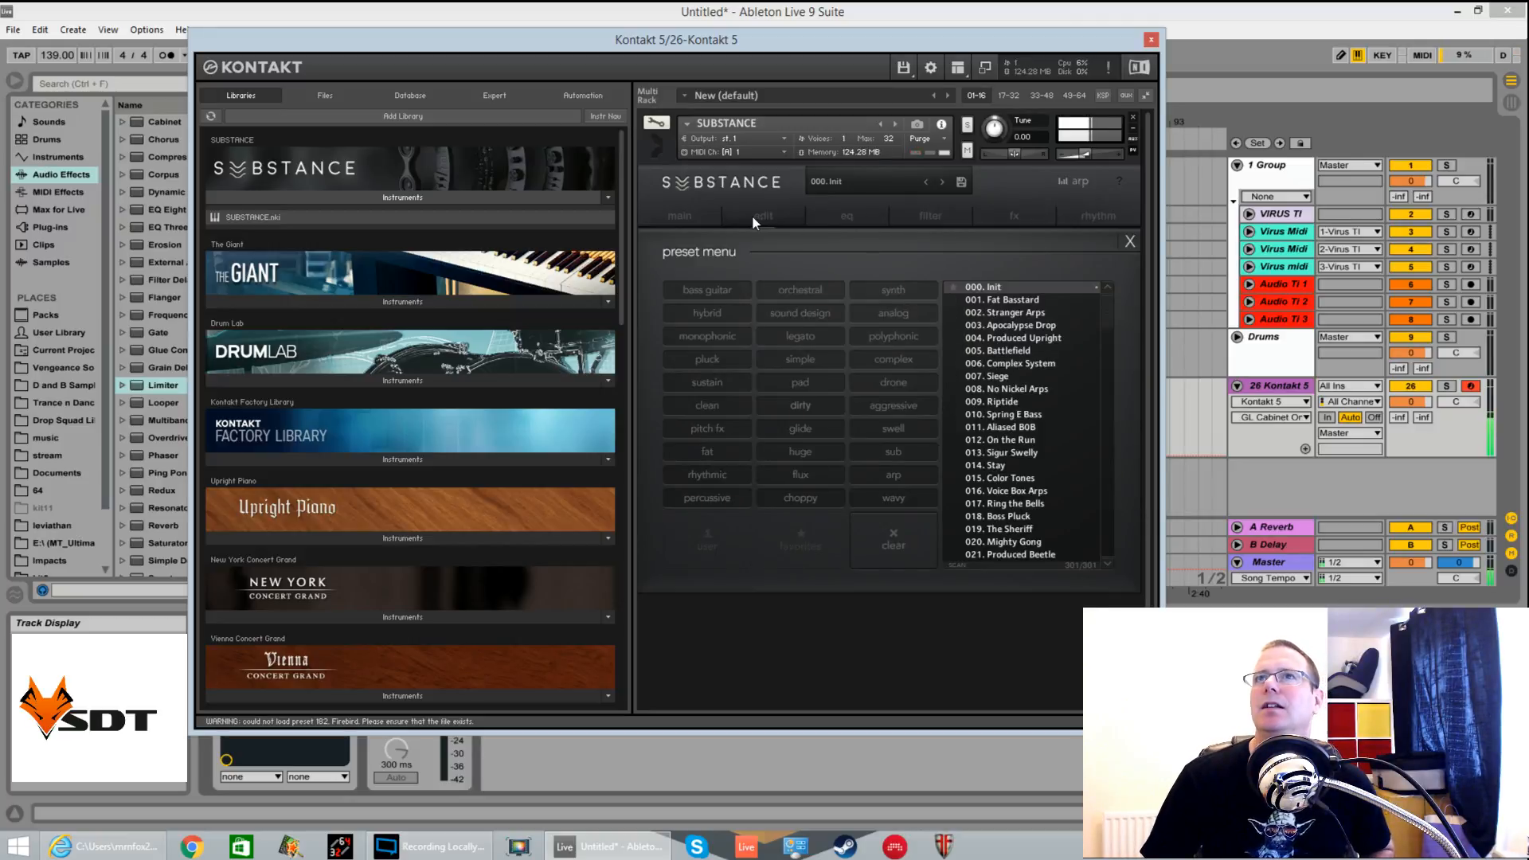
# Replace the upper layer's source with dirty saw from the simple synths category and raise the instrument's output volume
pyautogui.click(682, 217)
pyautogui.click(899, 350)
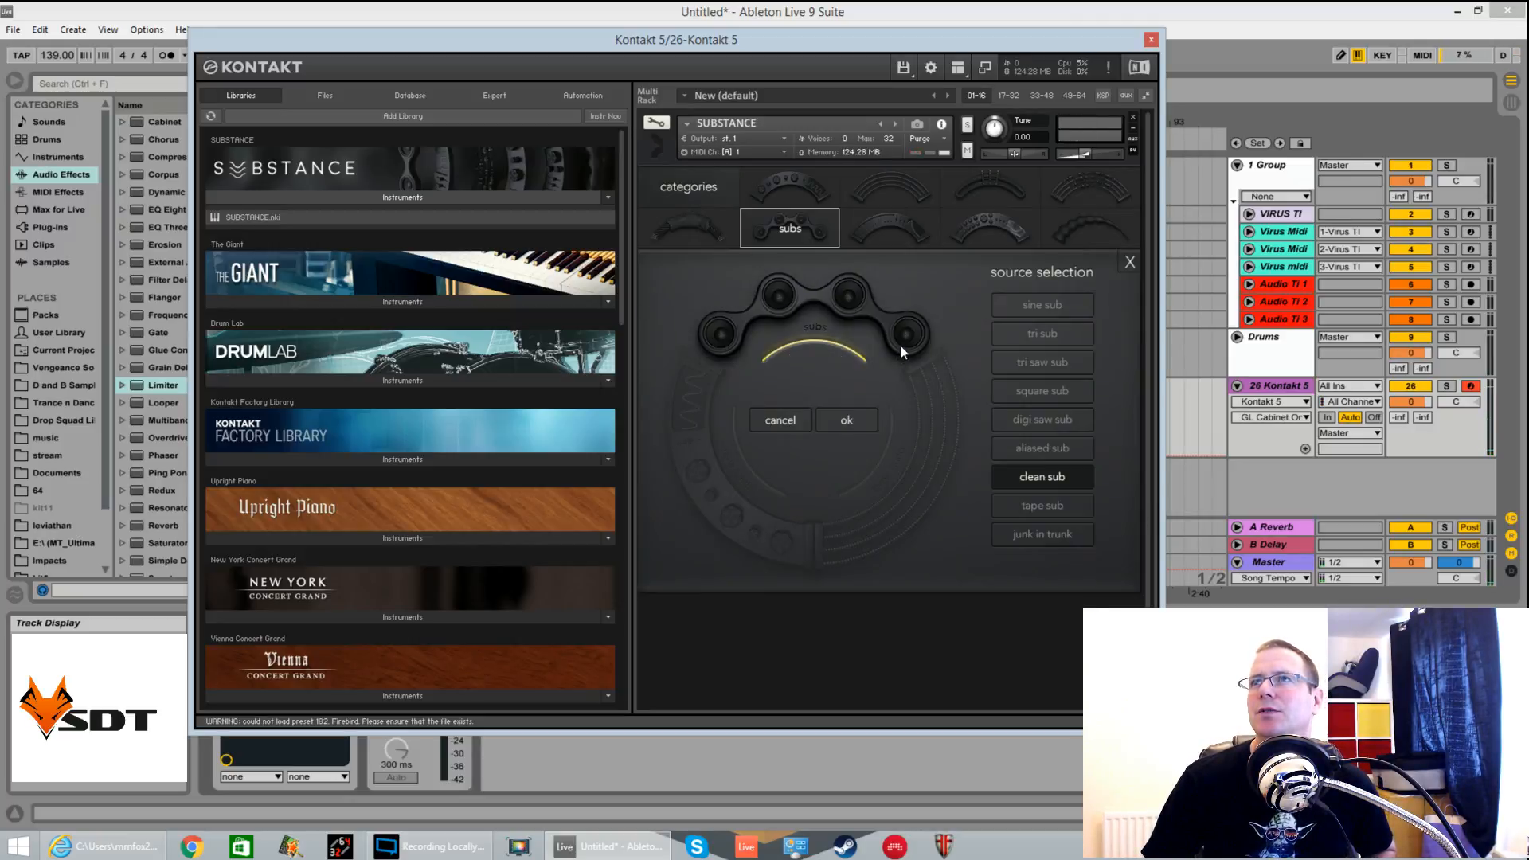
pyautogui.click(787, 177)
pyautogui.click(1053, 458)
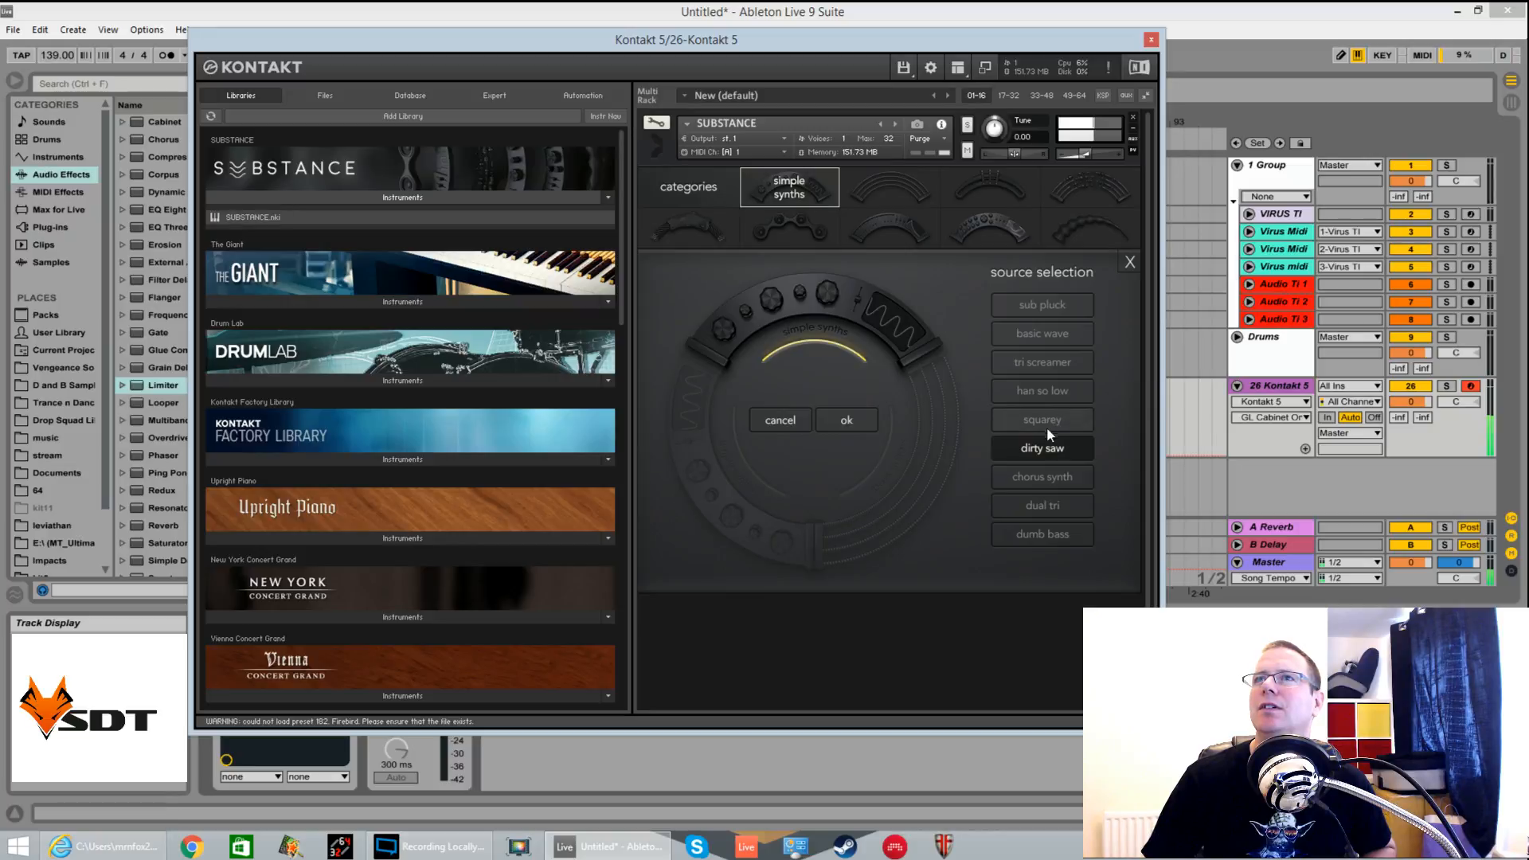
pyautogui.doubleClick(1051, 447)
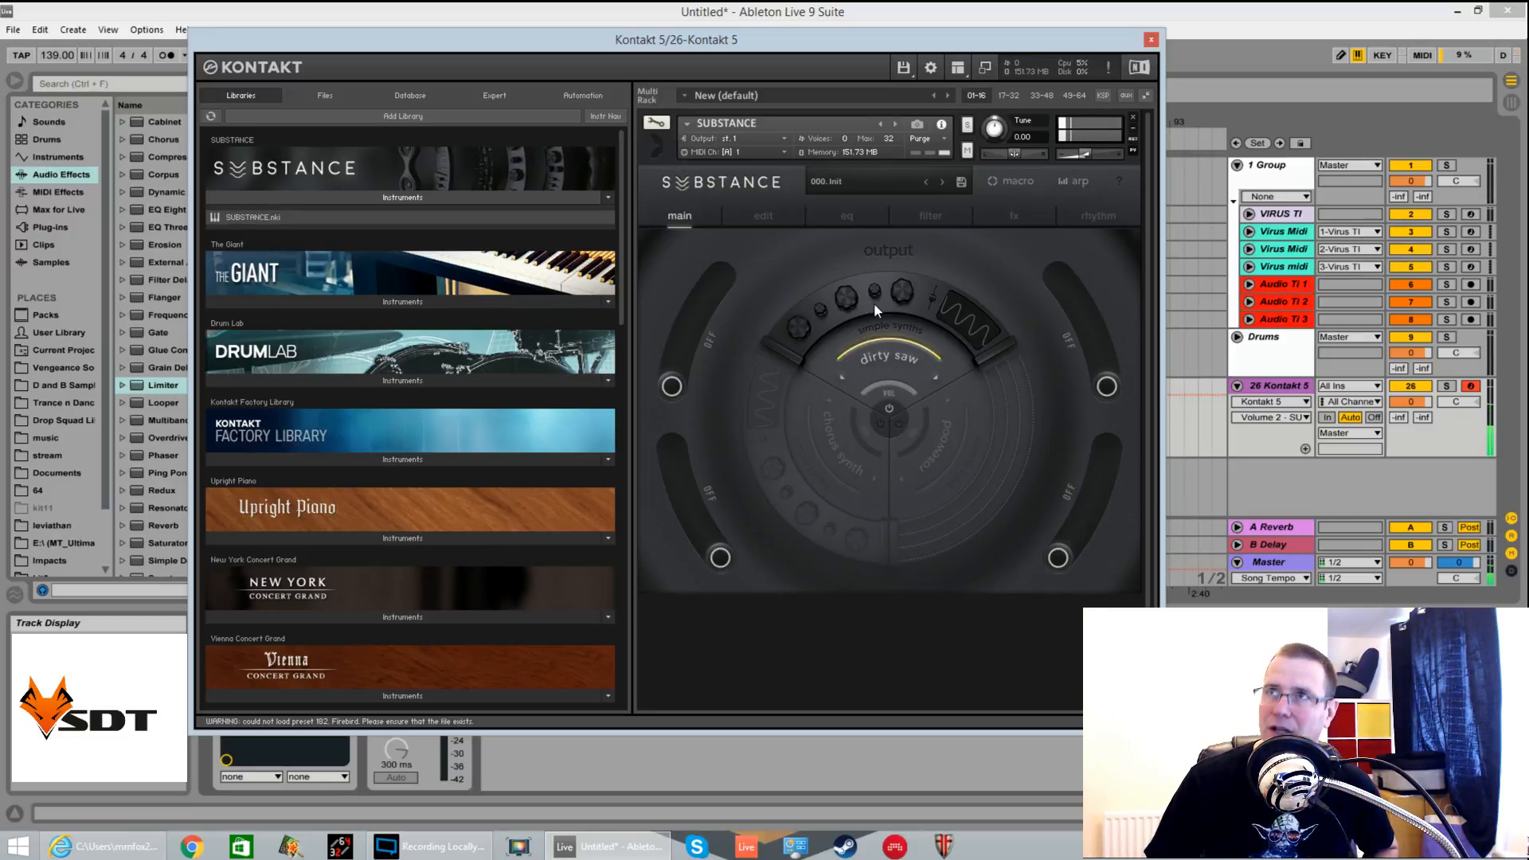
pyautogui.moveTo(1083, 154); pyautogui.dragTo(1095, 153)
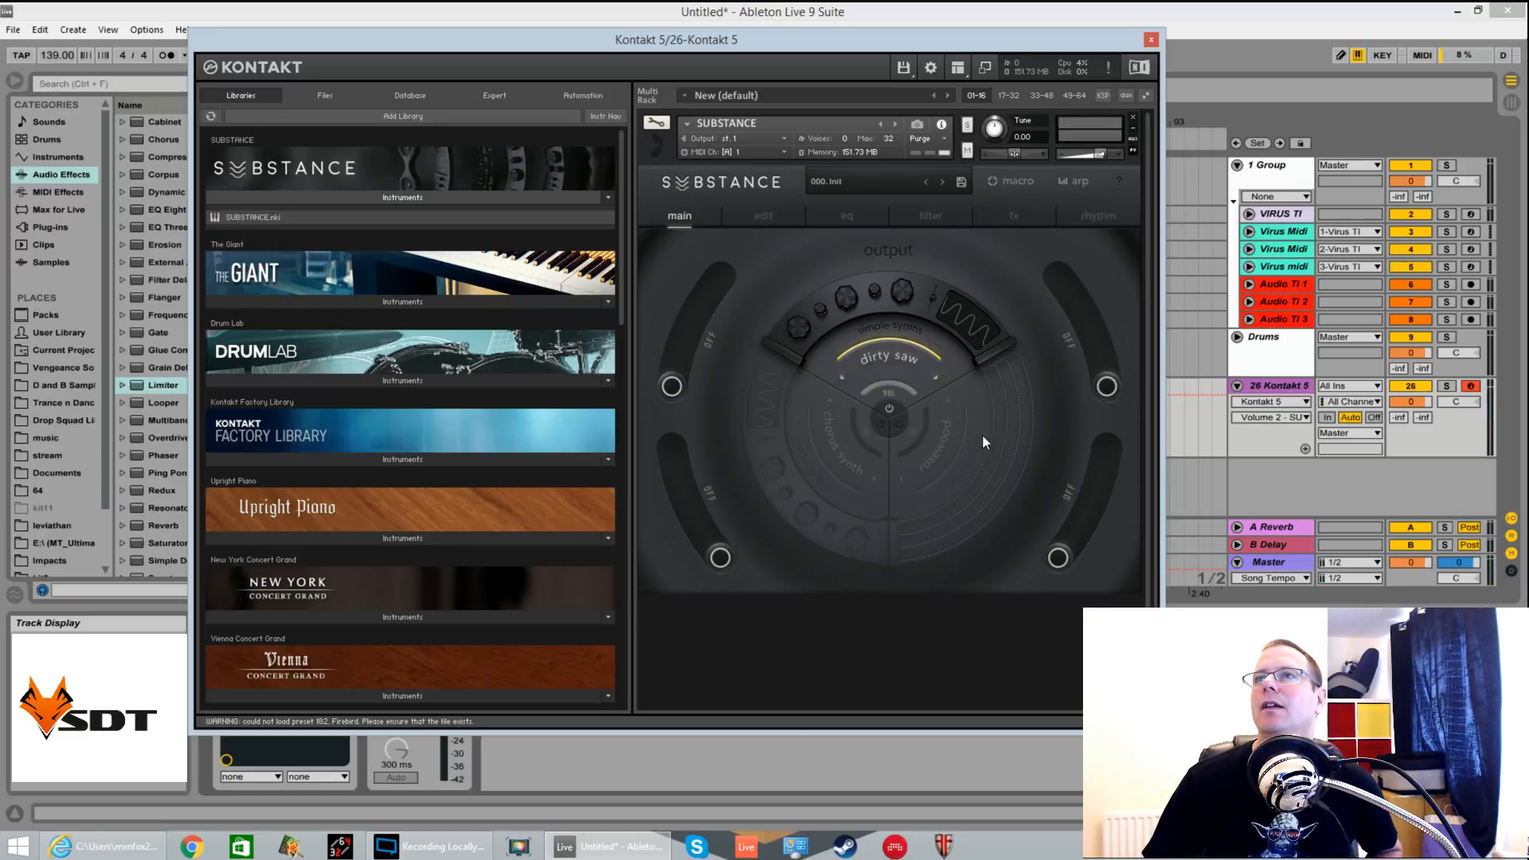
# Enable the rosewood layer, change its source to growler from complex synths, and compare it with and without the dirty saw layer
pyautogui.click(949, 441)
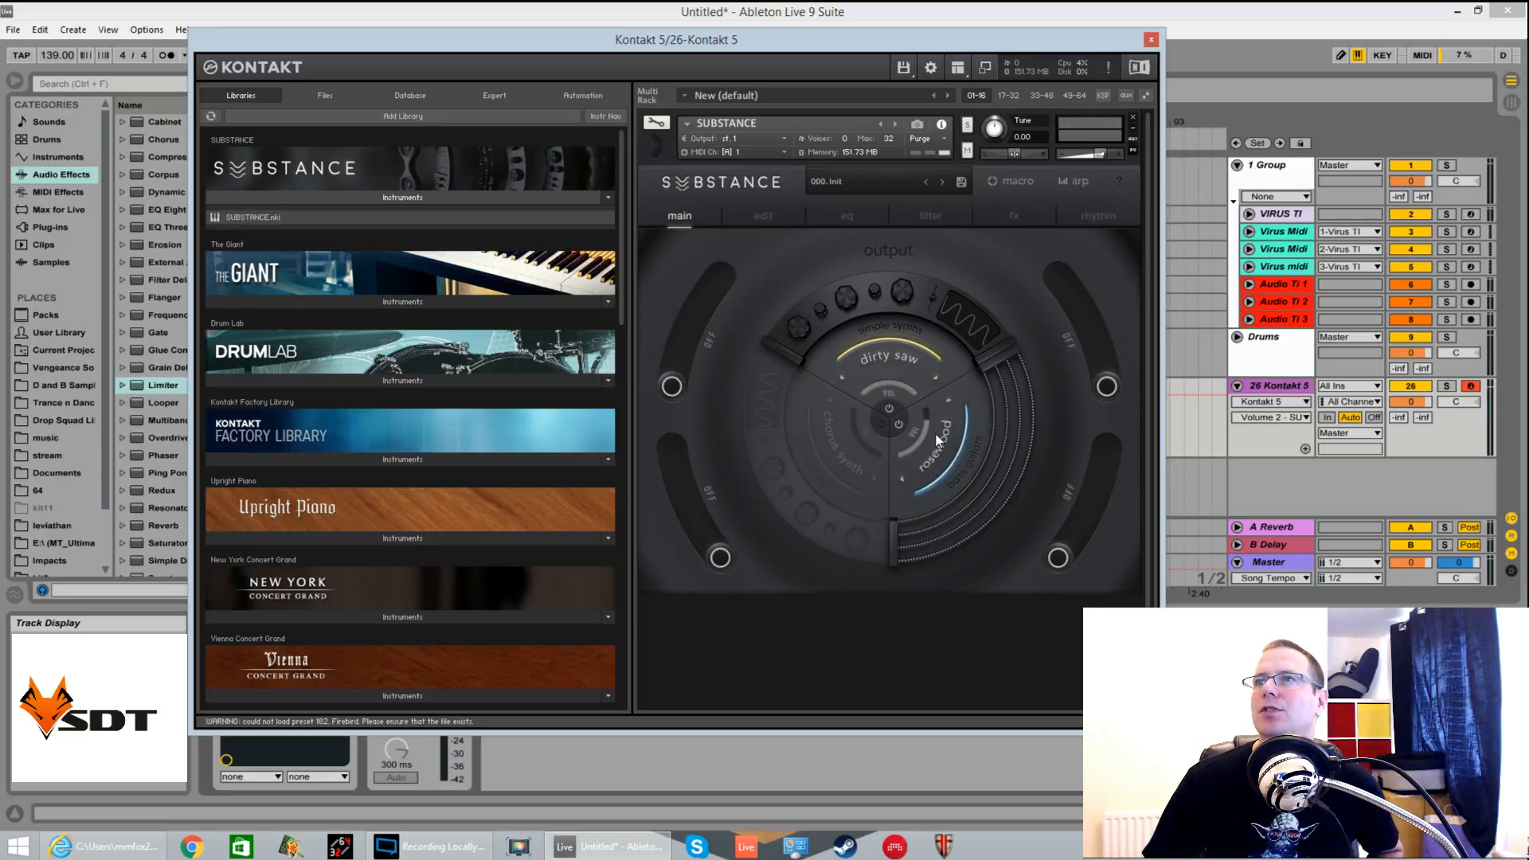
pyautogui.click(934, 432)
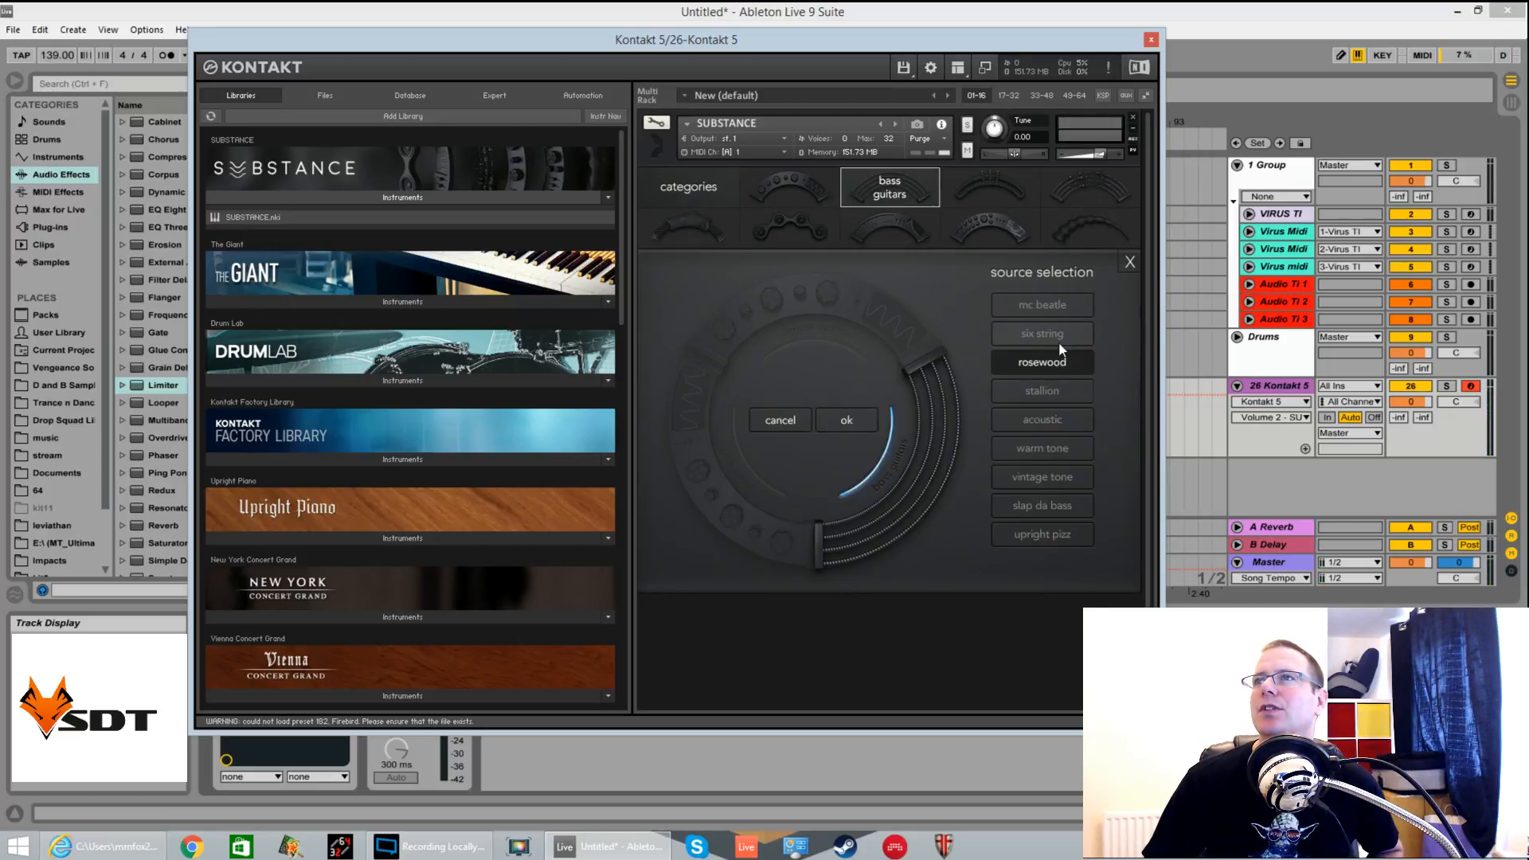
pyautogui.click(1006, 232)
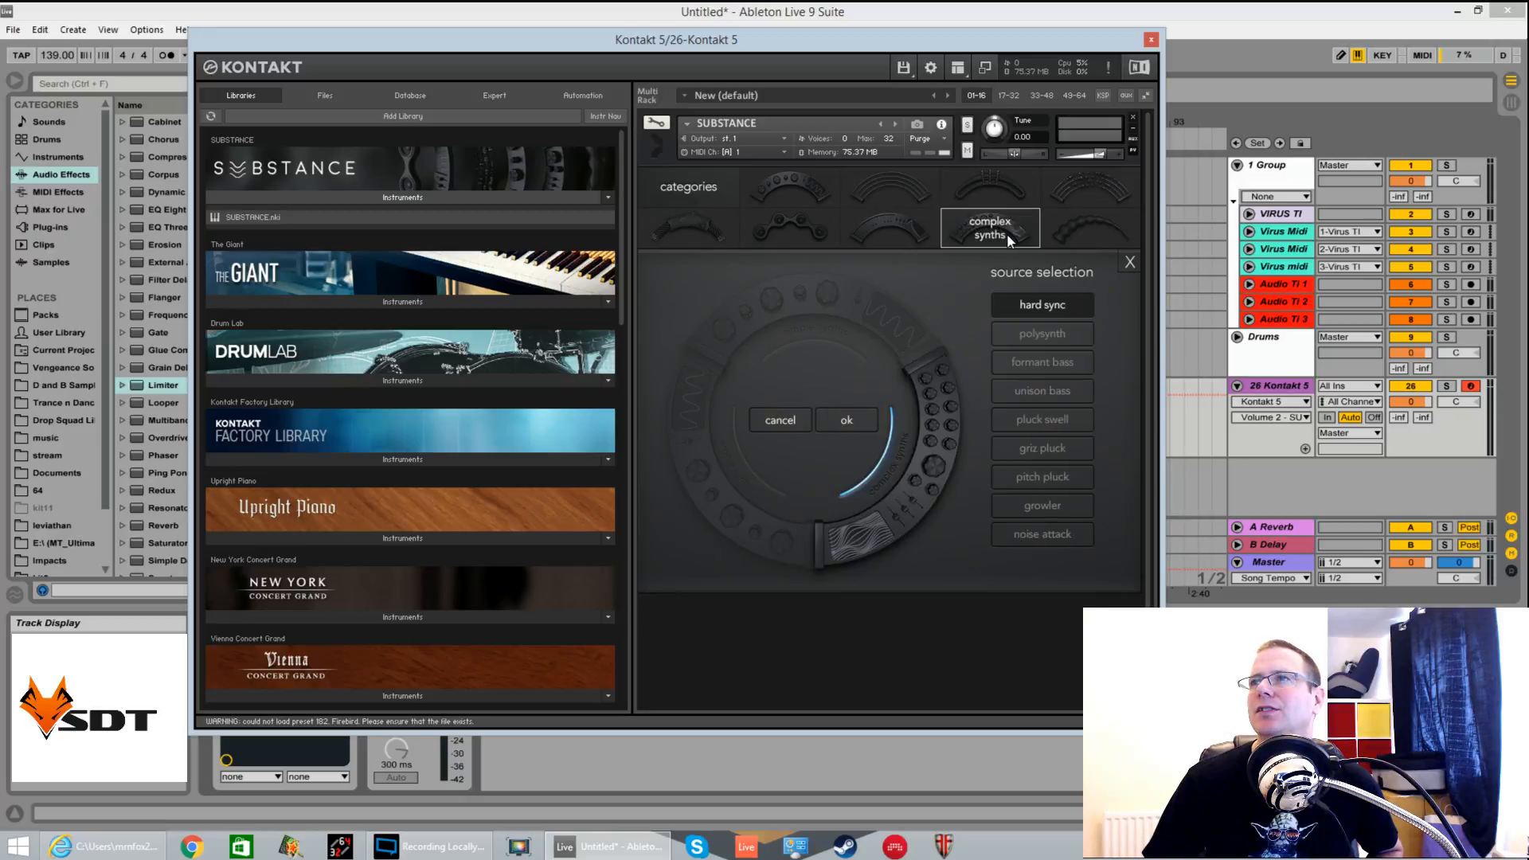
pyautogui.click(1073, 507)
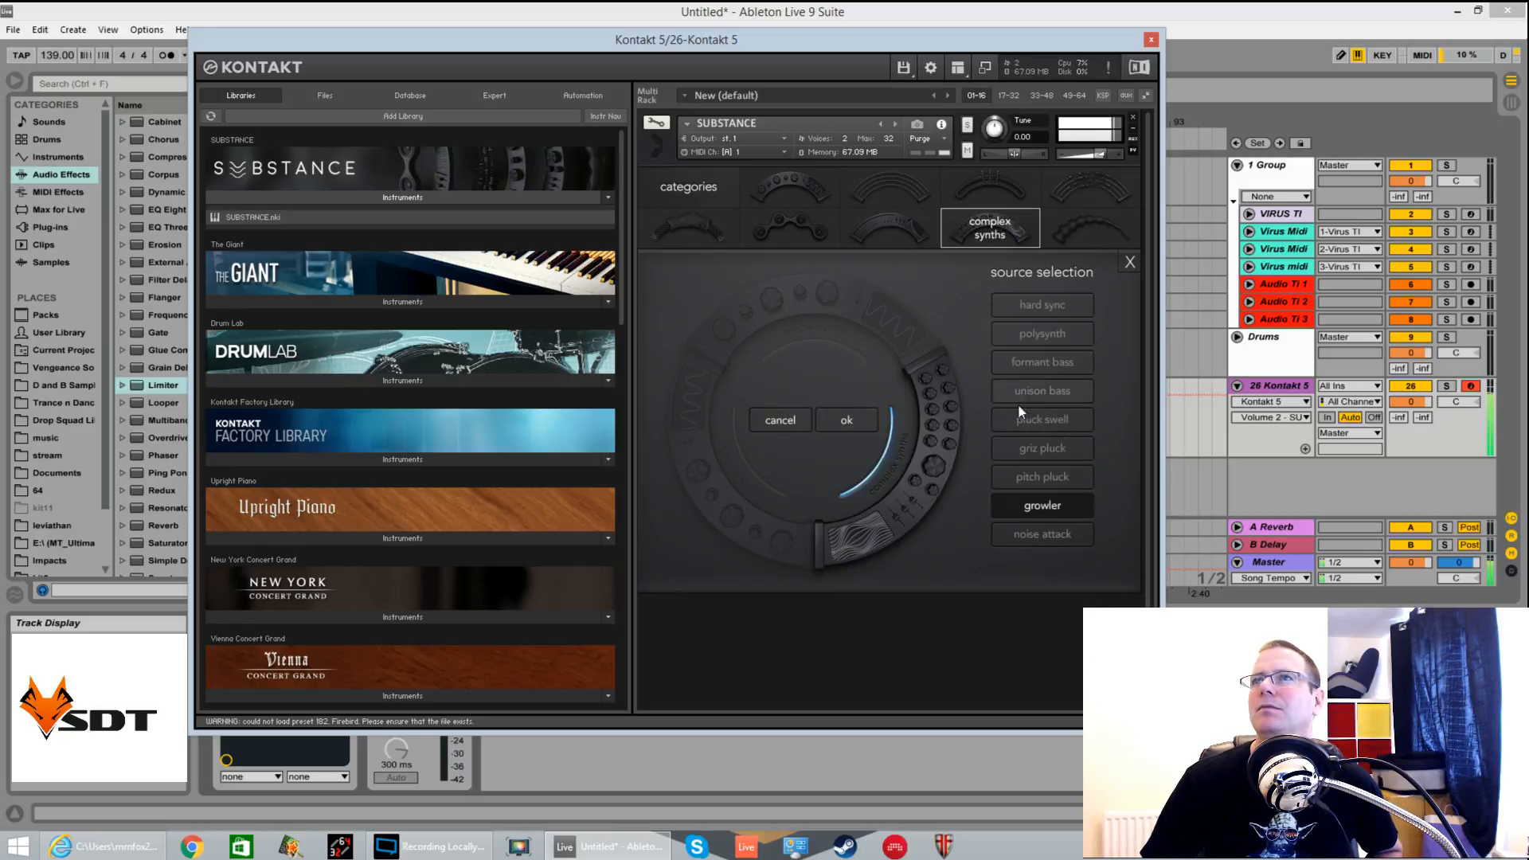
pyautogui.click(871, 418)
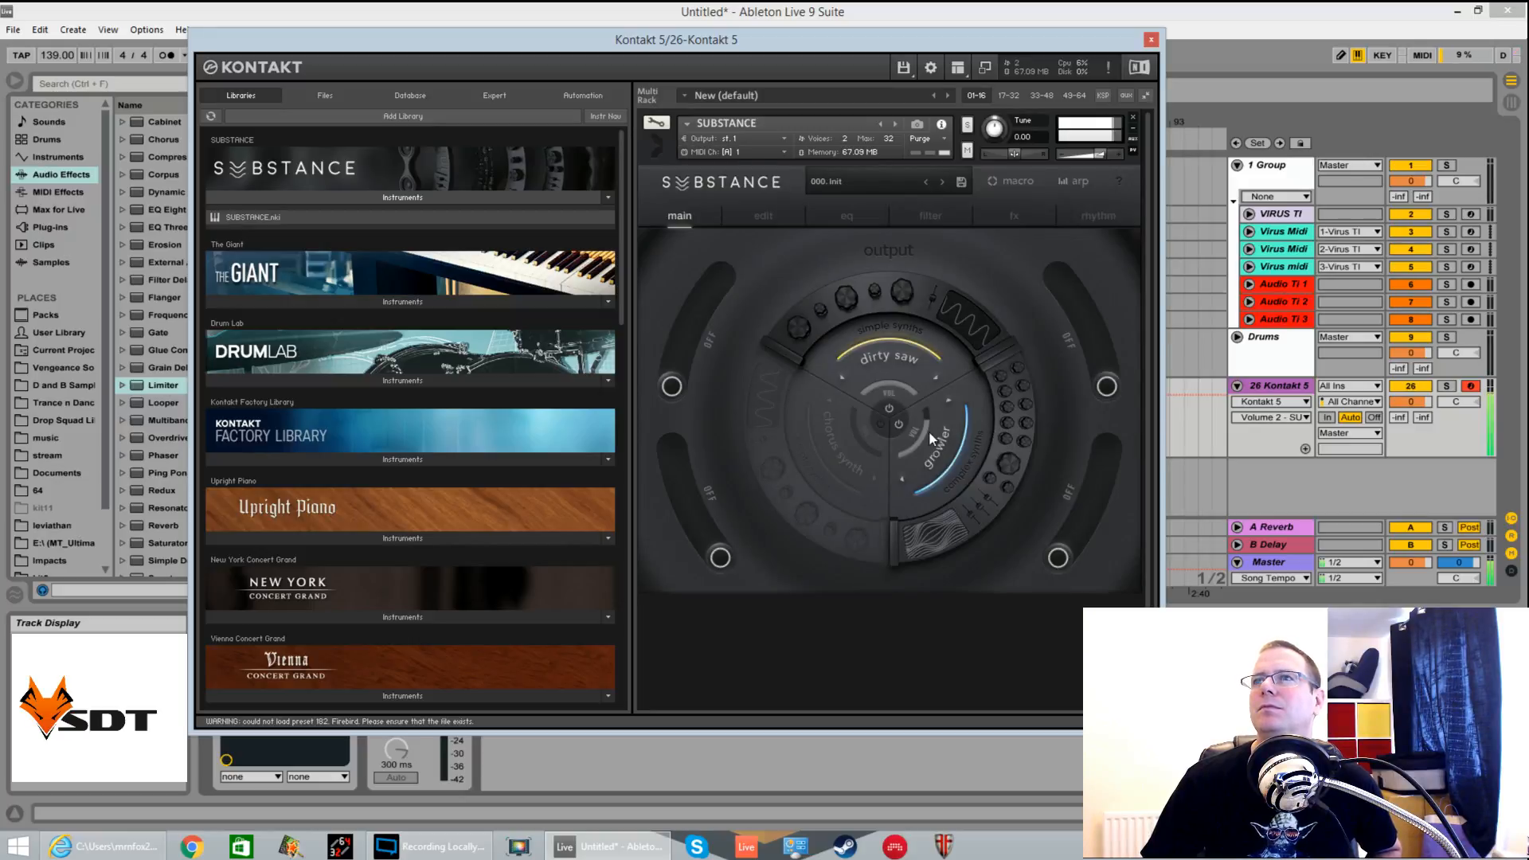
pyautogui.click(889, 407)
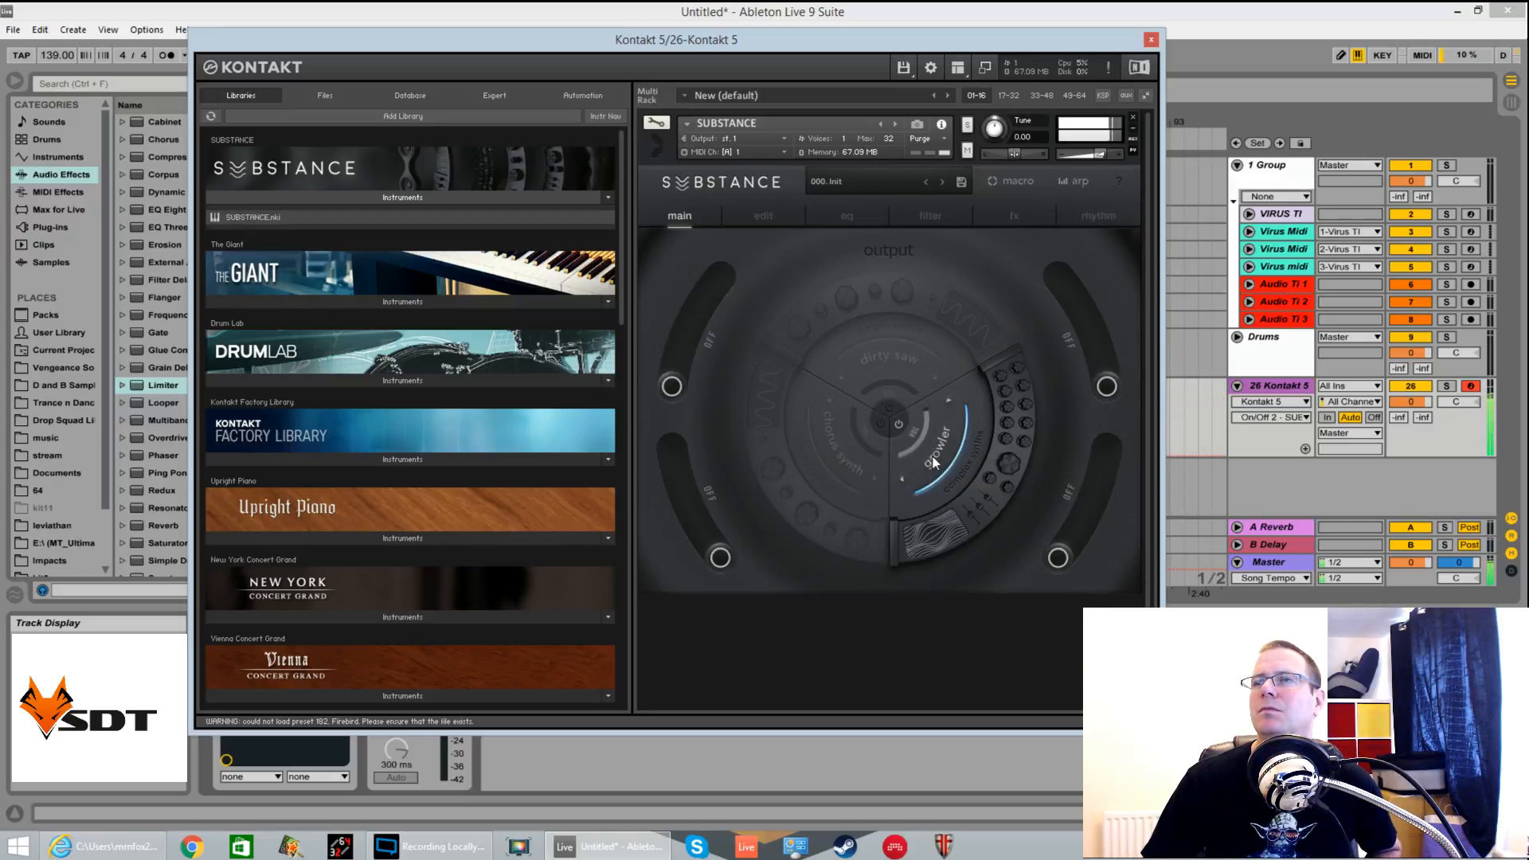
pyautogui.click(890, 407)
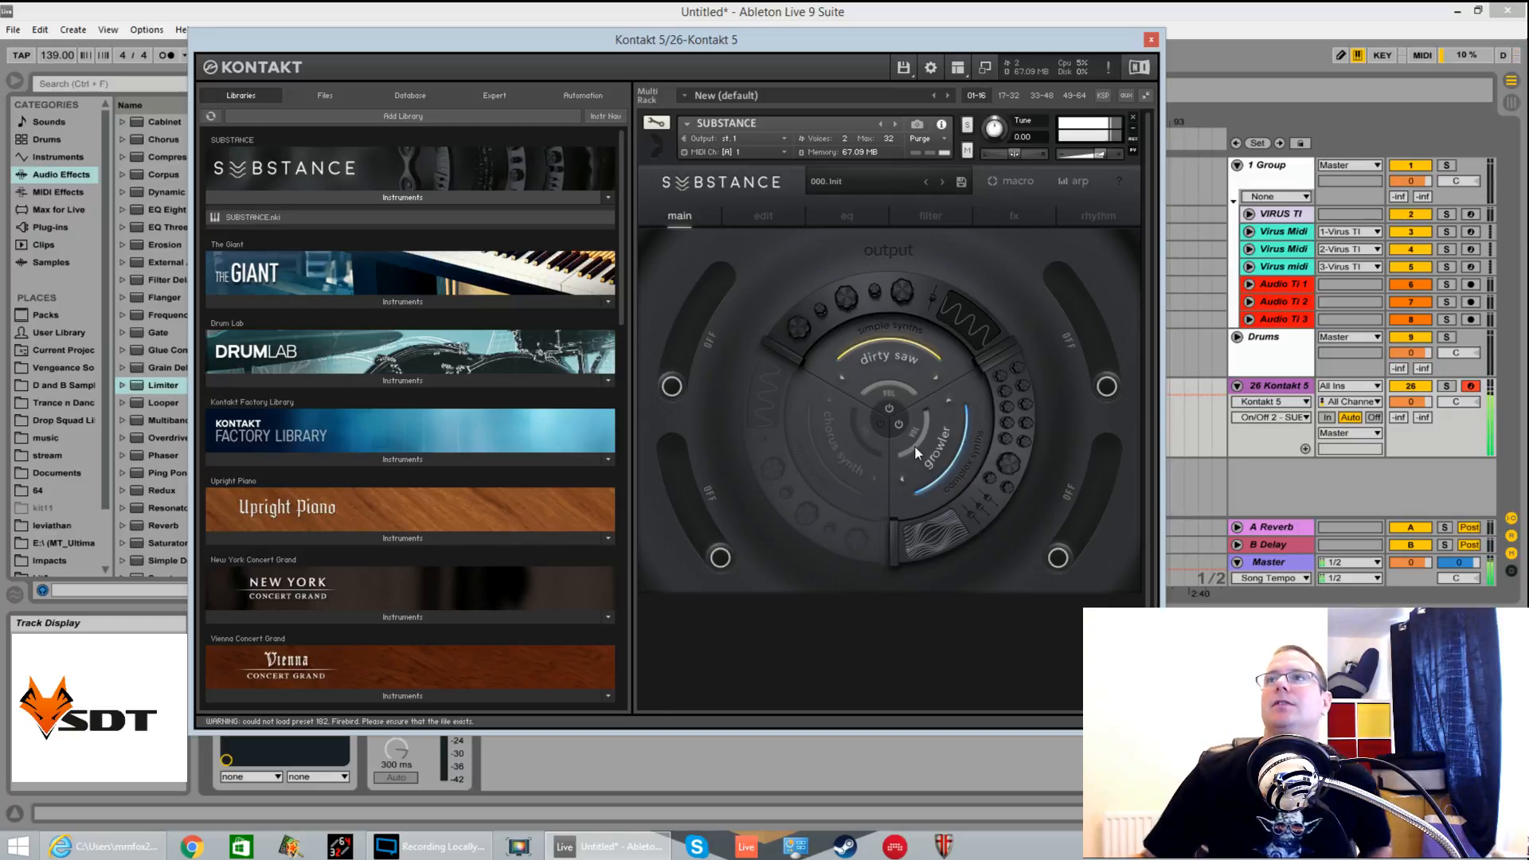
# Set a positive rhythm volume send on the dirty saw layer and switch off the growler layer
pyautogui.click(1098, 216)
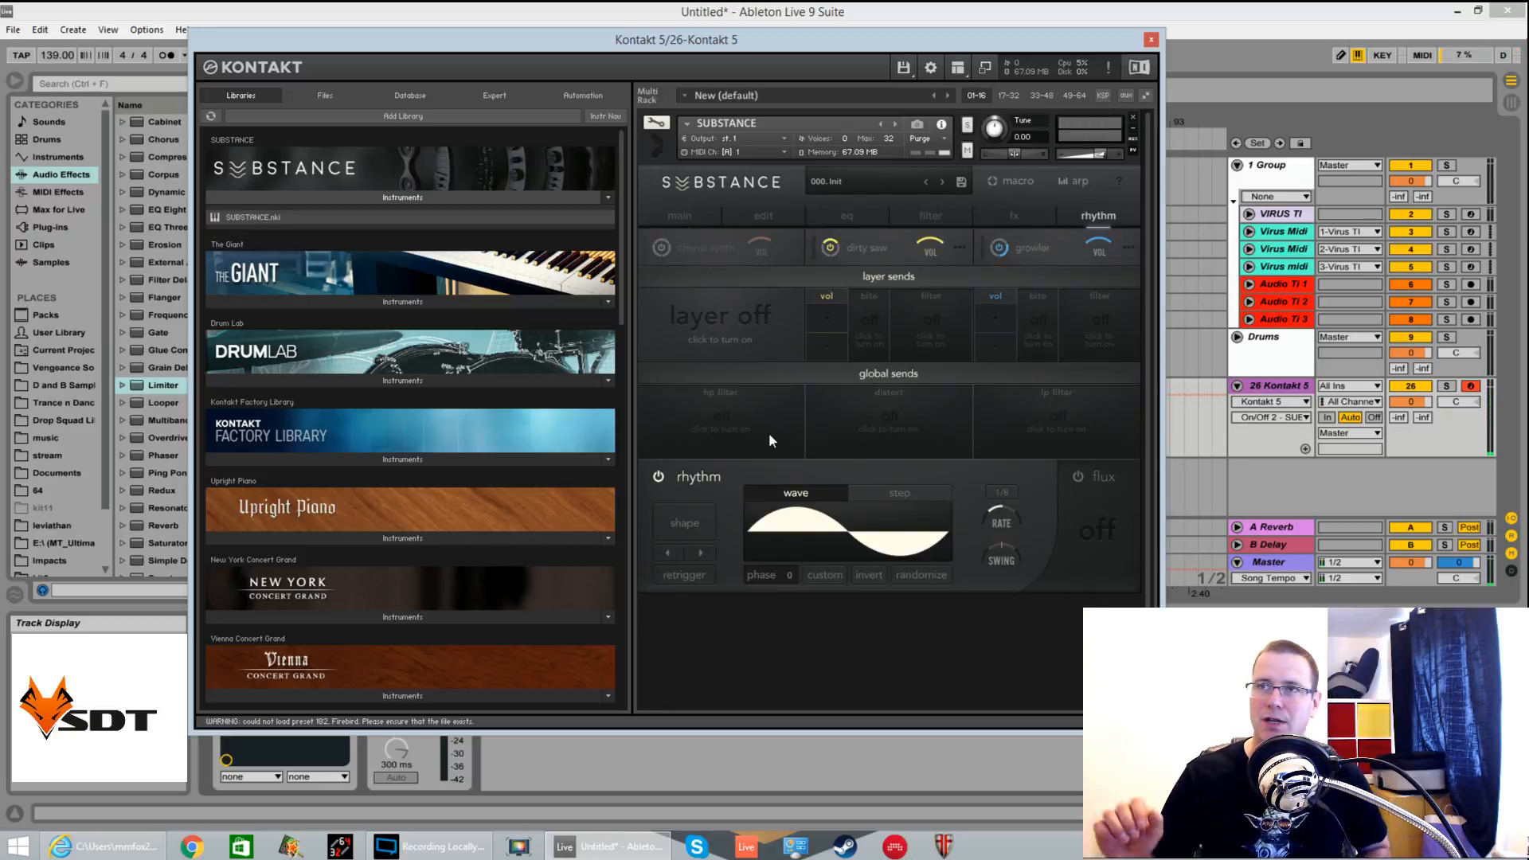
pyautogui.click(754, 299)
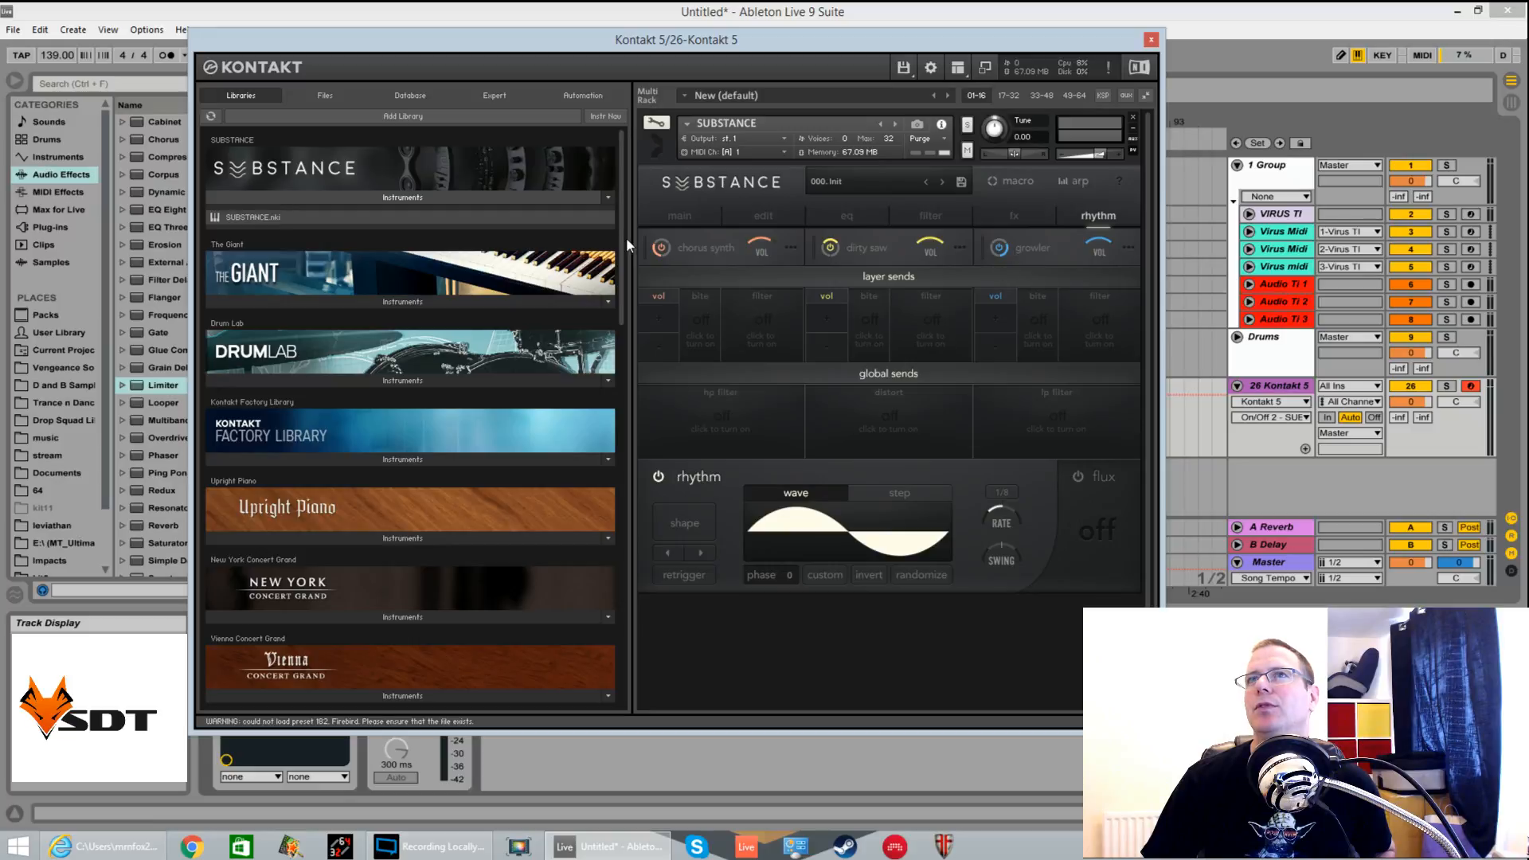
pyautogui.click(662, 248)
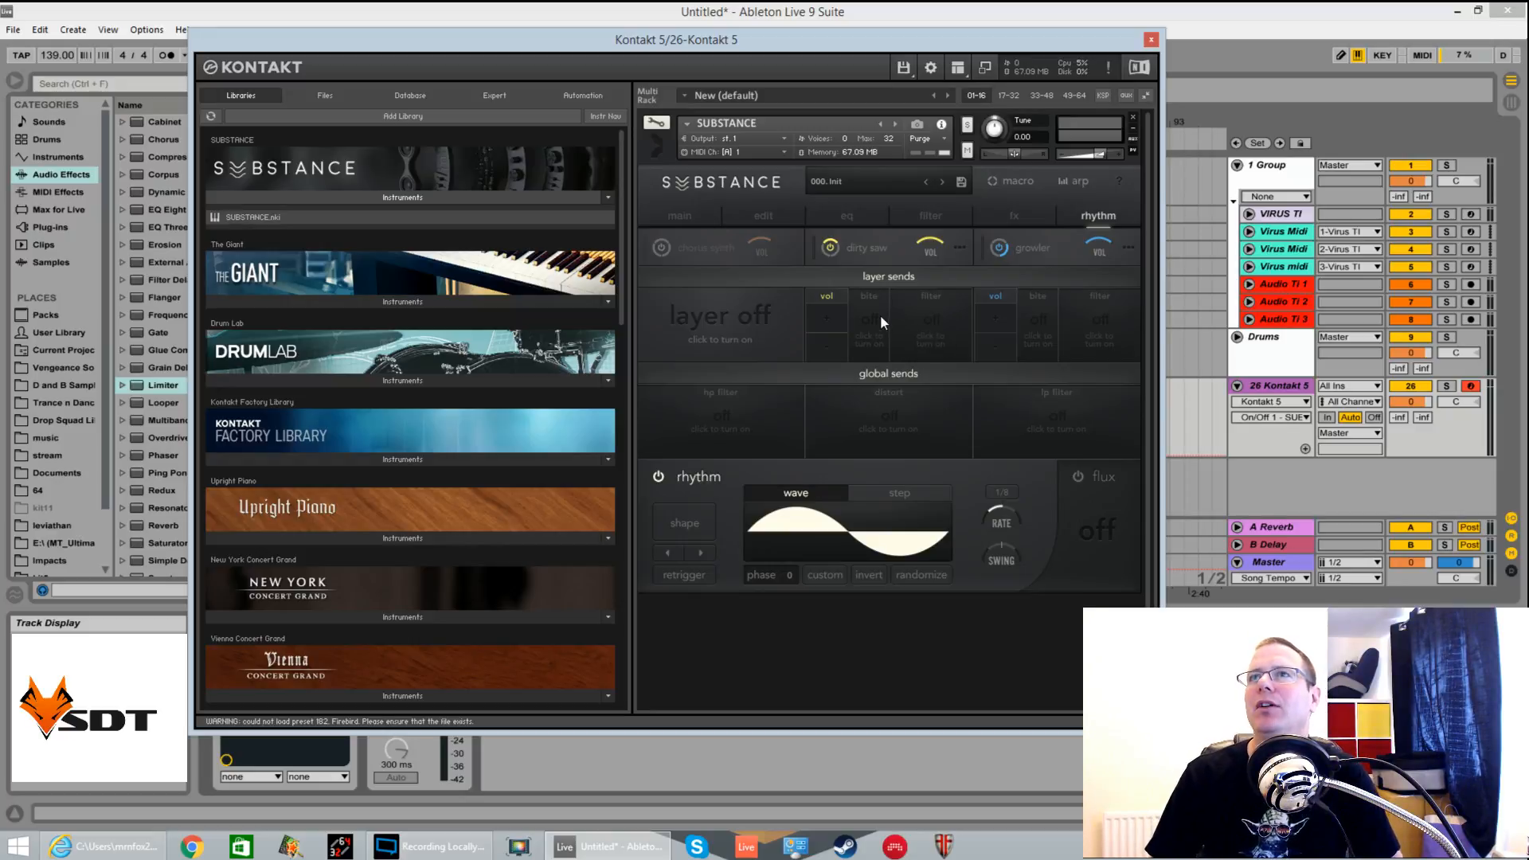
pyautogui.moveTo(826, 331); pyautogui.dragTo(834, 412)
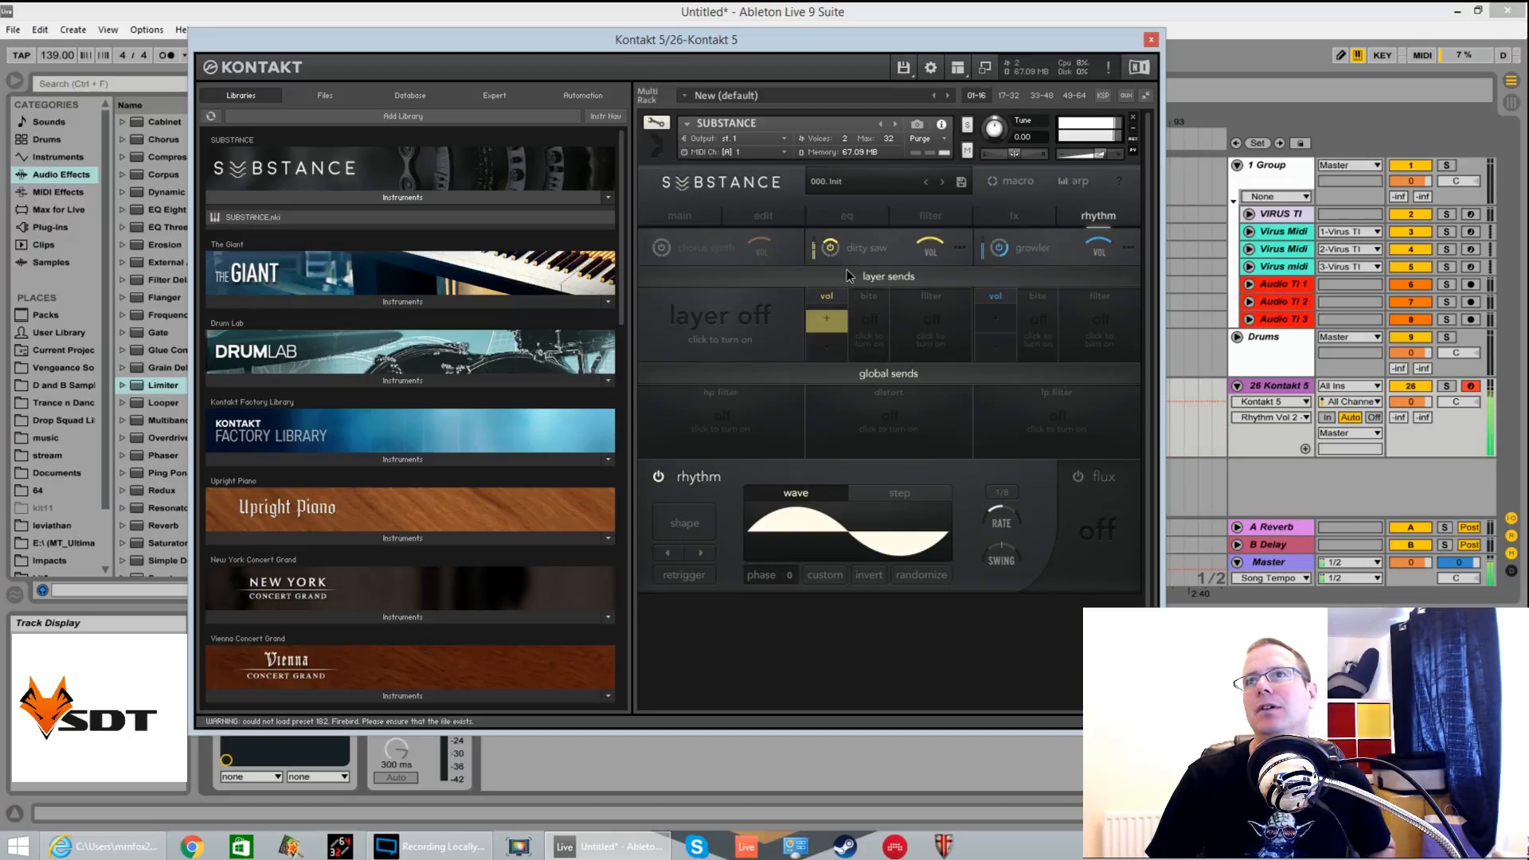
pyautogui.click(999, 247)
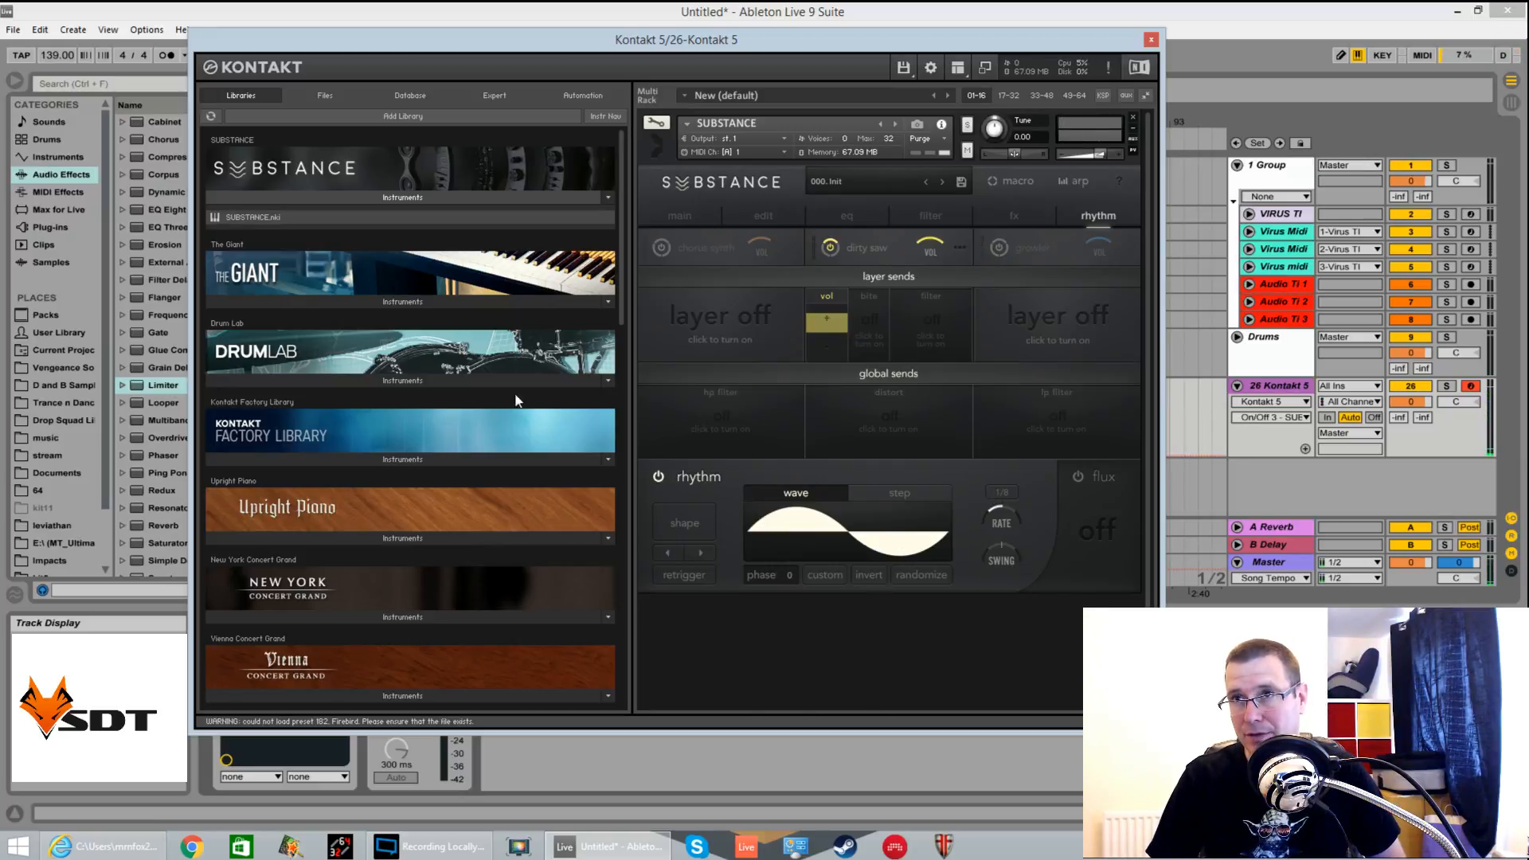
# Try the spiked simple wave shape and the step mode for the rhythm, and return it to wave mode
pyautogui.click(686, 523)
pyautogui.click(862, 428)
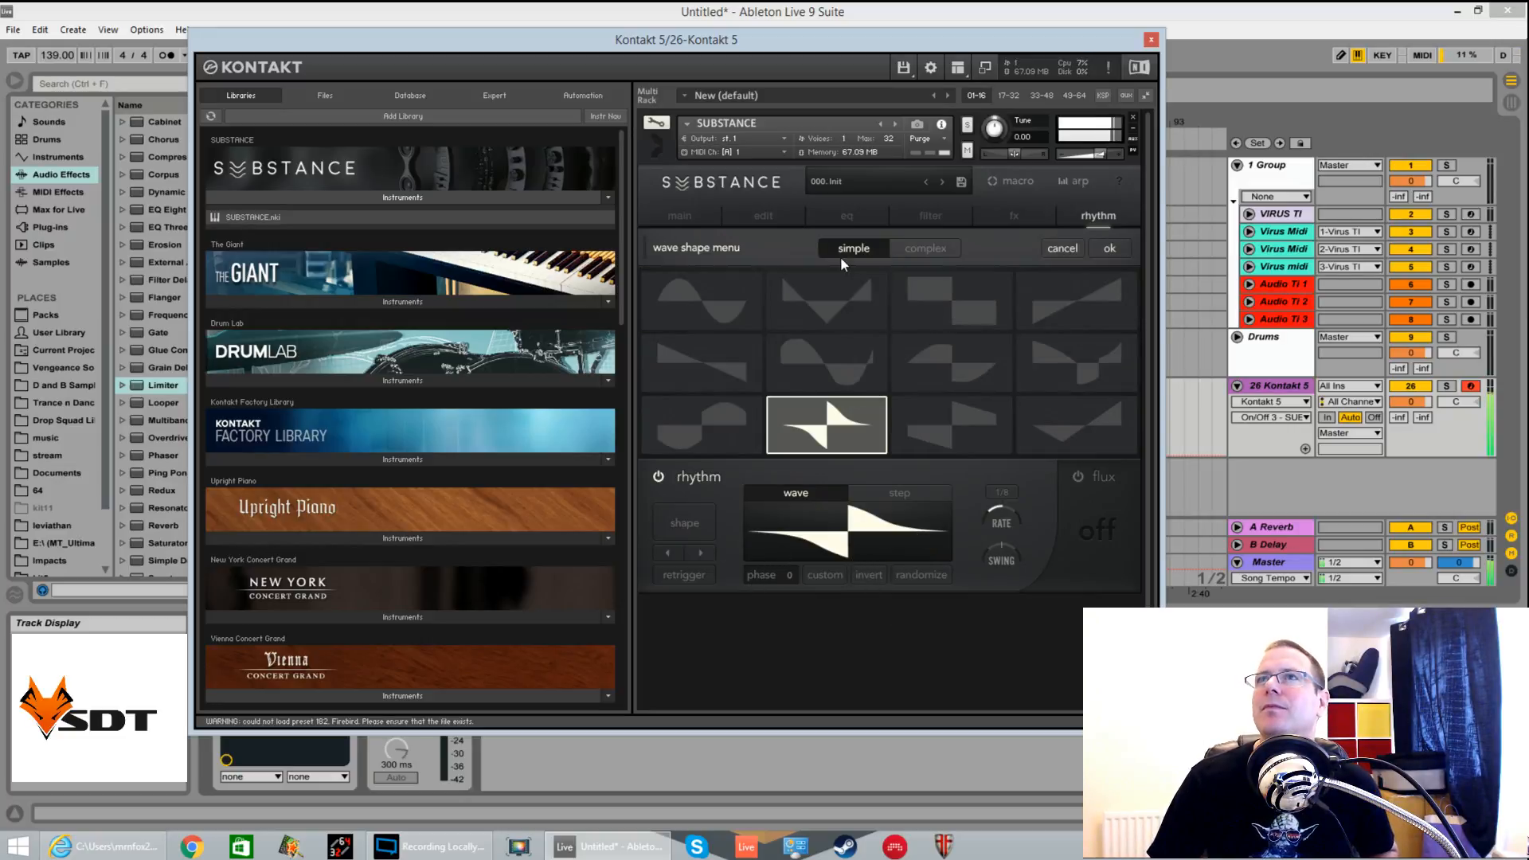
pyautogui.click(898, 492)
pyautogui.click(773, 509)
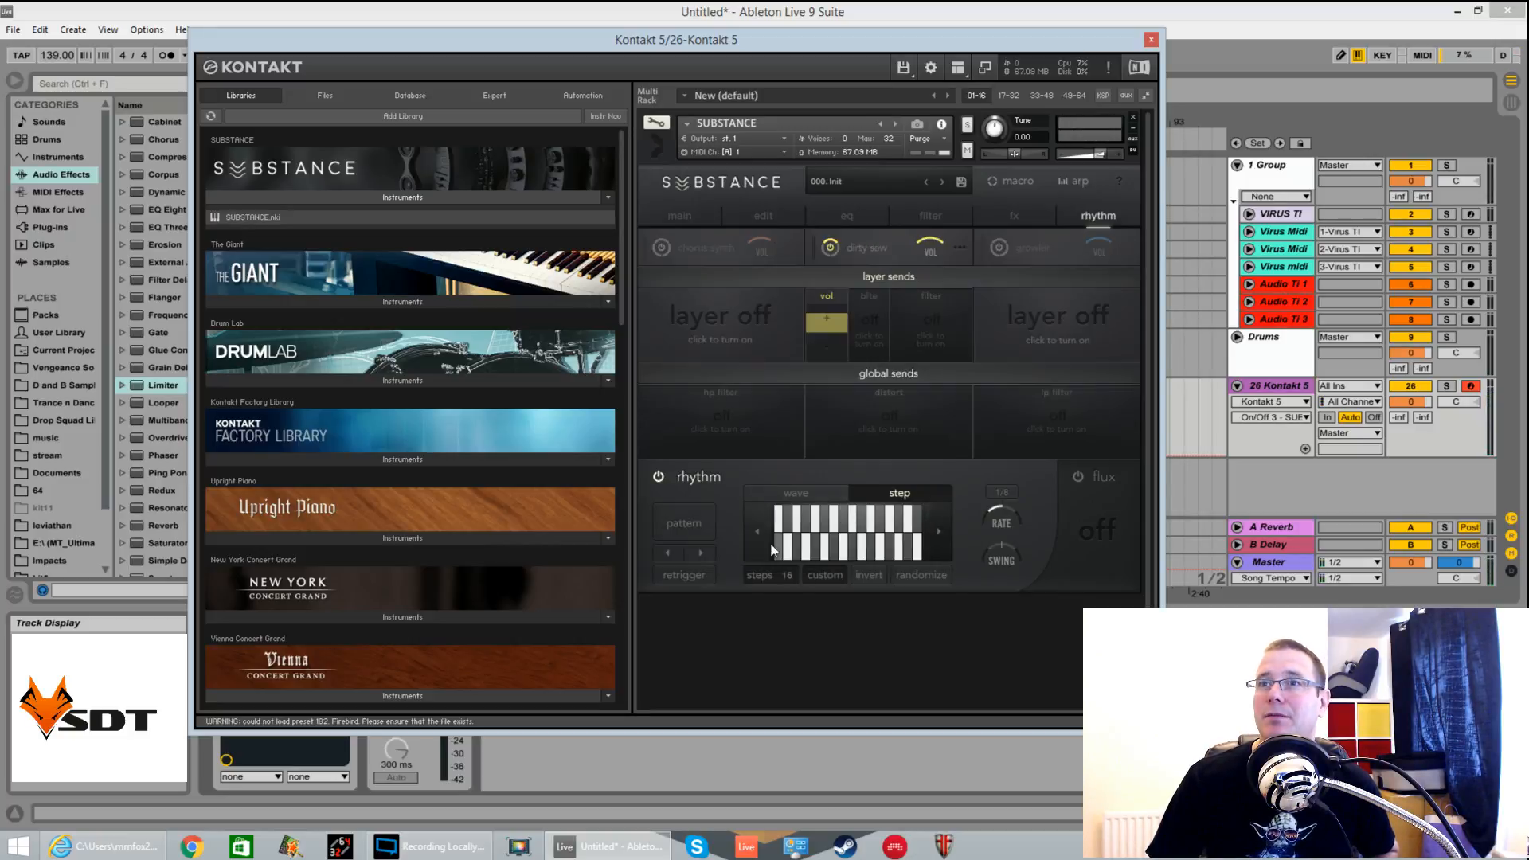
pyautogui.click(796, 496)
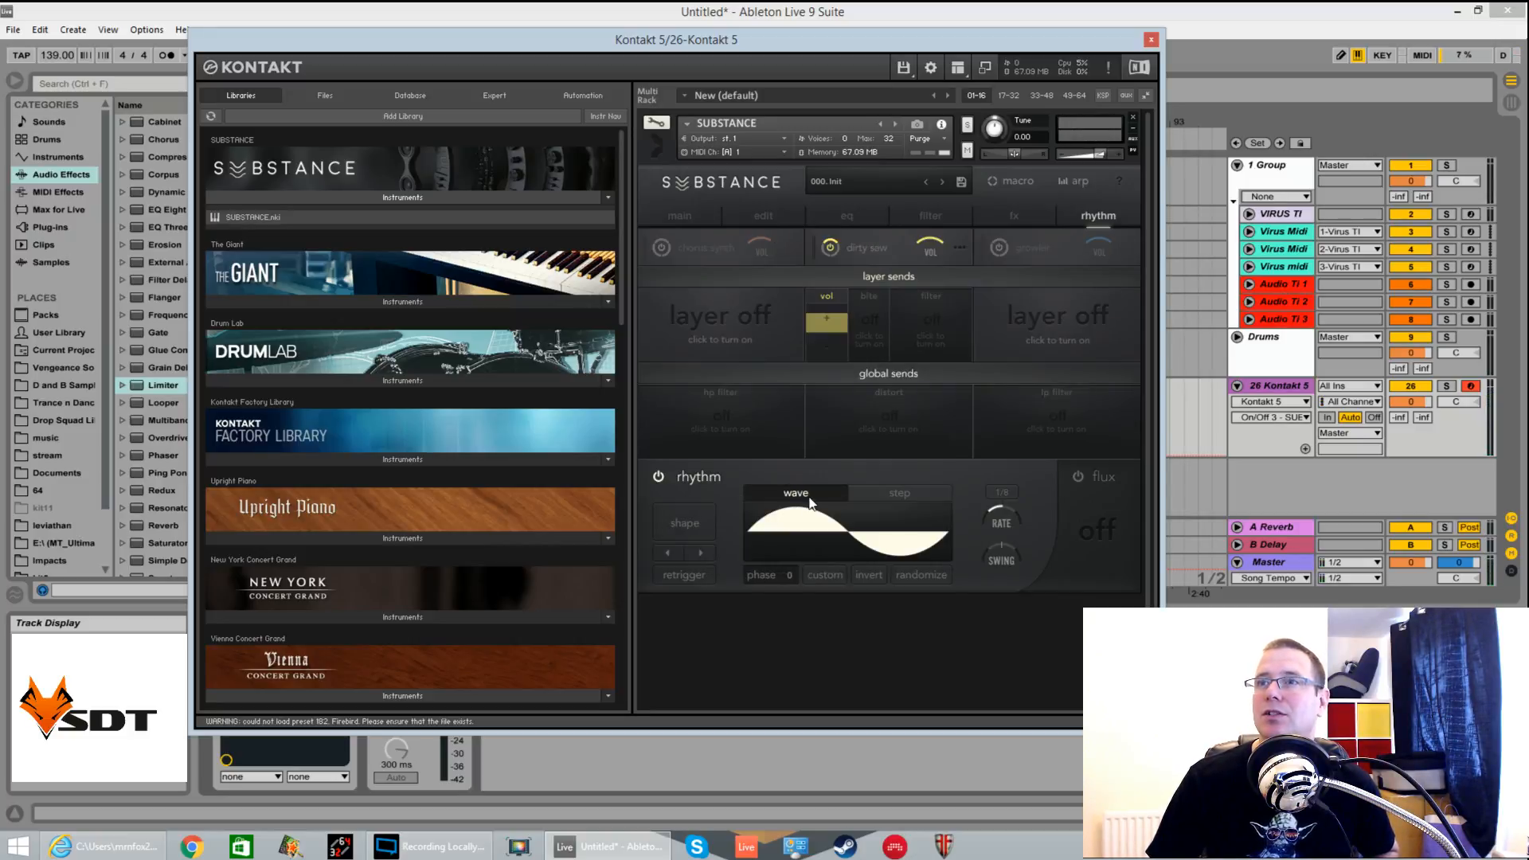
# Choose the V-shaped simple wave for the rhythm and audition rates such as 8 bars and 1/4d, finishing on 1/8
pyautogui.click(688, 529)
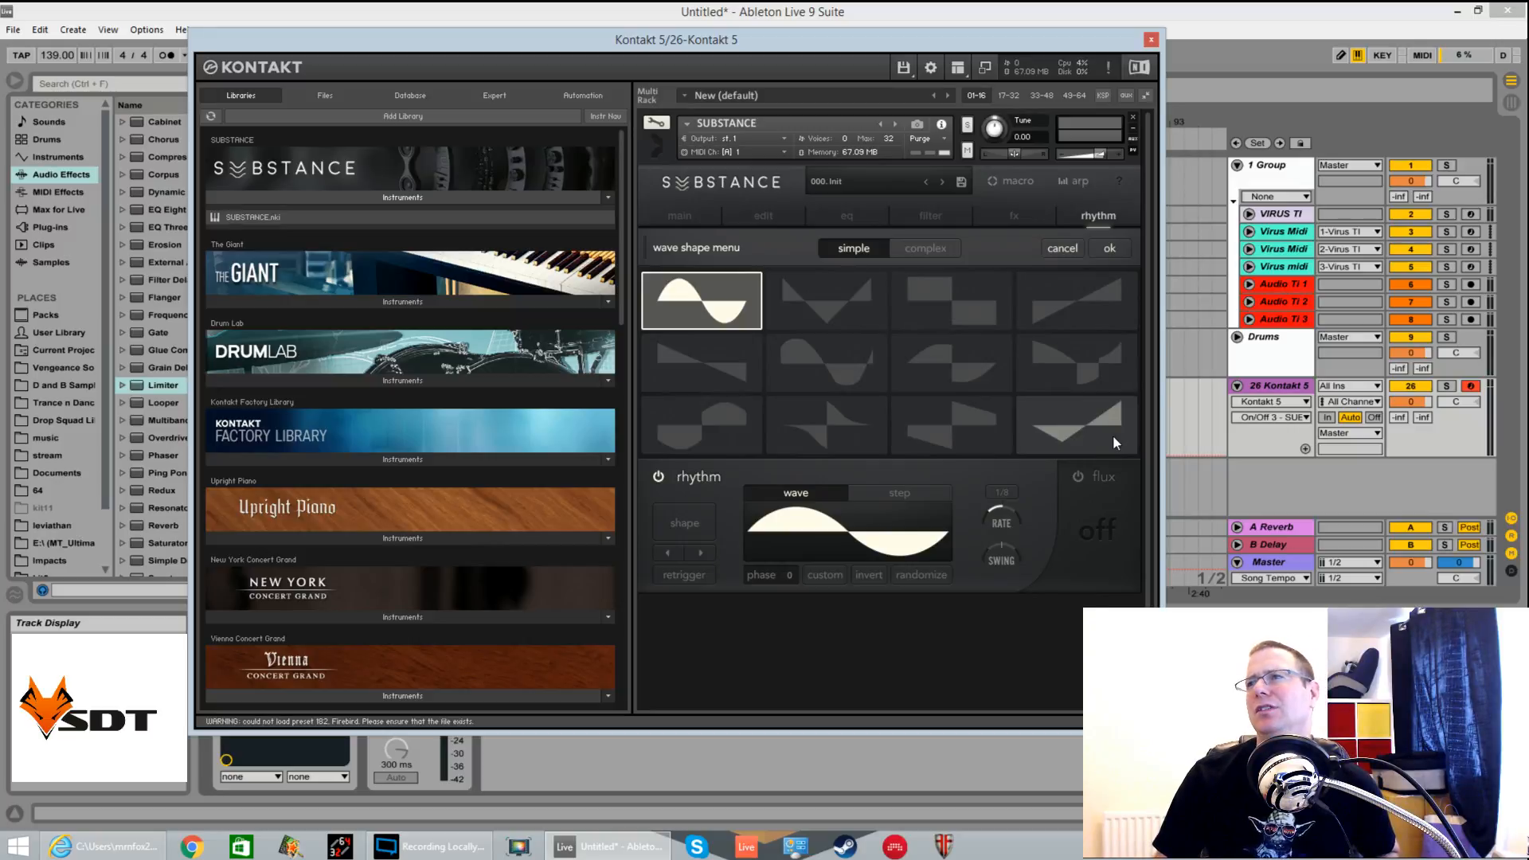
pyautogui.click(877, 316)
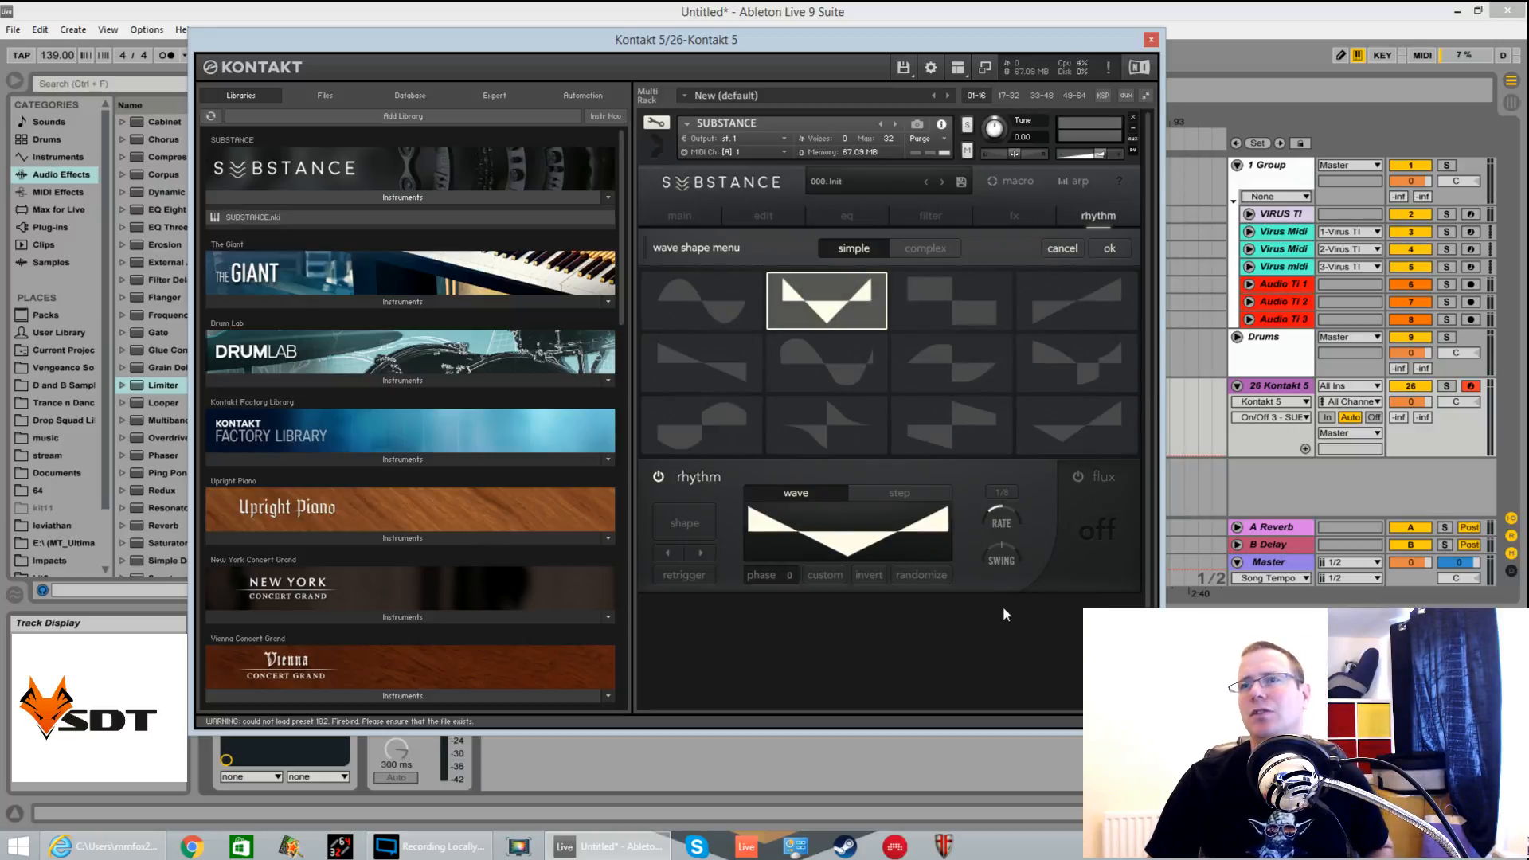
pyautogui.click(1004, 490)
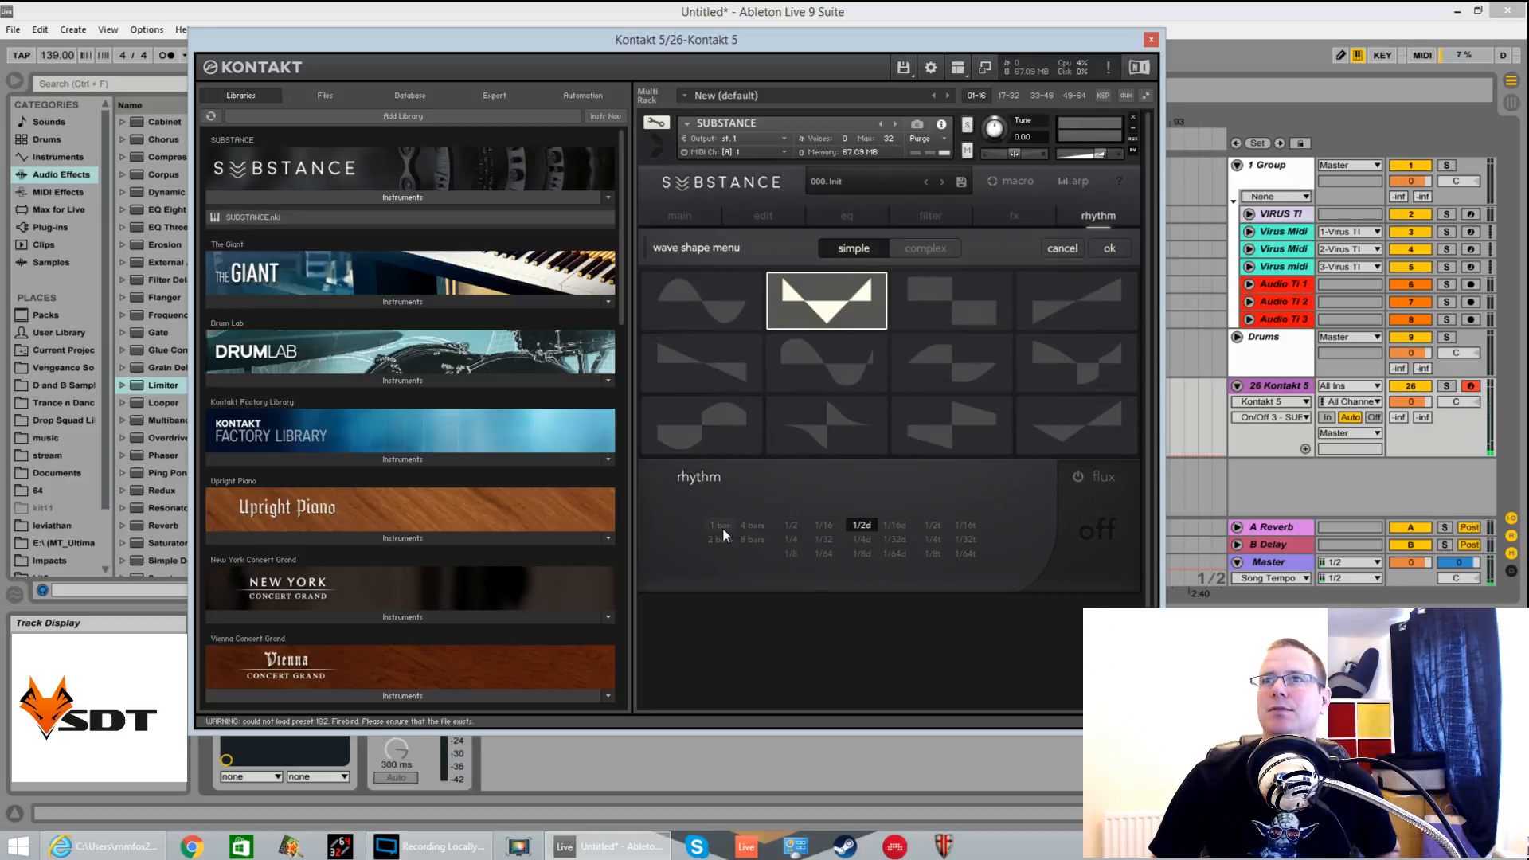
pyautogui.click(753, 539)
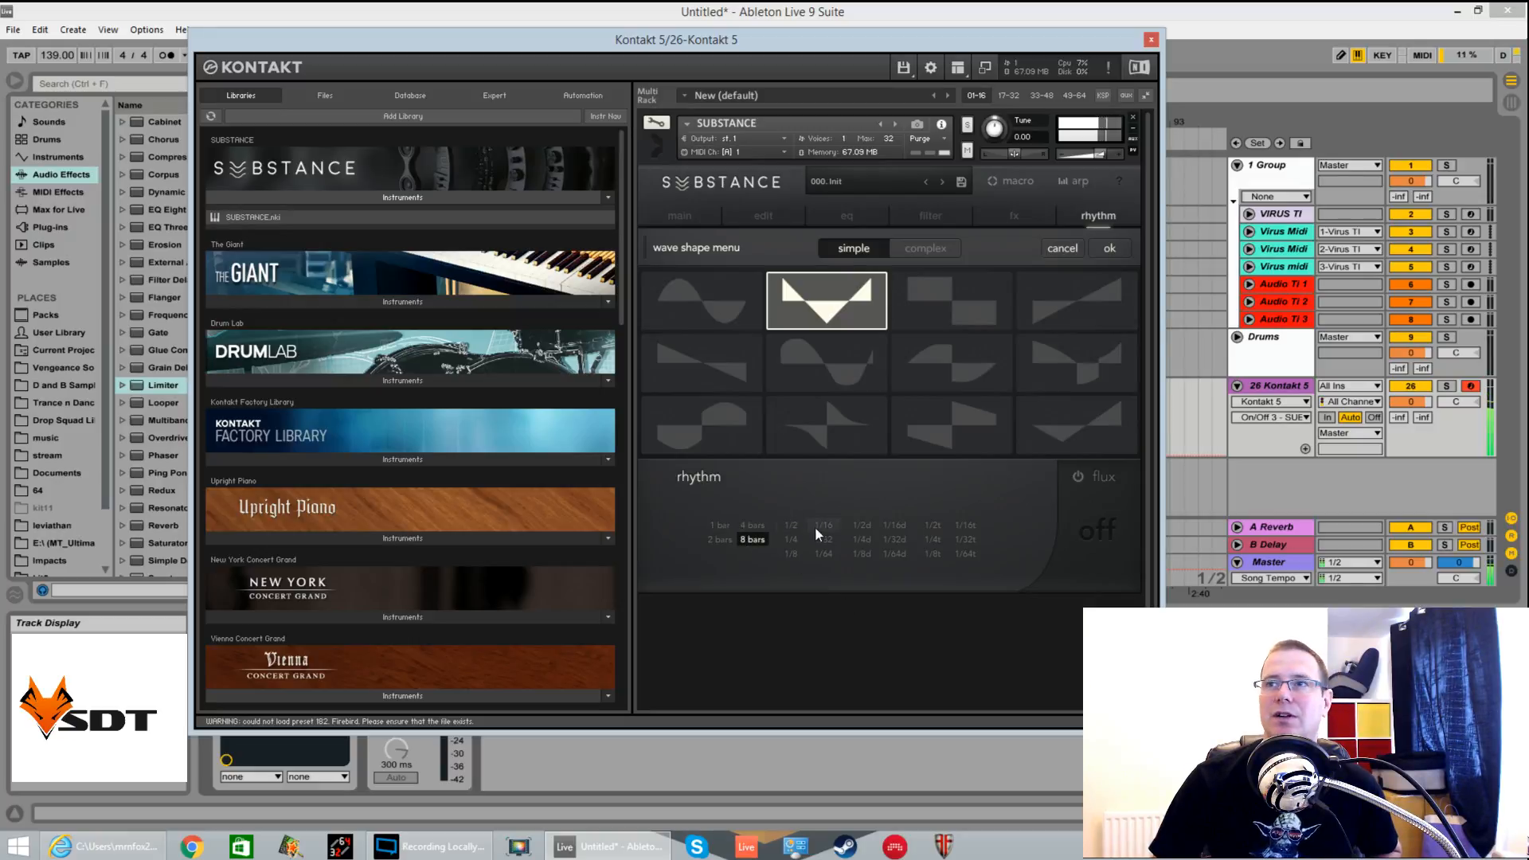
pyautogui.click(862, 539)
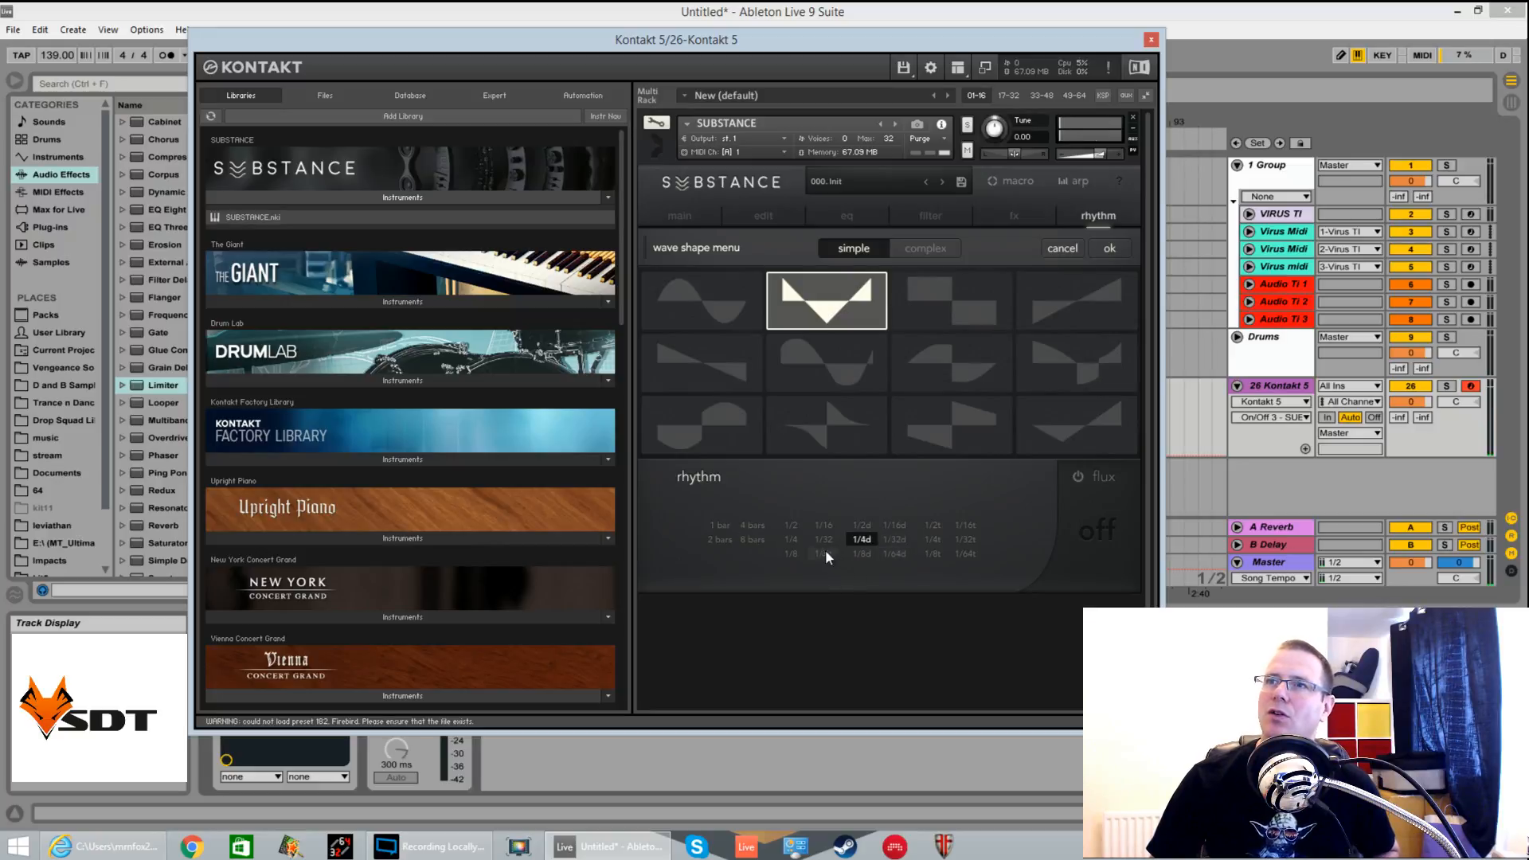
pyautogui.click(860, 553)
pyautogui.click(793, 553)
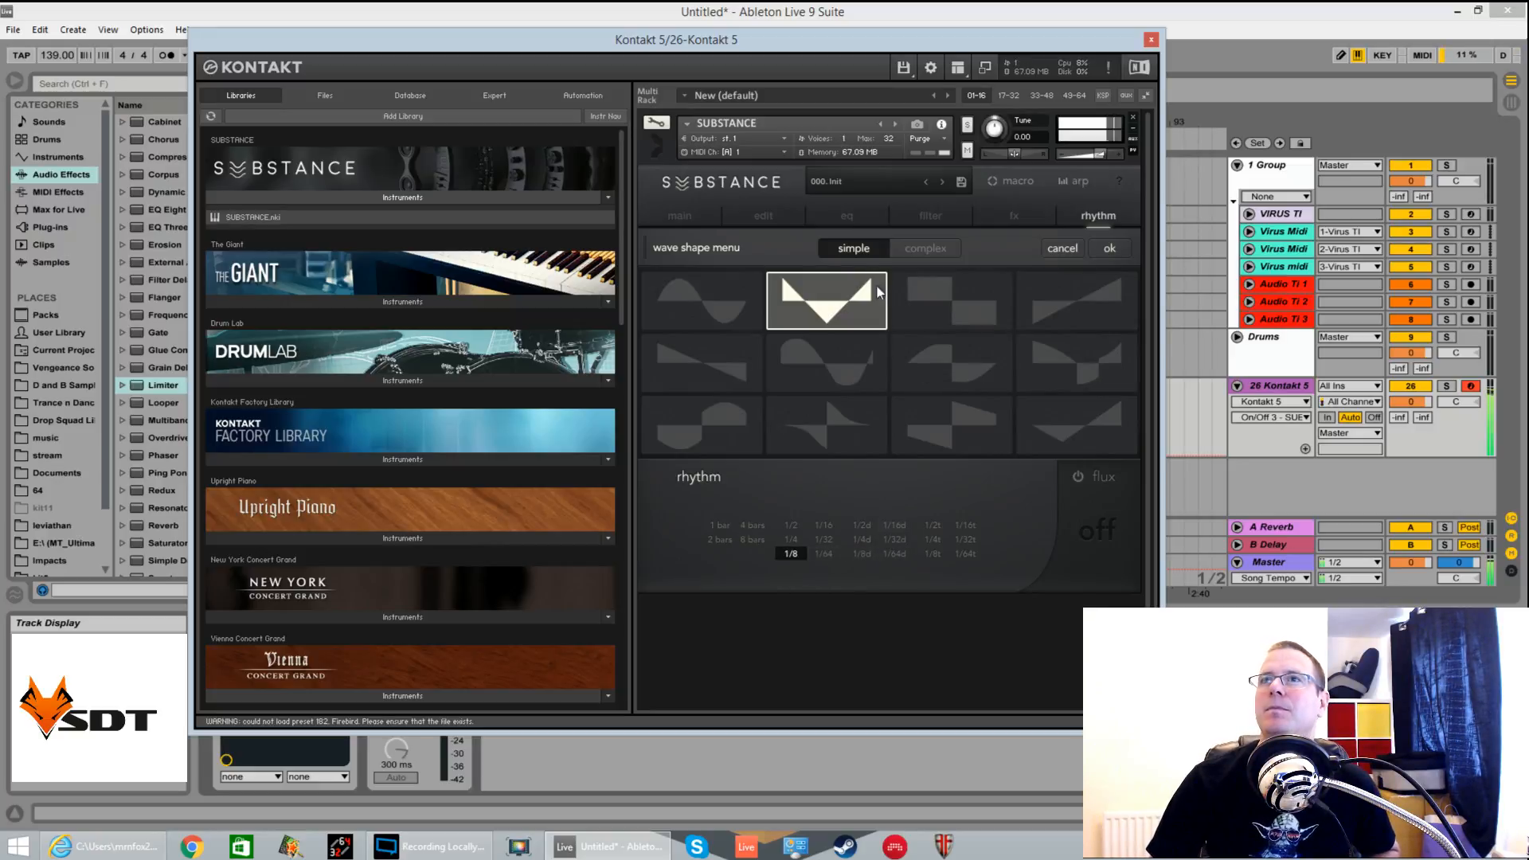
# Apply the complex wave shape in the second column of the last row, set the rhythm rate to 1/2, and increase dirty saw's volume send
pyautogui.click(919, 255)
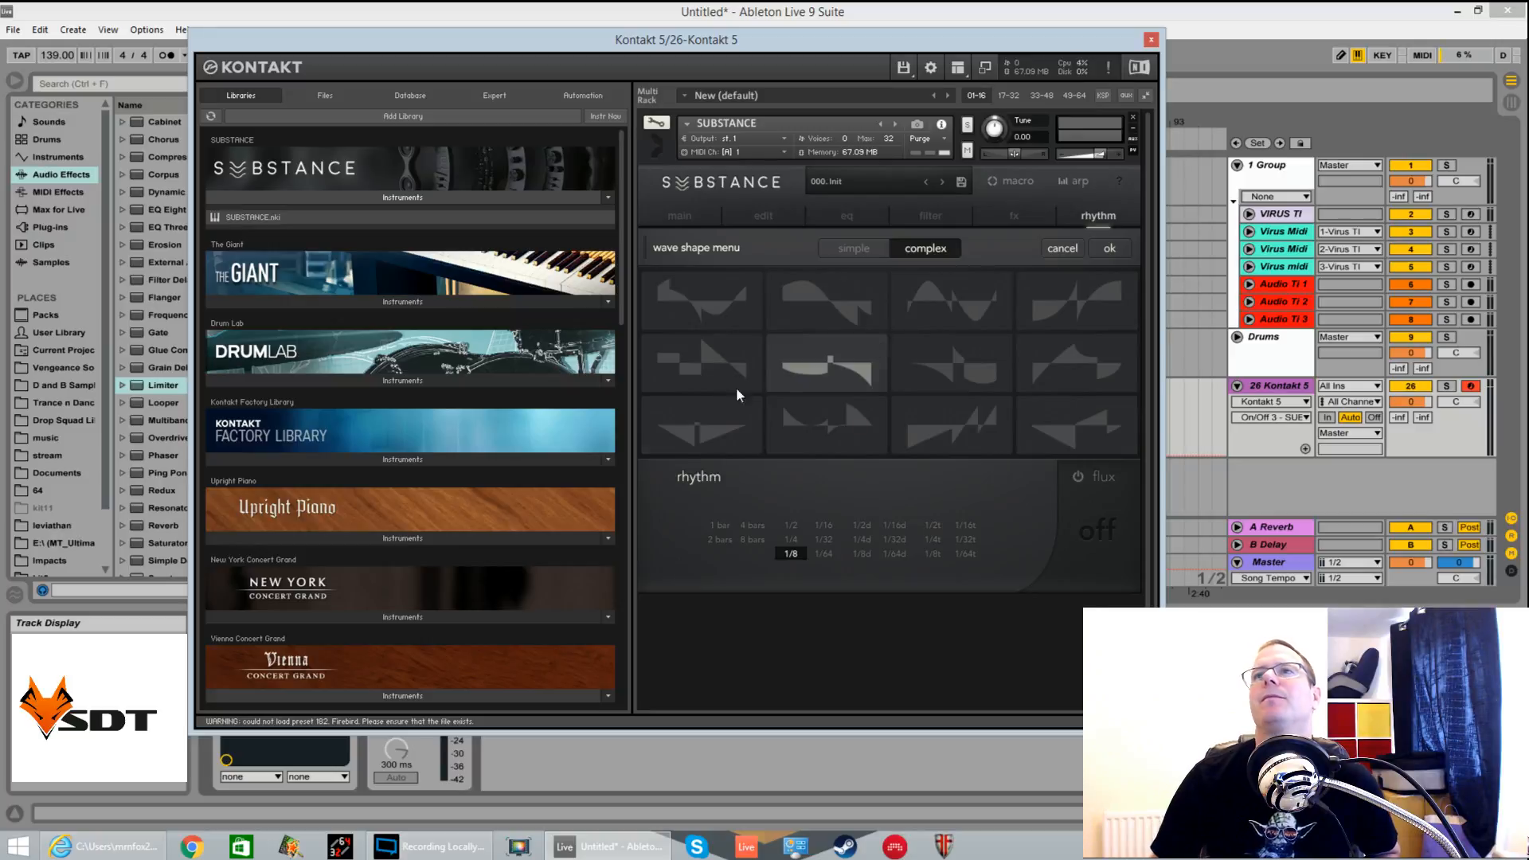
pyautogui.click(796, 442)
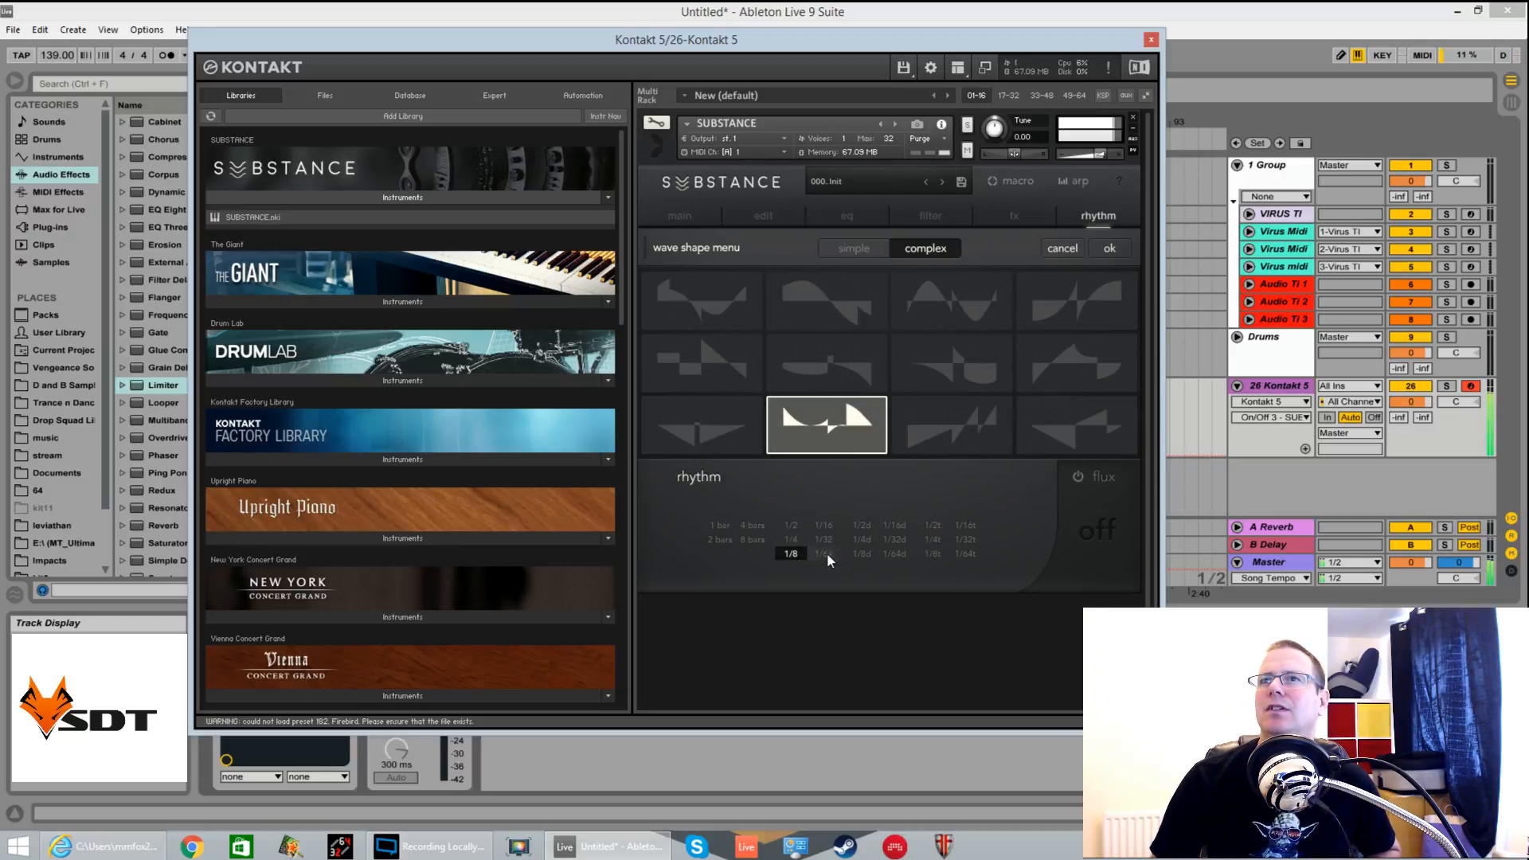
pyautogui.click(799, 540)
pyautogui.click(851, 433)
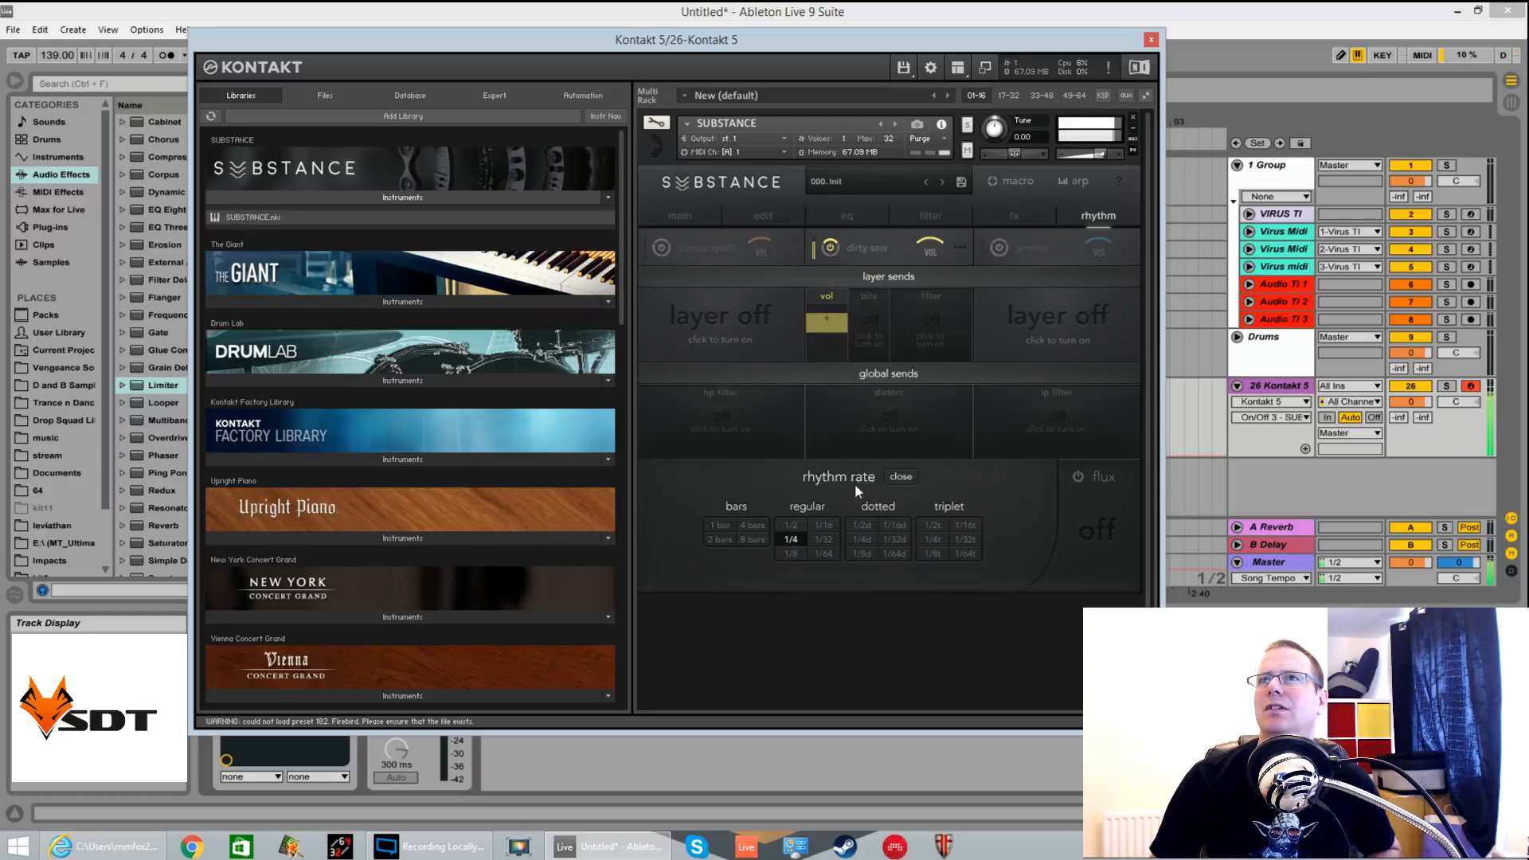
pyautogui.click(796, 525)
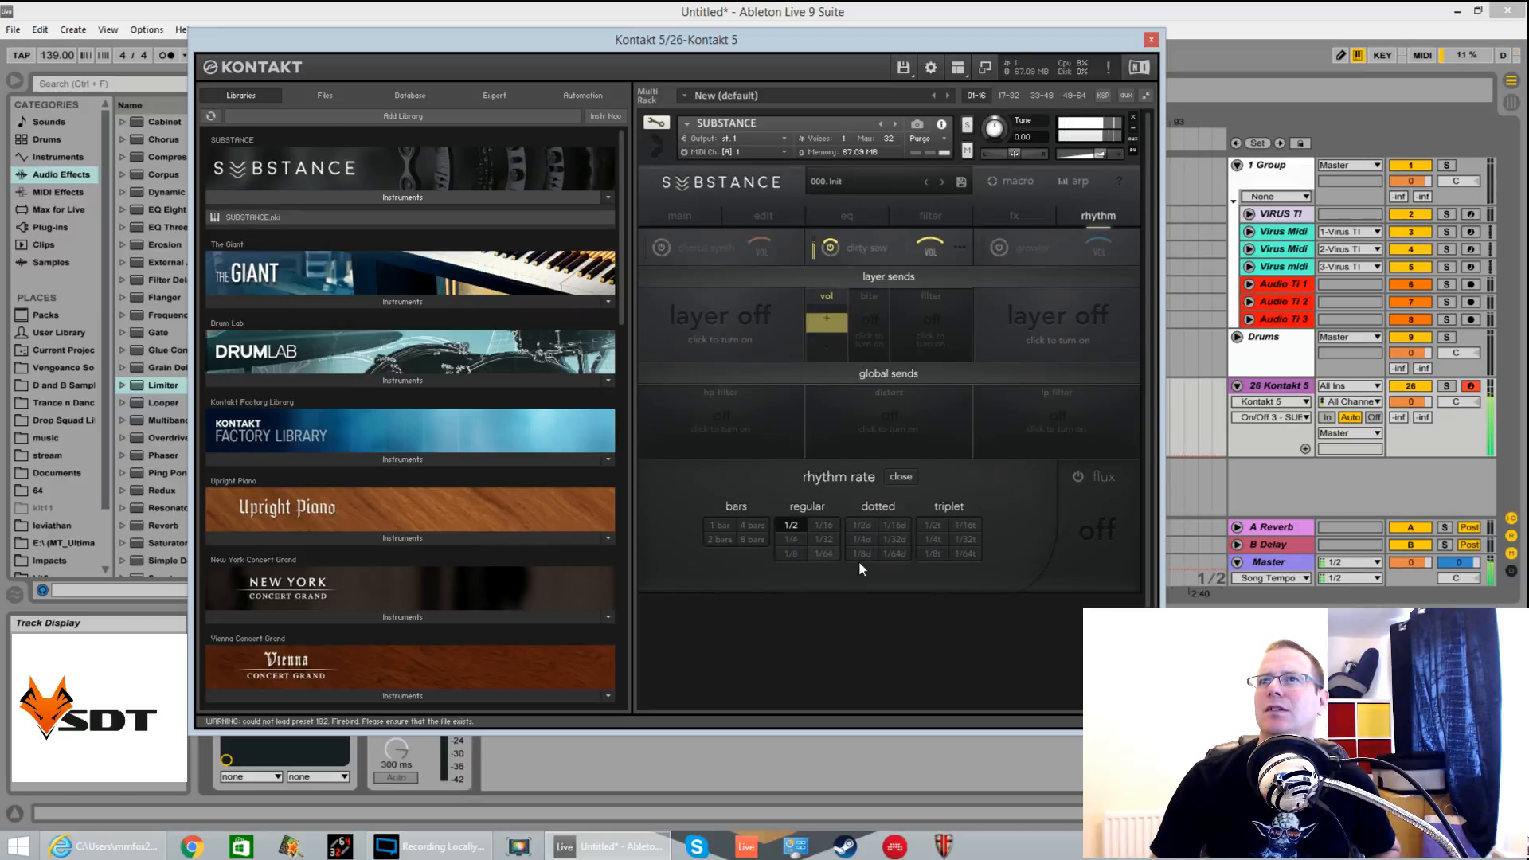
pyautogui.click(834, 334)
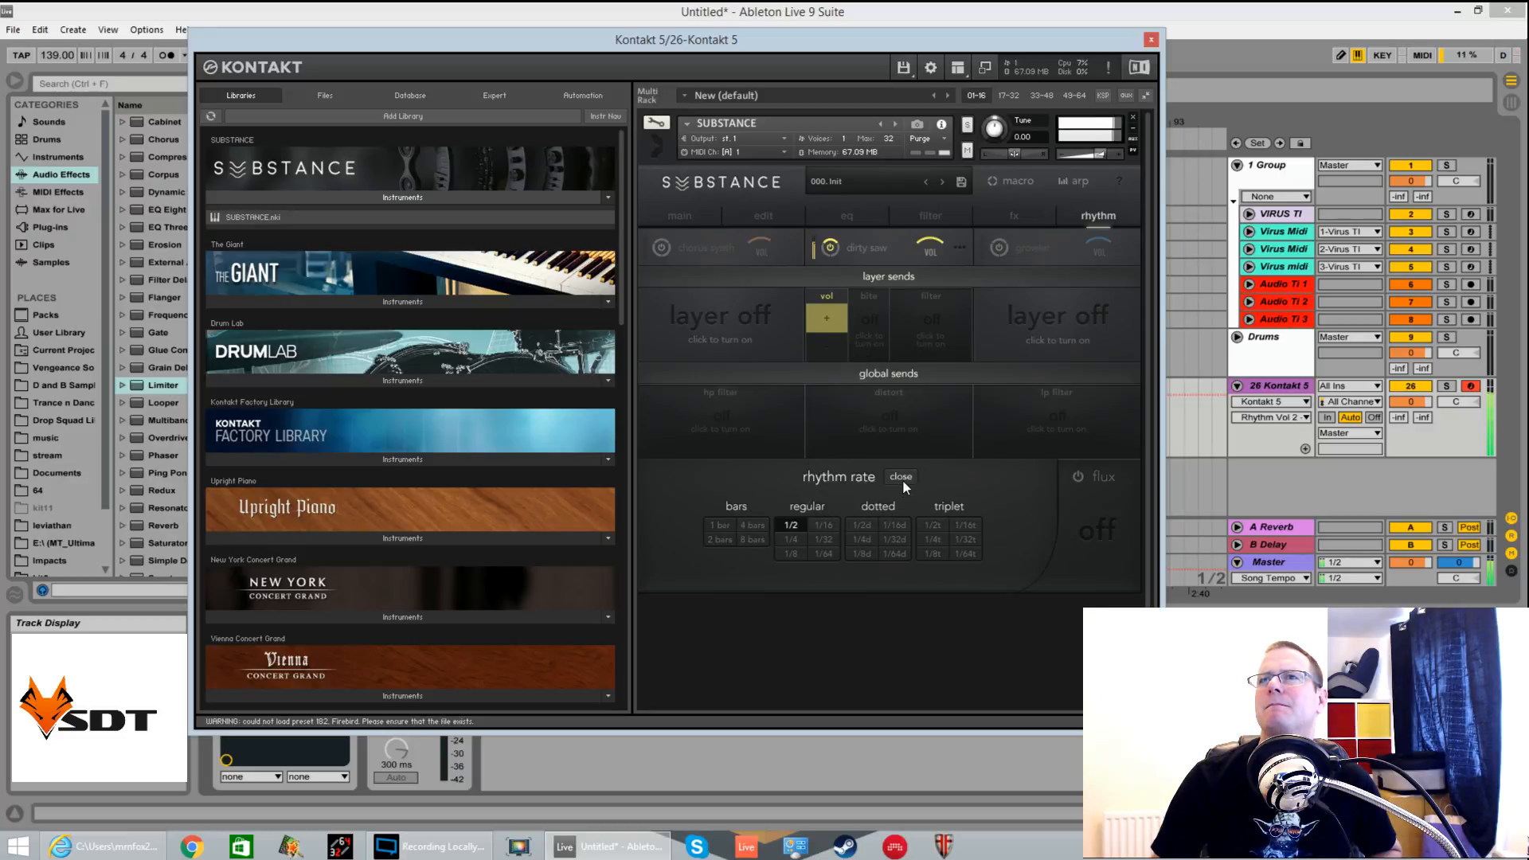
# Draw a custom rhythm wave with one wide peak and one narrow peak, and set the rhythm rate to 1/4
pyautogui.click(791, 527)
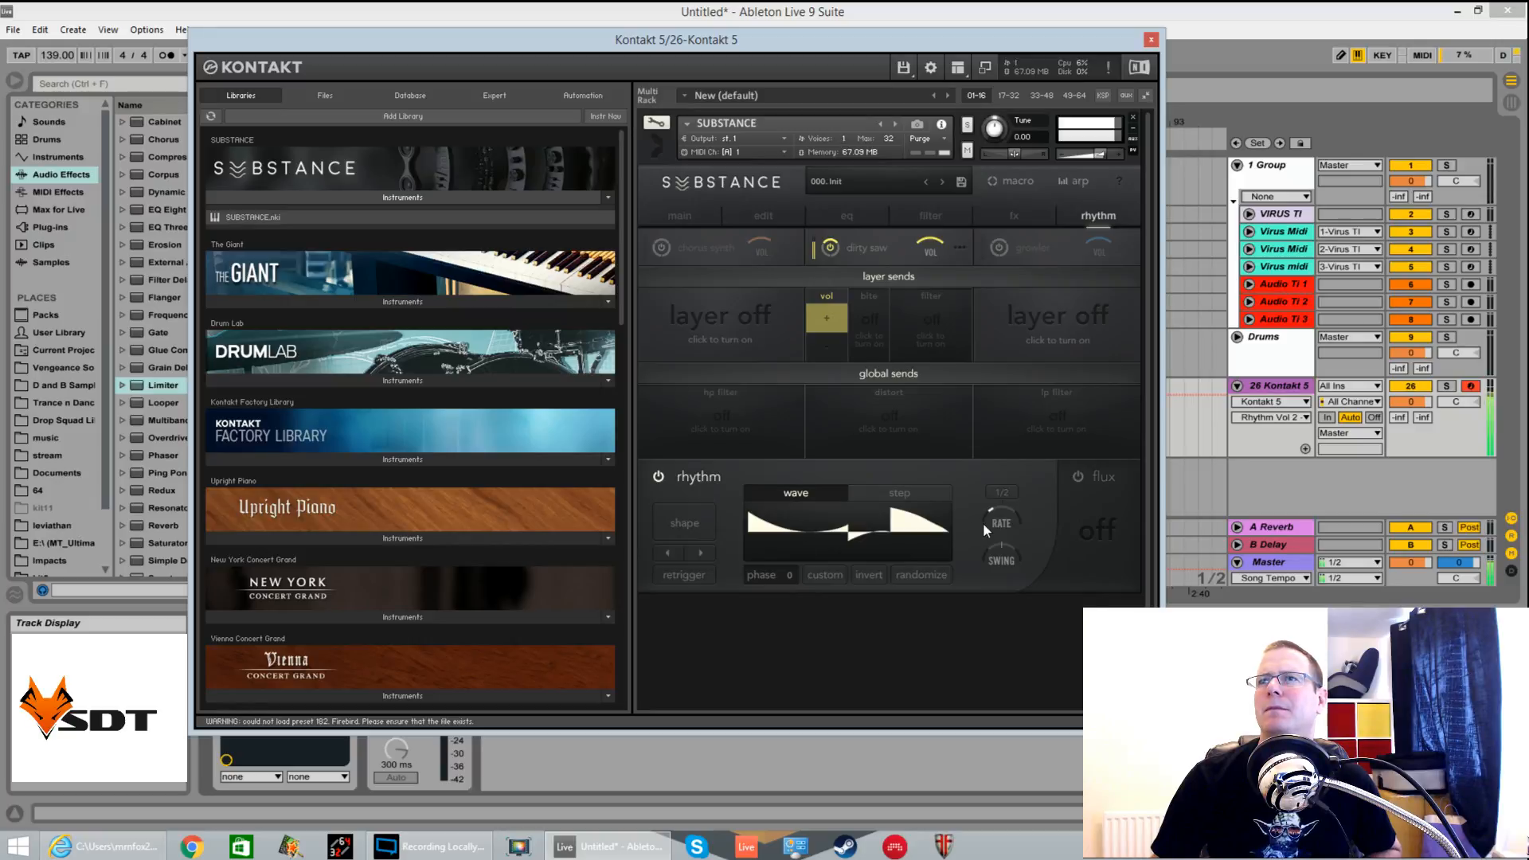
pyautogui.click(830, 571)
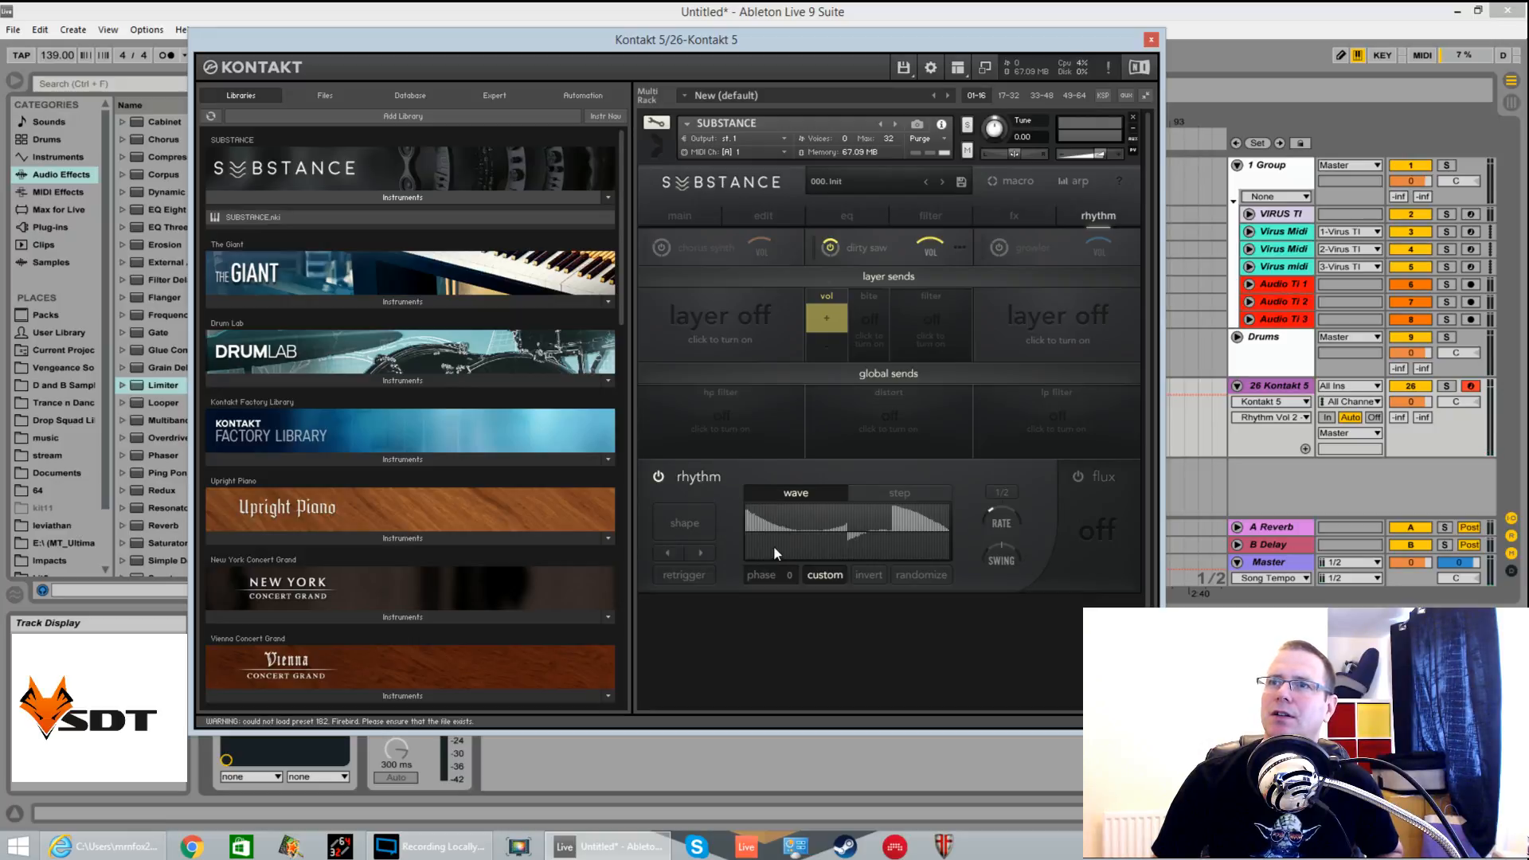
pyautogui.moveTo(773, 546)
pyautogui.mouseDown()
pyautogui.moveTo(769, 531)
pyautogui.moveTo(804, 521)
pyautogui.moveTo(864, 554)
pyautogui.moveTo(773, 533)
pyautogui.moveTo(844, 507)
pyautogui.moveTo(890, 563)
pyautogui.moveTo(921, 500)
pyautogui.moveTo(942, 570)
pyautogui.mouseUp()
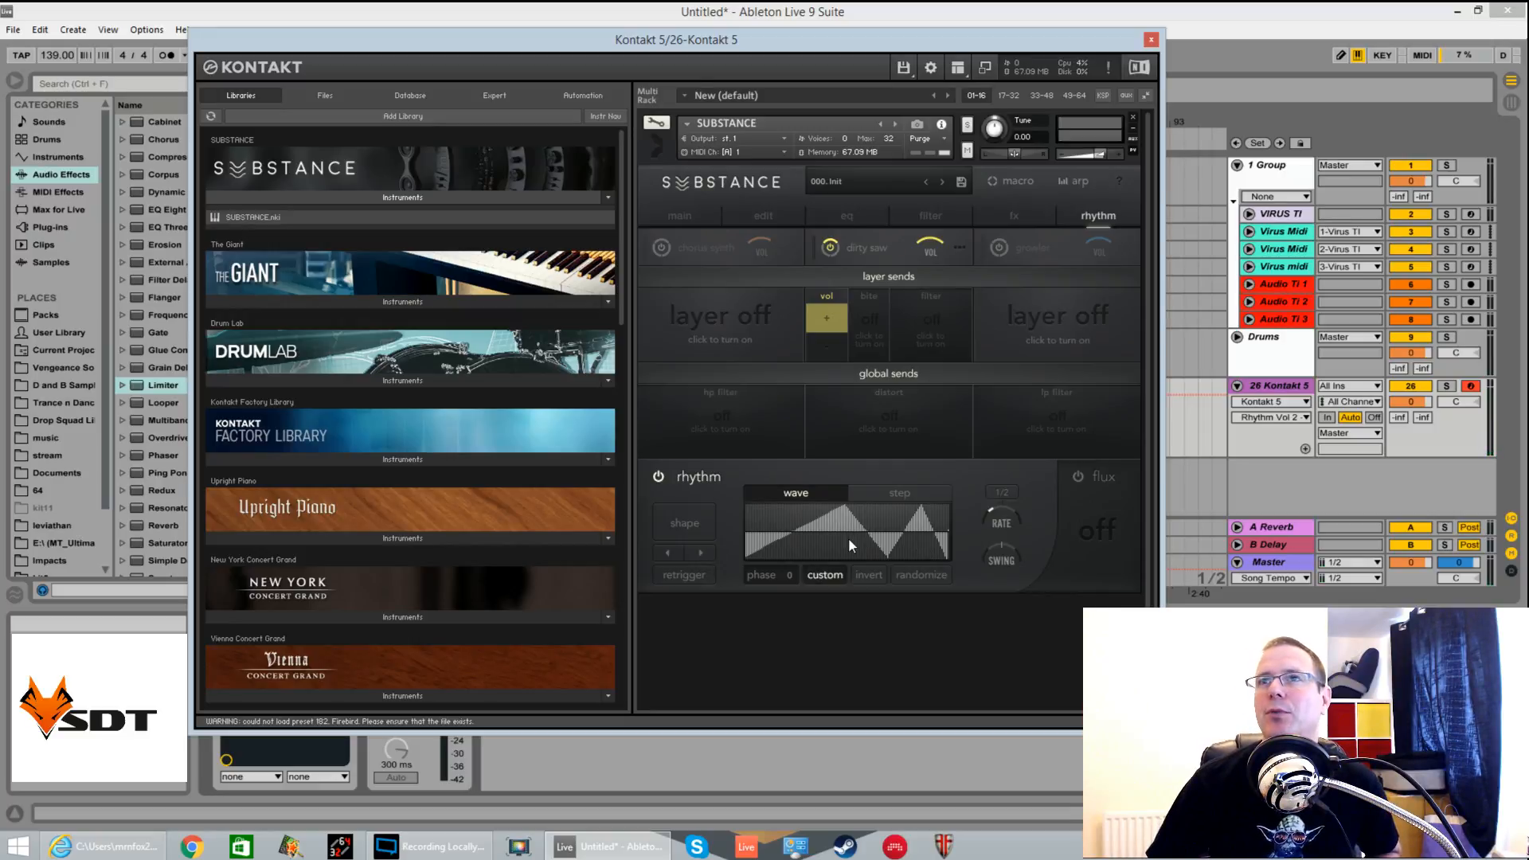
pyautogui.click(1003, 494)
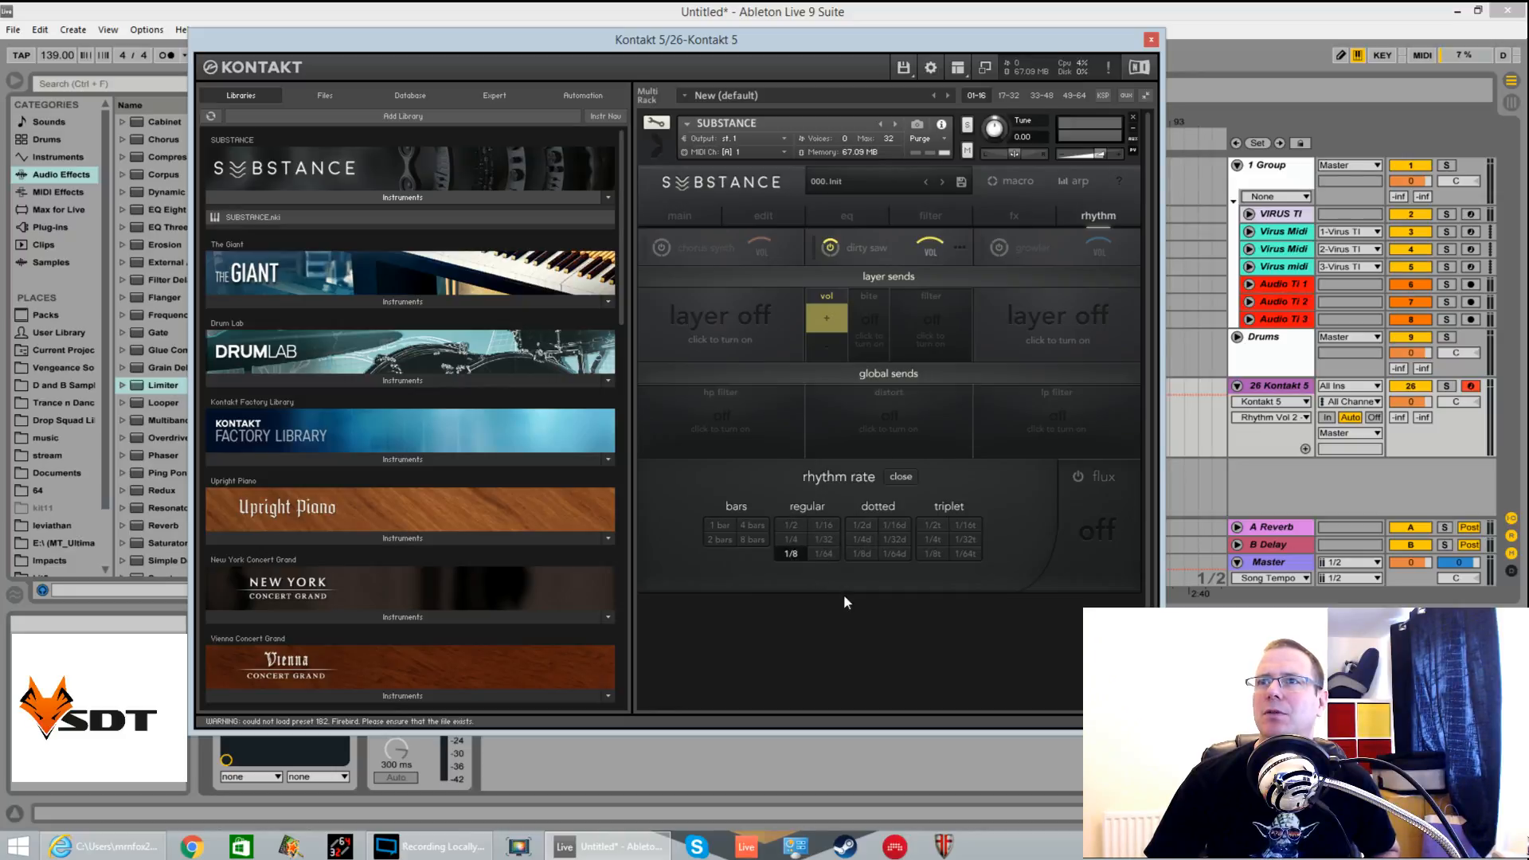
pyautogui.click(790, 540)
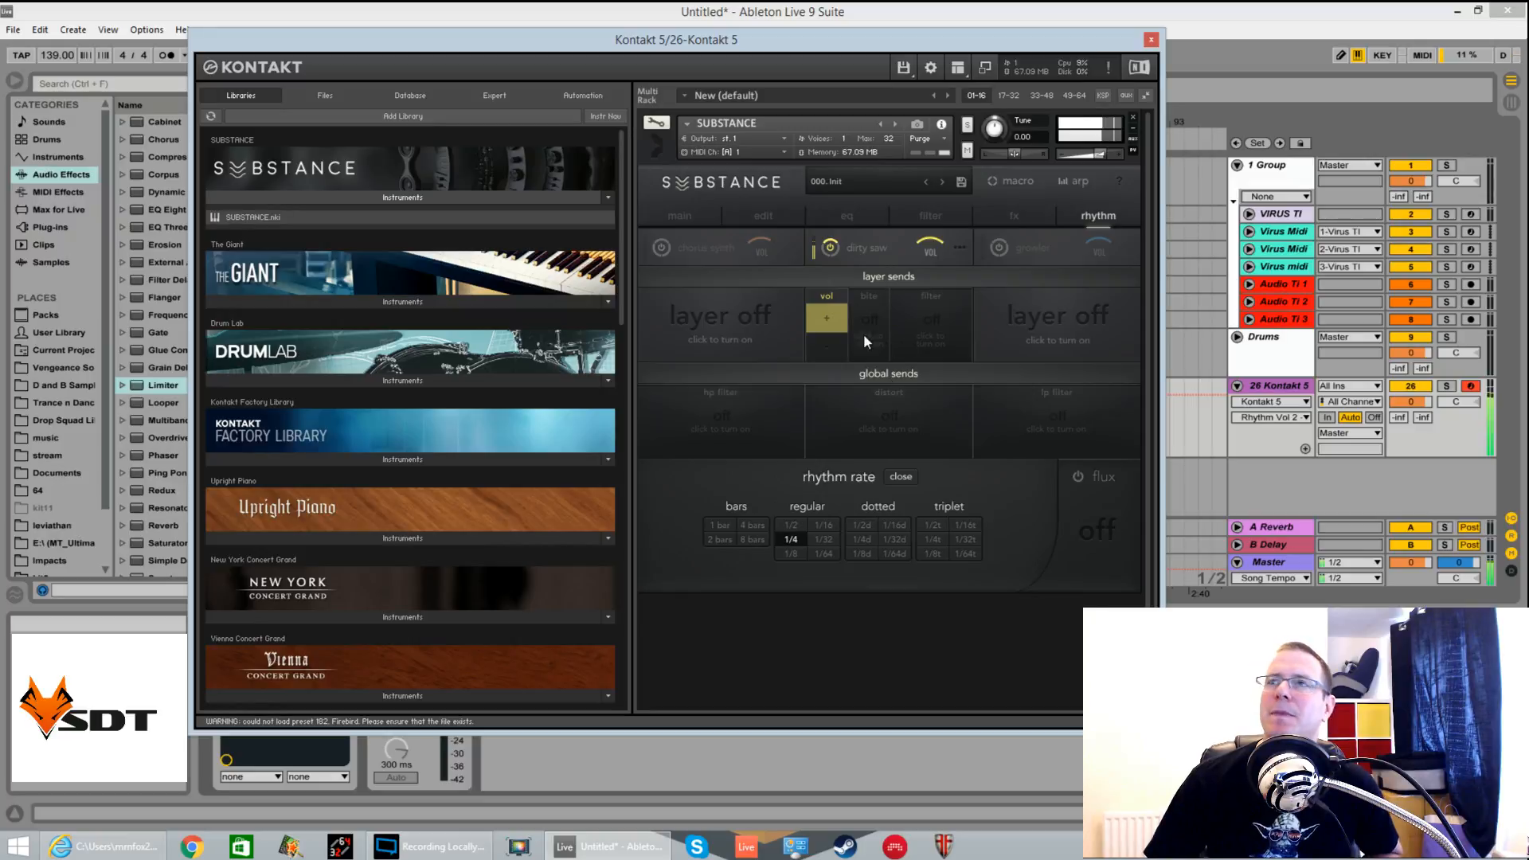
# Turn on dirty saw's bite and filter rhythm sends, try a raised resonance amount, and leave only a small positive bite amount
pyautogui.click(928, 322)
pyautogui.moveTo(916, 328)
pyautogui.mouseDown()
pyautogui.moveTo(917, 271)
pyautogui.moveTo(919, 363)
pyautogui.moveTo(946, 259)
pyautogui.moveTo(906, 331)
pyautogui.moveTo(914, 384)
pyautogui.moveTo(913, 334)
pyautogui.moveTo(874, 280)
pyautogui.moveTo(872, 241)
pyautogui.moveTo(862, 314)
pyautogui.moveTo(890, 459)
pyautogui.moveTo(881, 355)
pyautogui.mouseUp()
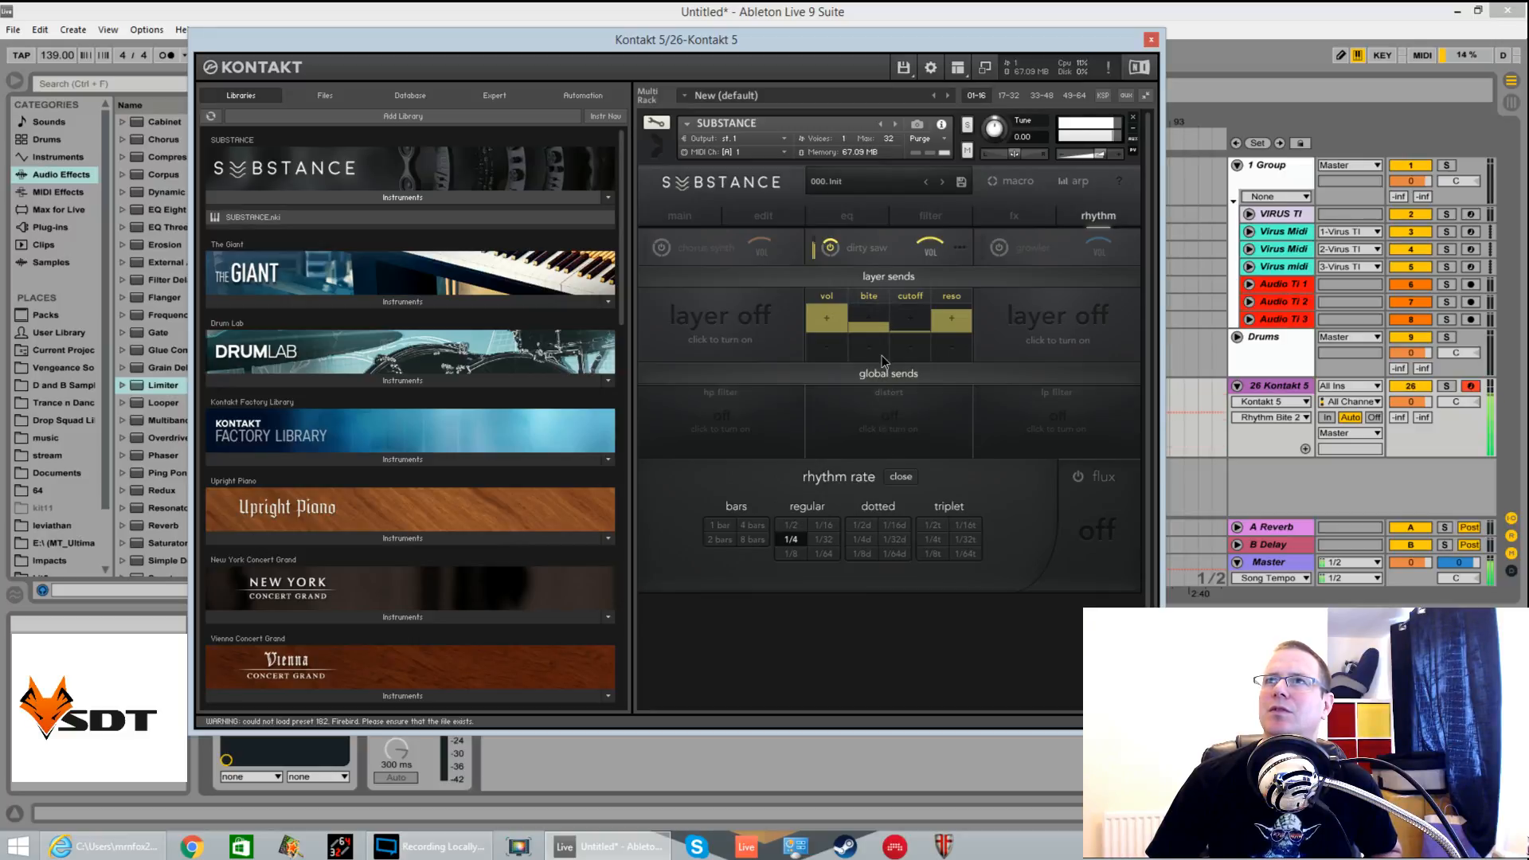
pyautogui.moveTo(1015, 323)
pyautogui.mouseDown()
pyautogui.moveTo(962, 344)
pyautogui.moveTo(963, 374)
pyautogui.mouseUp()
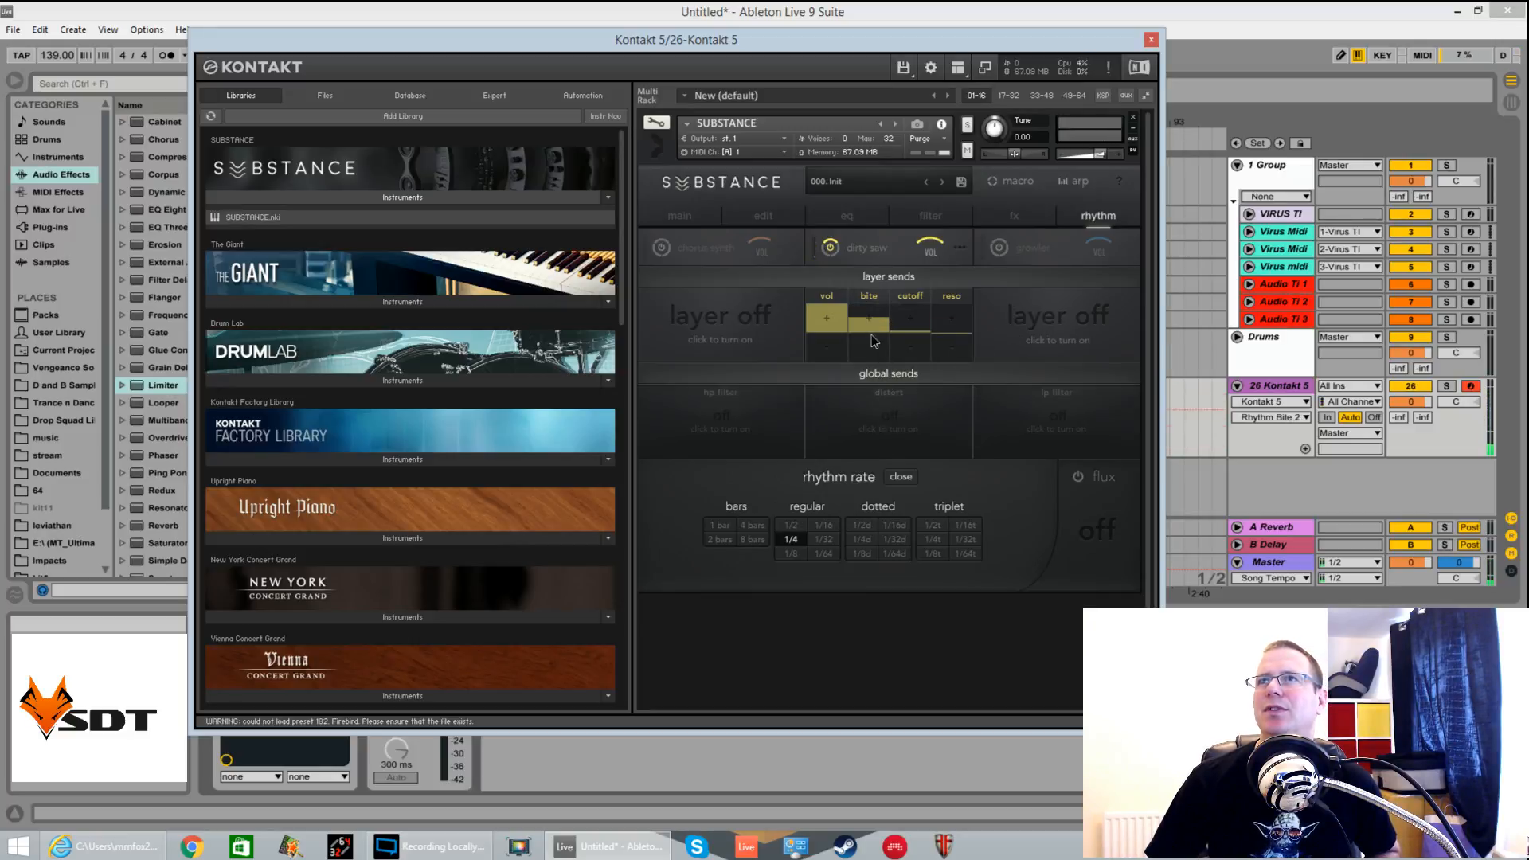
pyautogui.moveTo(871, 333); pyautogui.dragTo(873, 351)
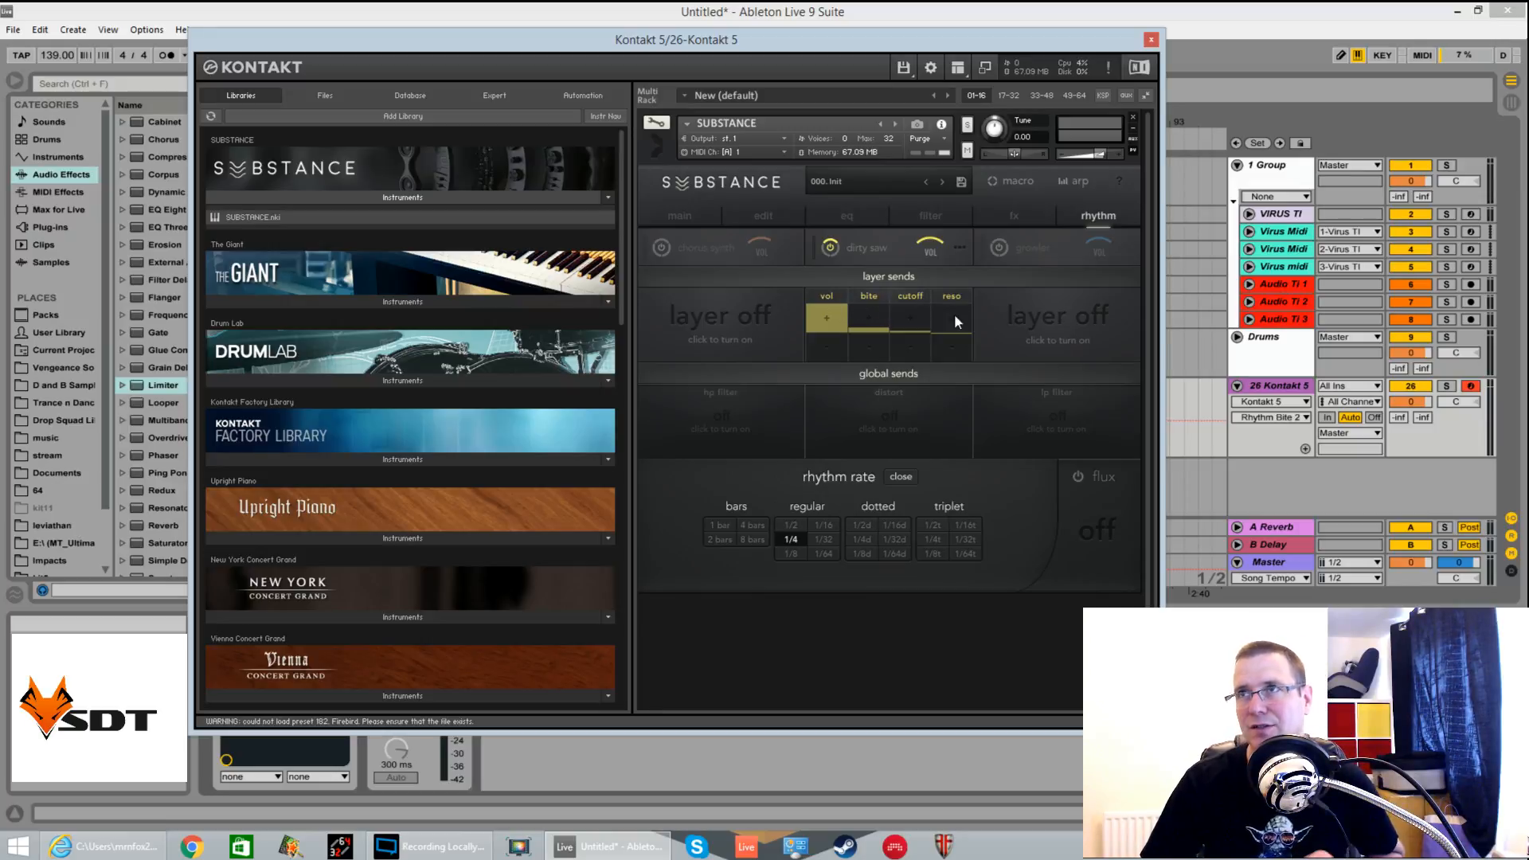
# Turn on the global distort sends with positive drive and tone amounts, and bring dirty saw's bite send back to zero
pyautogui.click(892, 411)
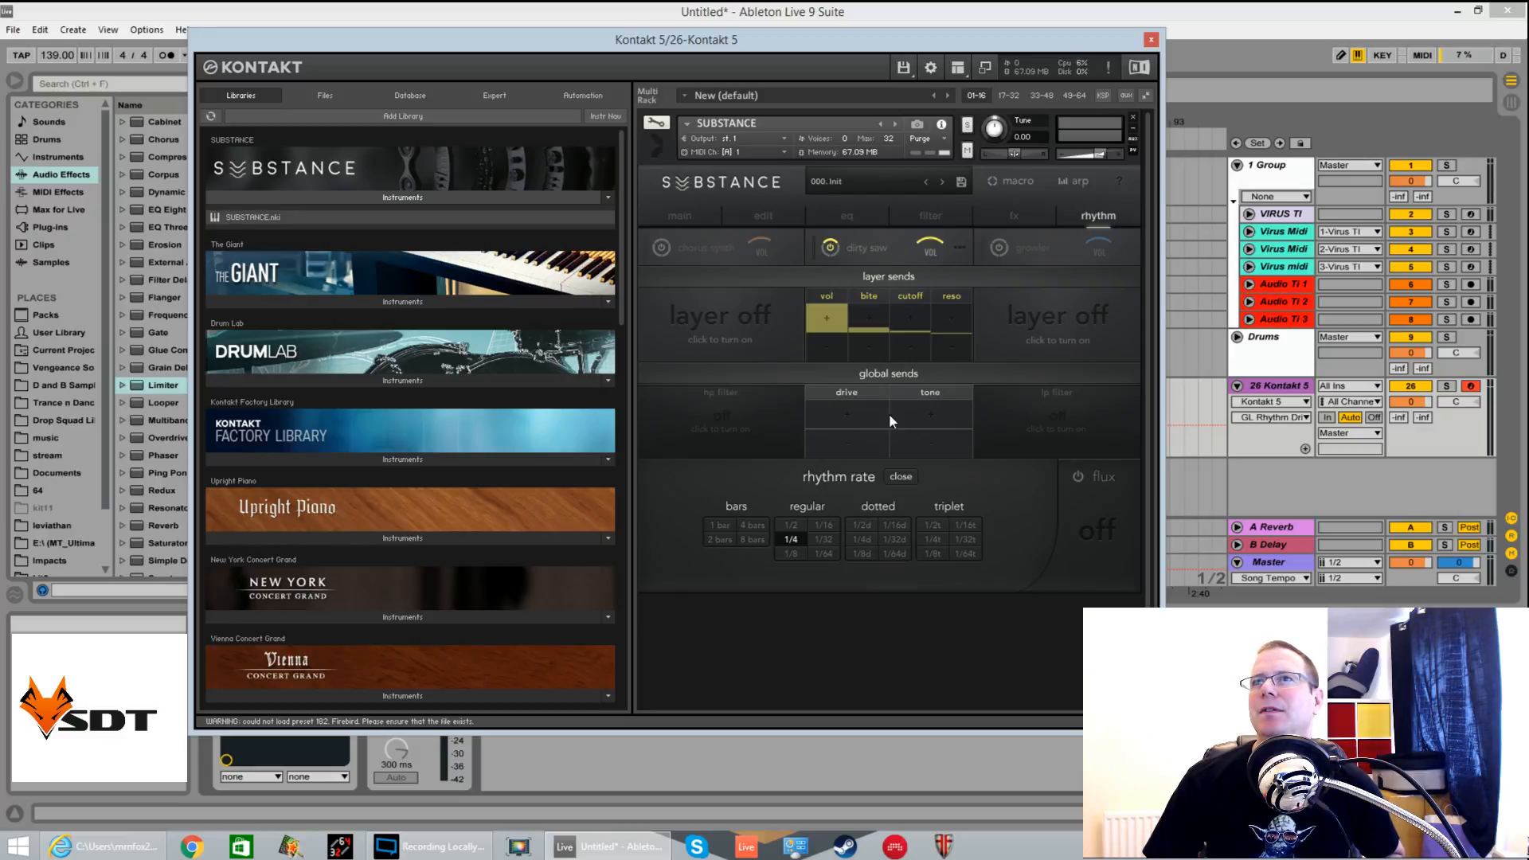
pyautogui.moveTo(861, 409); pyautogui.dragTo(879, 356)
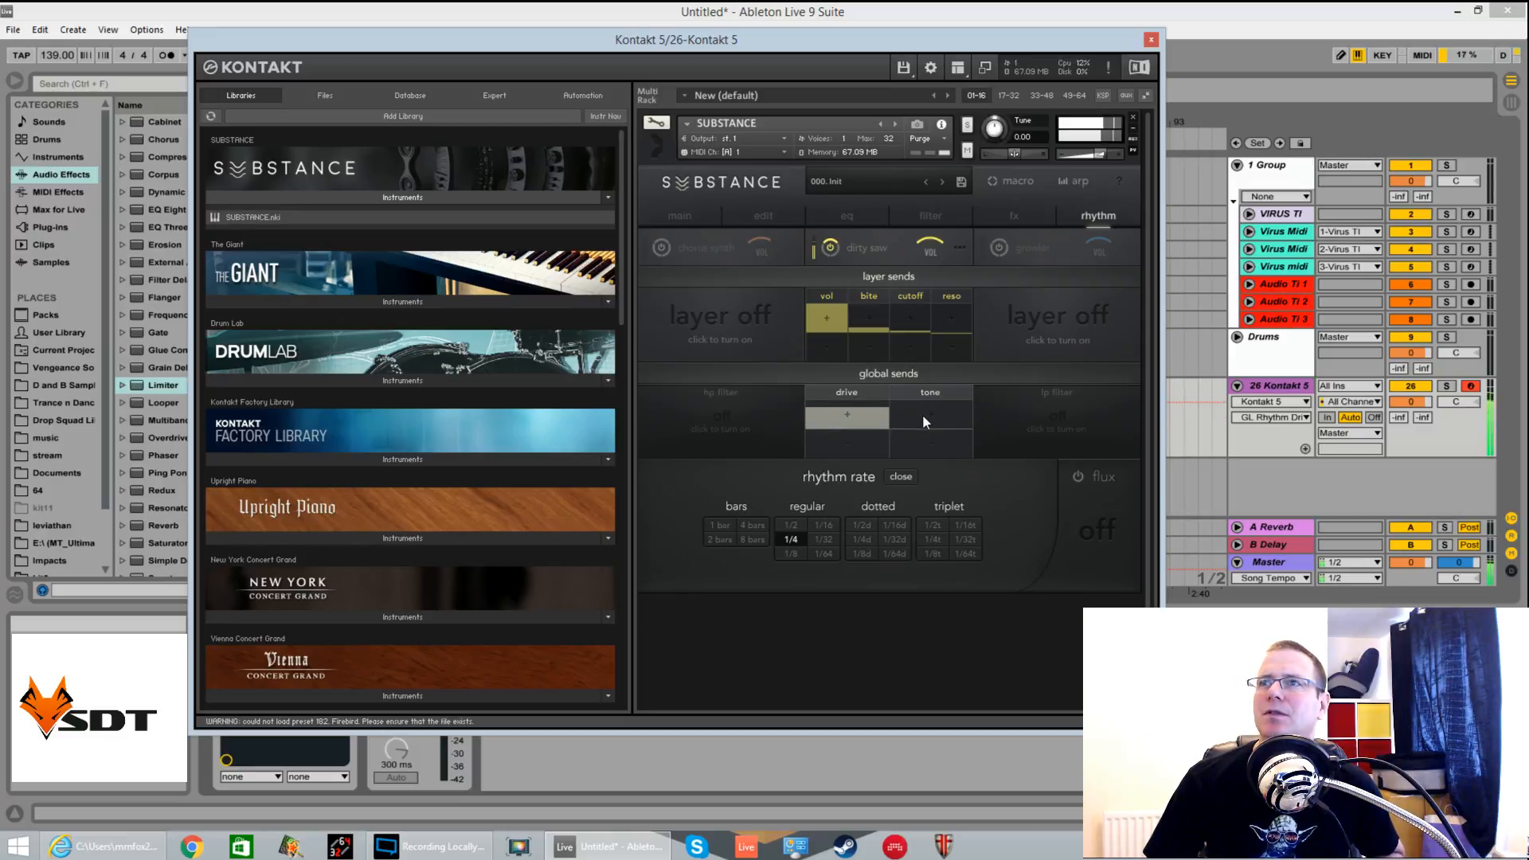
pyautogui.moveTo(924, 410)
pyautogui.mouseDown()
pyautogui.moveTo(929, 355)
pyautogui.moveTo(934, 372)
pyautogui.mouseUp()
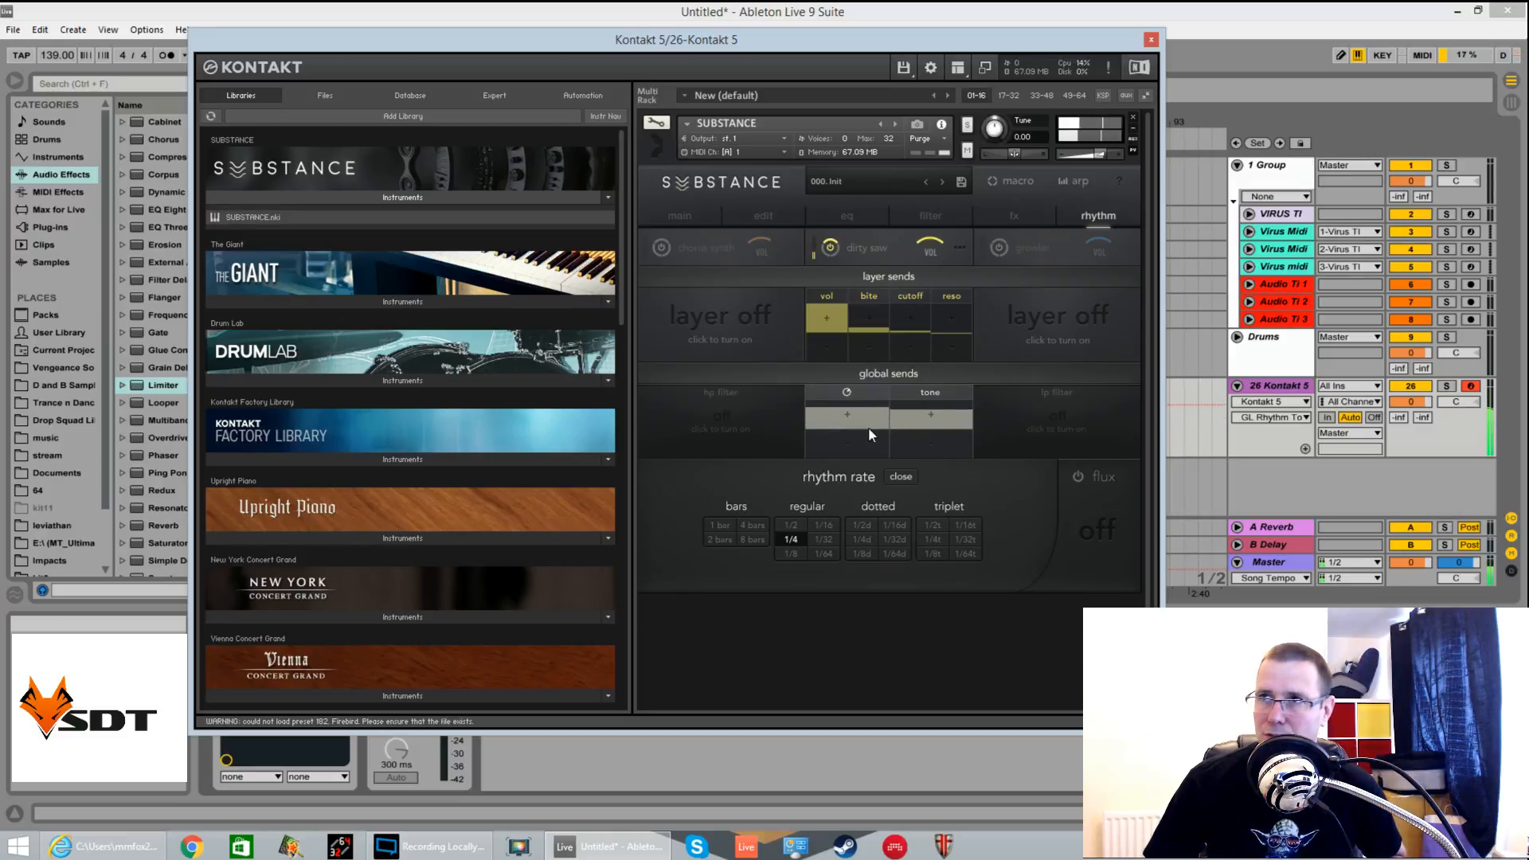
pyautogui.moveTo(868, 432)
pyautogui.mouseDown()
pyautogui.moveTo(875, 394)
pyautogui.moveTo(863, 479)
pyautogui.moveTo(894, 622)
pyautogui.moveTo(887, 446)
pyautogui.mouseUp()
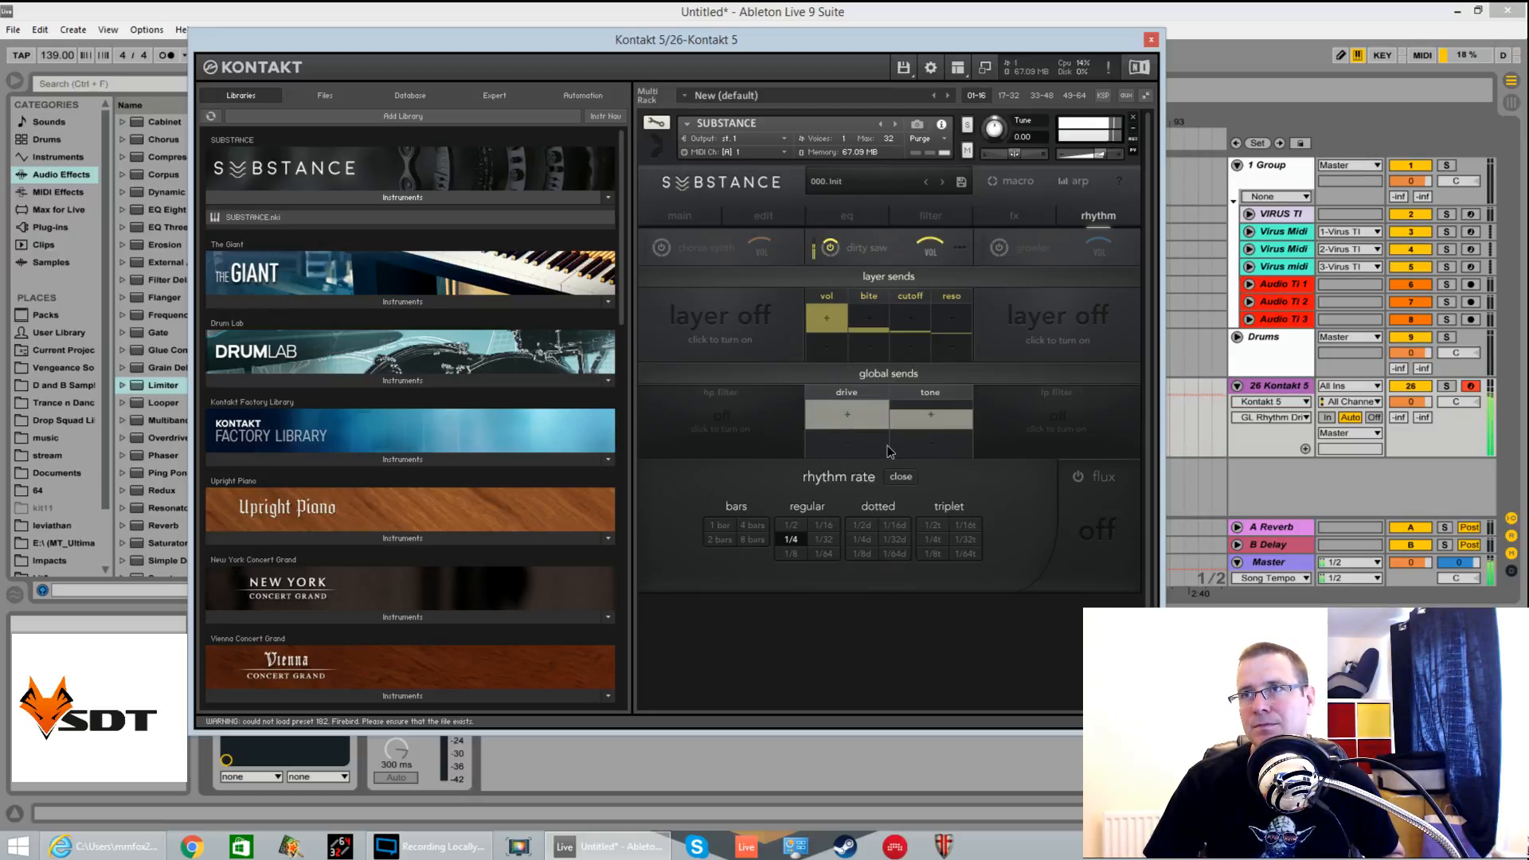
pyautogui.moveTo(943, 402)
pyautogui.mouseDown()
pyautogui.moveTo(957, 523)
pyautogui.moveTo(945, 390)
pyautogui.mouseUp()
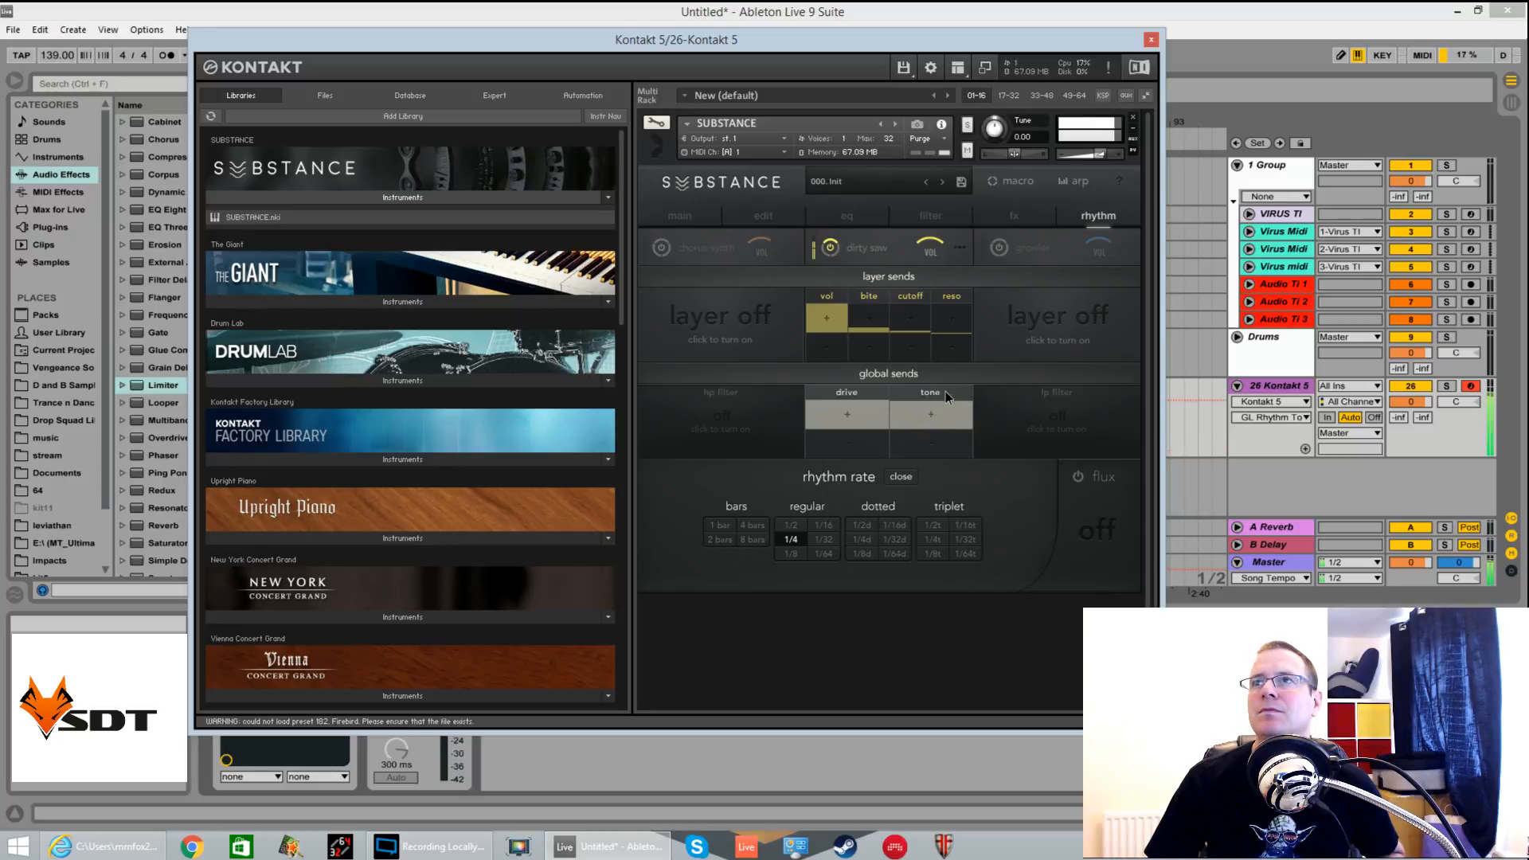
pyautogui.moveTo(879, 325)
pyautogui.mouseDown()
pyautogui.moveTo(876, 382)
pyautogui.moveTo(874, 293)
pyautogui.moveTo(839, 354)
pyautogui.moveTo(853, 447)
pyautogui.moveTo(857, 325)
pyautogui.mouseUp()
pyautogui.click(905, 331)
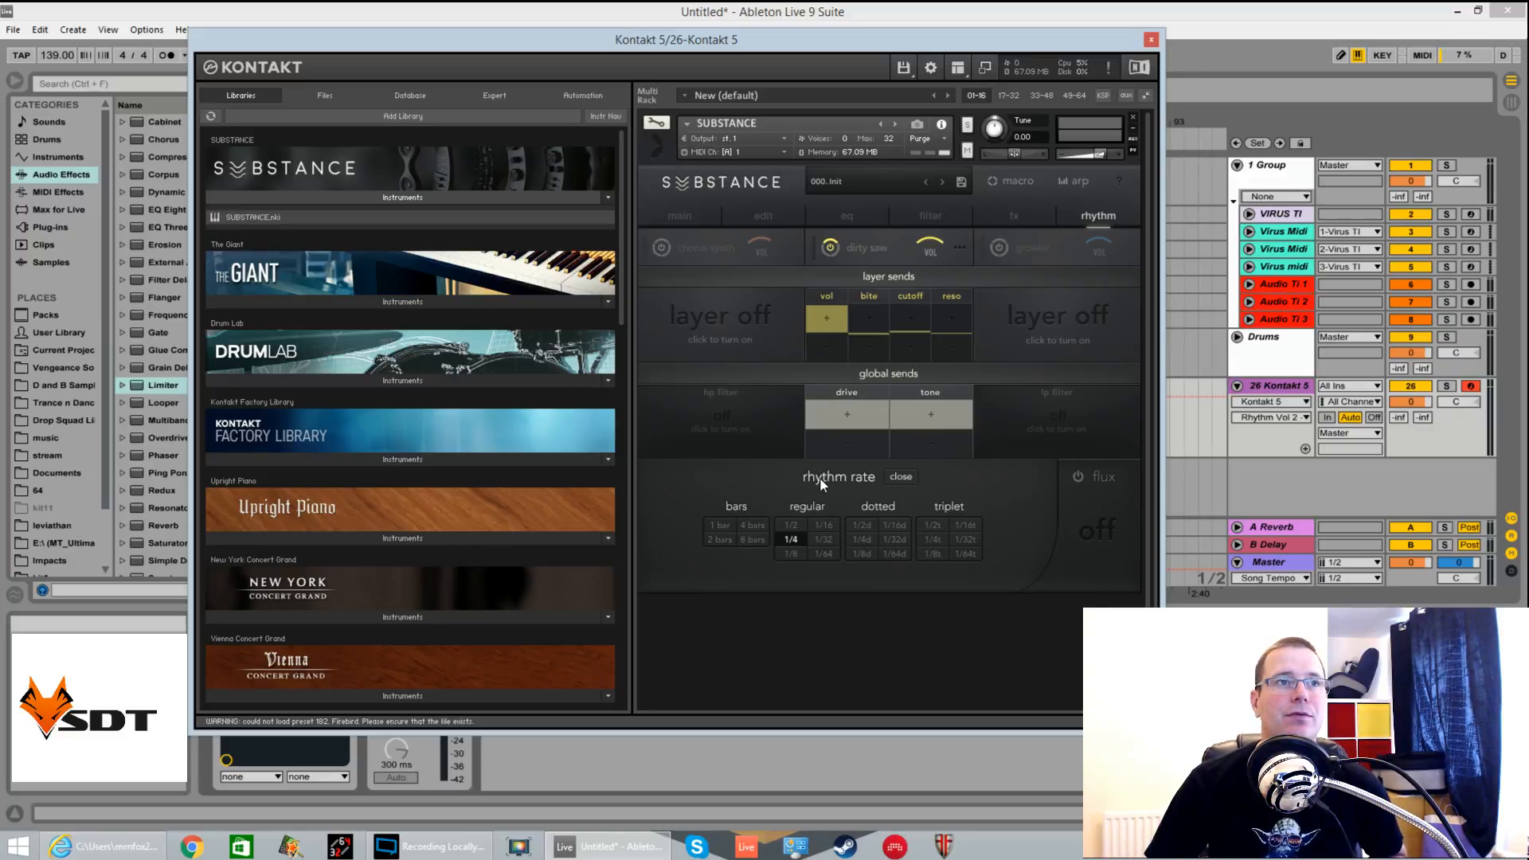
# Try positive and negative rhythm swing amounts, including -60%, reset the swing, and turn on retrigger
pyautogui.click(789, 541)
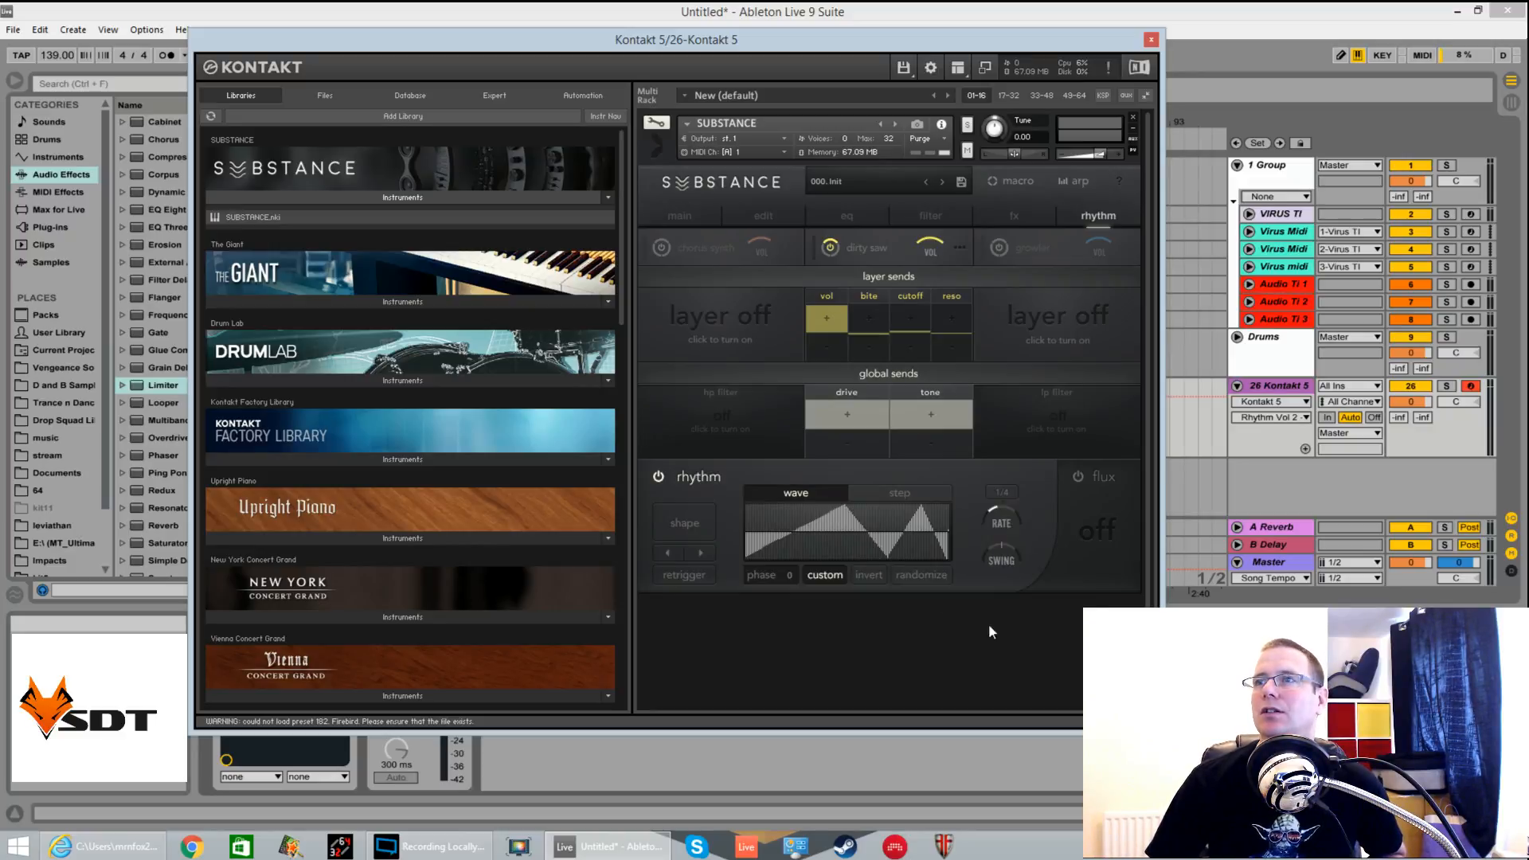
pyautogui.click(1001, 557)
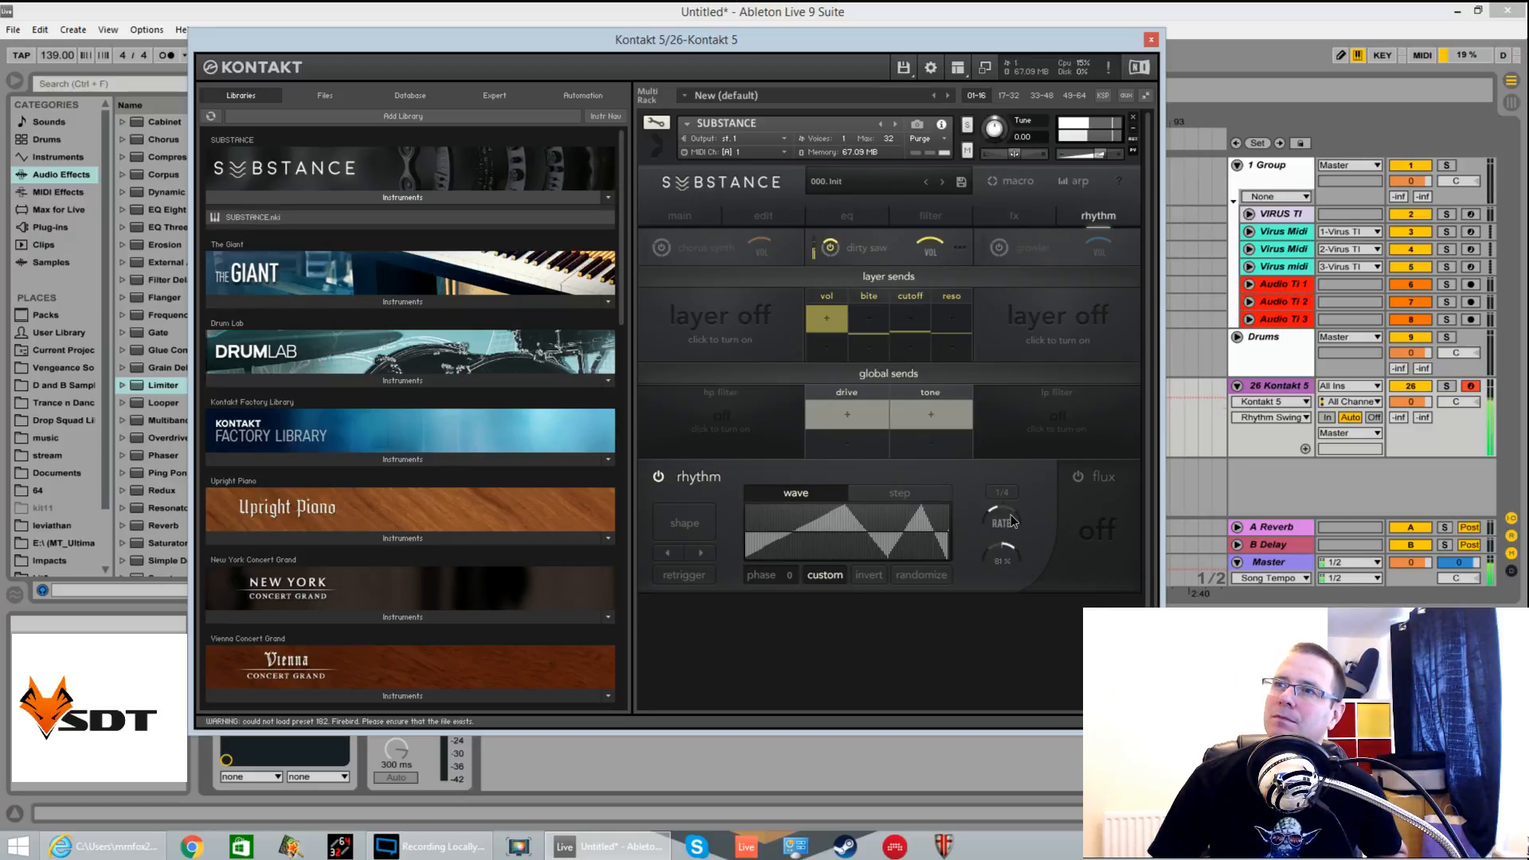
pyautogui.moveTo(1003, 553); pyautogui.dragTo(1011, 595)
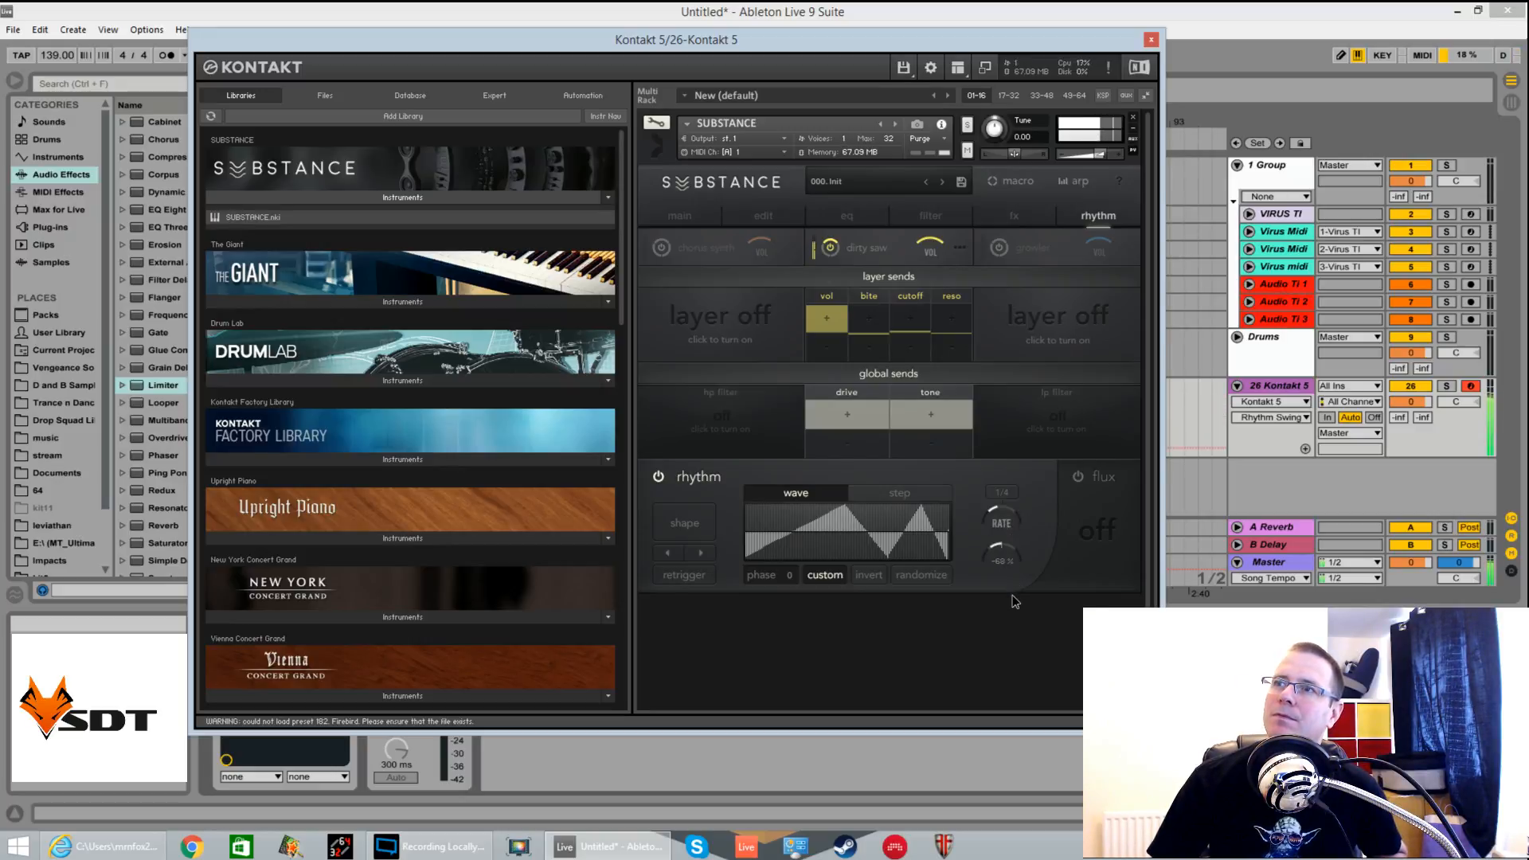
pyautogui.keyDown('ctrl'); pyautogui.click(1005, 552); pyautogui.keyUp('ctrl')
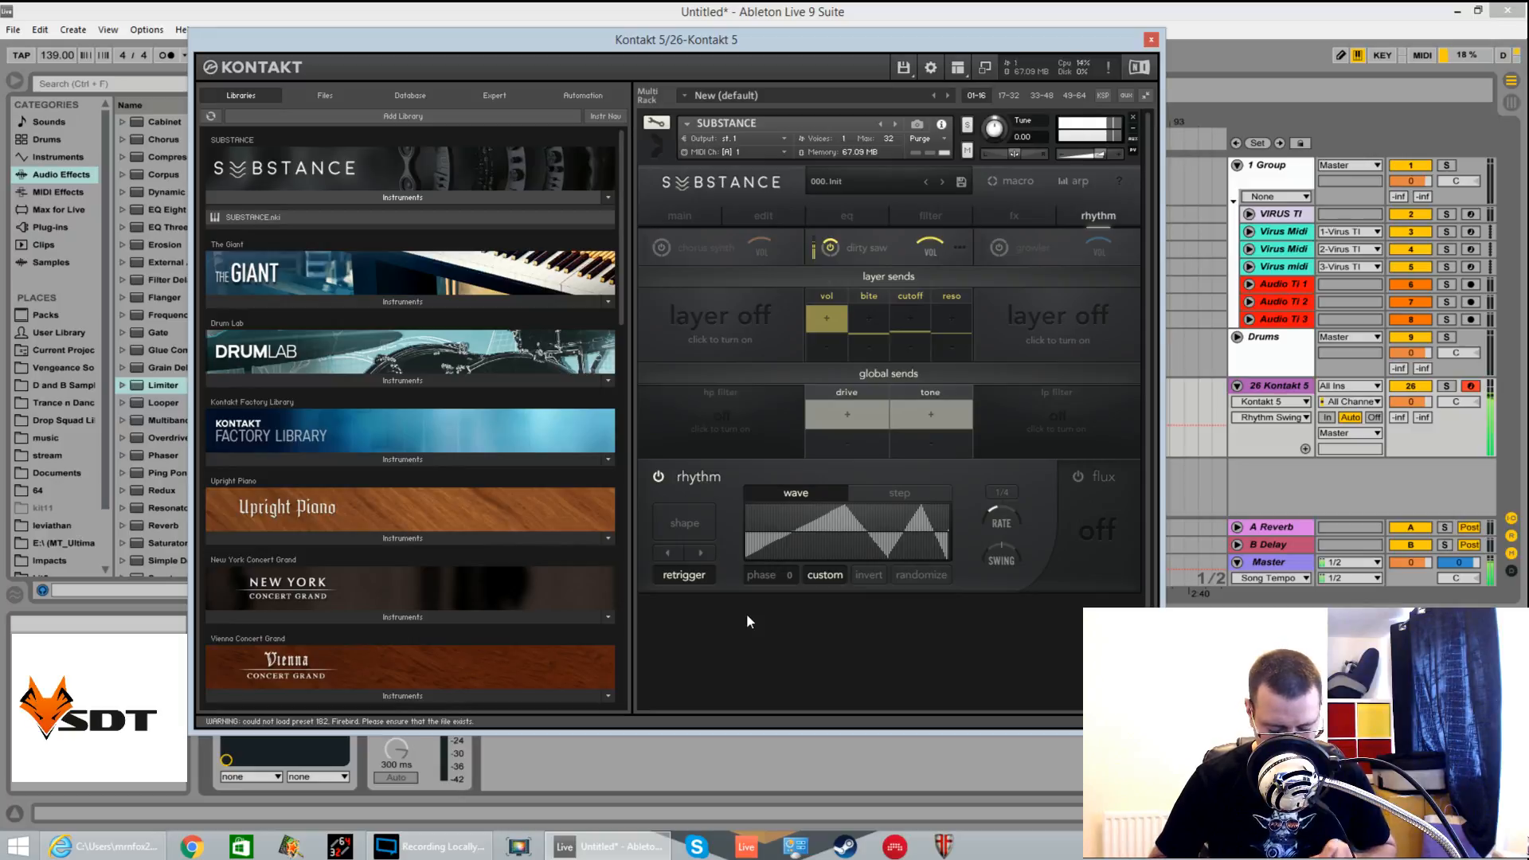
# Audition successive rhythm wave shapes, finishing on the one with a descending low first half and a descending high second half
pyautogui.click(707, 553)
pyautogui.click(709, 552)
pyautogui.click(710, 552)
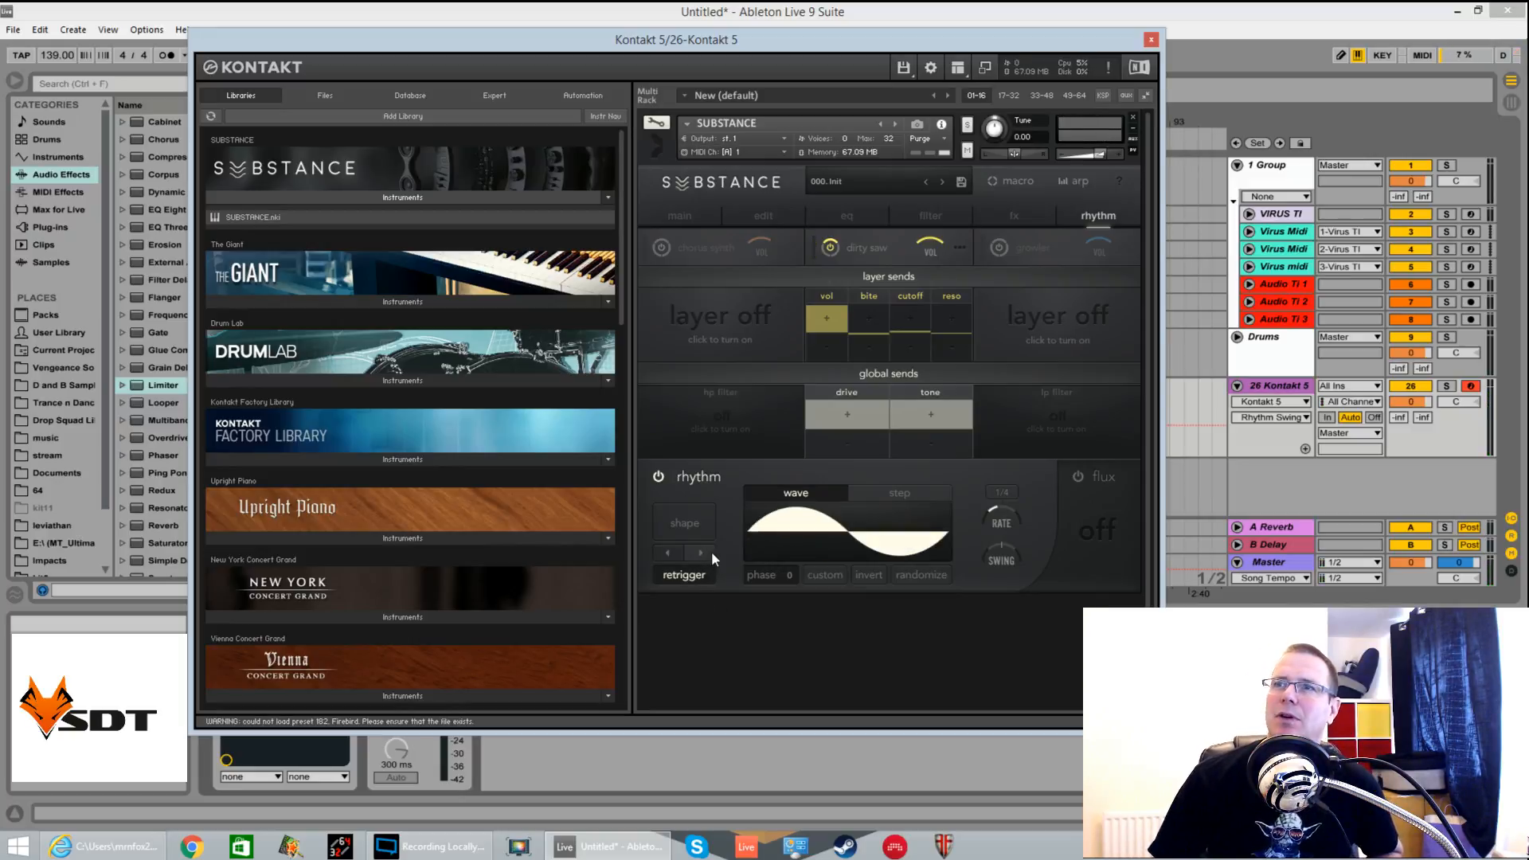
pyautogui.click(710, 552)
pyautogui.click(711, 553)
pyautogui.click(710, 552)
pyautogui.click(710, 551)
pyautogui.click(710, 551)
pyautogui.click(710, 551)
pyautogui.click(710, 552)
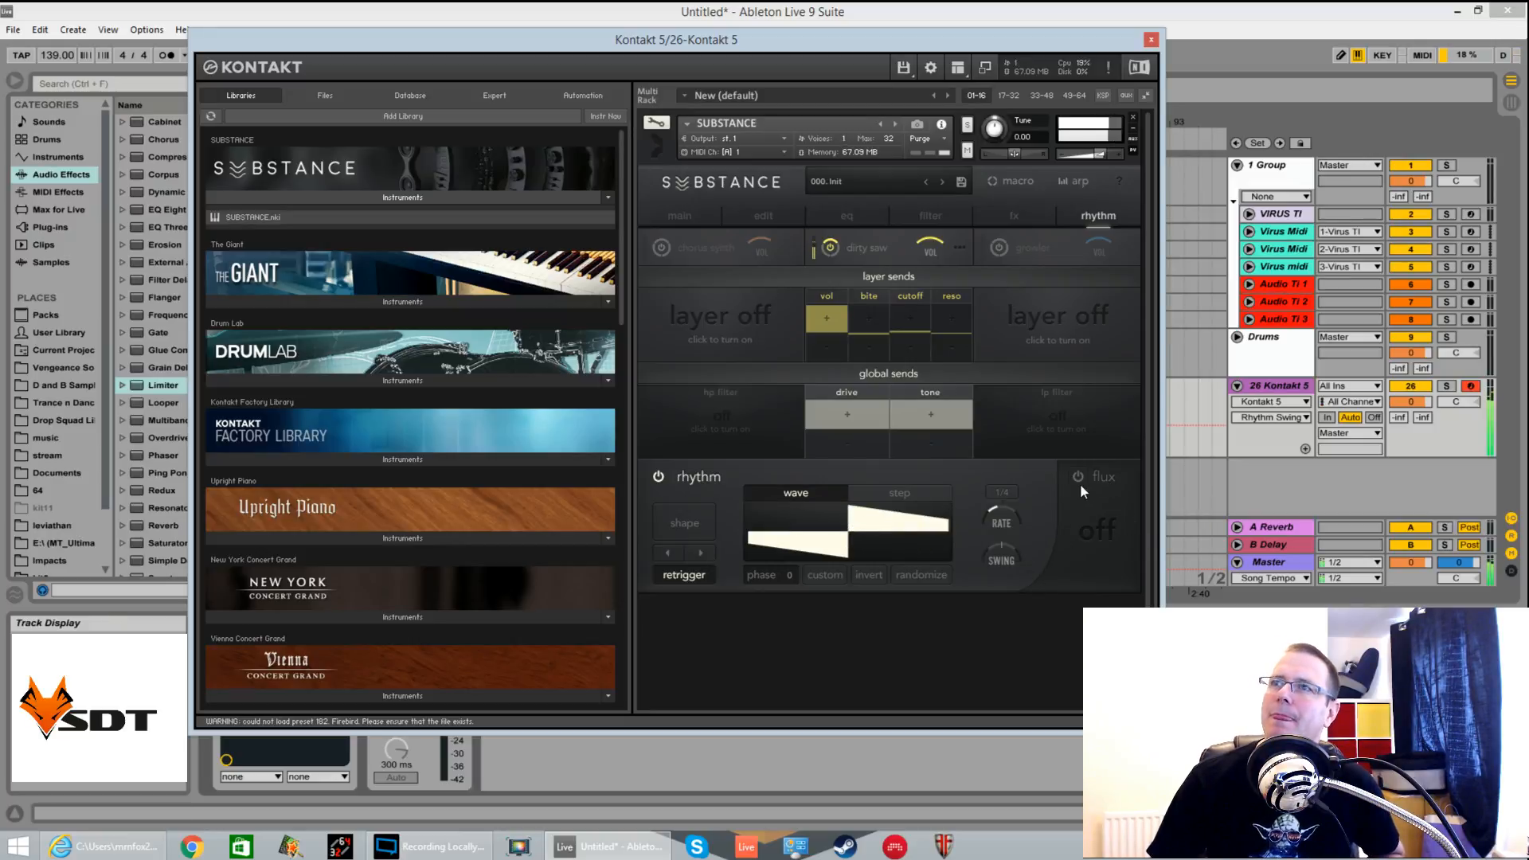
# Switch the rhythm to step mode, reduce the second and ninth steps' levels, and shift the pattern one step later
pyautogui.click(854, 490)
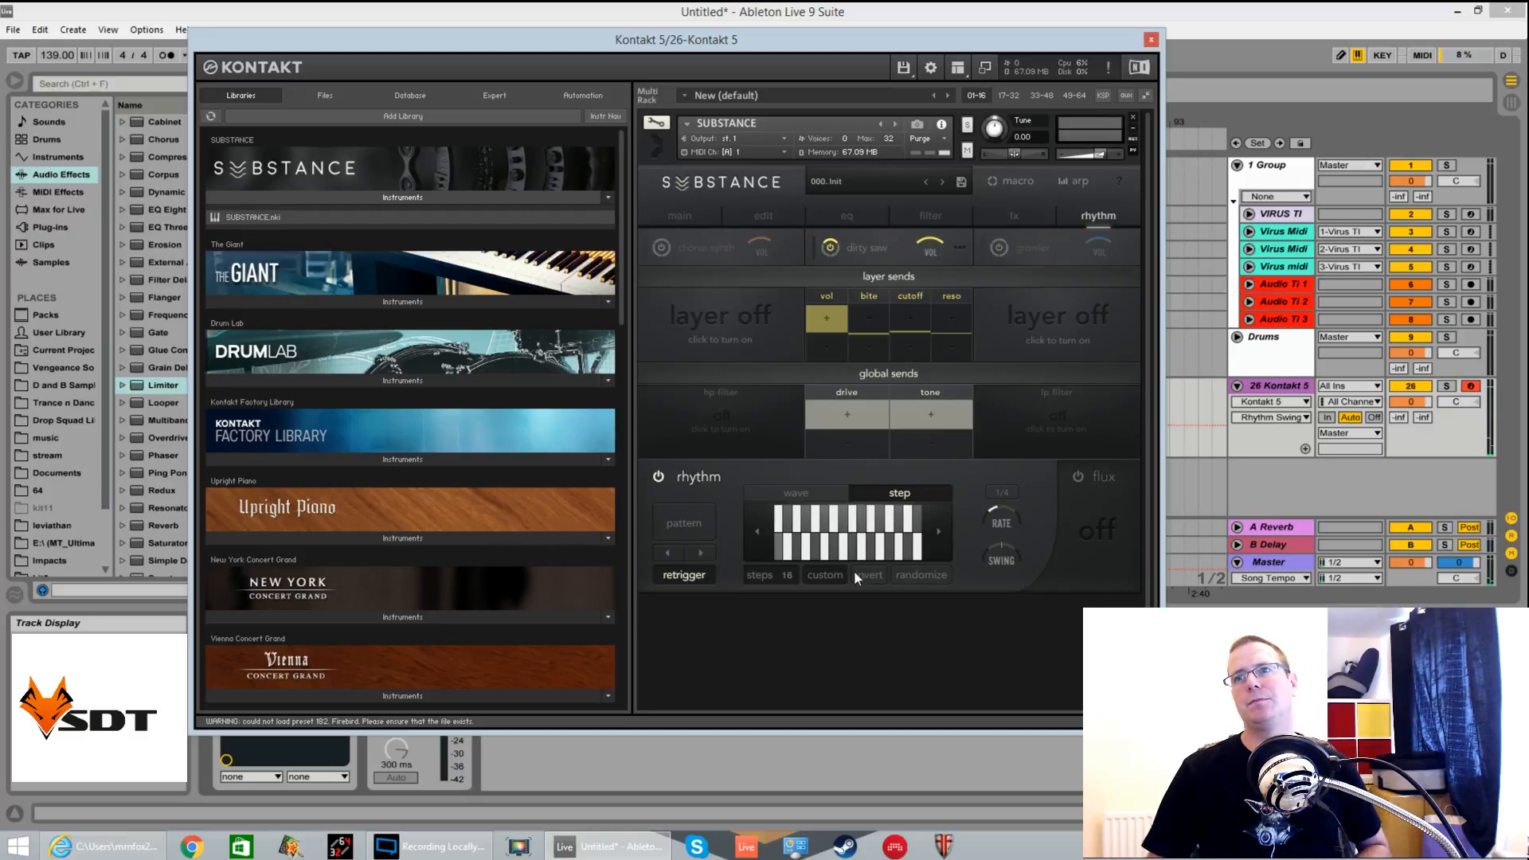
pyautogui.click(787, 545)
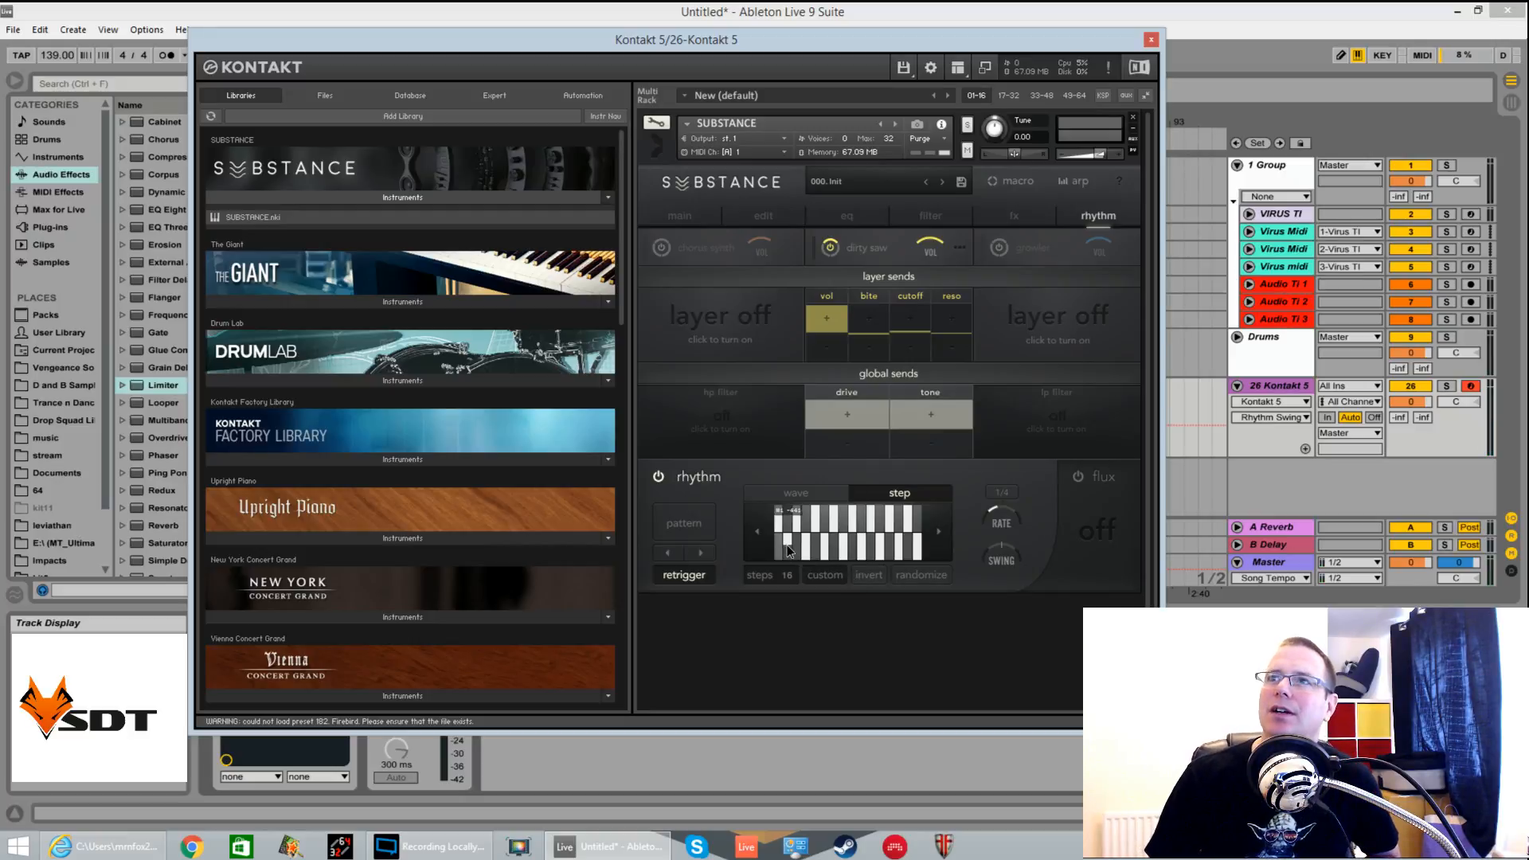
pyautogui.click(852, 526)
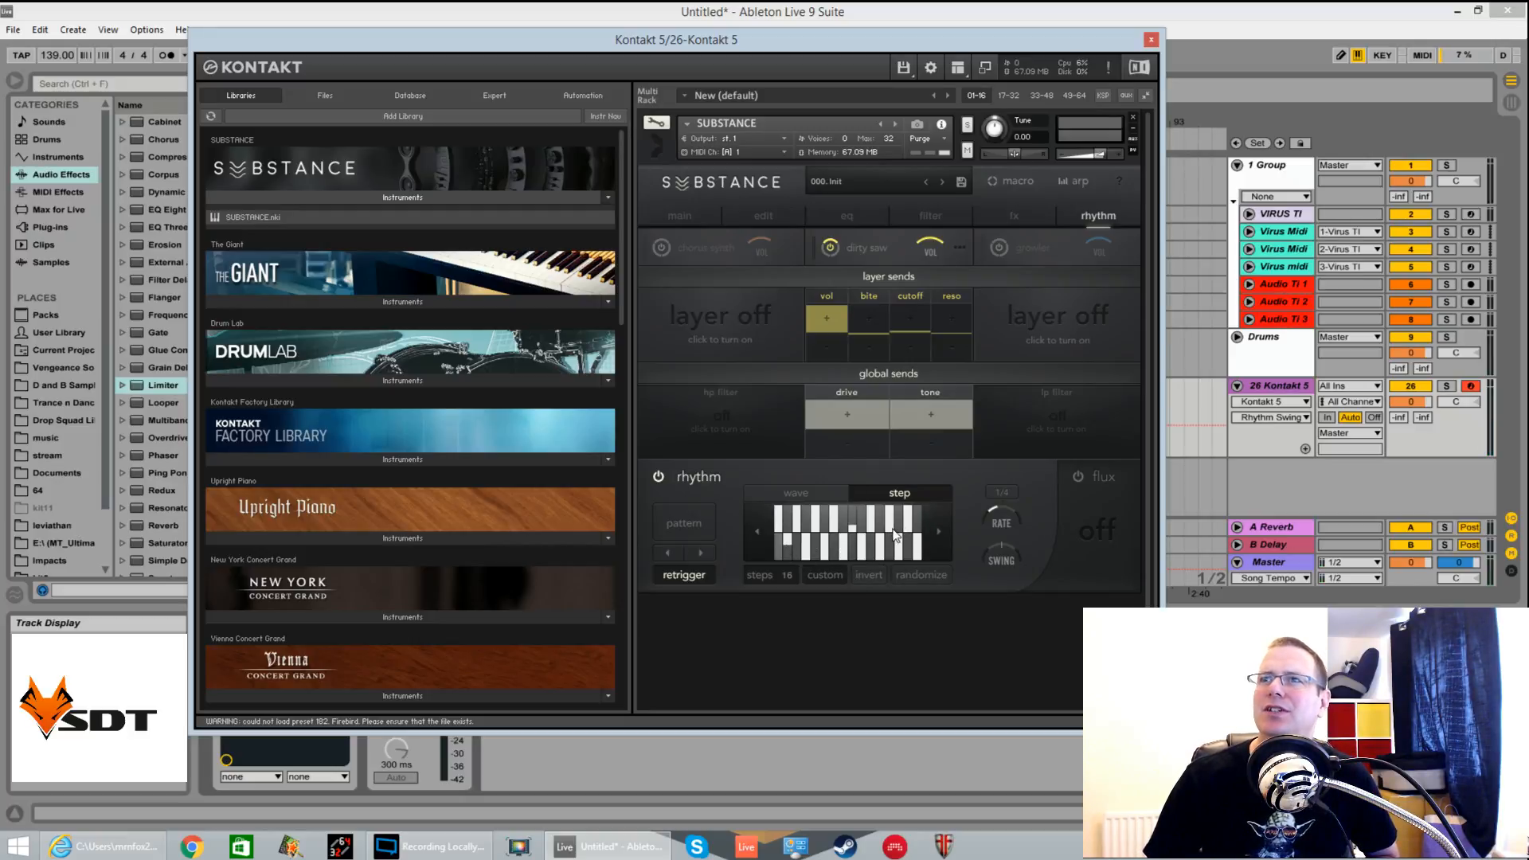
pyautogui.click(936, 529)
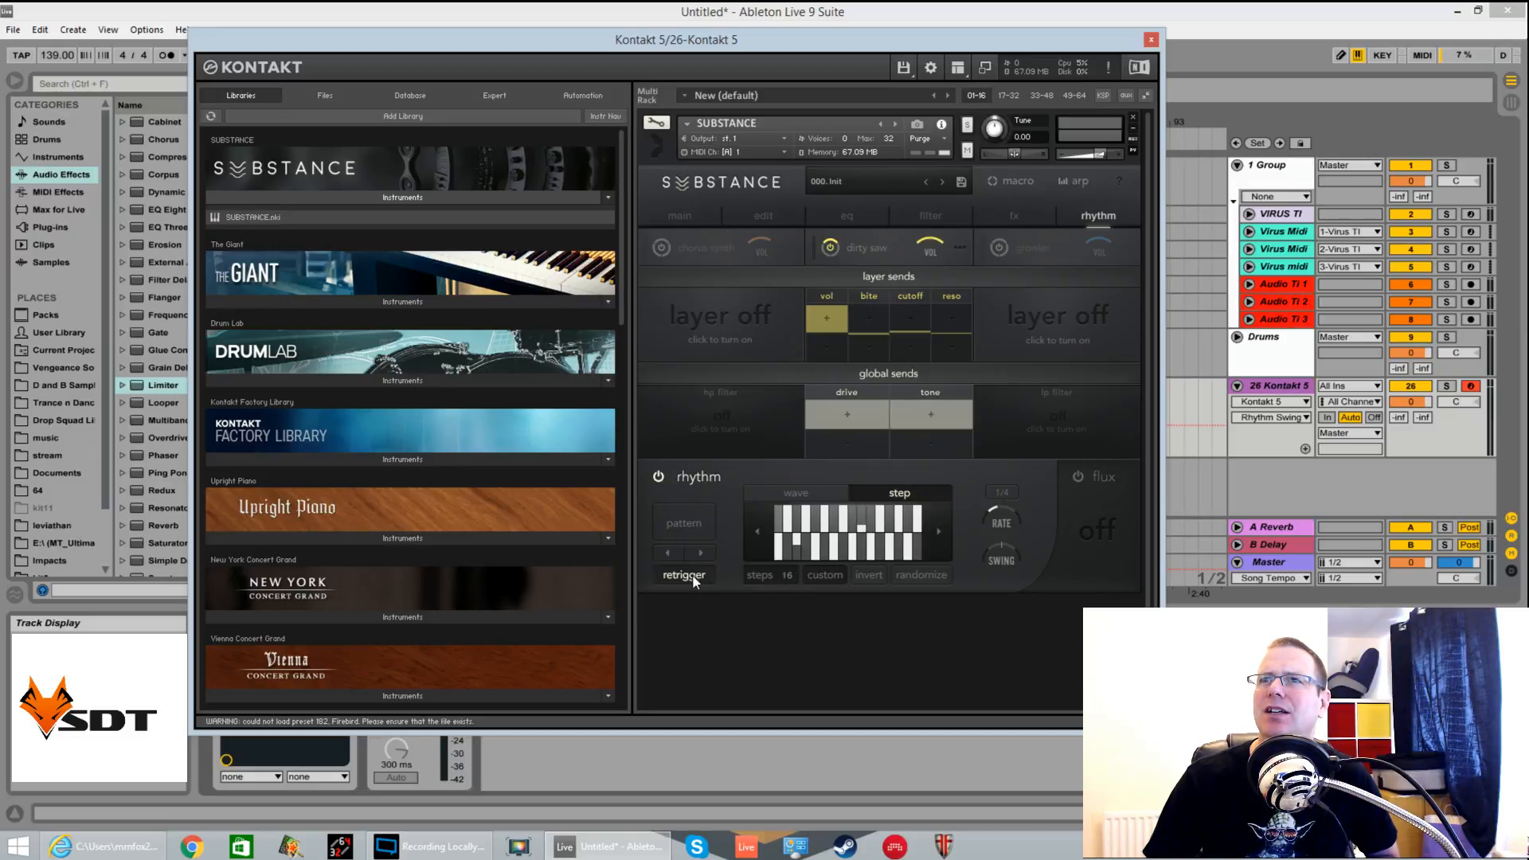
# Load the second pattern in the last row of the simple step patterns' second page and set the rhythm rate to 1/32
pyautogui.click(685, 522)
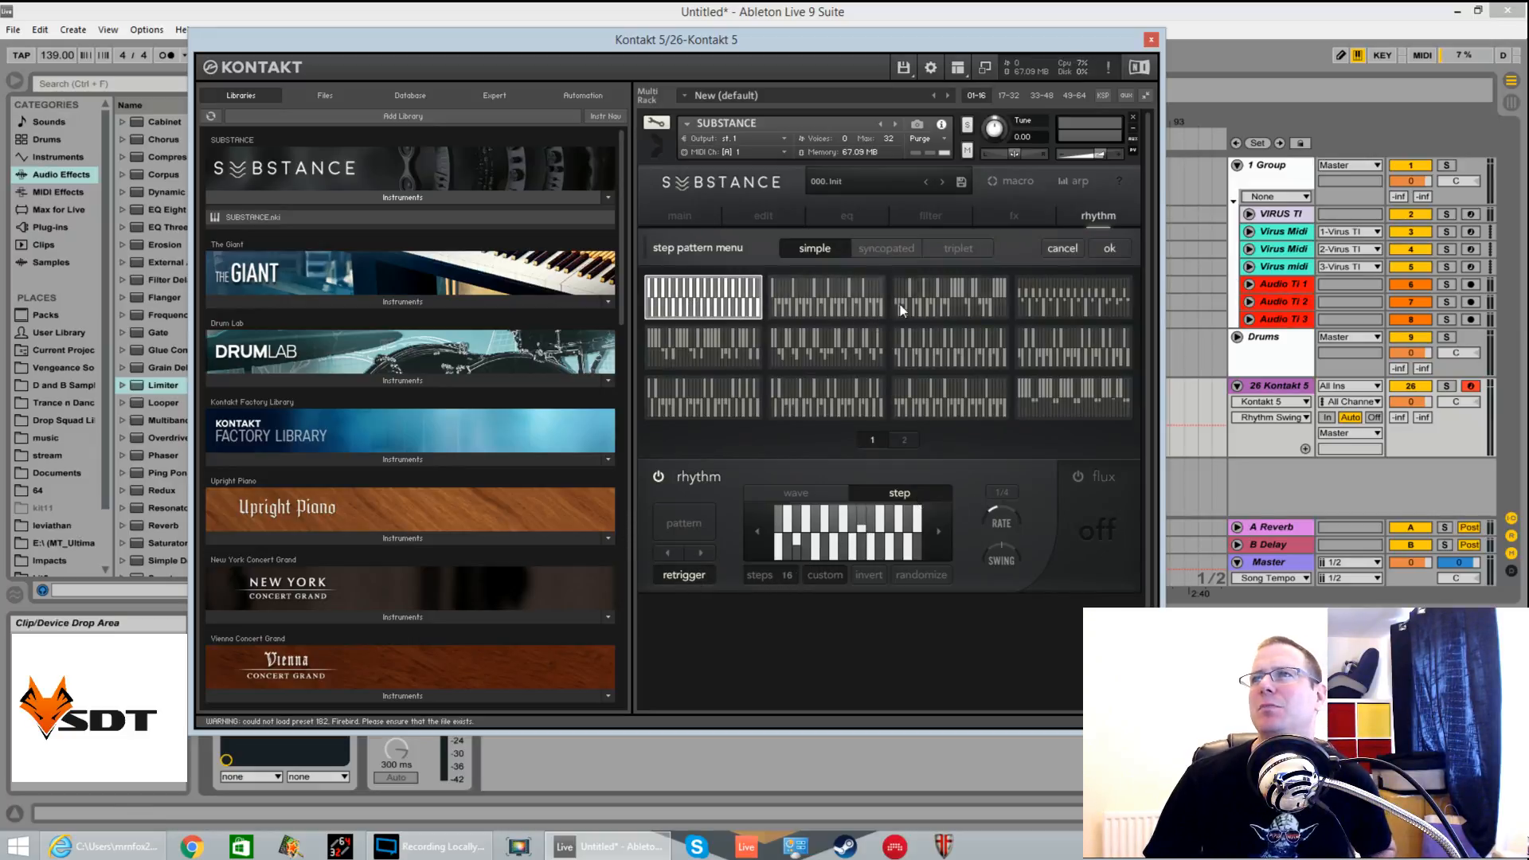
pyautogui.click(903, 440)
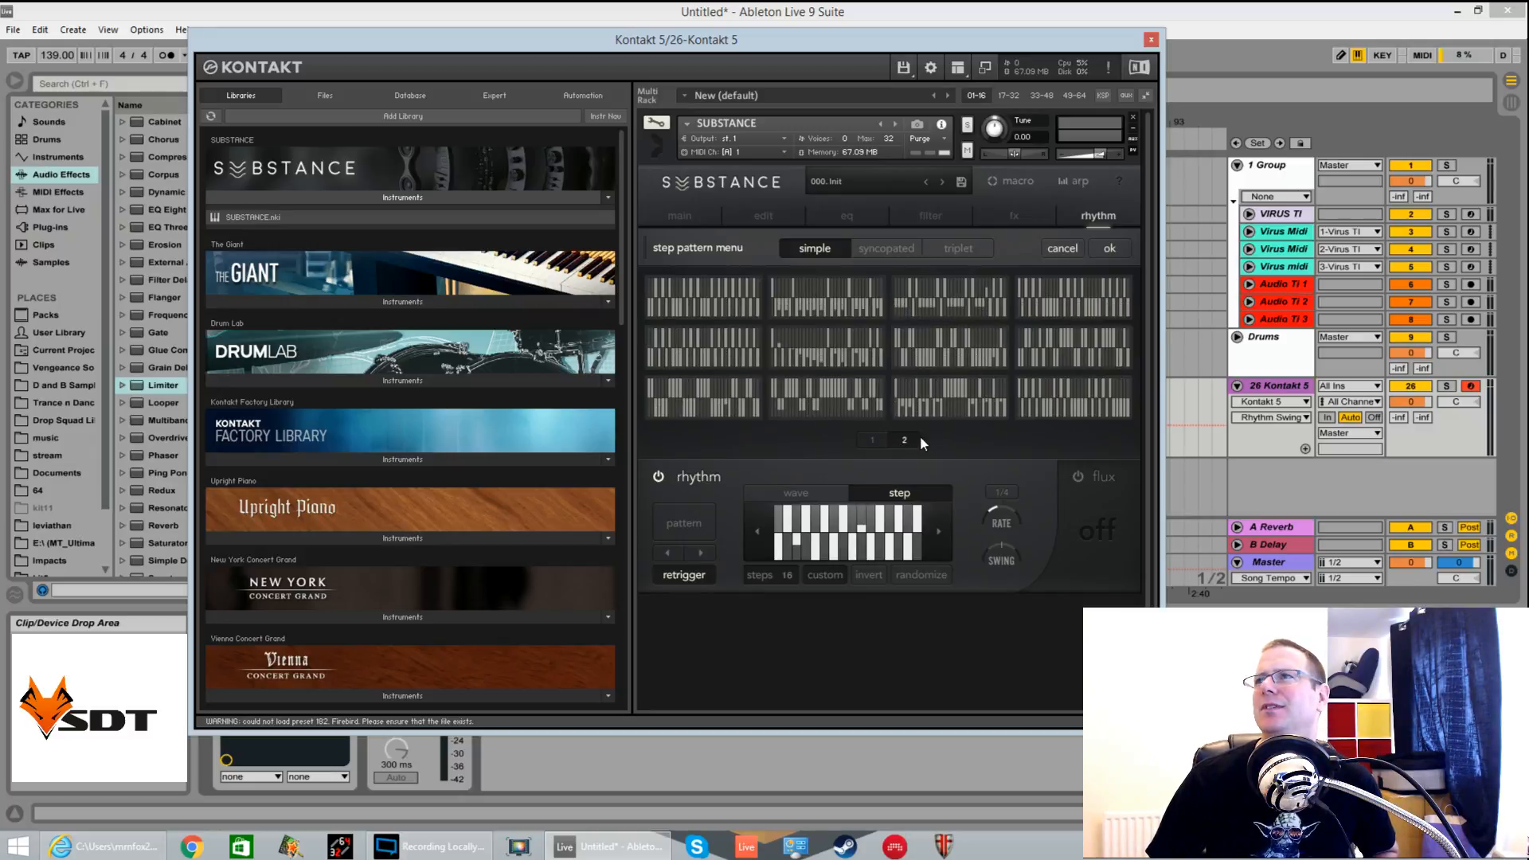
pyautogui.click(820, 406)
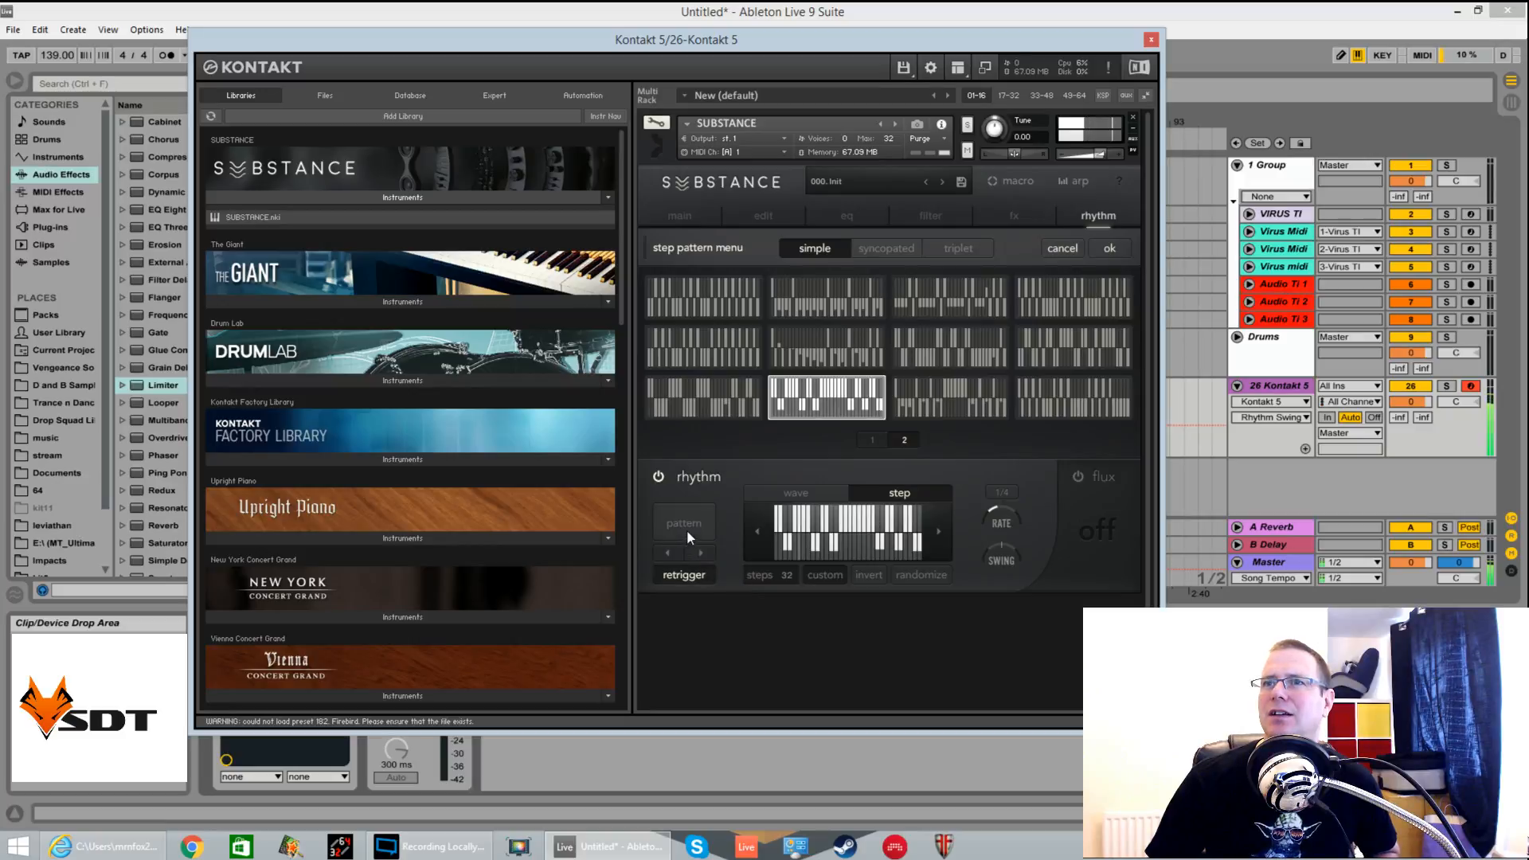
pyautogui.click(1002, 491)
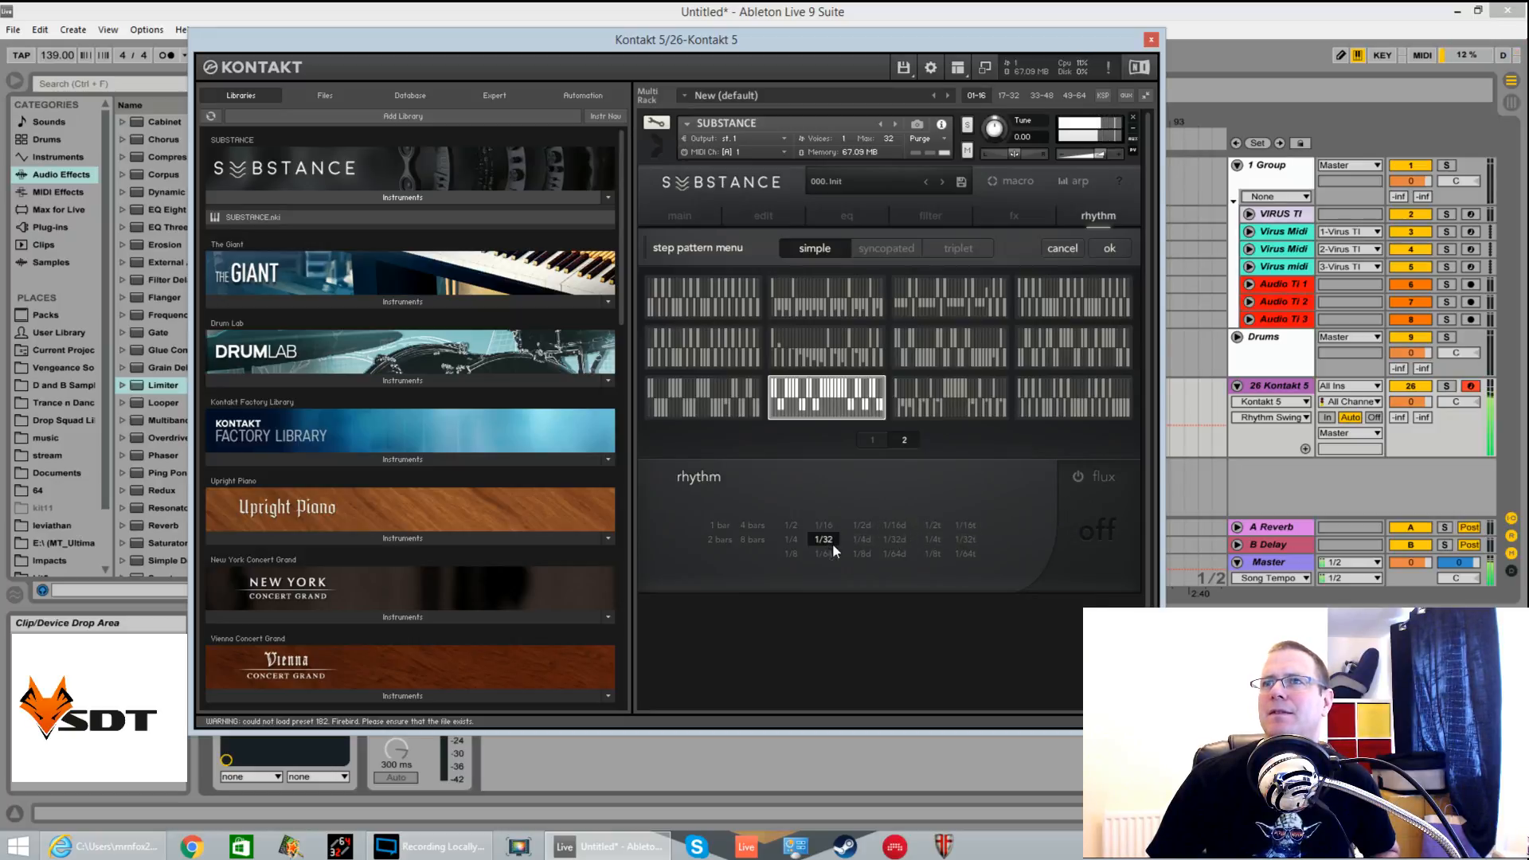
# Audition further step patterns, ending on the middle row's first one at a 1/16 rate, and redraw its levels as rounded peaks
pyautogui.click(979, 405)
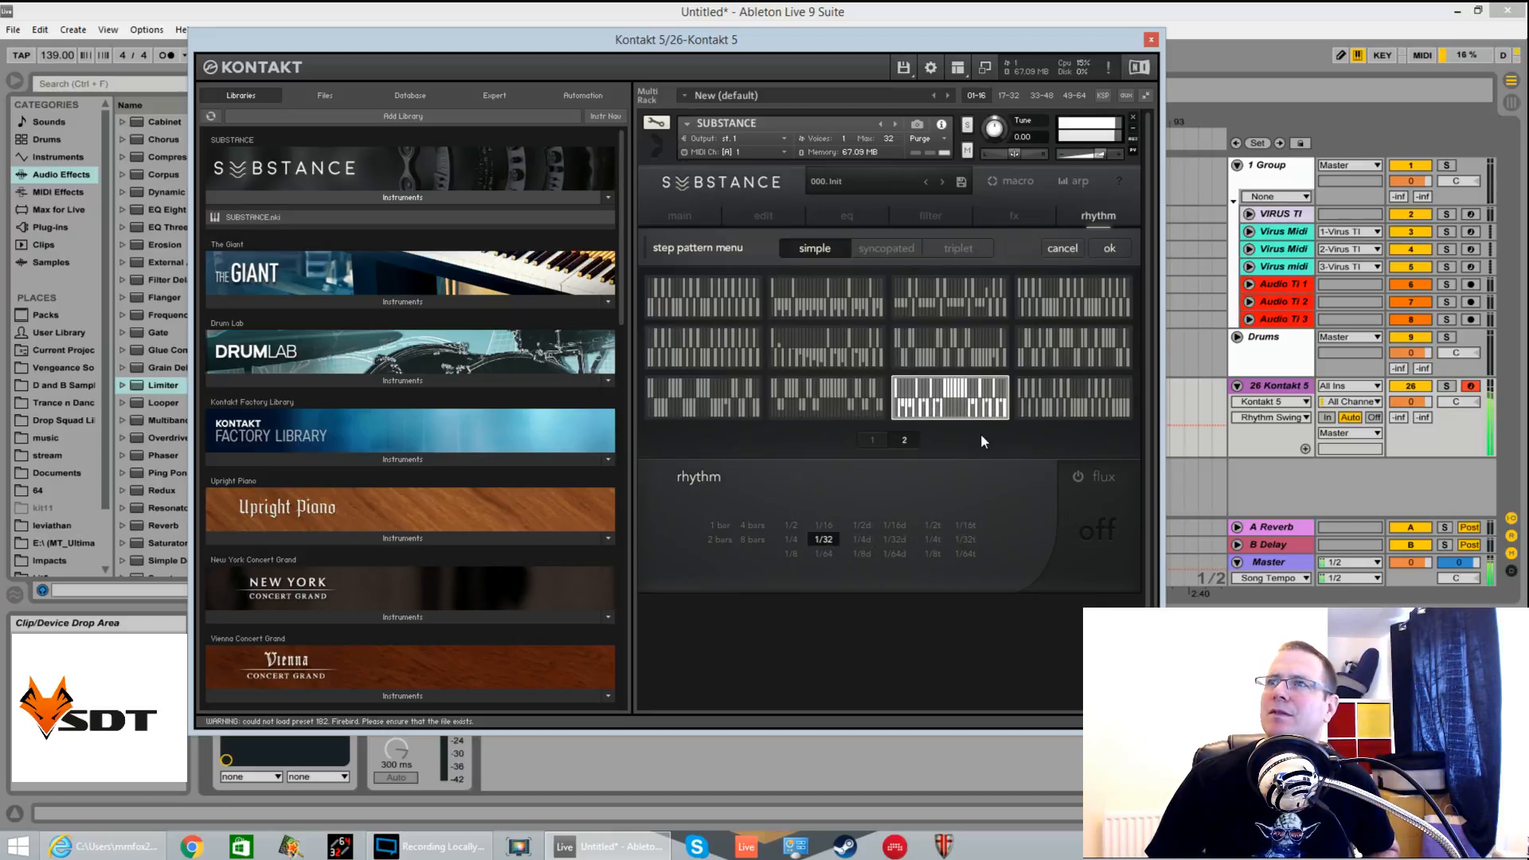
pyautogui.click(970, 366)
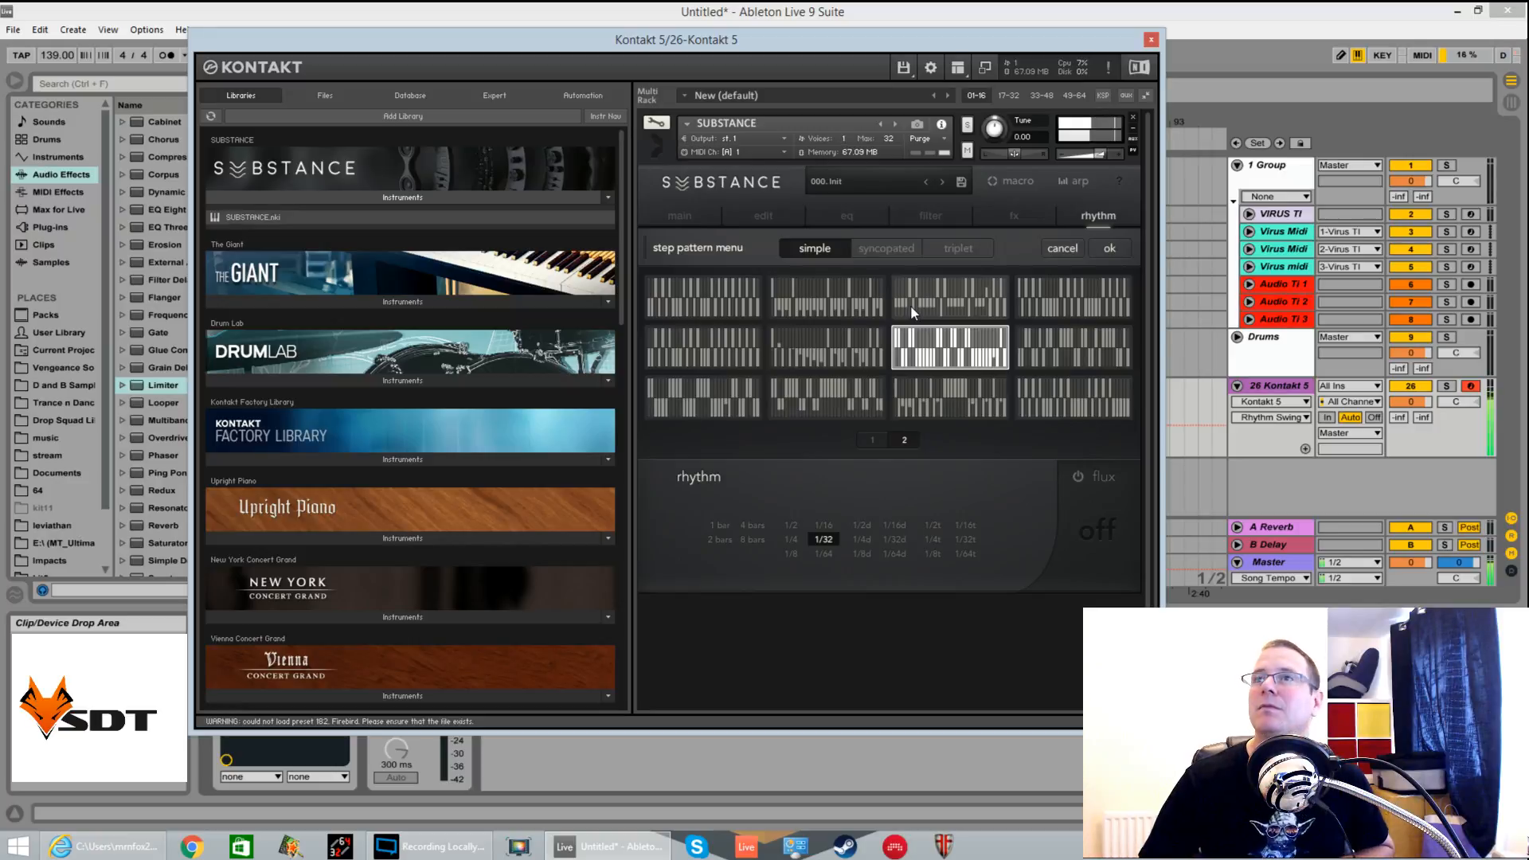
pyautogui.click(721, 358)
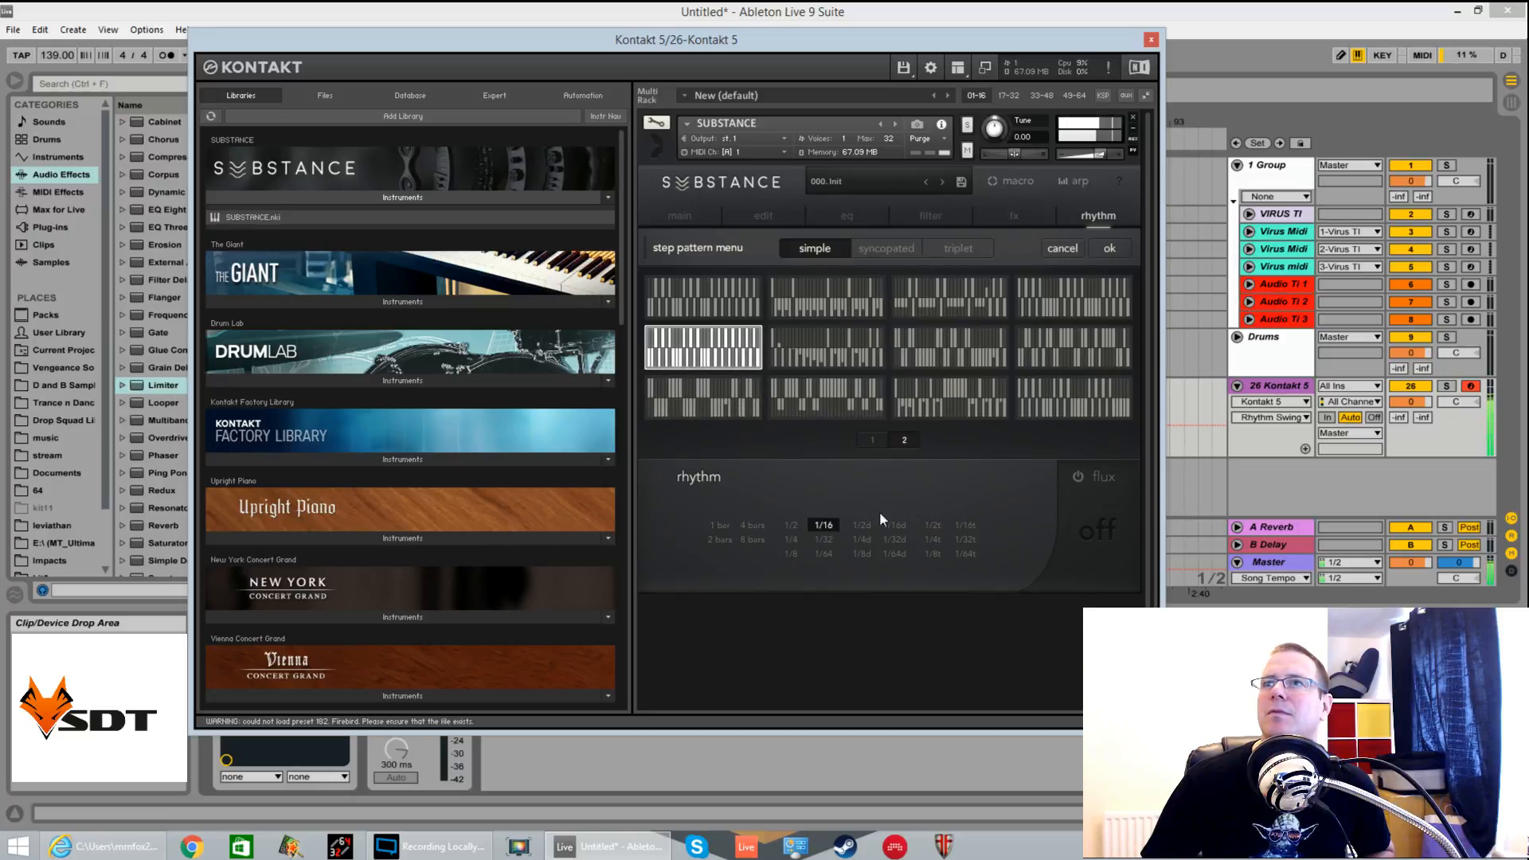
pyautogui.click(821, 526)
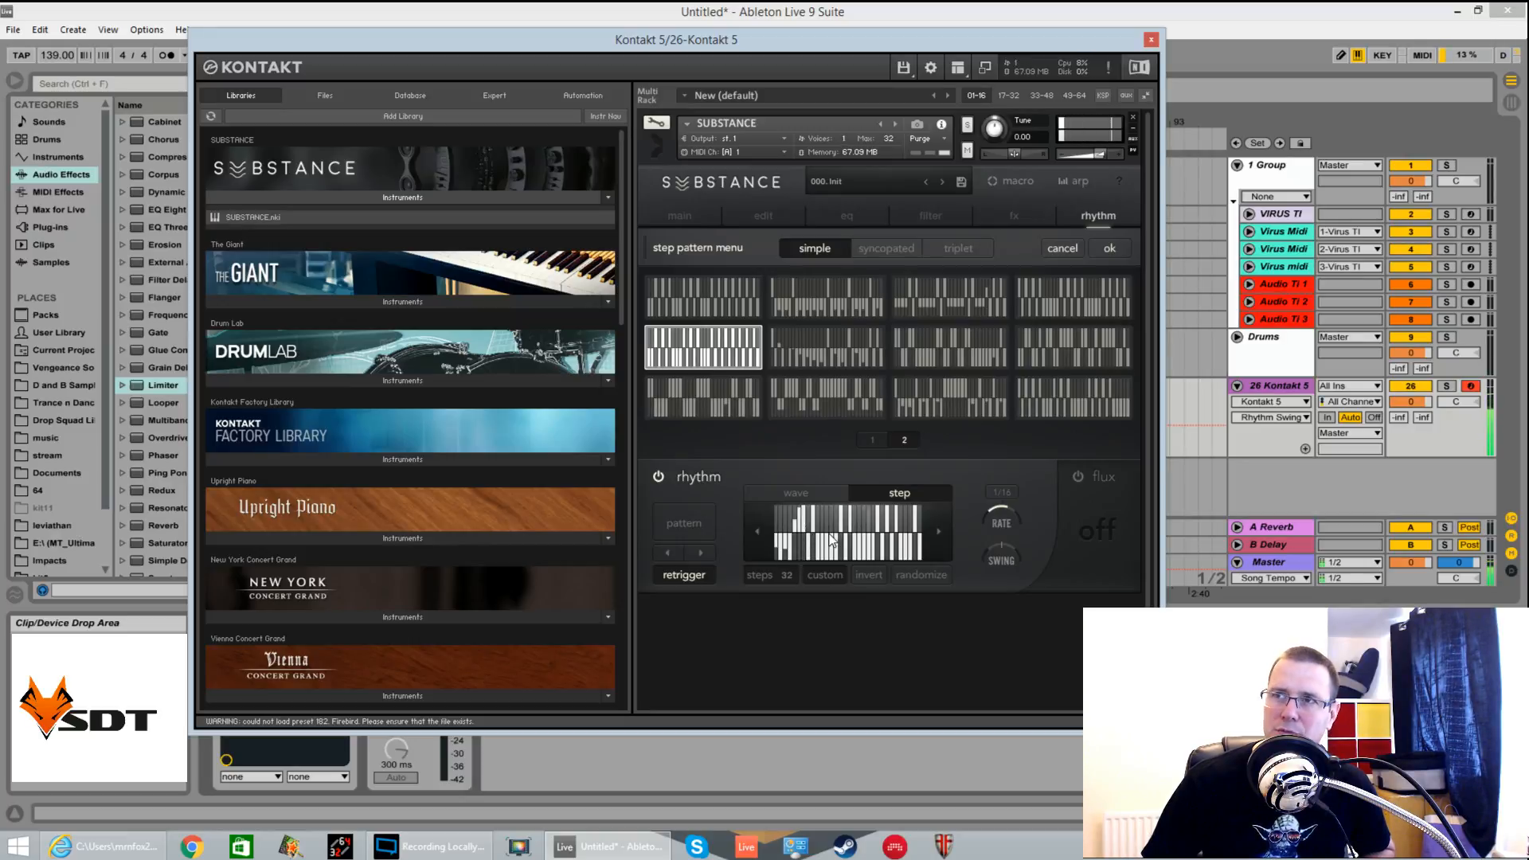
pyautogui.moveTo(779, 545); pyautogui.dragTo(922, 551)
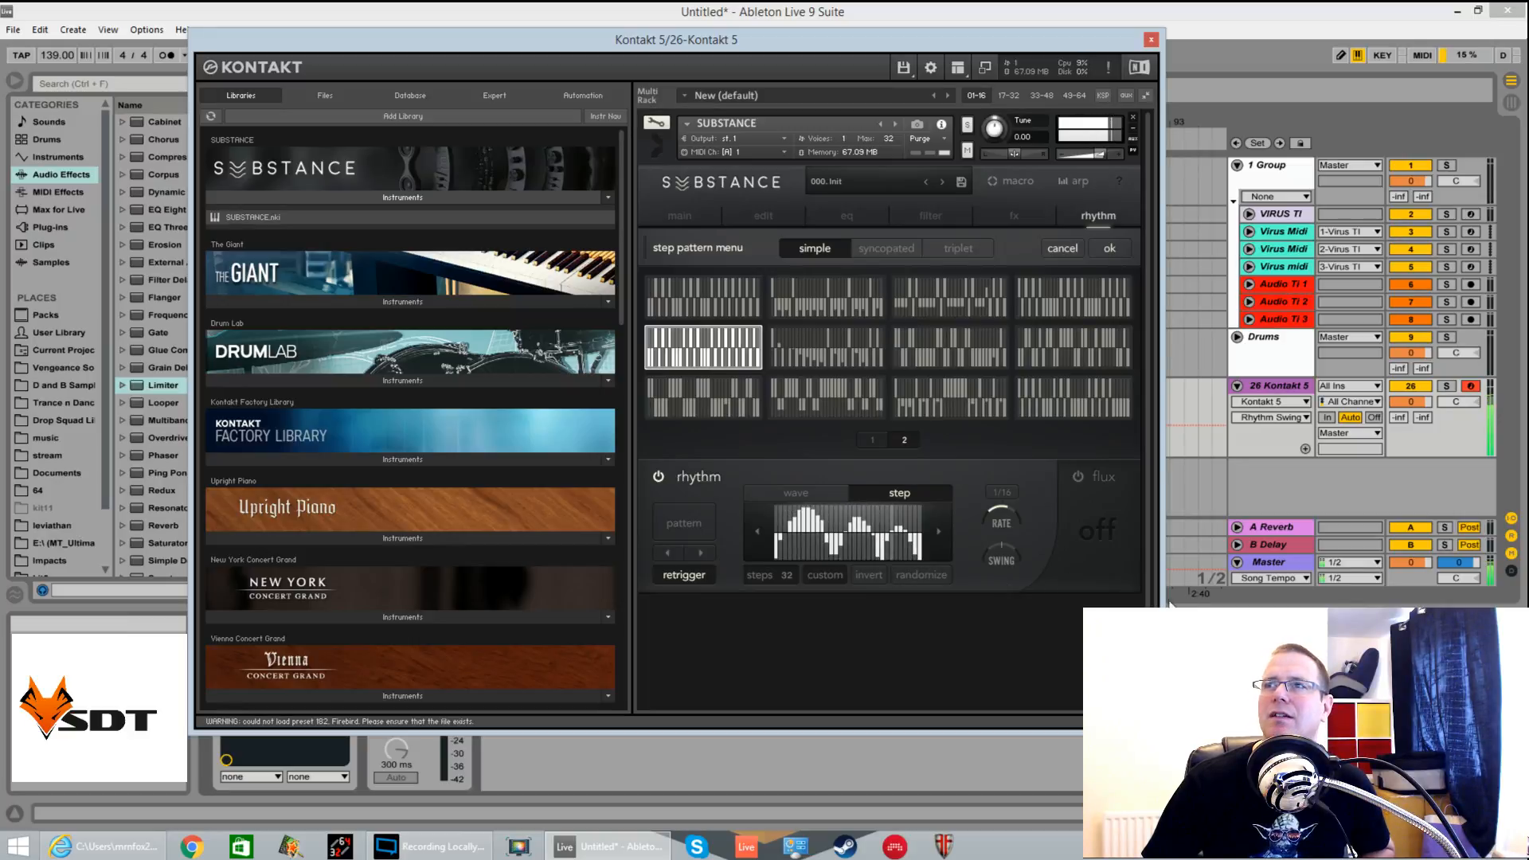
# Turn on flux and redraw its opening step levels with a high first step followed by low ones
pyautogui.click(1077, 477)
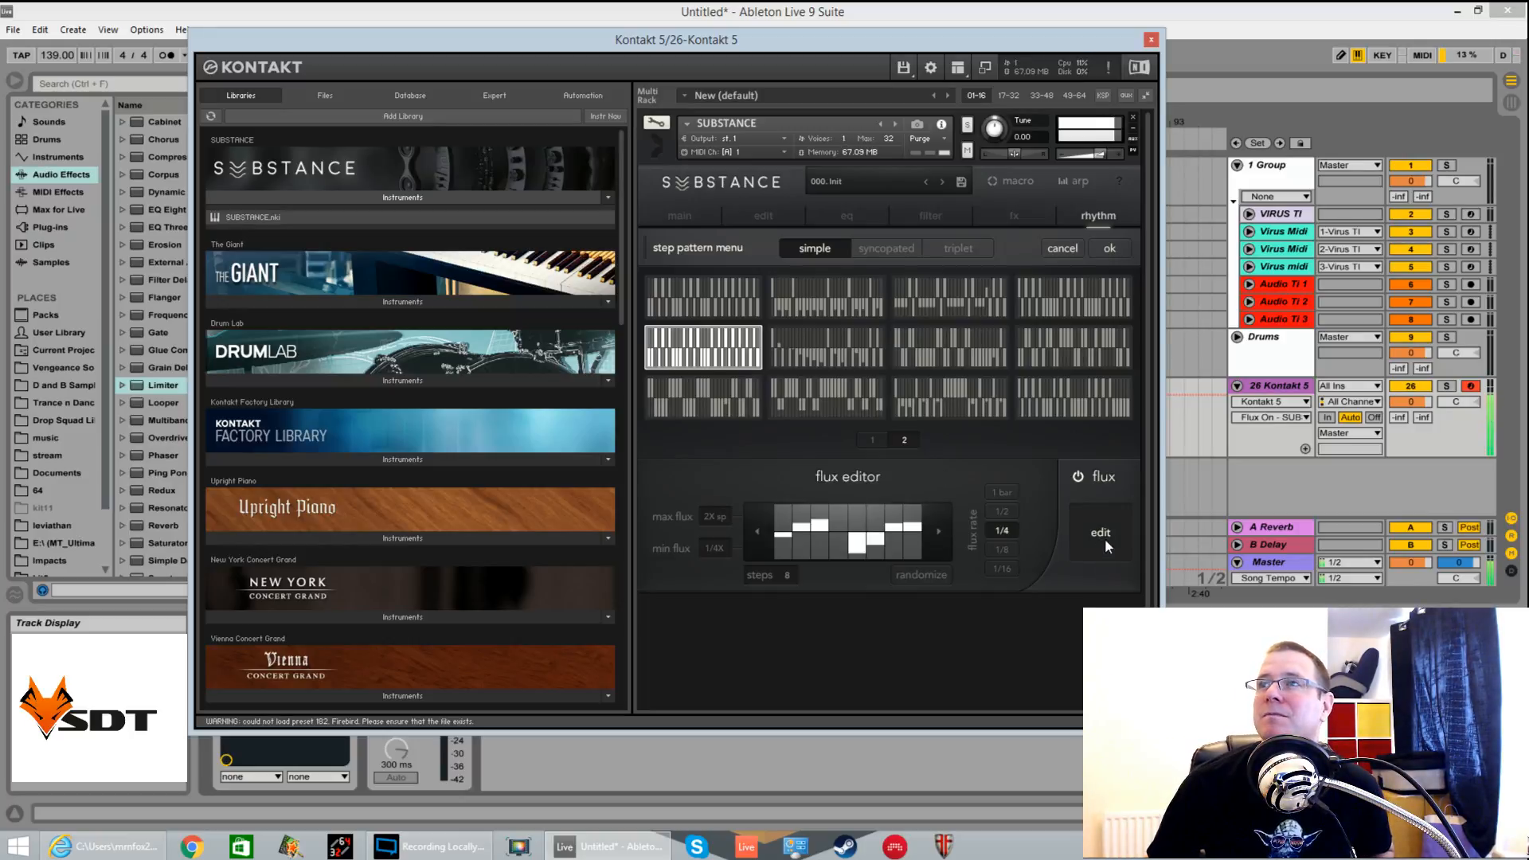
pyautogui.moveTo(785, 527)
pyautogui.mouseDown()
pyautogui.moveTo(786, 503)
pyautogui.moveTo(805, 569)
pyautogui.mouseUp()
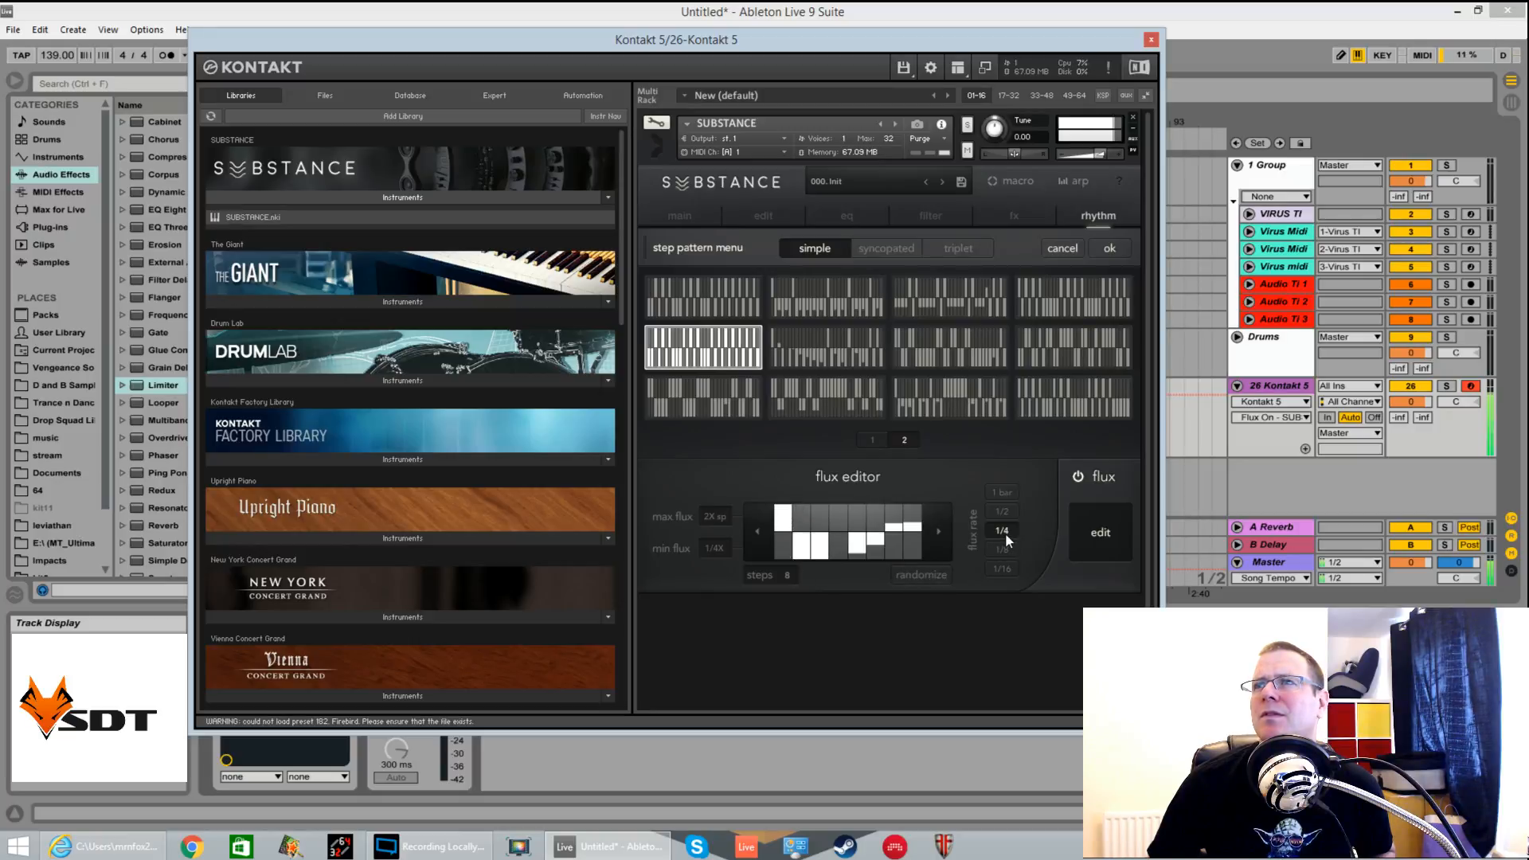
# Try a flux rate of 1/2, settle on 1/16, and set the minimum flux to a 1/6X slowdown
pyautogui.click(1005, 508)
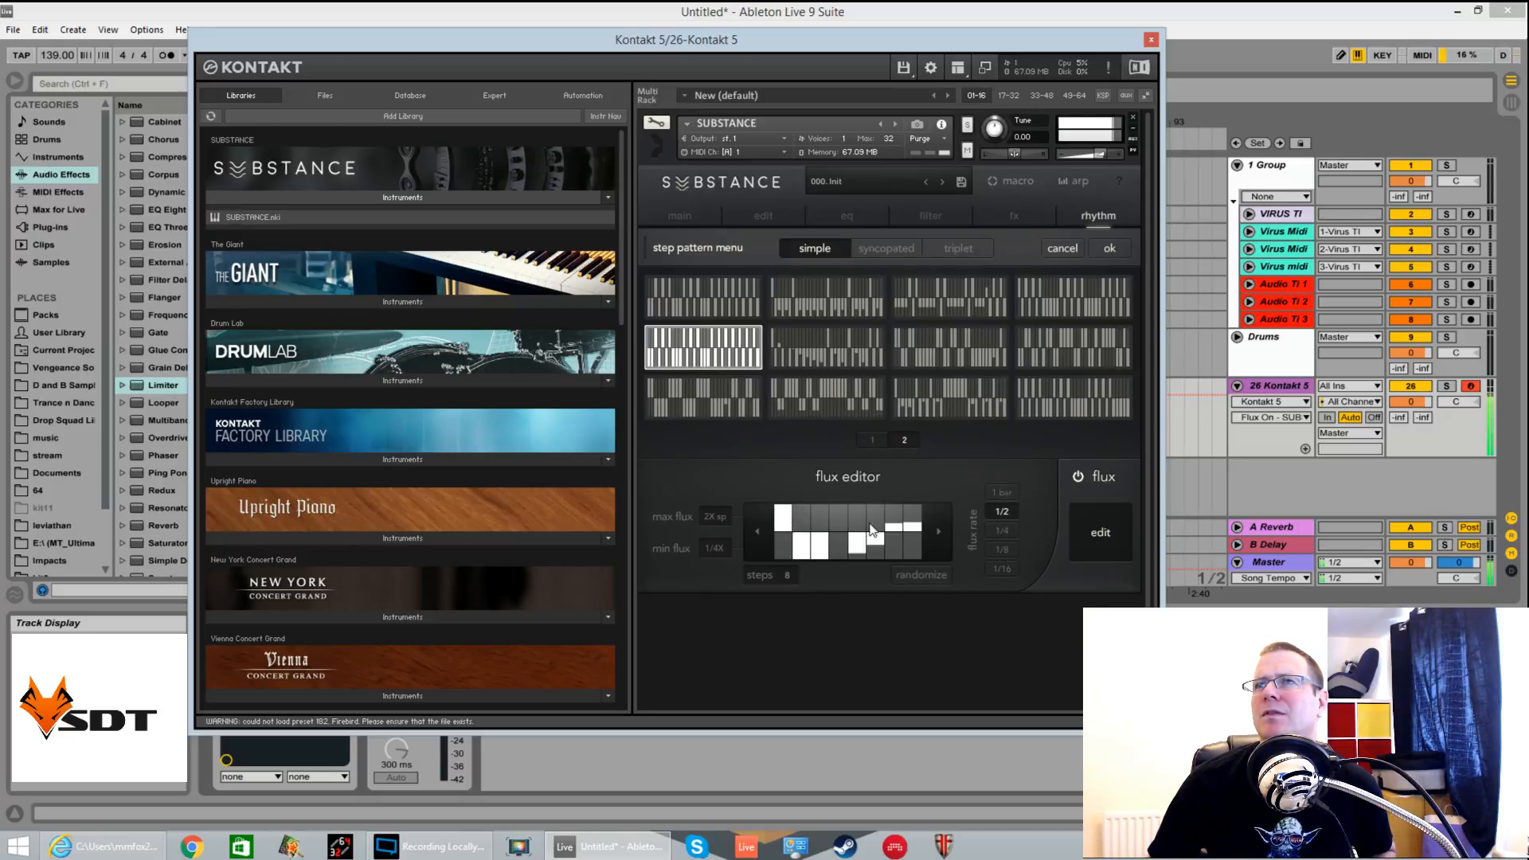
pyautogui.click(1008, 568)
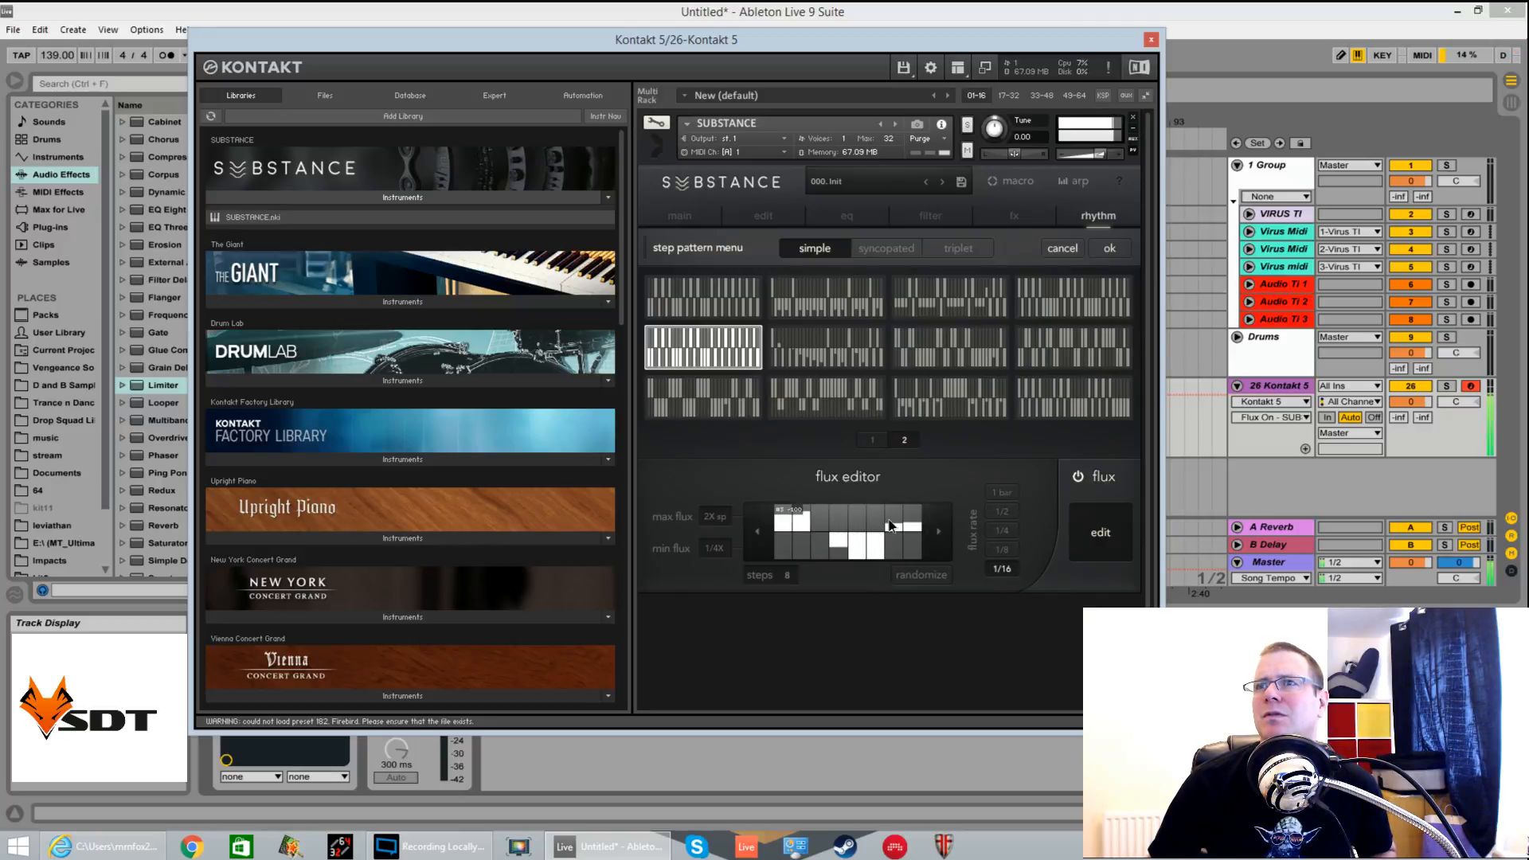
pyautogui.click(724, 548)
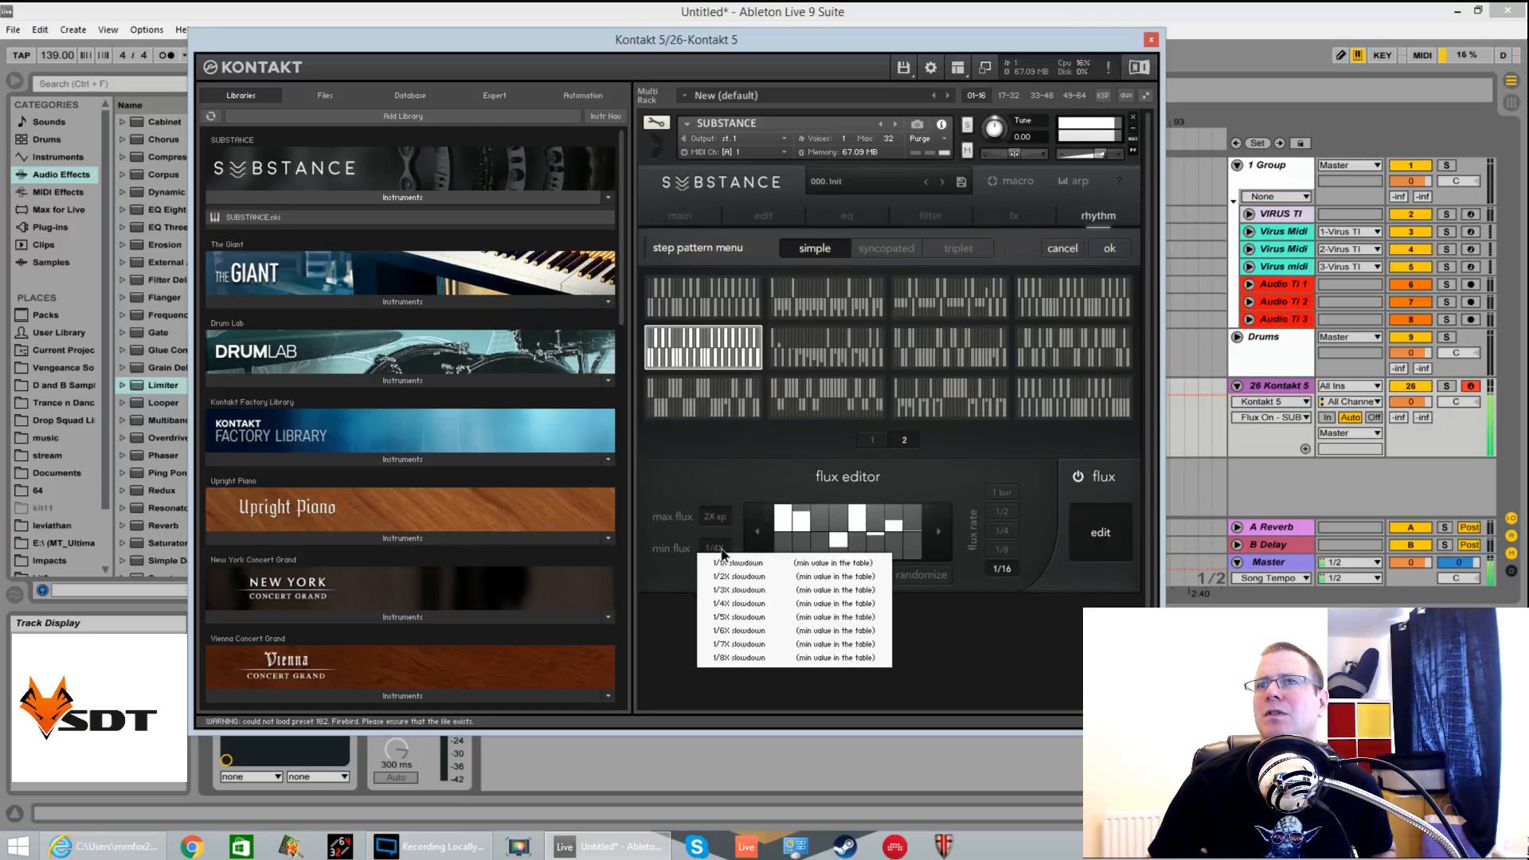
pyautogui.click(748, 630)
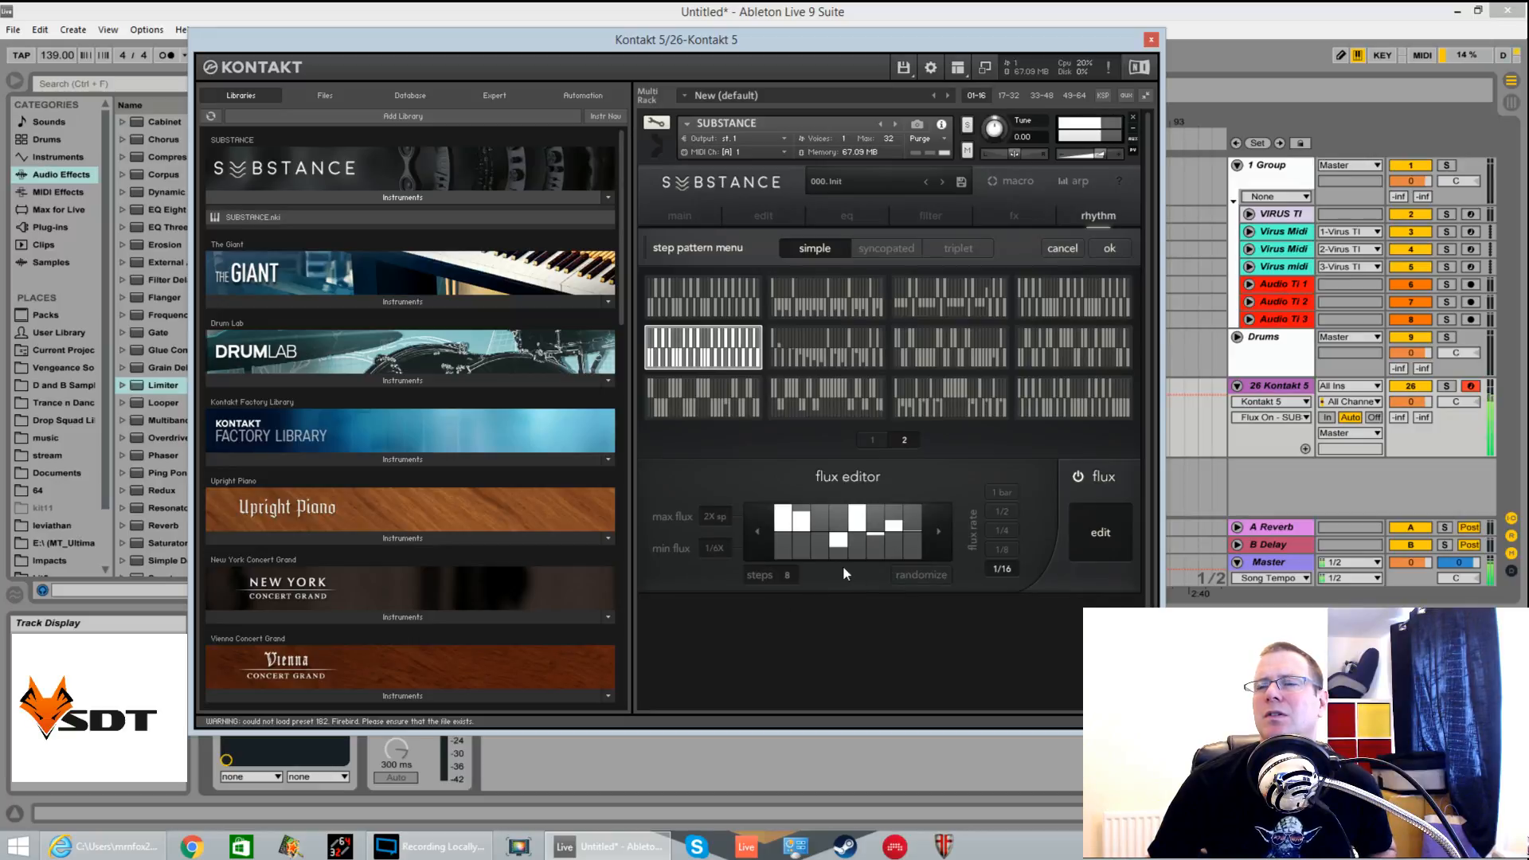
# Switch the rhythm to wave mode, turn off both flux and rhythm, and enable the growler layer
pyautogui.click(1136, 487)
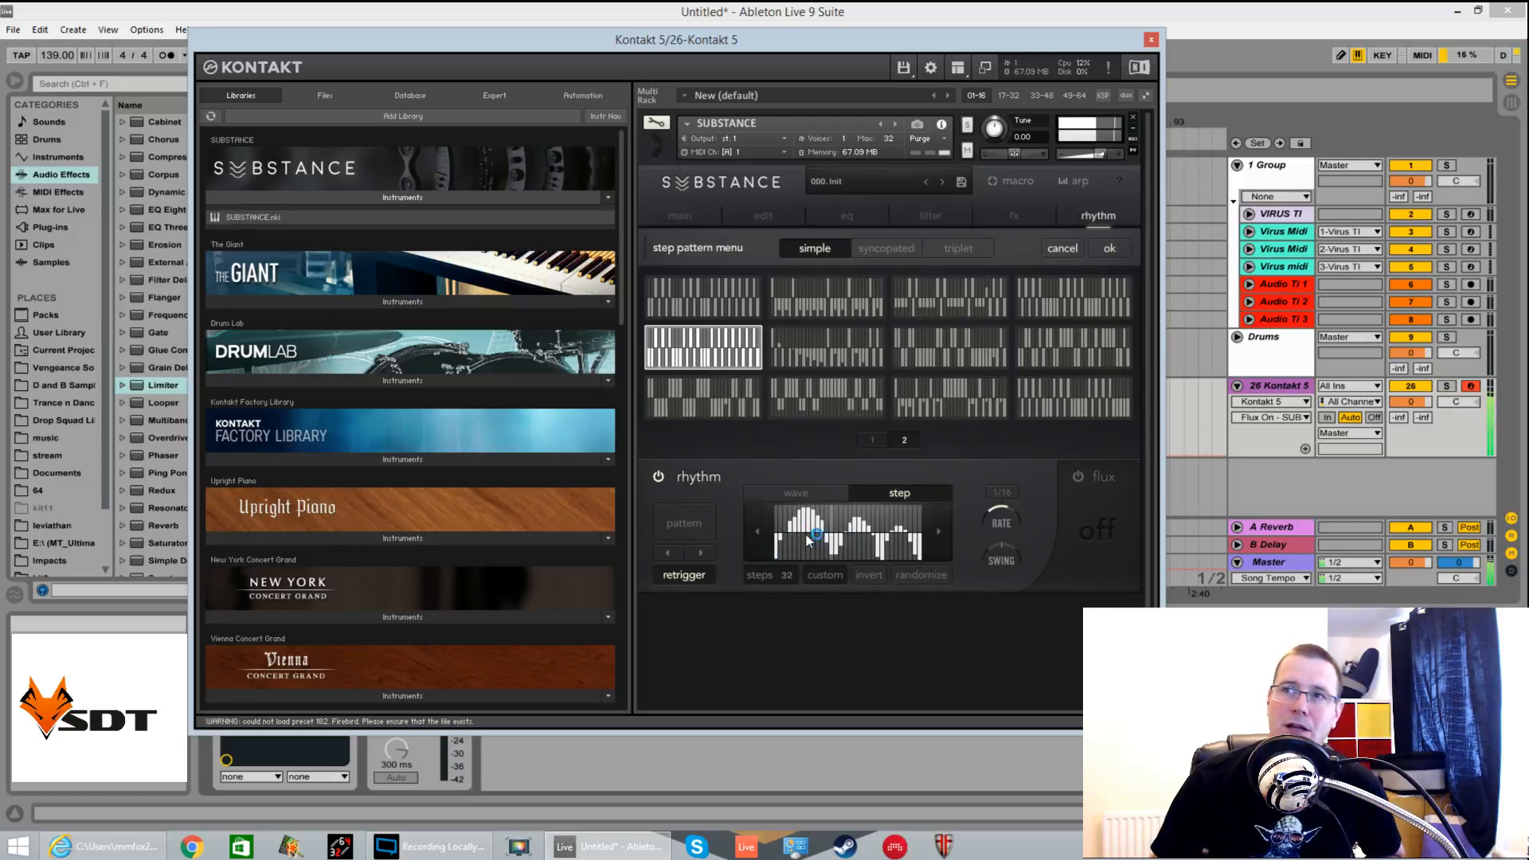
pyautogui.click(814, 491)
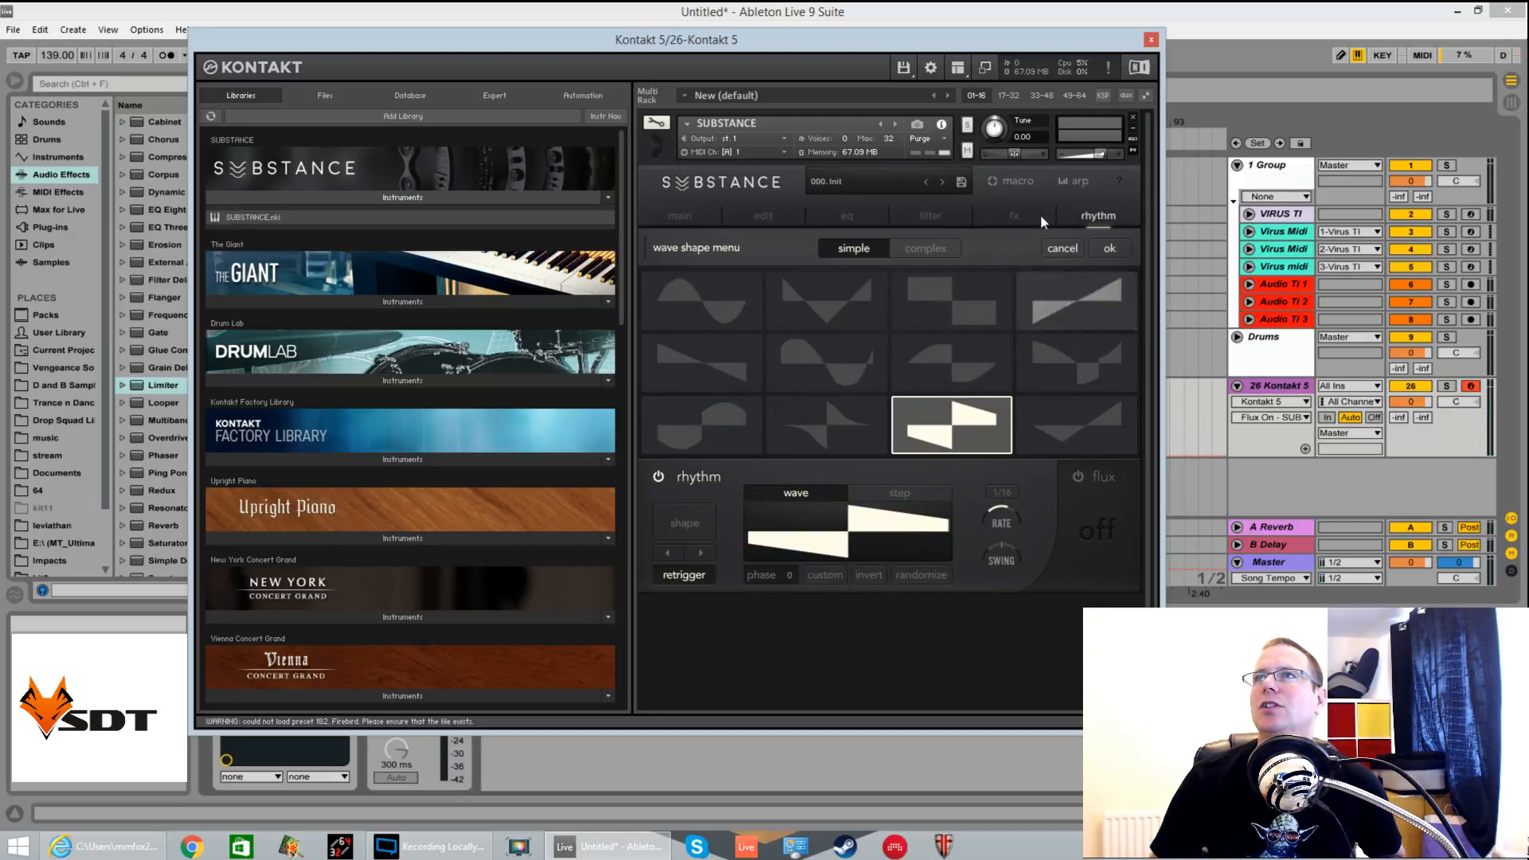
pyautogui.click(659, 476)
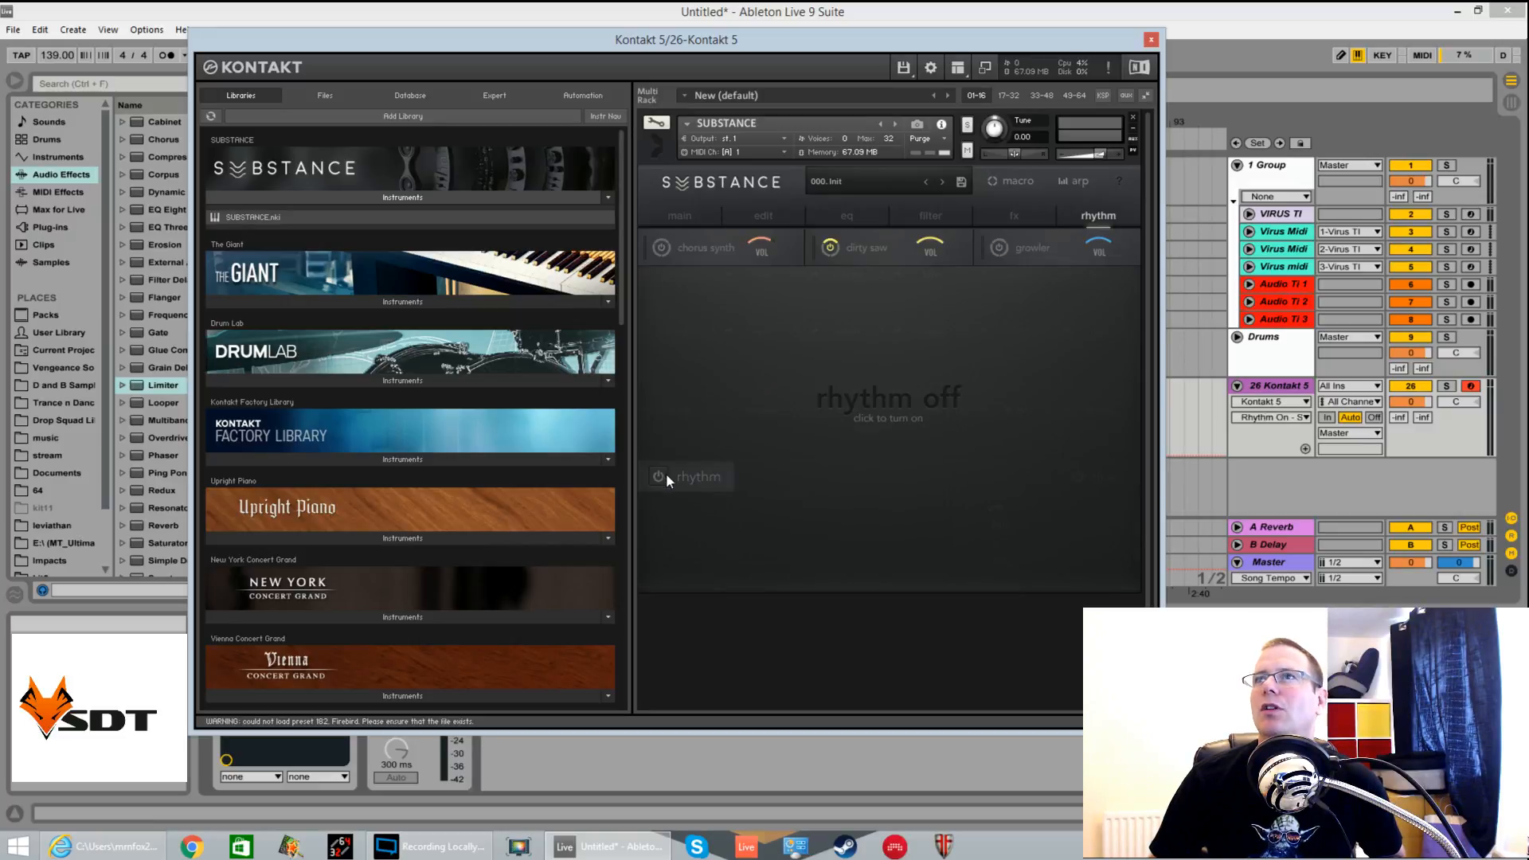
pyautogui.click(661, 476)
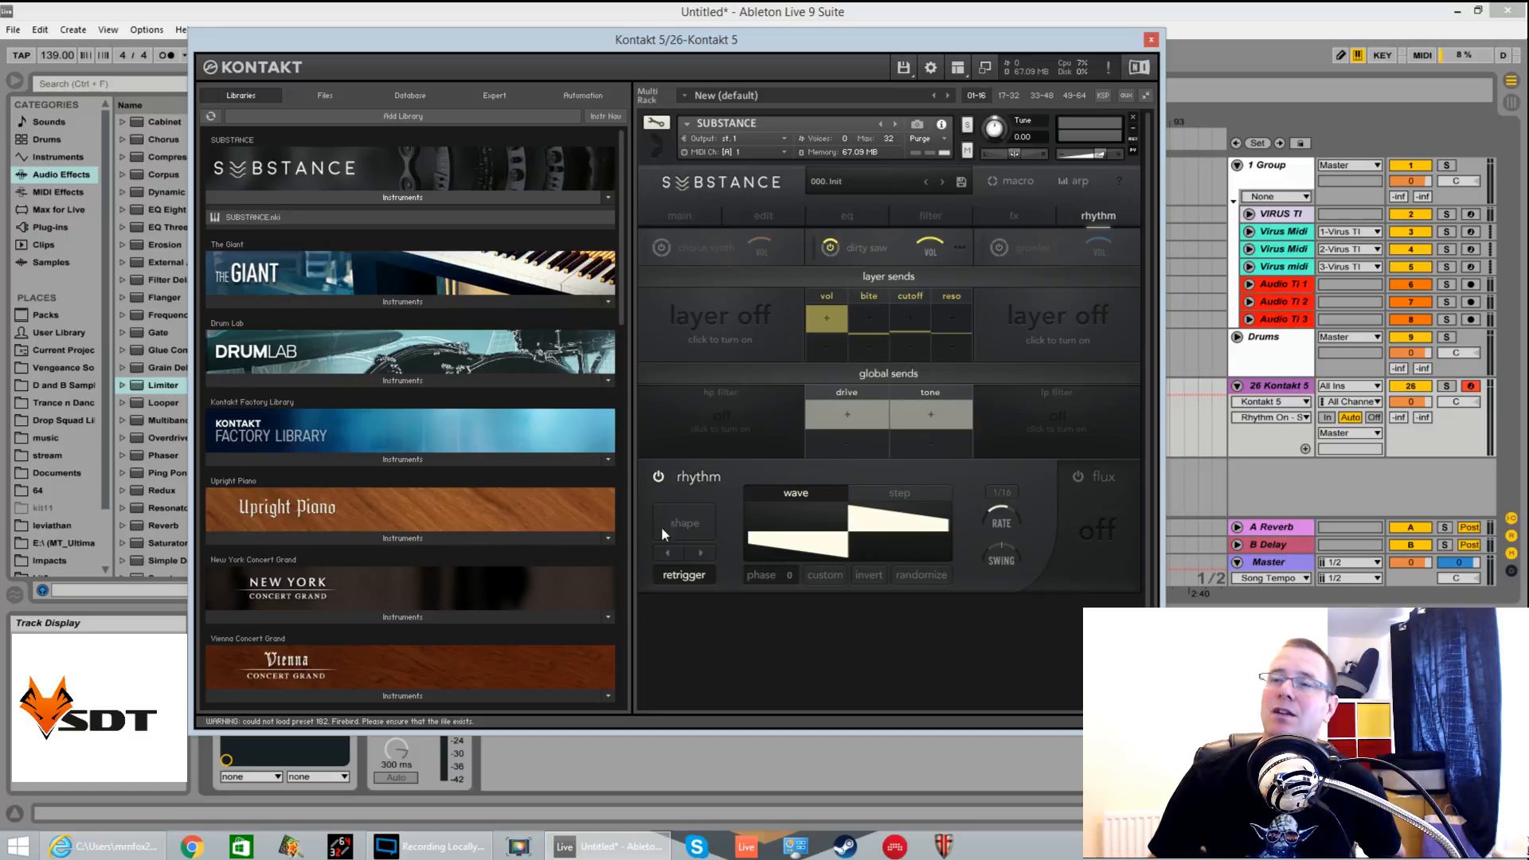
pyautogui.click(659, 476)
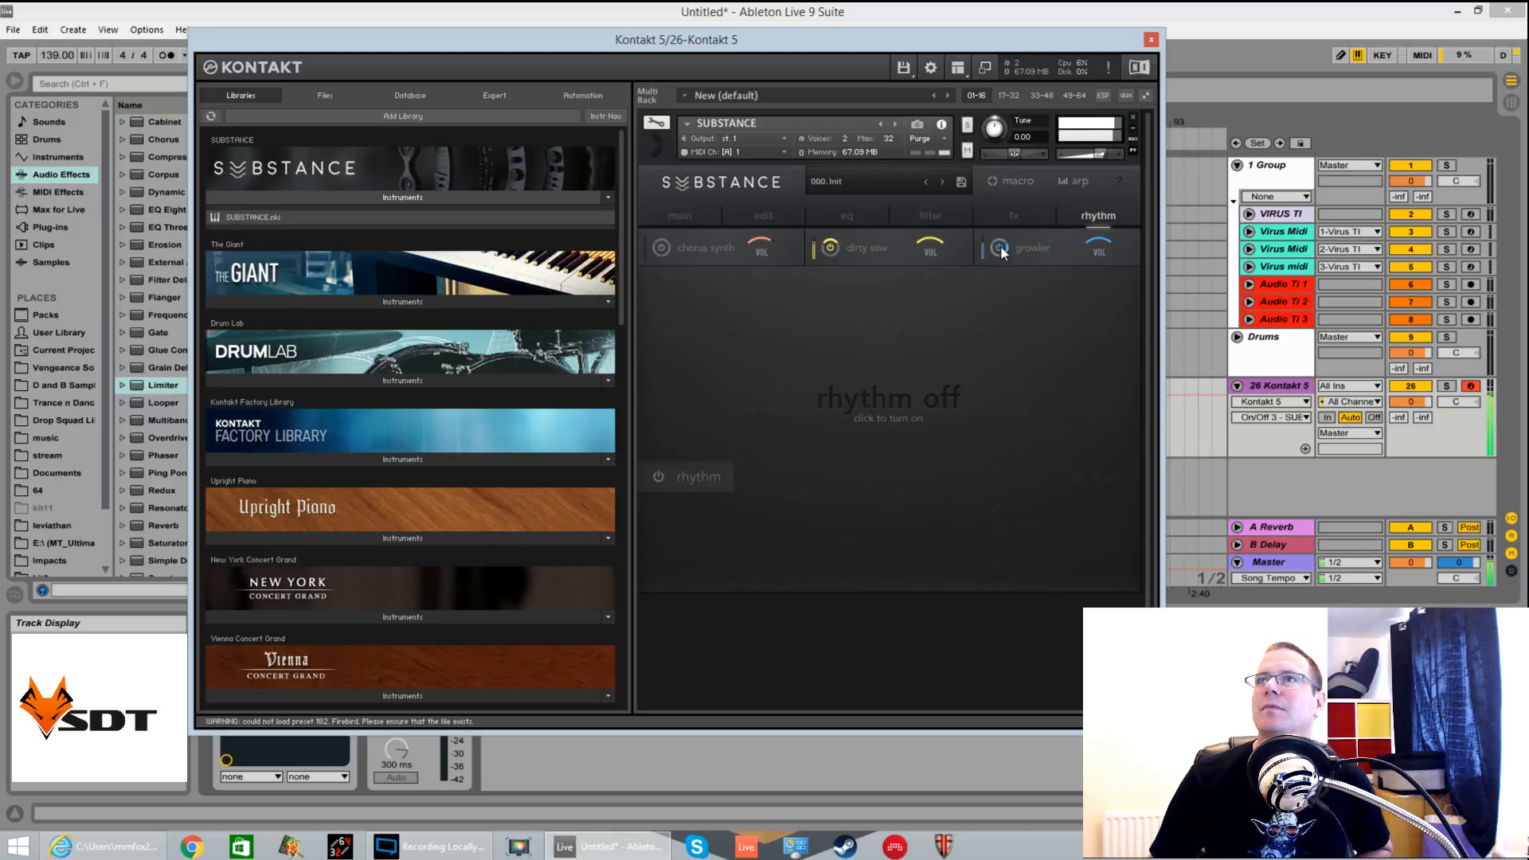
# Turn on the arpeggiator and load the second pattern in the middle row of the simple arp patterns' first page
pyautogui.click(1080, 175)
pyautogui.click(832, 291)
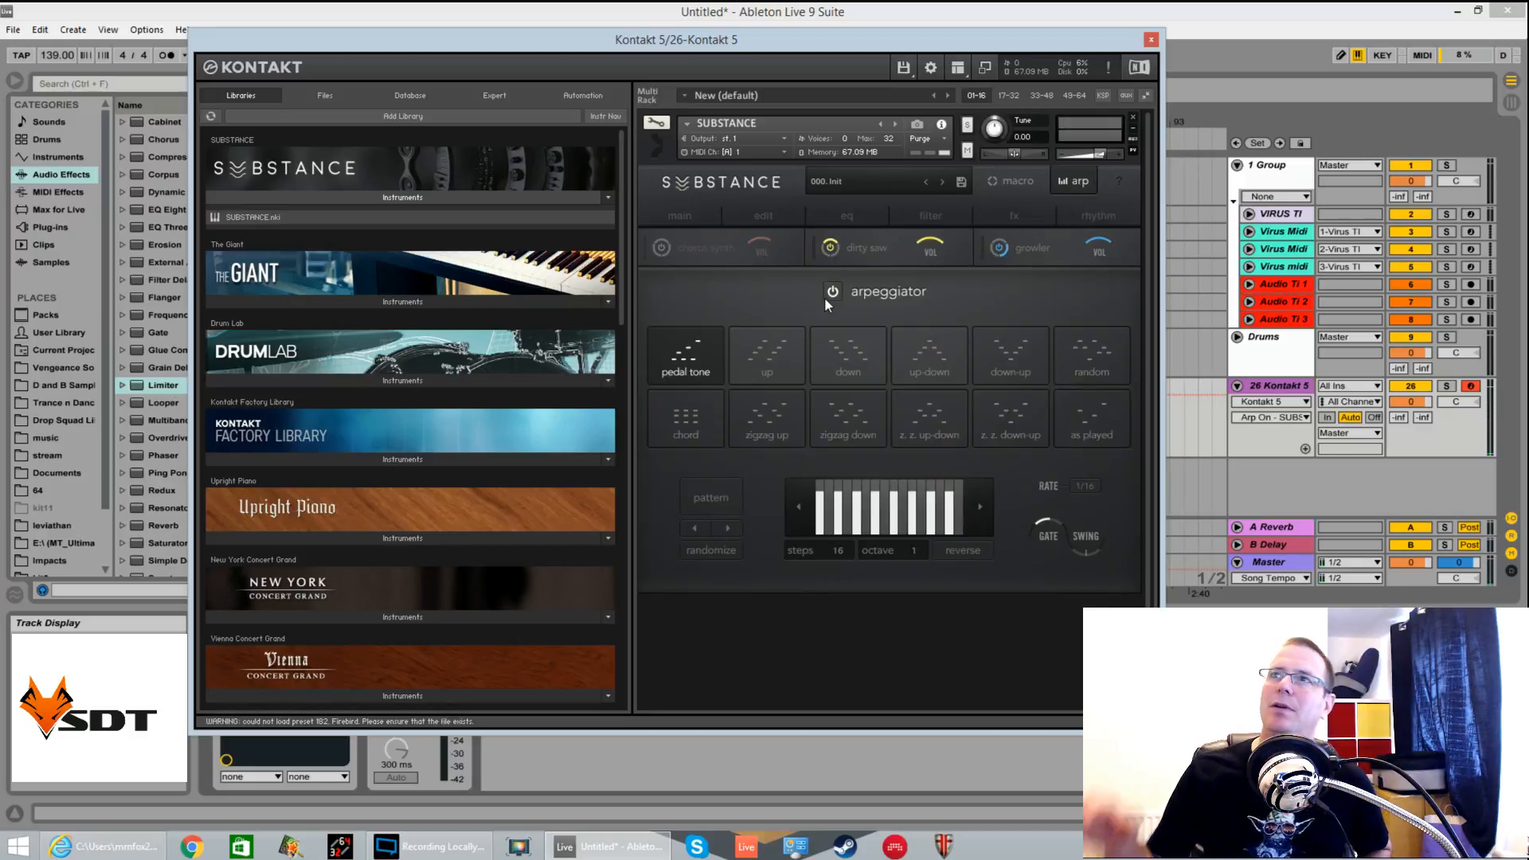
pyautogui.click(705, 494)
pyautogui.click(871, 439)
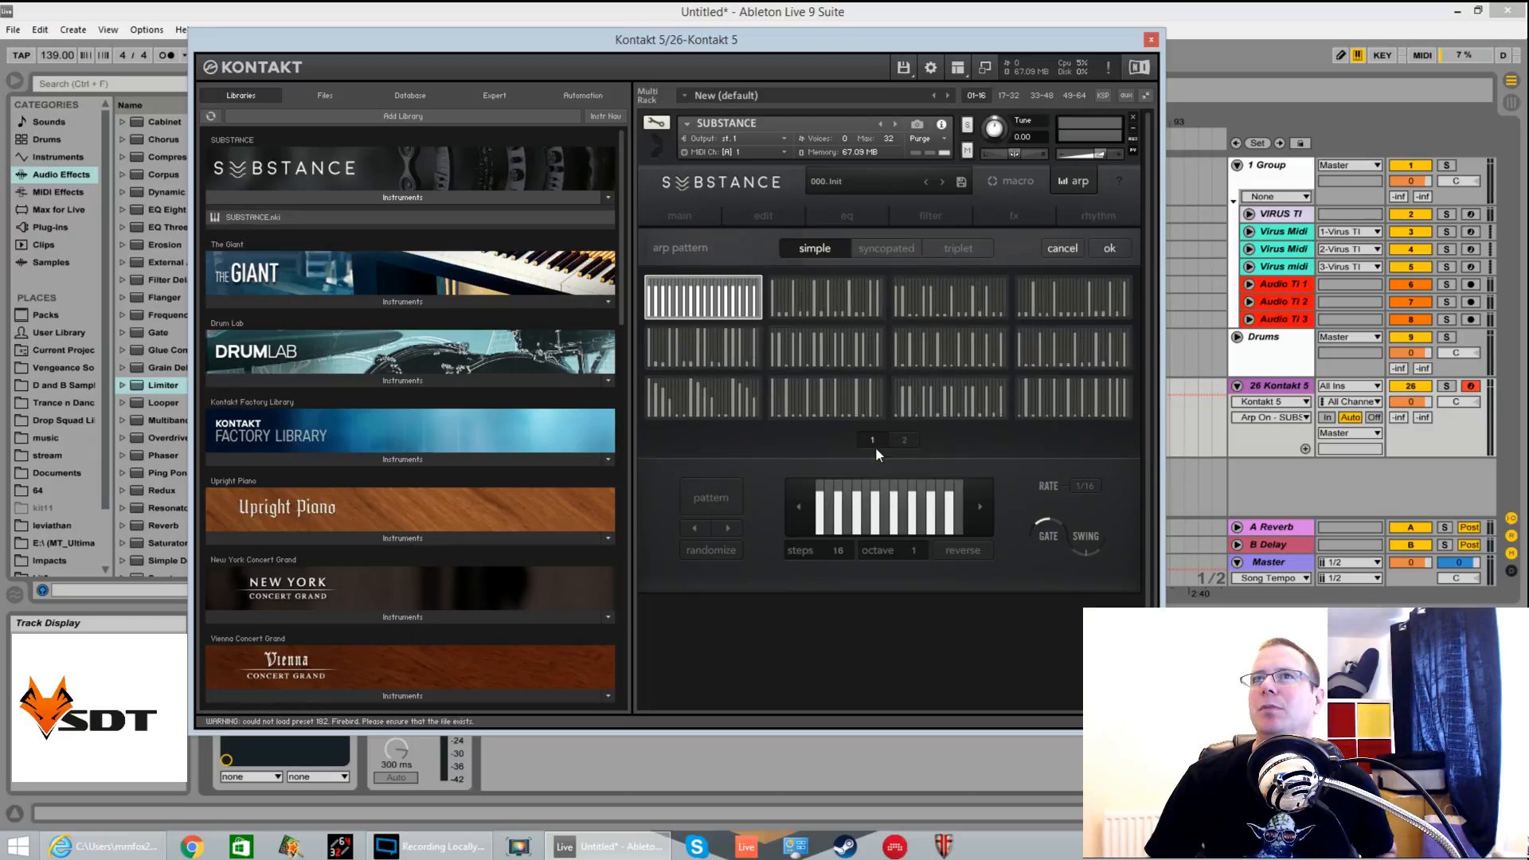
pyautogui.click(714, 404)
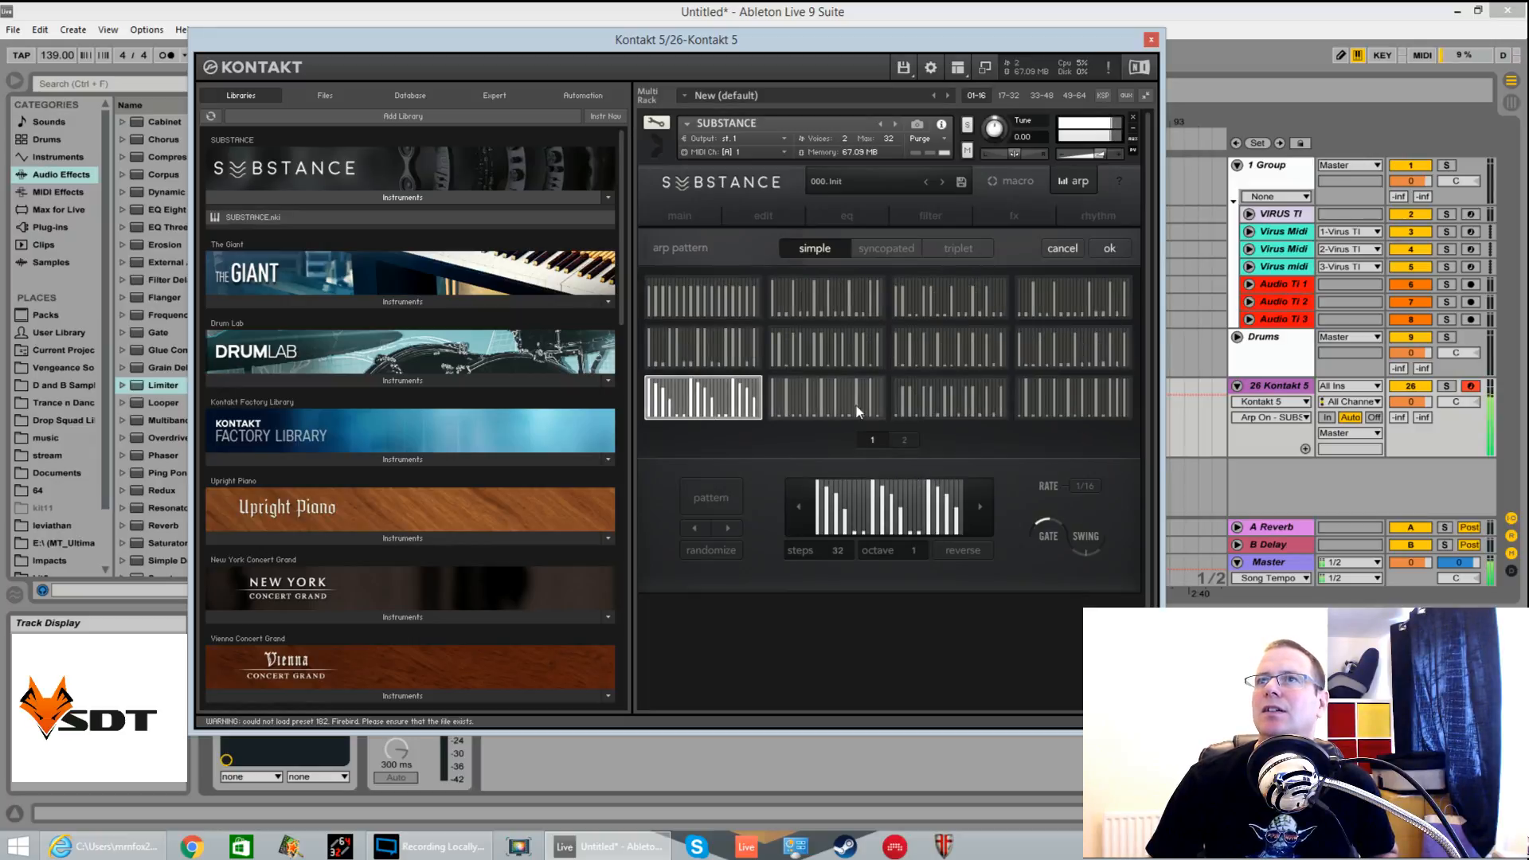
pyautogui.click(825, 347)
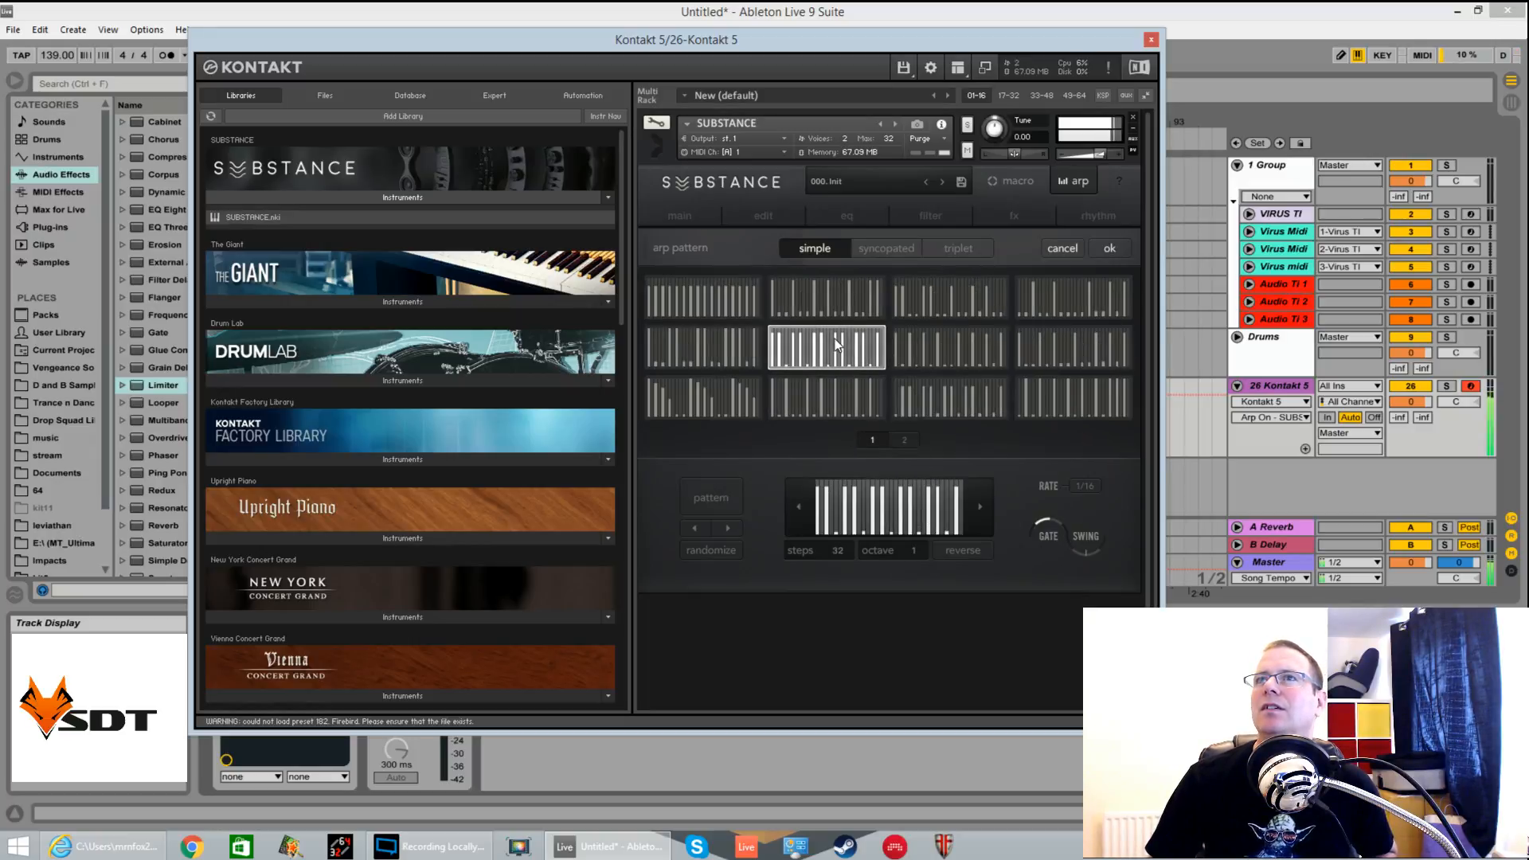
pyautogui.click(1109, 248)
# Audition the zigzag up and chord arpeggiator modes, settle on down-up, and set the octave range to 2
pyautogui.click(776, 424)
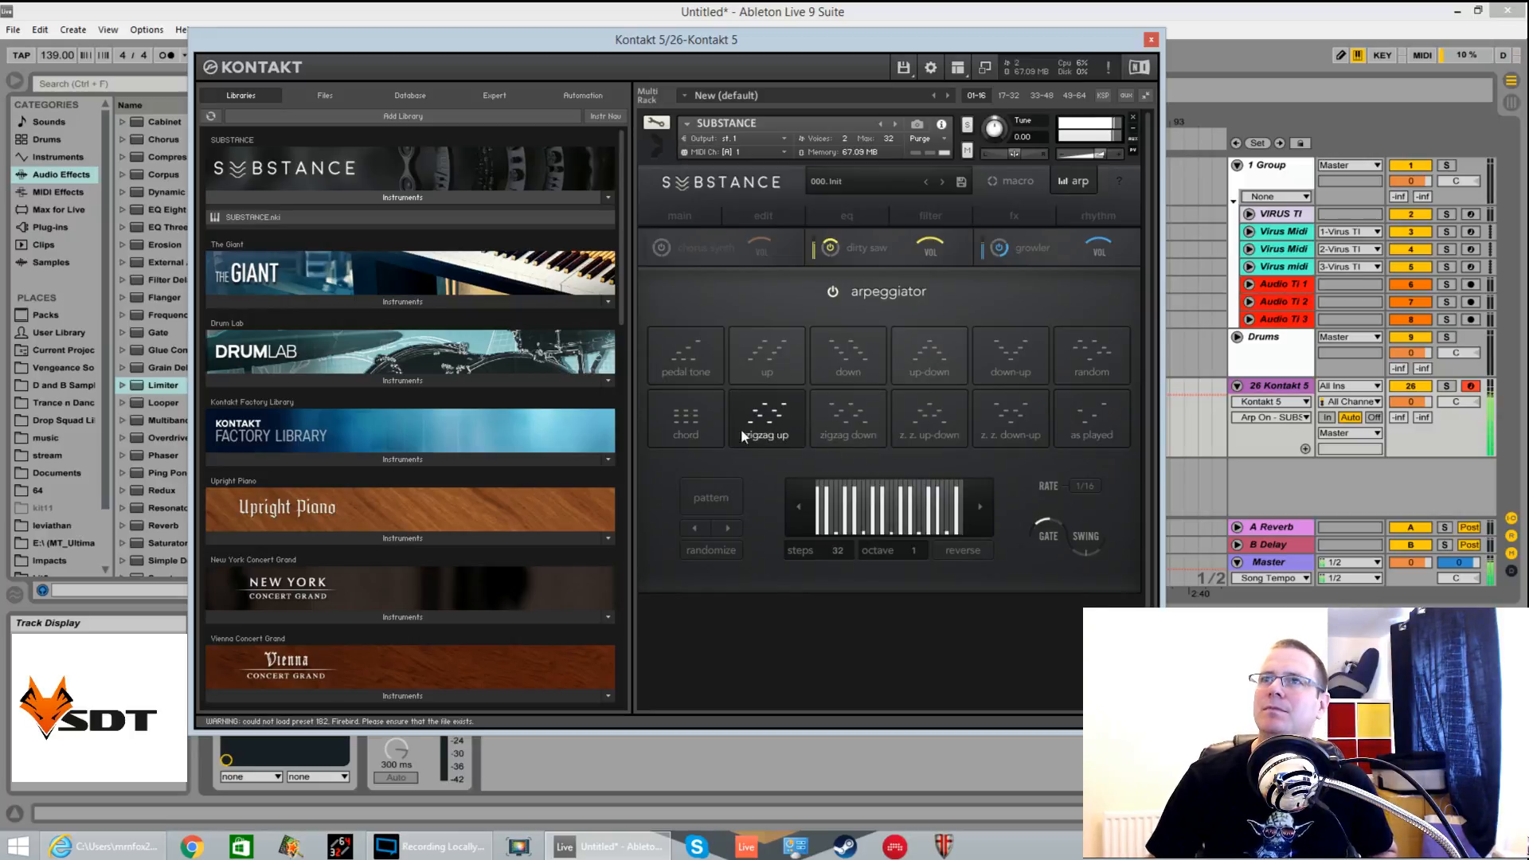
pyautogui.click(699, 423)
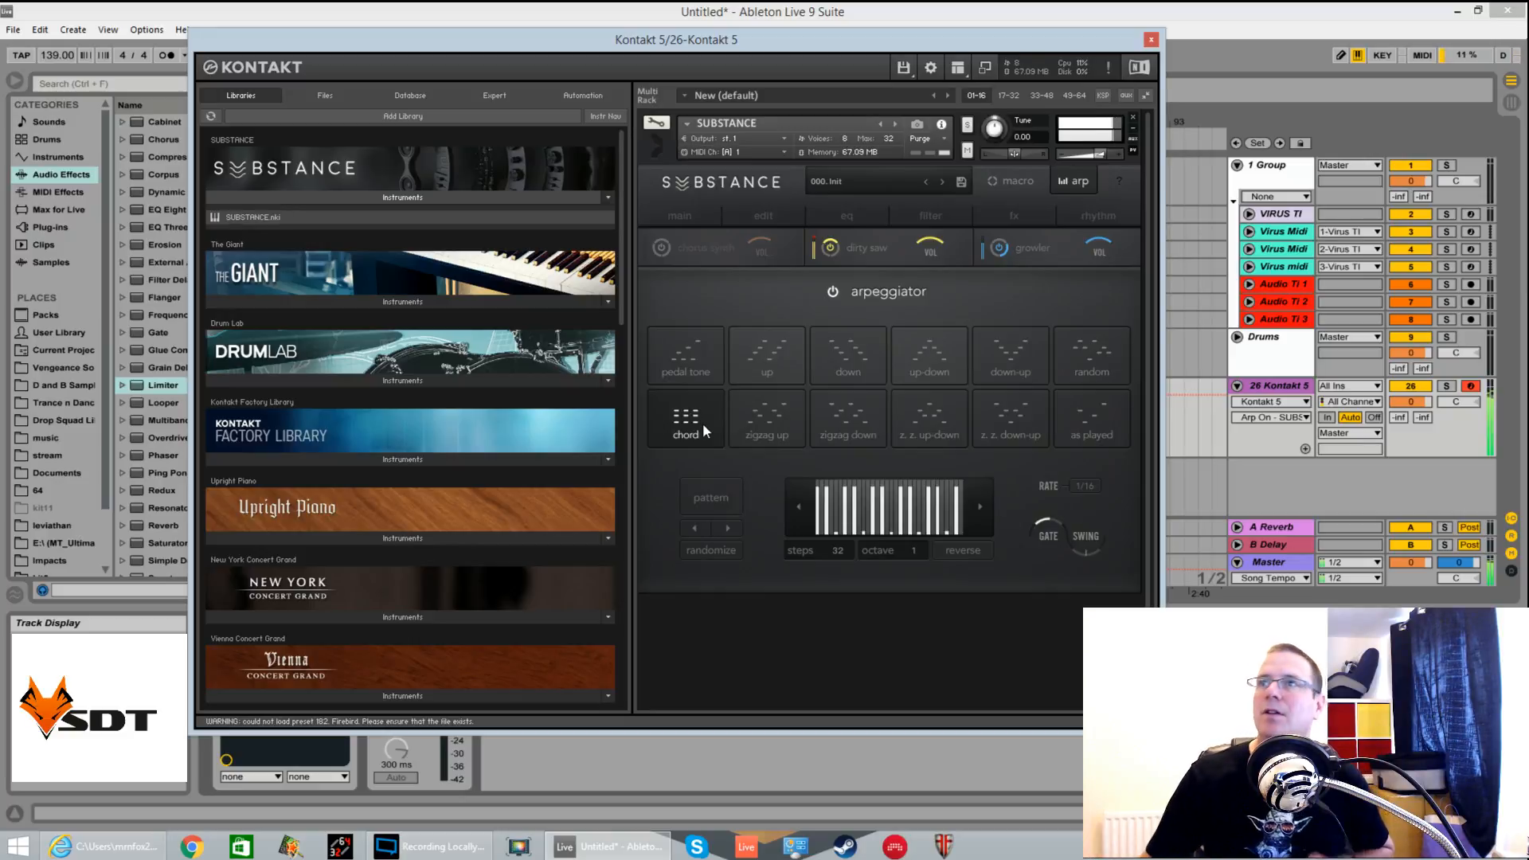
pyautogui.click(1016, 342)
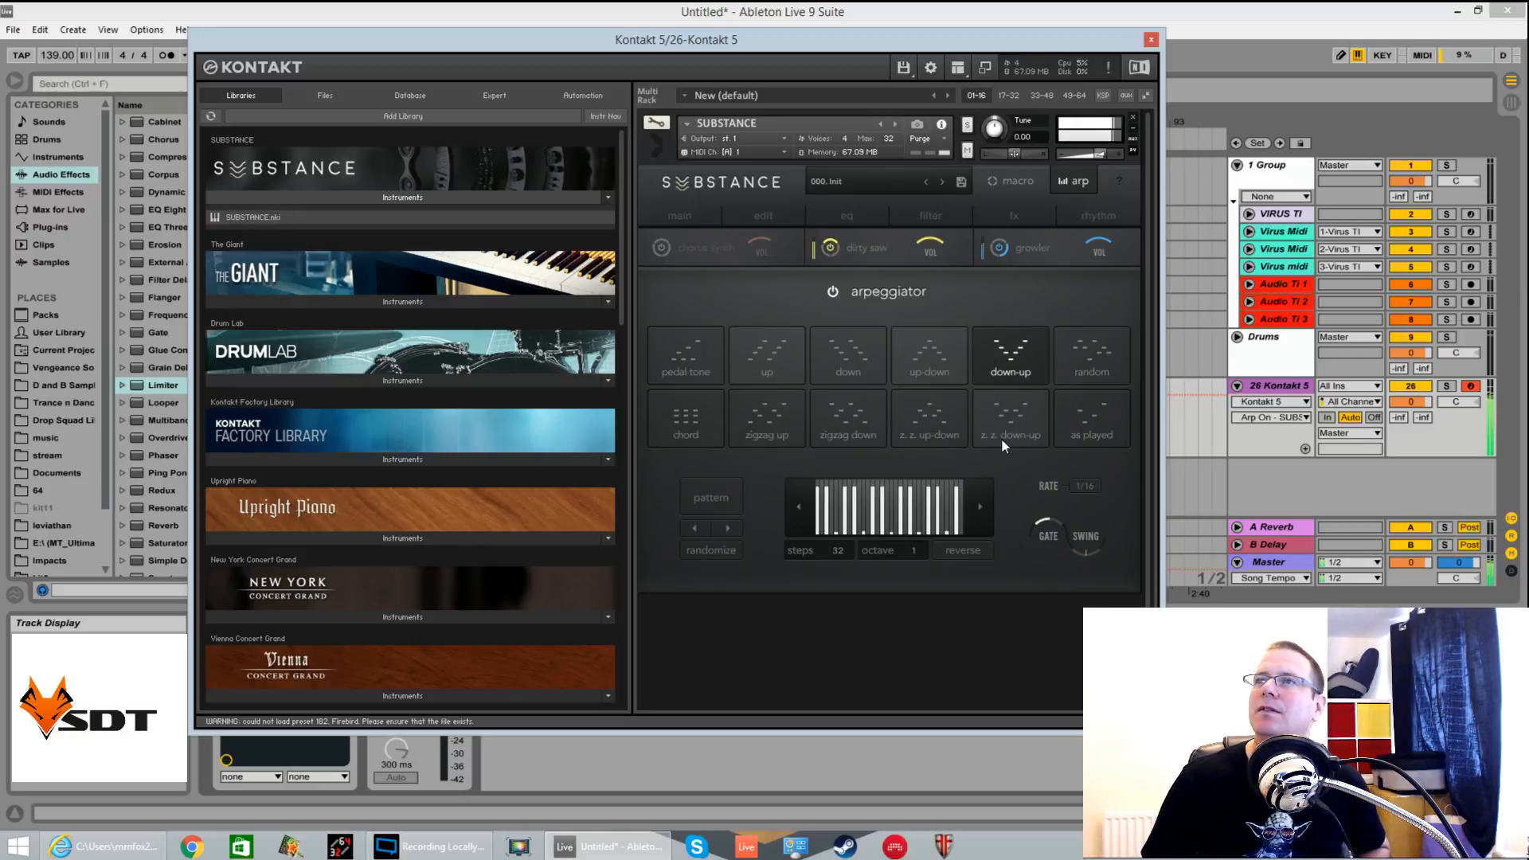
pyautogui.click(920, 547)
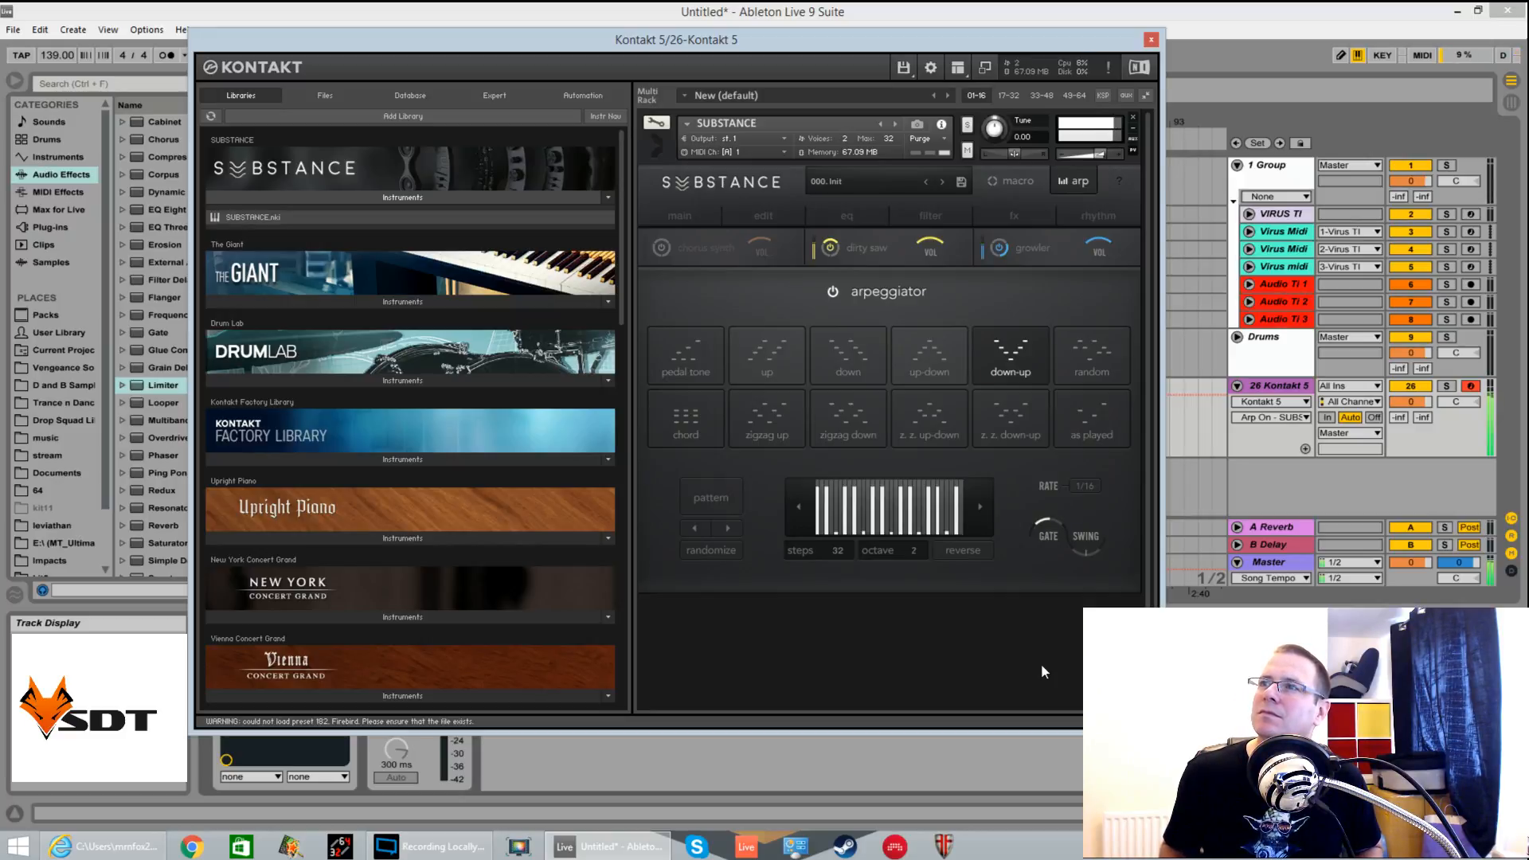
# Try the as played mode at a 1/32 arp rate, settling on up-down with a 1/16t triplet rate
pyautogui.click(1086, 487)
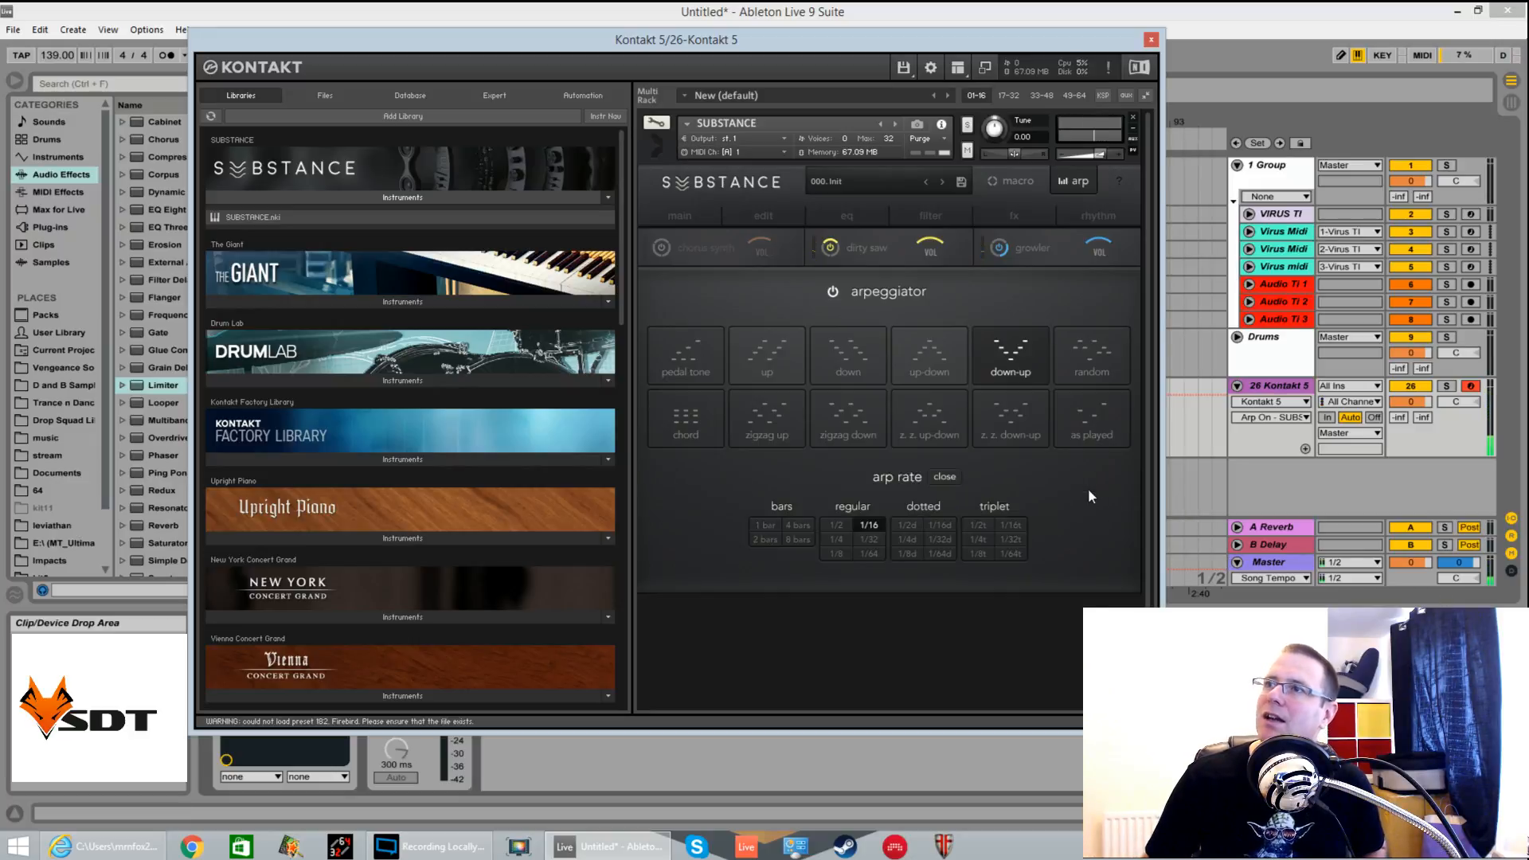
pyautogui.click(868, 540)
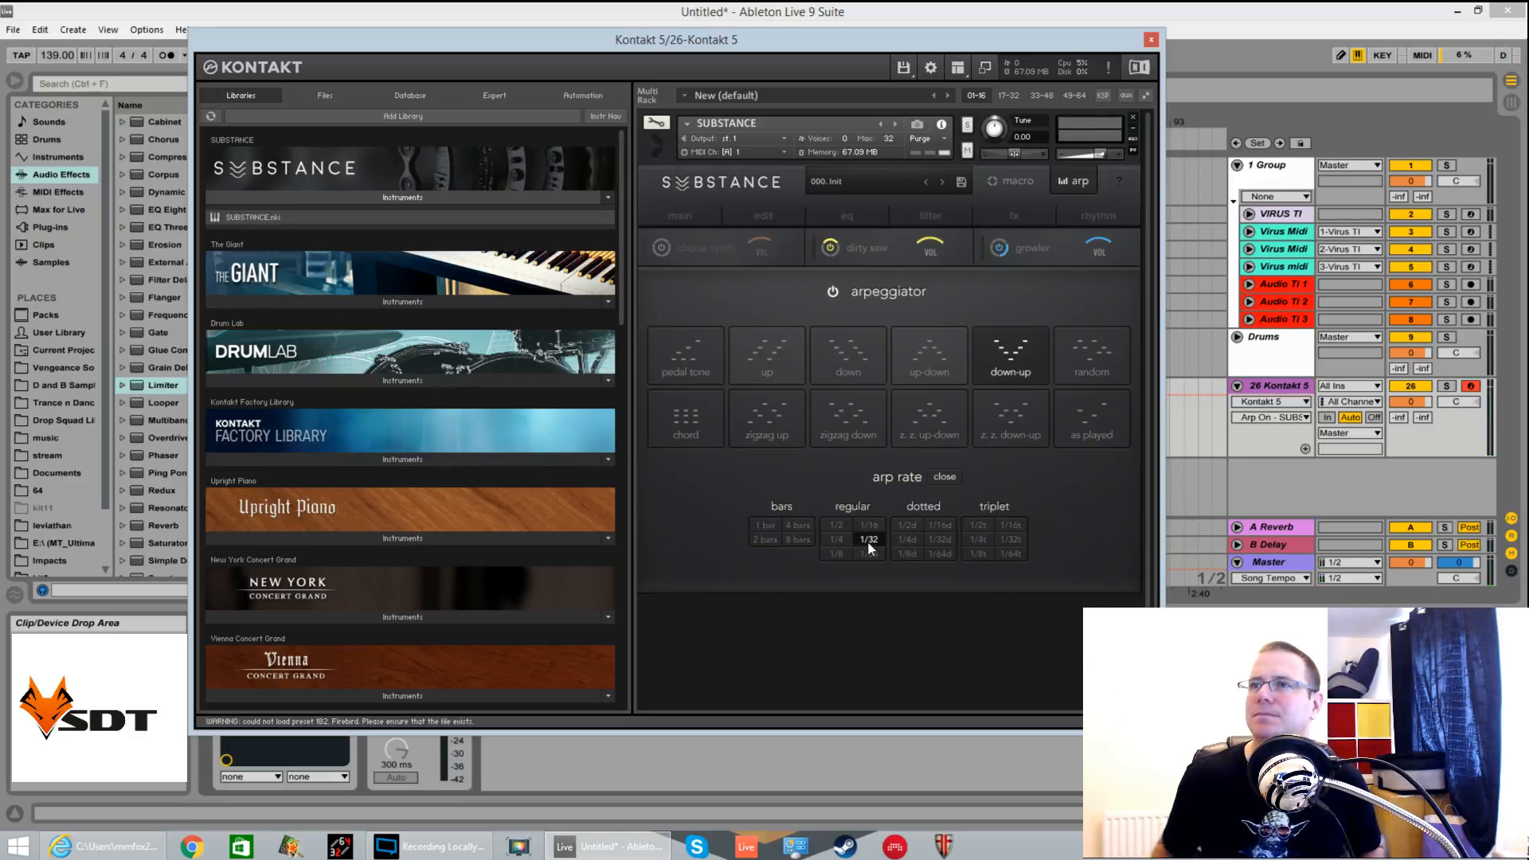
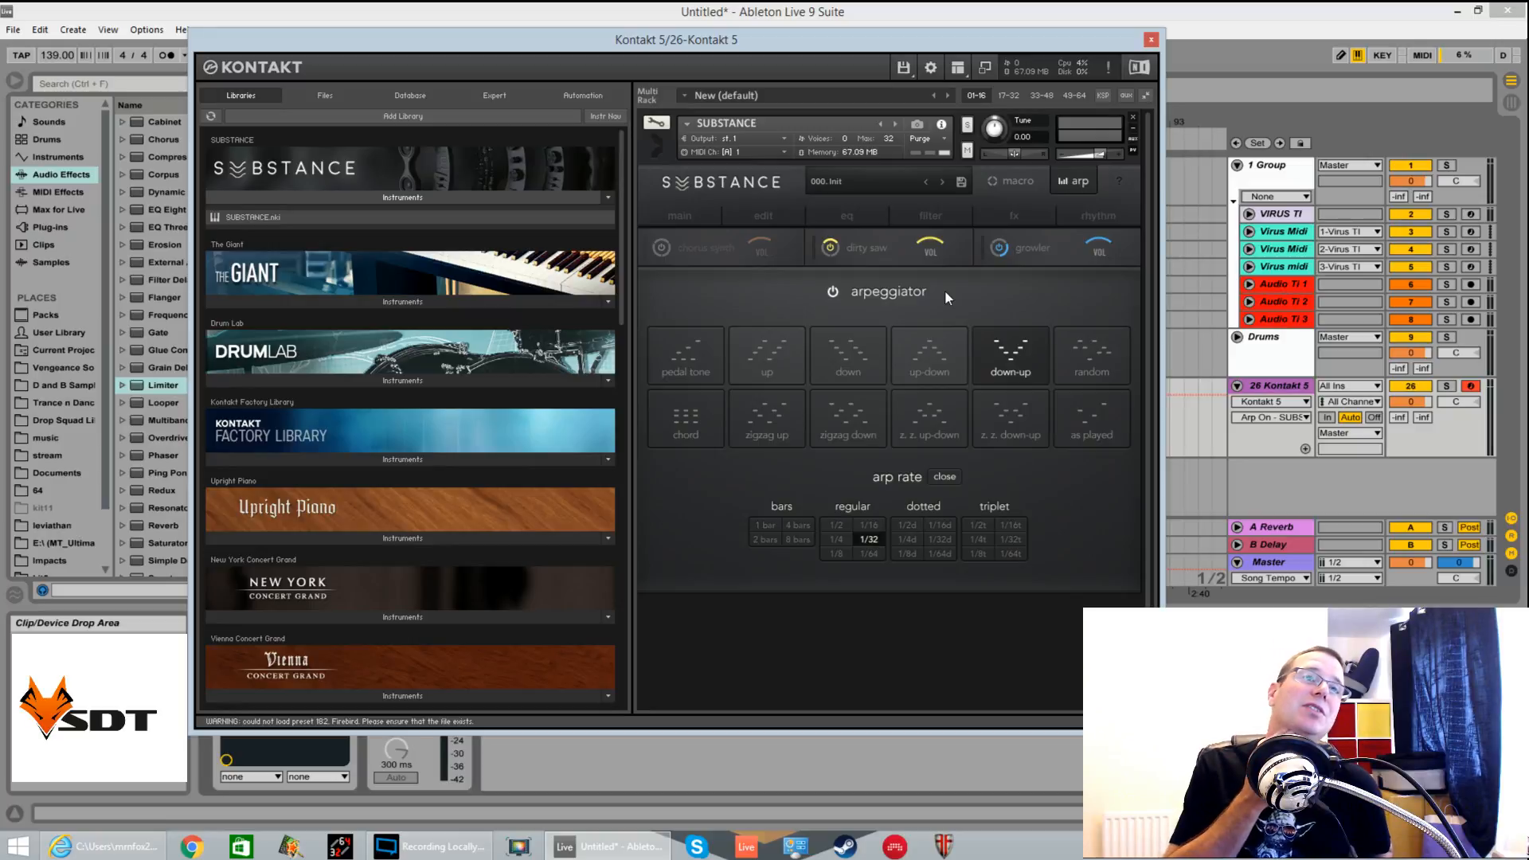
pyautogui.click(1081, 428)
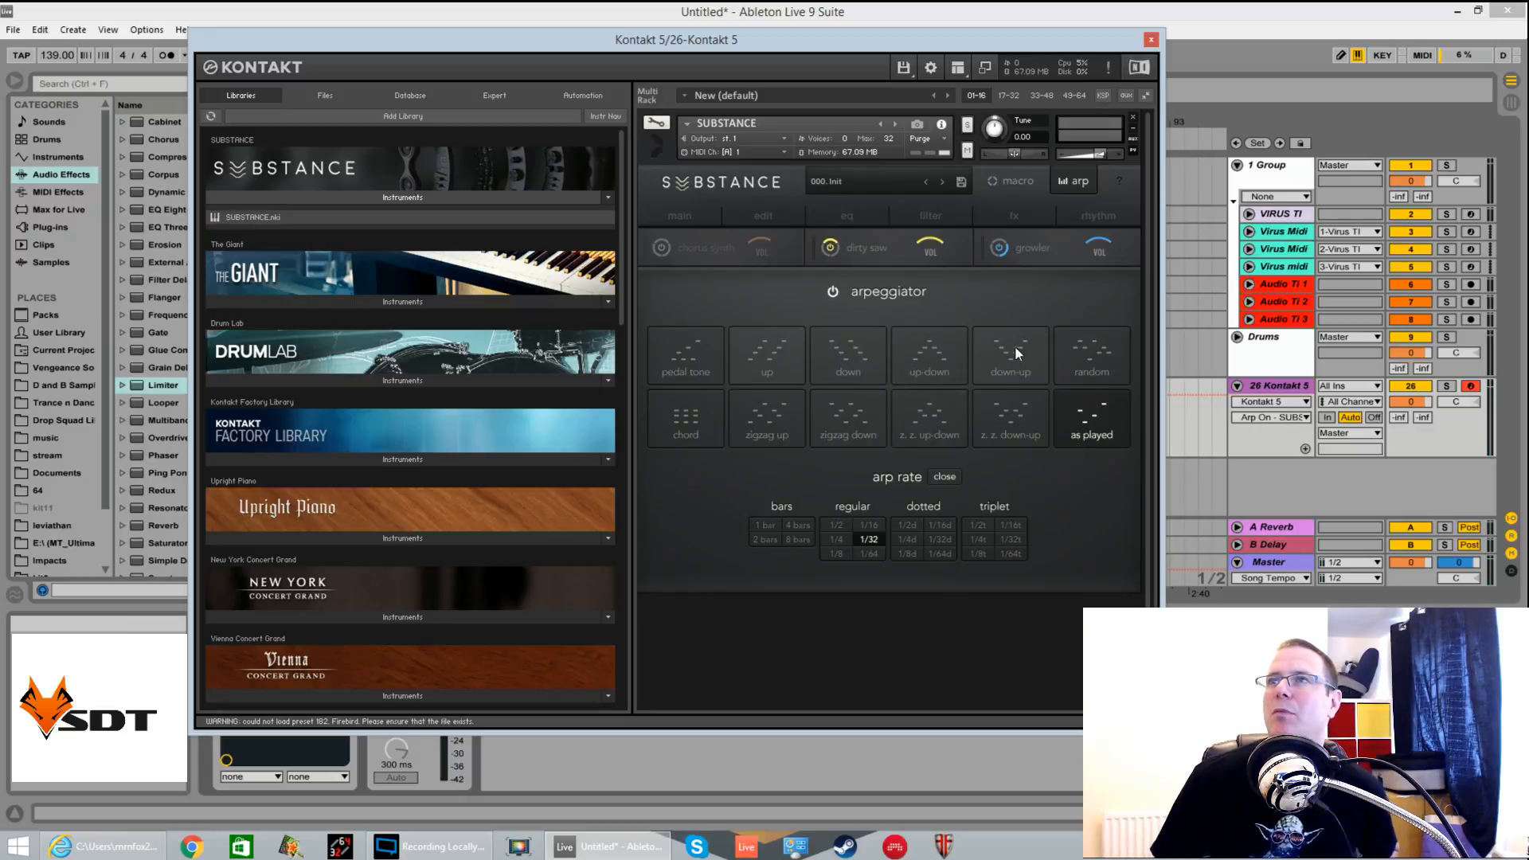
pyautogui.click(933, 370)
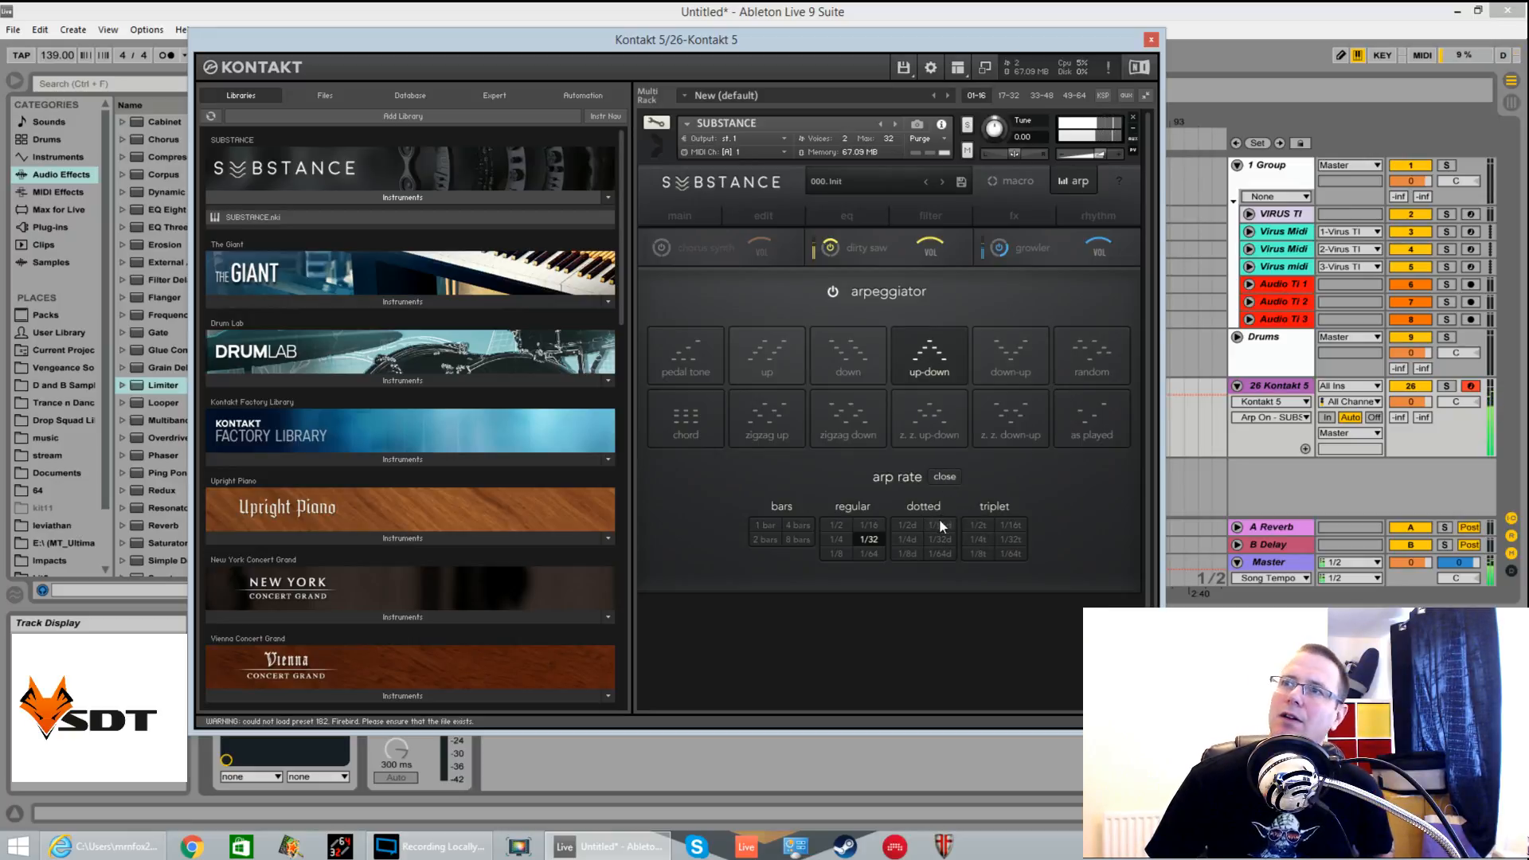
pyautogui.click(1011, 526)
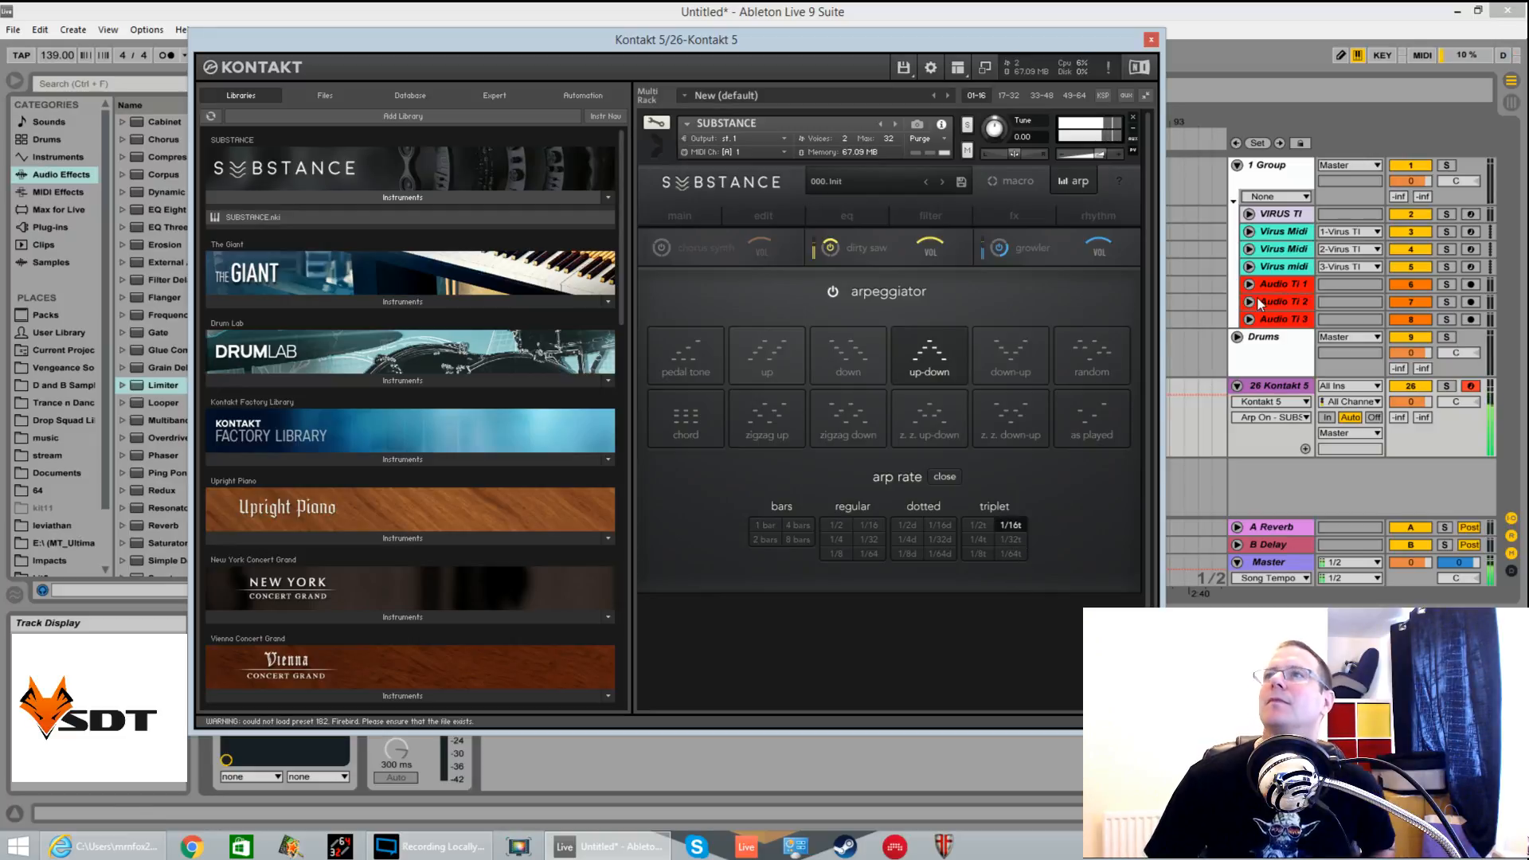
# Enter macro assignment, select macro 1, and show its slots on the main page
pyautogui.click(1015, 182)
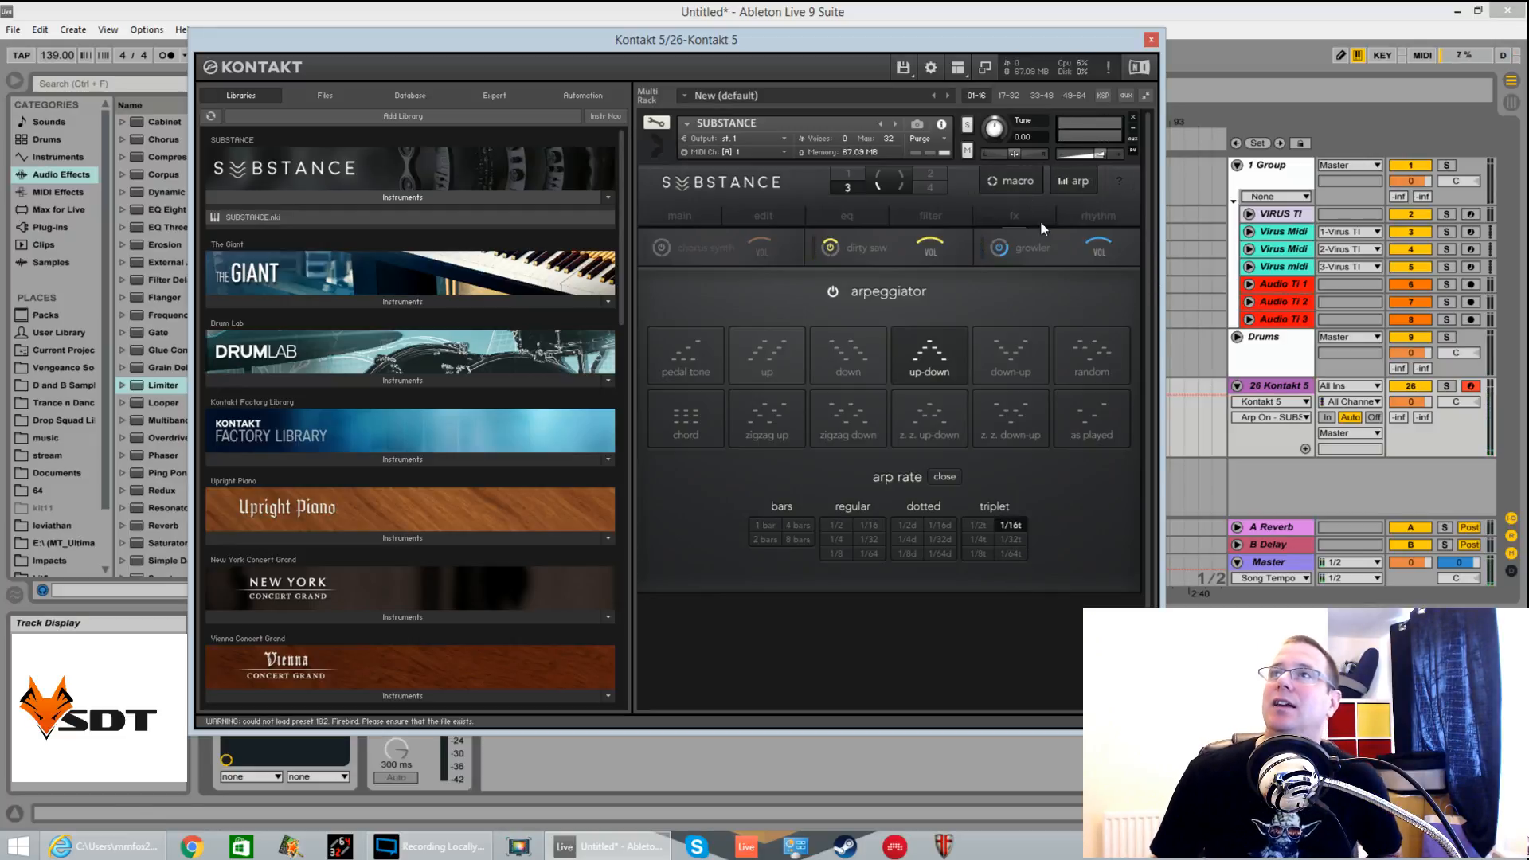
pyautogui.click(1016, 185)
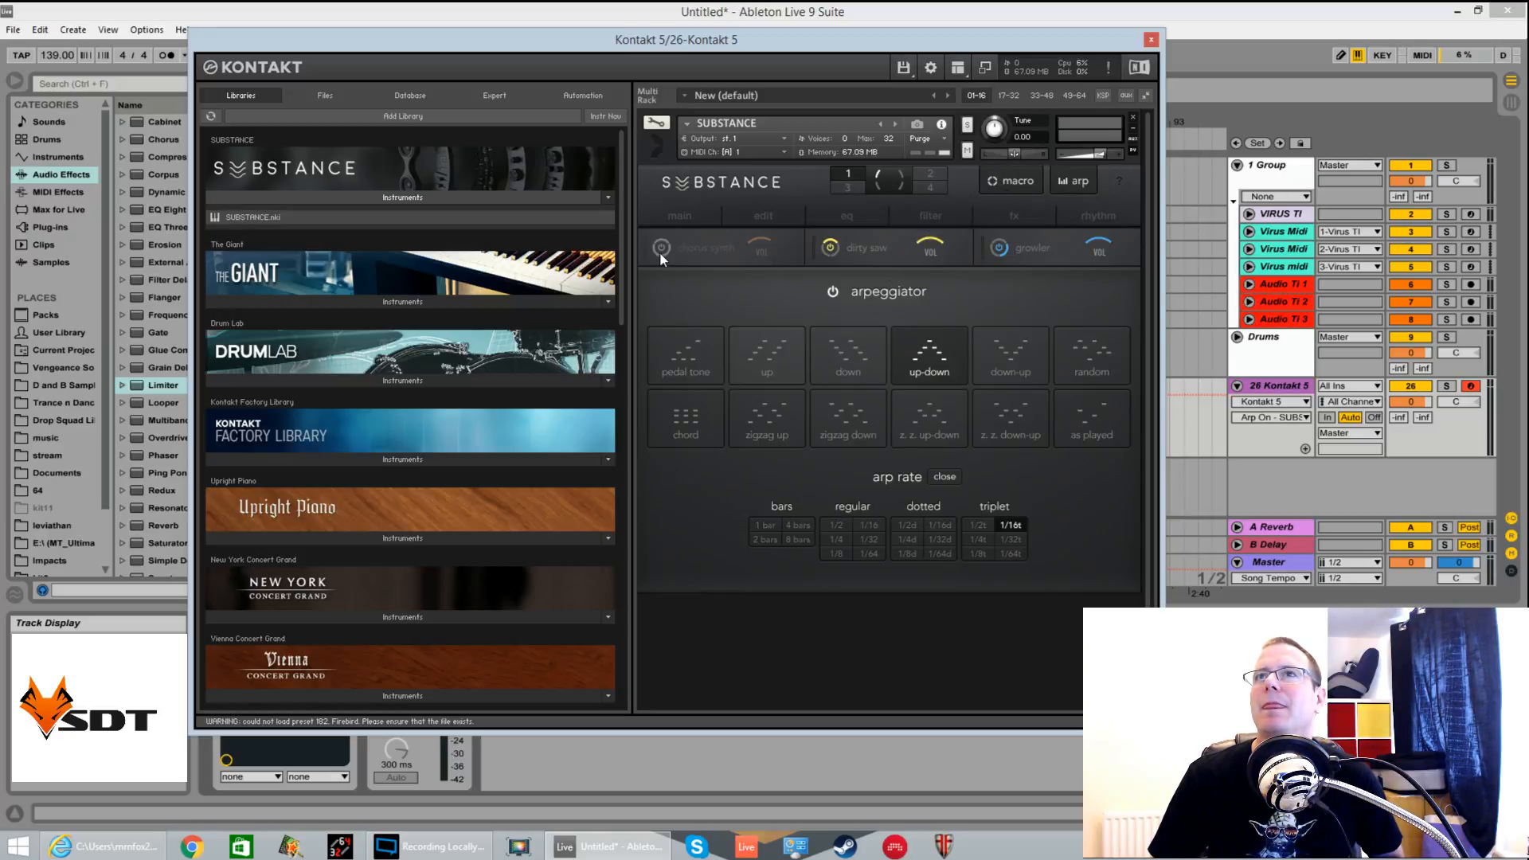
pyautogui.click(833, 292)
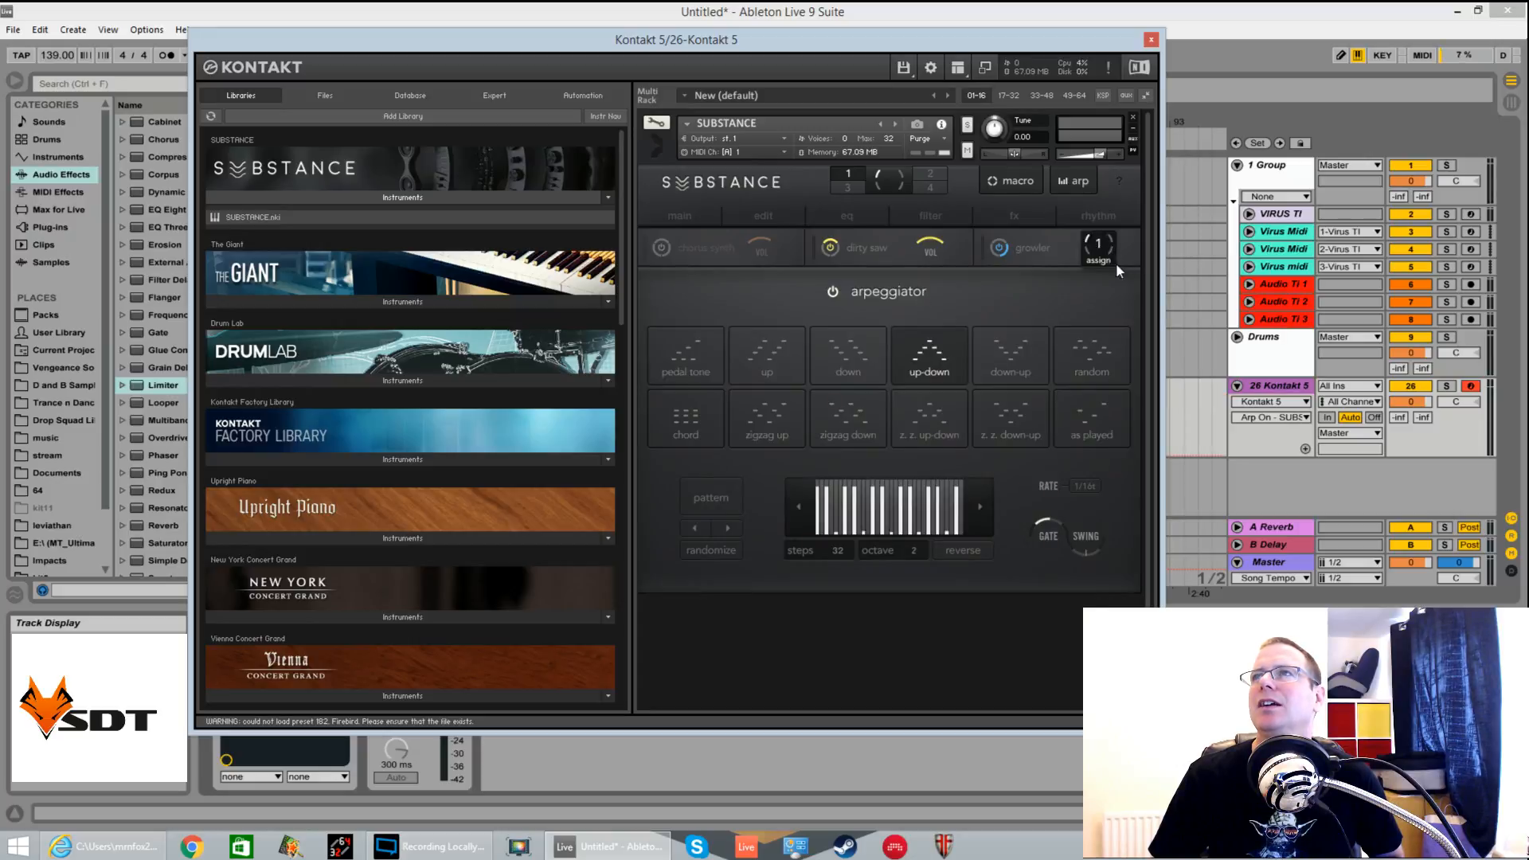
pyautogui.click(693, 217)
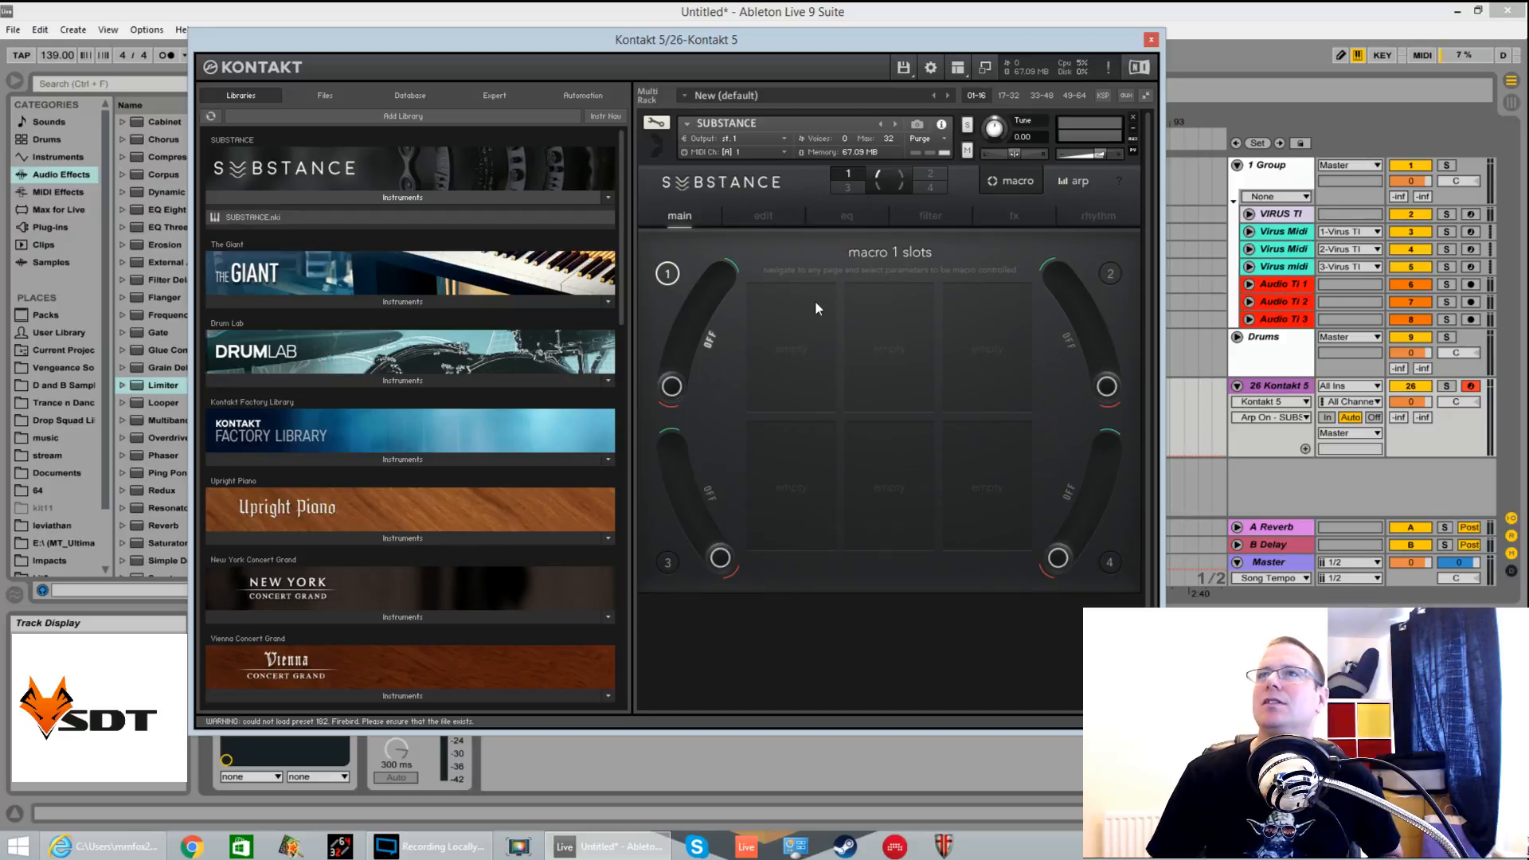
# Raise the macro 1 slider about a quarter of its travel and the macro 4 slider slightly
pyautogui.rightClick(785, 329)
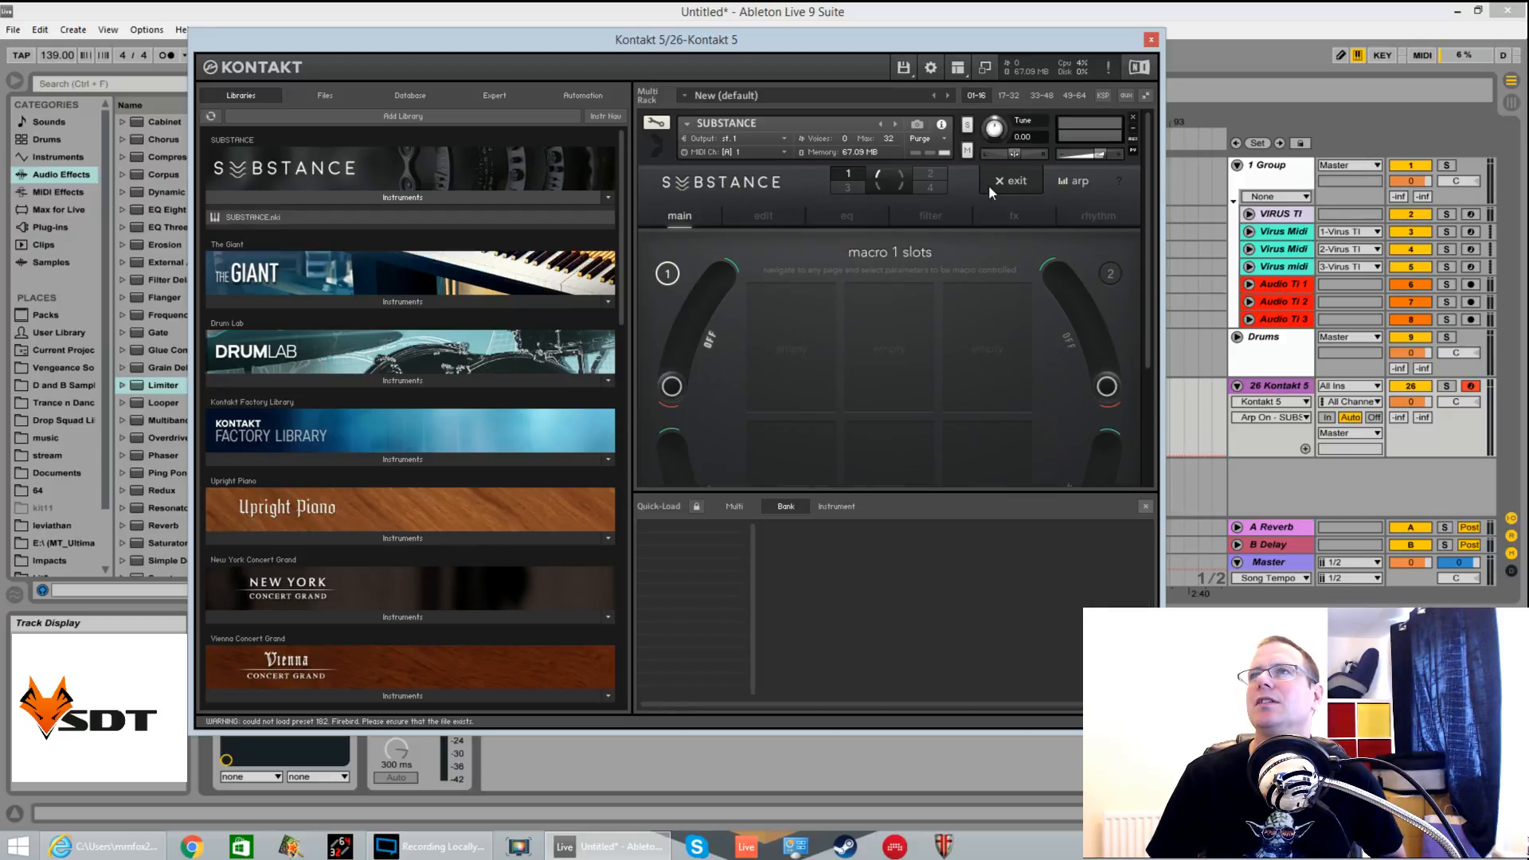
pyautogui.click(1023, 183)
pyautogui.click(1025, 183)
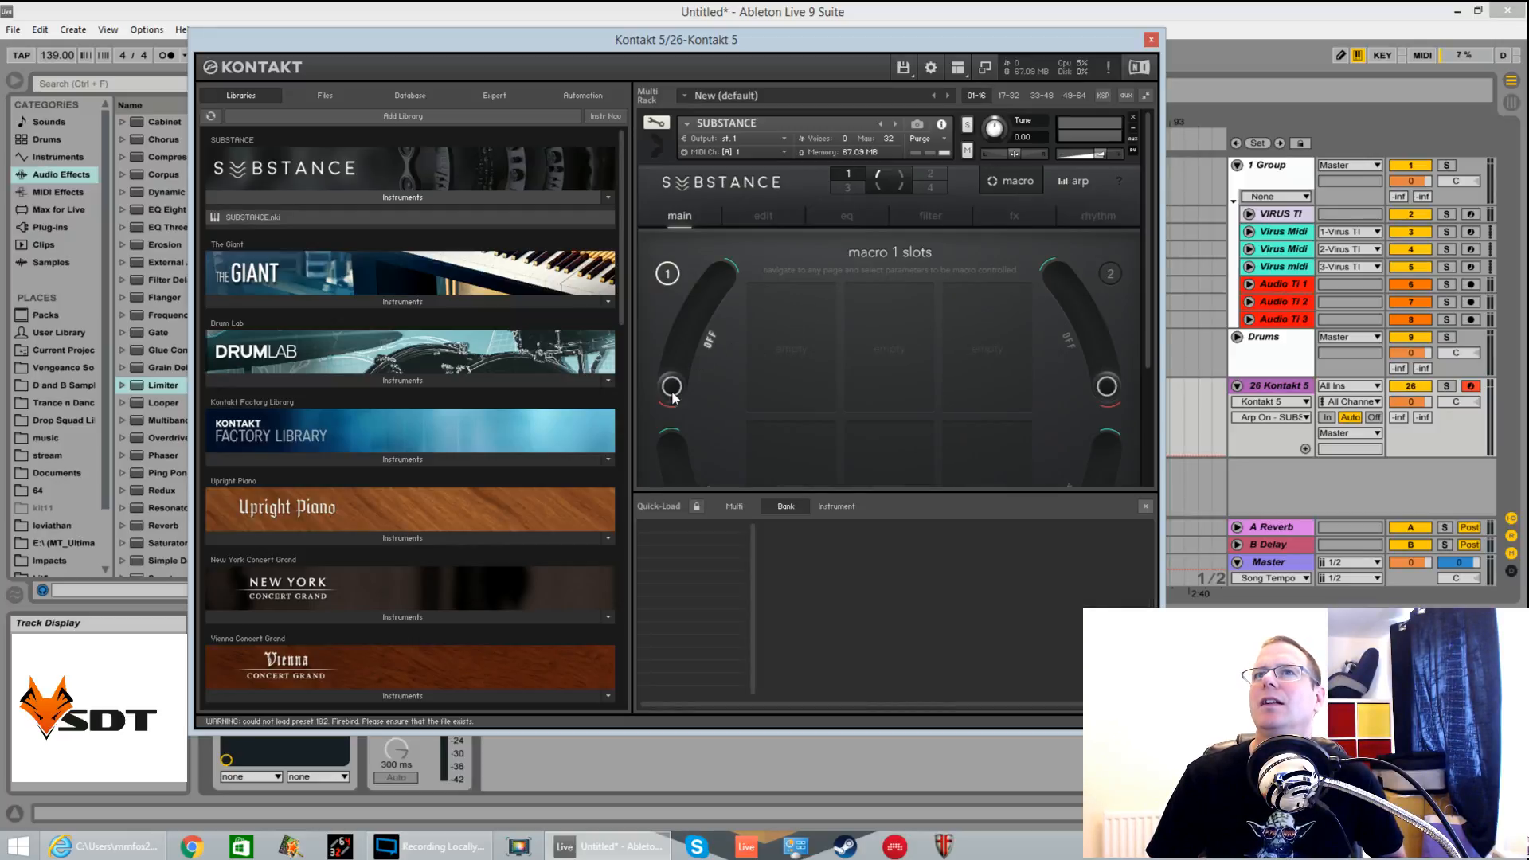
pyautogui.moveTo(671, 388); pyautogui.dragTo(695, 313)
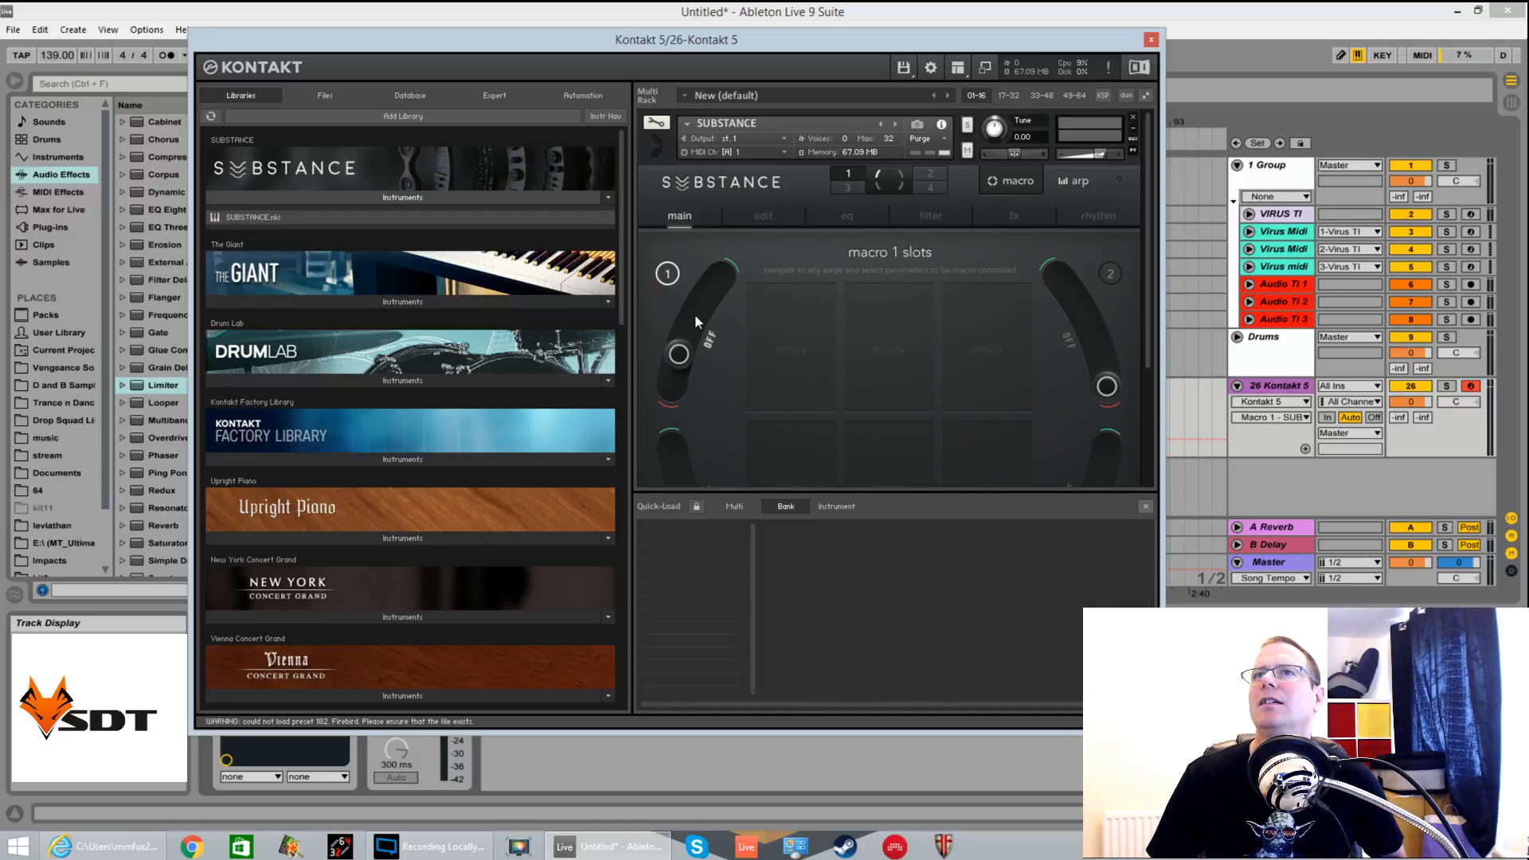
pyautogui.click(1144, 507)
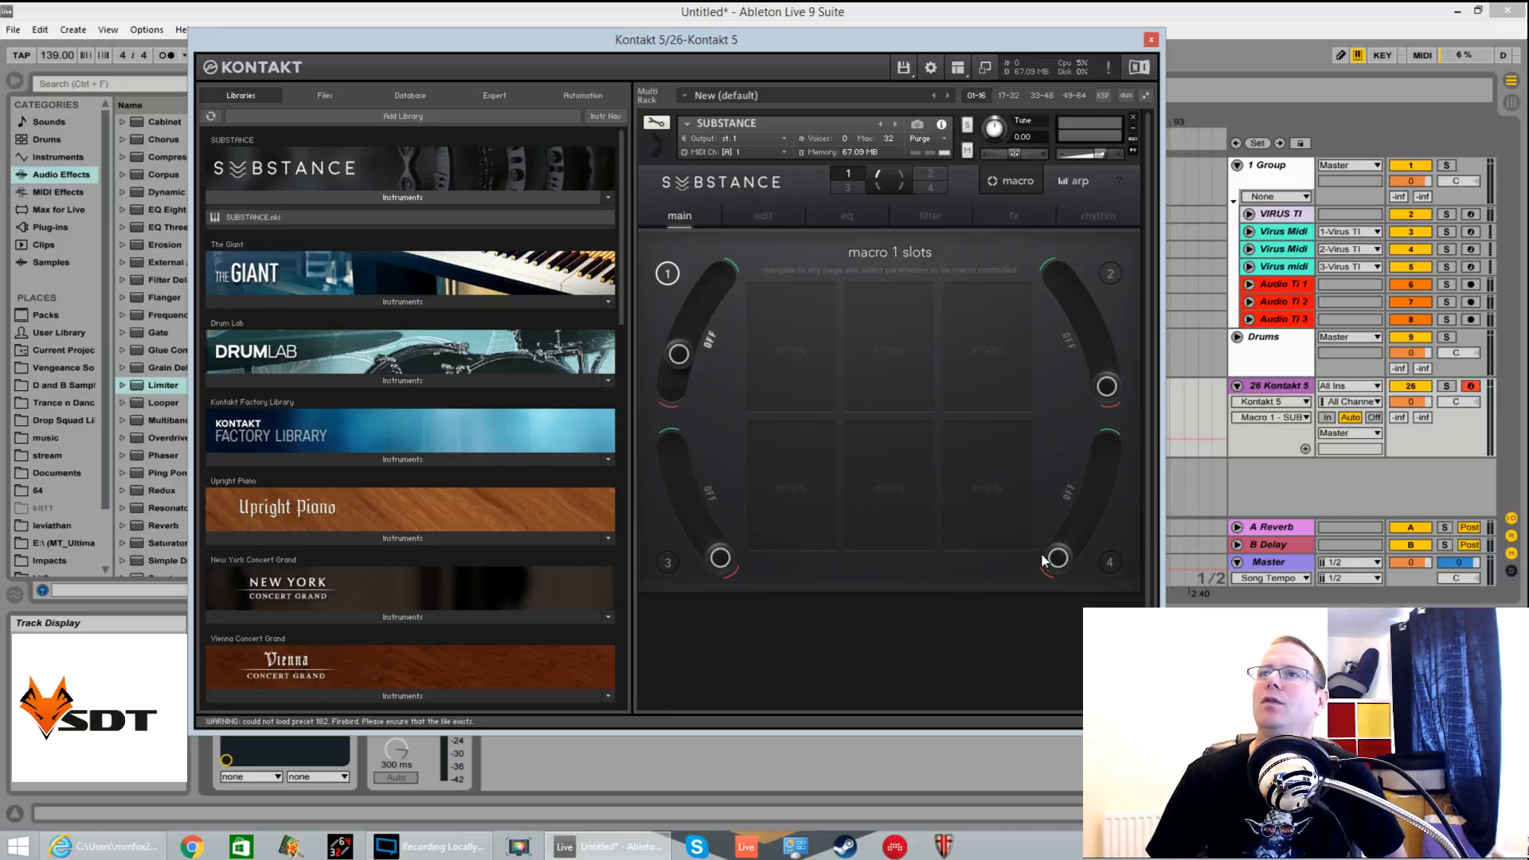
pyautogui.moveTo(1057, 556); pyautogui.dragTo(1081, 547)
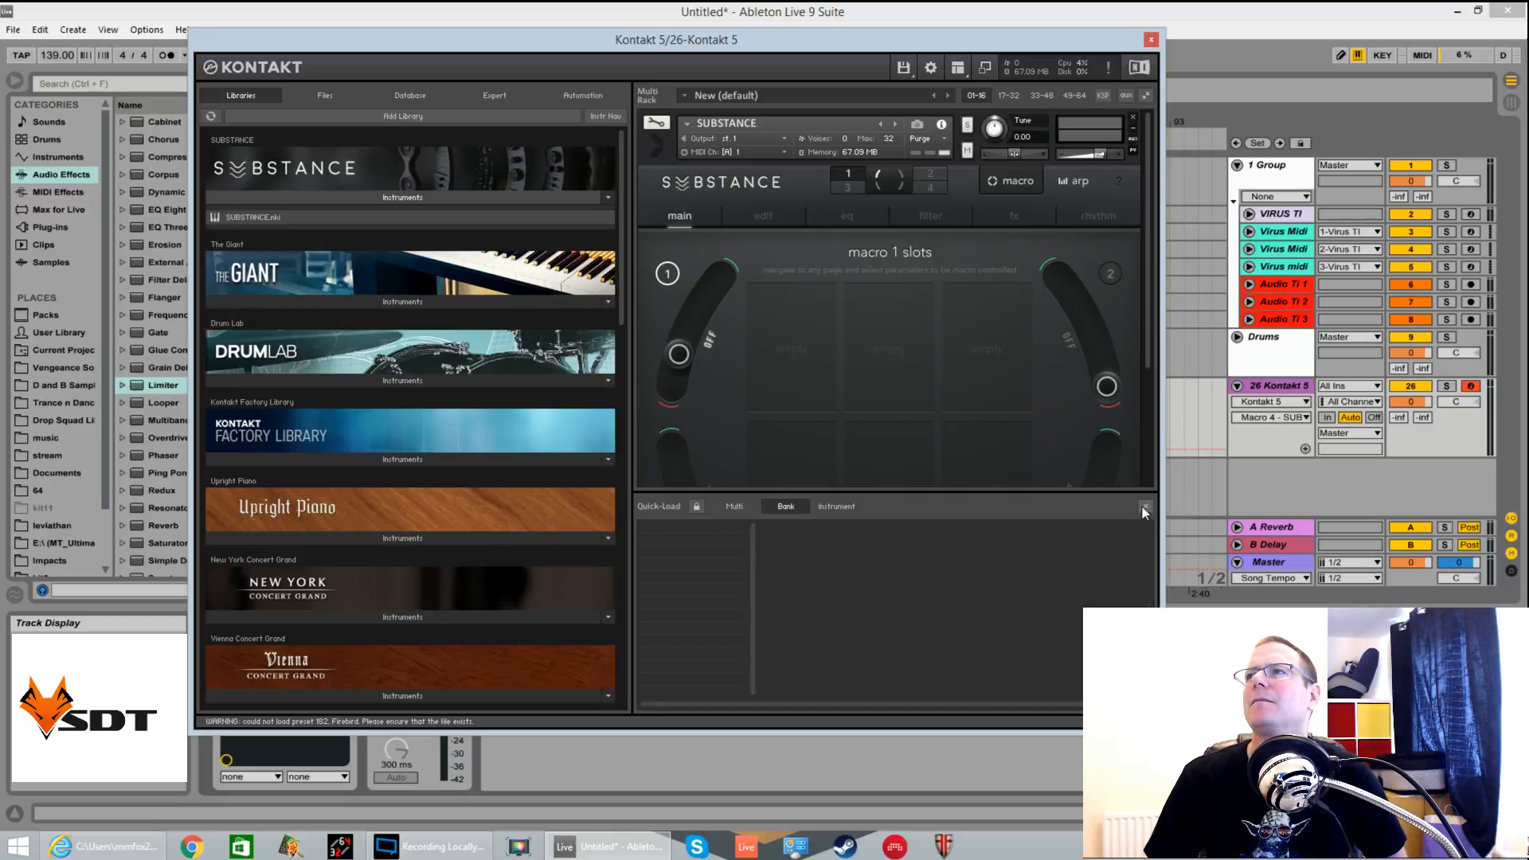
# Look through the slots of all four macros, starting with macro 4 and ending on macro 1
pyautogui.click(930, 184)
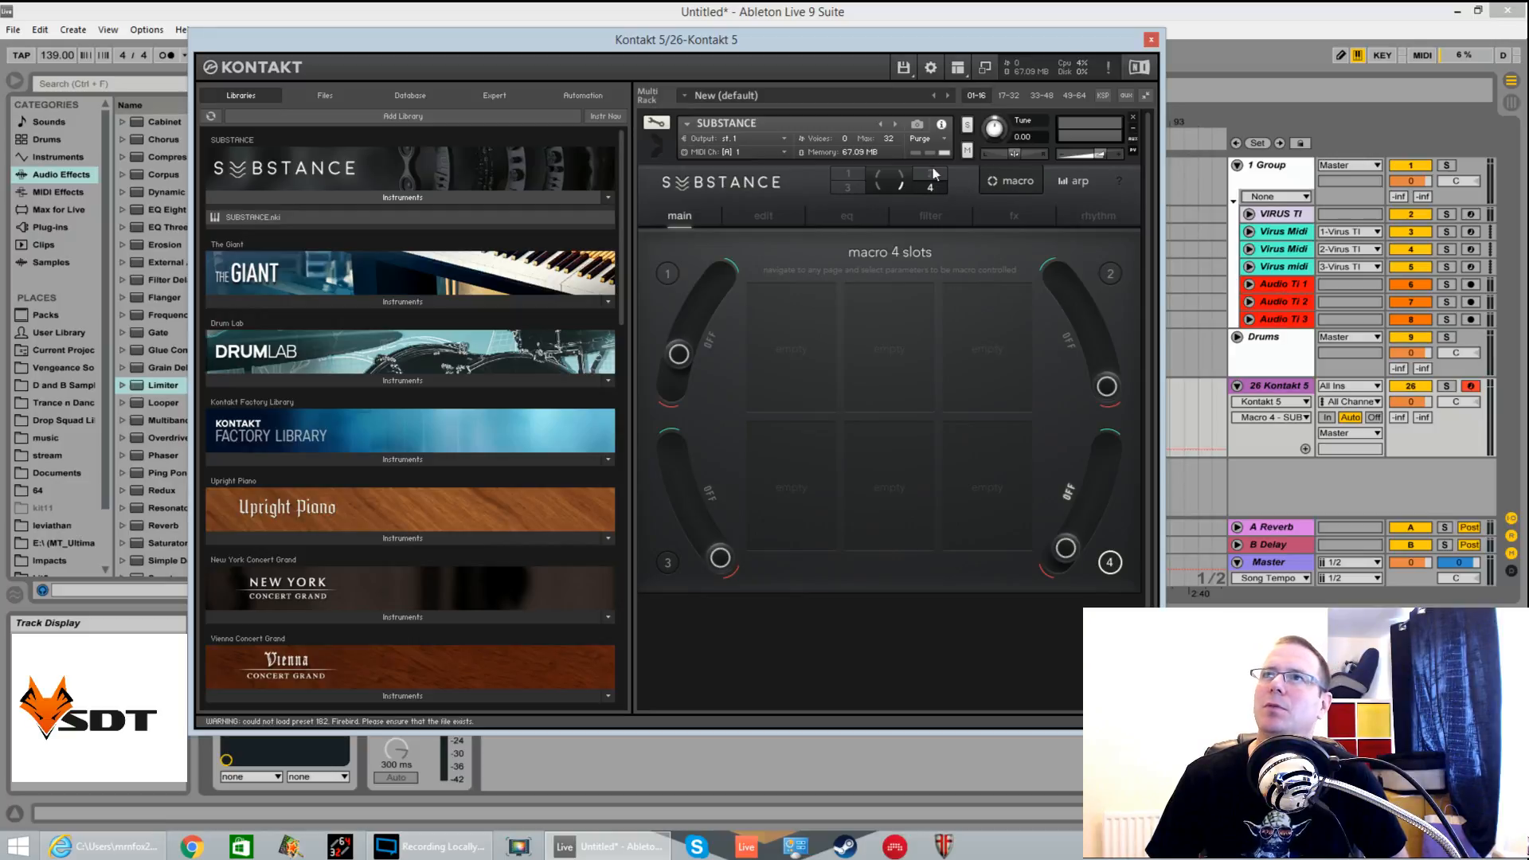
pyautogui.click(866, 174)
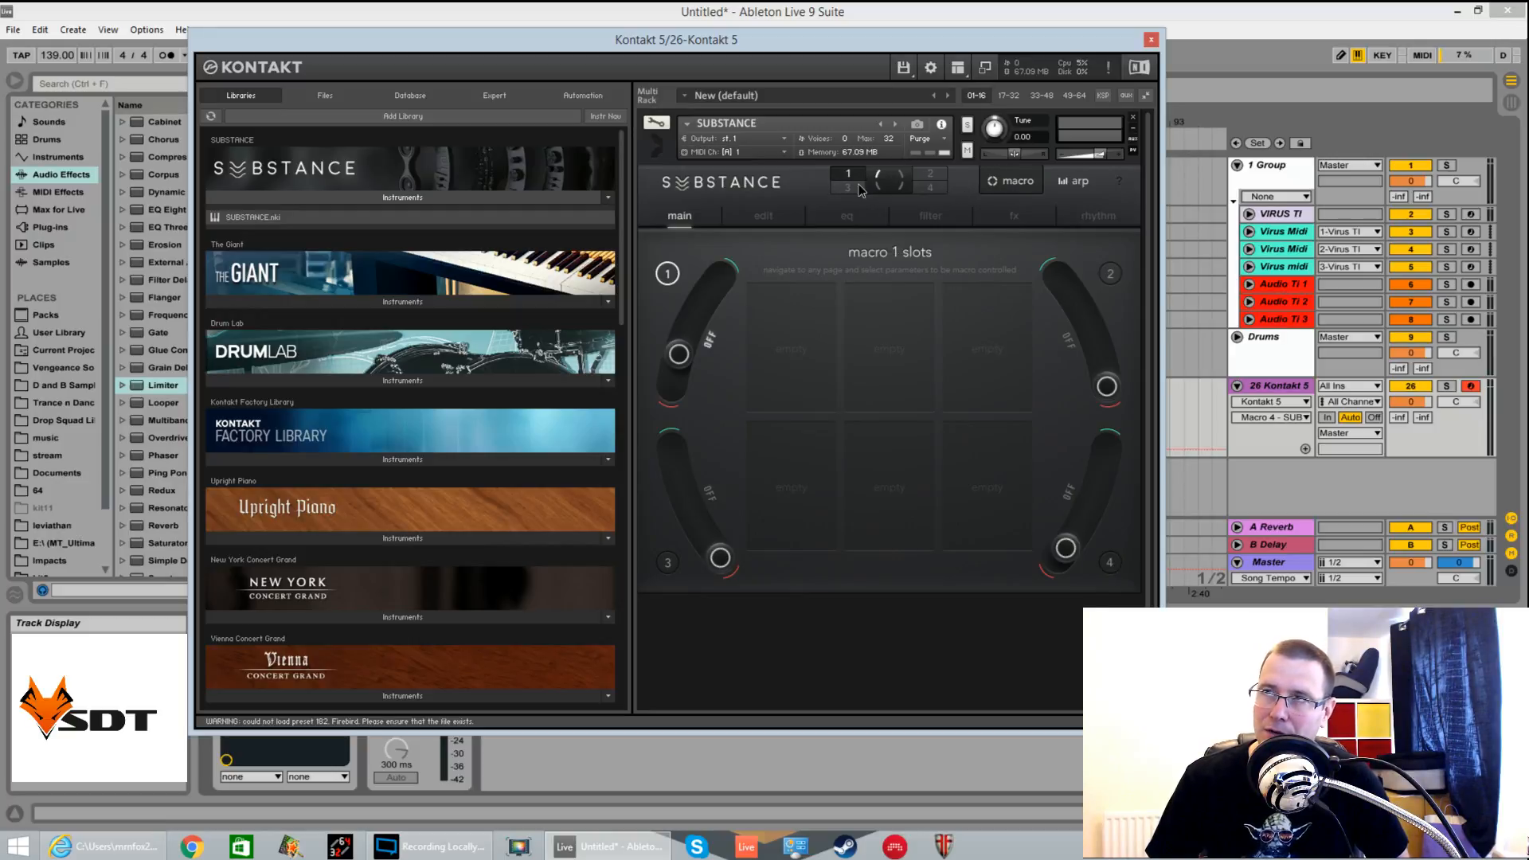
pyautogui.click(847, 188)
pyautogui.click(933, 174)
pyautogui.click(933, 188)
pyautogui.click(860, 177)
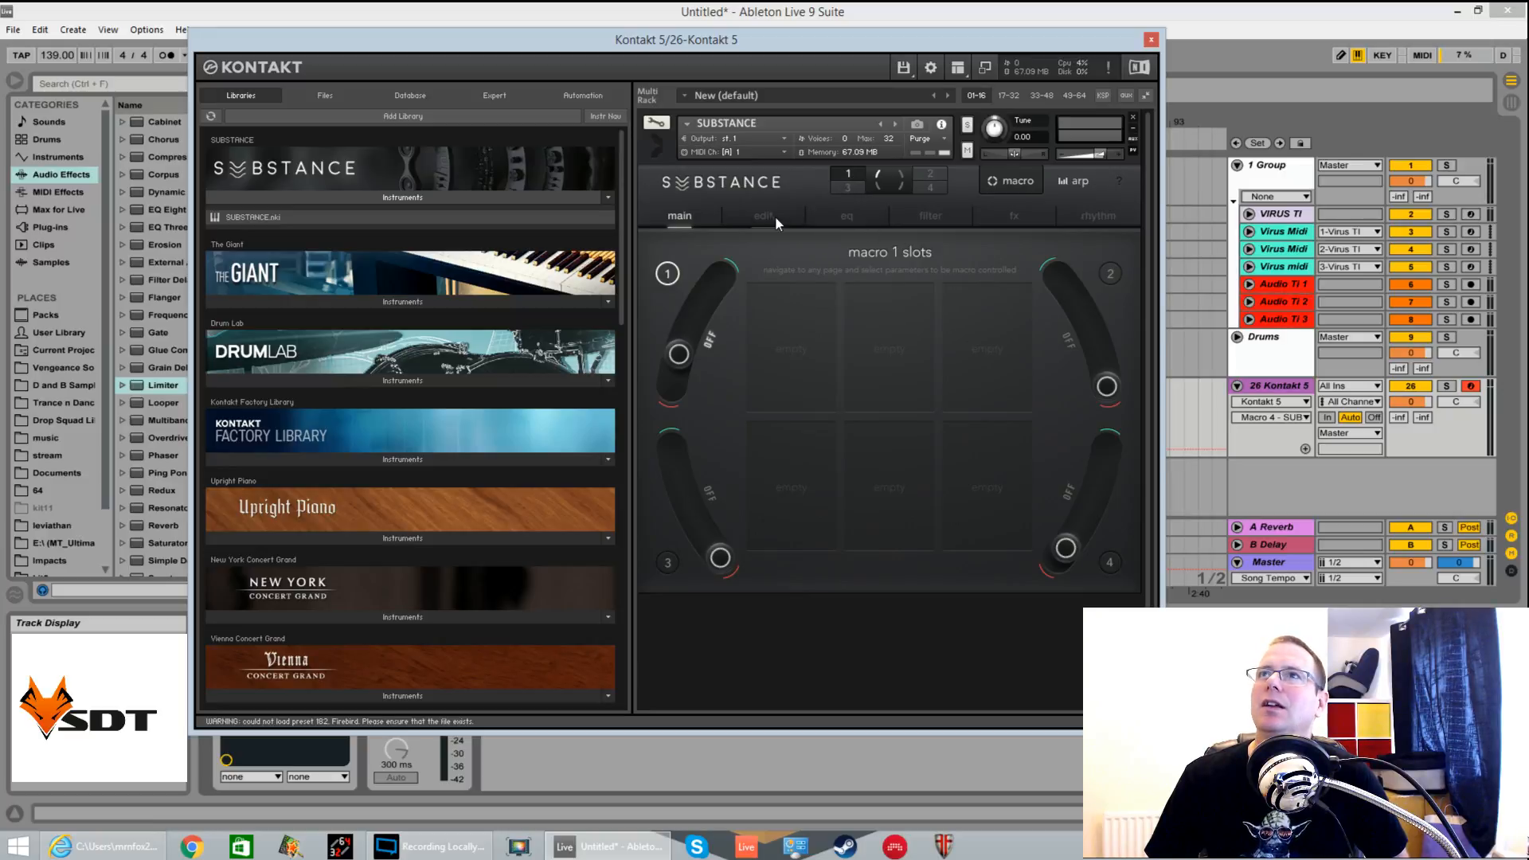
# Turn on the dirty saw layer's EQ and assign its low-band gain to macro 1
pyautogui.click(847, 216)
pyautogui.click(816, 281)
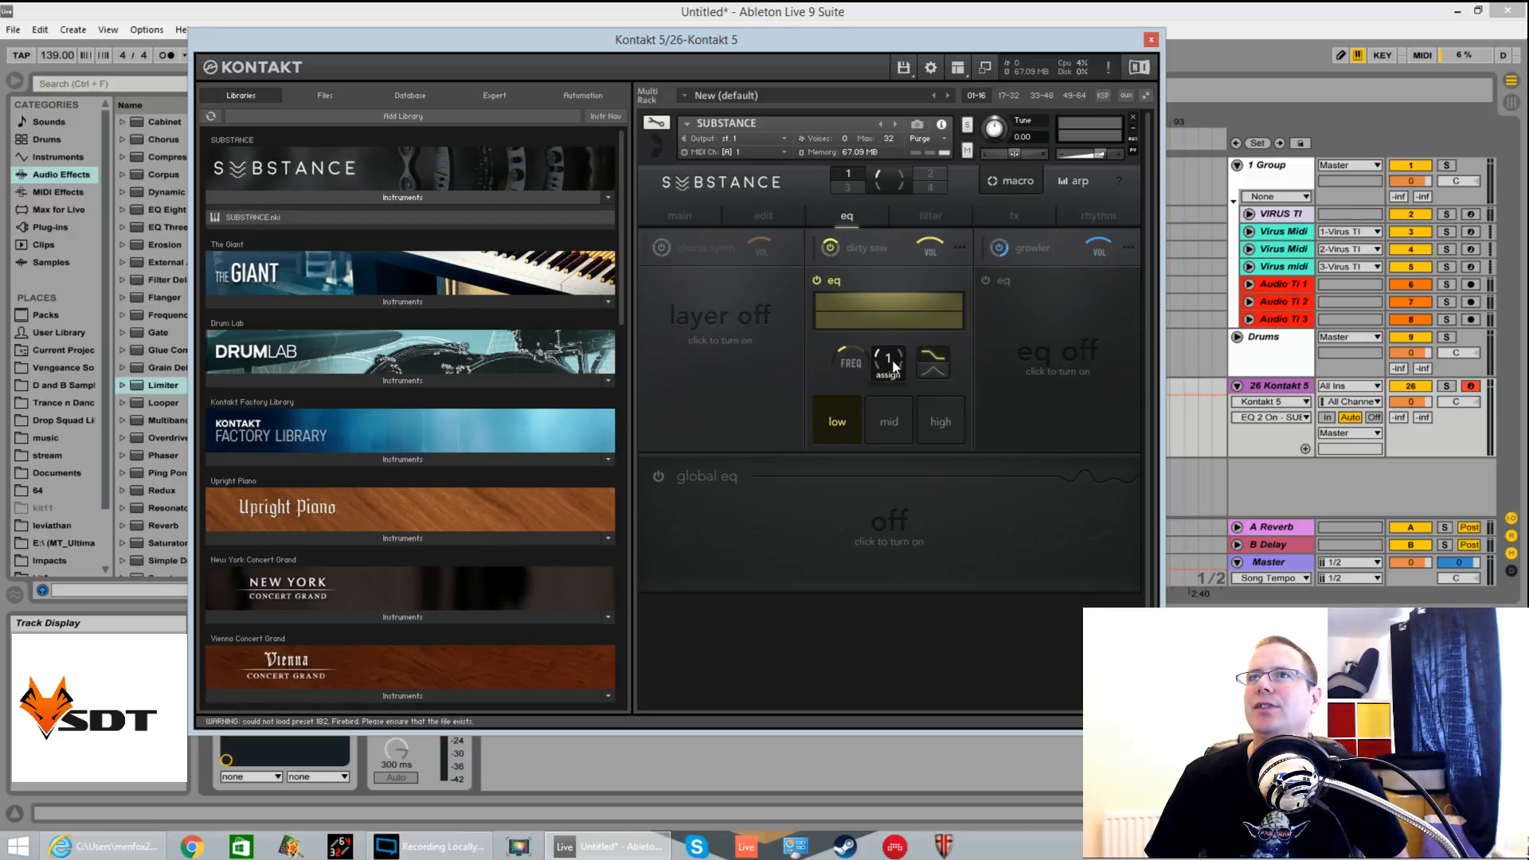
pyautogui.click(896, 377)
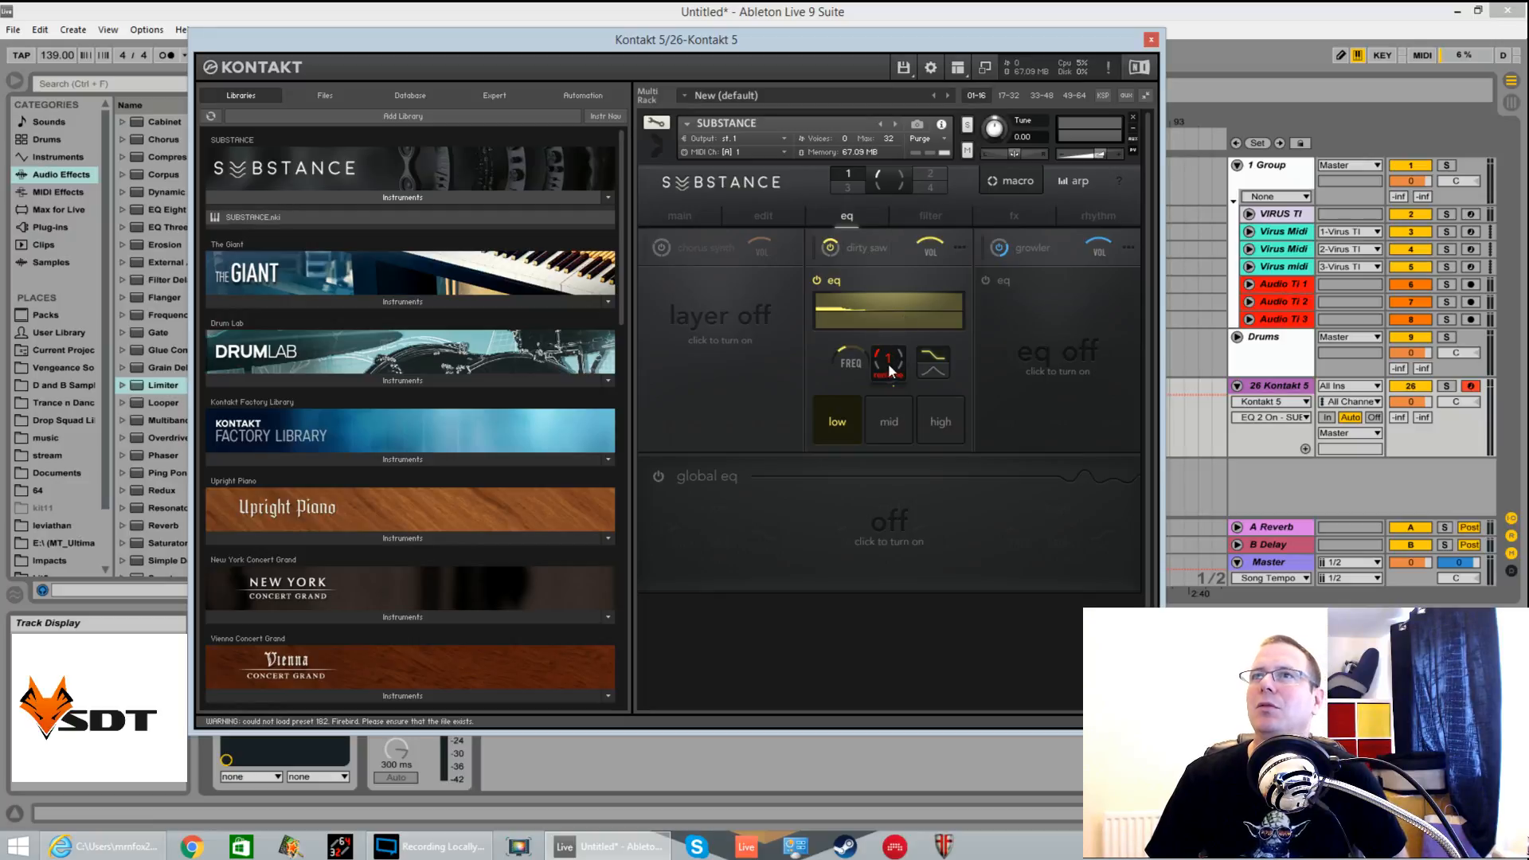
# Compare the dirty saw gain control outside and inside macro assignment, and turn on the growler layer's EQ
pyautogui.click(1029, 182)
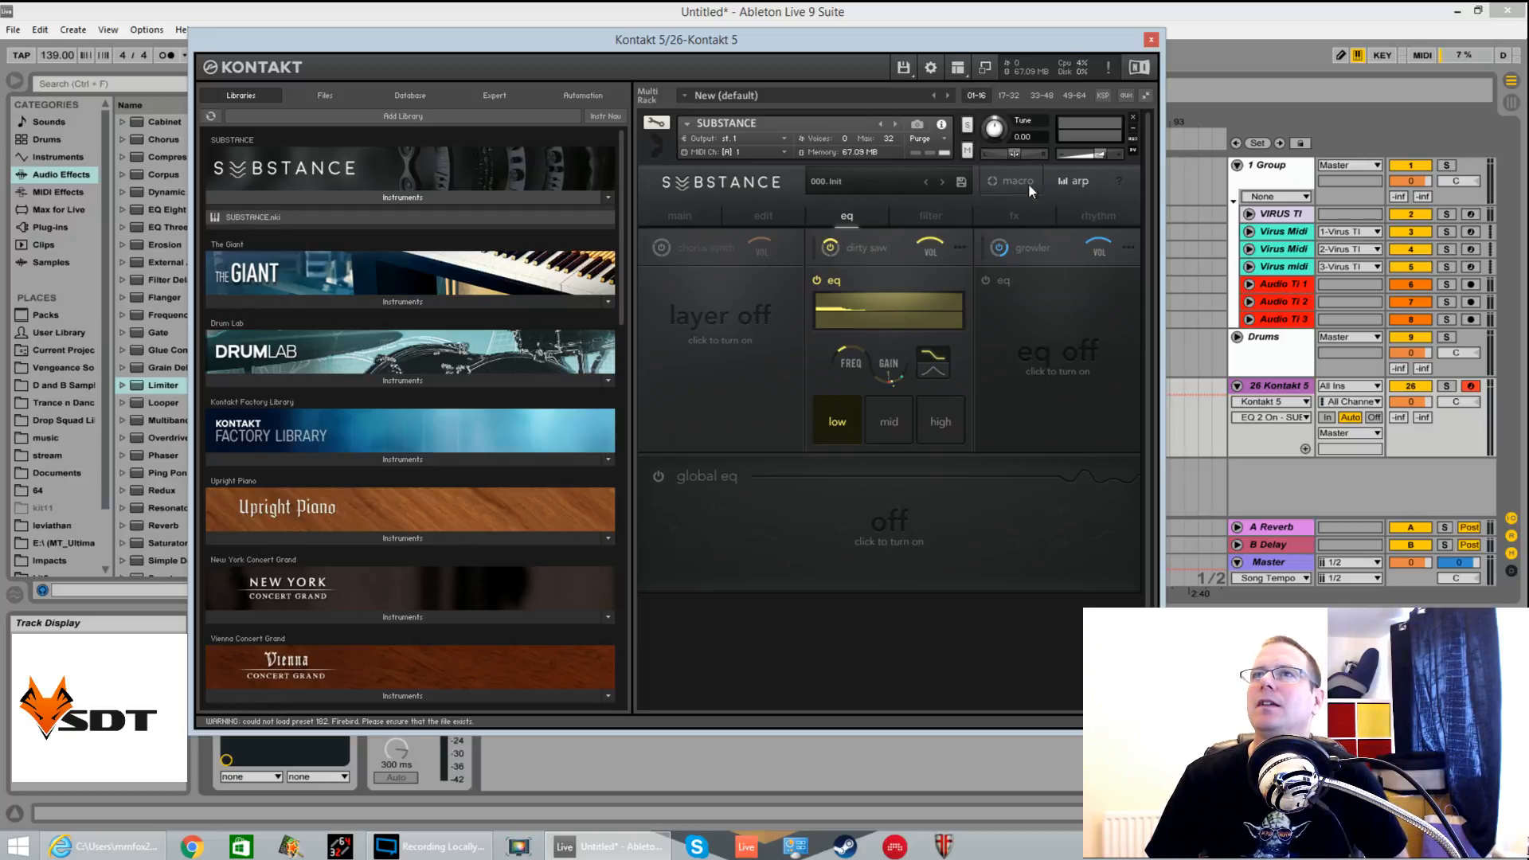
pyautogui.click(1015, 180)
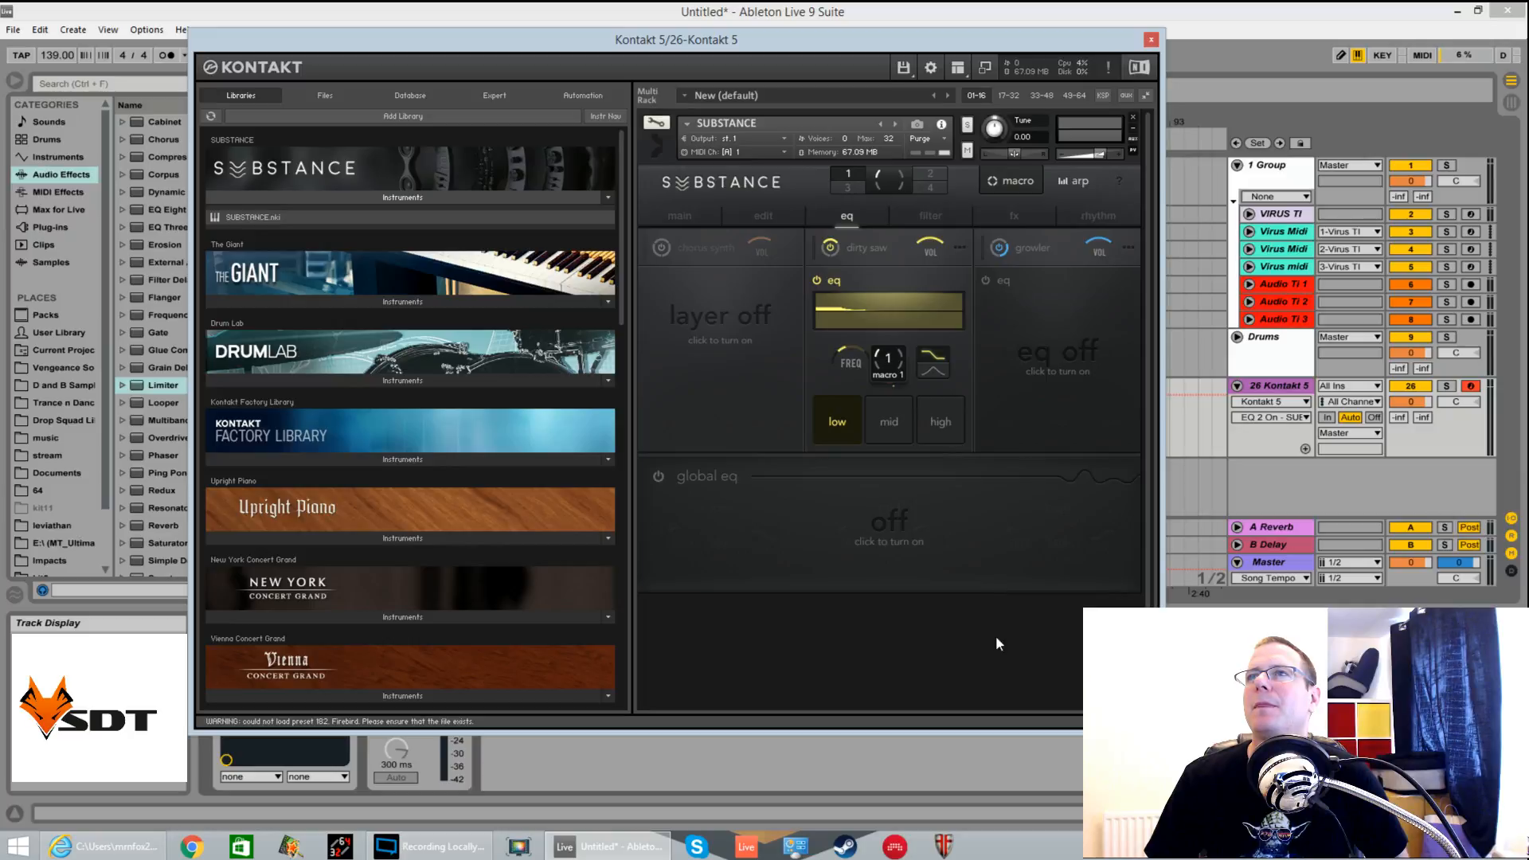
pyautogui.click(1009, 180)
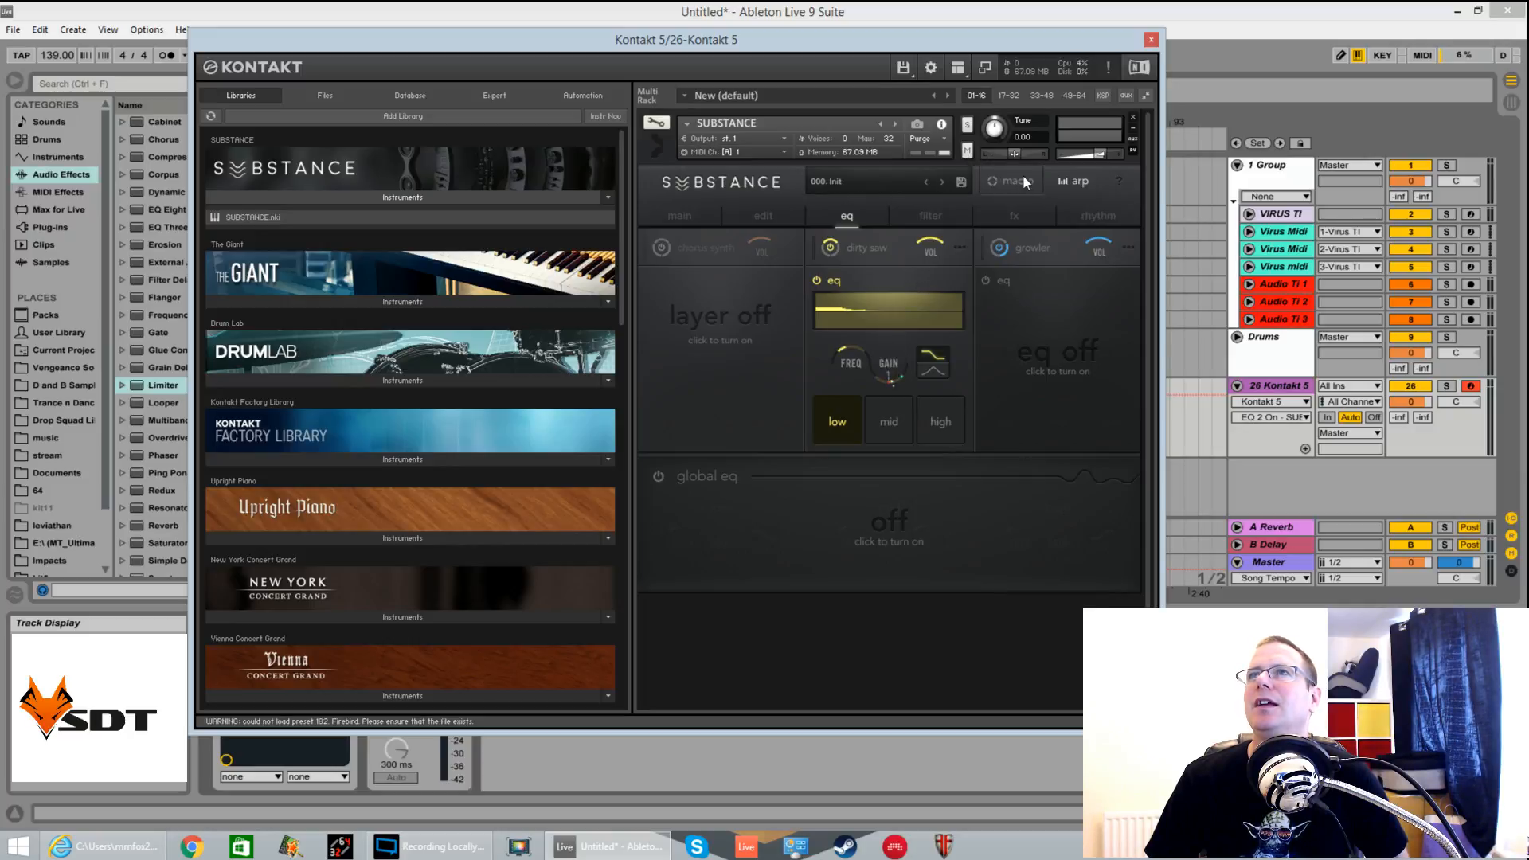
pyautogui.click(1024, 181)
pyautogui.click(1014, 180)
pyautogui.click(1027, 275)
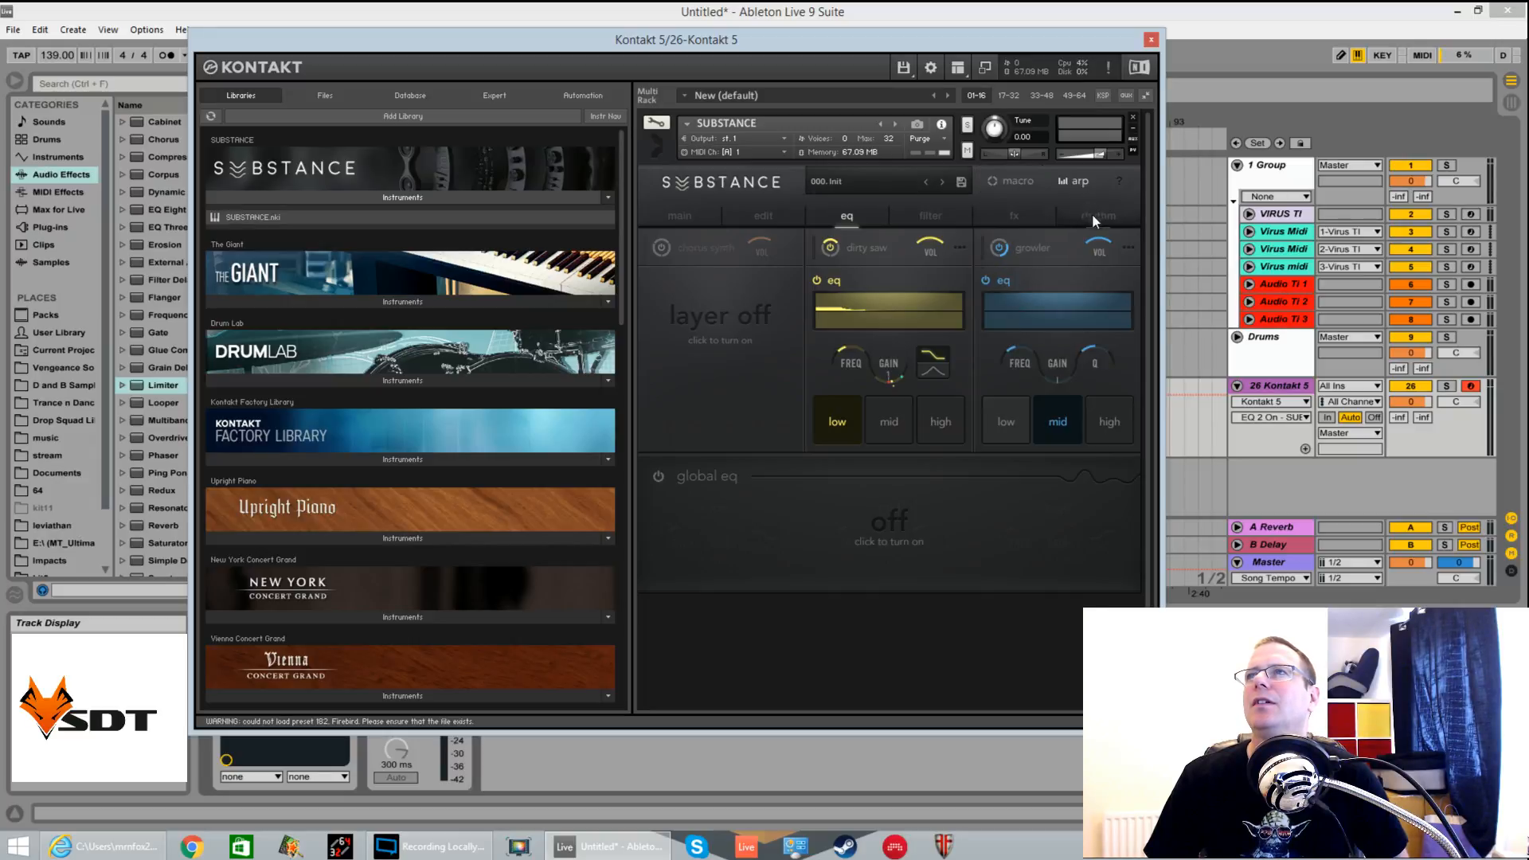
# In macro assignment, raise the macro 1 slider to maximum and extend the EQ low gain slot's range to its upper limit
pyautogui.click(1035, 212)
pyautogui.click(1020, 185)
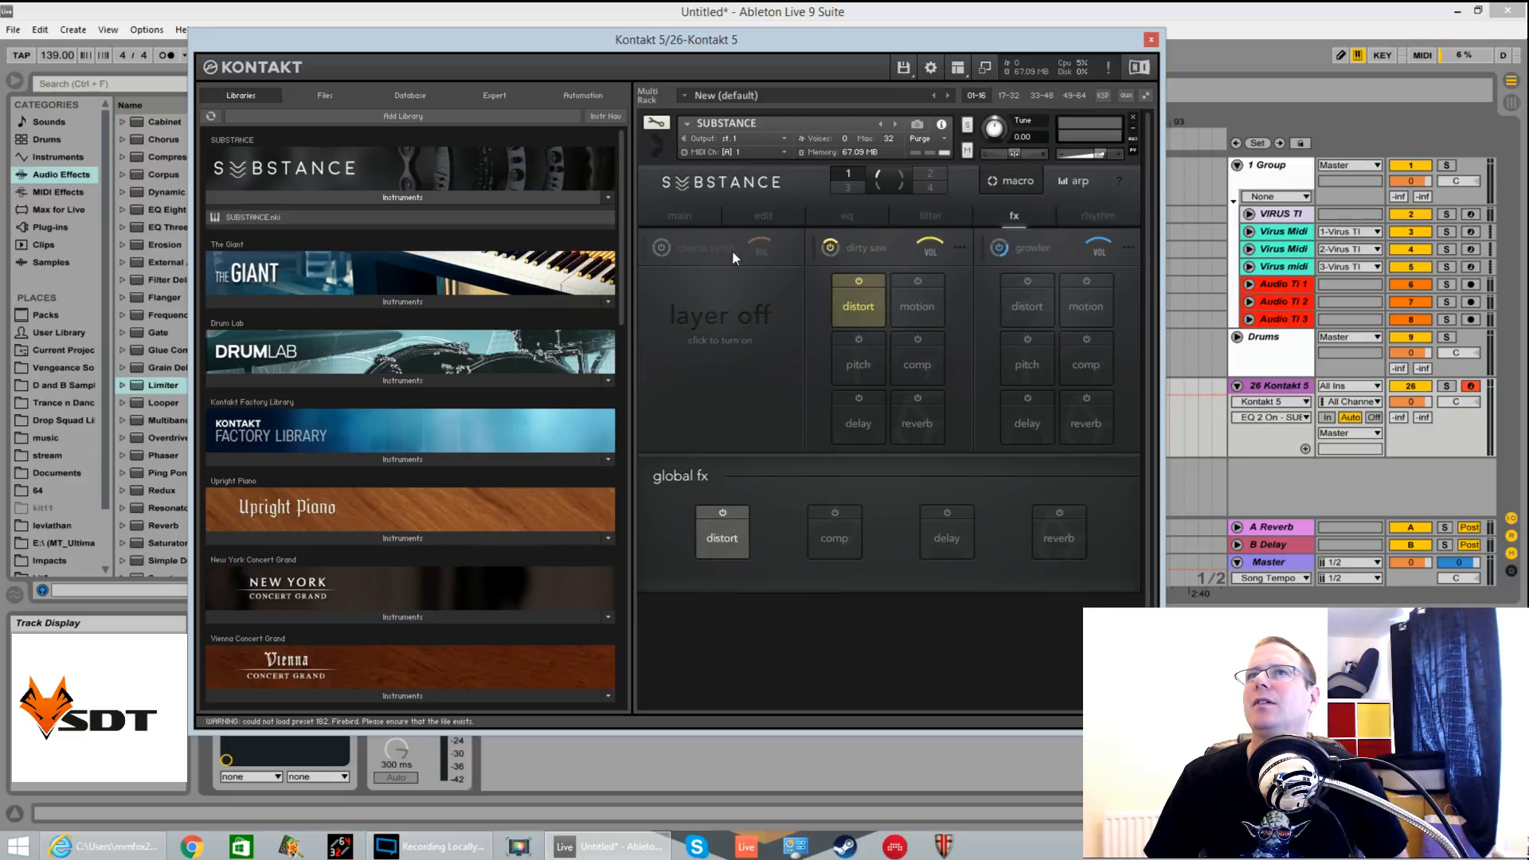
pyautogui.click(690, 213)
pyautogui.moveTo(677, 358); pyautogui.dragTo(828, 29)
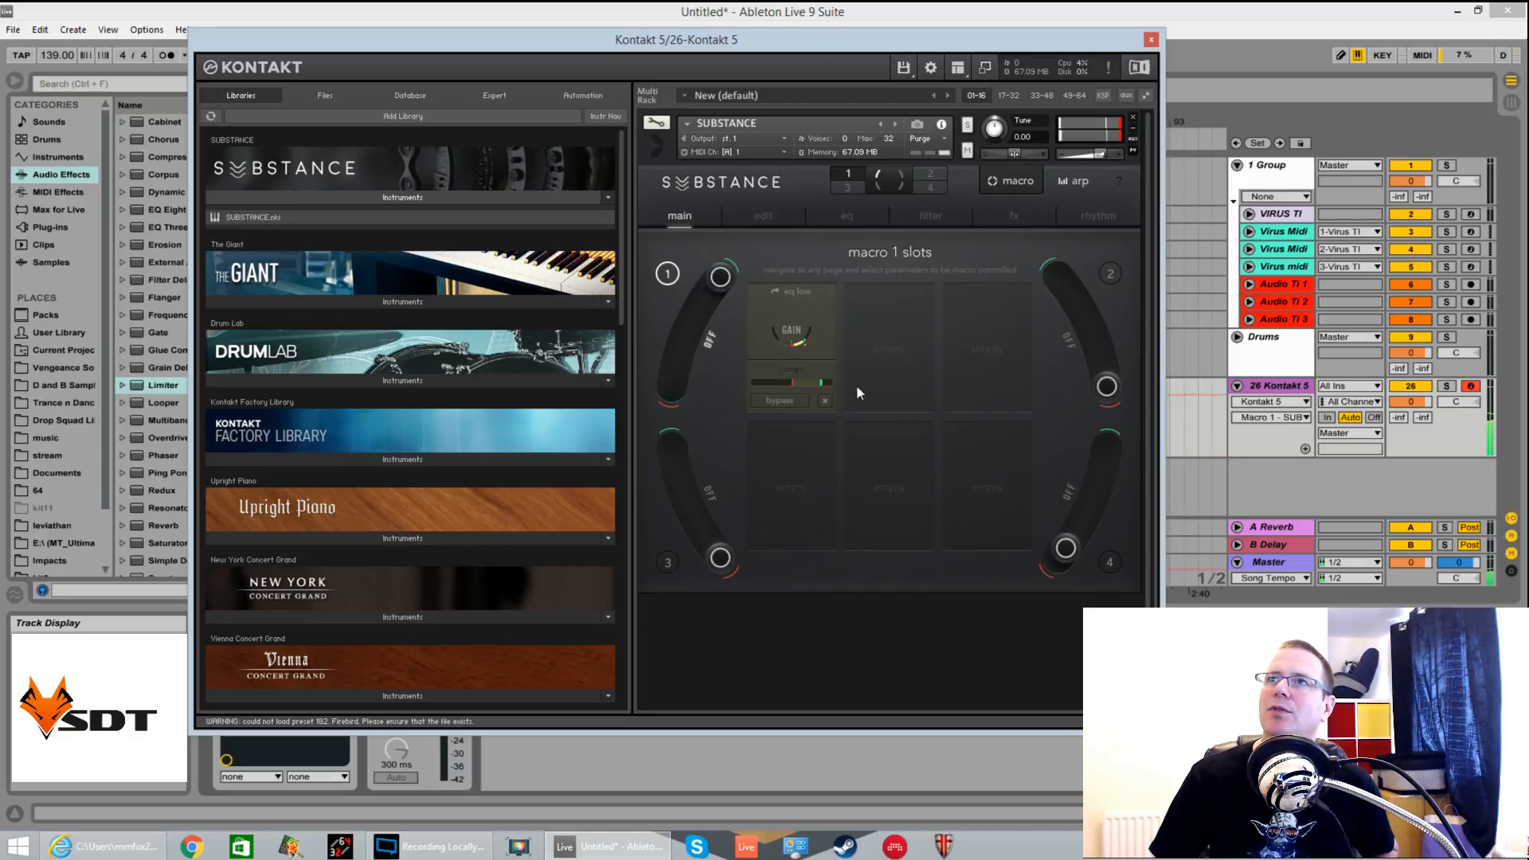
pyautogui.moveTo(818, 385); pyautogui.dragTo(850, 386)
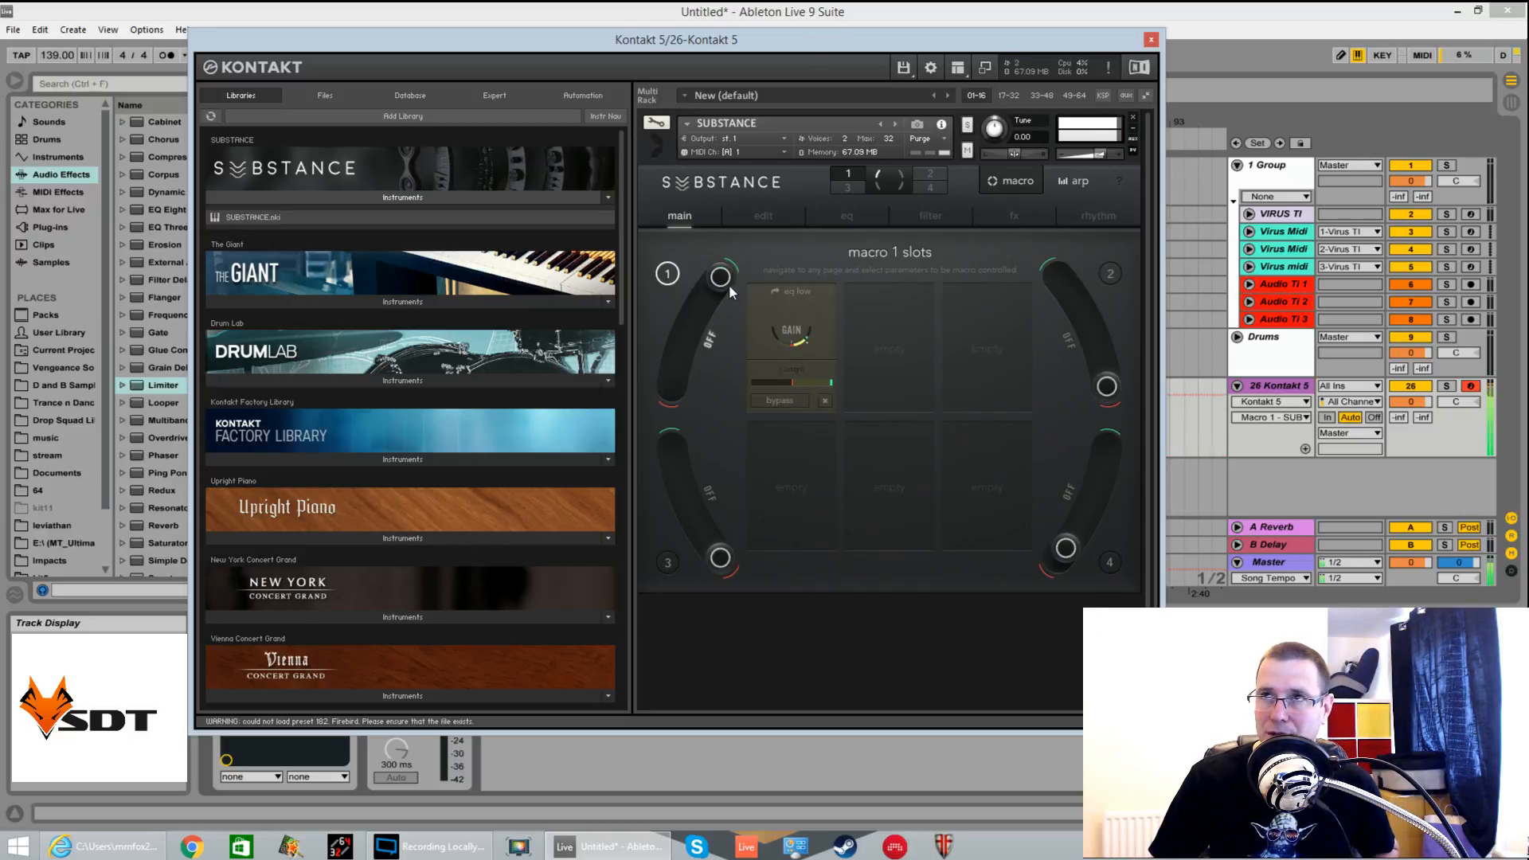
pyautogui.moveTo(730, 281); pyautogui.dragTo(673, 187)
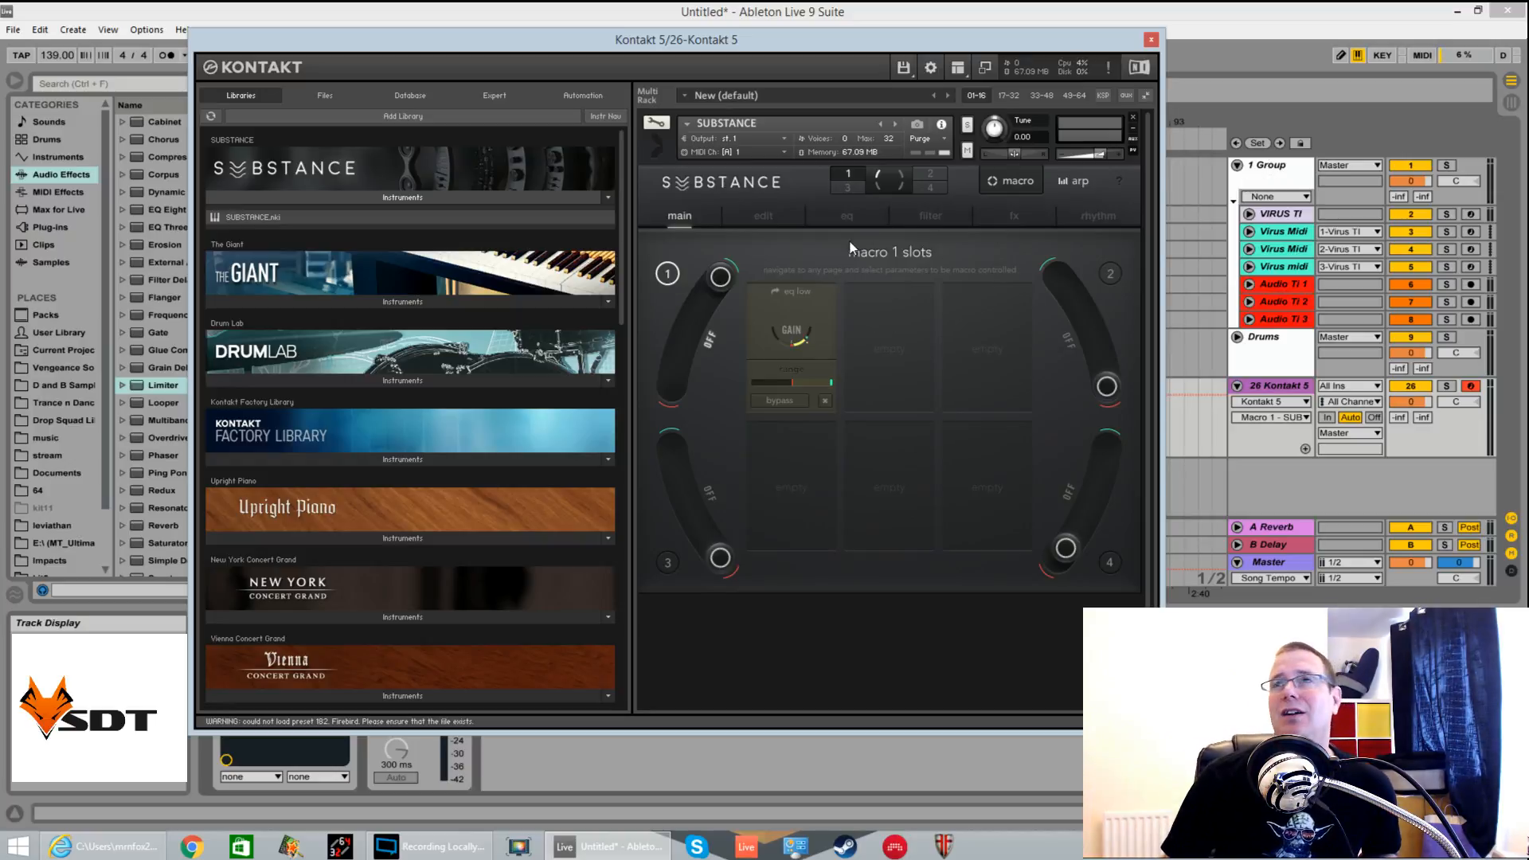
# Review the edit, EQ, filter, FX and rhythm pages for macro-assignable parameters, ending on the macro 1 slots
pyautogui.click(766, 215)
pyautogui.click(846, 213)
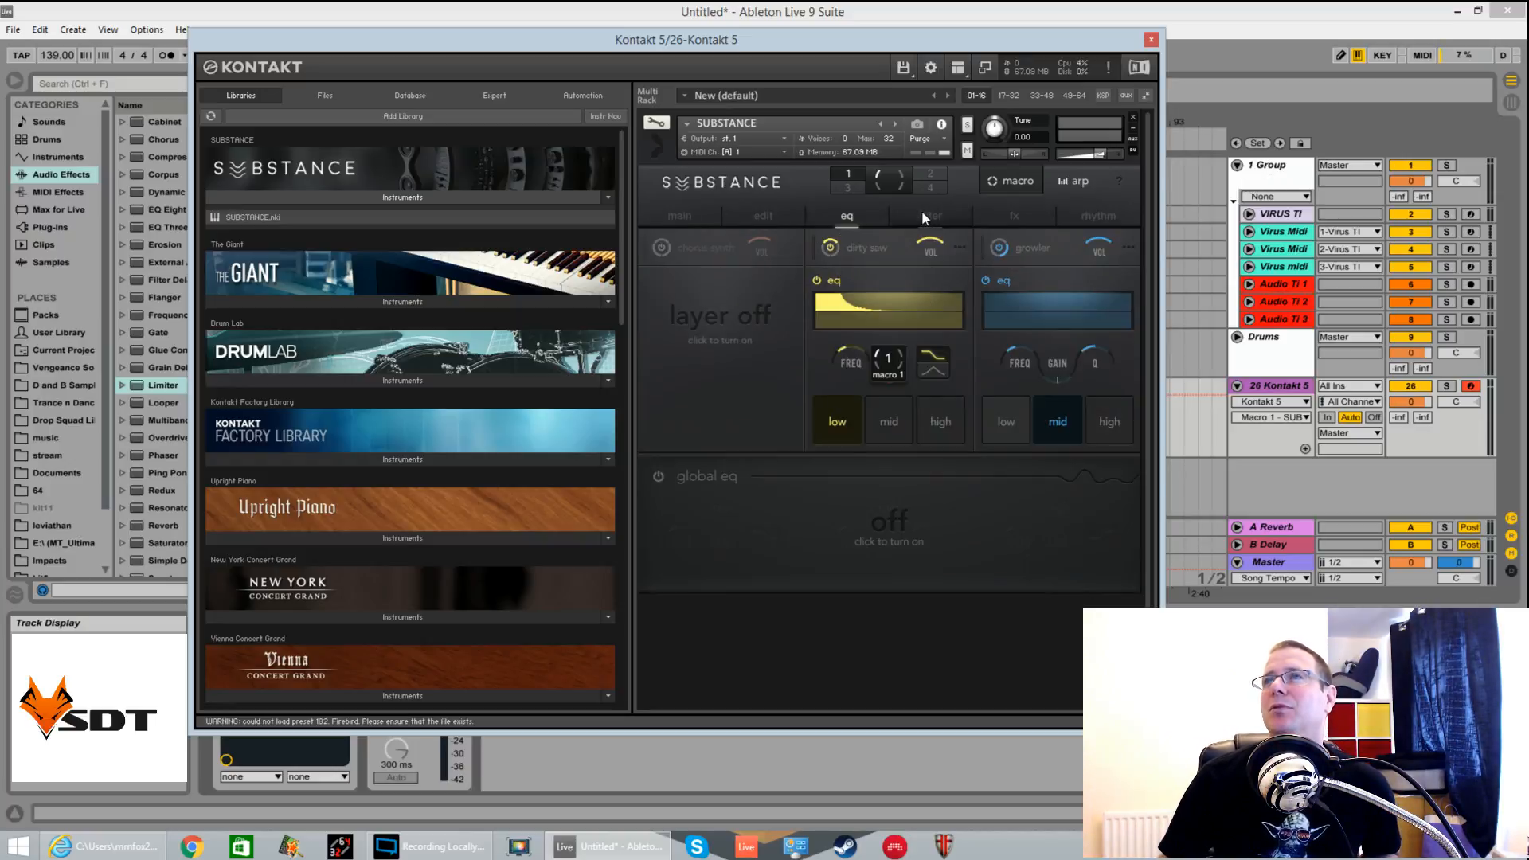
pyautogui.click(930, 212)
pyautogui.click(1013, 210)
pyautogui.click(938, 215)
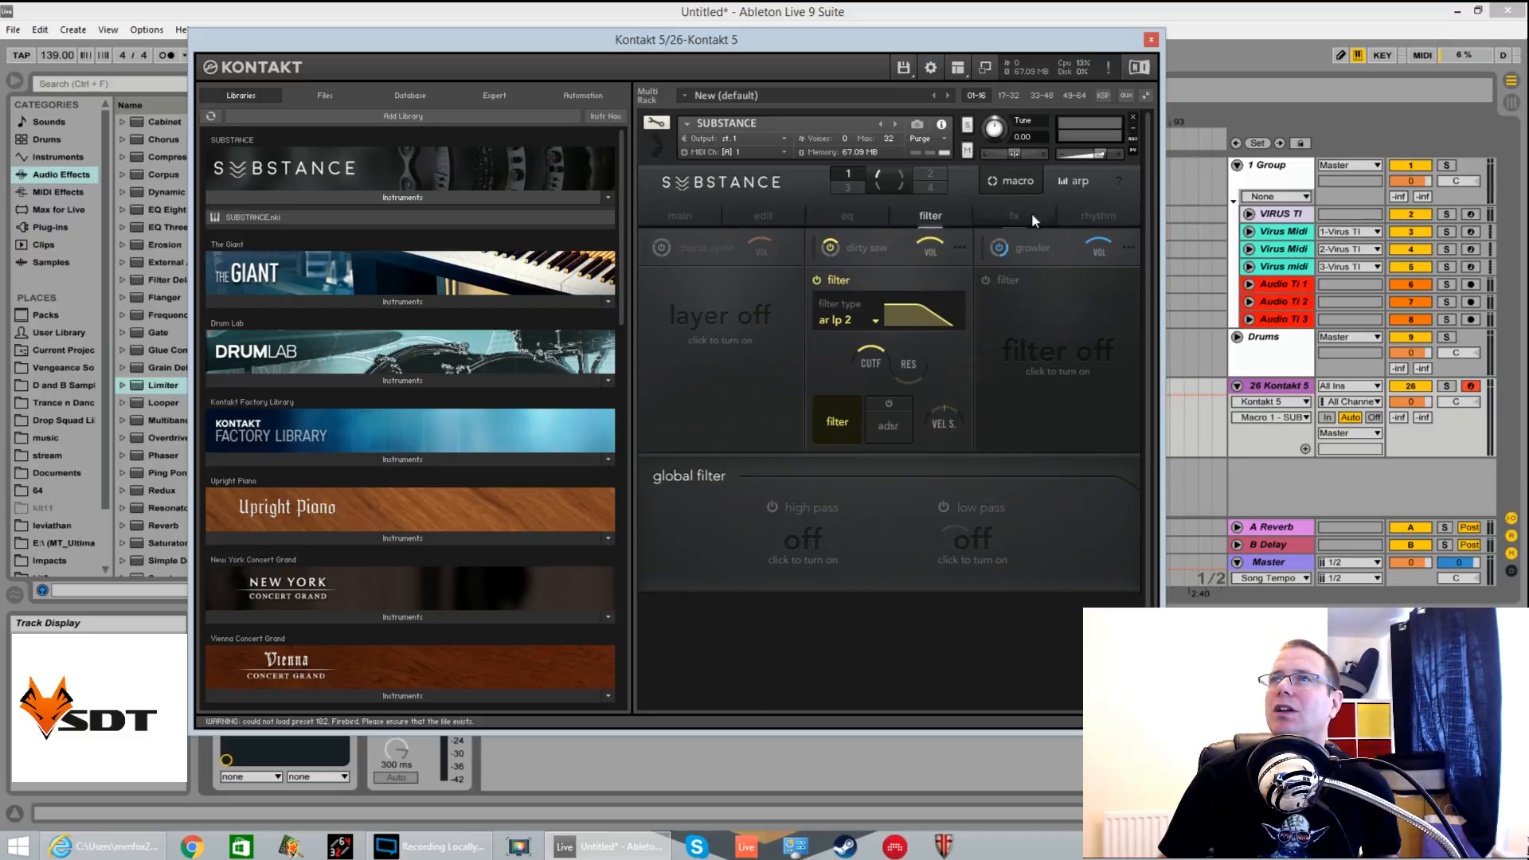
pyautogui.click(1080, 213)
pyautogui.click(739, 217)
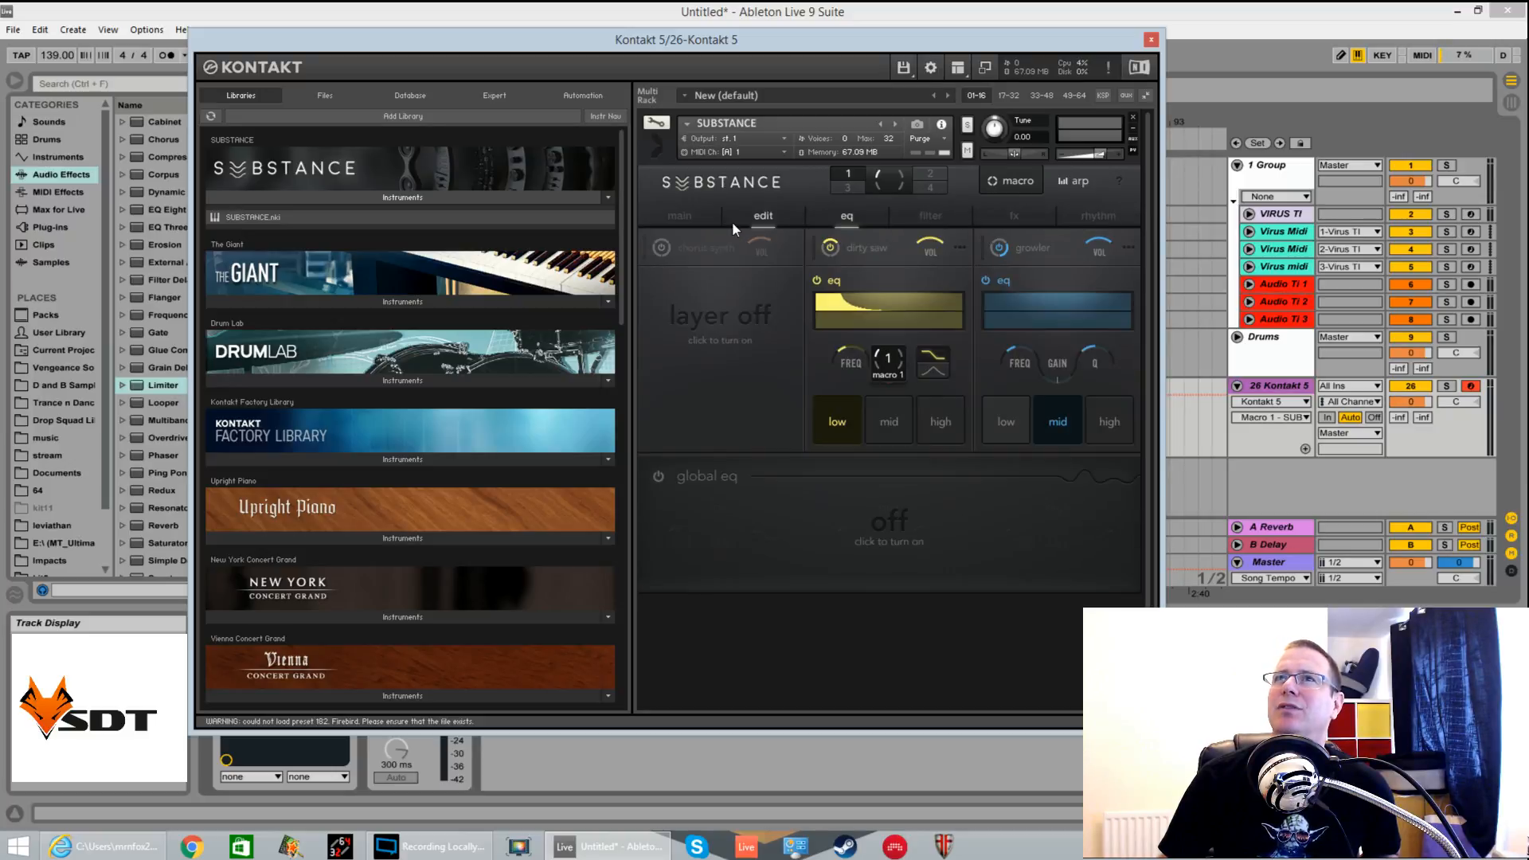
pyautogui.click(704, 215)
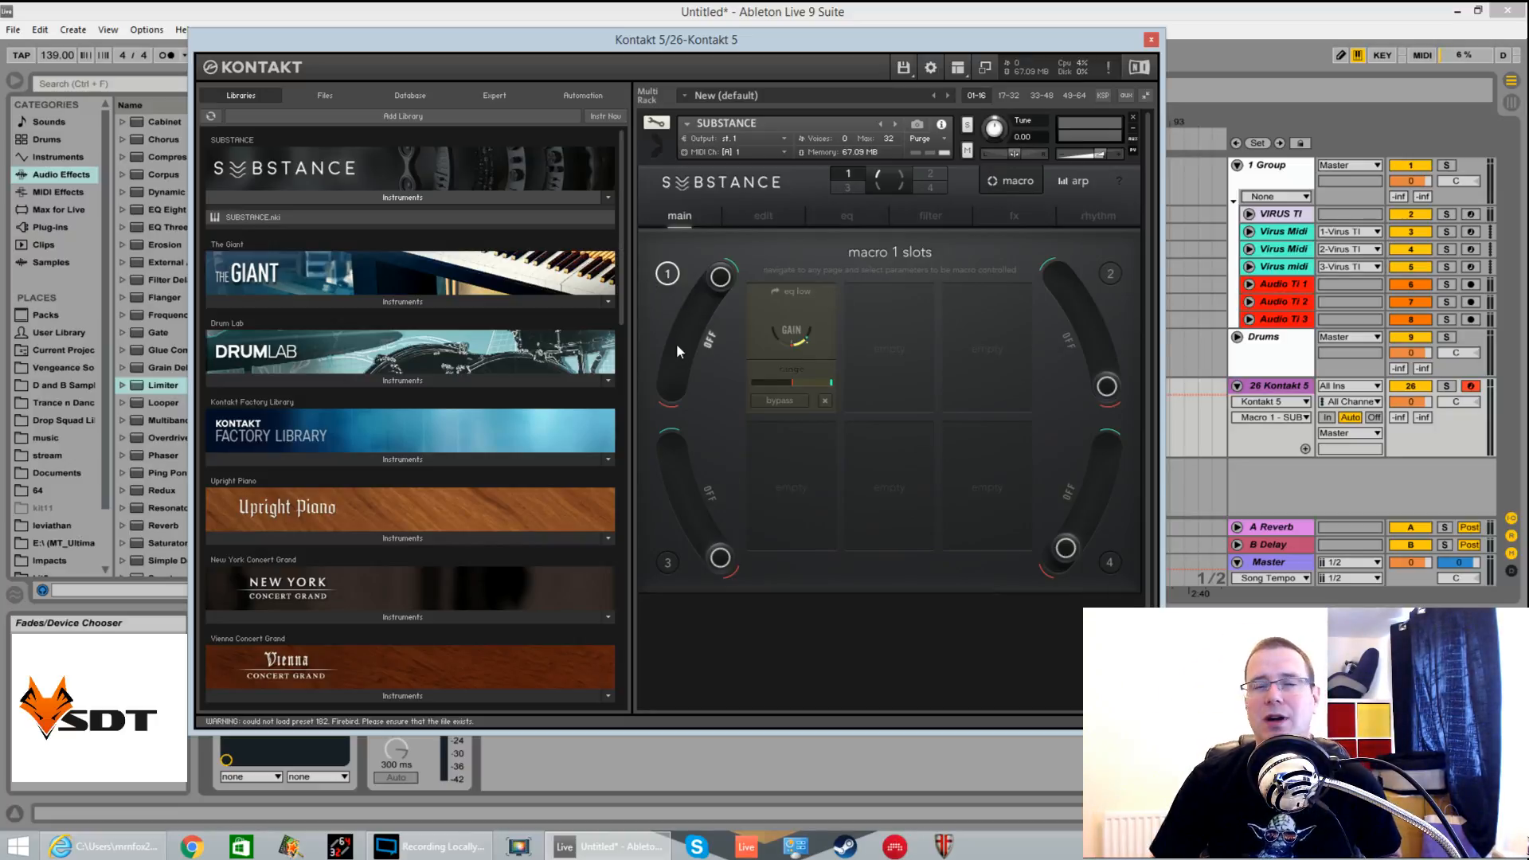
# Step through the instrument pages up to the rhythm page and look through the Kontakt library list
pyautogui.click(762, 215)
pyautogui.click(847, 216)
pyautogui.click(952, 217)
pyautogui.click(1014, 215)
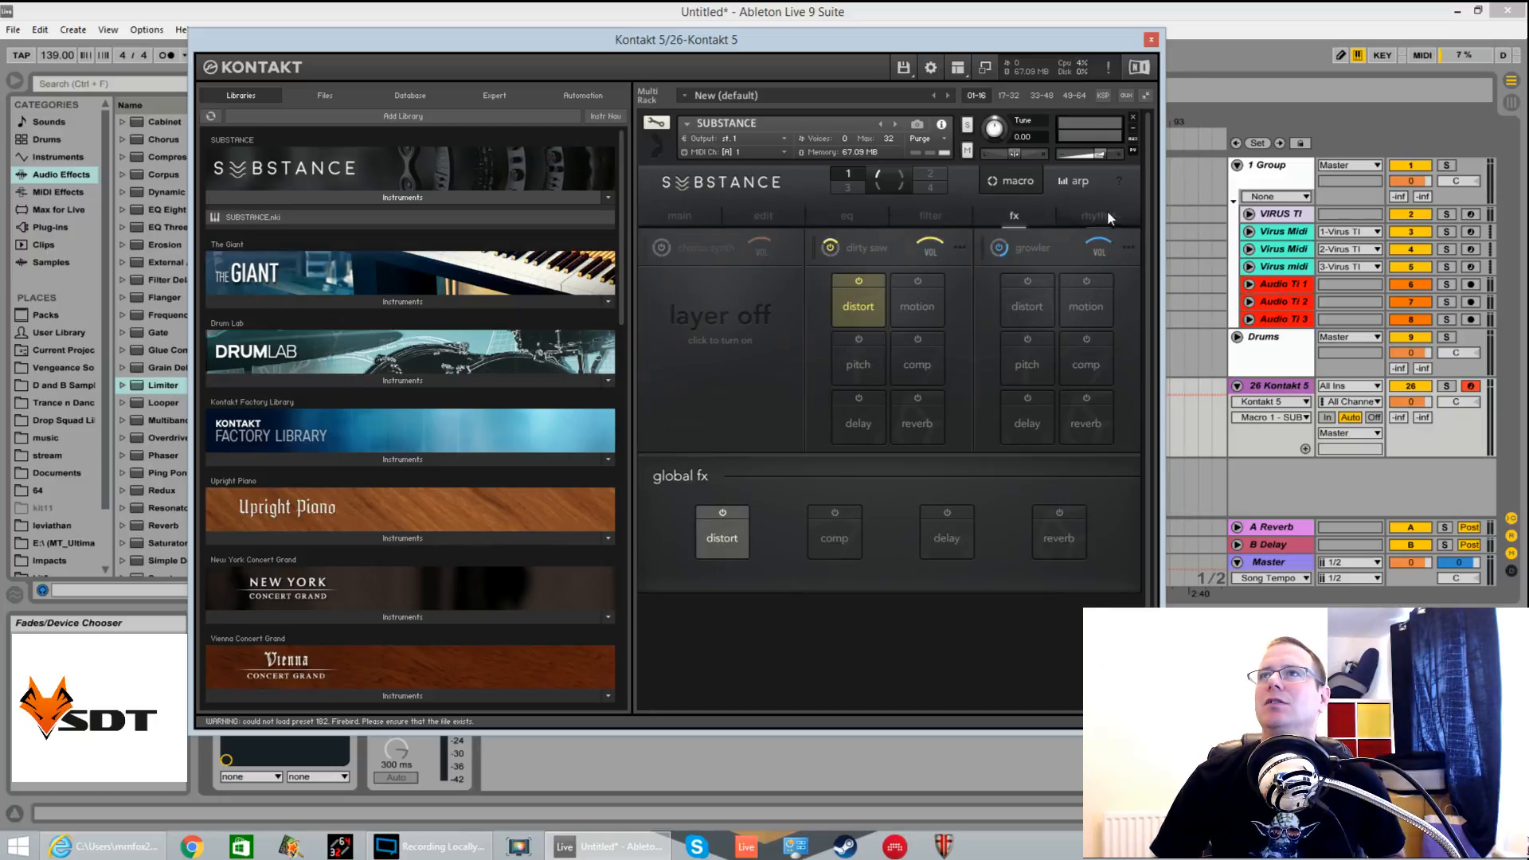
pyautogui.click(1097, 216)
pyautogui.scroll(-10, 541, 599)
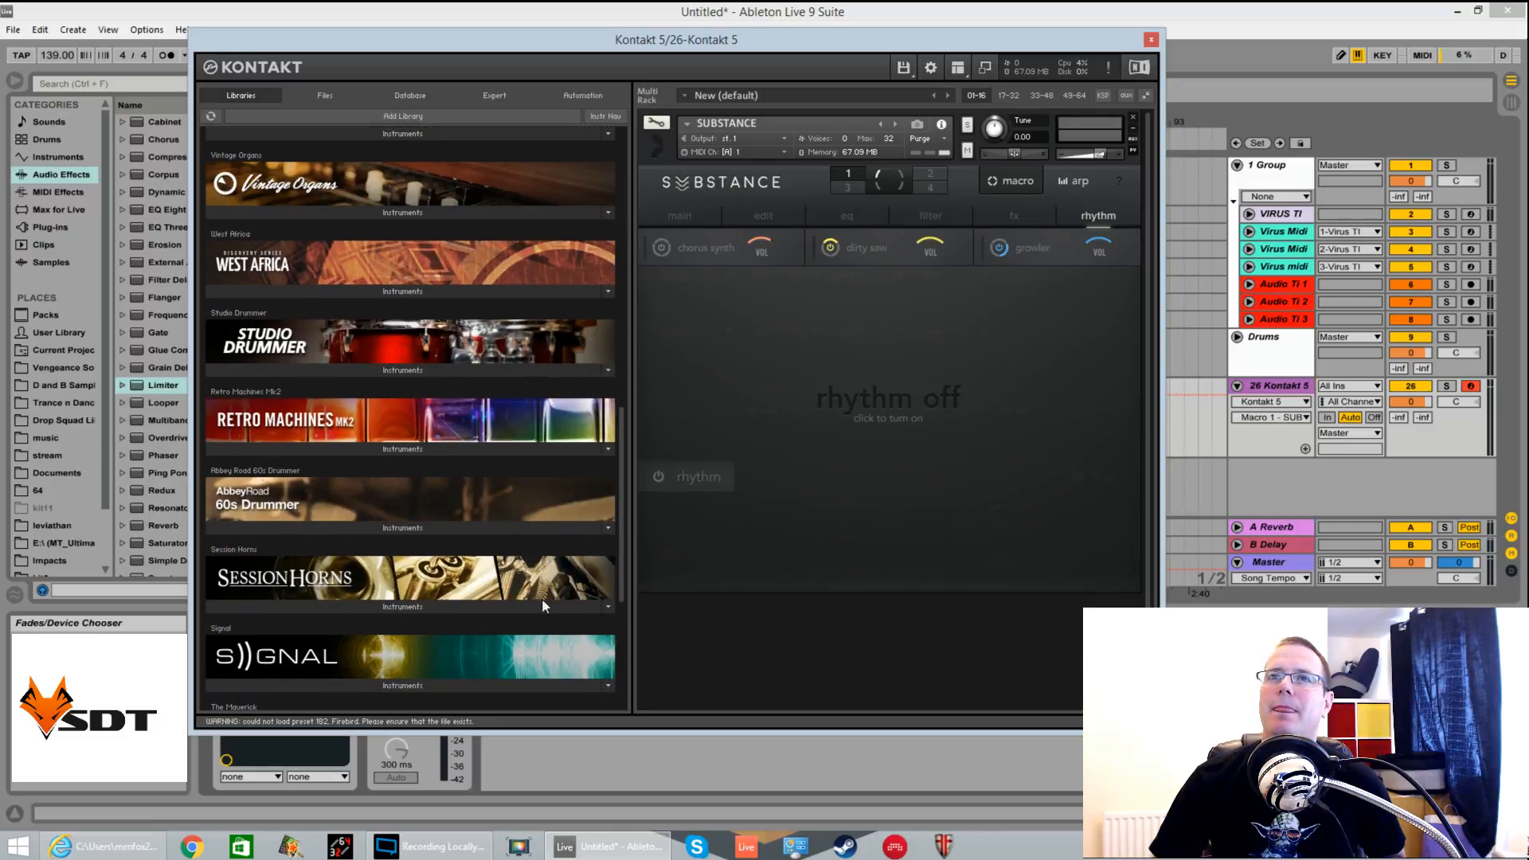
pyautogui.moveTo(626, 437); pyautogui.dragTo(649, 570)
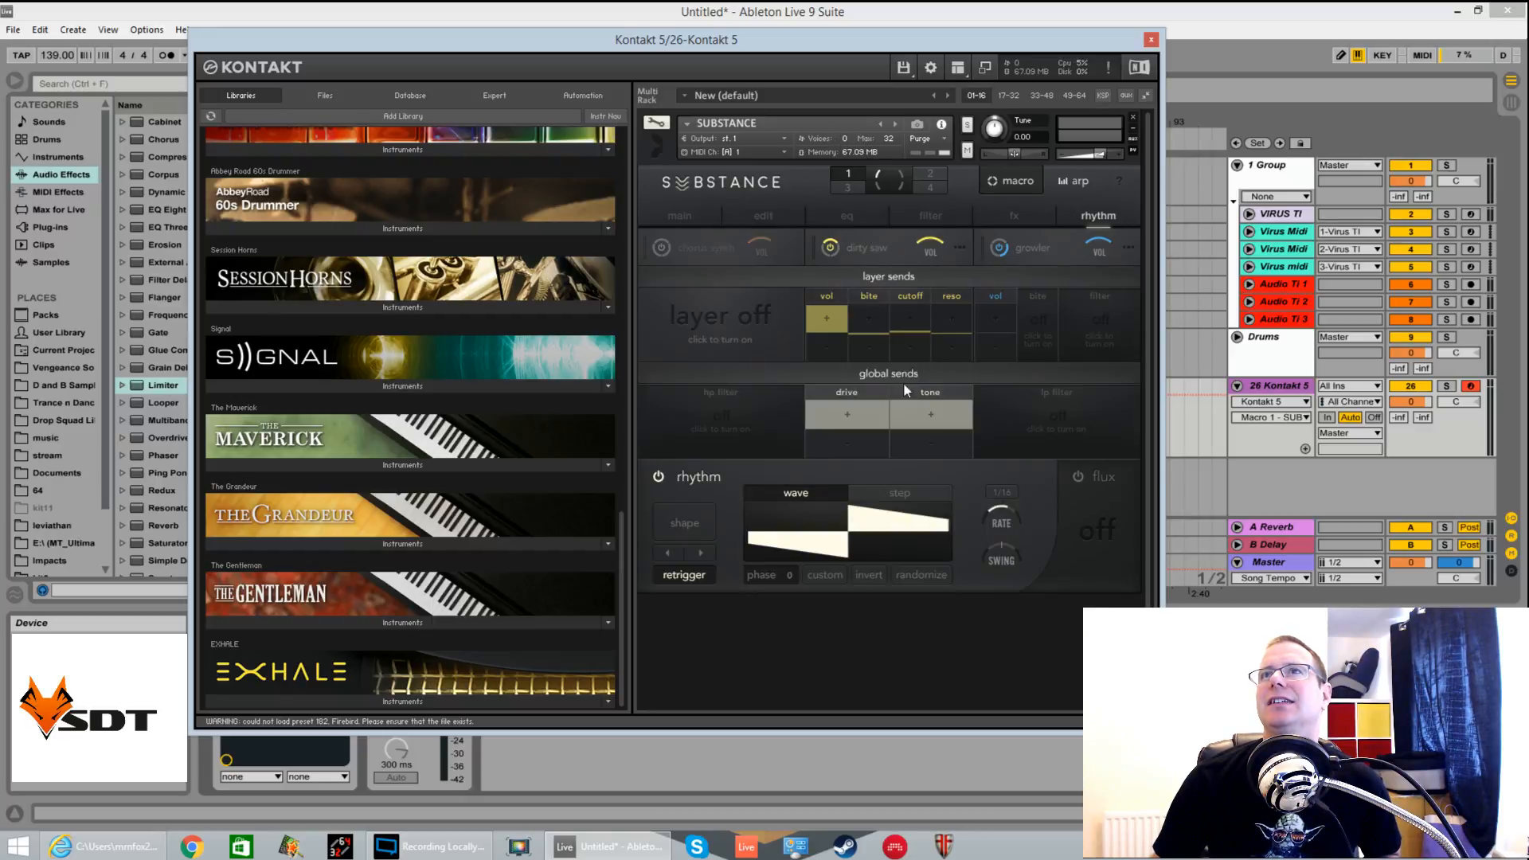
# Leave macro assignment, filter the presets by wavy and pitch fx, and load 191. Wavey Eighths, discarding the current changes
pyautogui.click(898, 422)
pyautogui.click(1005, 182)
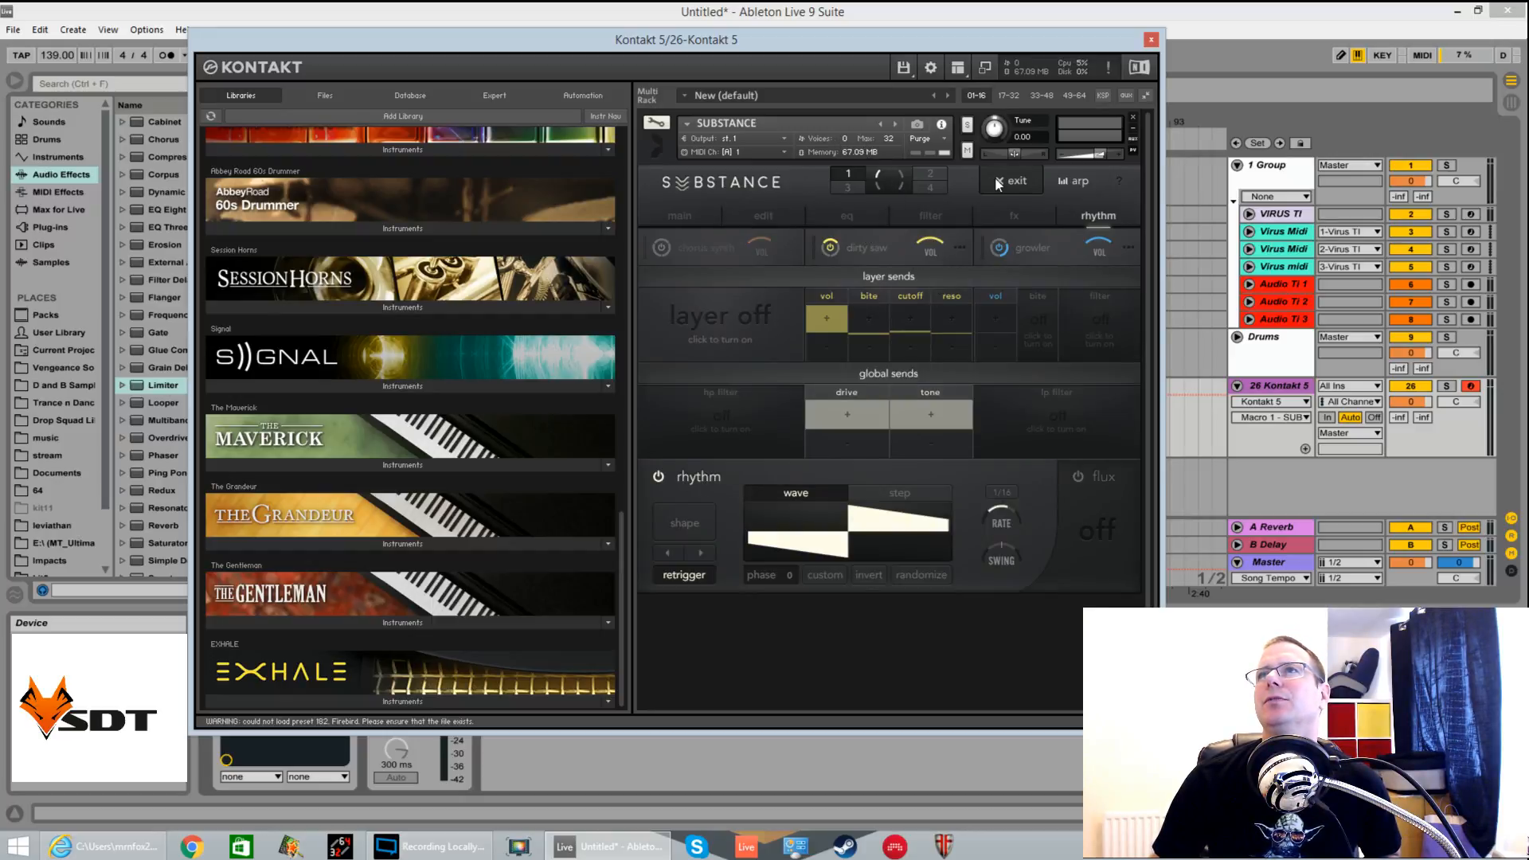
pyautogui.click(884, 182)
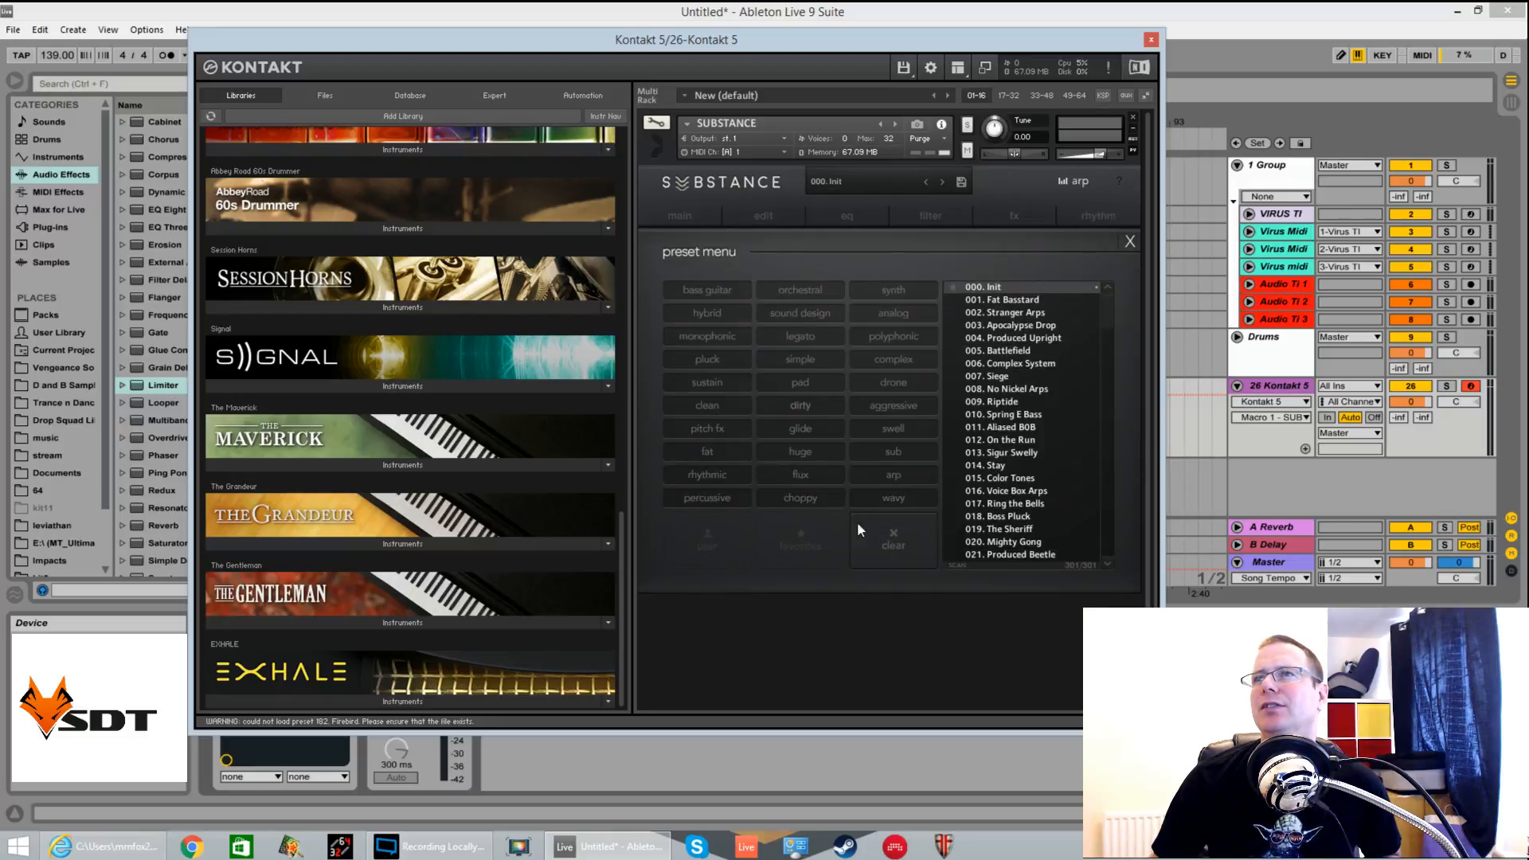
pyautogui.click(902, 505)
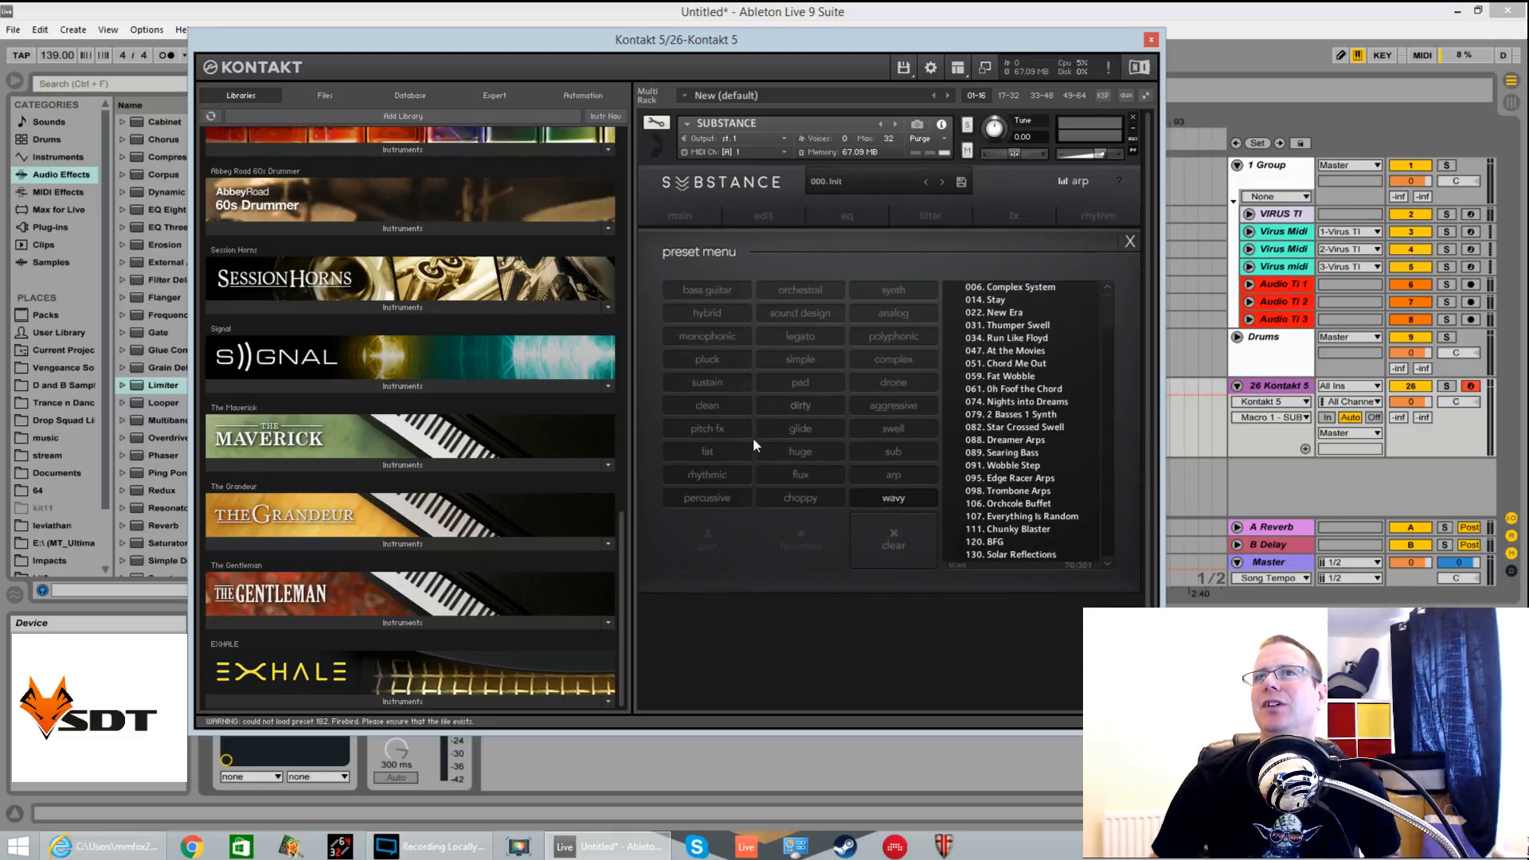
pyautogui.click(1022, 429)
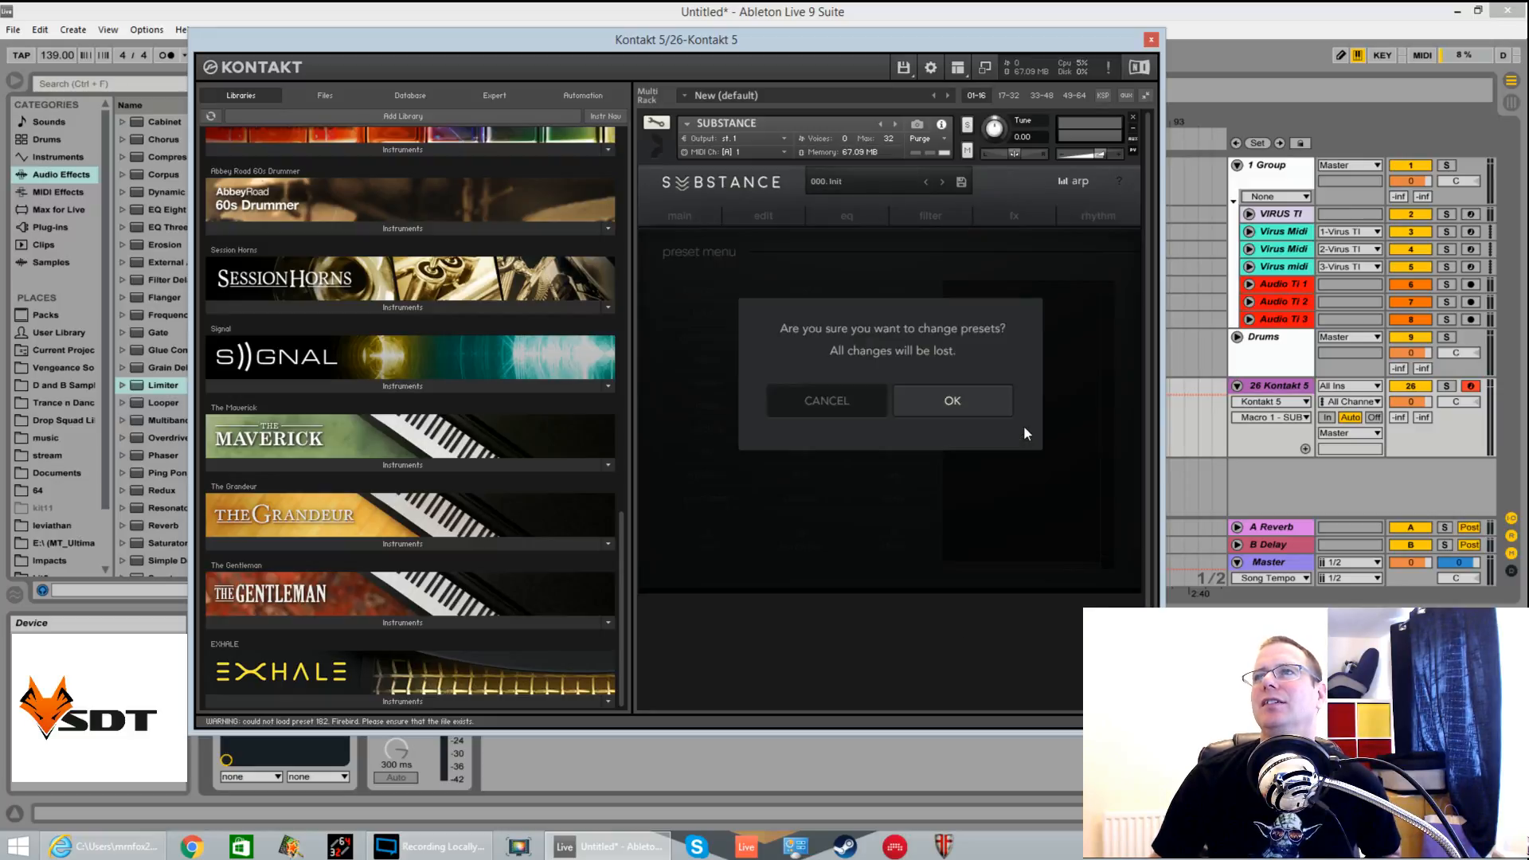
pyautogui.click(952, 400)
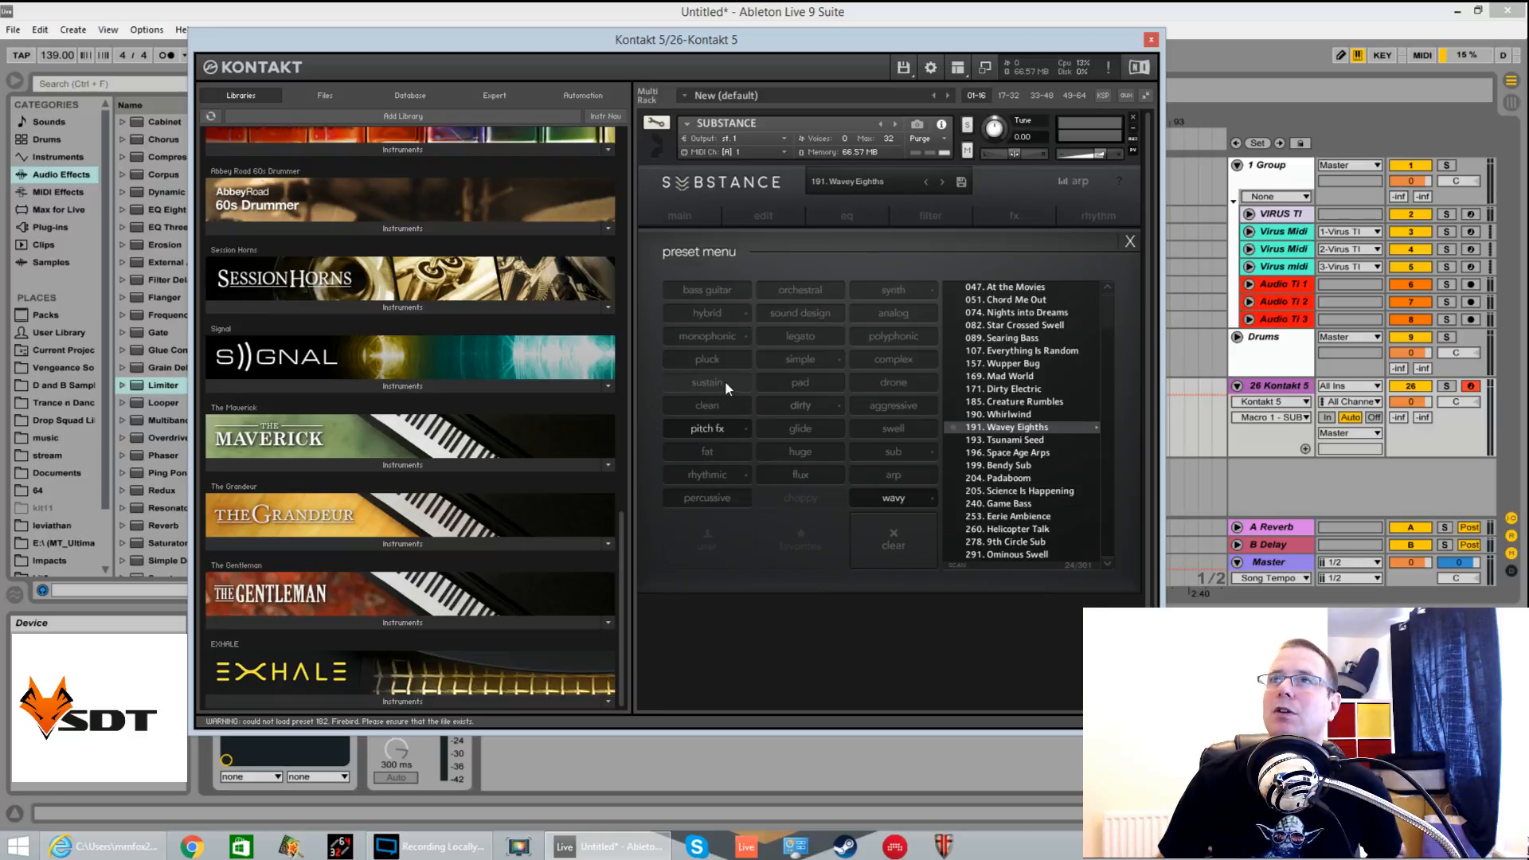
# Clear the preset filters, filter by pad, load 217. Storytime, and return to the main page
pyautogui.click(893, 540)
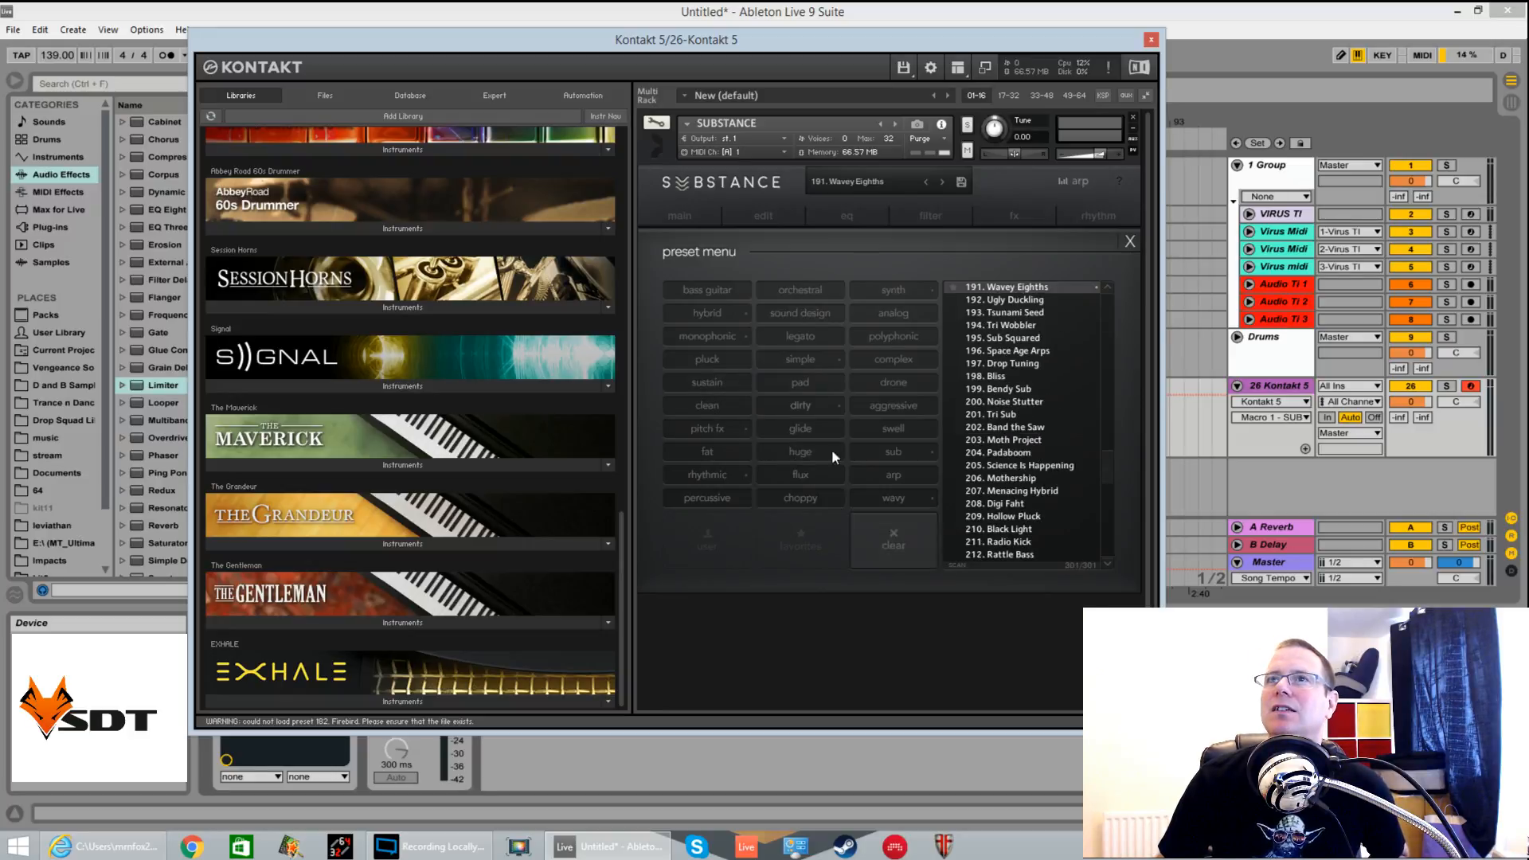
pyautogui.click(811, 387)
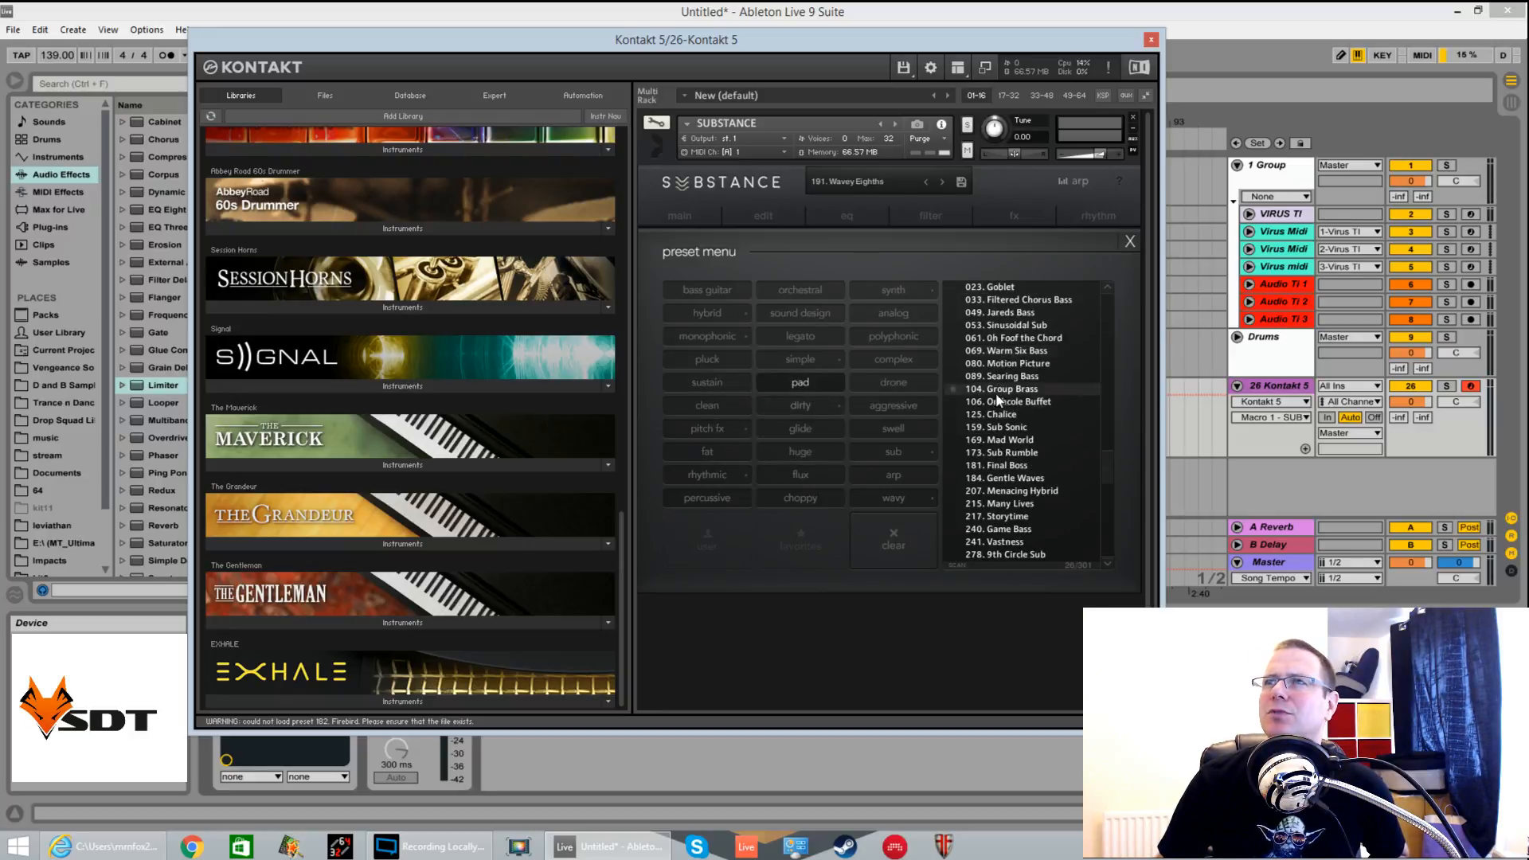
pyautogui.click(1016, 521)
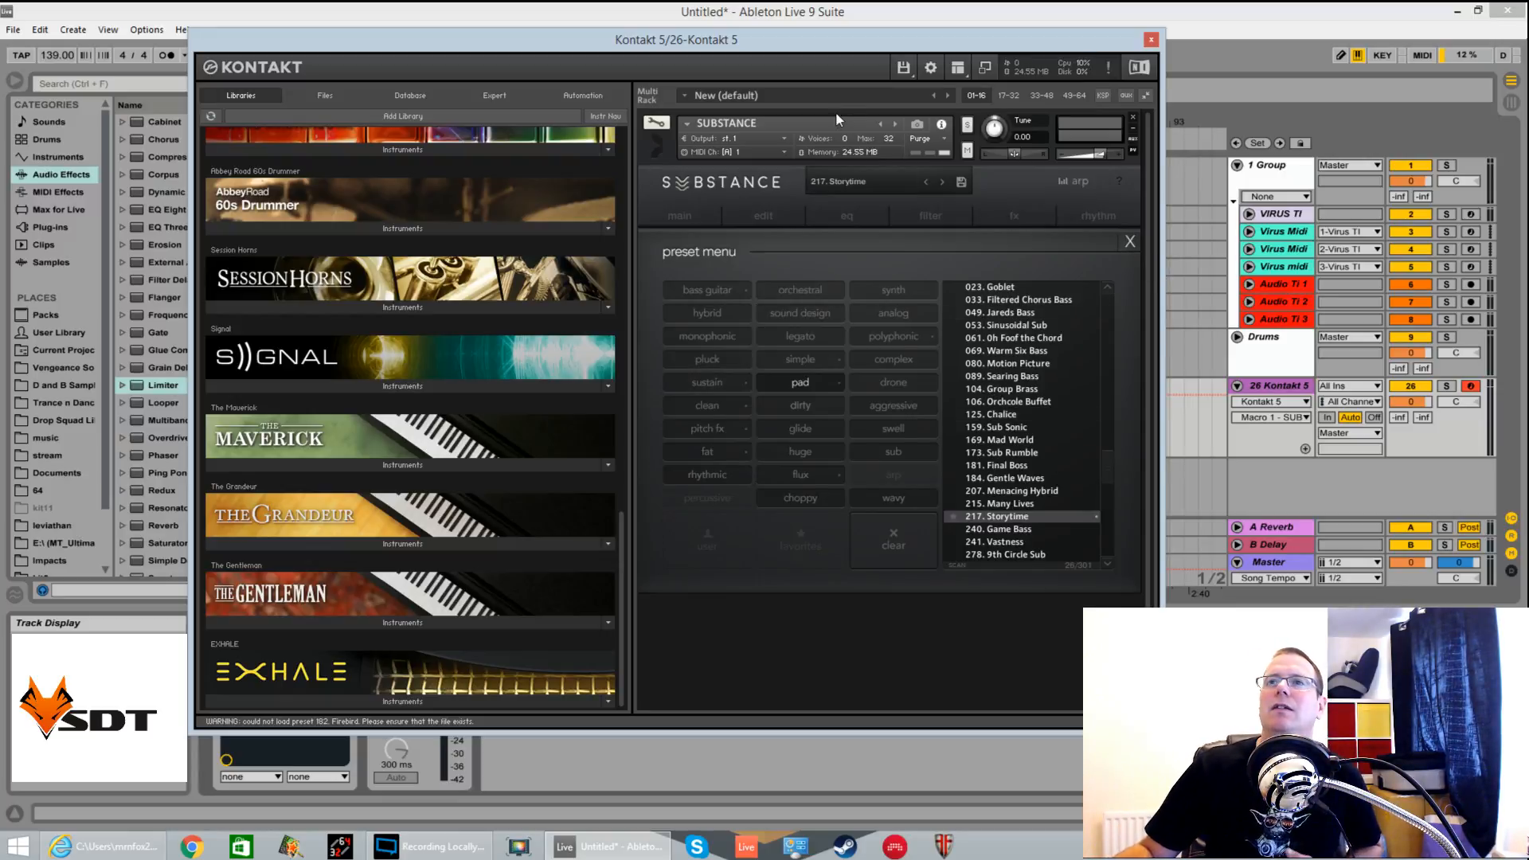
pyautogui.click(1130, 241)
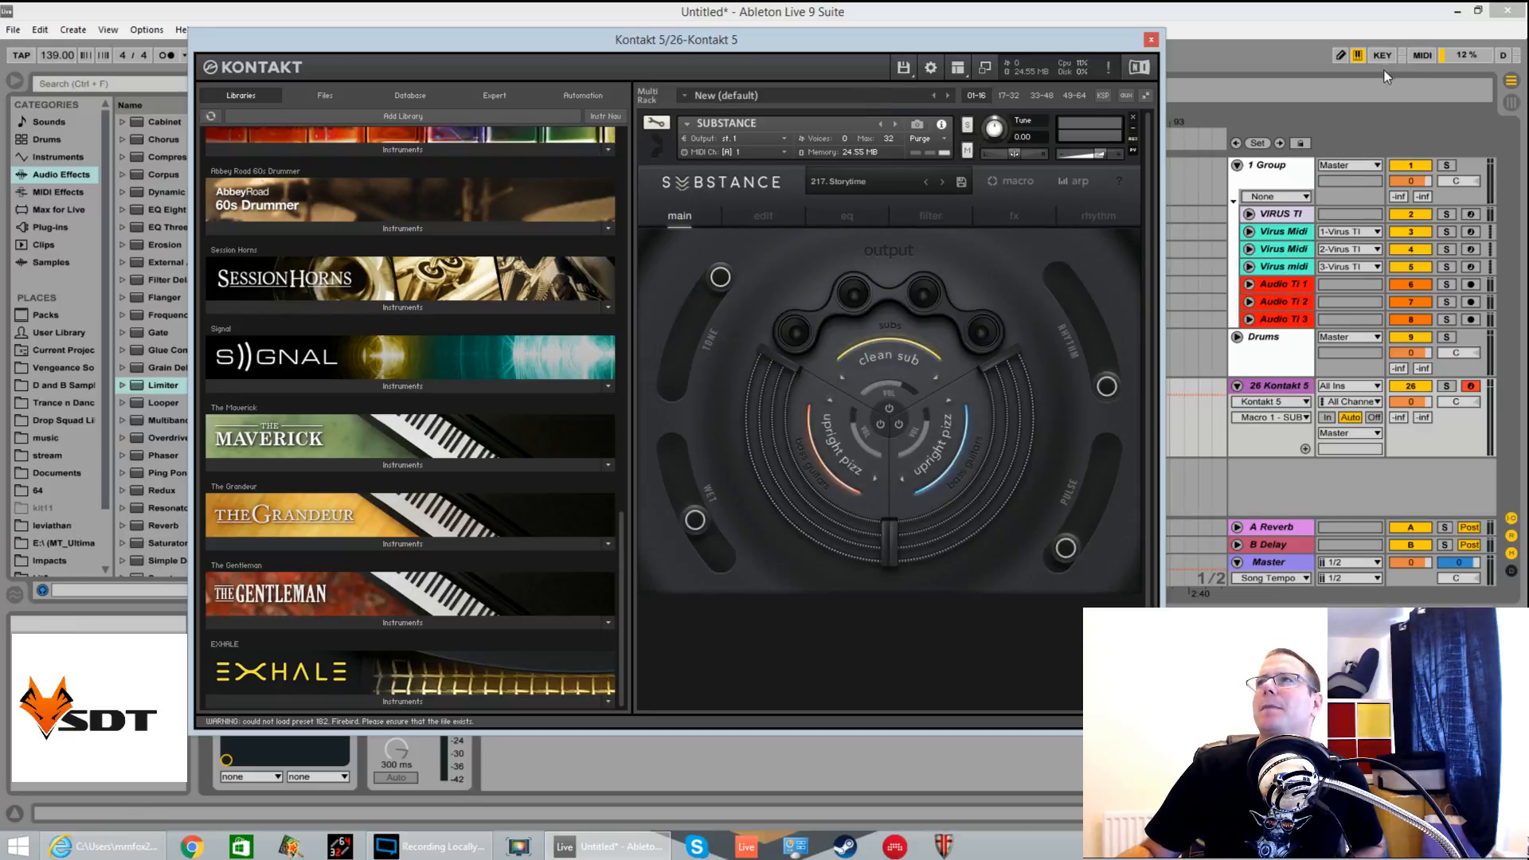
# Move the Kontakt window out of the way, and finish configuring the four SUBSTANCE macros as parameters on the Kontakt 5 device
pyautogui.moveTo(1055, 47); pyautogui.dragTo(0, 163)
pyautogui.click(236, 623)
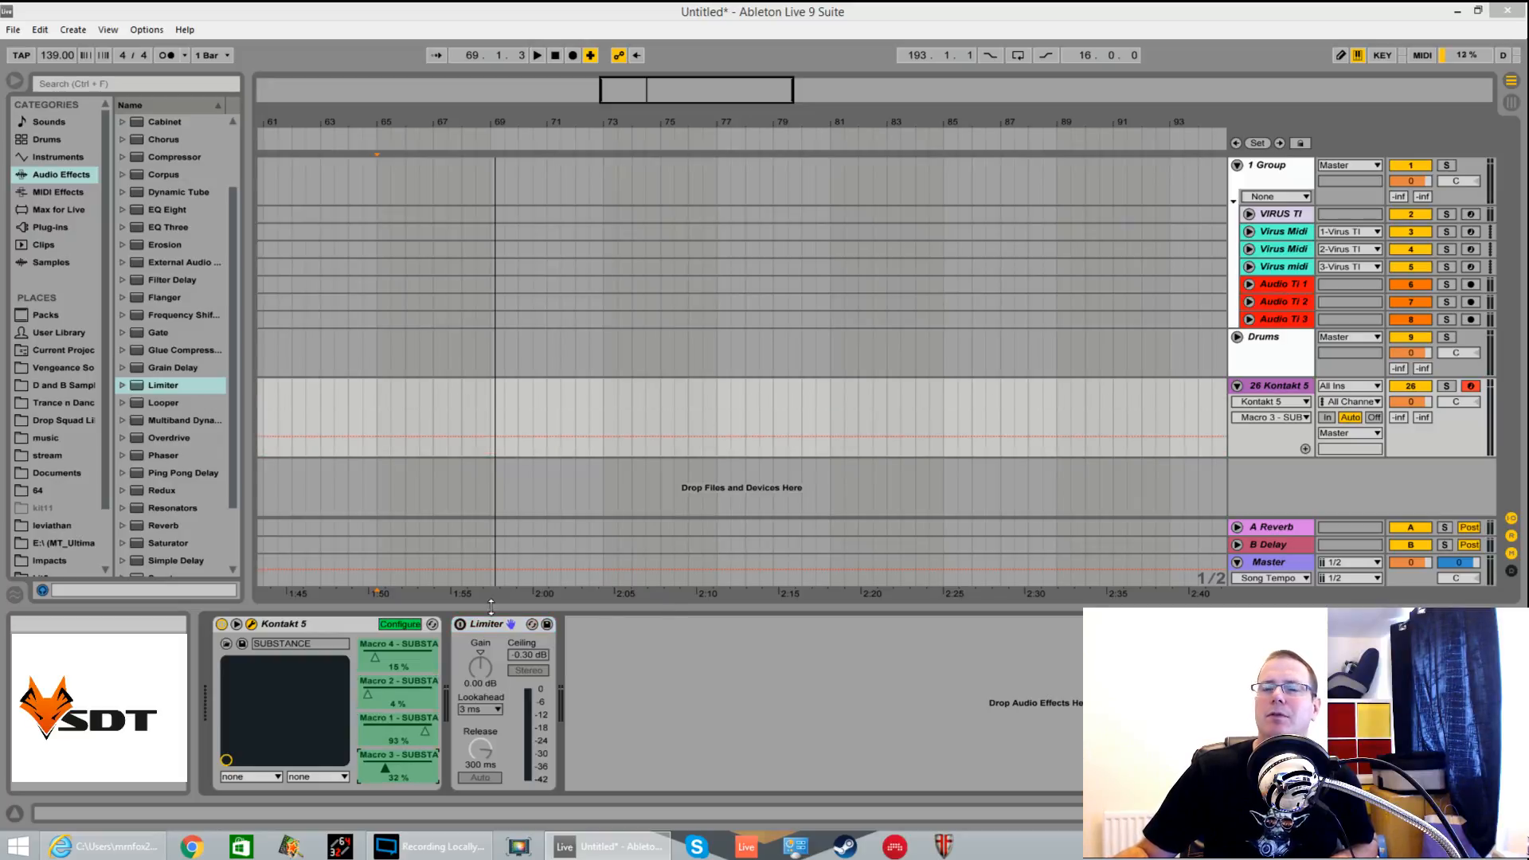
pyautogui.click(400, 623)
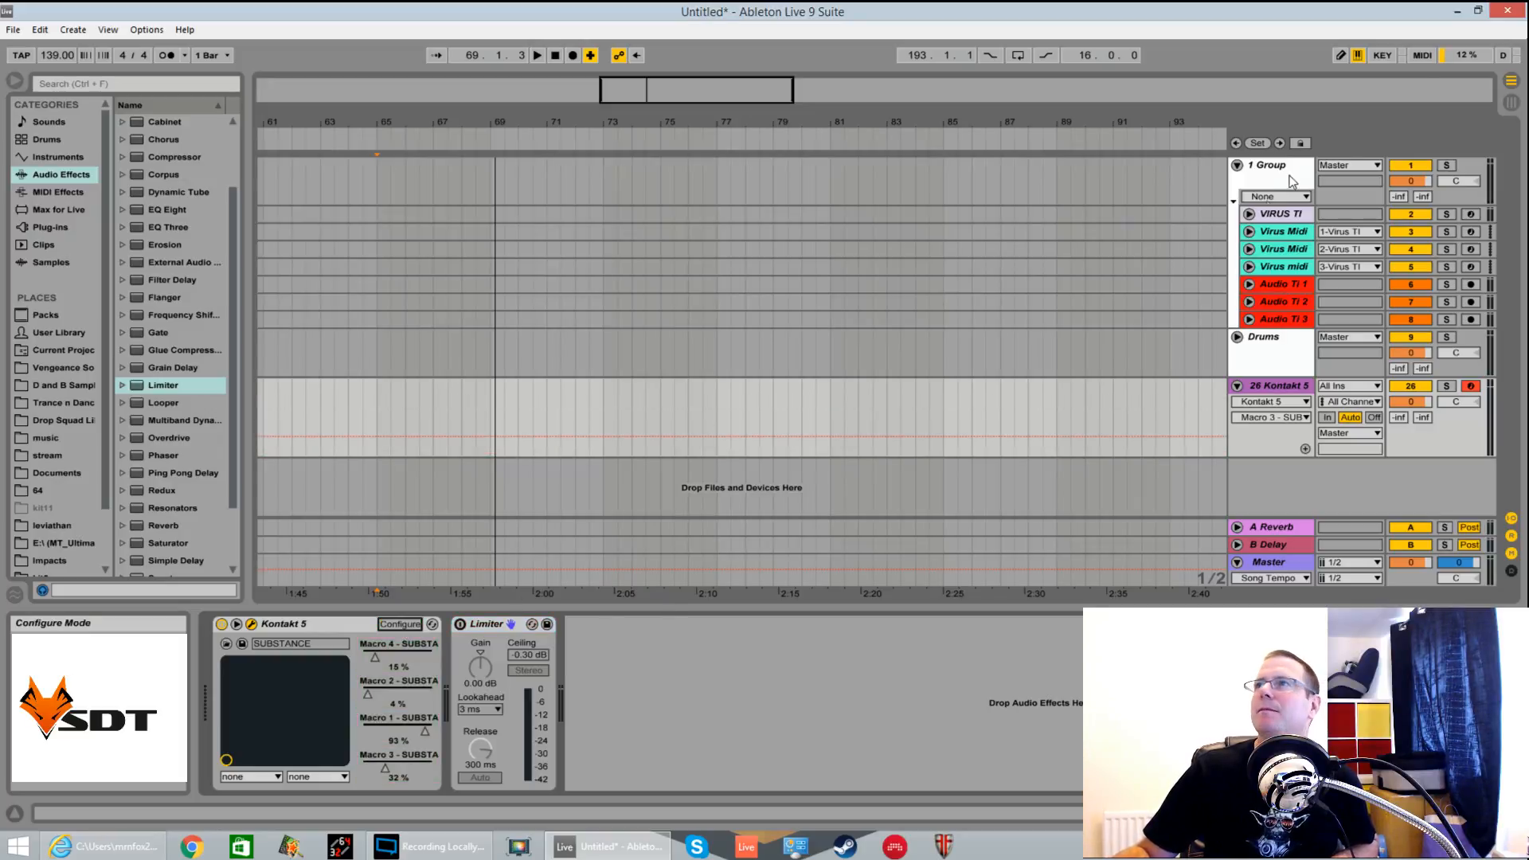
# MIDI-map macro 4 to CC 14, macro 1 to CC 15, macro 2 to CC 16 and macro 3 to CC 17
pyautogui.click(1420, 54)
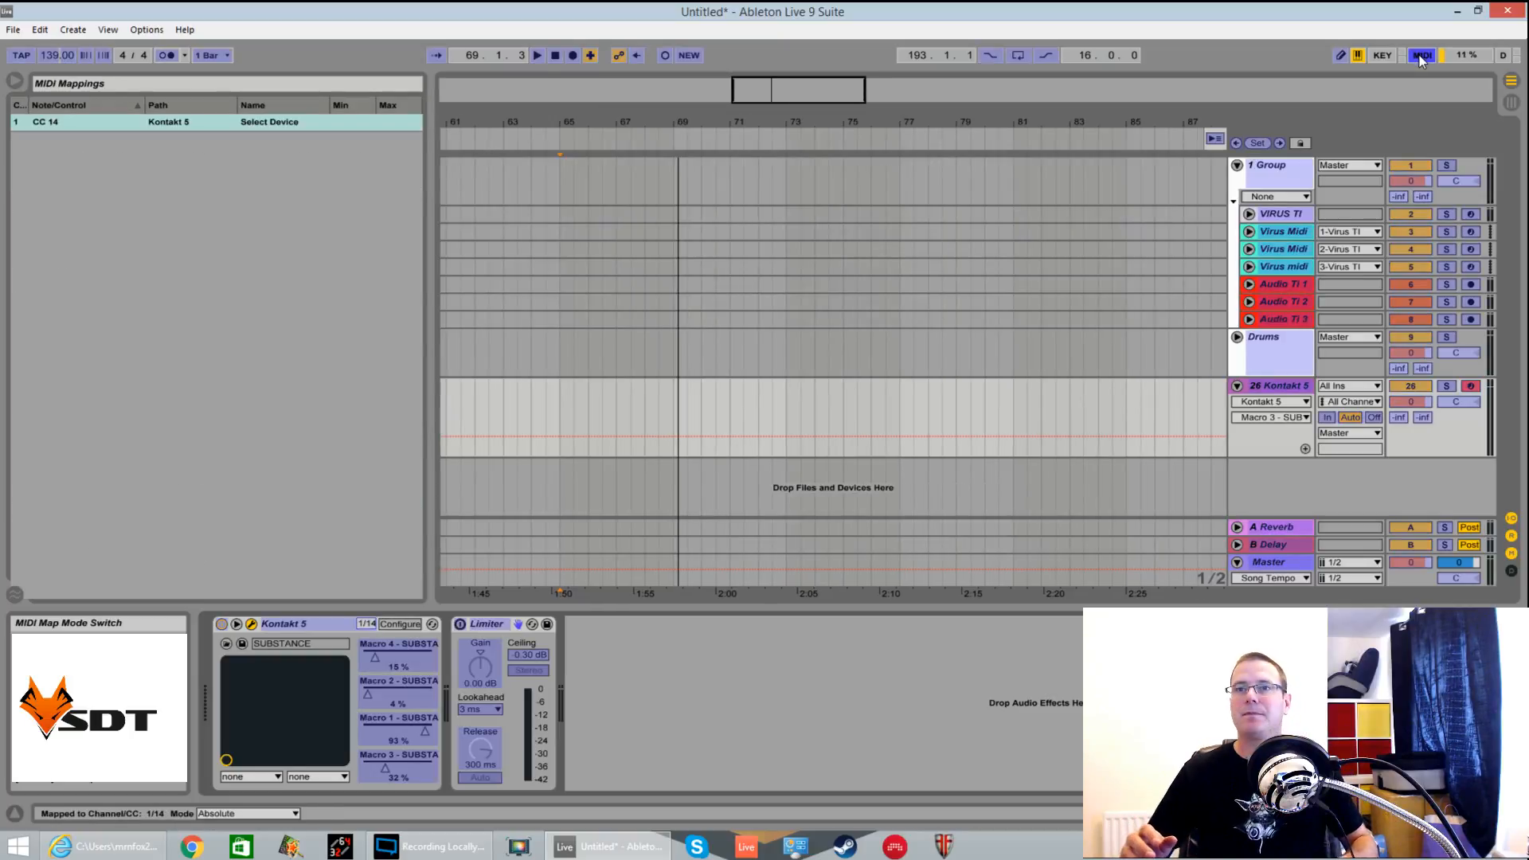
pyautogui.click(397, 659)
pyautogui.click(408, 717)
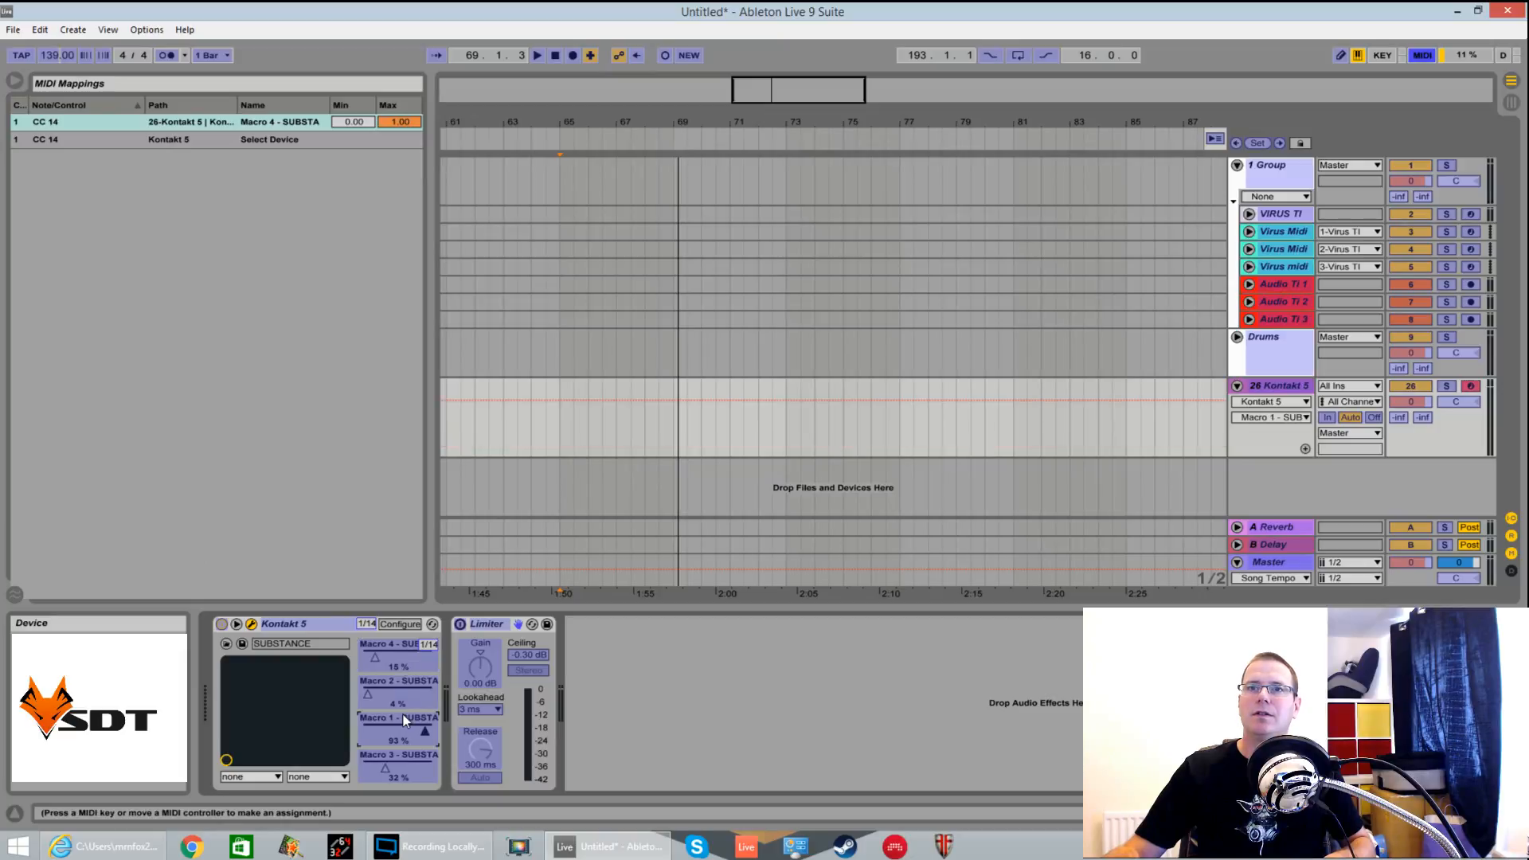
pyautogui.click(414, 690)
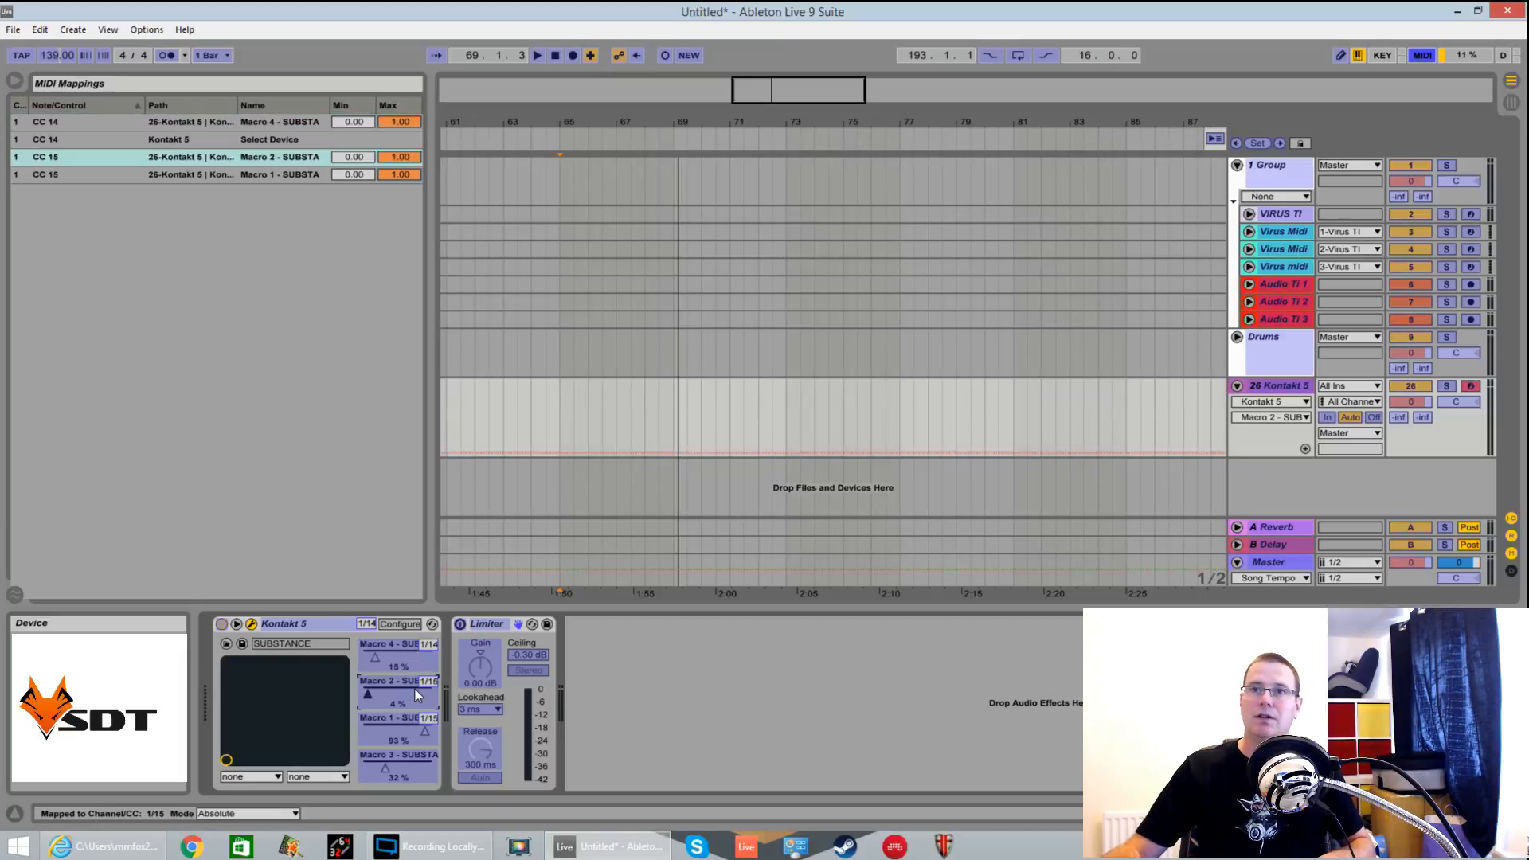
pyautogui.click(413, 757)
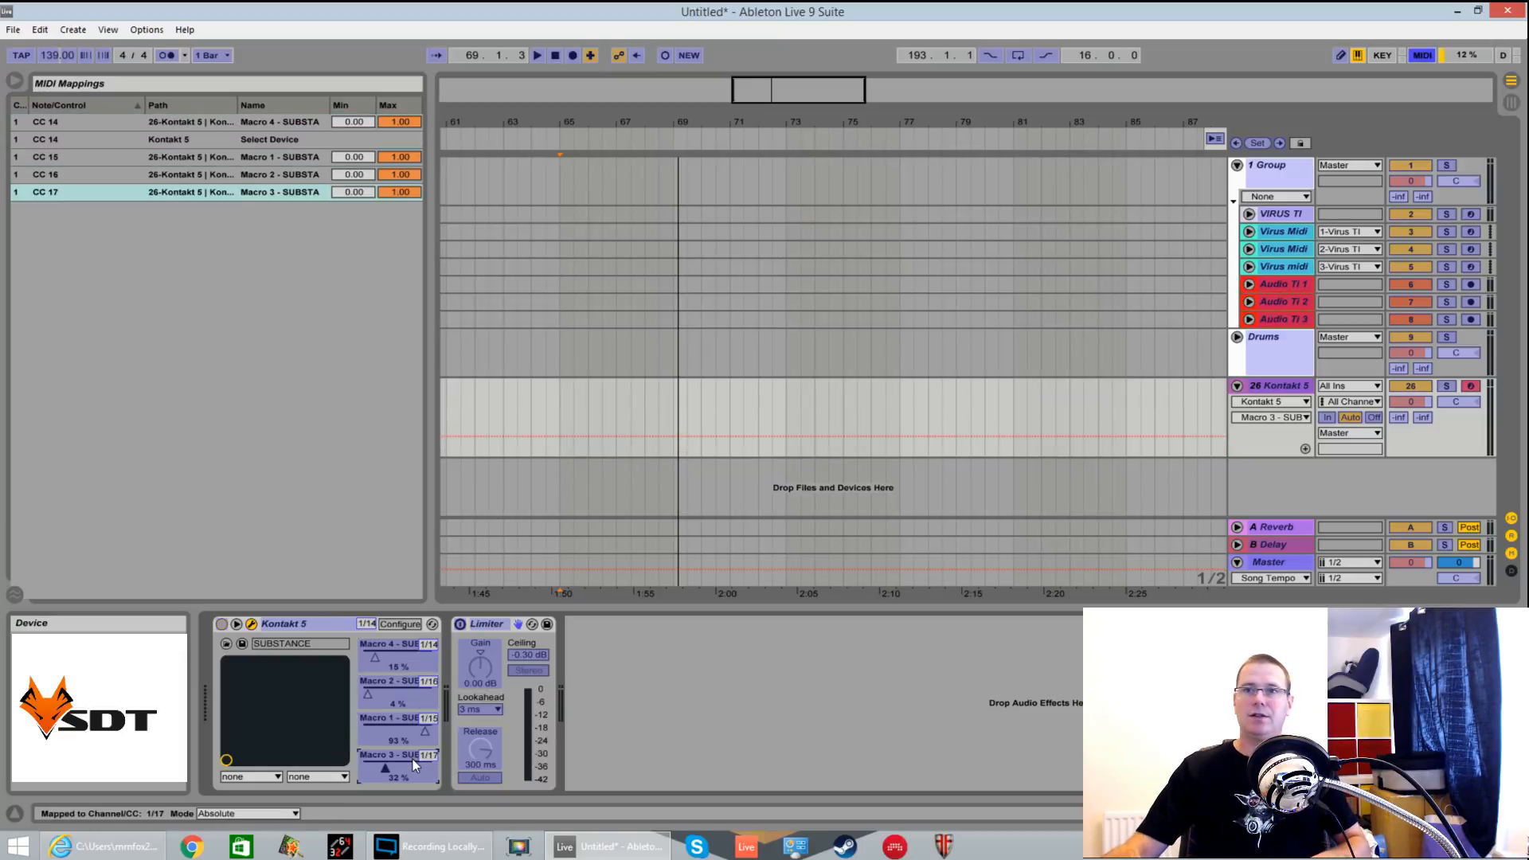
pyautogui.click(1422, 55)
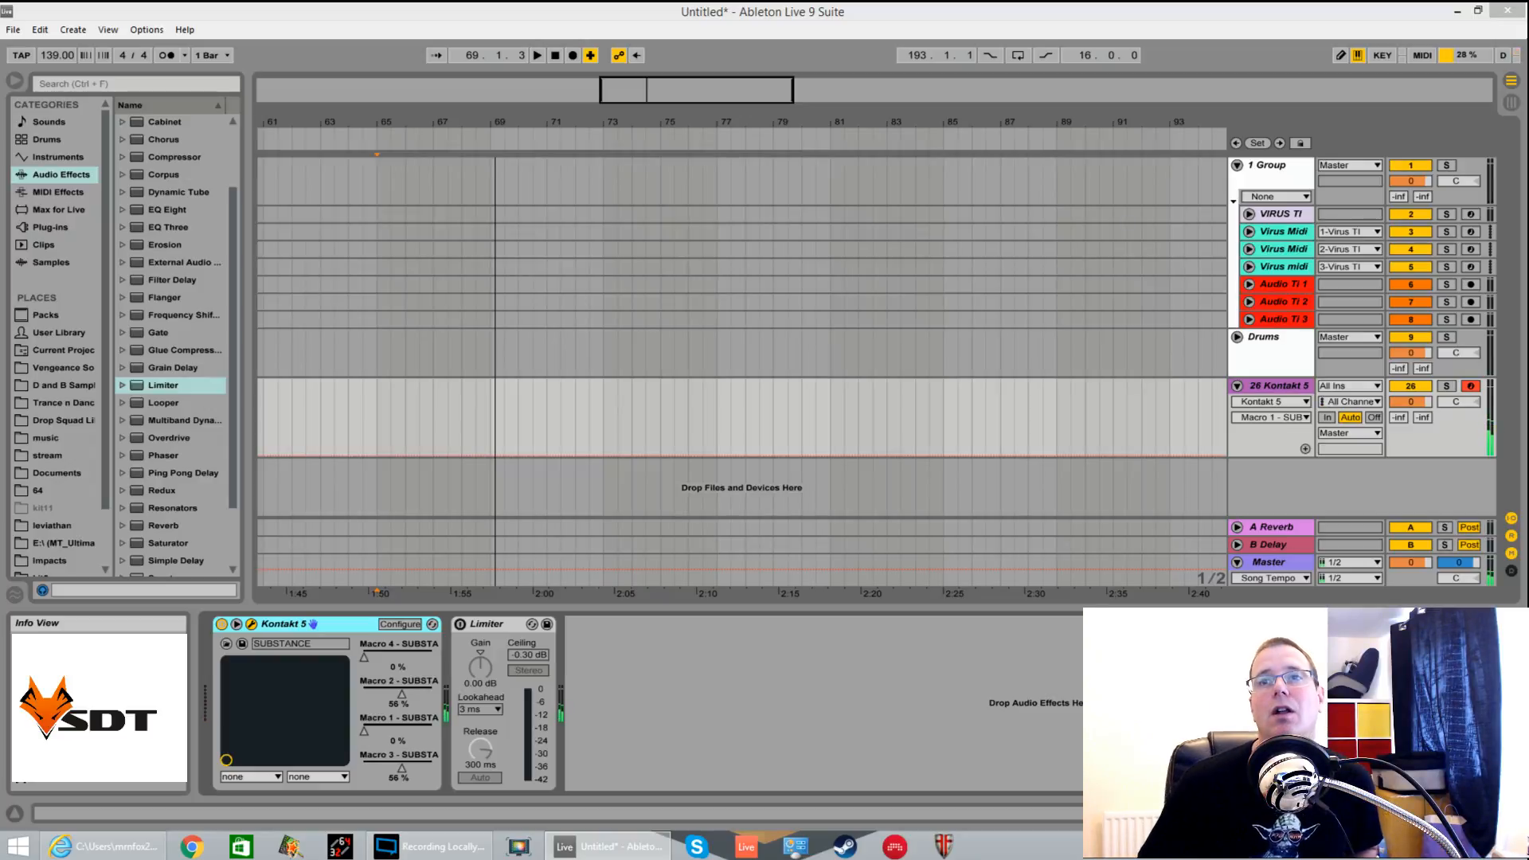
# Bring the Kontakt window back and transpose the warm tone and contrabassoon layers of 241. Vastness up 12 semitones
pyautogui.moveTo(1527, 238); pyautogui.dragTo(991, 56)
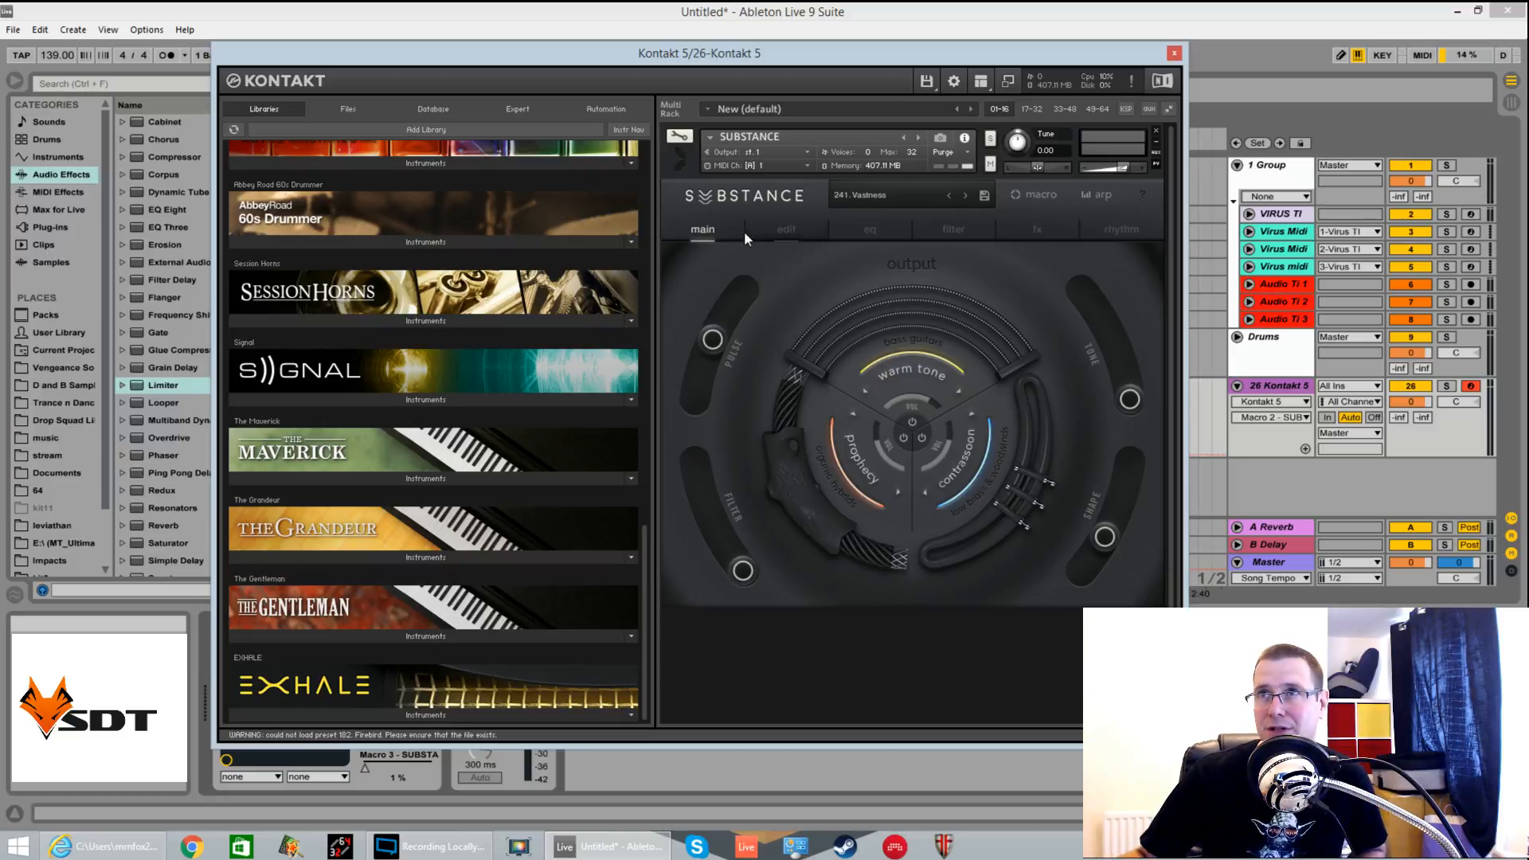
pyautogui.click(793, 230)
pyautogui.click(810, 494)
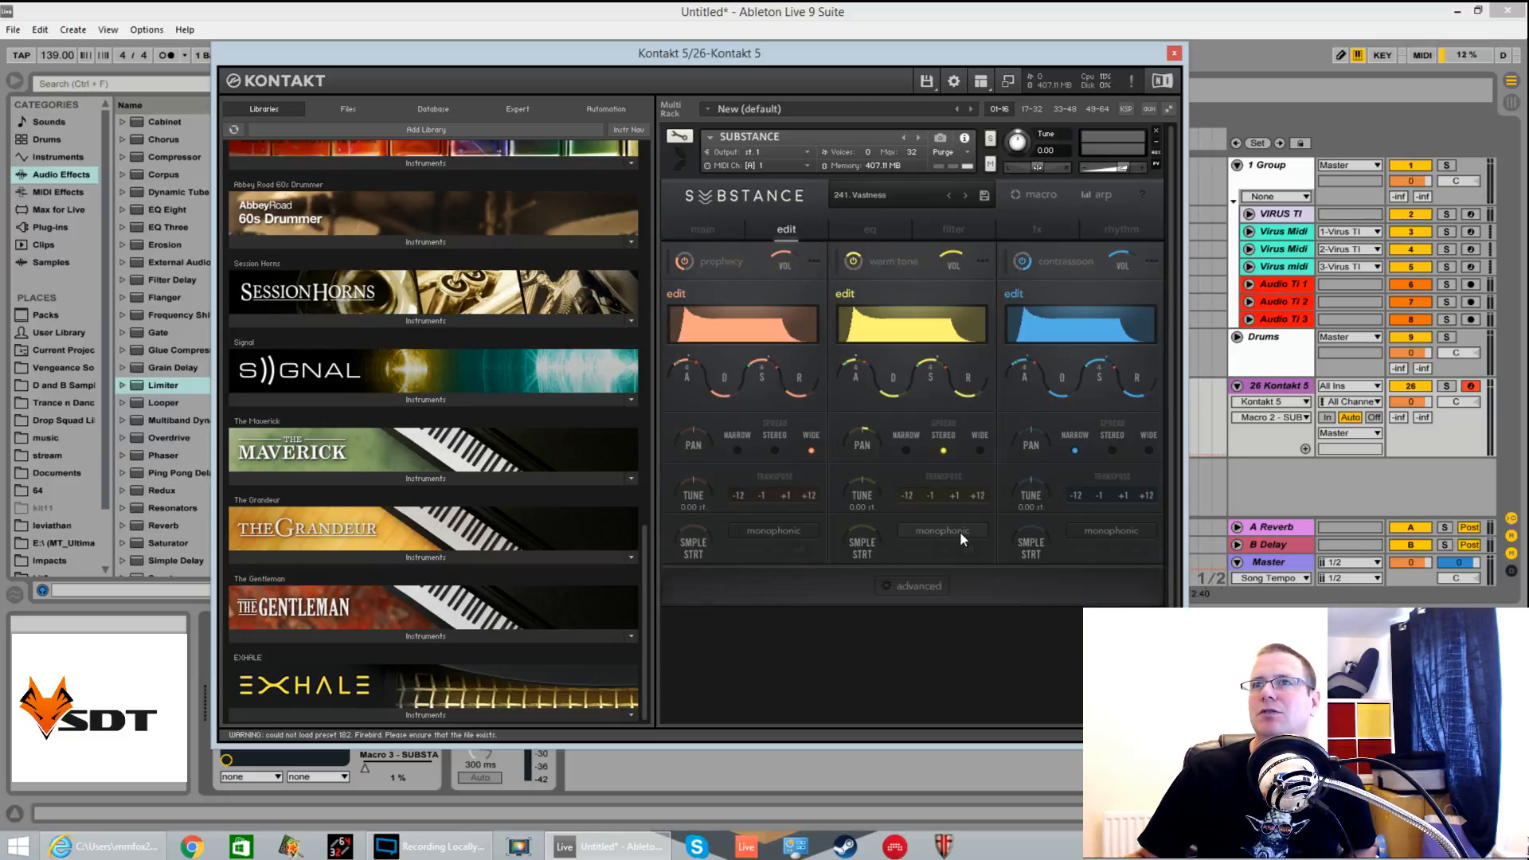
pyautogui.click(978, 497)
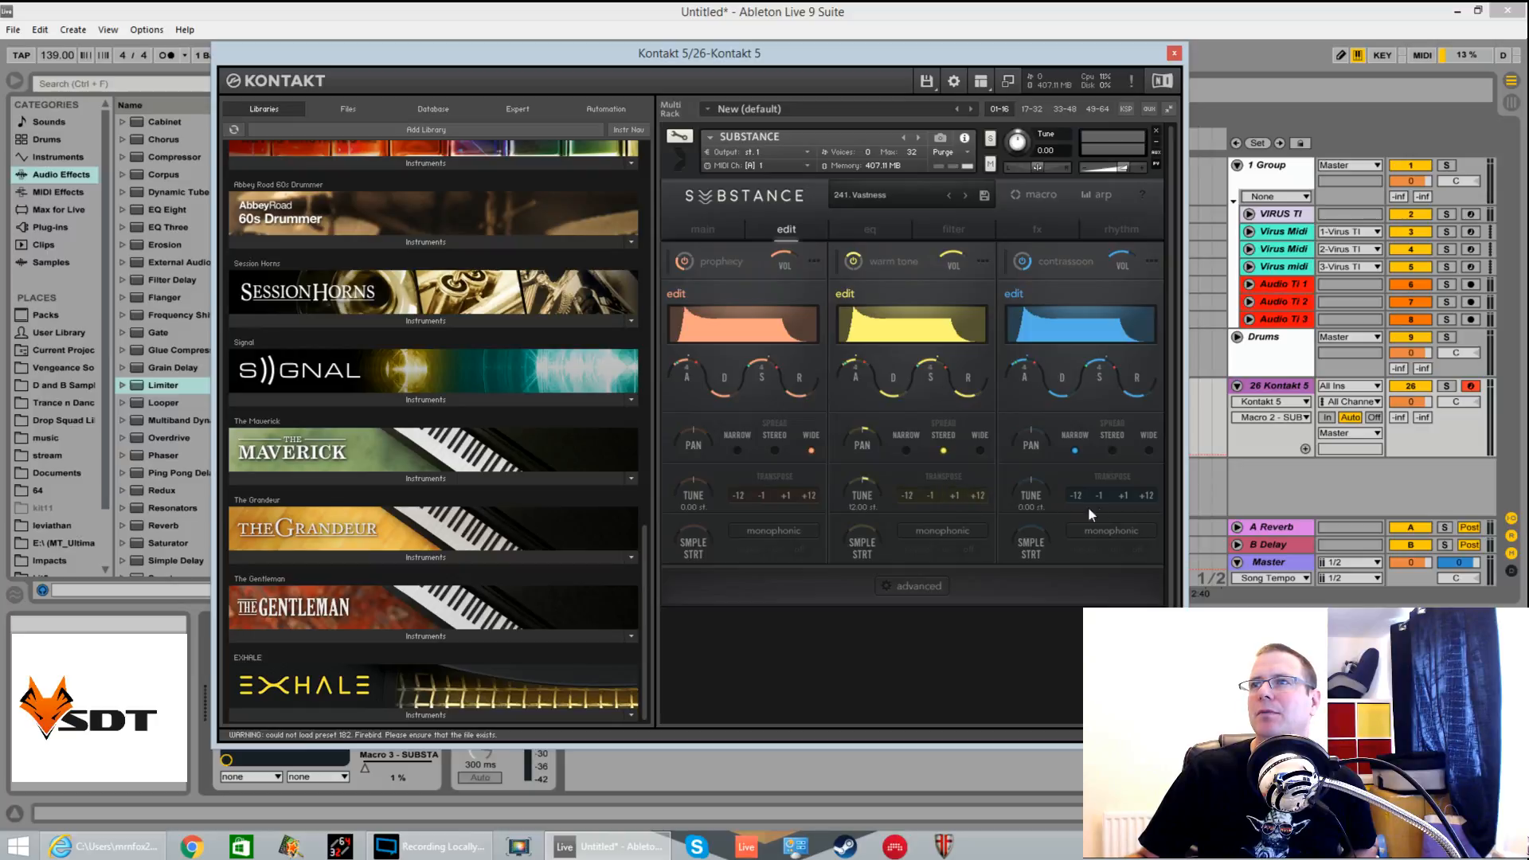
pyautogui.click(1146, 496)
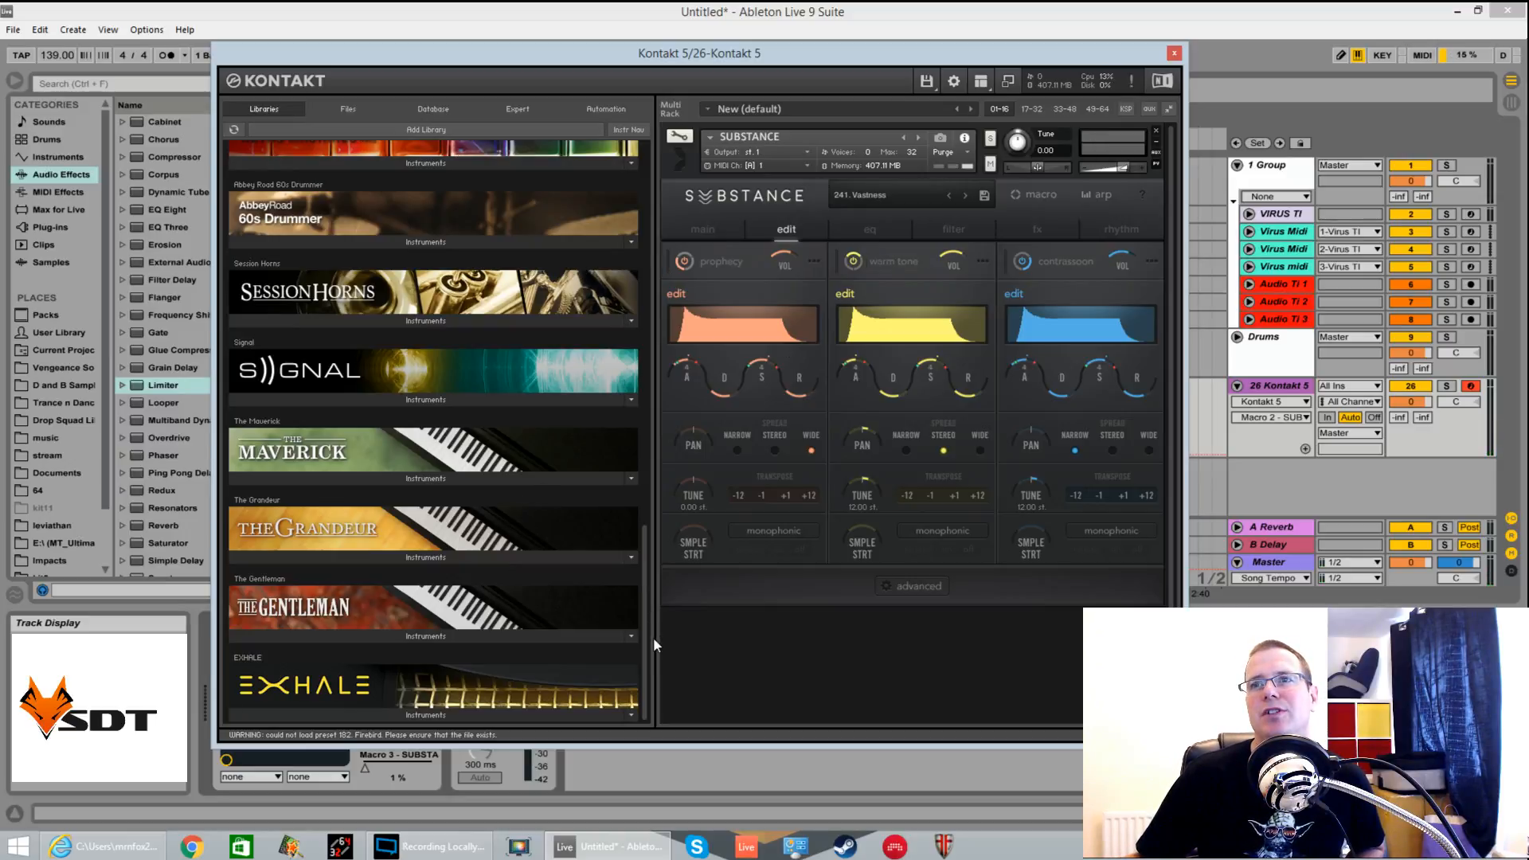
# Look through the Kontakt library list again from its beginning
pyautogui.moveTo(642, 635); pyautogui.dragTo(649, 230)
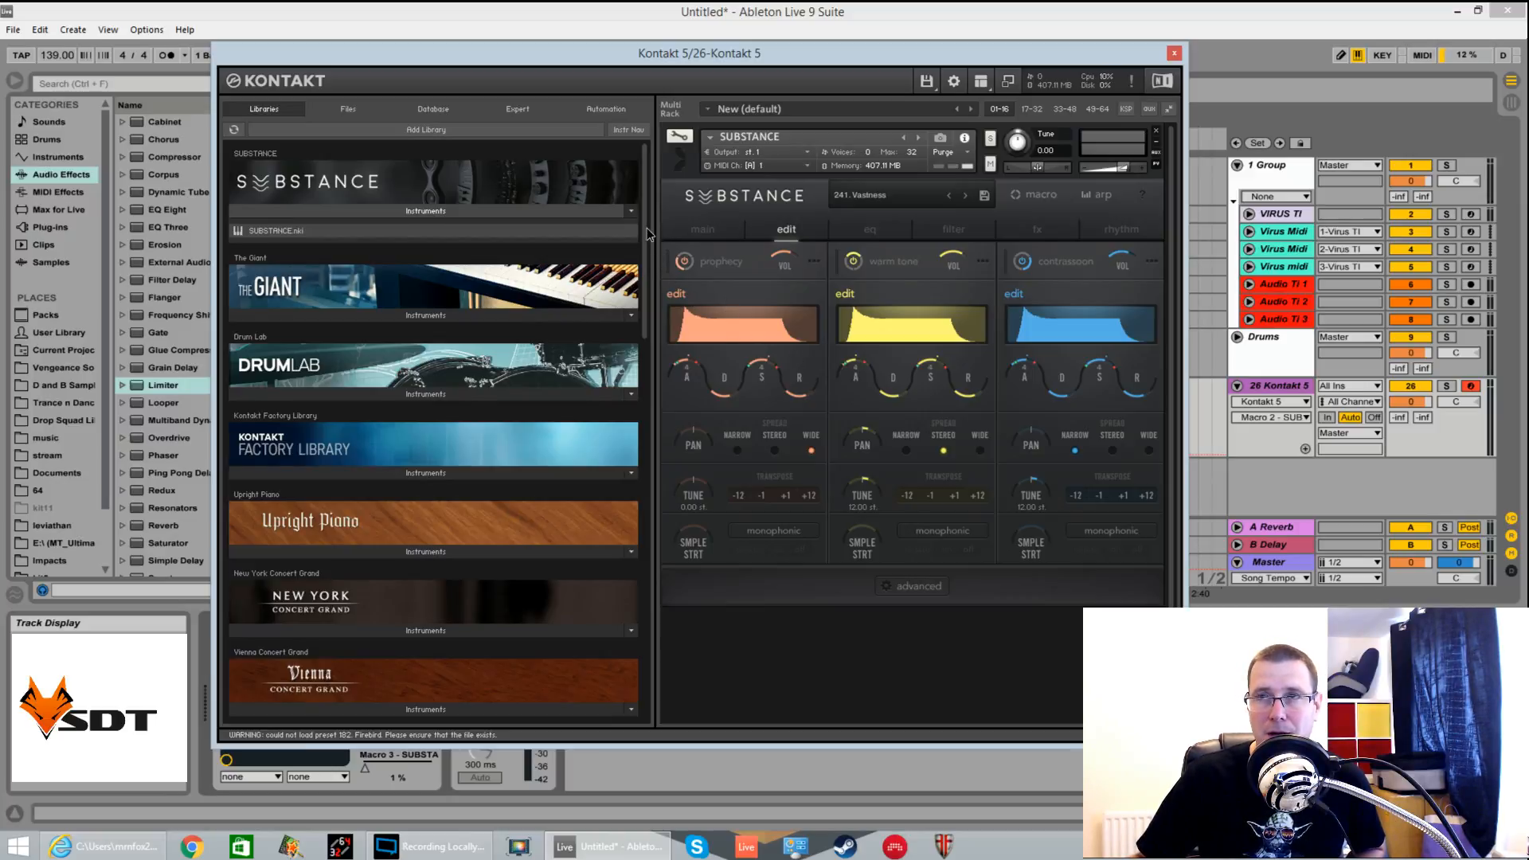
pyautogui.moveTo(646, 233); pyautogui.dragTo(684, 281)
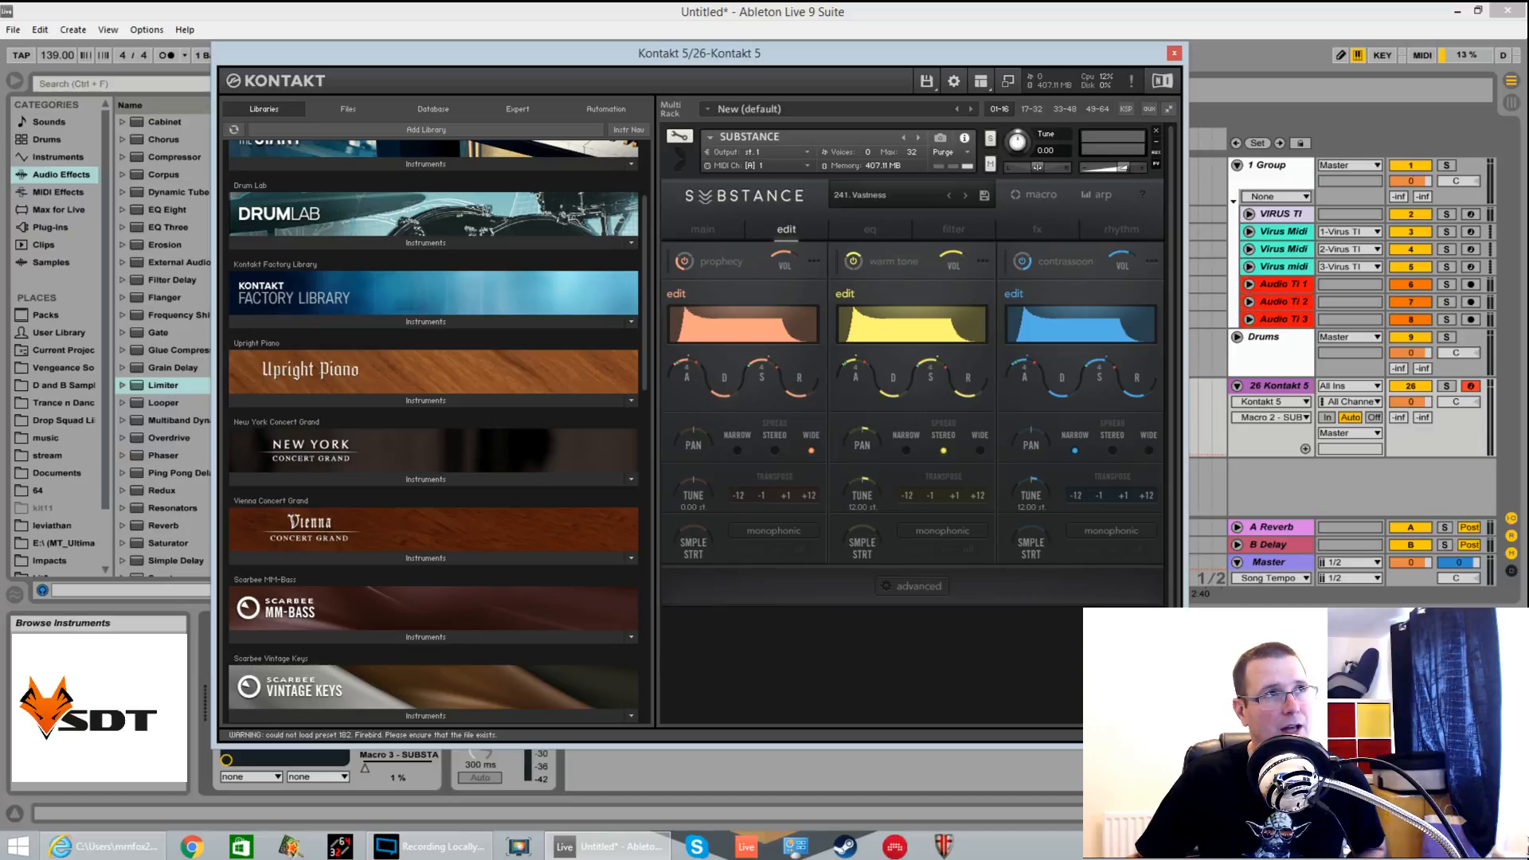